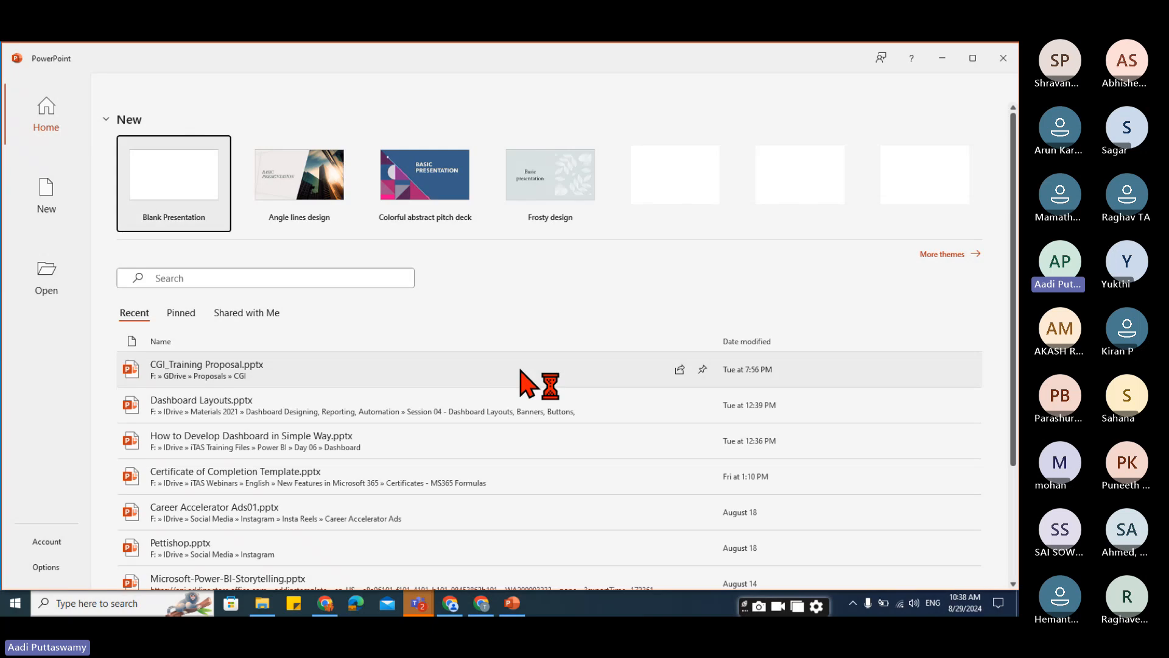
Start a blank presentation and delete its title and subtitle placeholders.
click(200, 190)
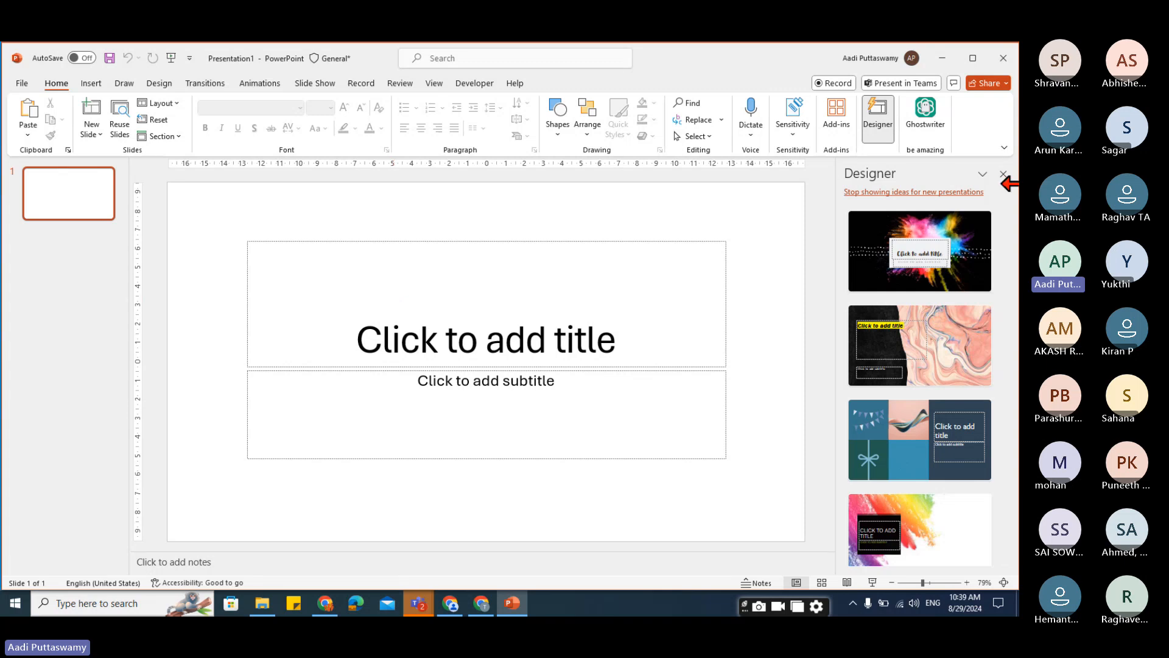
click(1003, 175)
drag(323, 212, 879, 510)
key(Delete)
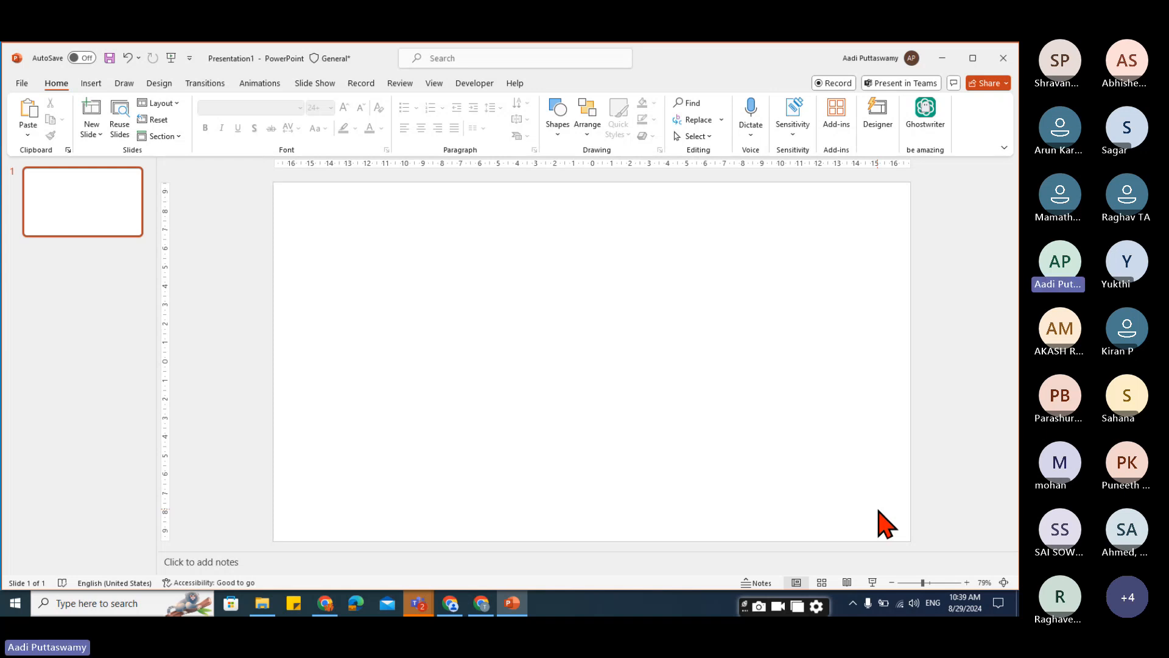
Open the itasinc.in website in the browser.
click(327, 609)
click(336, 80)
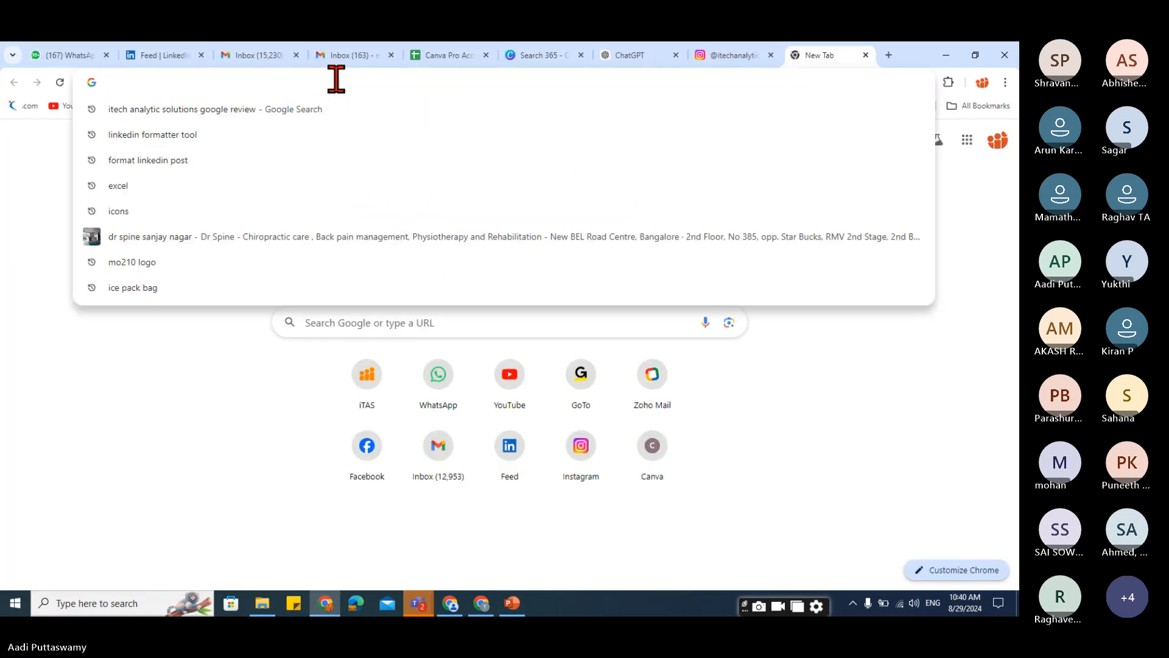
text(itasinc.in)
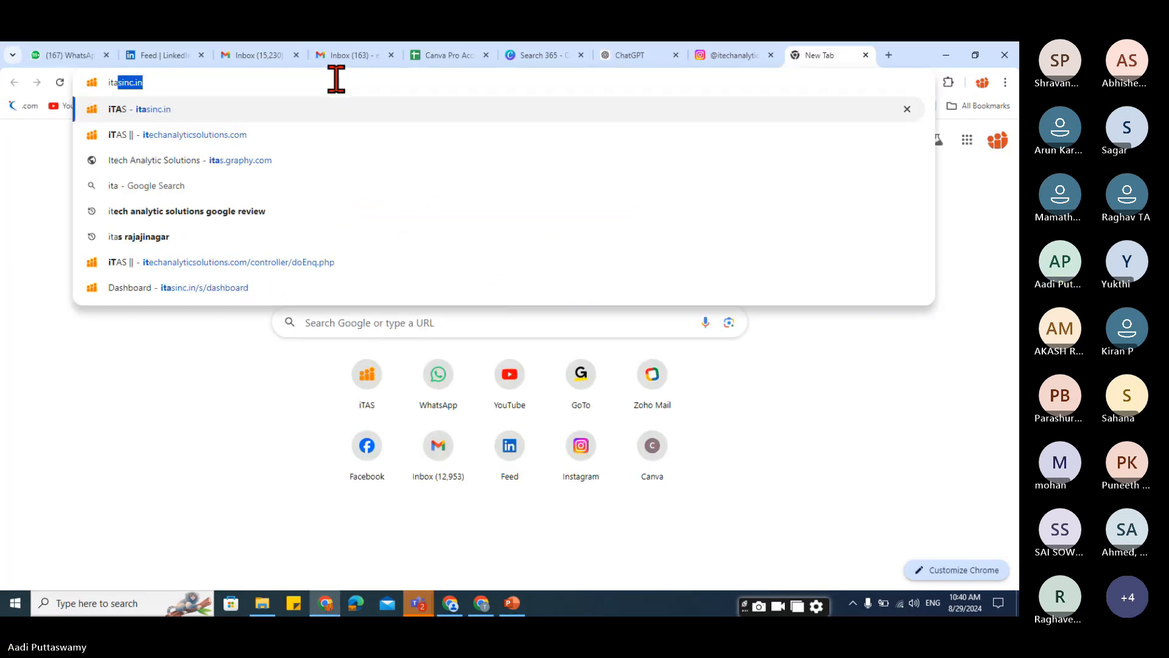
key(Return)
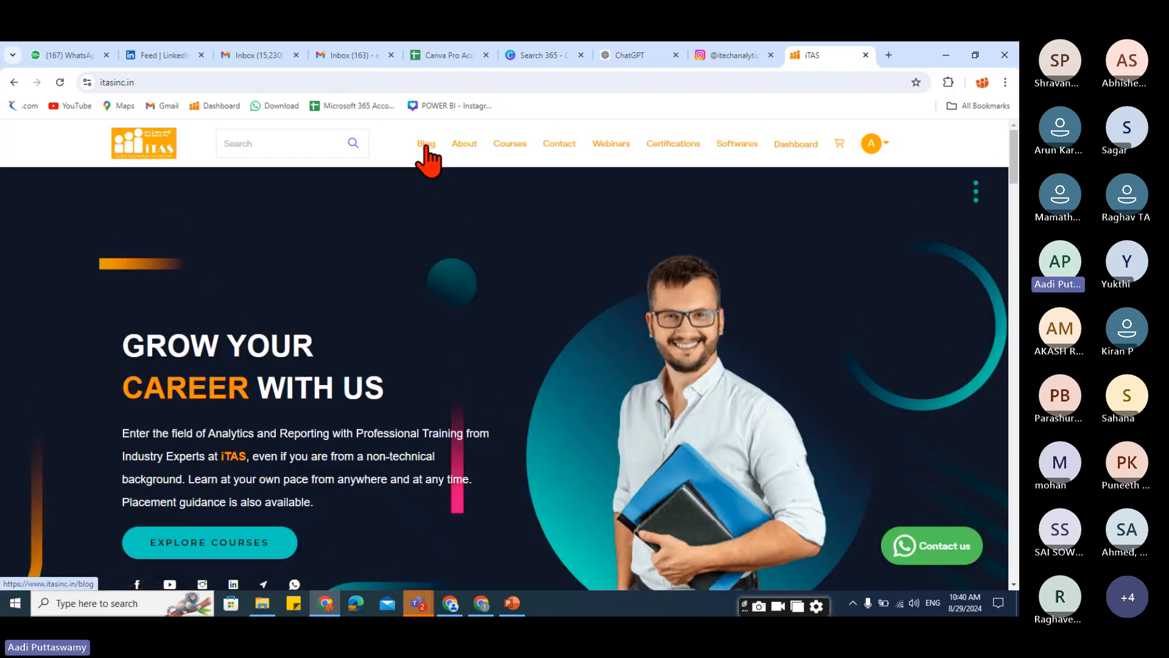
Browse the site's About, Courses, Contact and Webinars pages, then open a new tab.
click(465, 148)
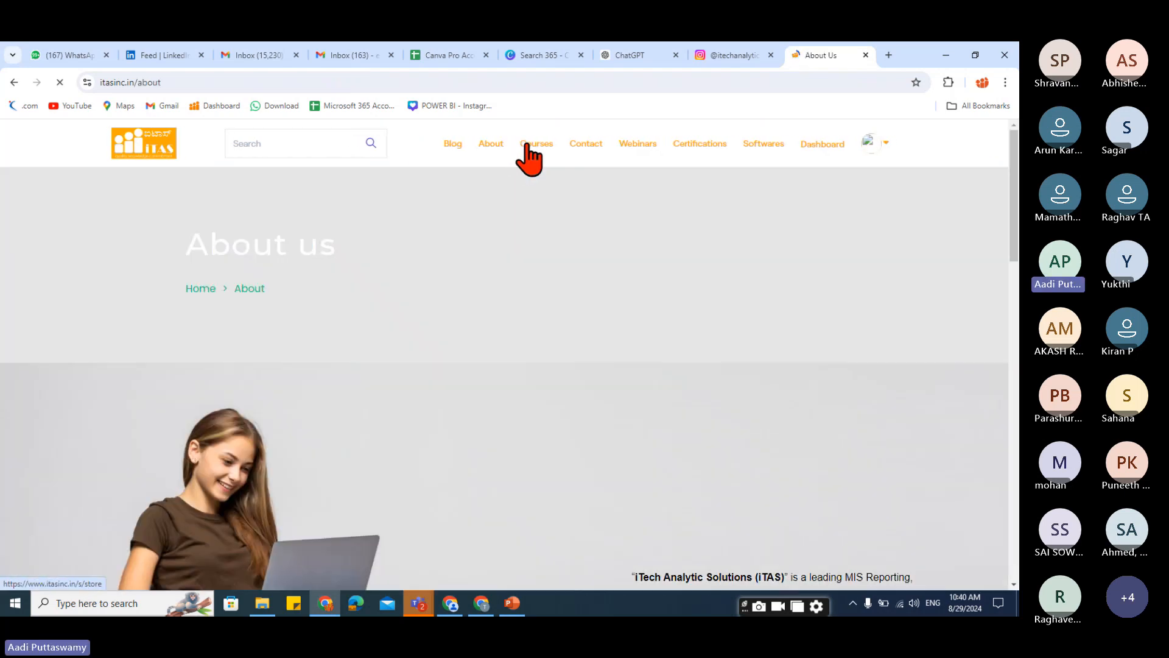
click(517, 150)
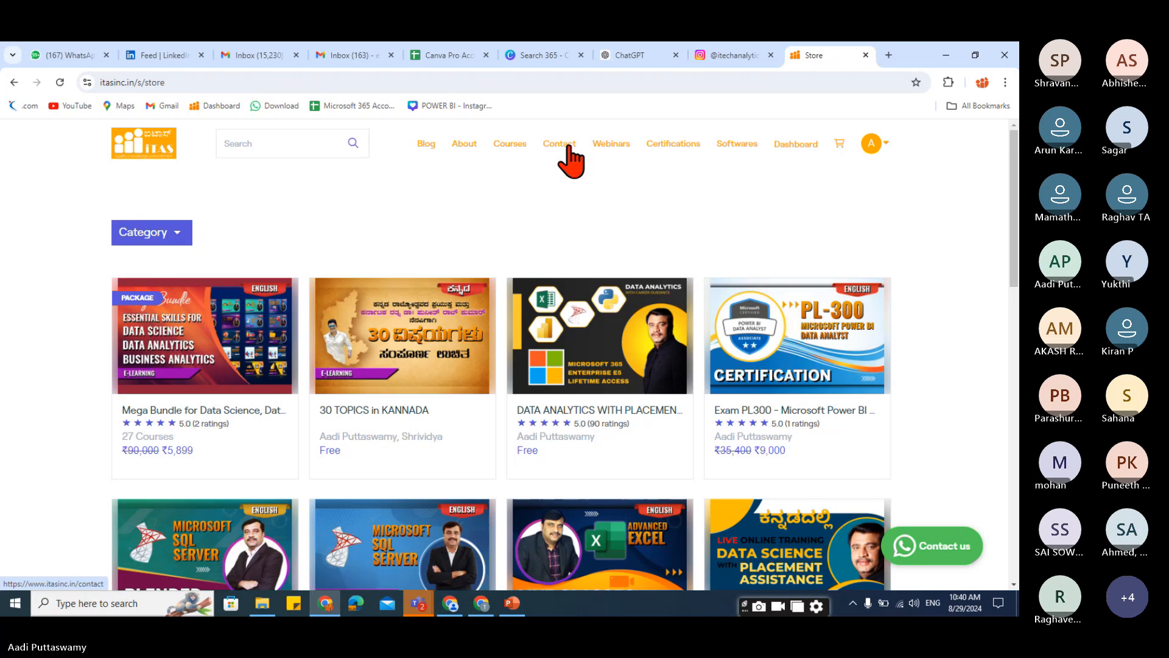
click(574, 147)
click(633, 147)
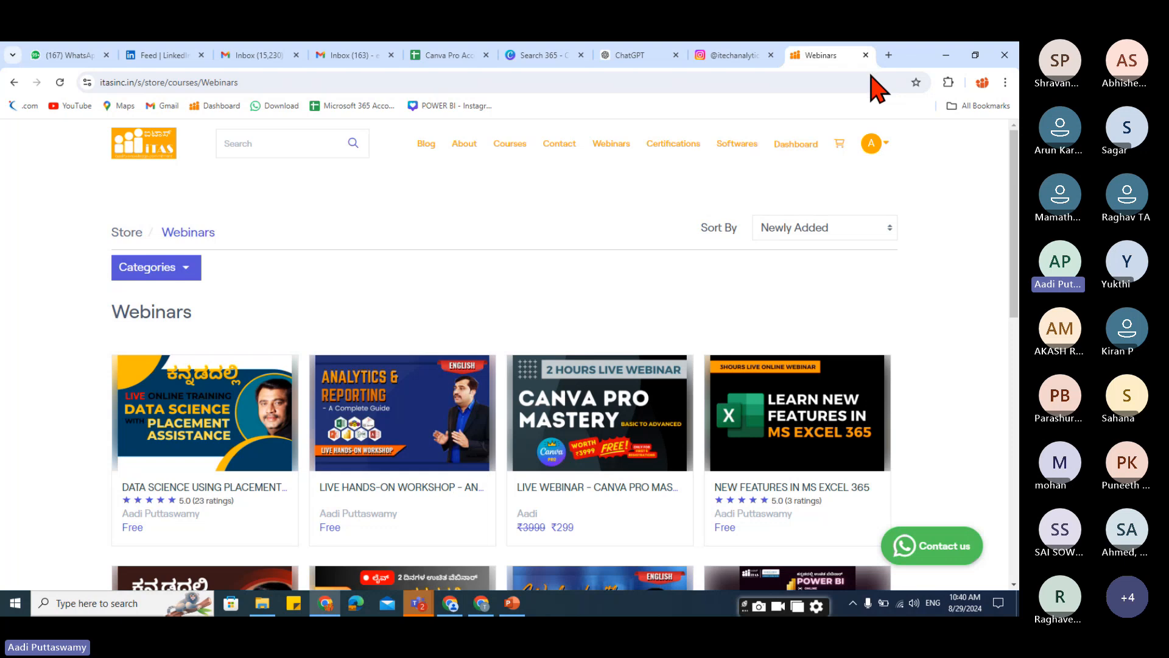
click(889, 55)
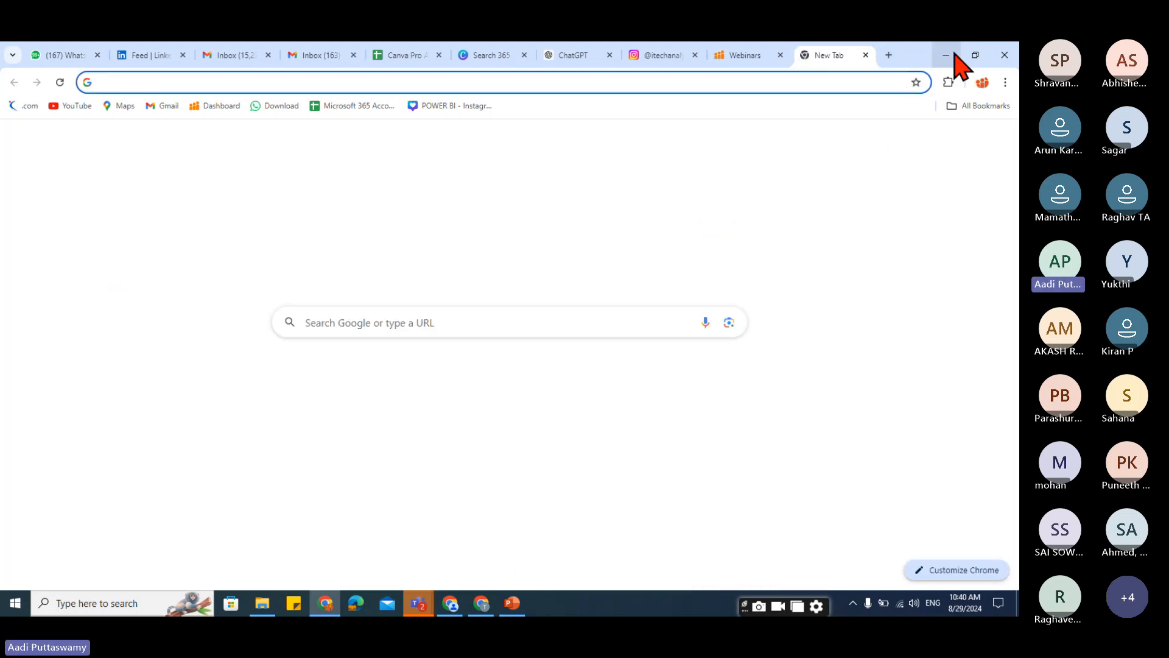
Back in the presentation, draw a rounded rectangle about 7.52 cm wide by 2.54 cm high and round its corners fully into a pill.
key(alt+Tab)
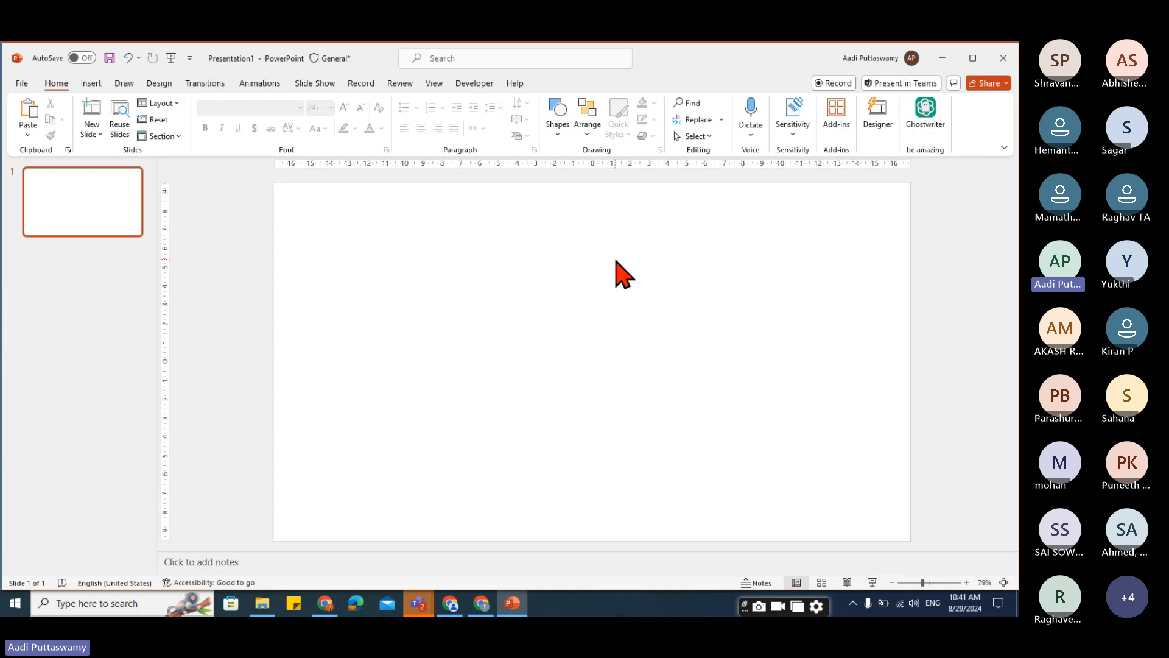
click(92, 84)
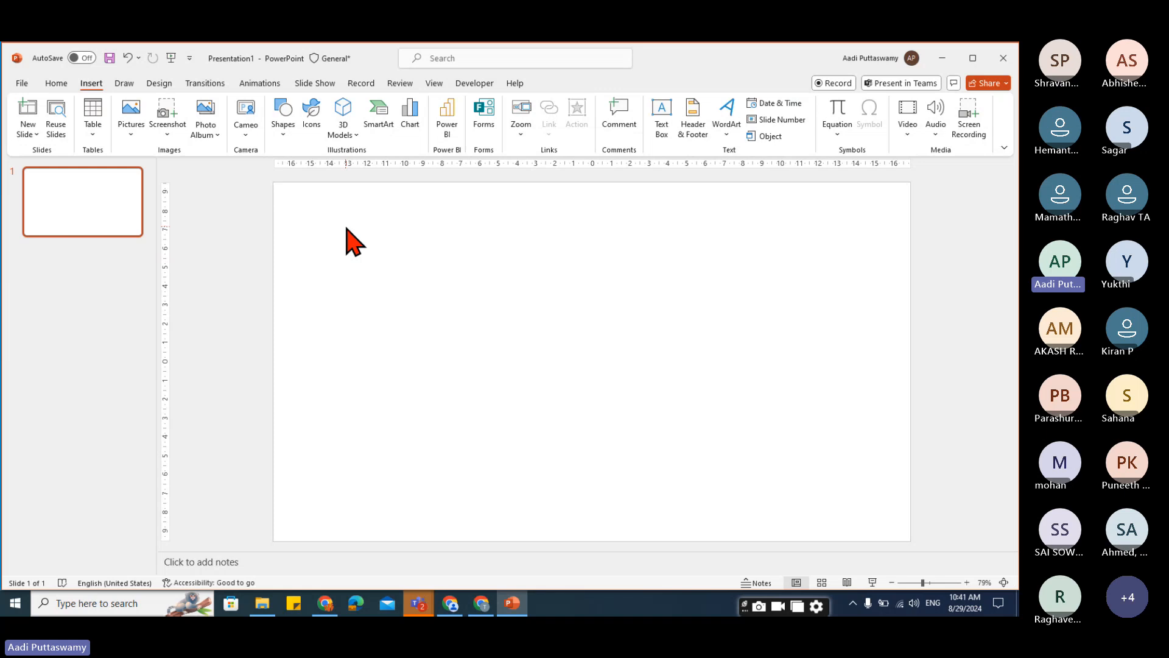
click(285, 129)
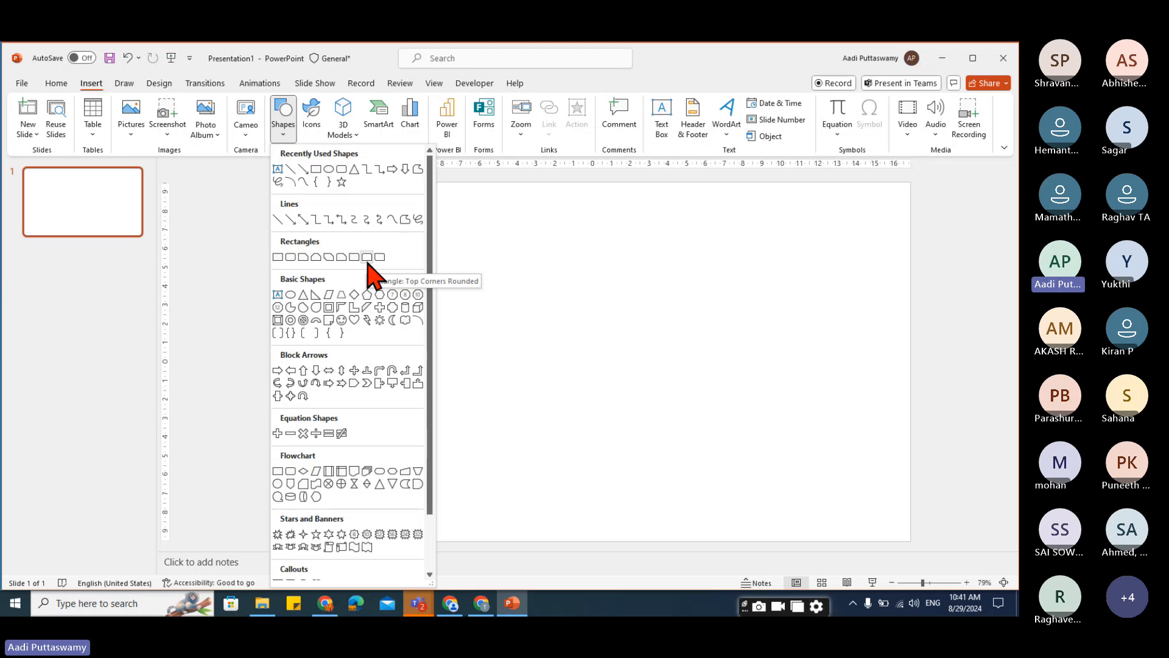
click(342, 181)
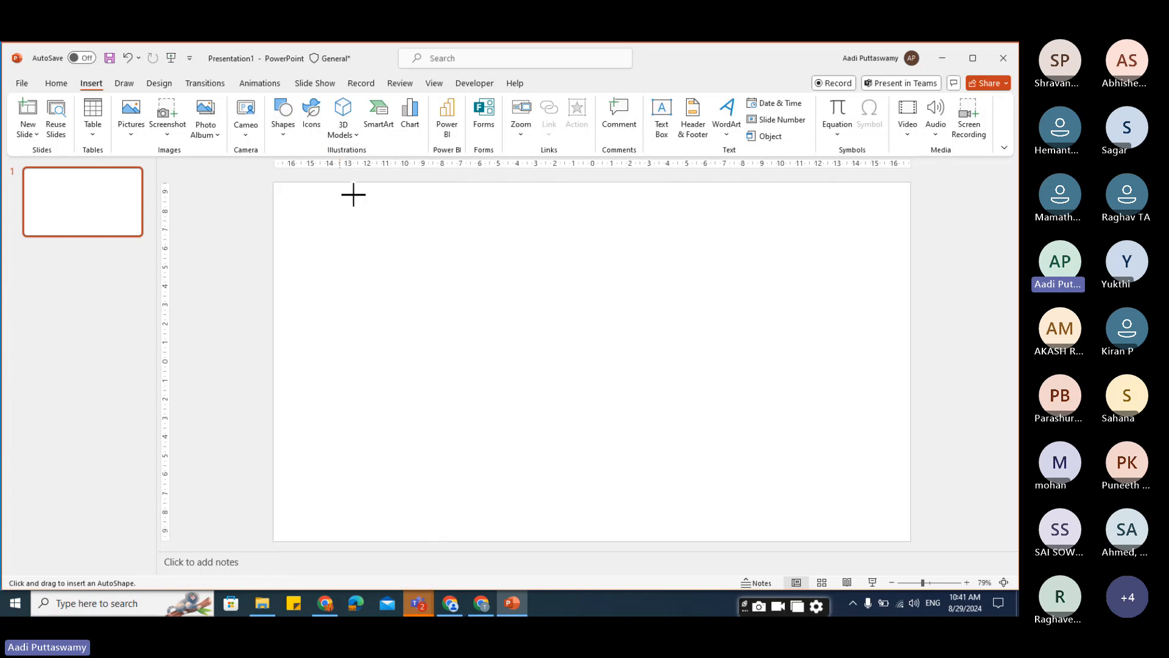
click(465, 271)
drag(497, 300, 589, 283)
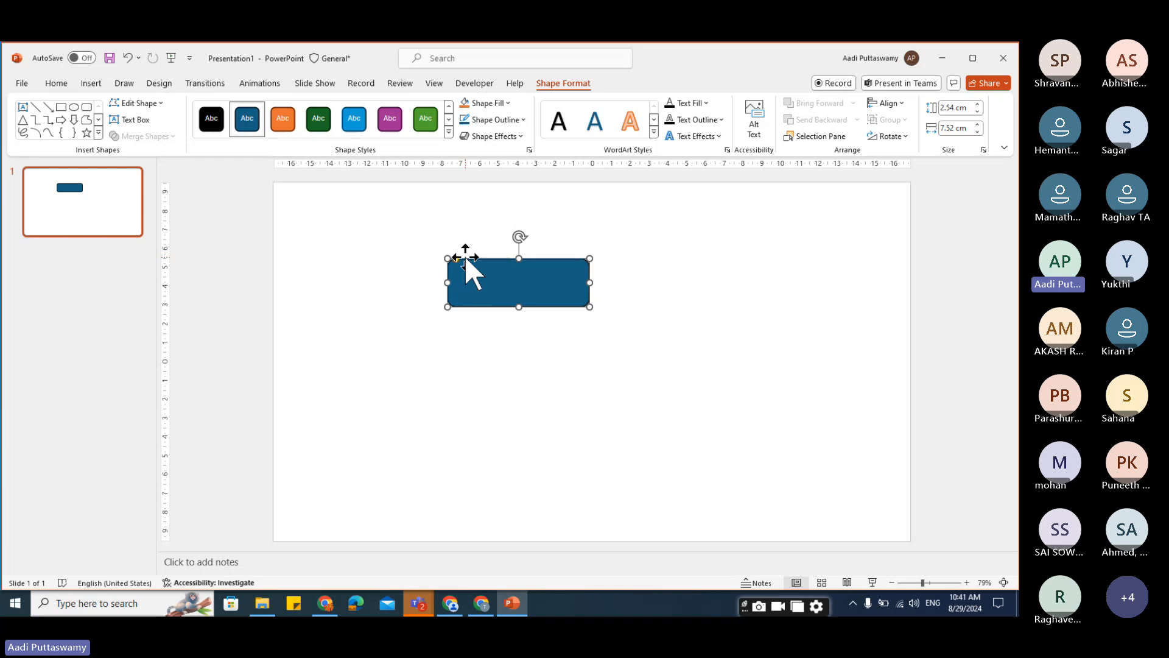
drag(455, 257, 521, 299)
click(627, 356)
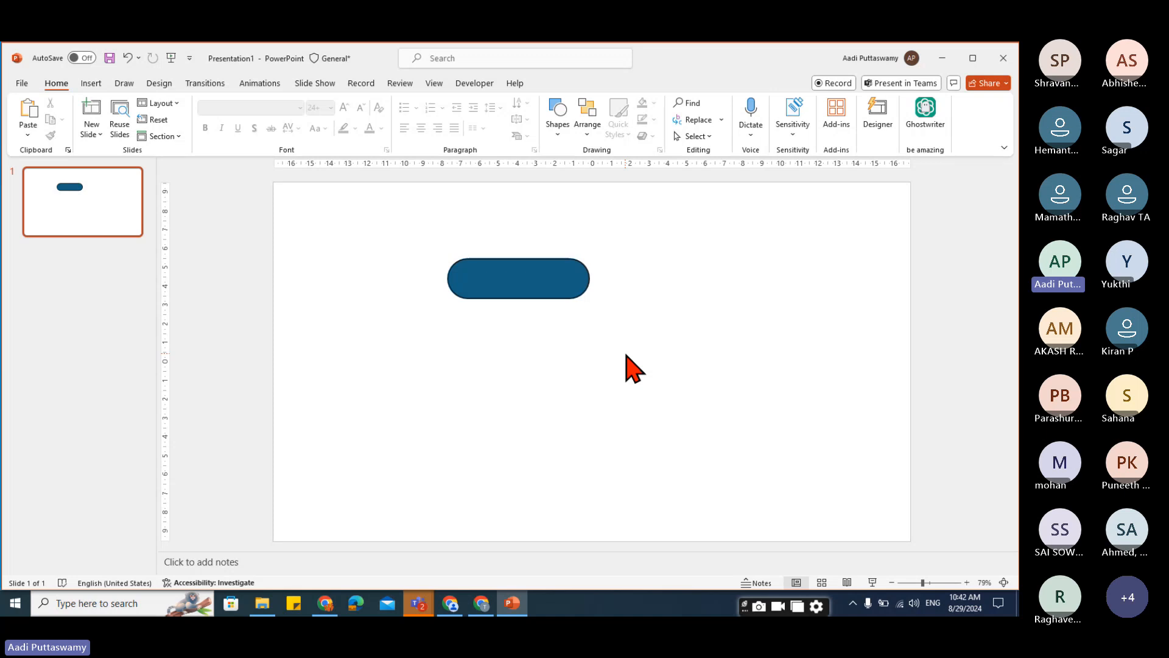
Launch Power BI Desktop from the Start menu.
click(14, 604)
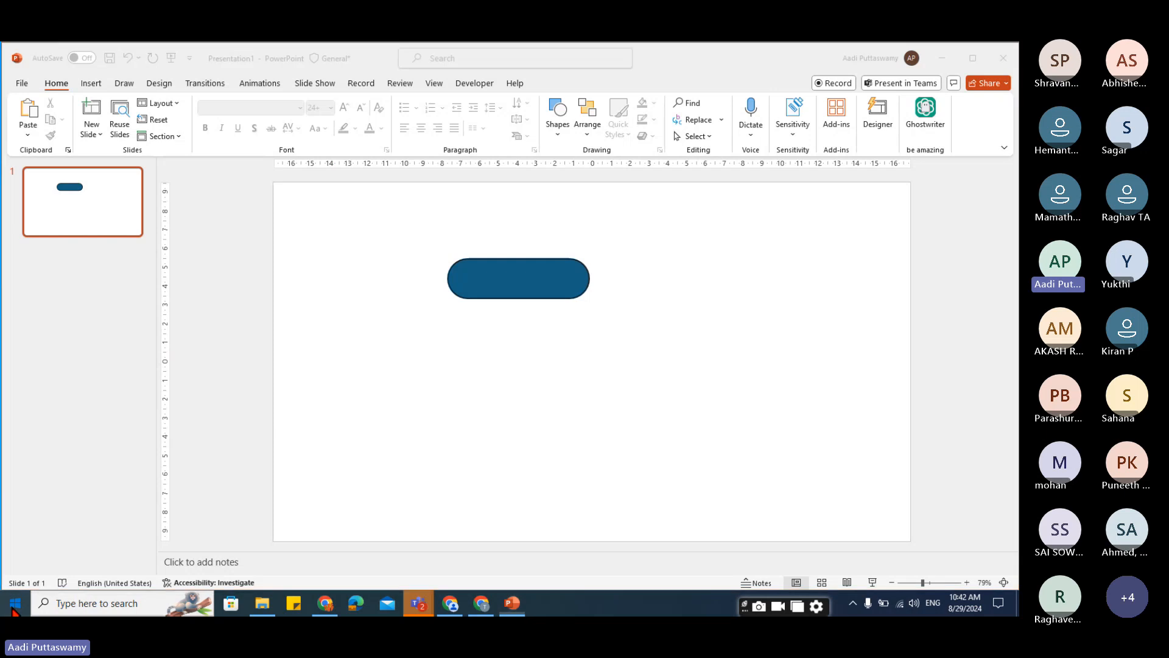
scroll(157, 335, down, 15)
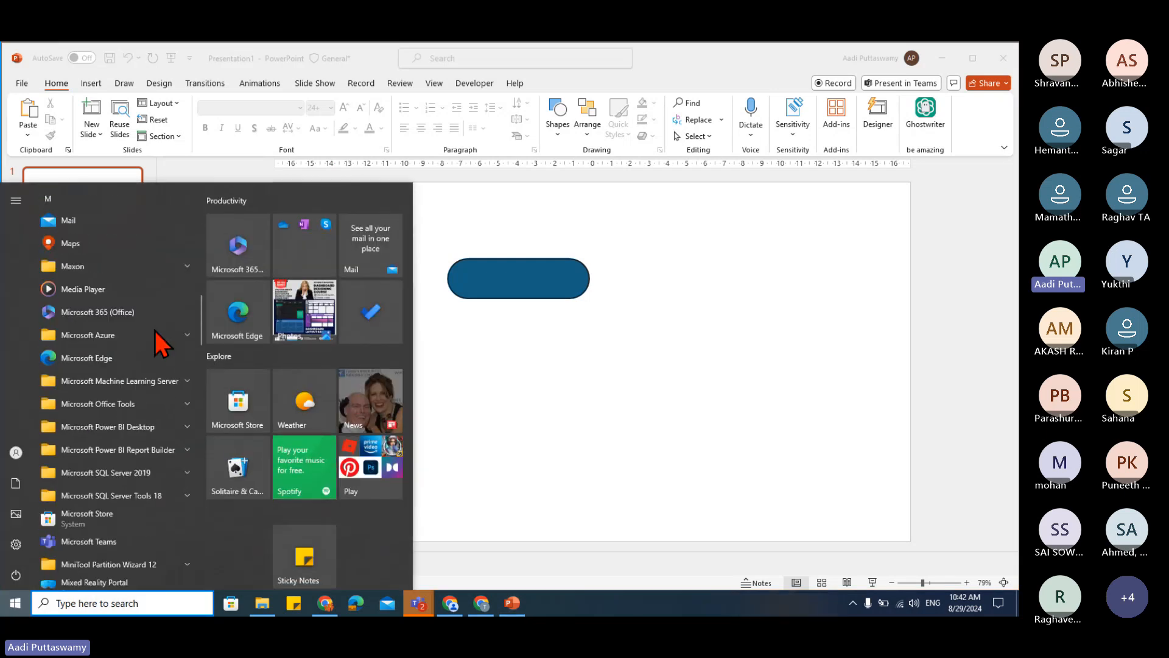
click(156, 308)
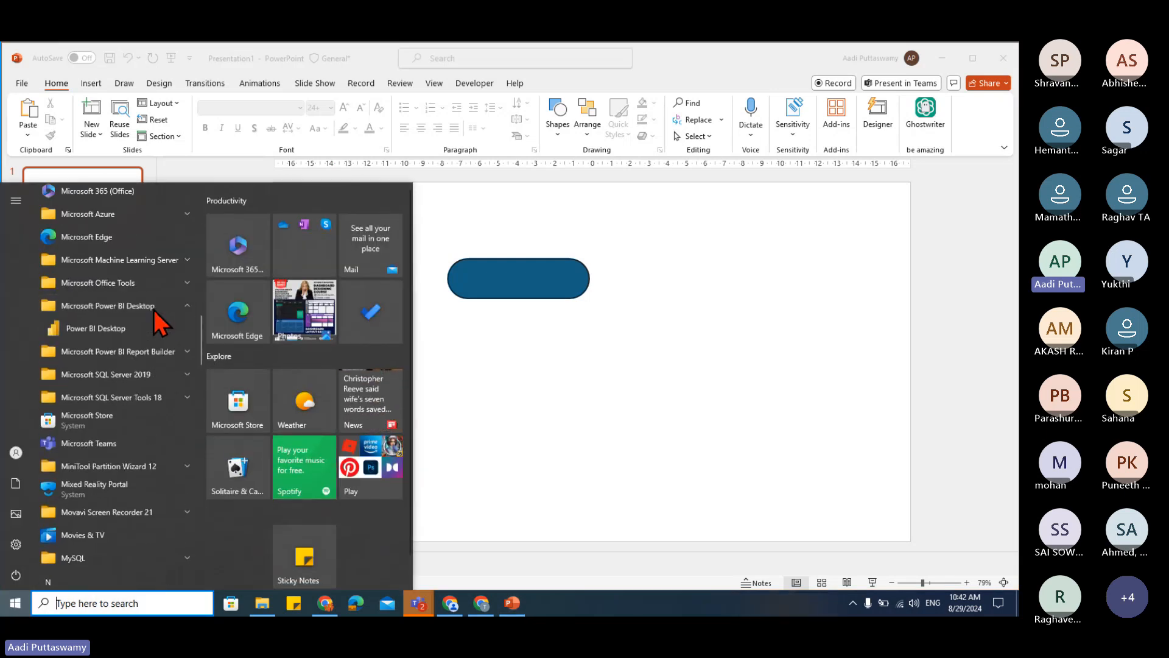
click(121, 332)
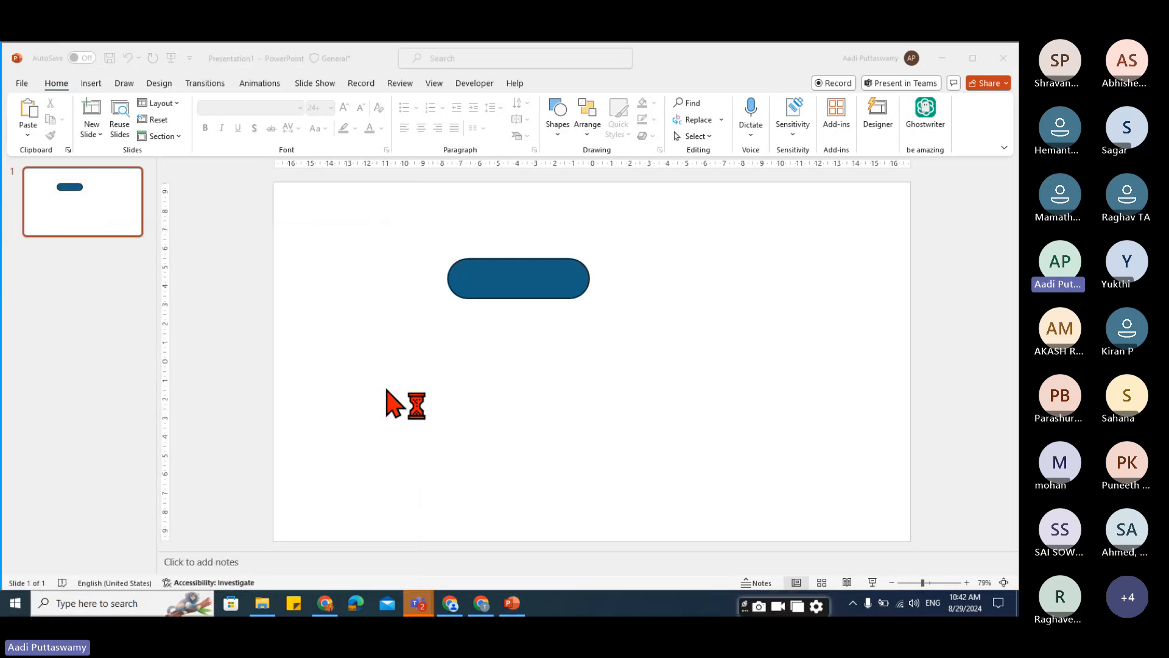
Launch Tableau 2023.3 from the Start menu.
click(8, 608)
scroll(133, 298, down, 10)
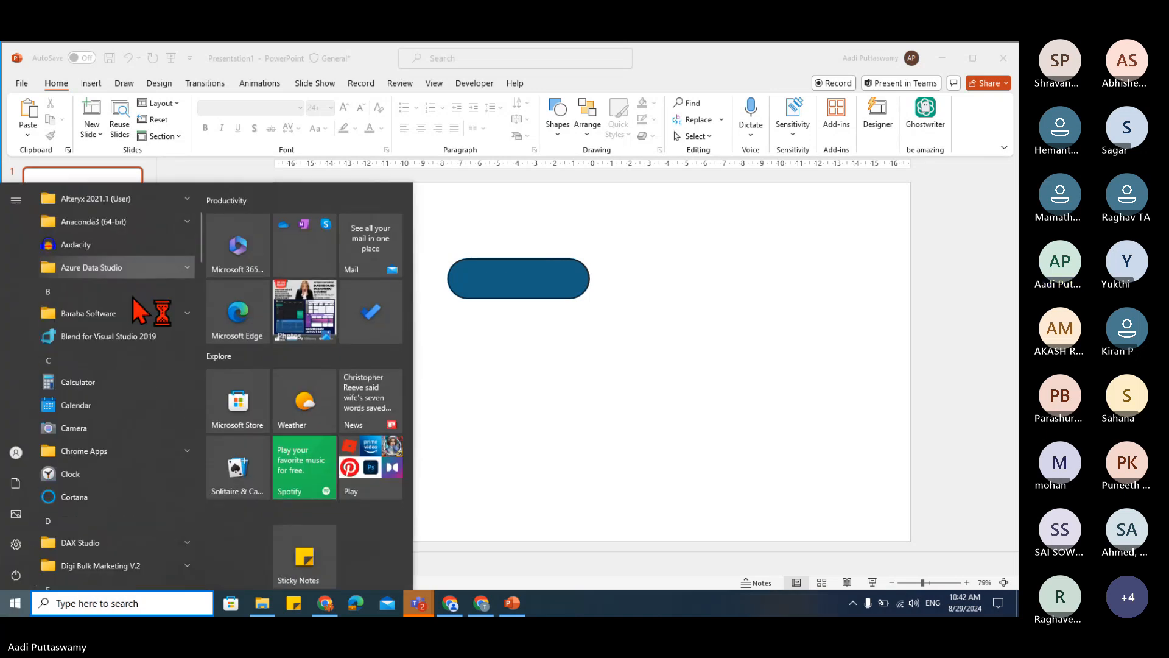
scroll(133, 298, down, 15)
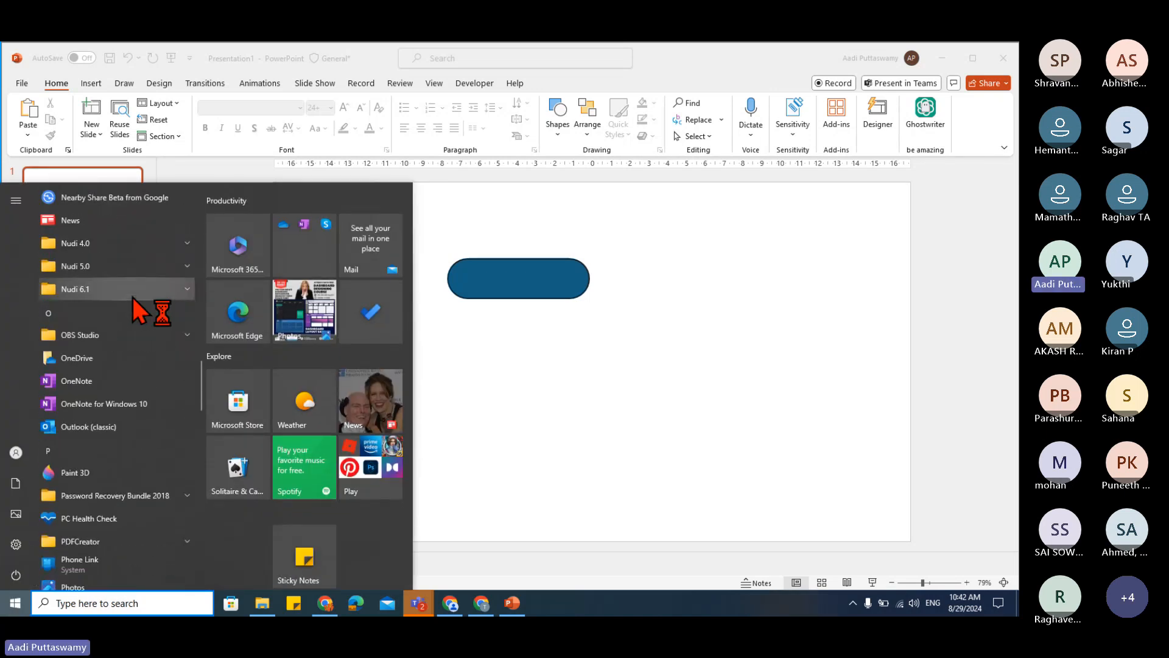
scroll(133, 298, down, 8)
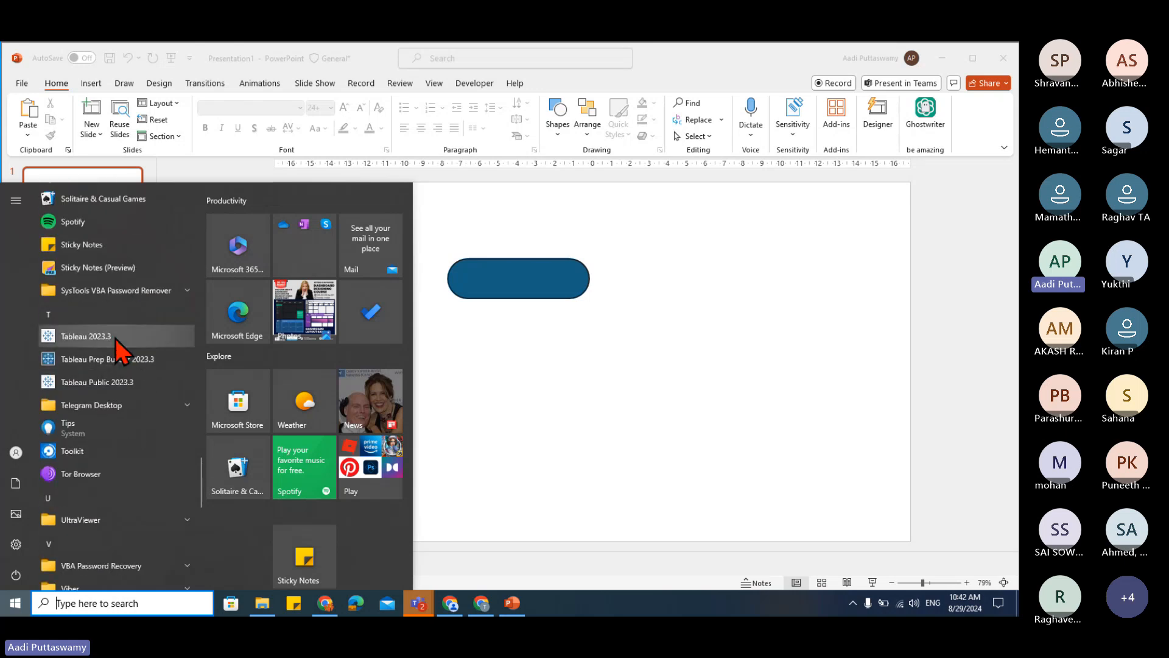
click(115, 338)
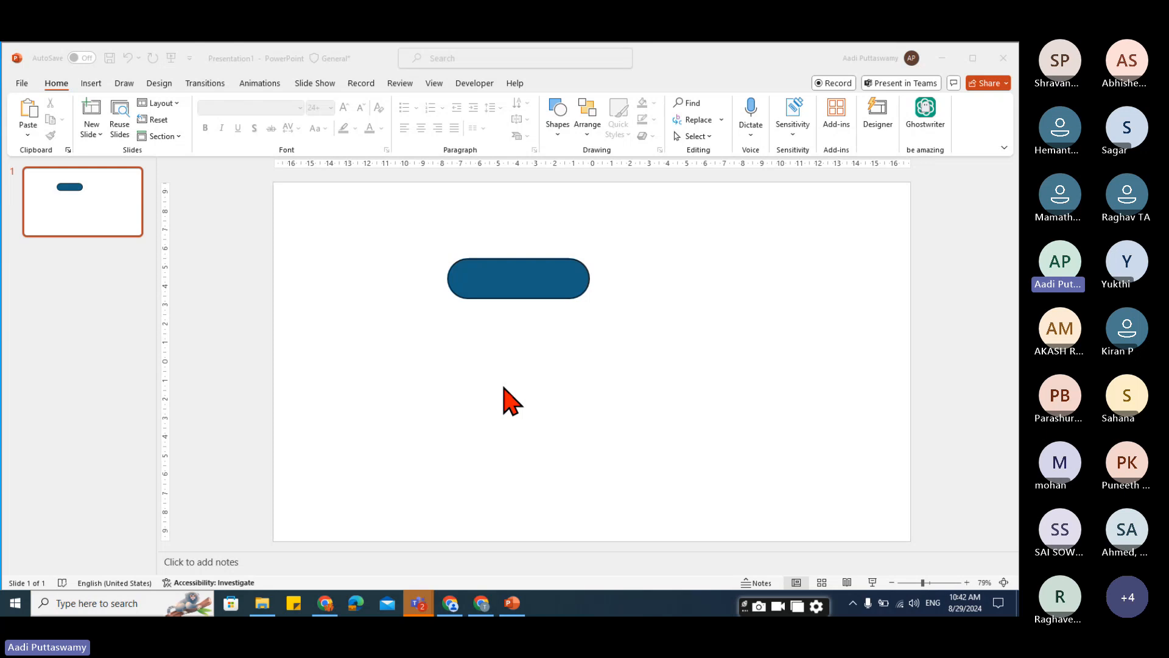
Move the pill shape slightly left and up on the slide.
click(535, 389)
click(529, 299)
drag(524, 287, 490, 278)
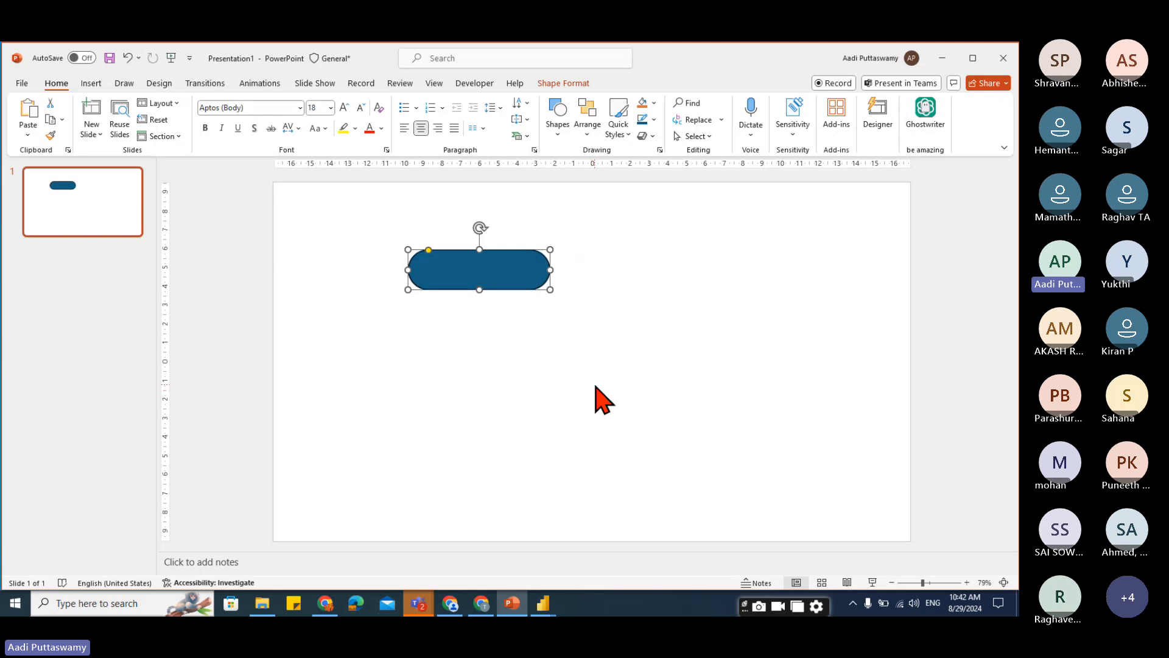
click(420, 604)
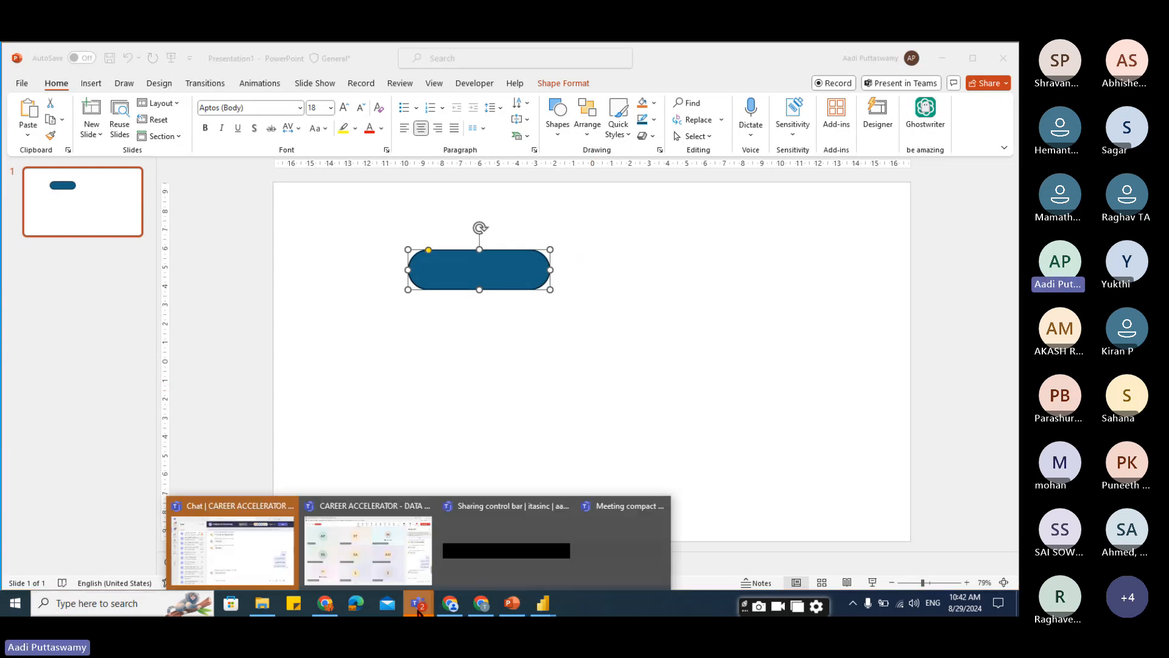
click(421, 577)
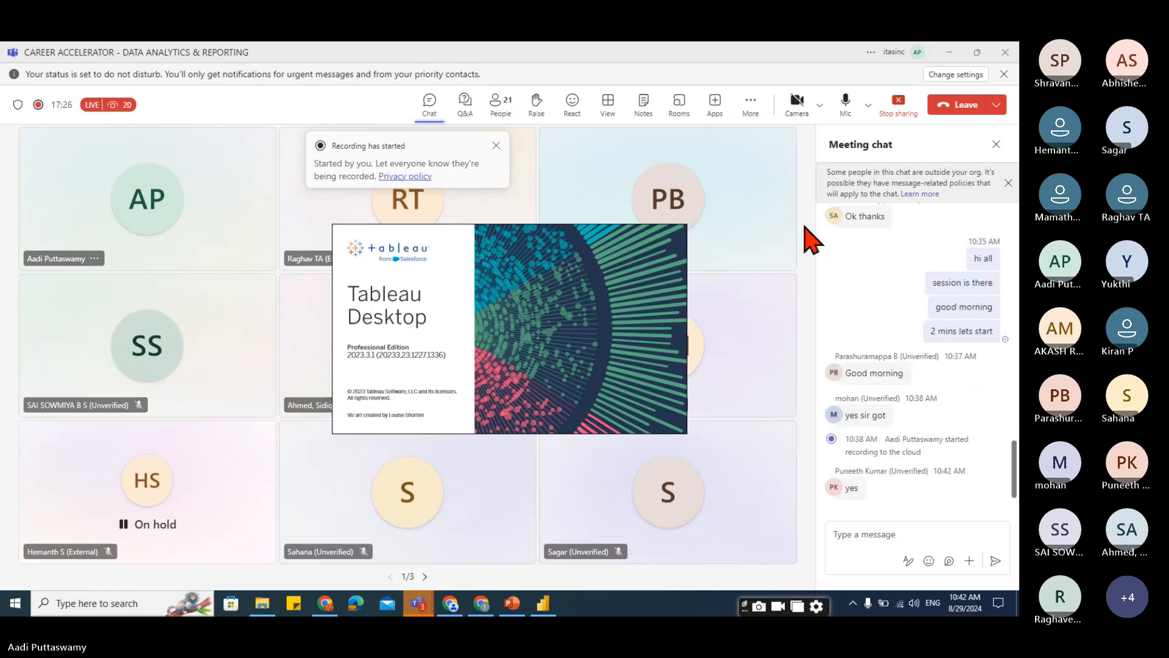
click(949, 53)
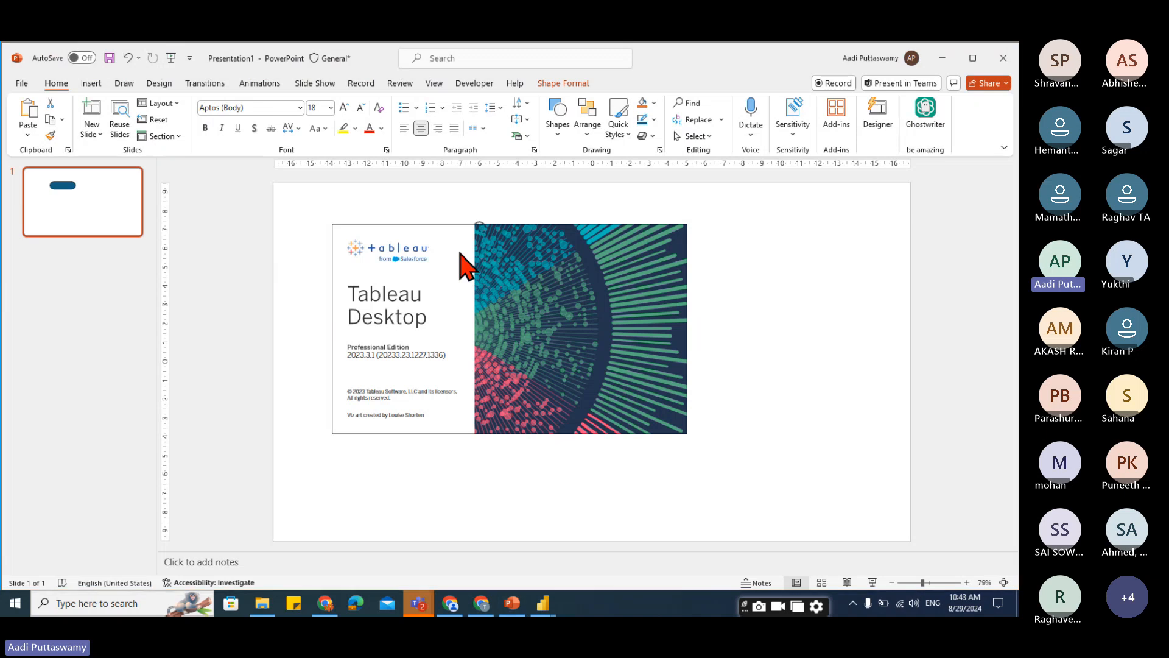
Nudge the pill shape slightly to the right.
click(743, 282)
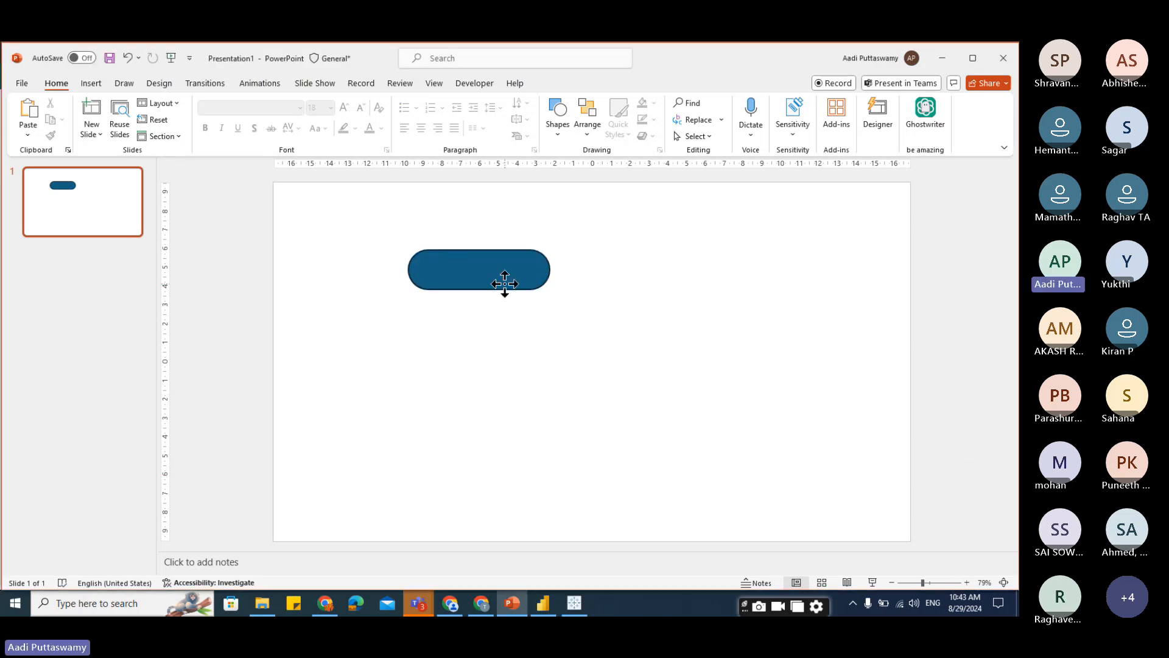
click(505, 284)
drag(459, 283, 463, 282)
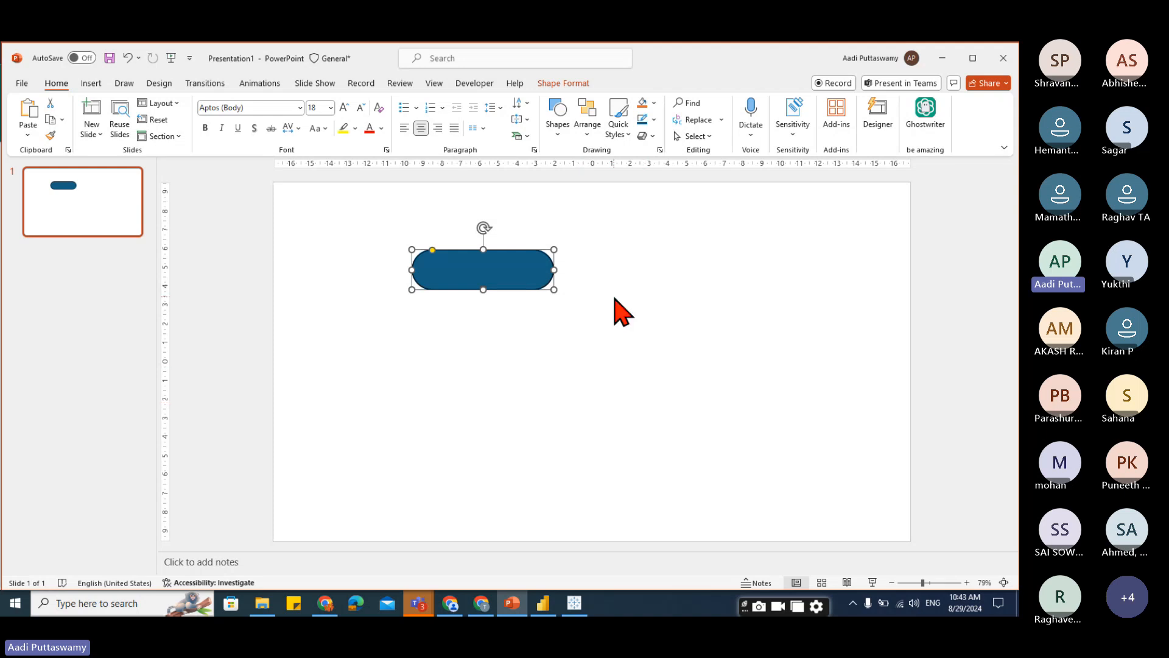
Open the Format Shape pane for the pill and expand its Fill options.
click(566, 84)
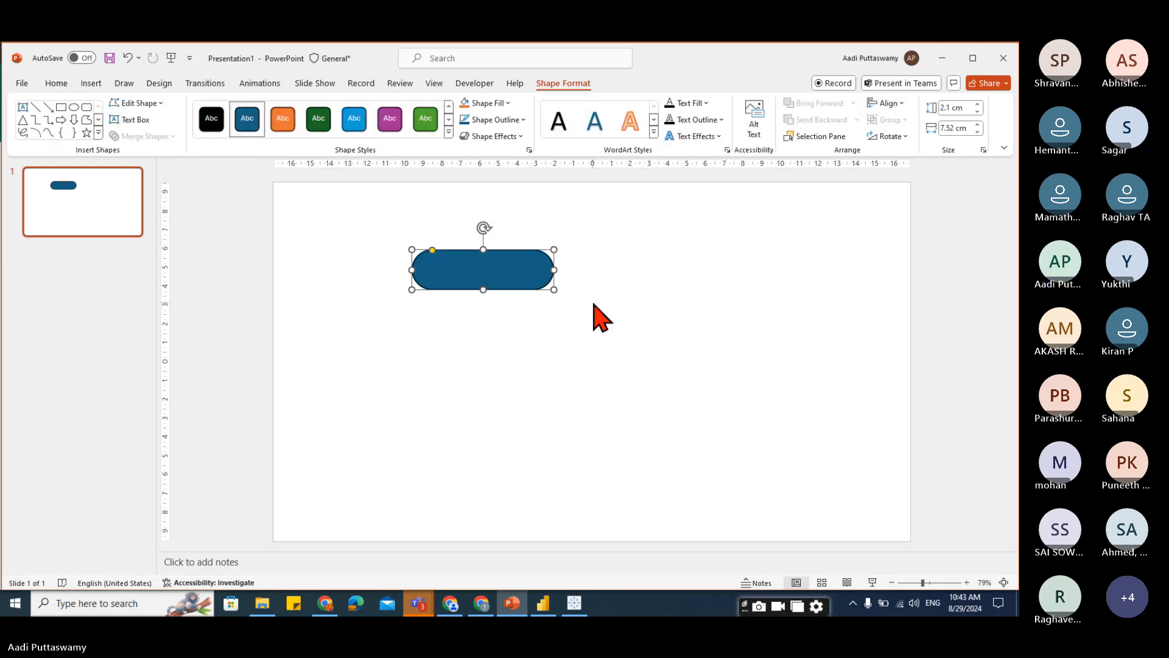
right_click(511, 270)
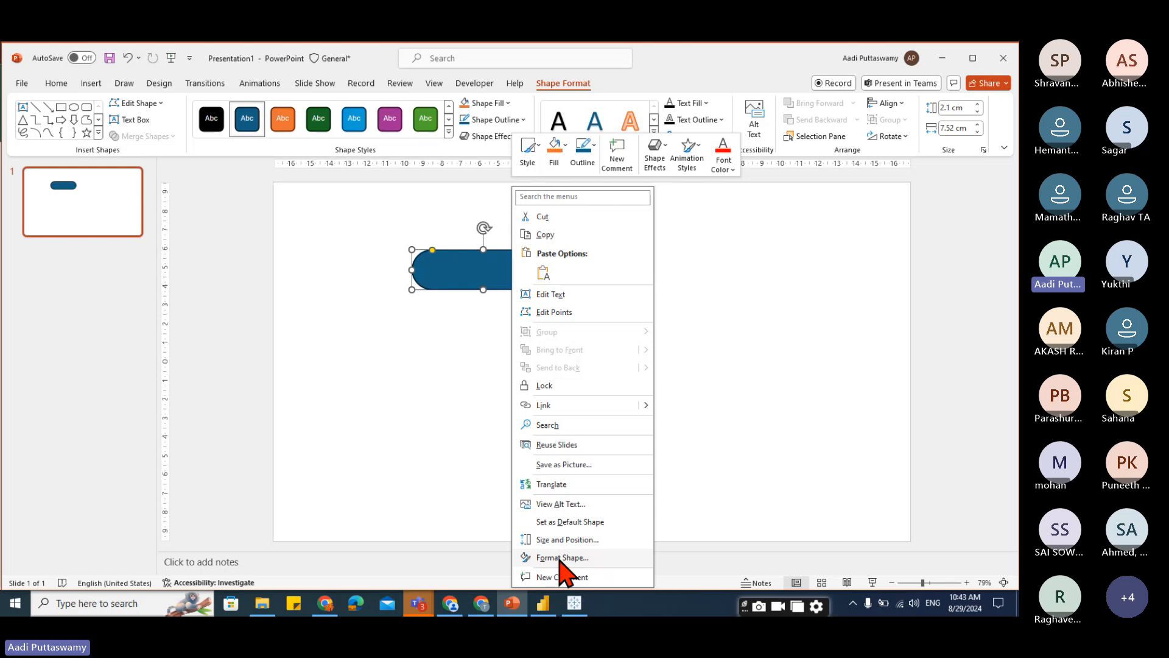
click(559, 557)
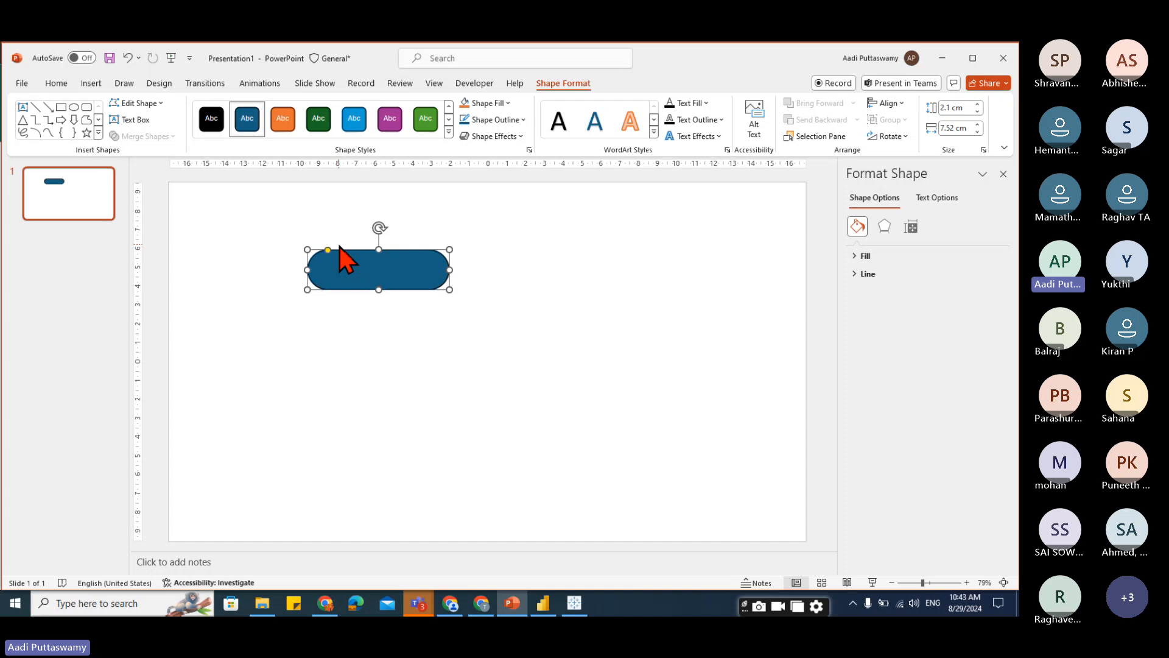
click(860, 256)
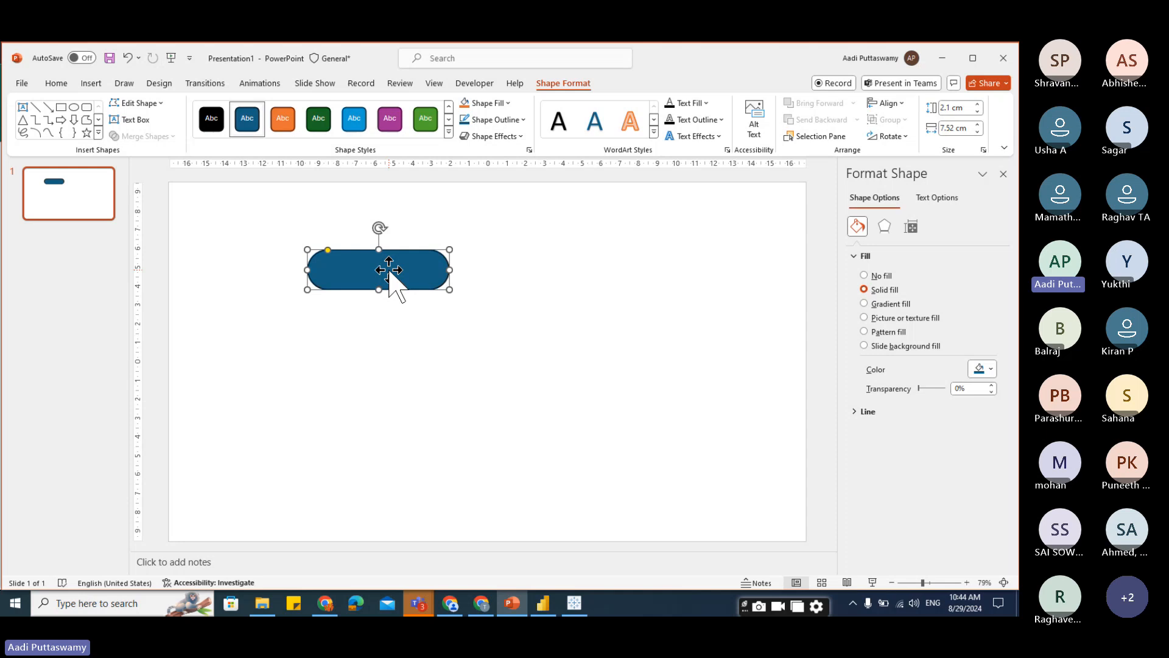
Switch the pill to a gradient fill and apply an orange preset gradient.
click(872, 304)
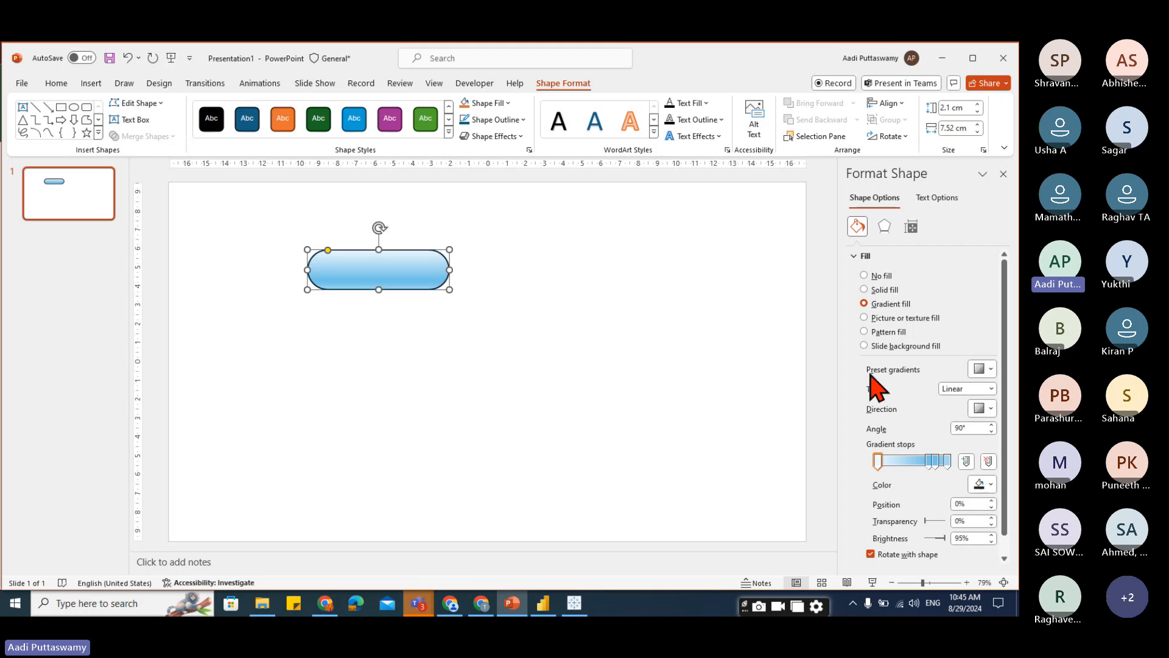
click(990, 369)
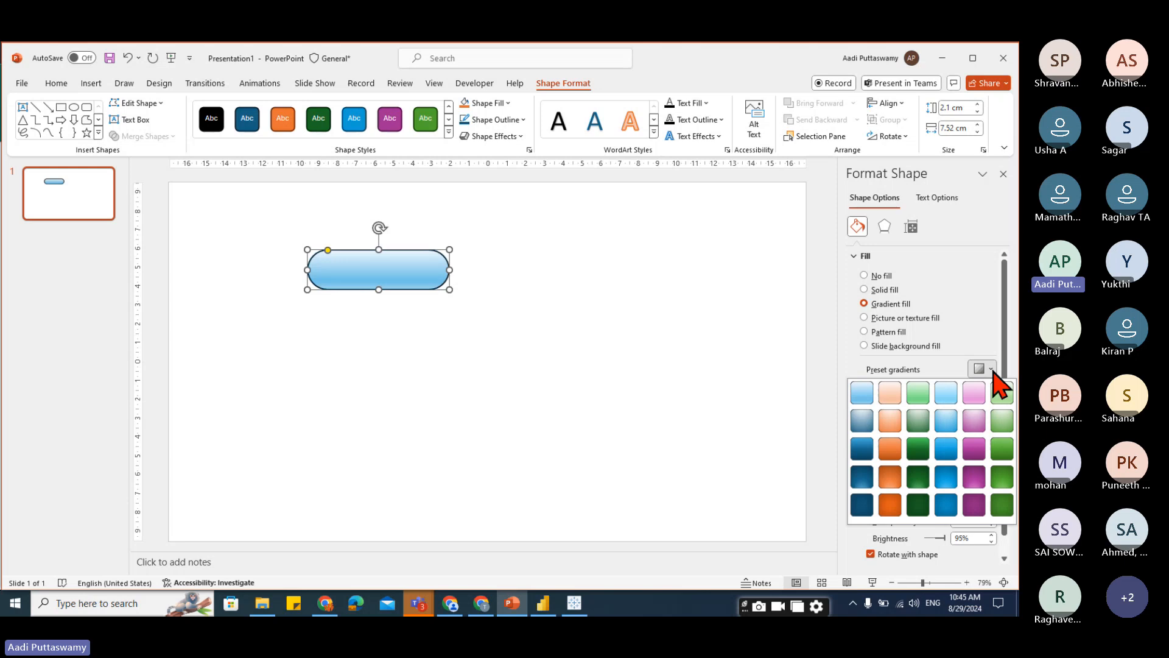
click(974, 421)
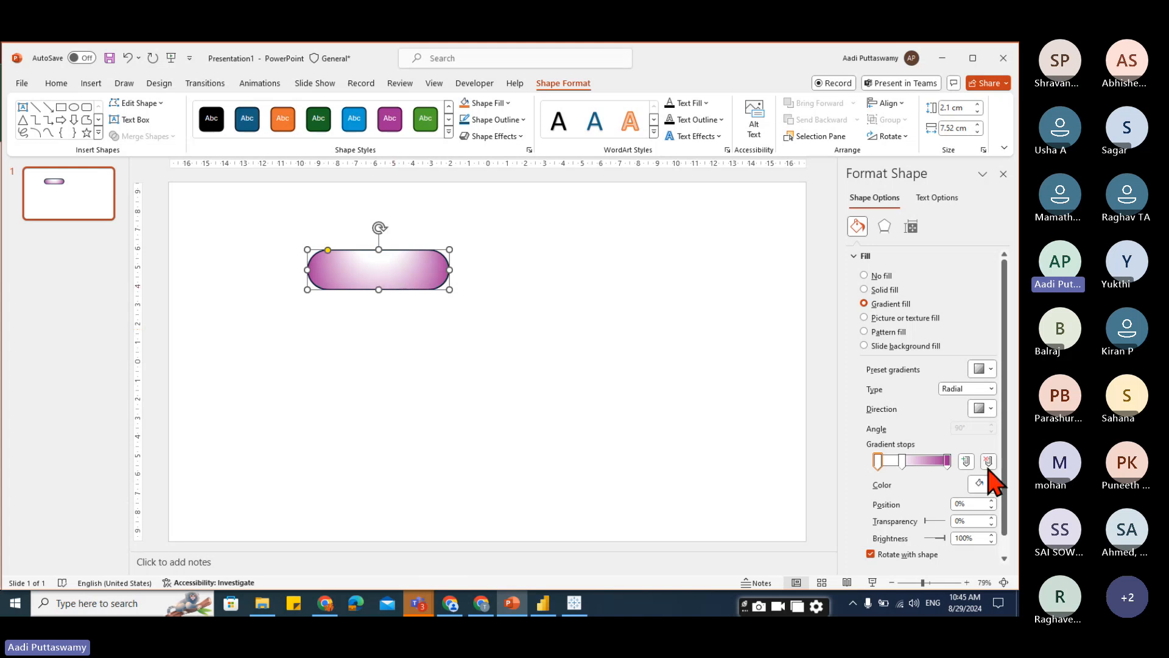
click(980, 368)
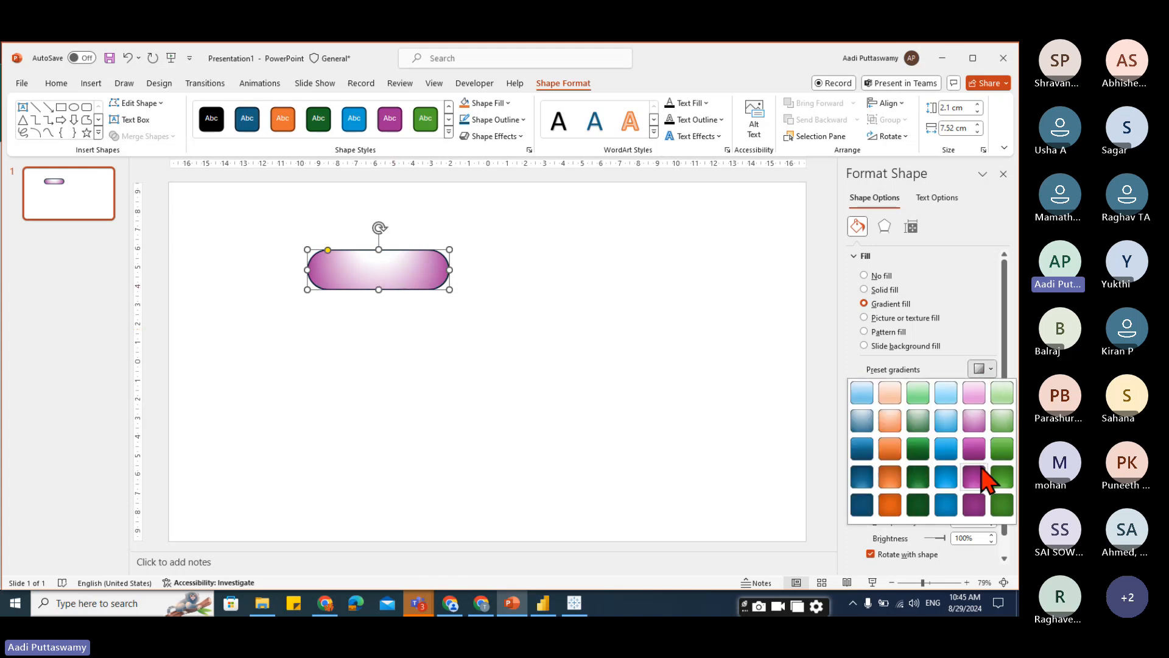
click(974, 478)
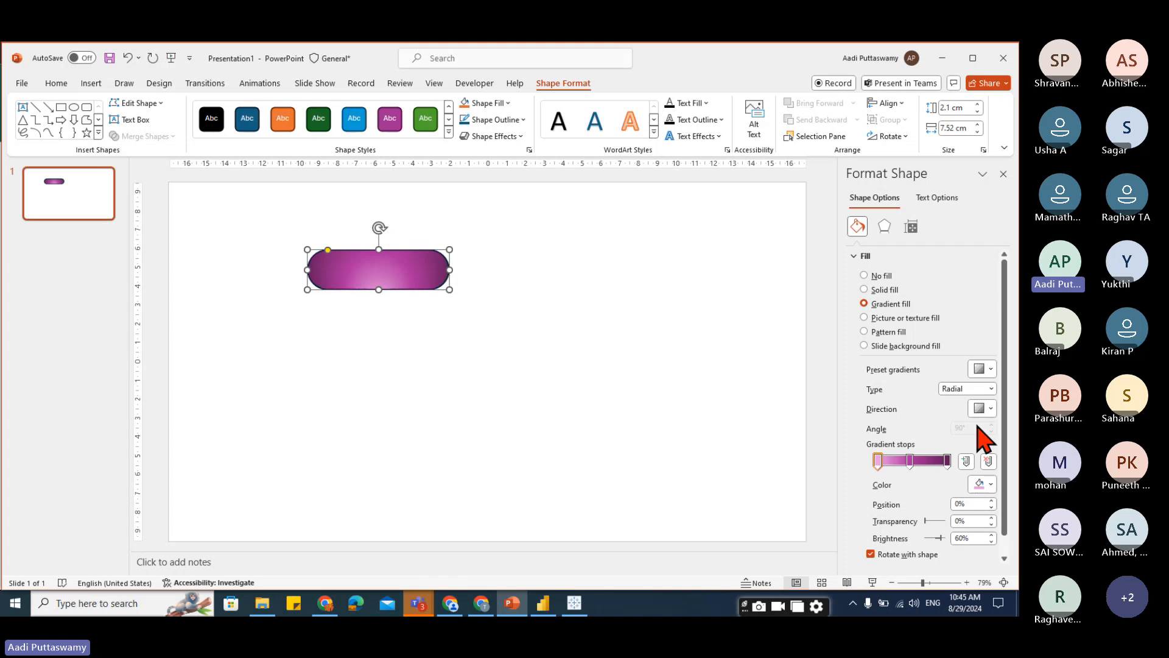
click(985, 370)
click(894, 455)
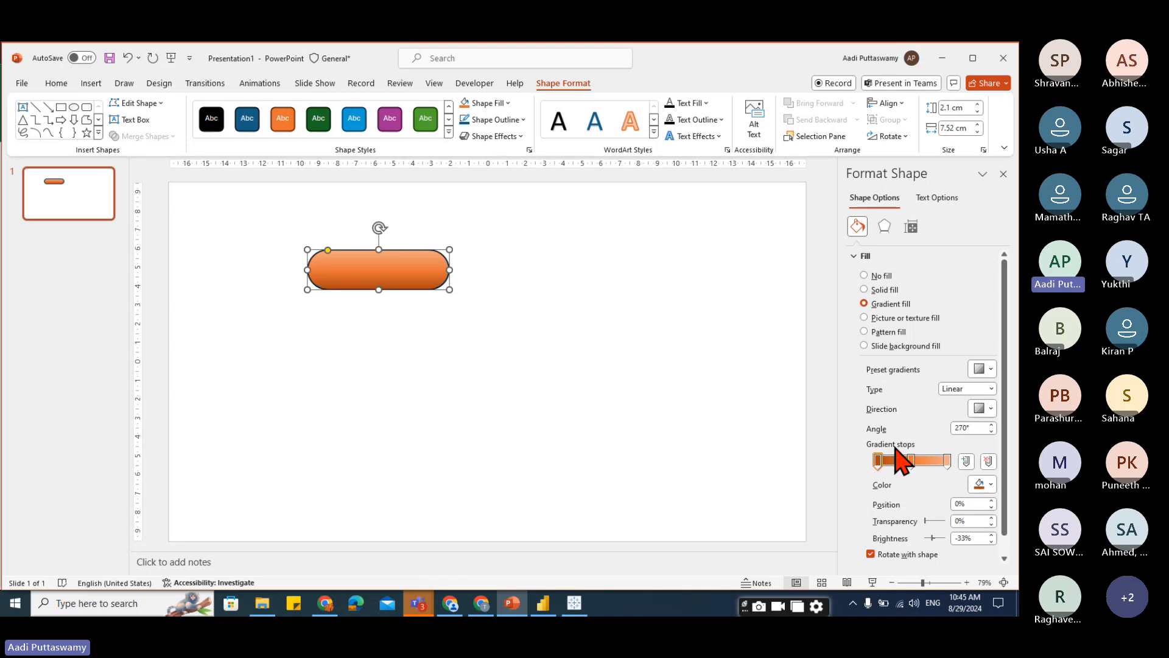
Change the pill's gradient type to Radial.
click(962, 390)
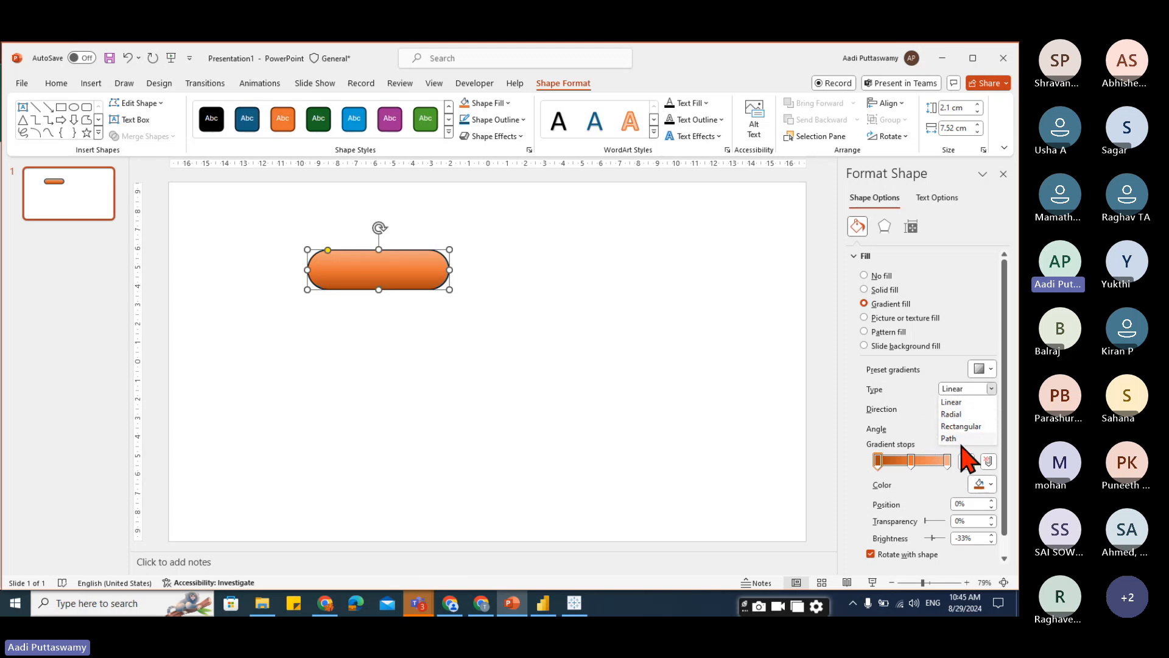
click(953, 414)
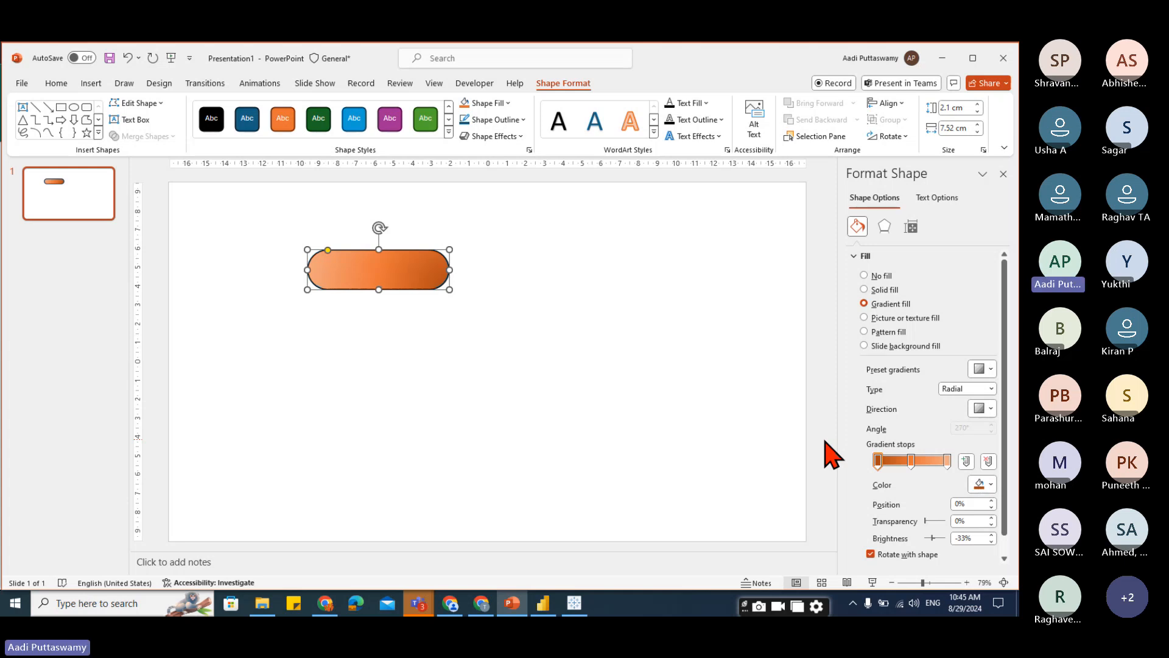
click(577, 403)
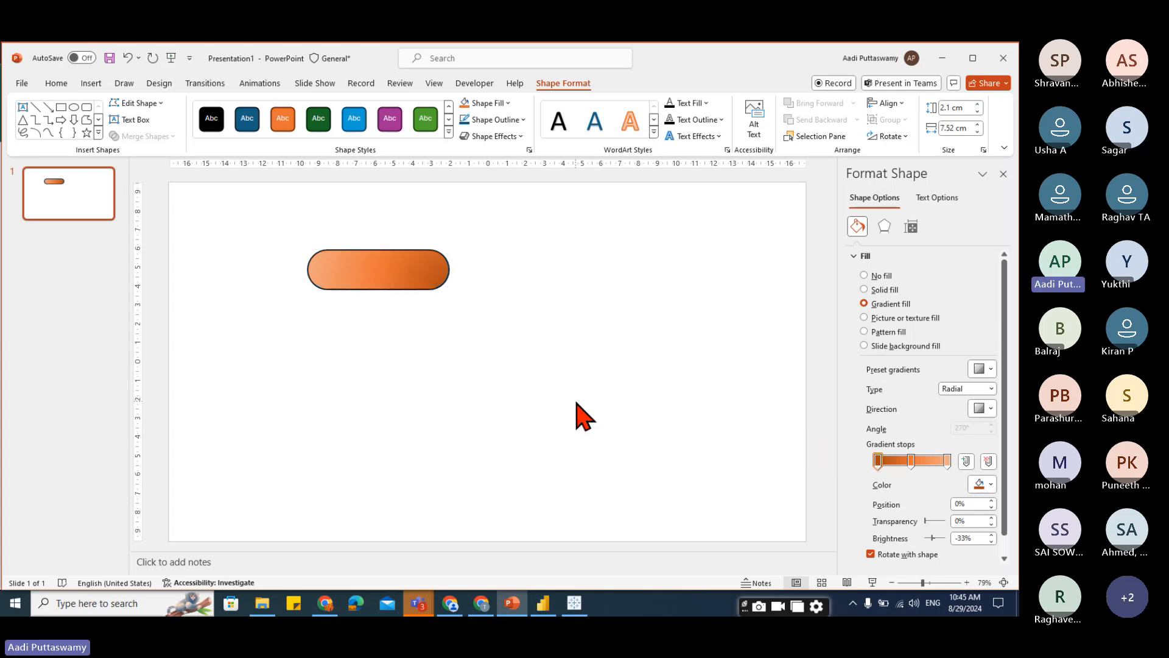
Draw a circle about 4.6 cm in diameter to the right of the pill.
click(92, 83)
click(284, 115)
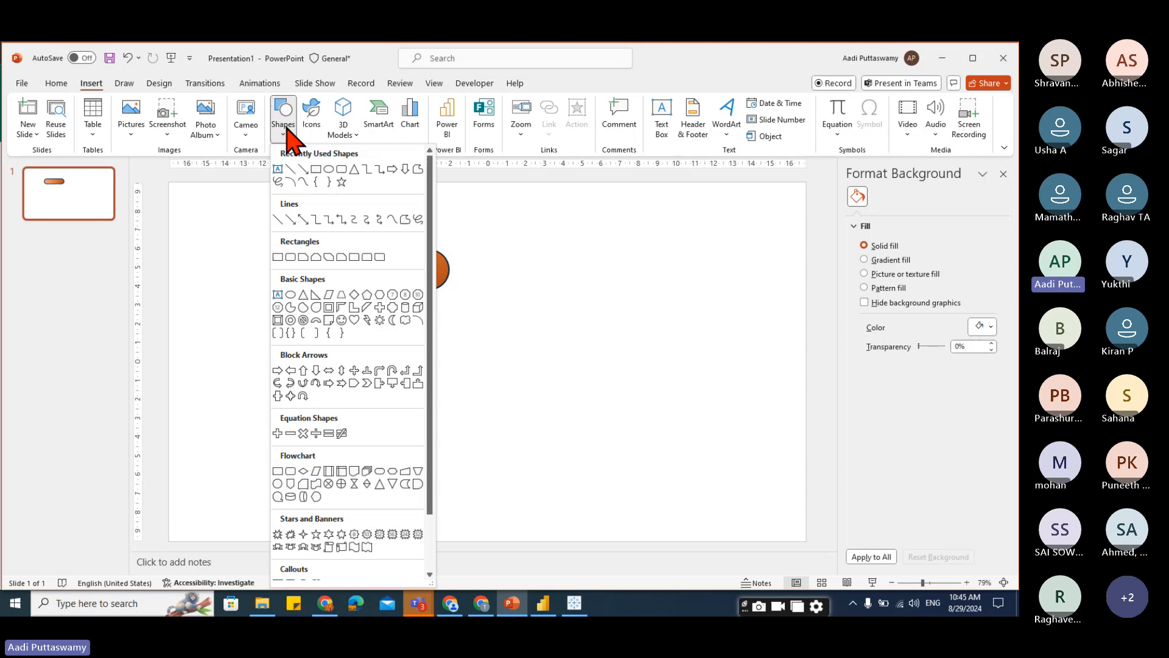
click(344, 169)
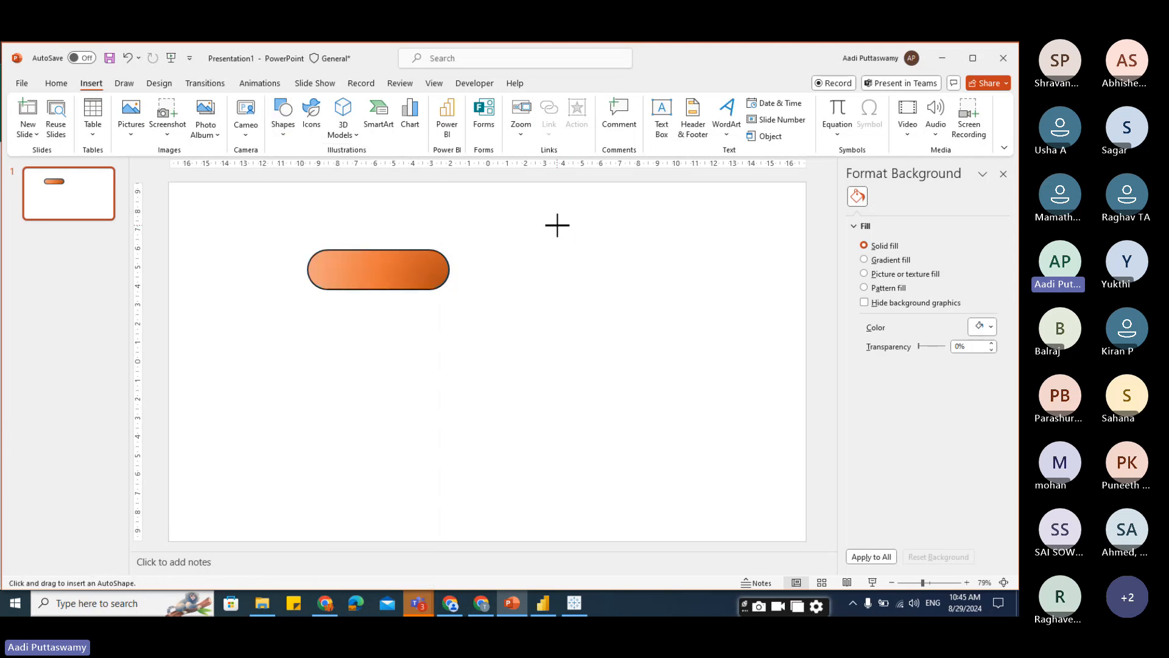
drag(557, 226, 564, 279)
click(627, 359)
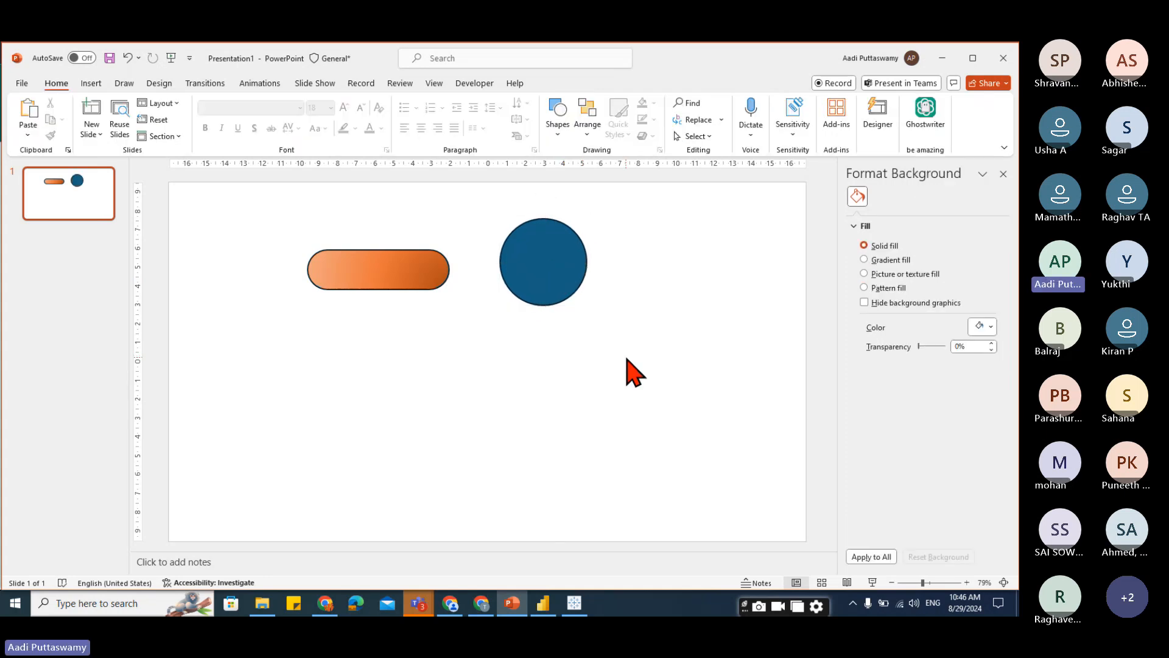
Give the circle a radial gradient fill with the Center direction.
click(560, 260)
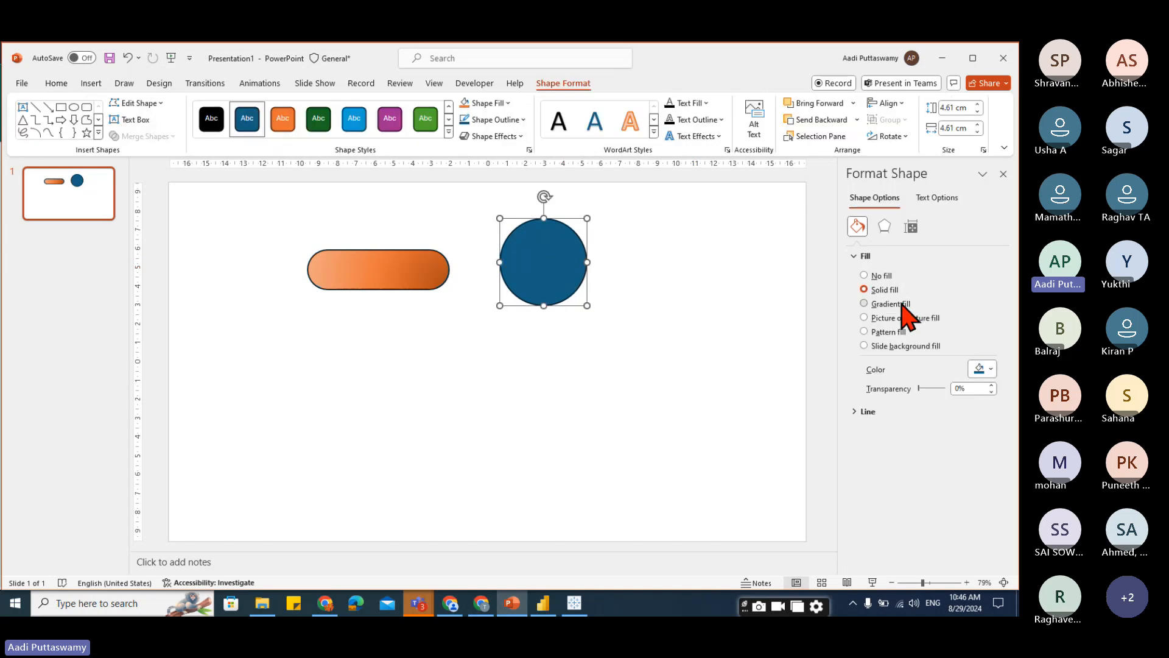
click(901, 304)
click(990, 389)
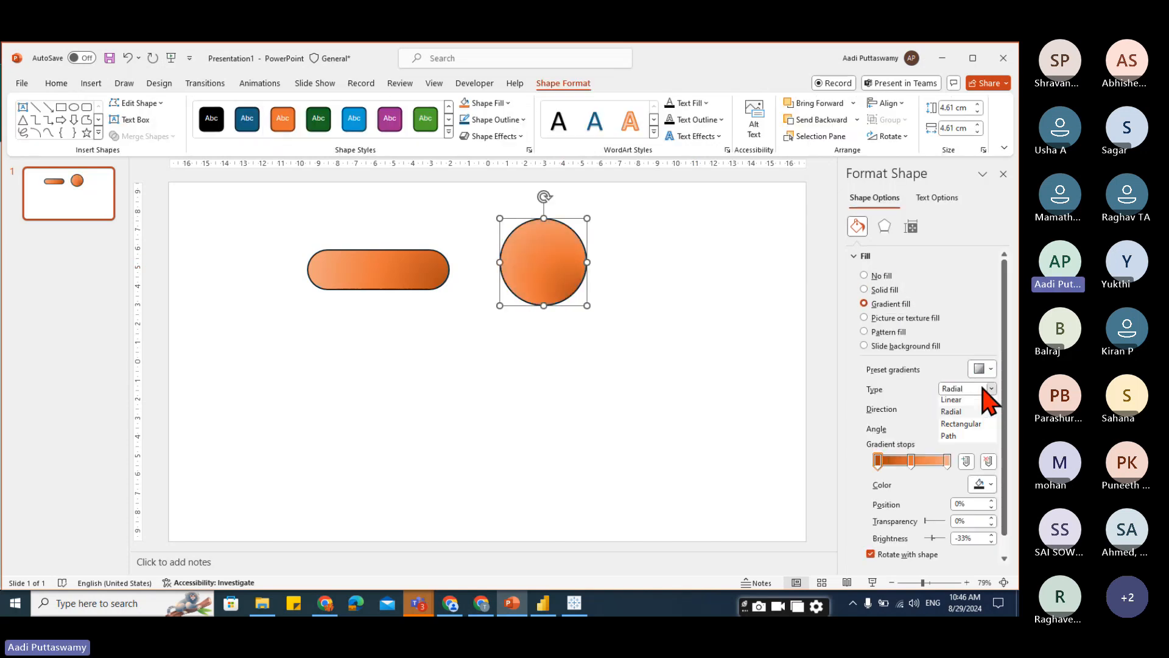
click(956, 414)
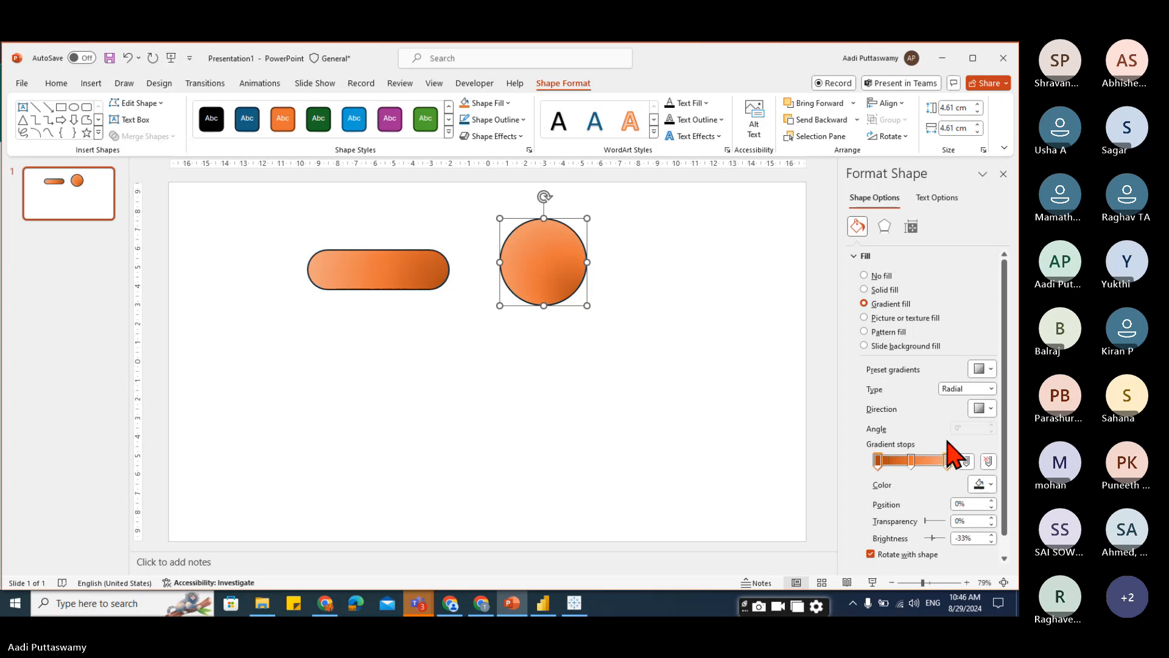
click(984, 410)
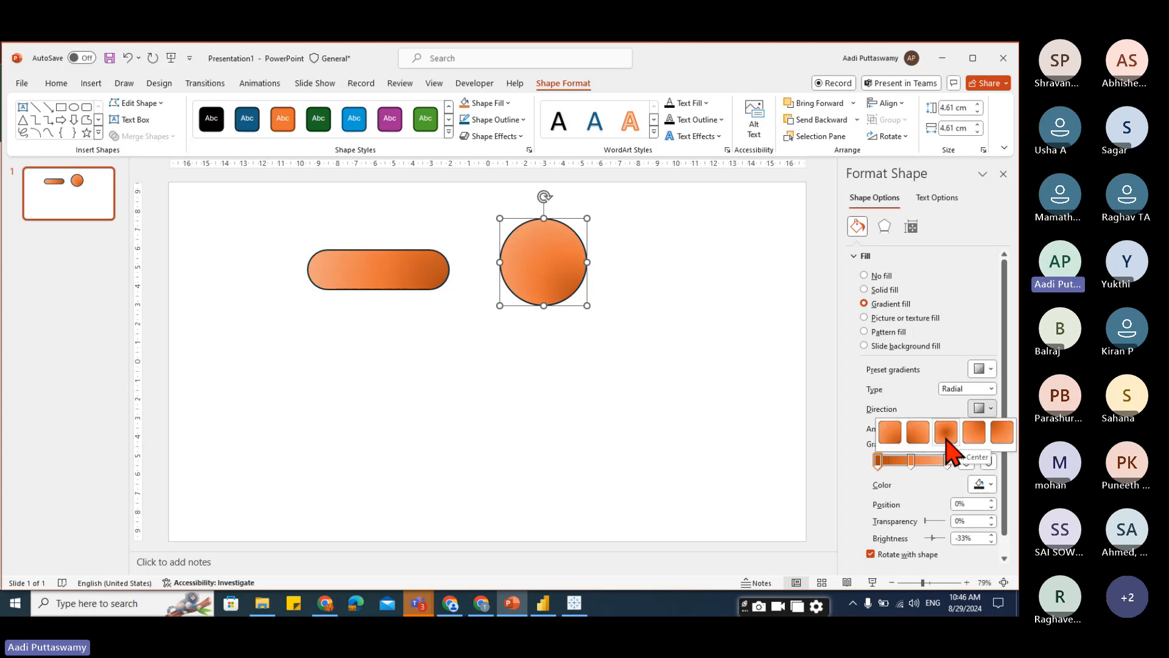
click(945, 432)
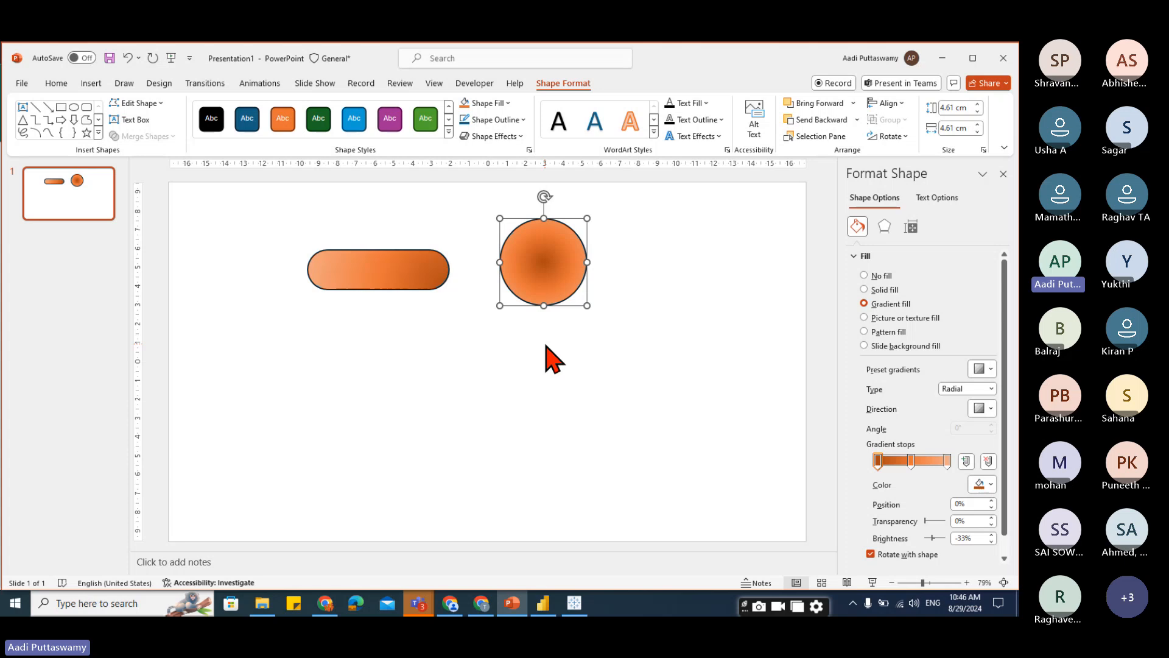
Set the pill's gradient type to Linear.
click(357, 255)
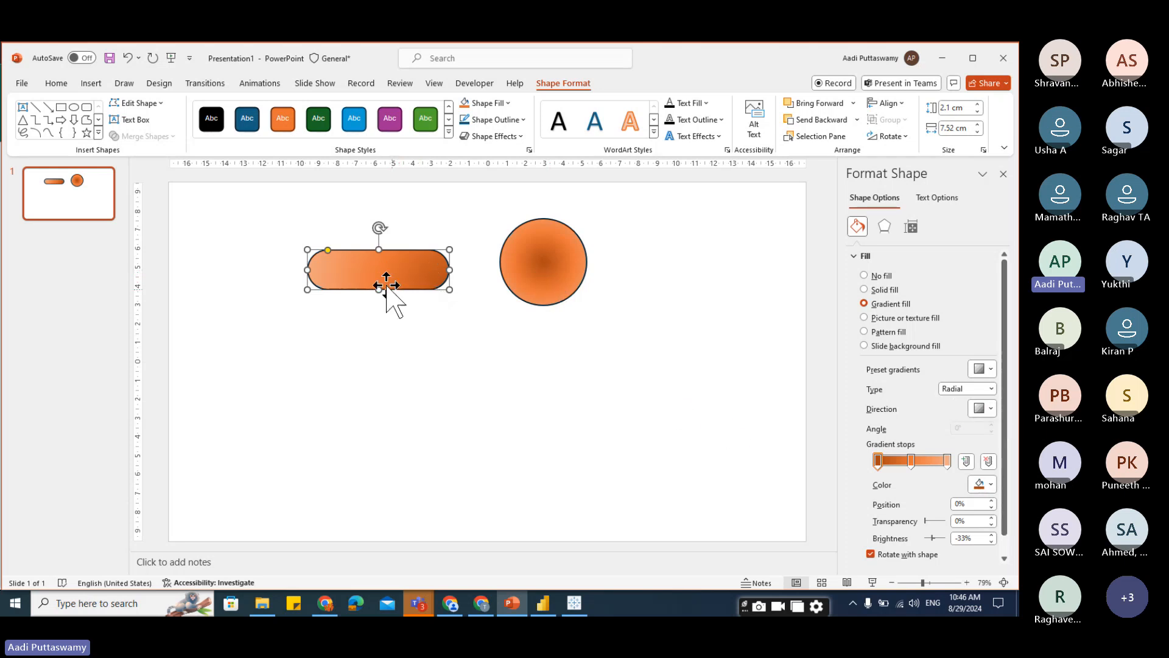
click(990, 390)
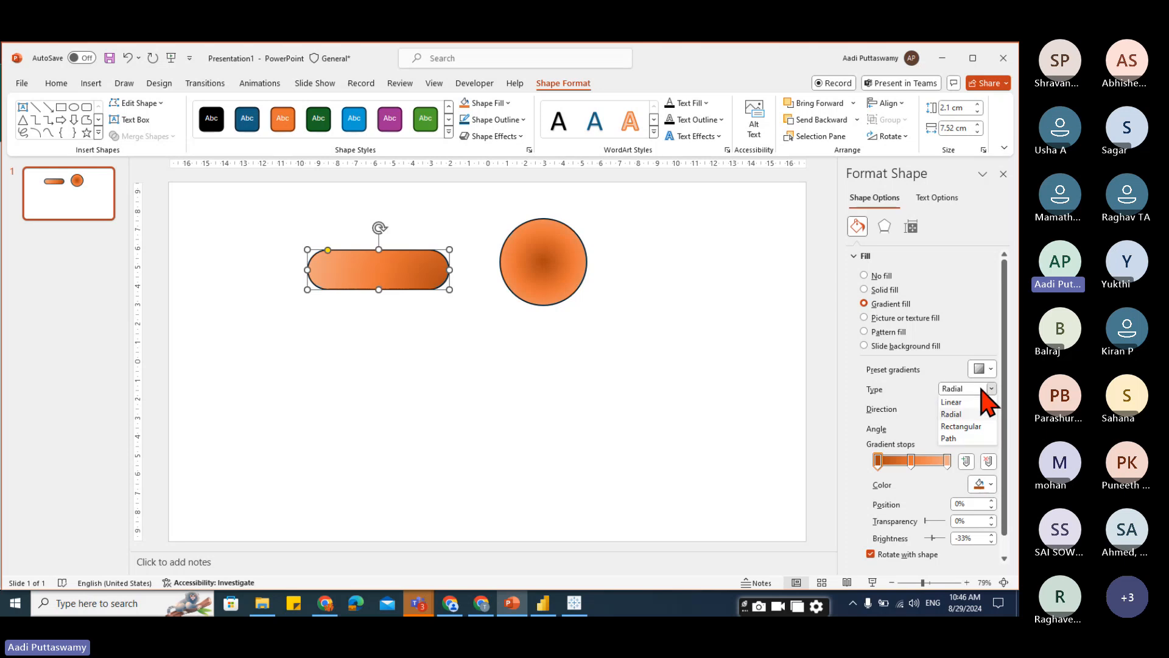
click(972, 427)
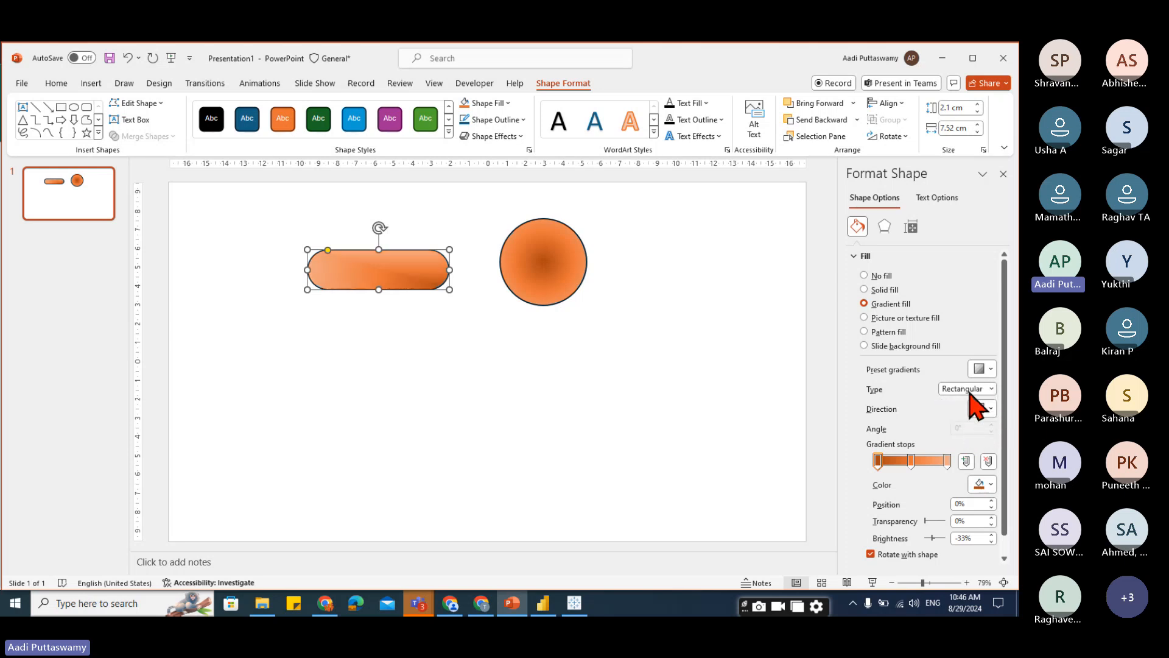
click(970, 392)
click(971, 401)
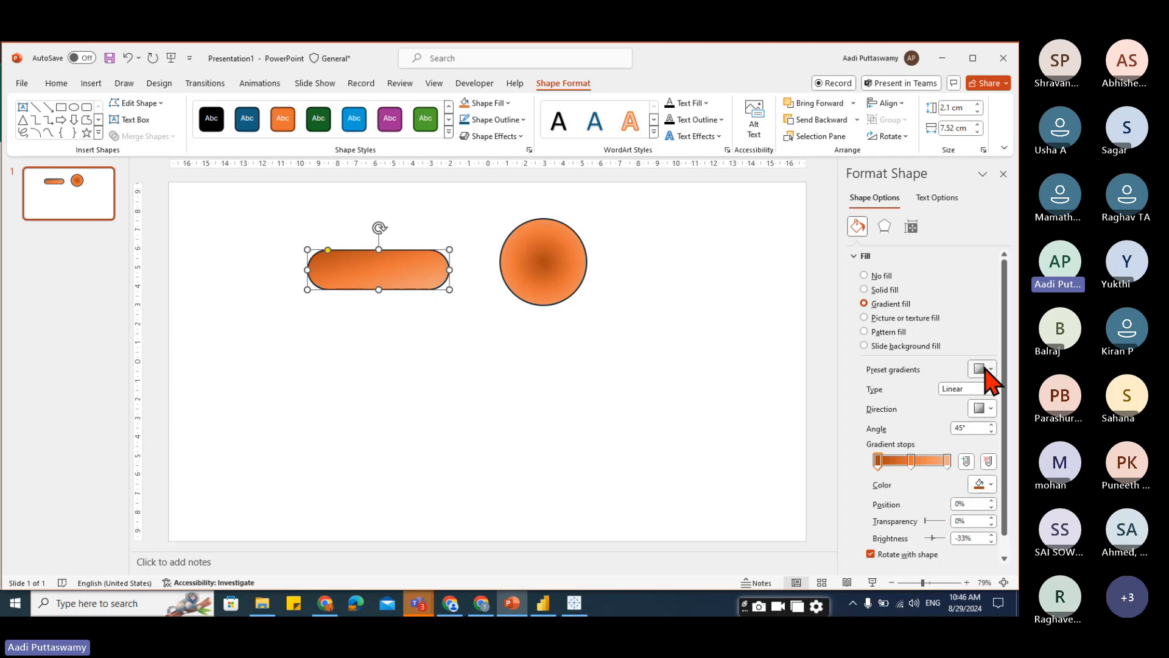
Color the pill's first gradient stop red.
click(985, 367)
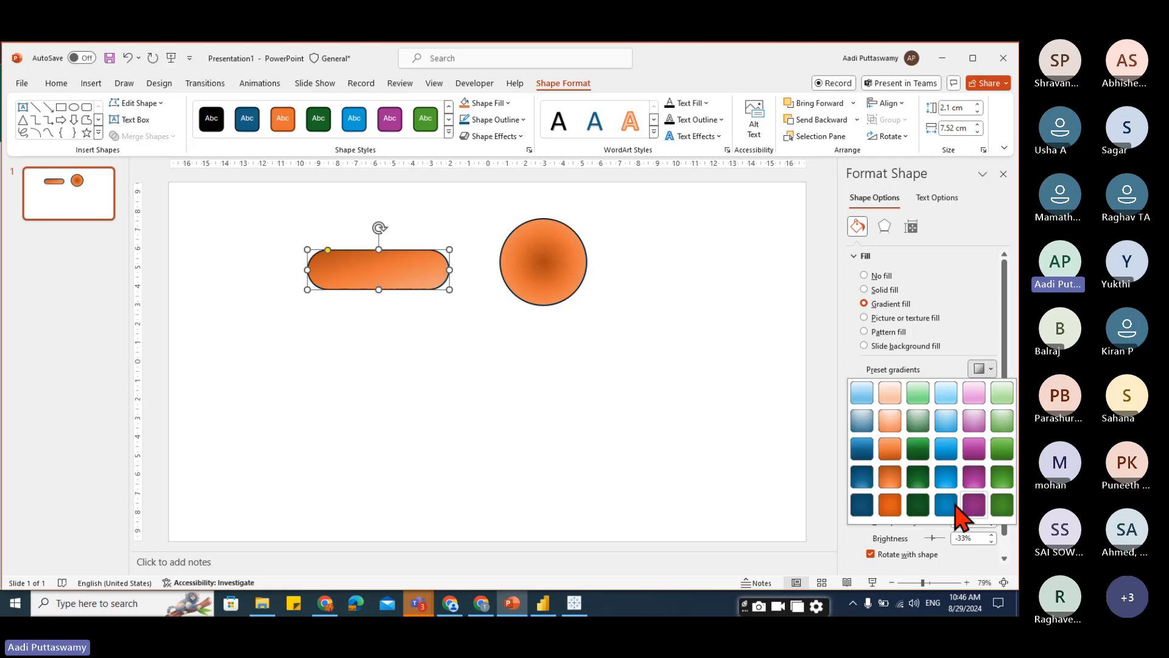
click(968, 332)
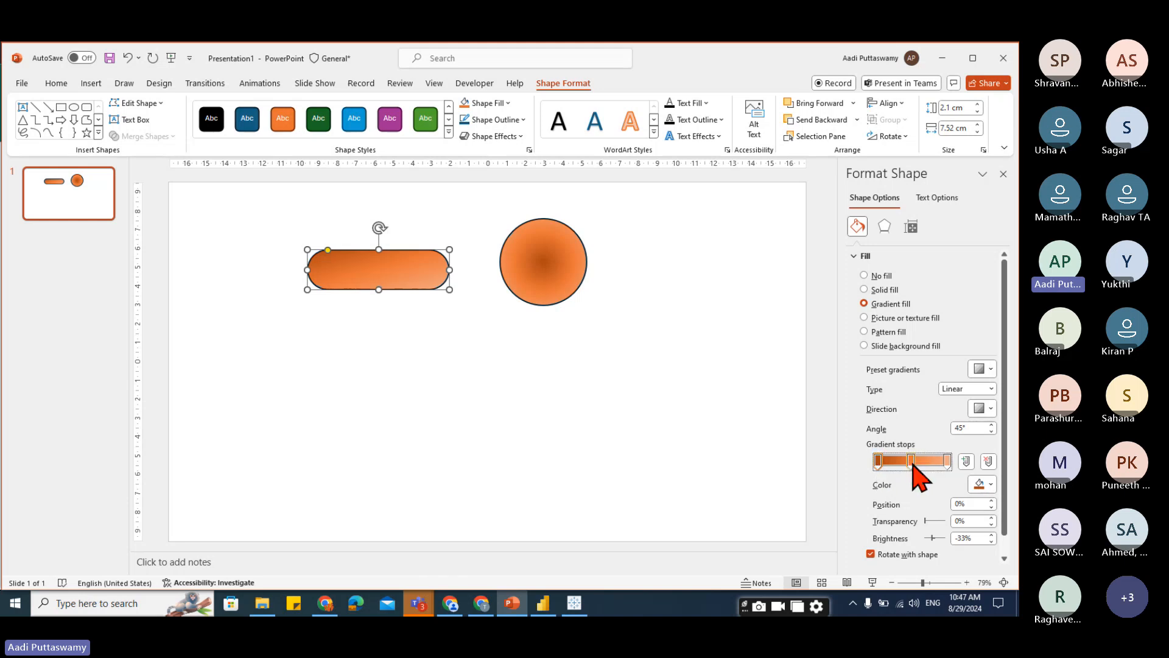
drag(911, 461, 915, 463)
click(878, 461)
click(986, 487)
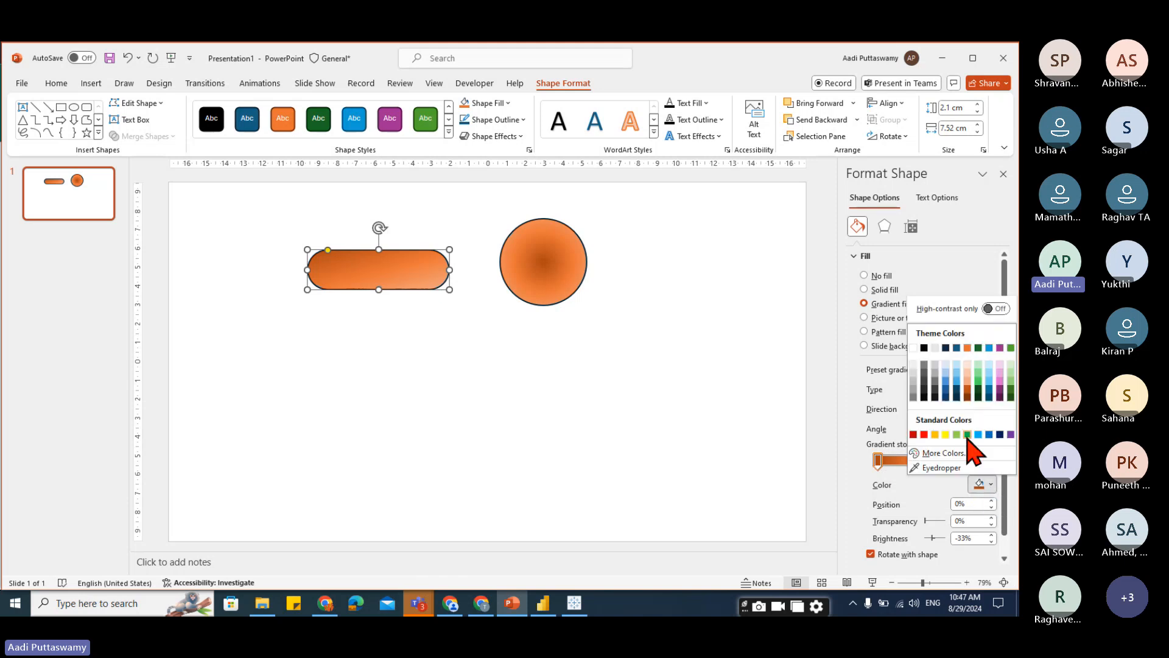
click(919, 434)
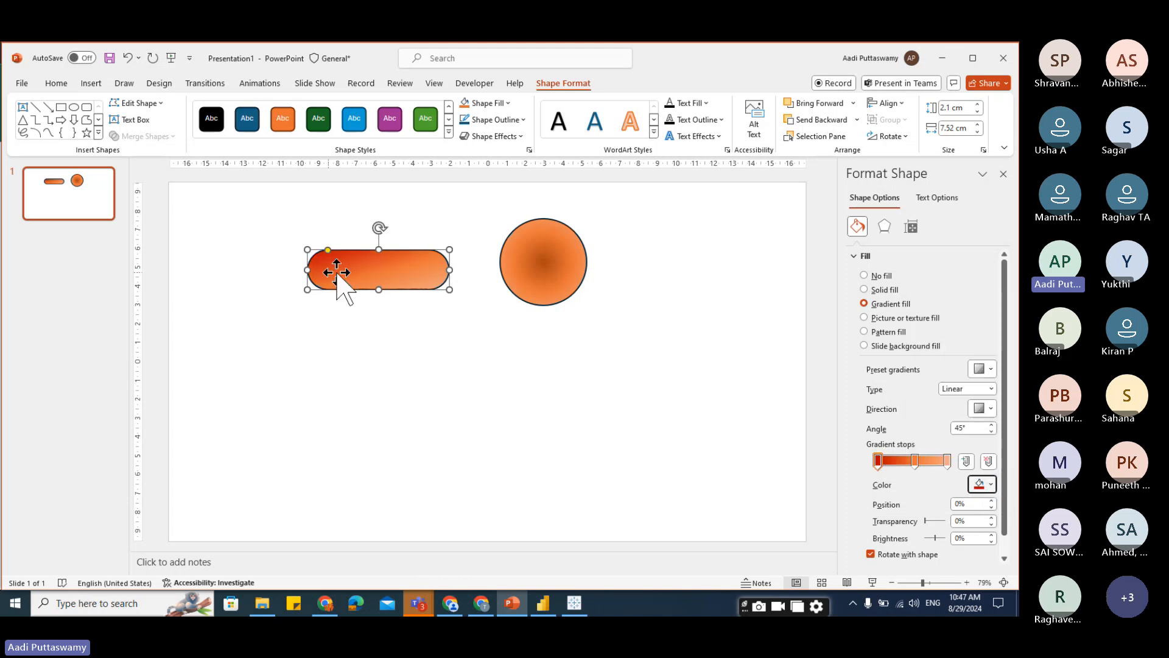
Set the middle gradient stop's position to 50%.
click(947, 461)
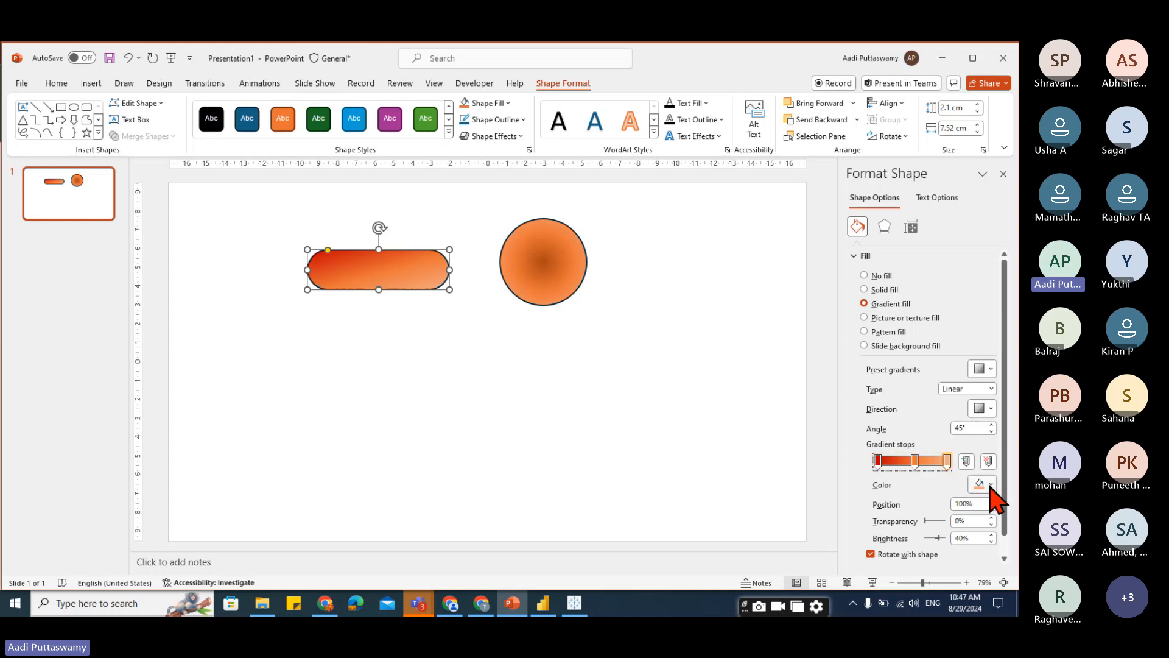
click(878, 461)
click(914, 461)
click(974, 506)
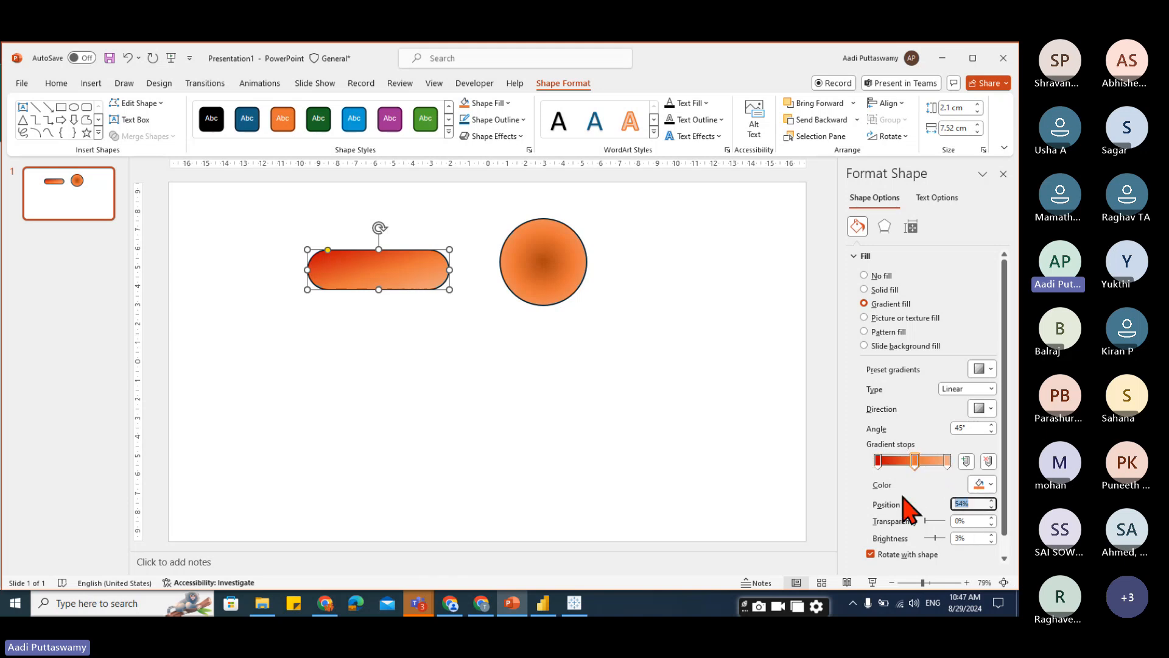
text(50)
Color the last gradient stop dark red.
click(947, 460)
click(989, 490)
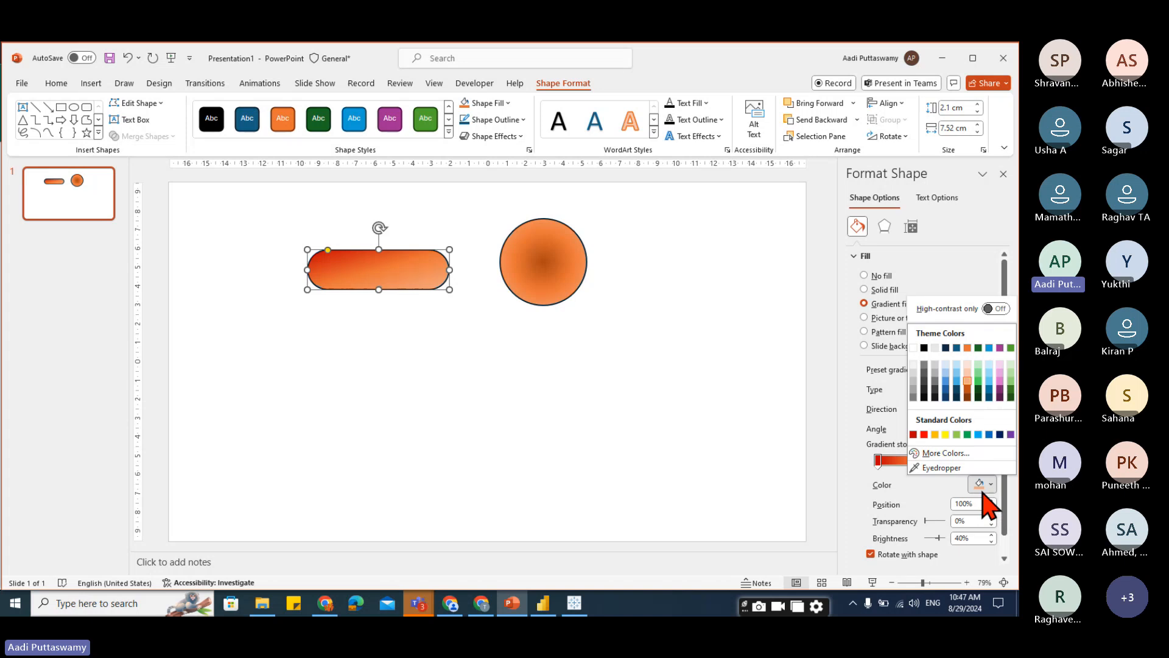
click(916, 446)
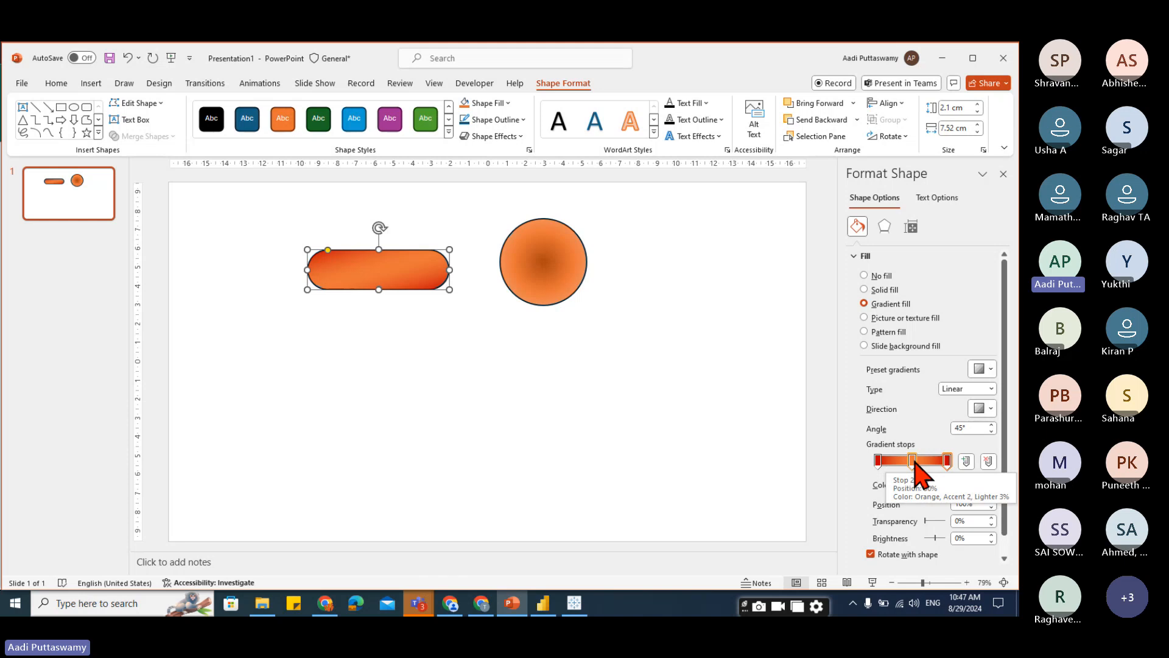
click(983, 369)
click(982, 369)
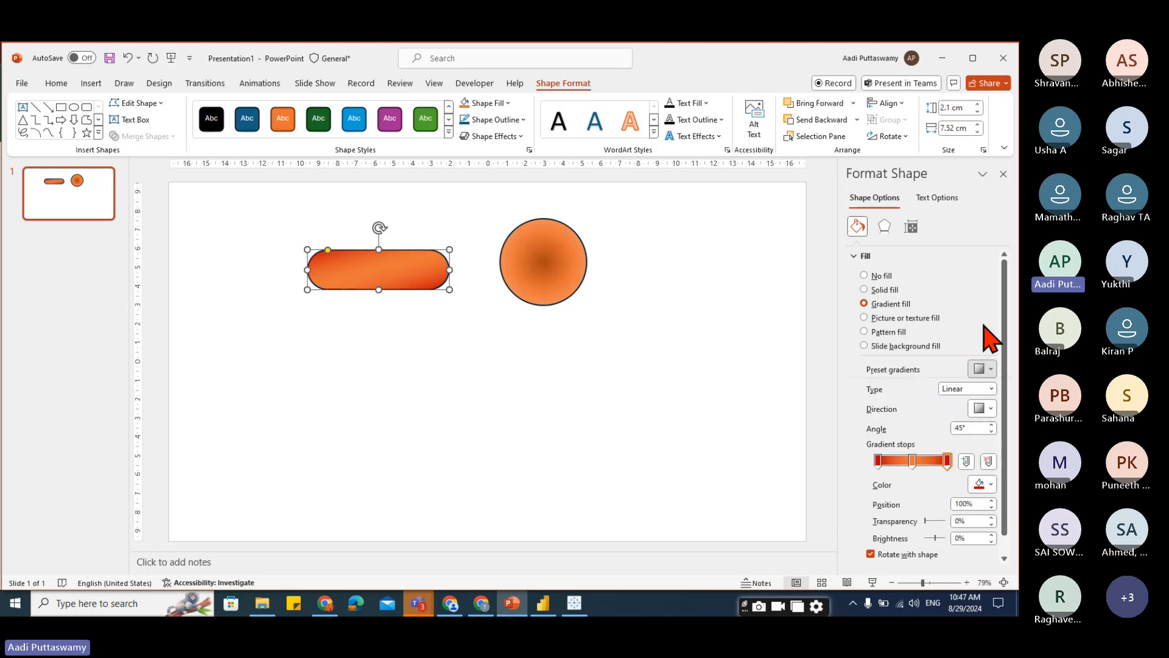
click(980, 388)
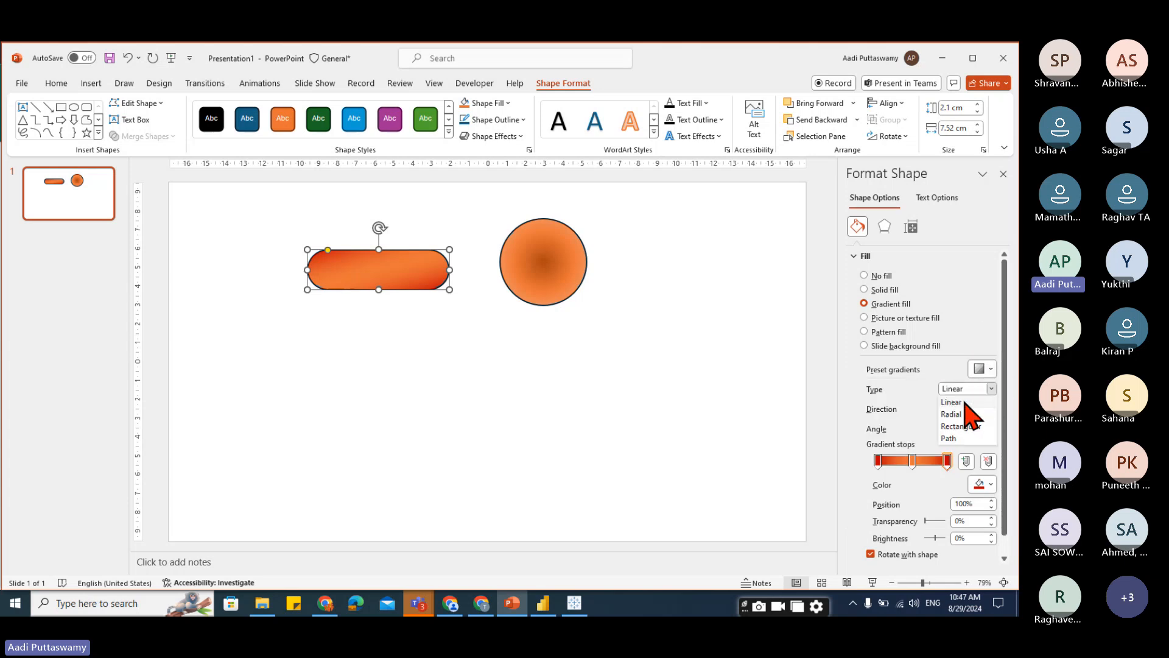
click(968, 402)
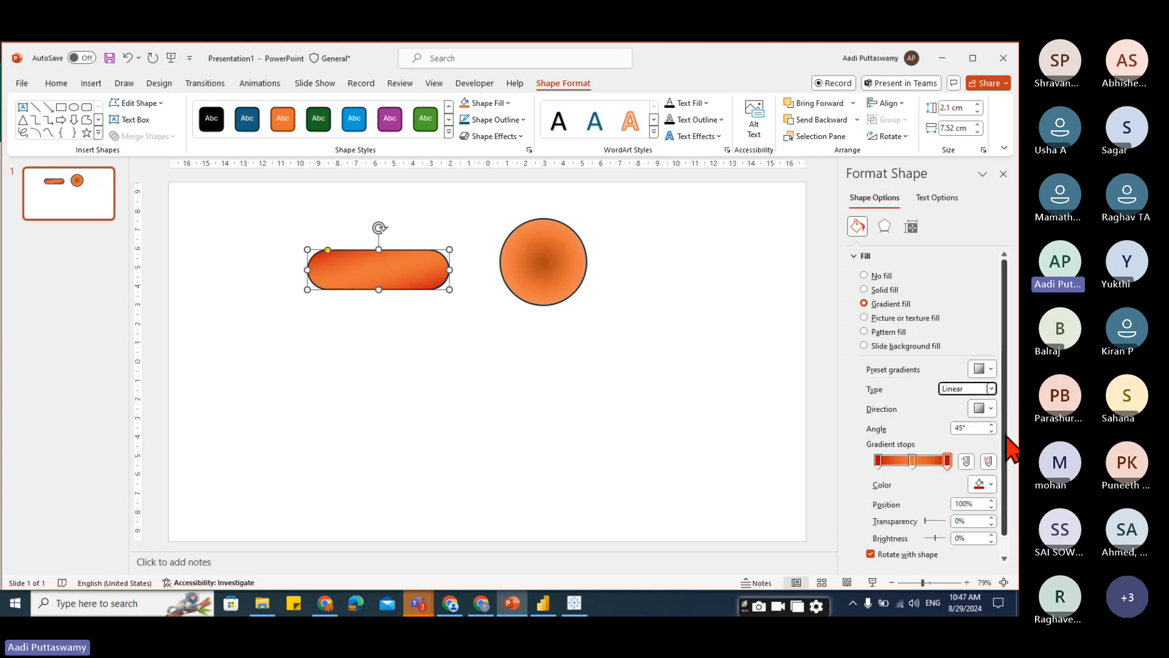
Set the pill's gradient angle to 90°.
click(969, 427)
text(0)
key(Return)
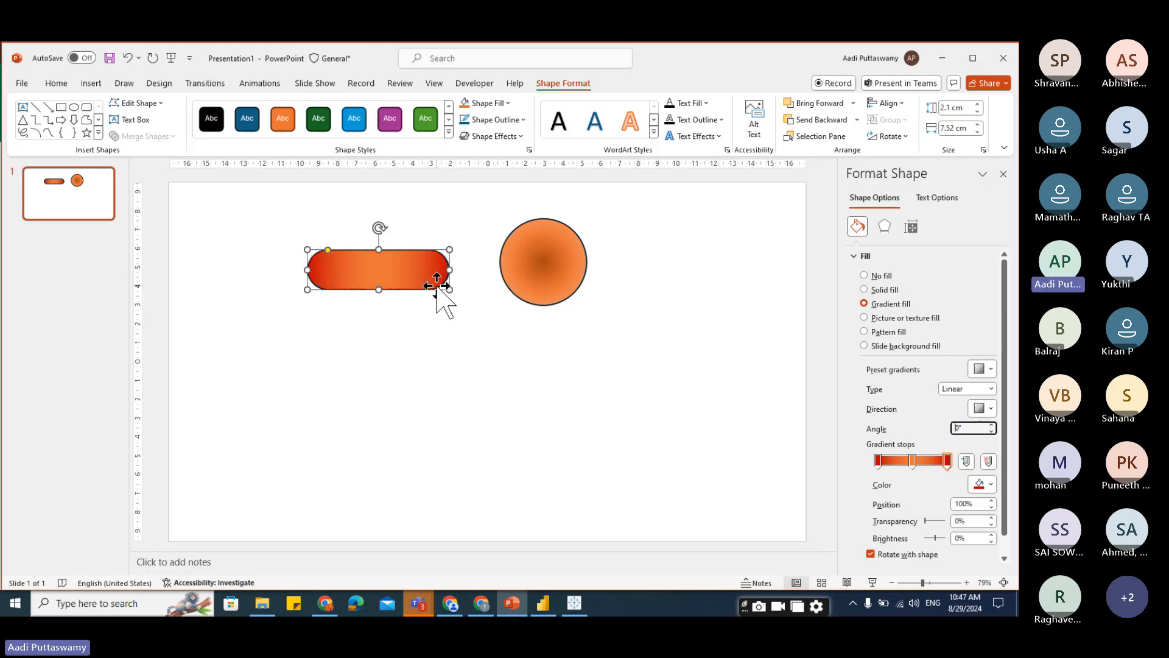
text(90)
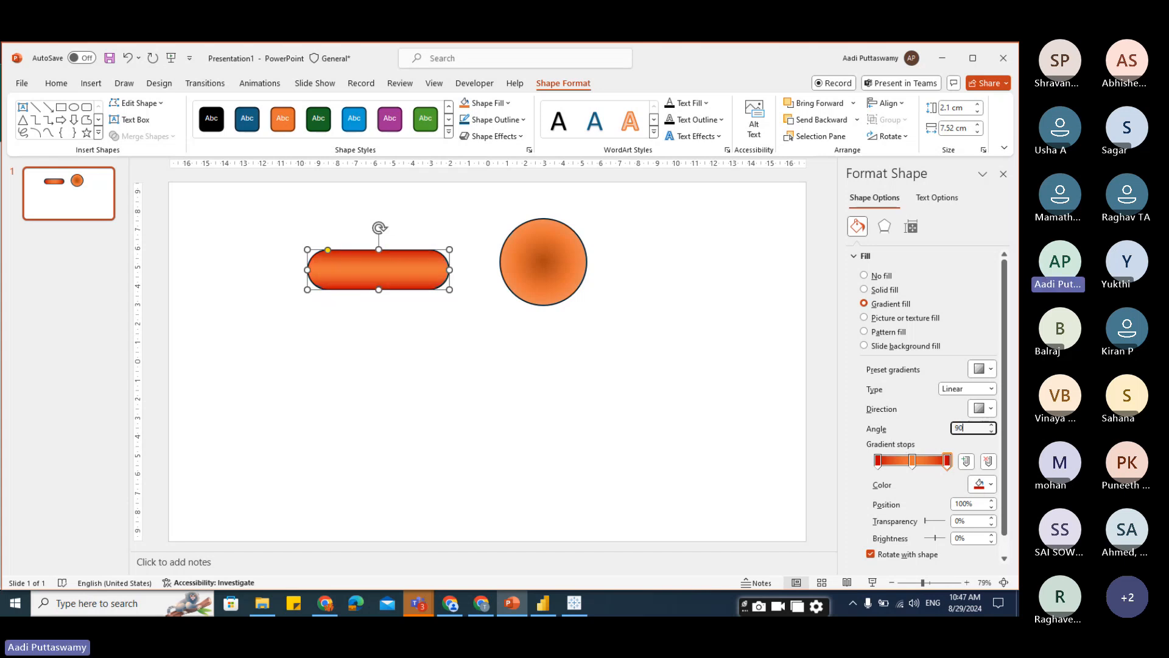
key(Return)
click(441, 313)
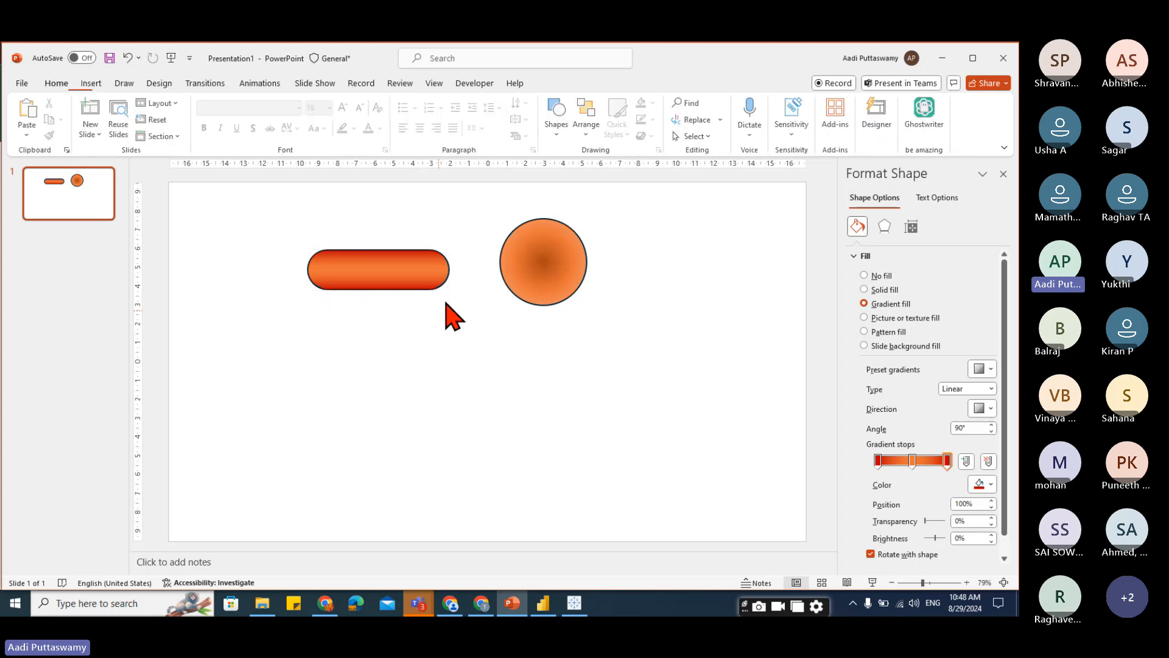
Give the pill's middle gradient stop a lighter custom color picked from the More Colors dialog.
click(379, 286)
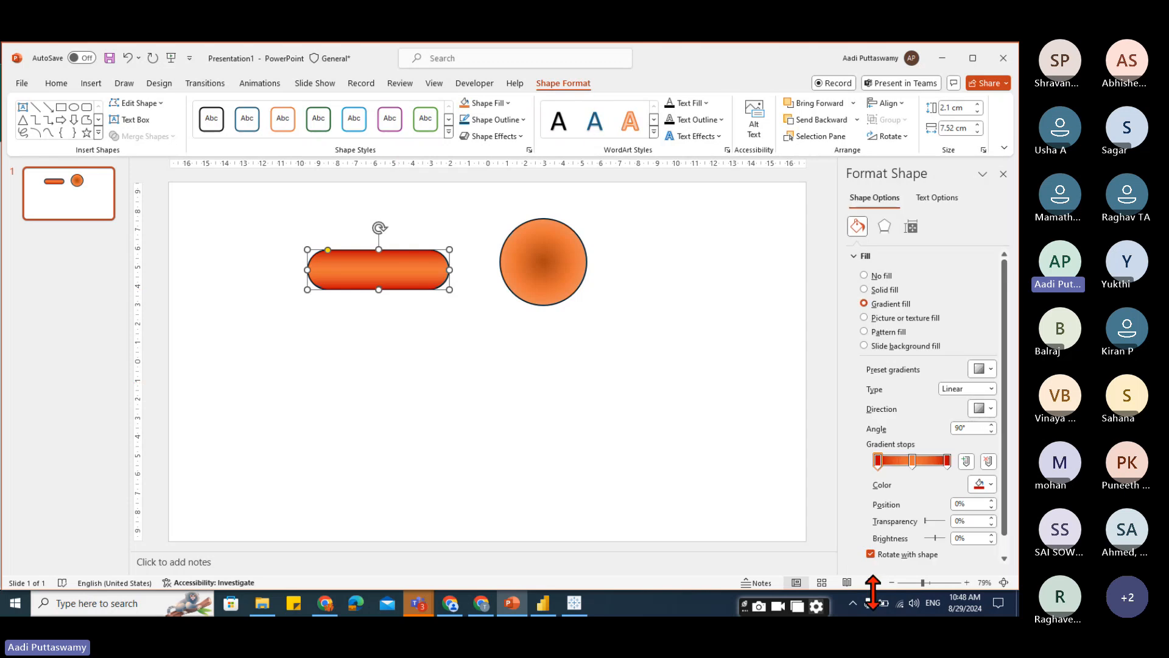
click(912, 462)
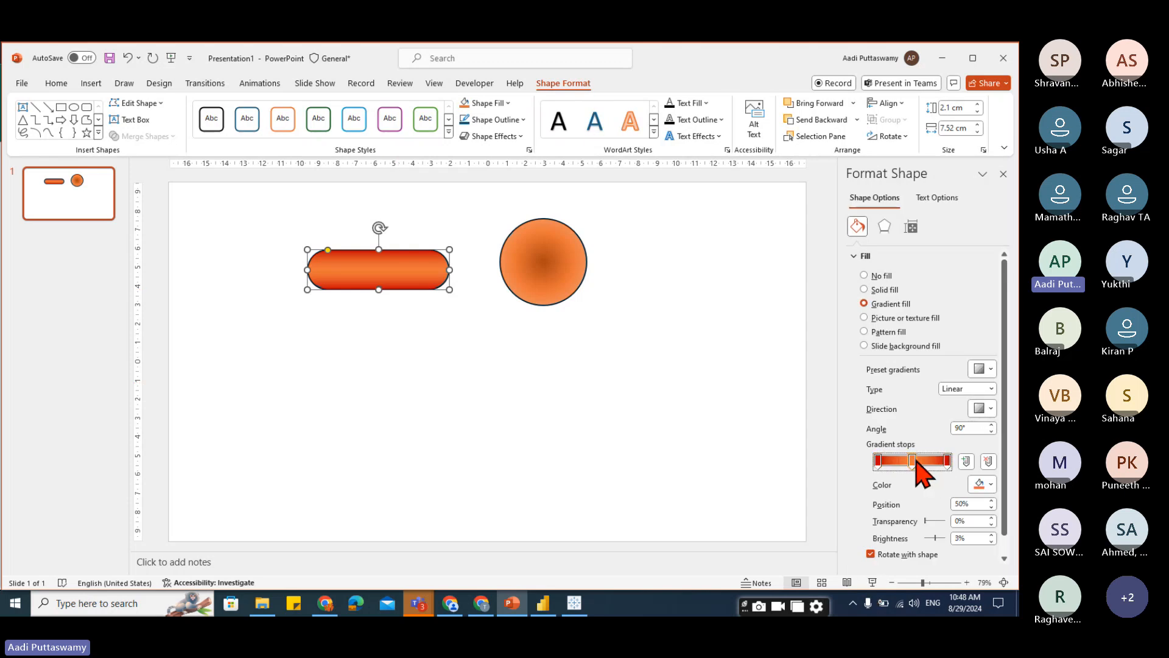
click(990, 486)
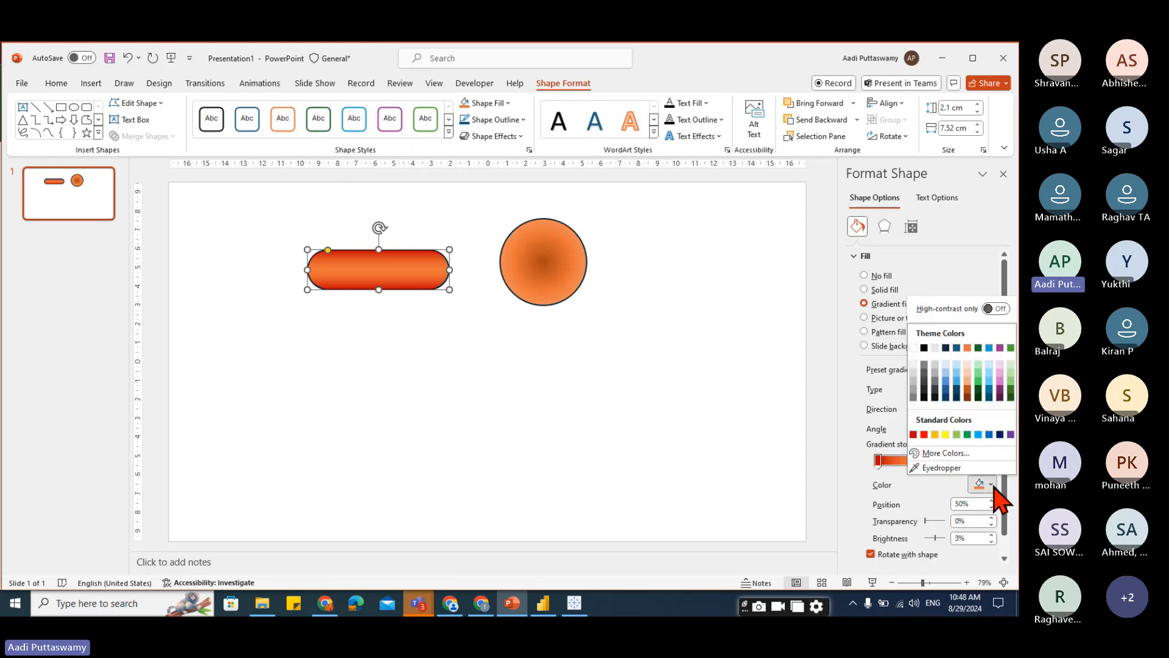
click(946, 453)
drag(549, 272, 549, 255)
key(Return)
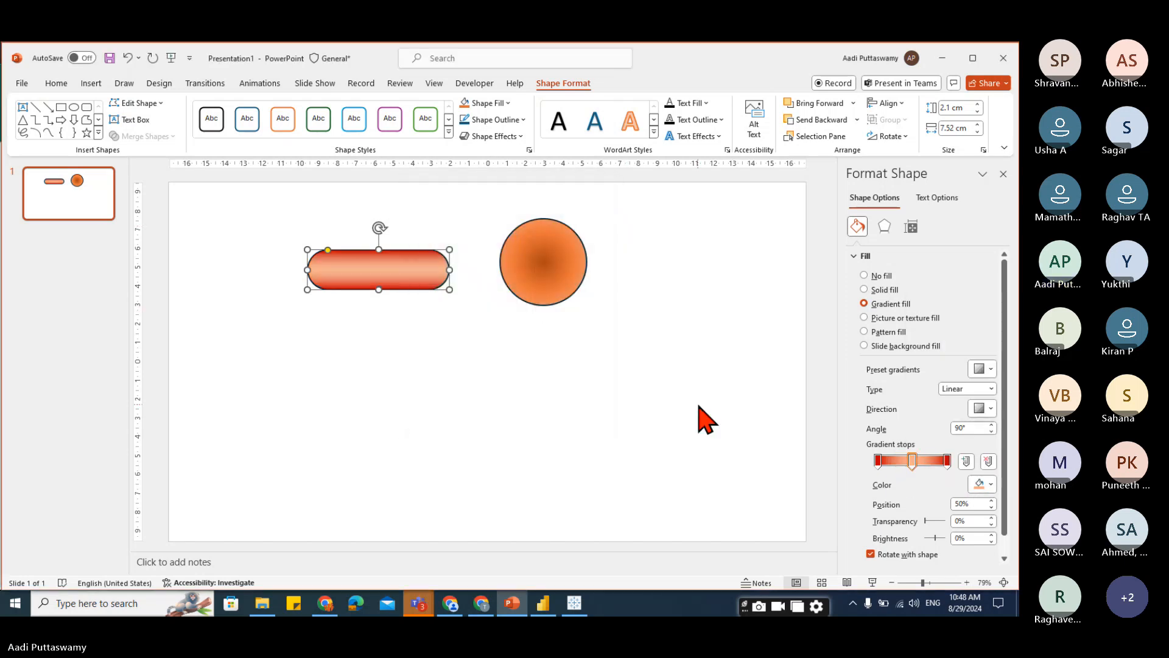
click(689, 429)
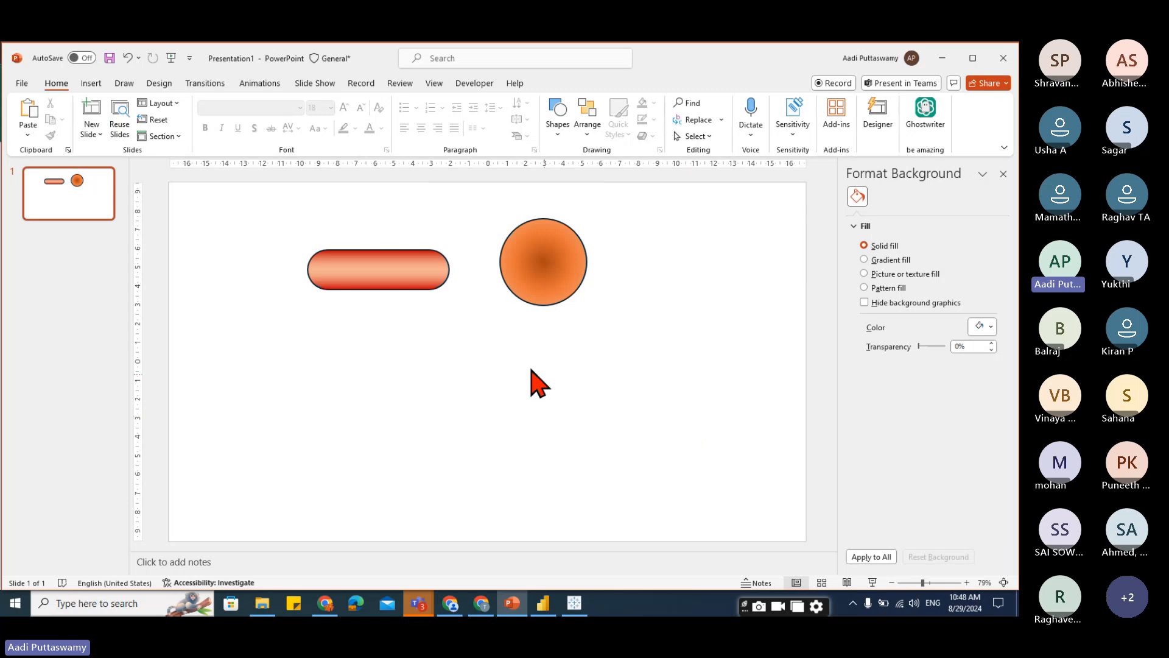
Remove the pill's outline.
click(407, 283)
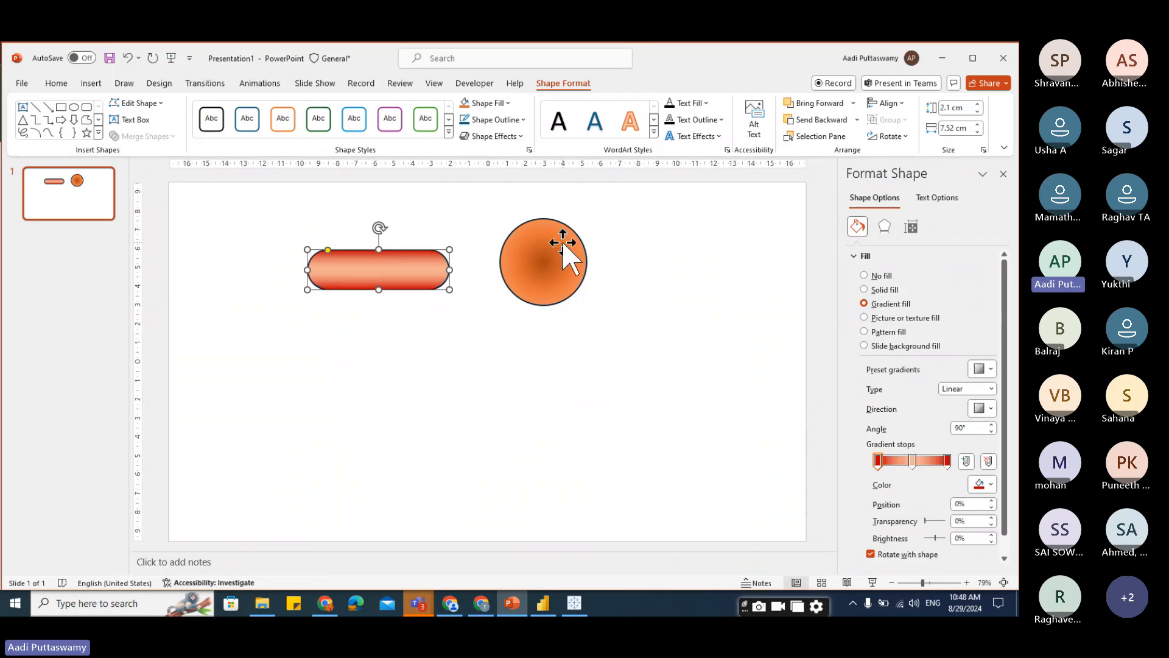
click(854, 256)
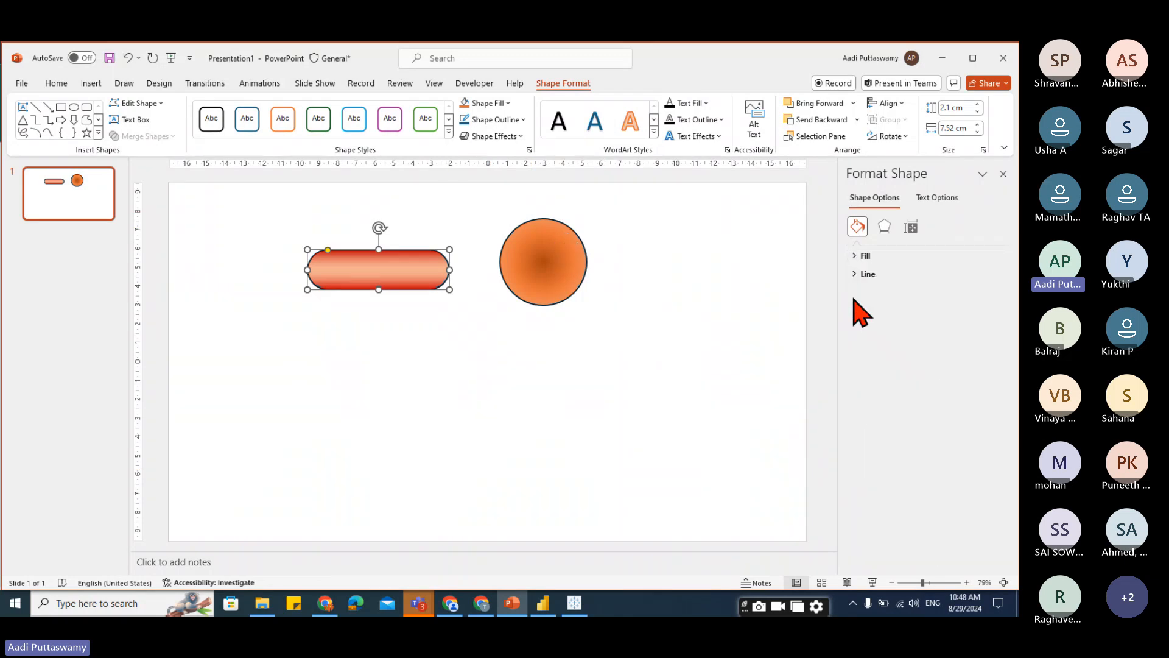
click(861, 274)
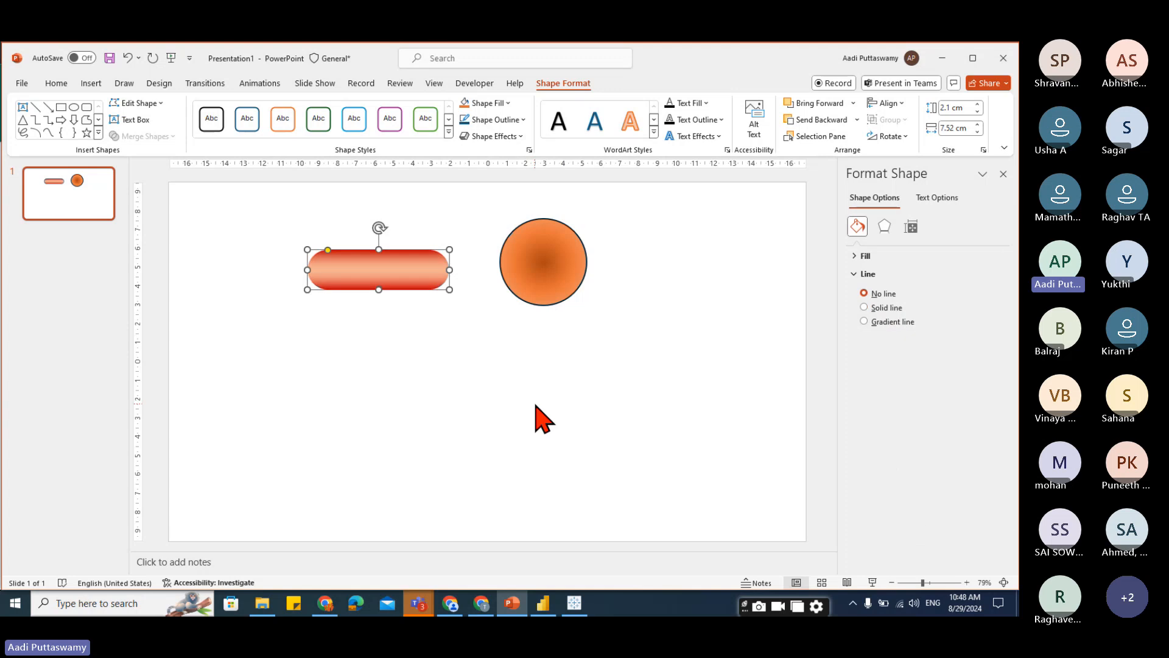
click(529, 461)
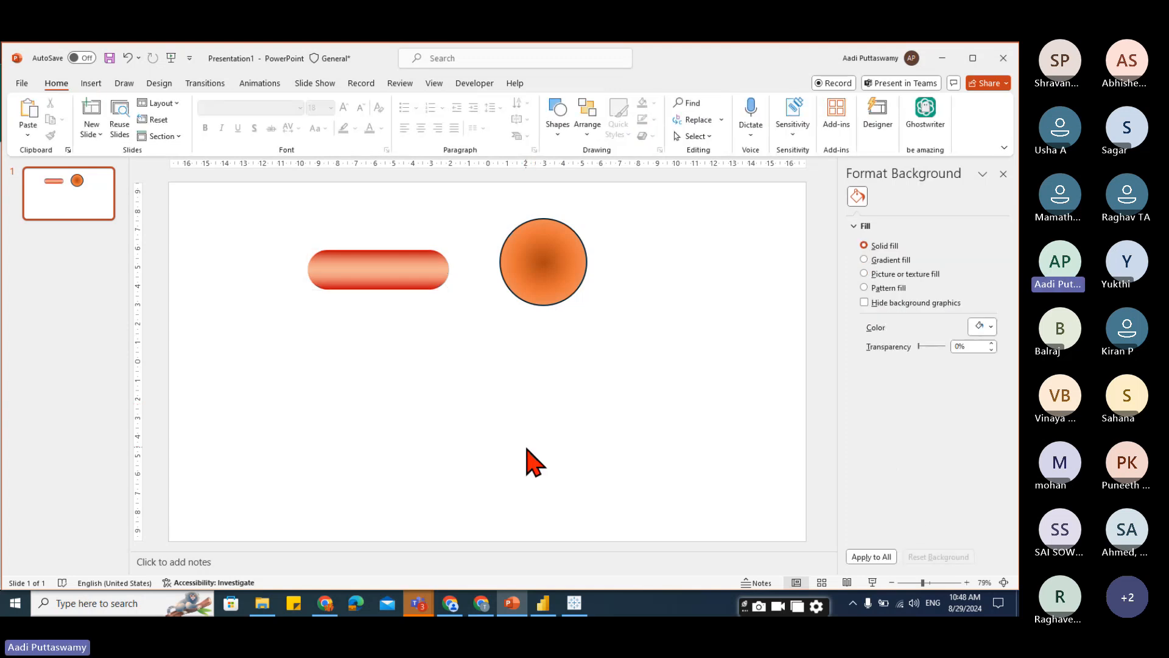
Give the pill a solid white outline 3 pt wide.
click(420, 268)
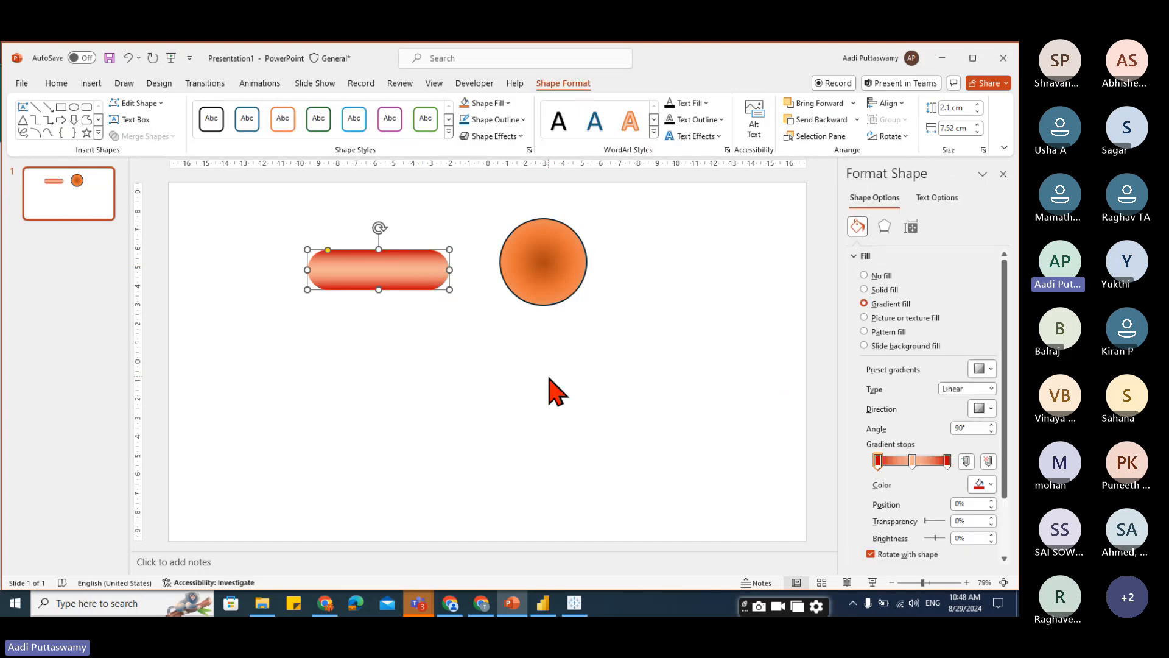
click(862, 256)
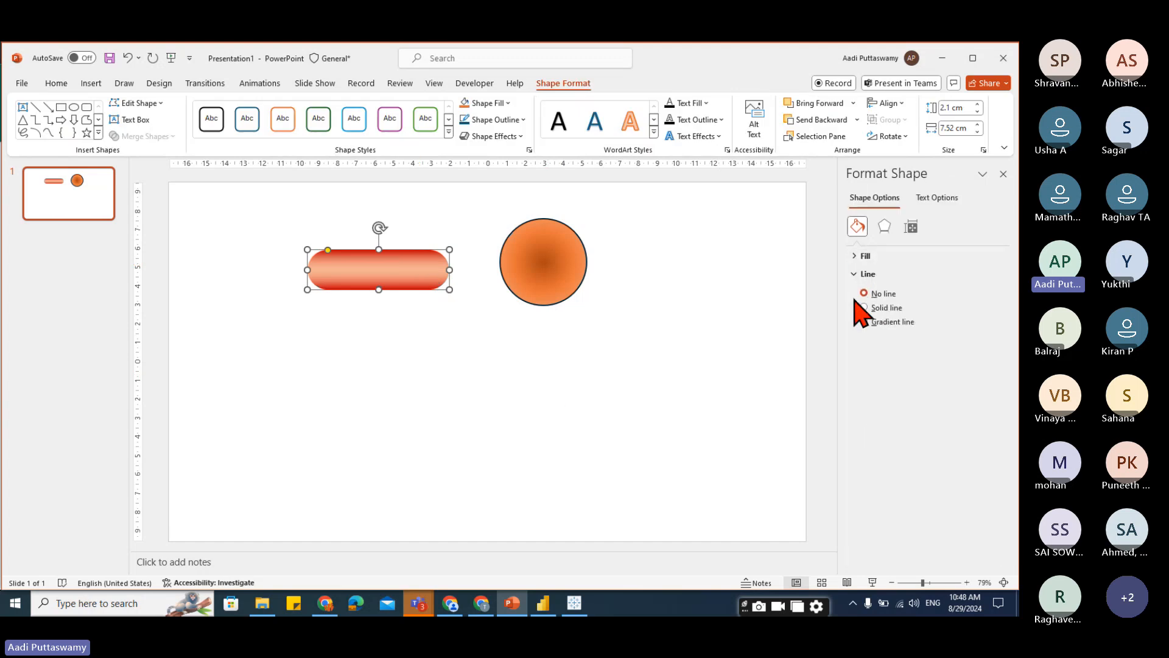
click(886, 308)
click(981, 344)
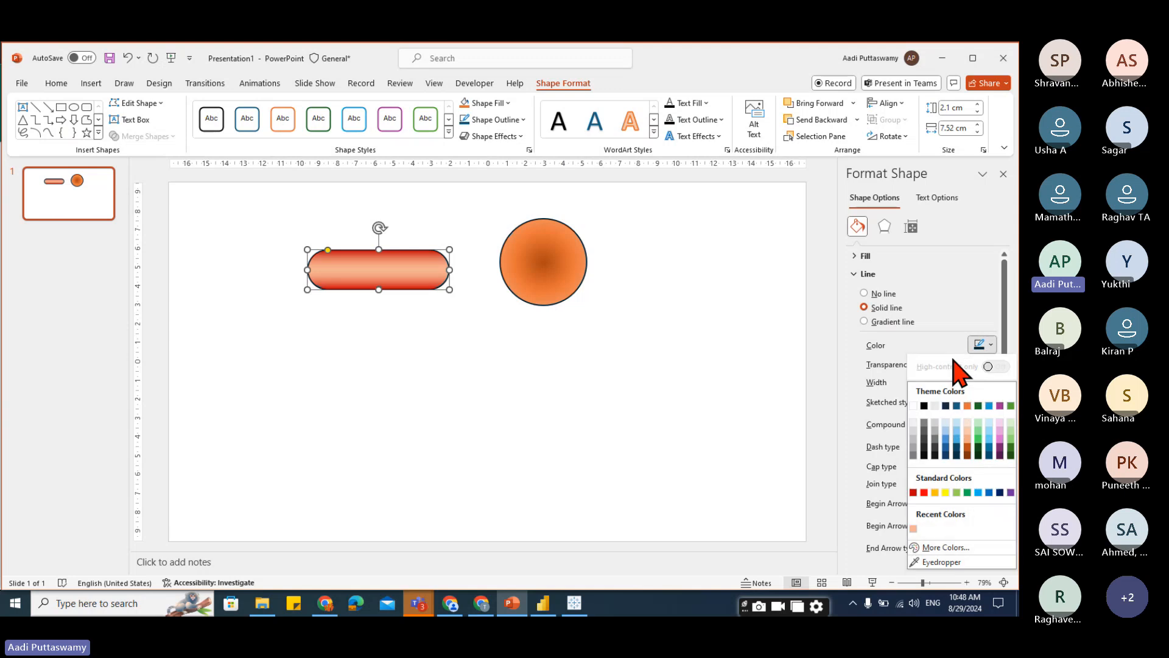
click(913, 406)
click(974, 381)
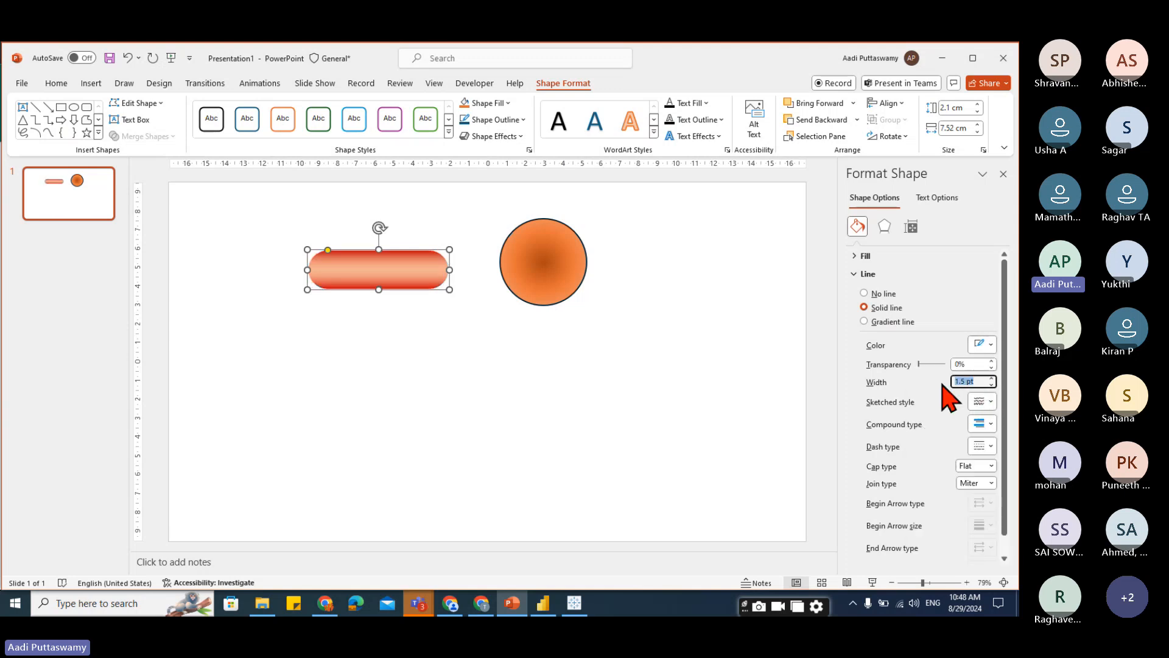
text(3)
click(579, 391)
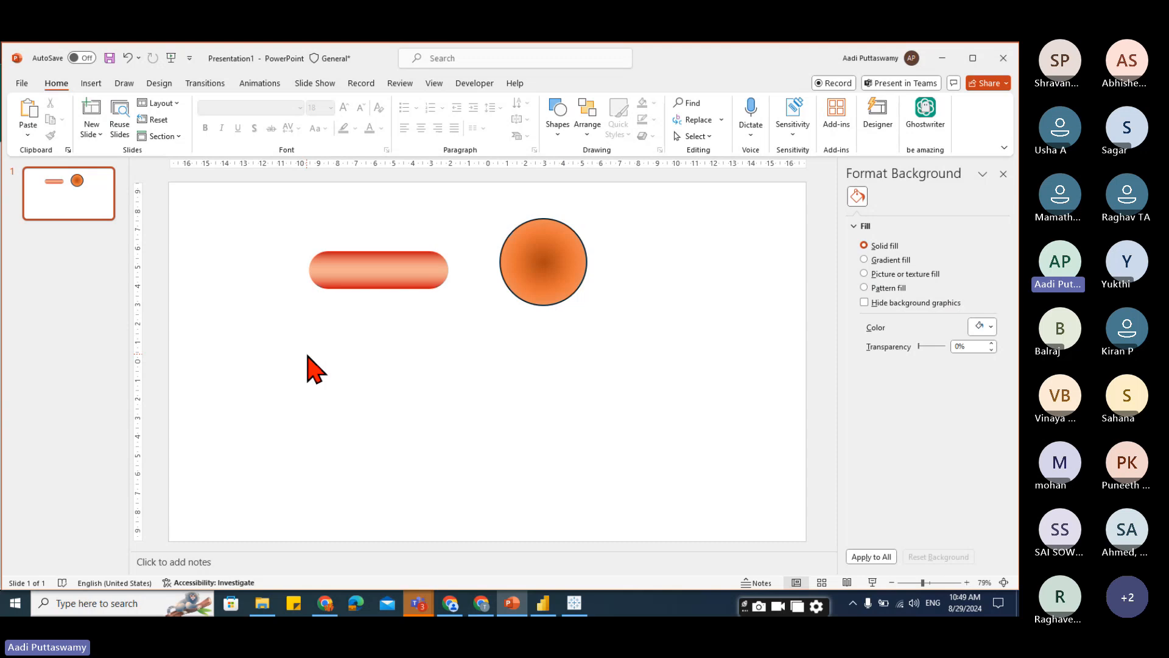
Apply the first outer shadow preset to the pill.
click(364, 278)
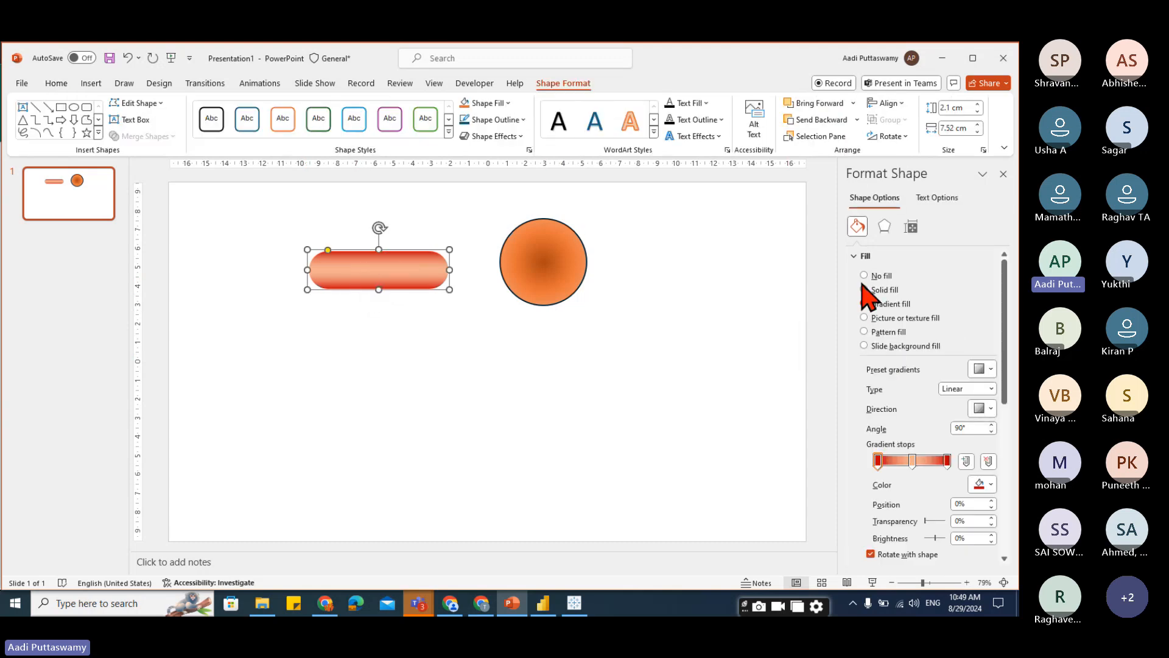
click(856, 255)
click(863, 274)
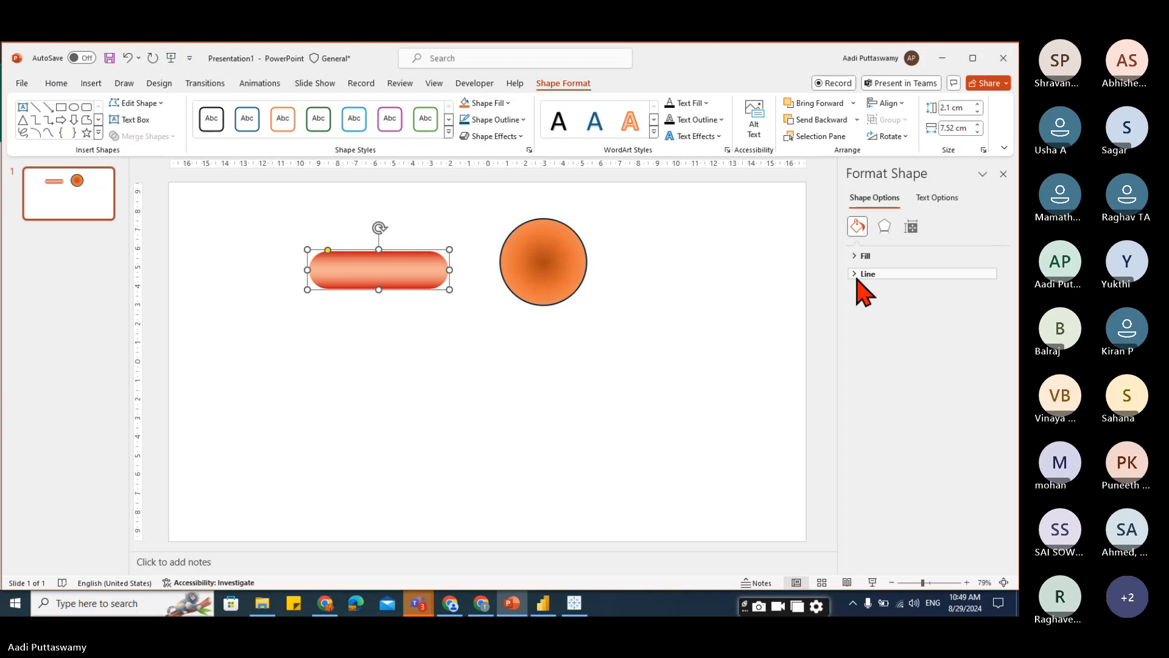
click(884, 227)
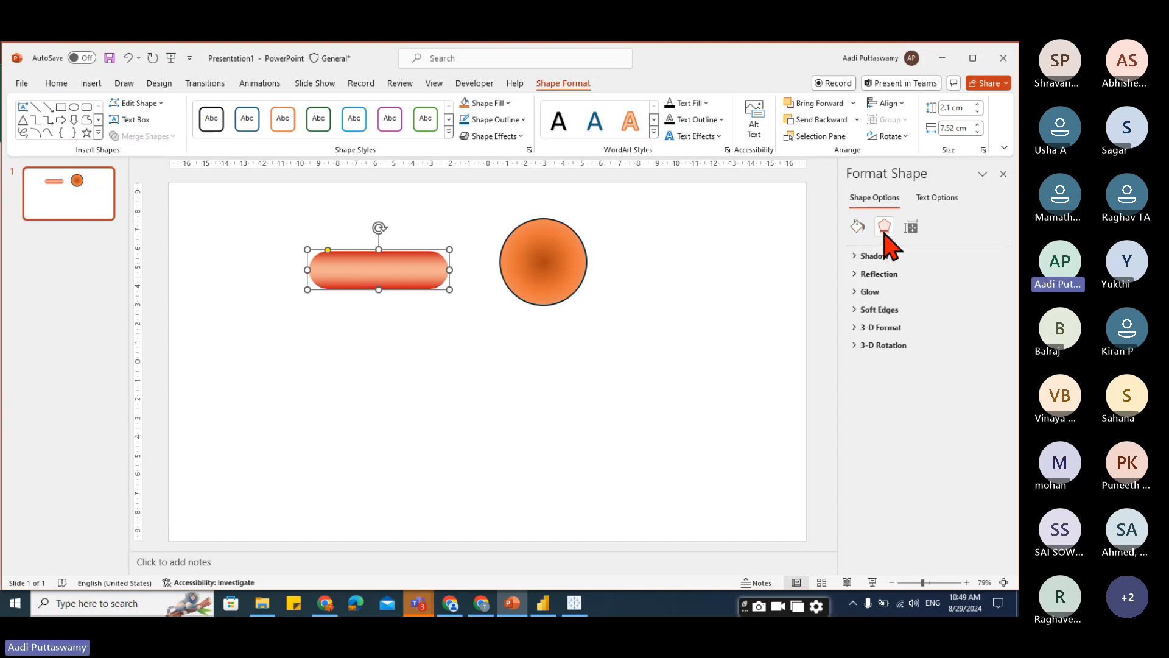
click(867, 256)
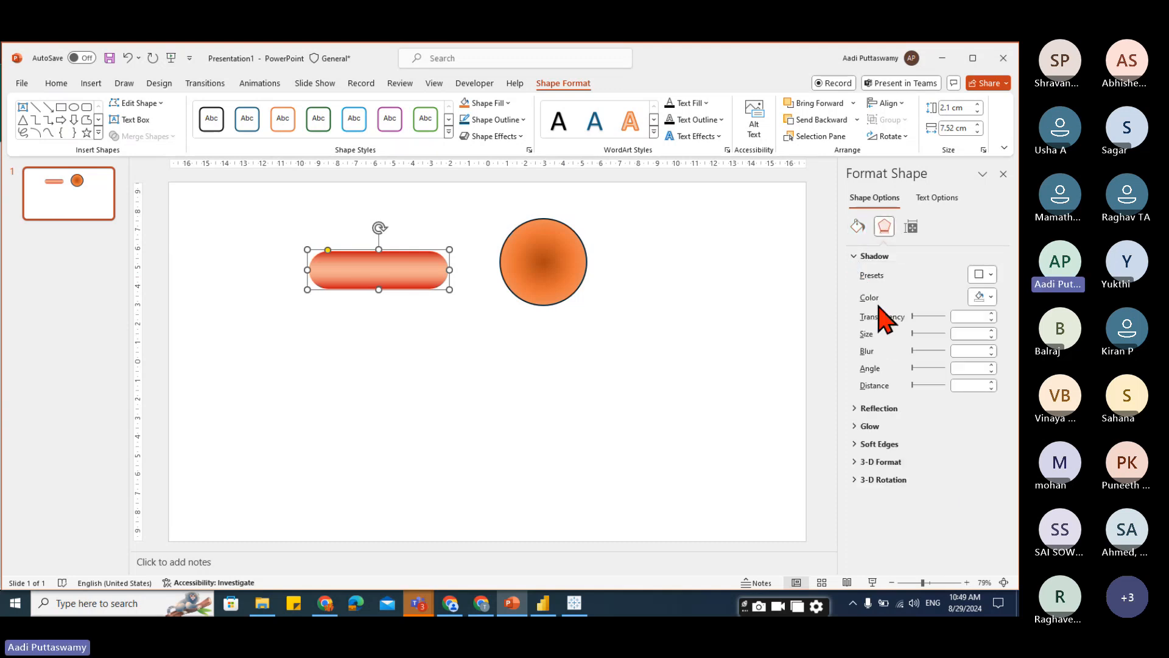
click(990, 275)
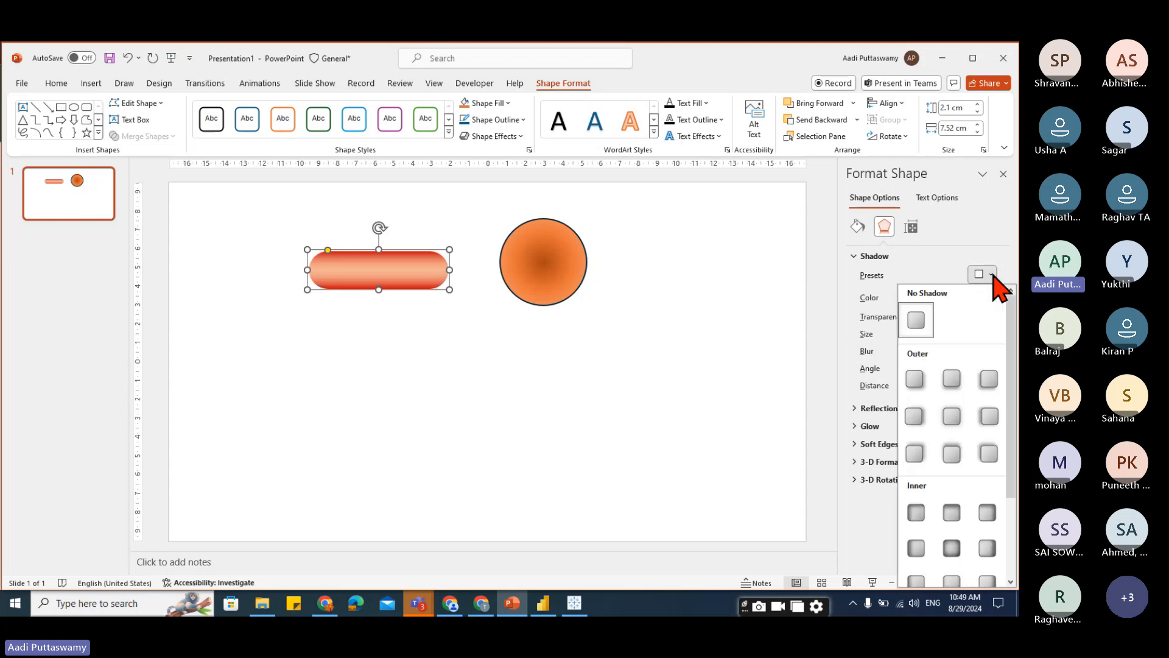
click(914, 379)
click(548, 452)
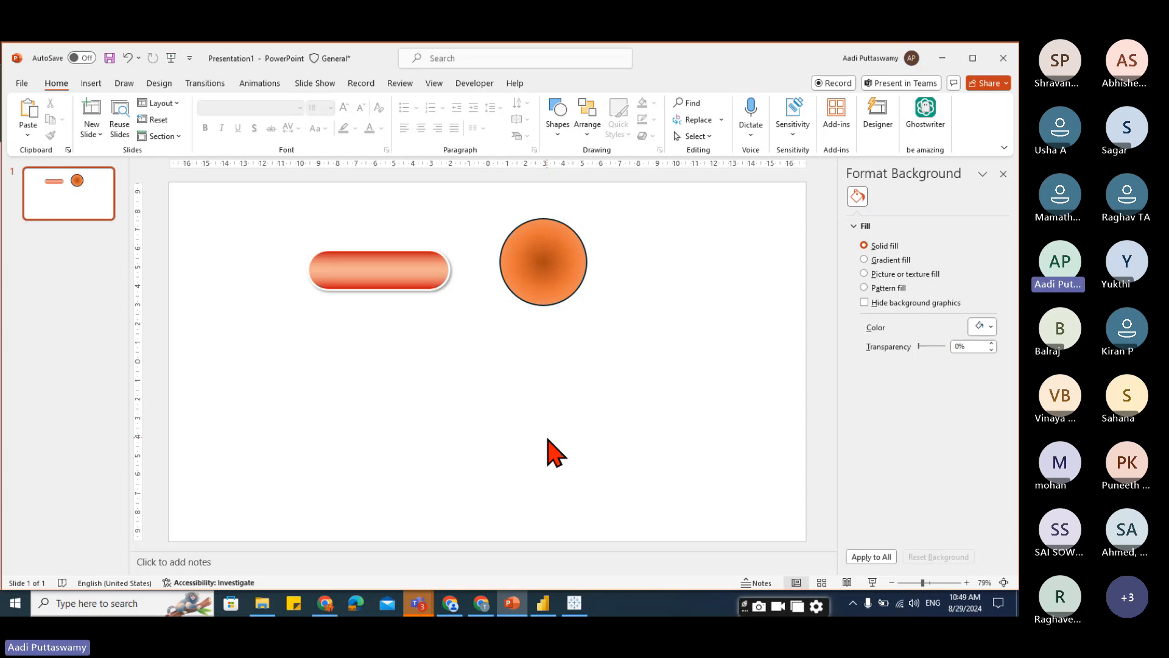
Nudge the pill slightly and save it as a picture named button 02.png in Downloads.
drag(395, 283, 387, 289)
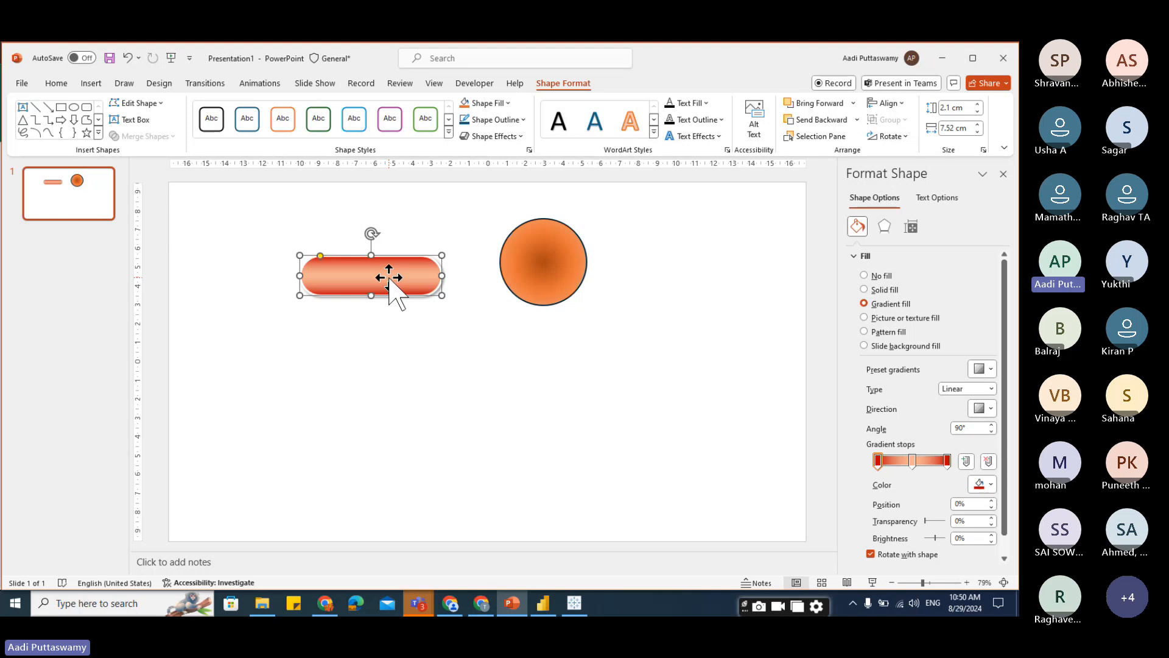
right_click(390, 280)
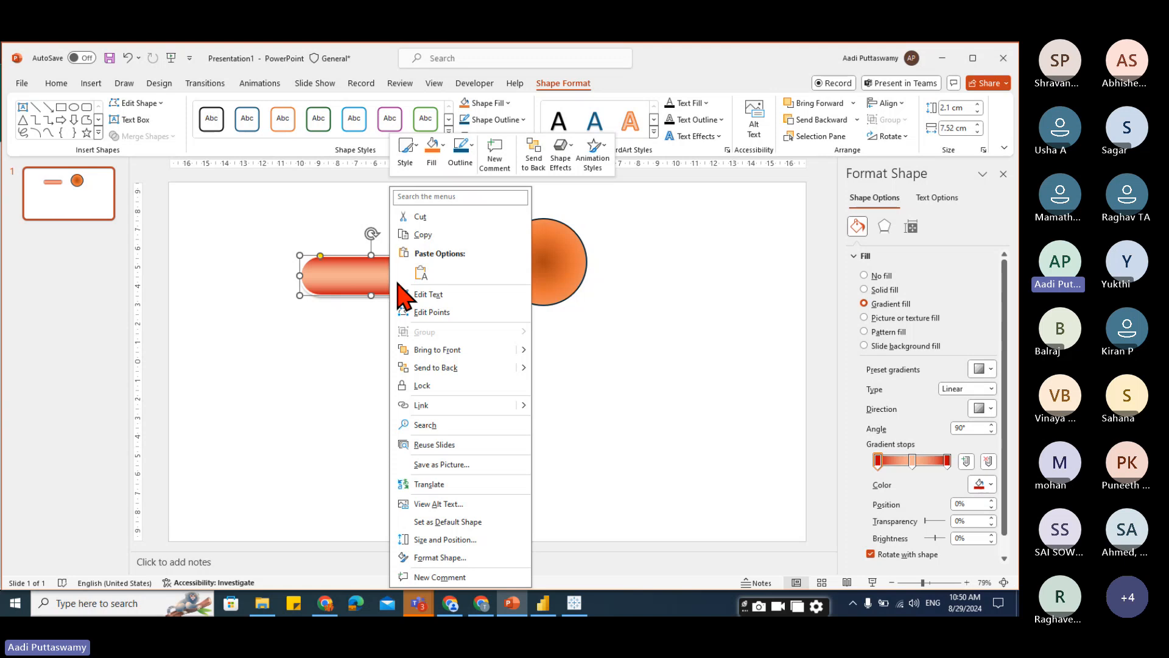
click(444, 467)
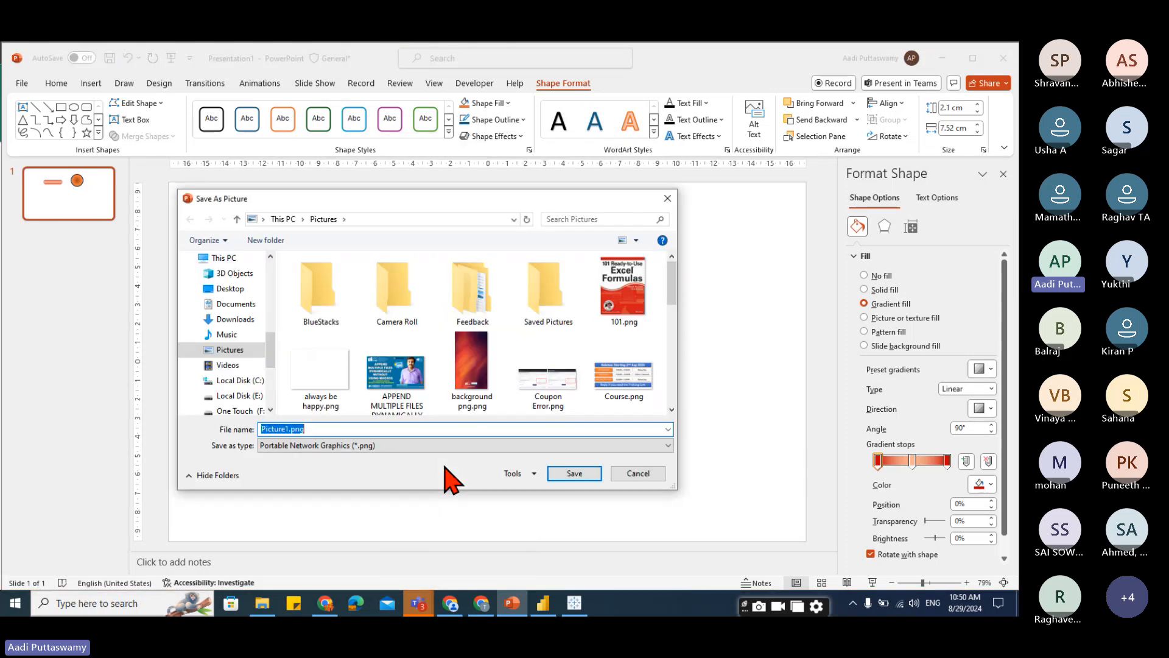
scroll(231, 293, up, 5)
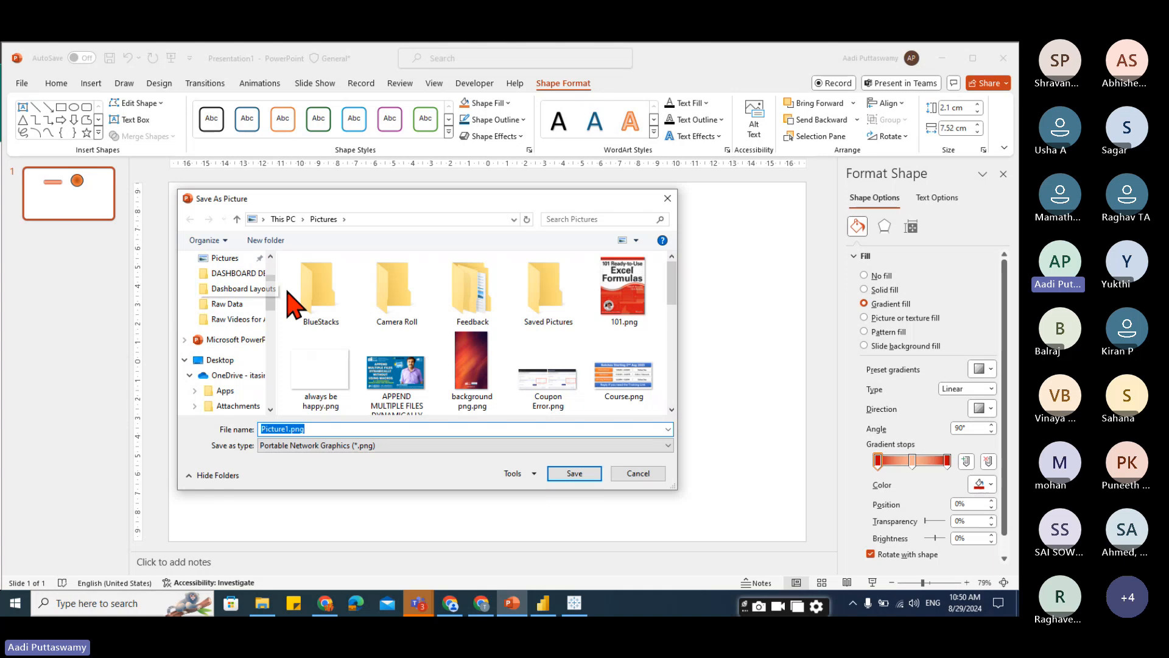
scroll(274, 292, up, 2)
click(229, 293)
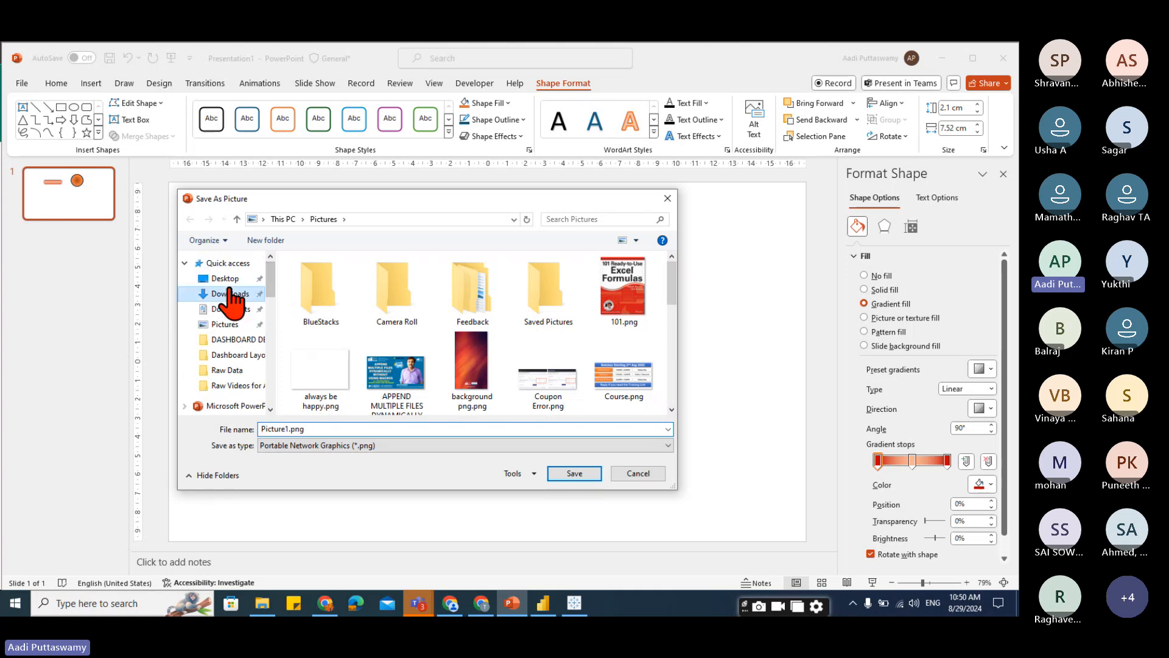
double_click(329, 429)
click(330, 326)
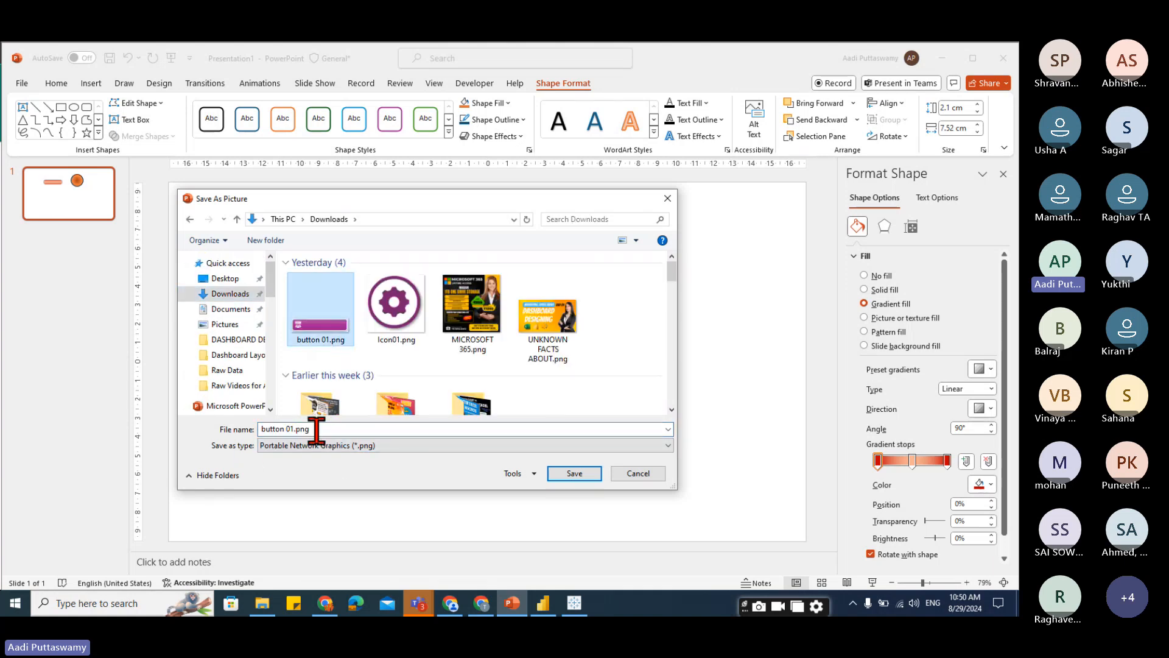
drag(290, 429, 405, 429)
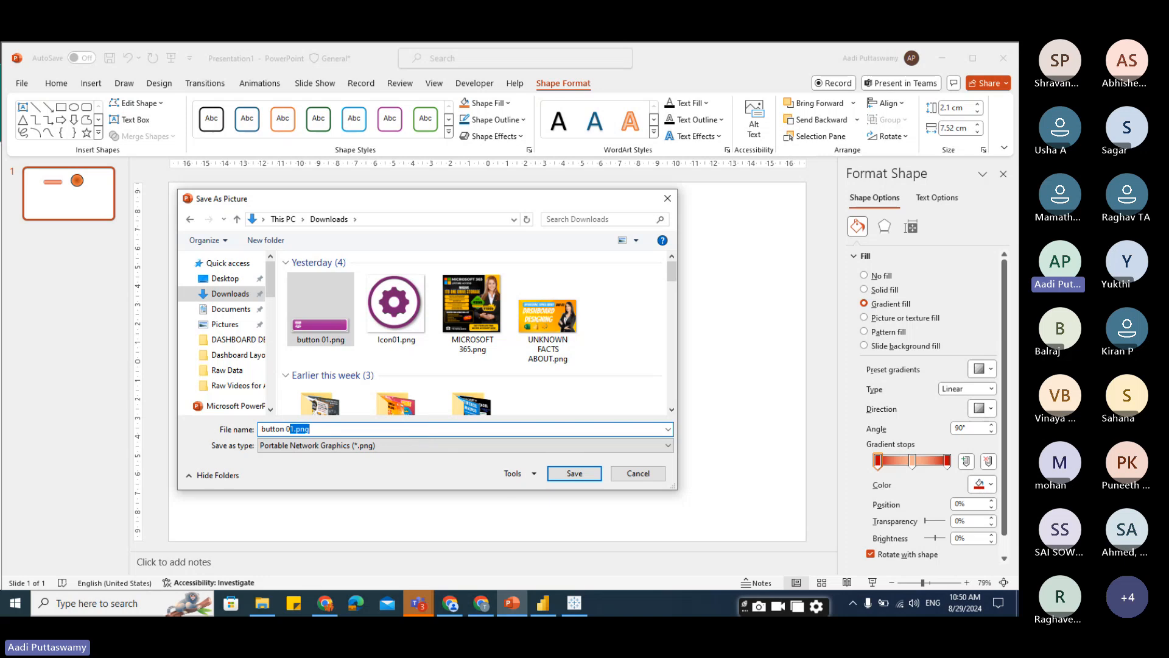
text(2)
key(Return)
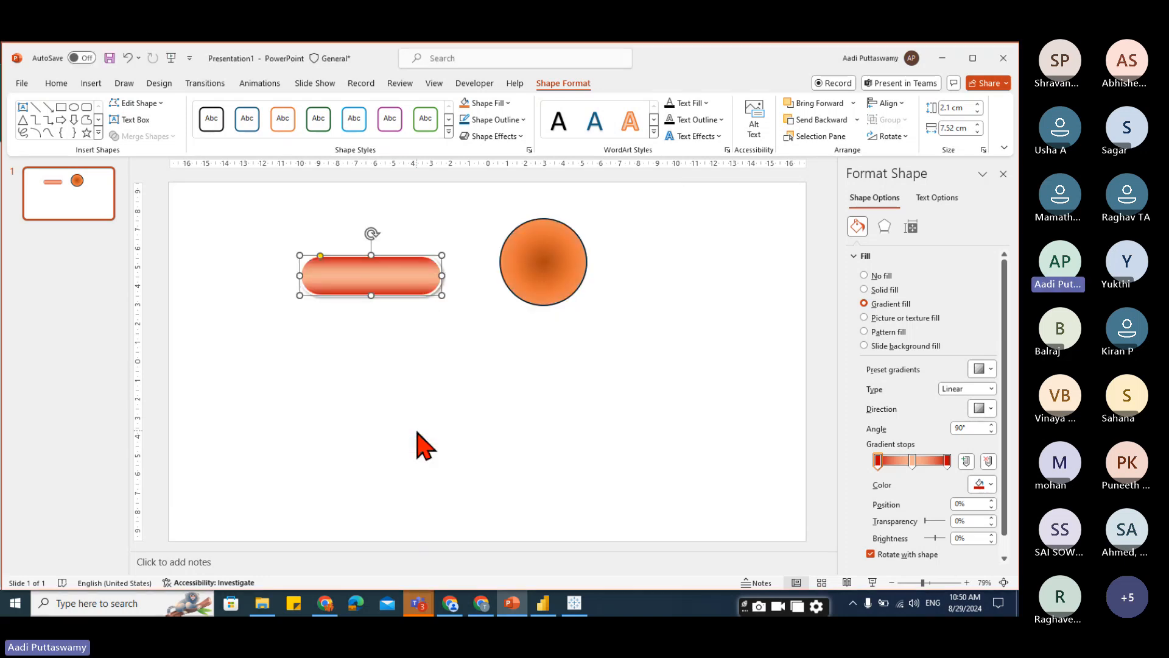
Switch to Power BI Desktop and start a blank report.
click(543, 603)
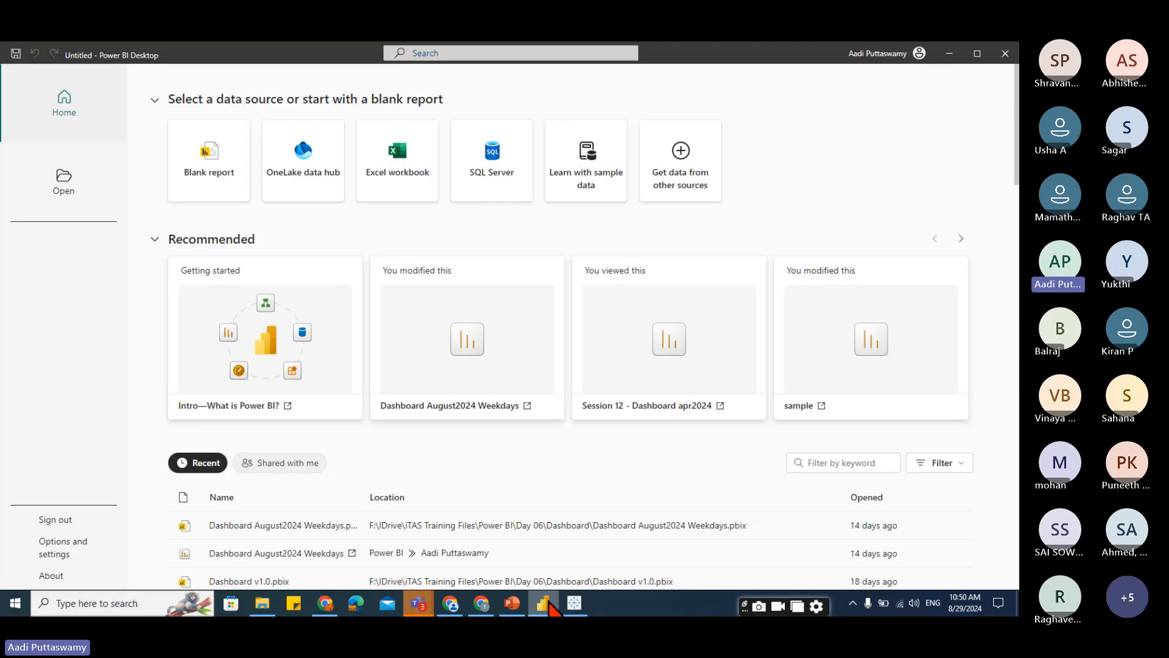
click(245, 196)
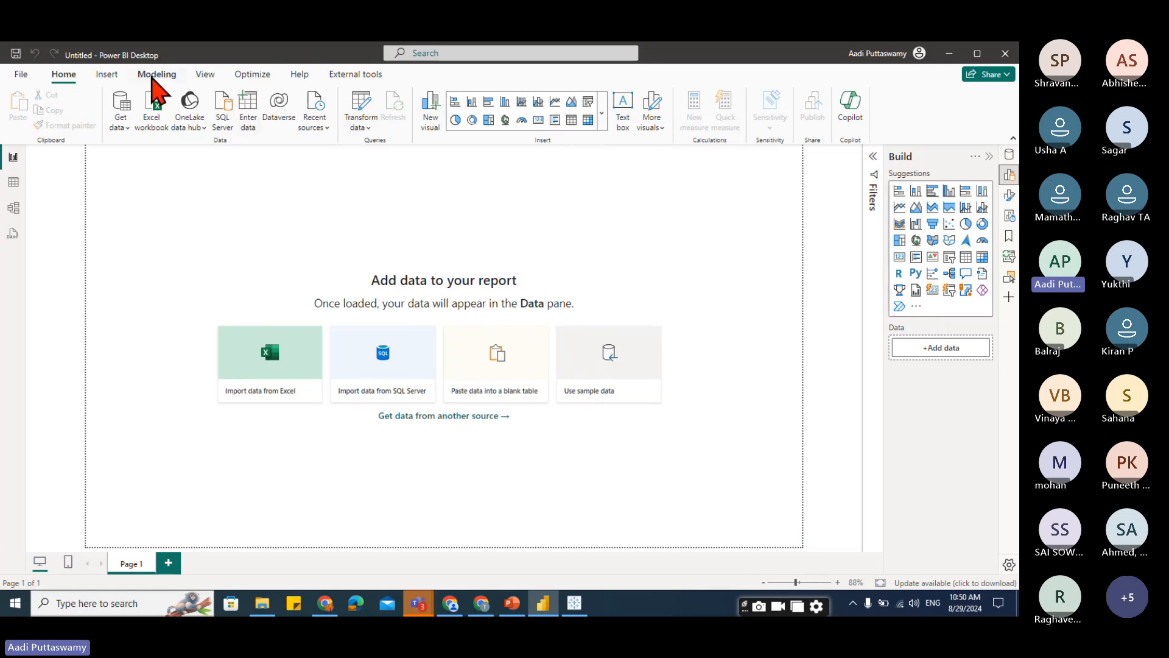
Insert the button 02.png image onto the report page and shrink it to a small button near the top-left.
click(106, 75)
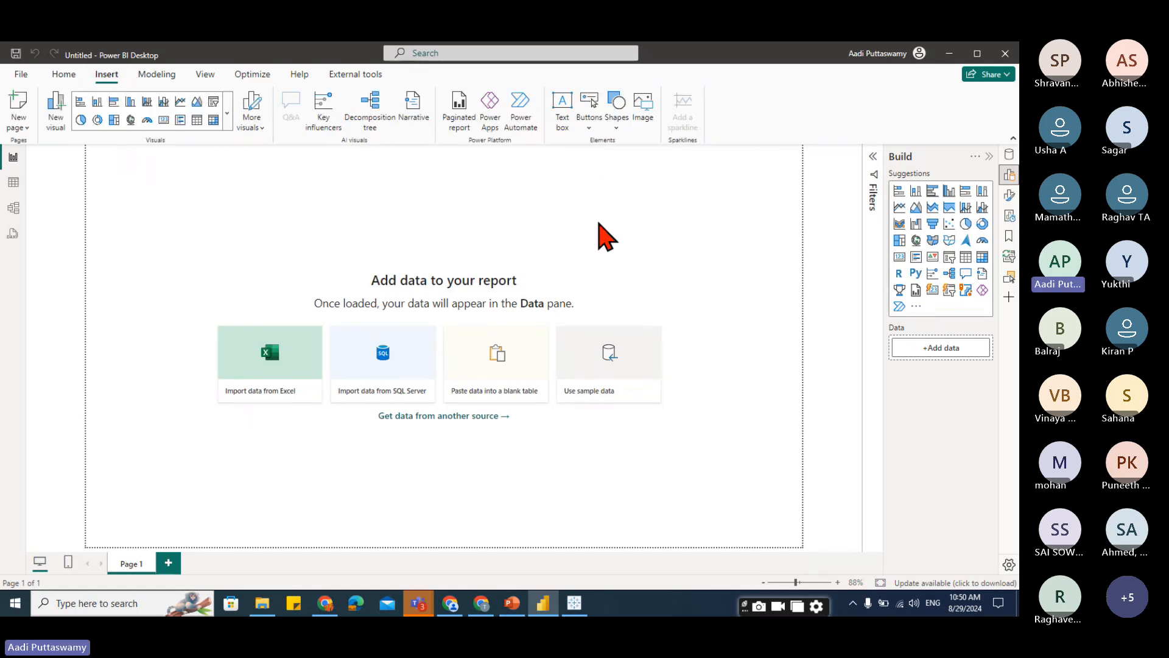
click(646, 114)
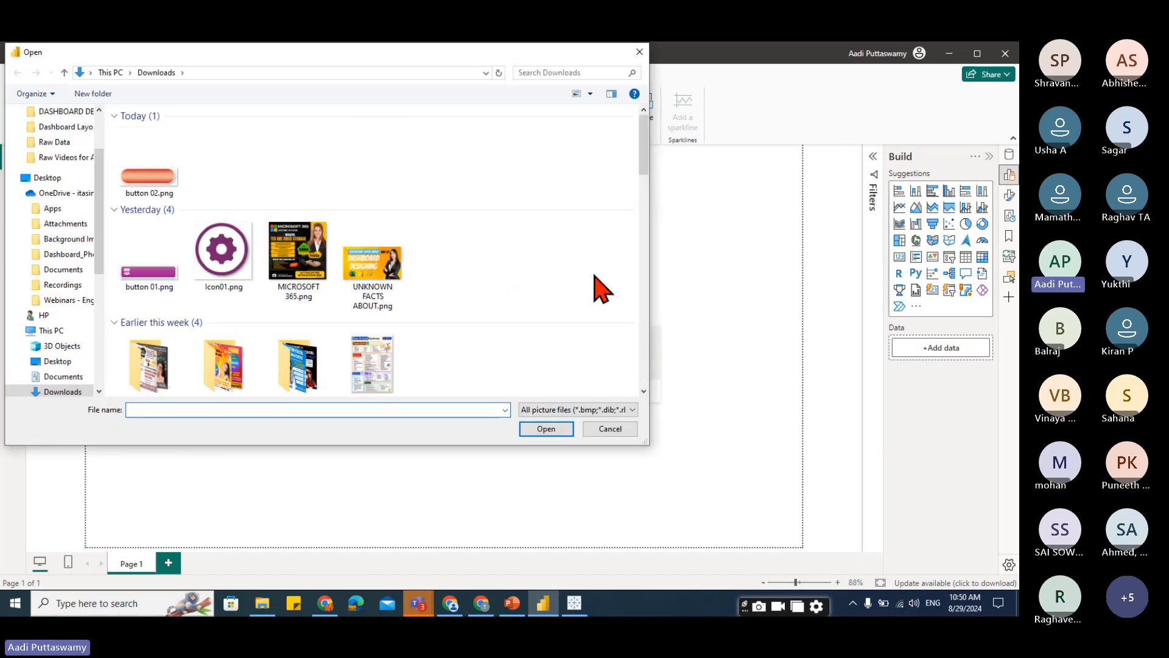
click(149, 177)
click(535, 429)
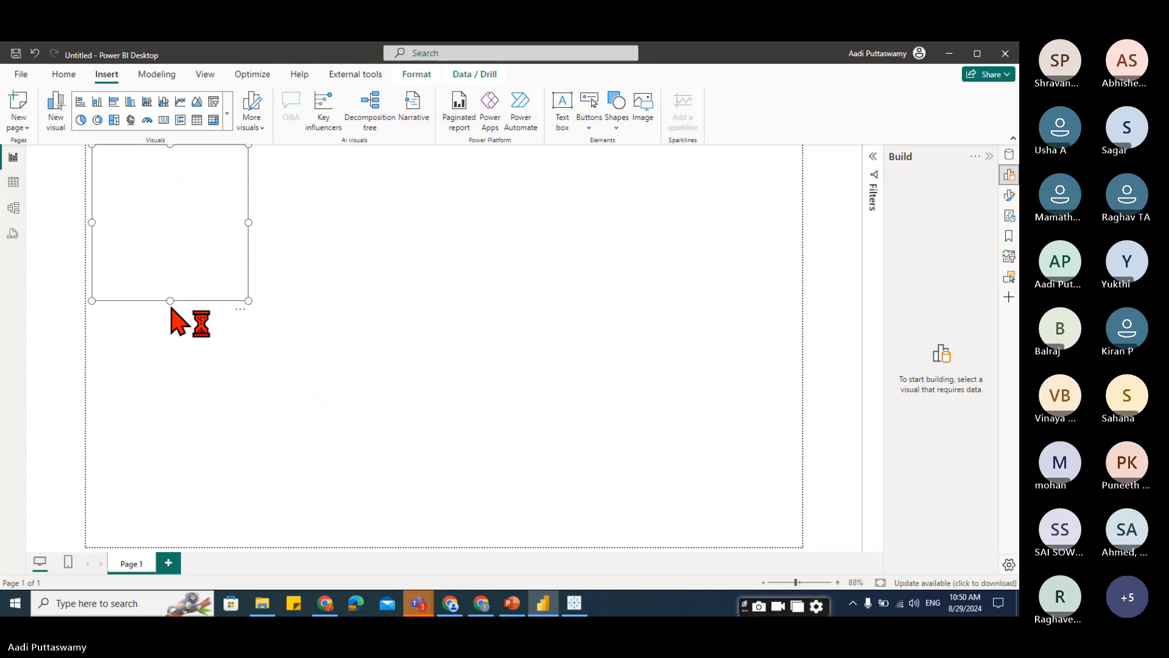
drag(170, 301, 174, 184)
drag(248, 162, 112, 223)
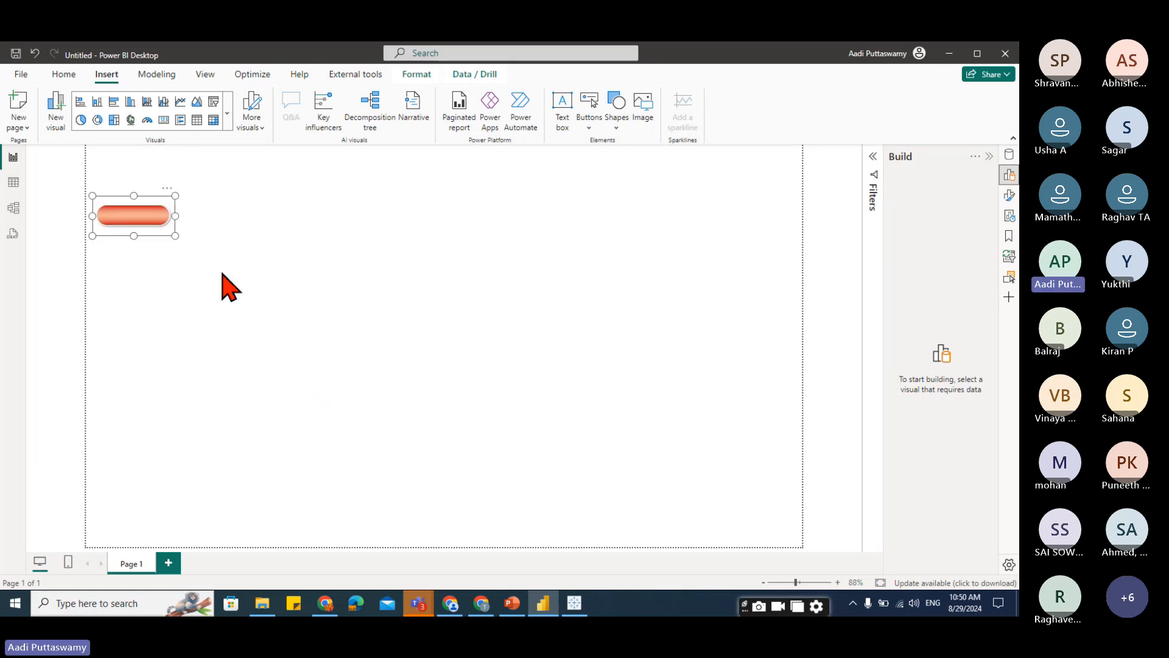
Duplicate the button image twice, stacking the three copies vertically.
key(ctrl+c)
key(ctrl+v)
drag(139, 217, 134, 270)
key(ctrl+v)
click(397, 404)
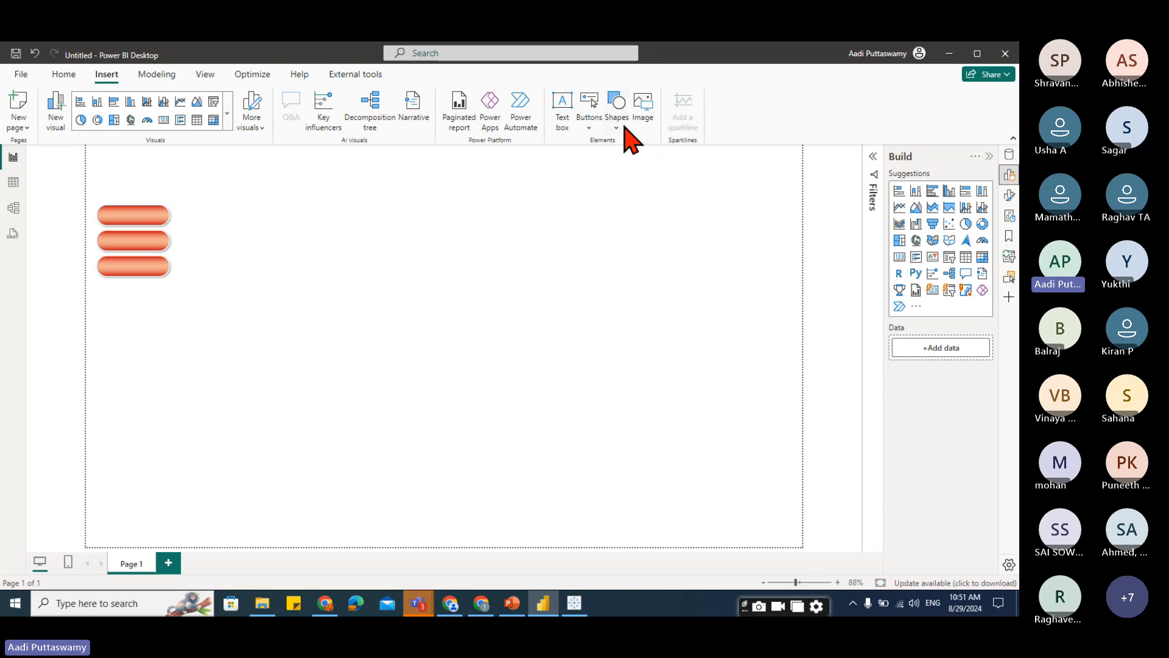
Insert a rounded rectangle shape and resize it into a wide, flat bar beside the button images.
click(620, 127)
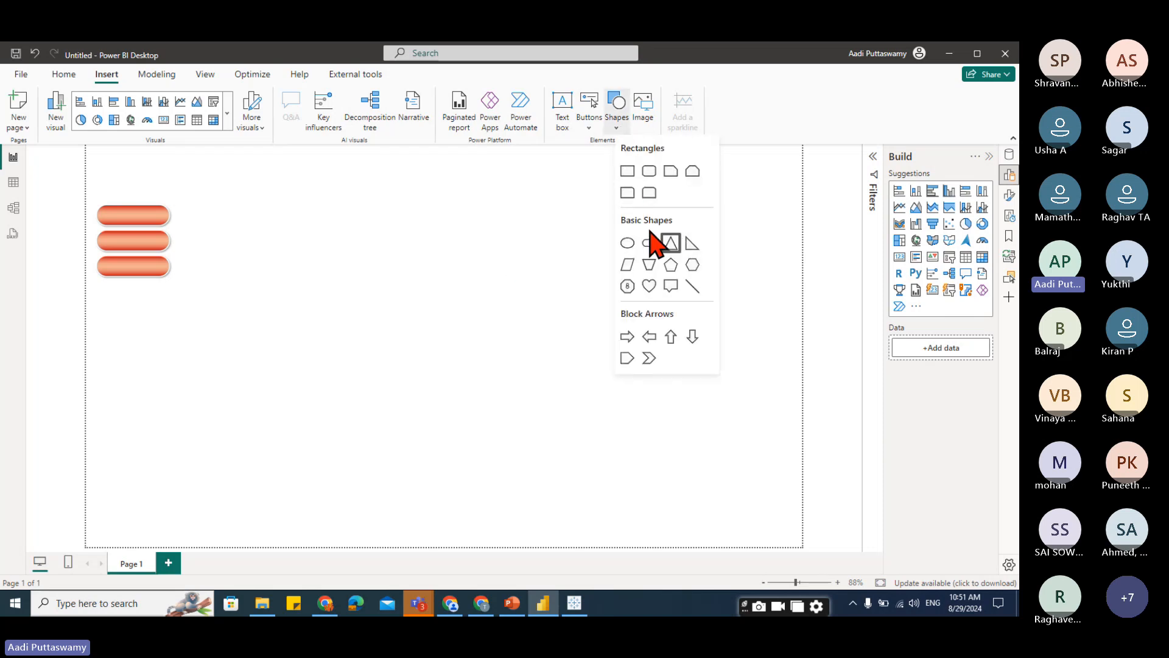
click(649, 171)
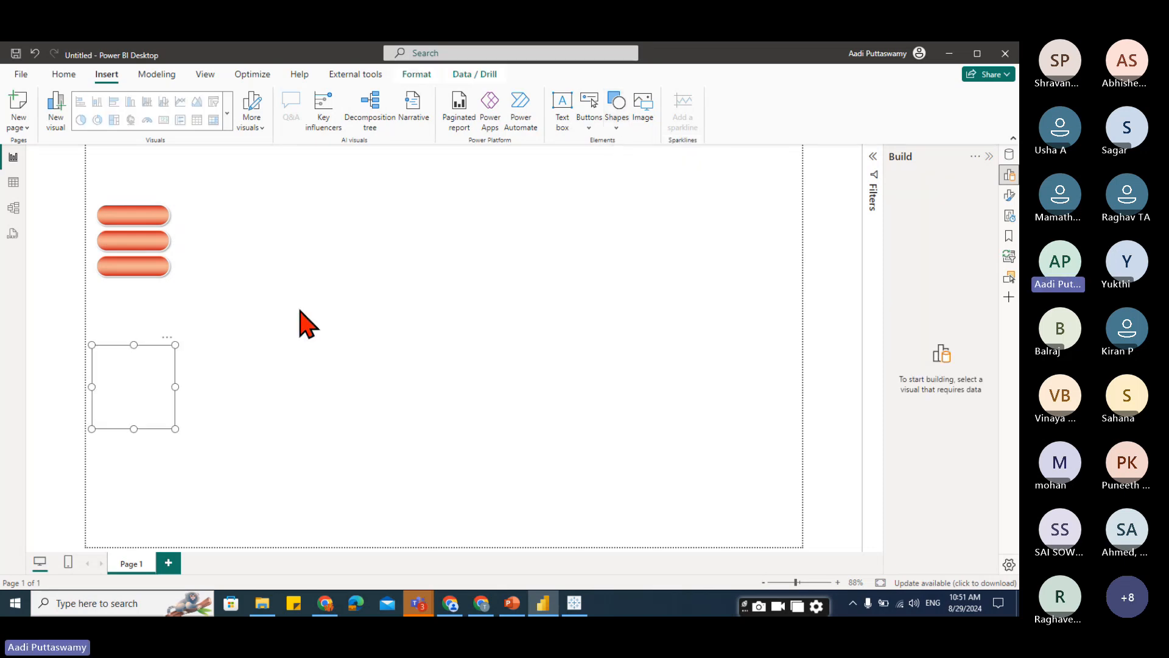
drag(140, 382, 322, 223)
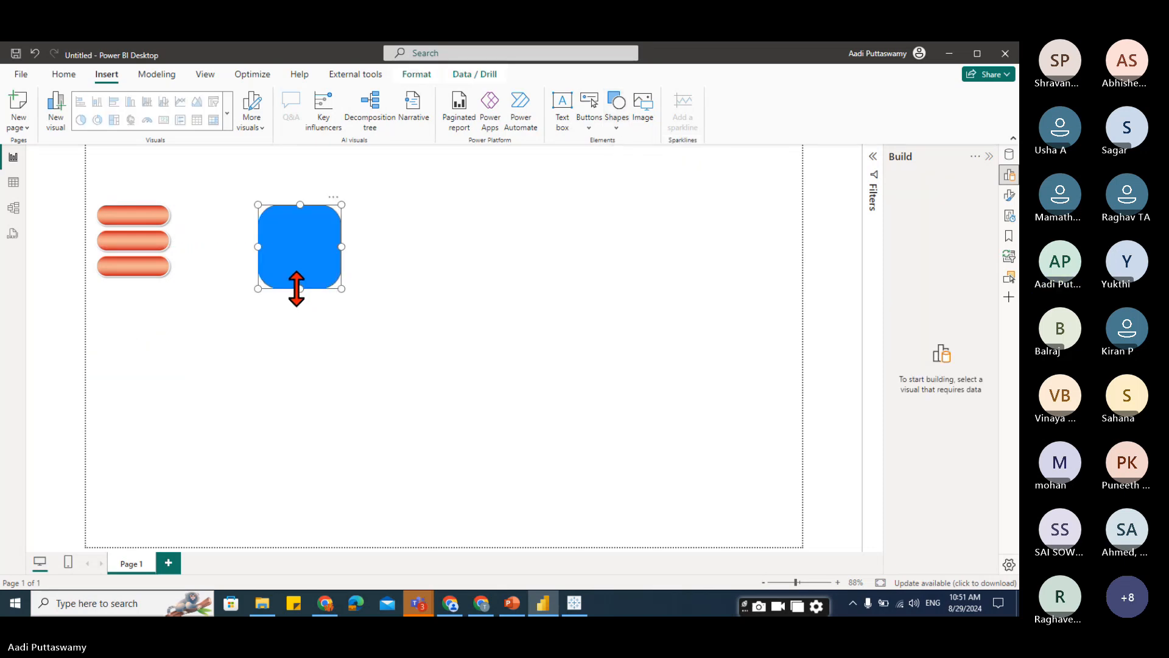
drag(294, 287, 323, 238)
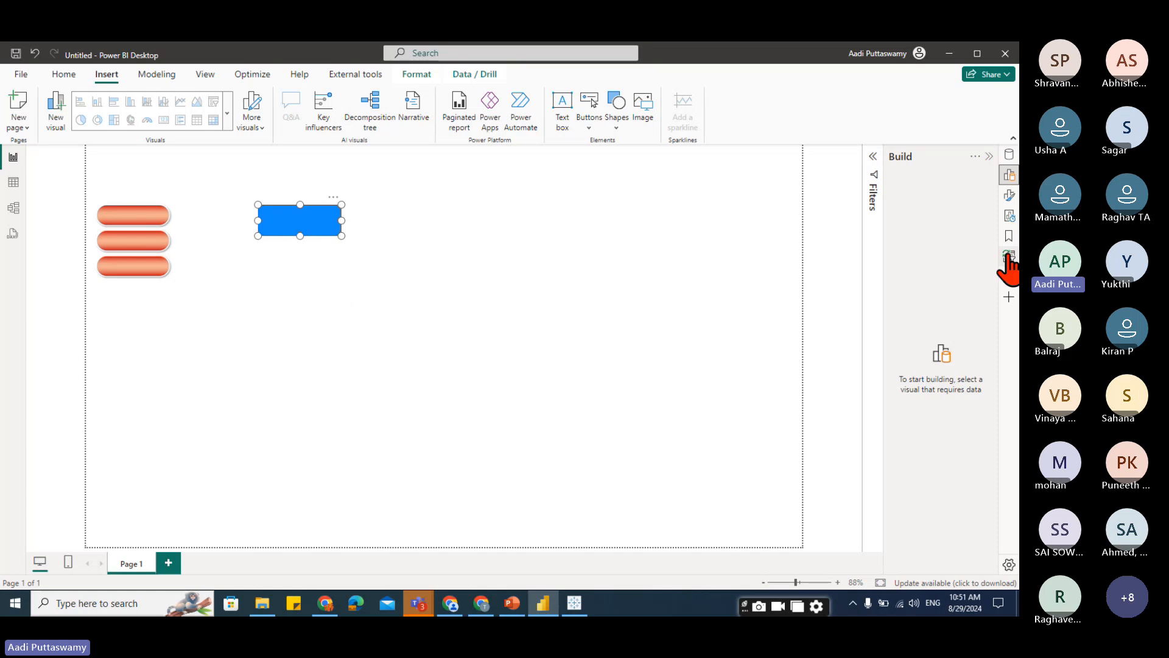
Set the rounded rectangle's rounded corners to 48% in its shape style settings.
click(1010, 196)
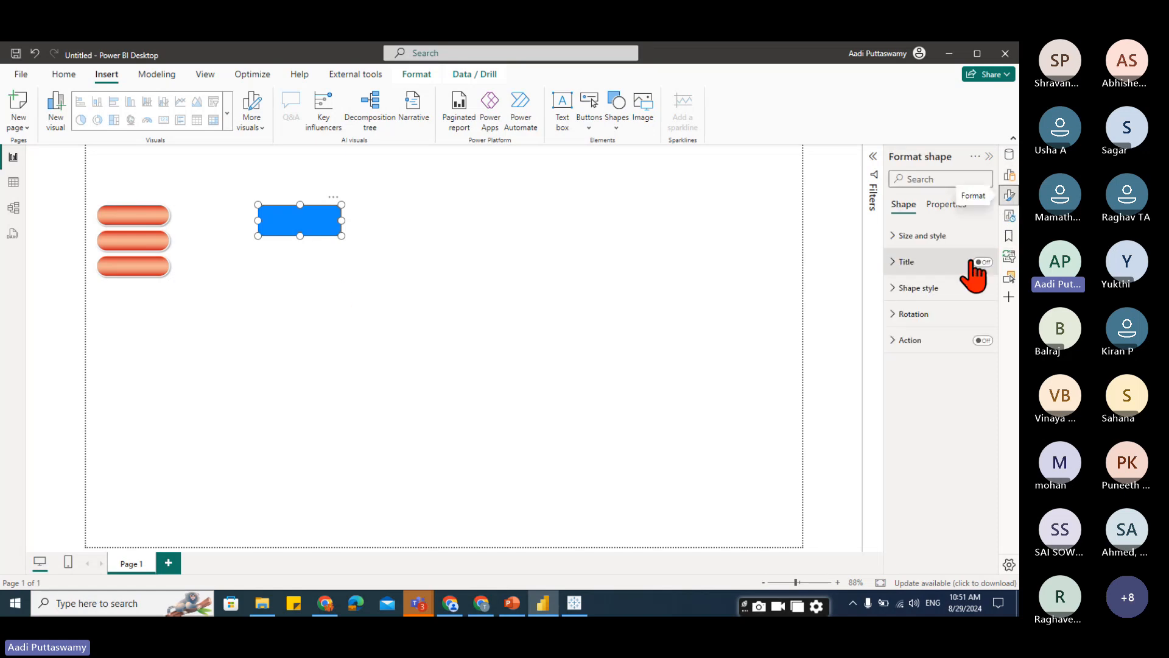
click(892, 290)
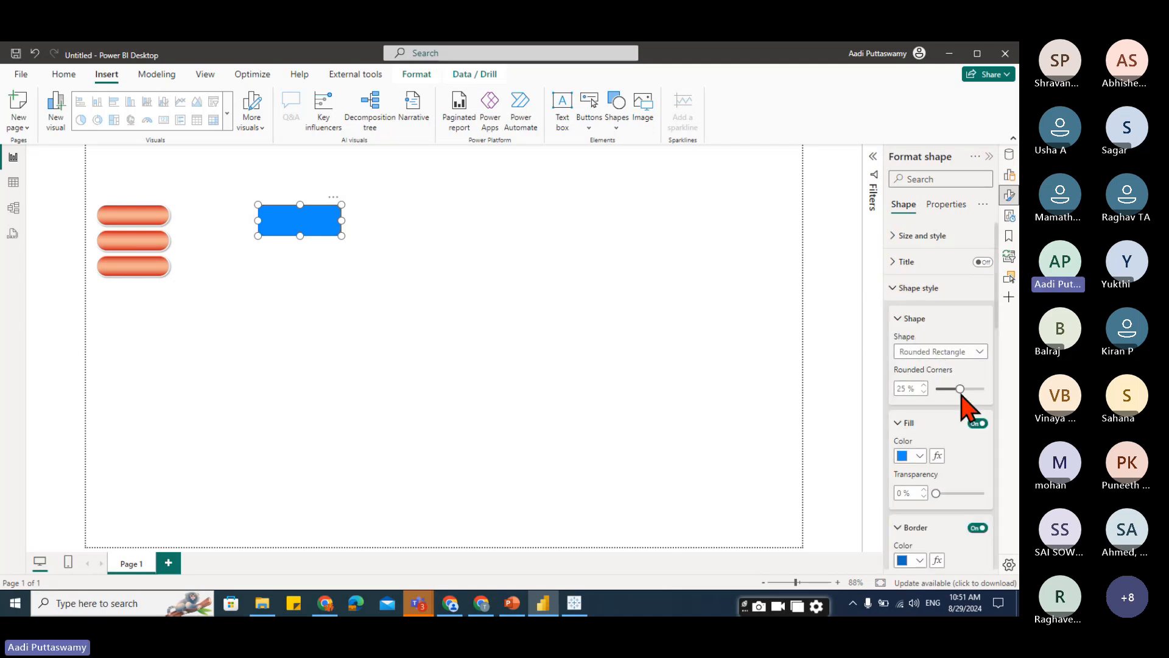
drag(959, 387, 976, 394)
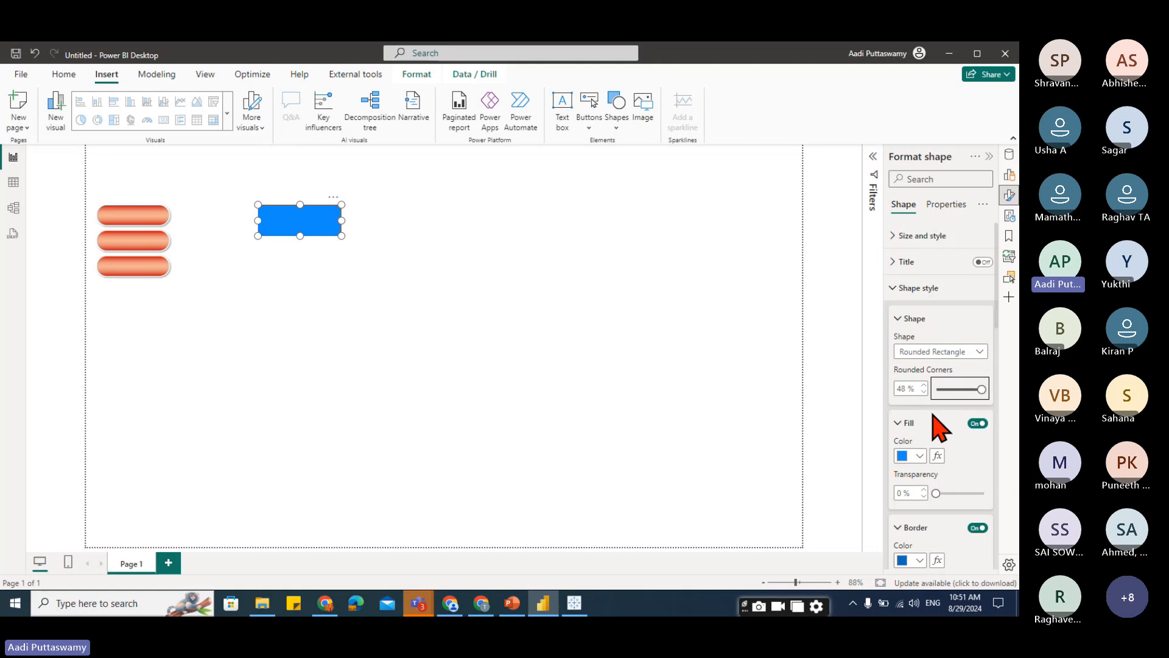
Move the rounded bar closer to the stacked button images.
click(327, 291)
drag(314, 220, 262, 220)
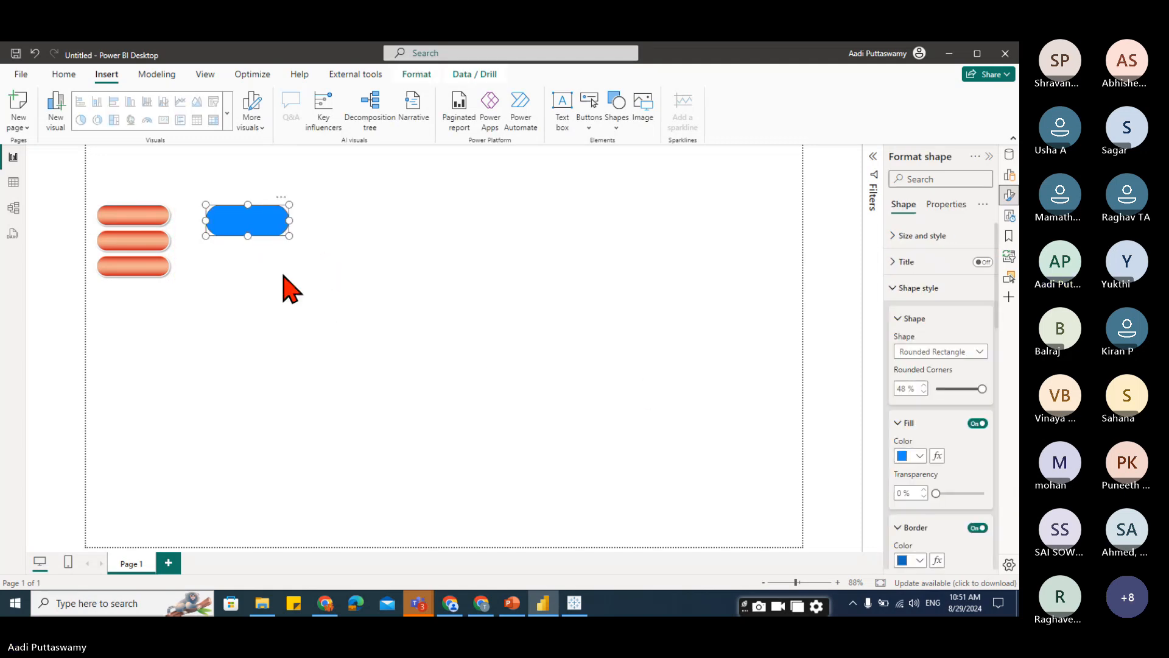
click(313, 347)
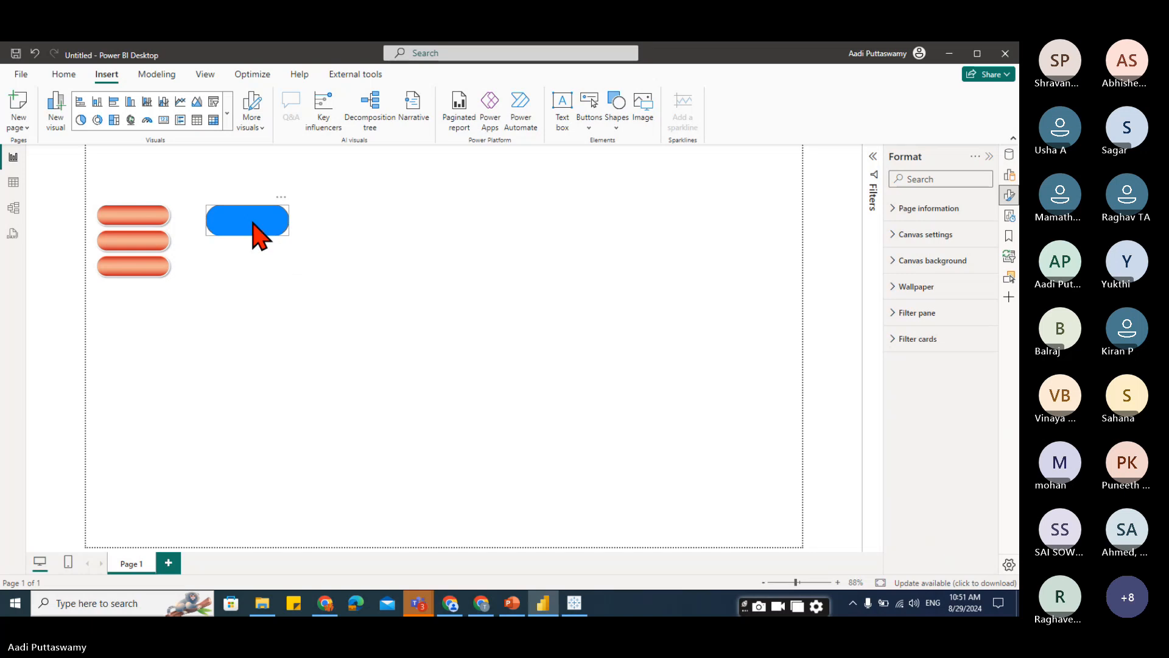
click(256, 229)
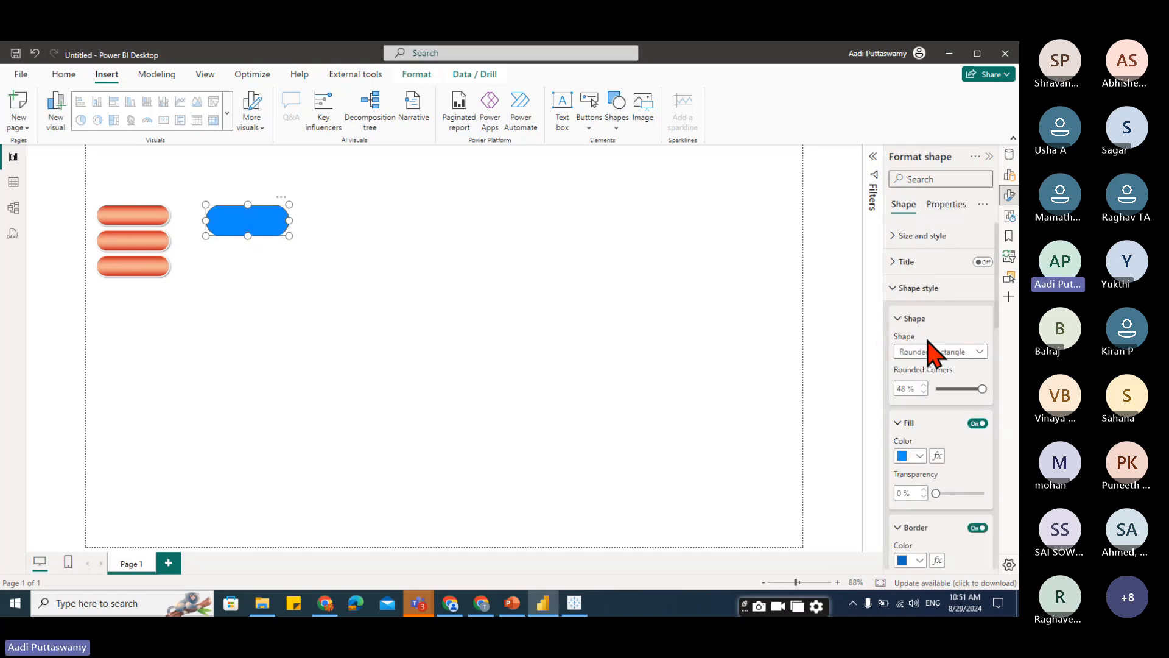
click(897, 293)
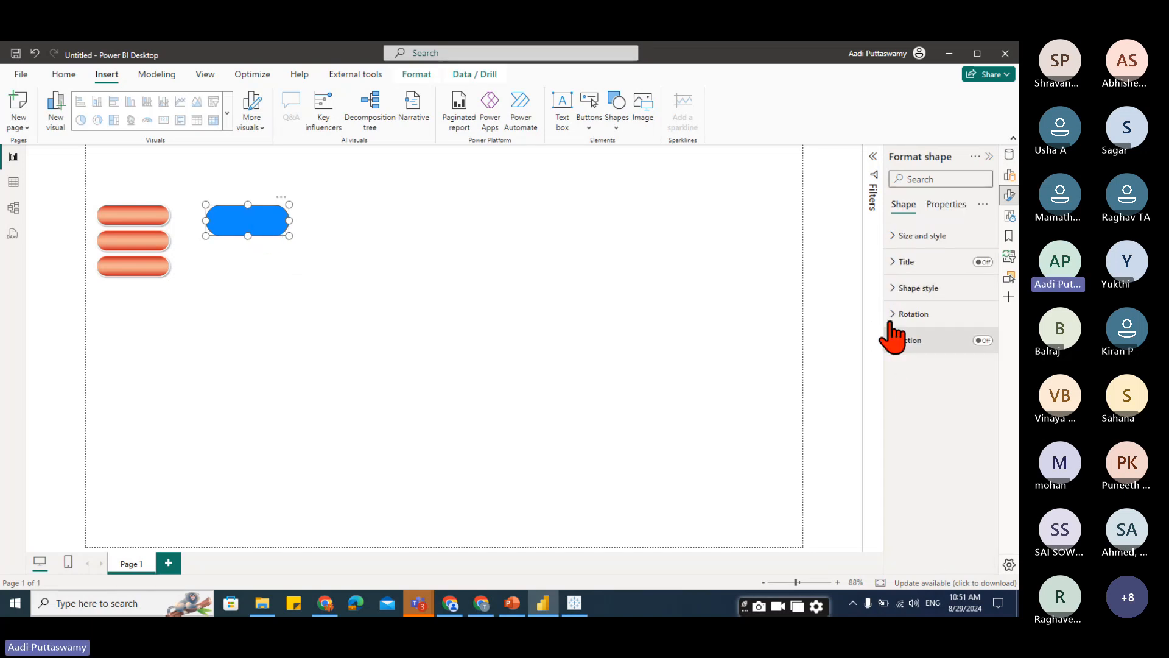
scroll(944, 470, down, 3)
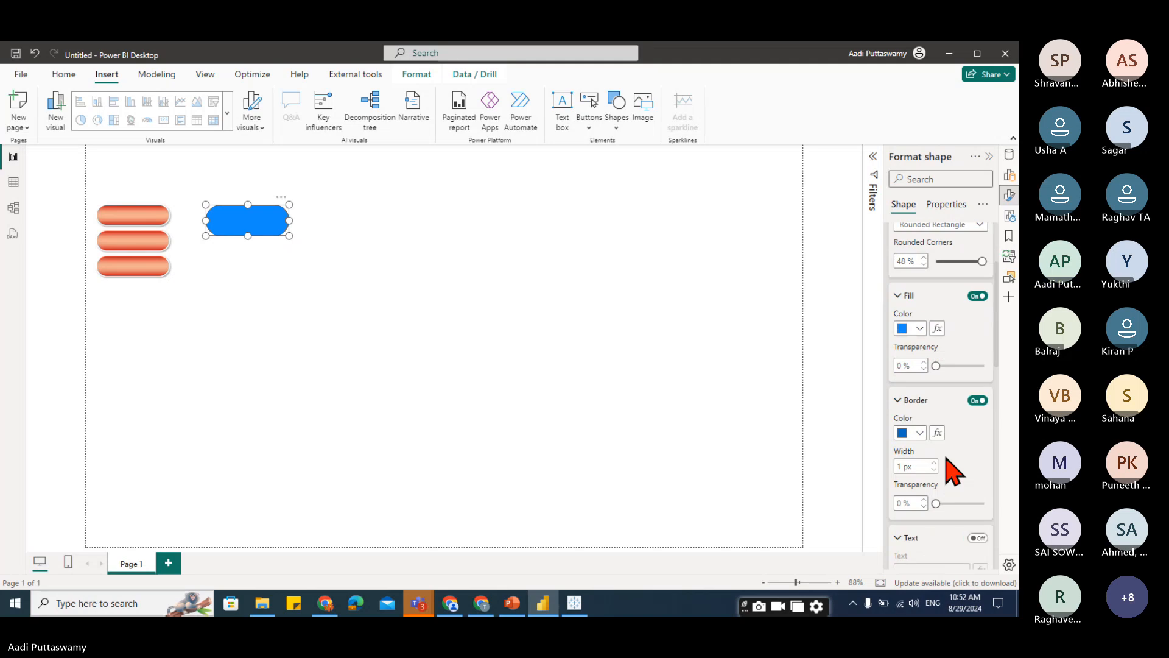
click(919, 329)
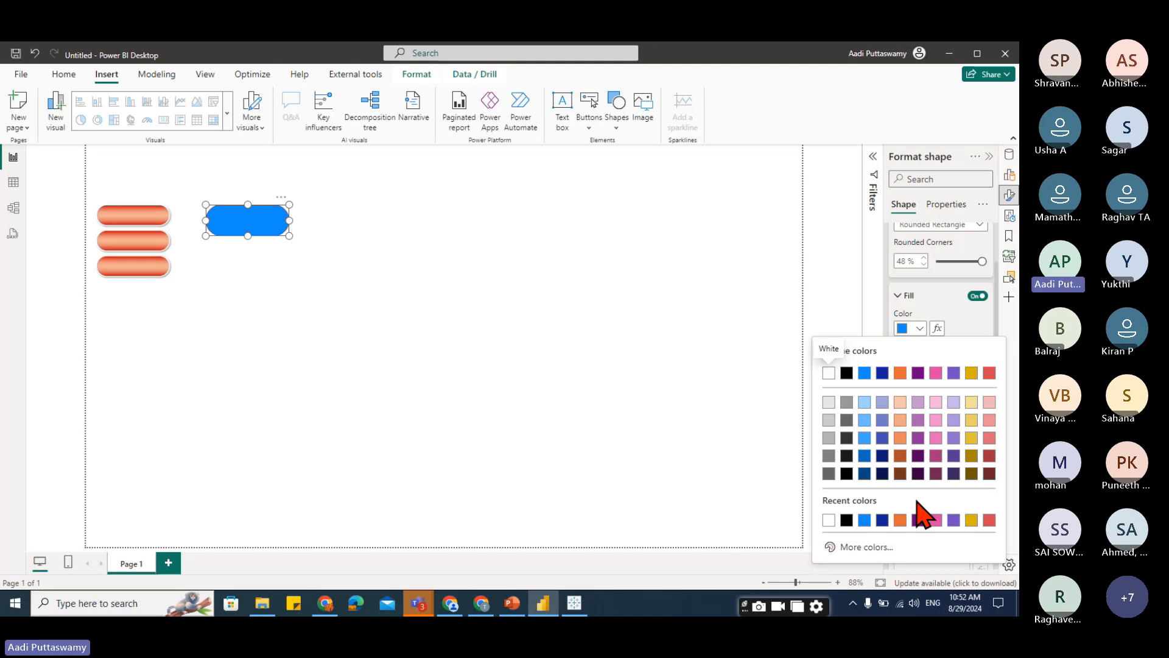
click(620, 129)
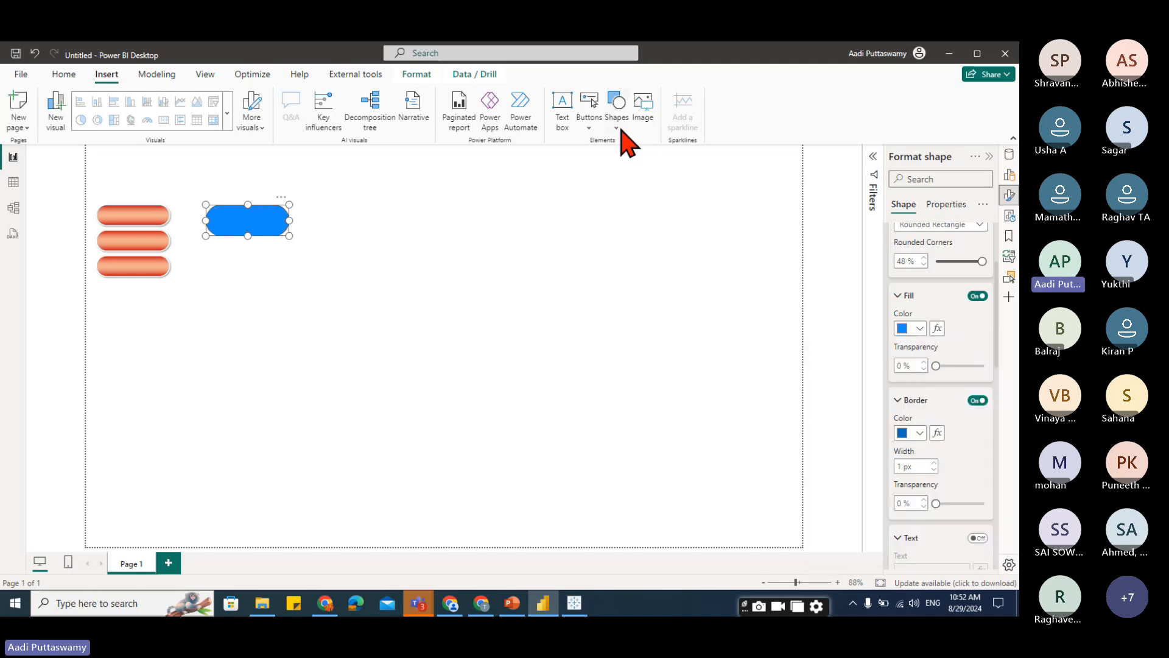
click(620, 130)
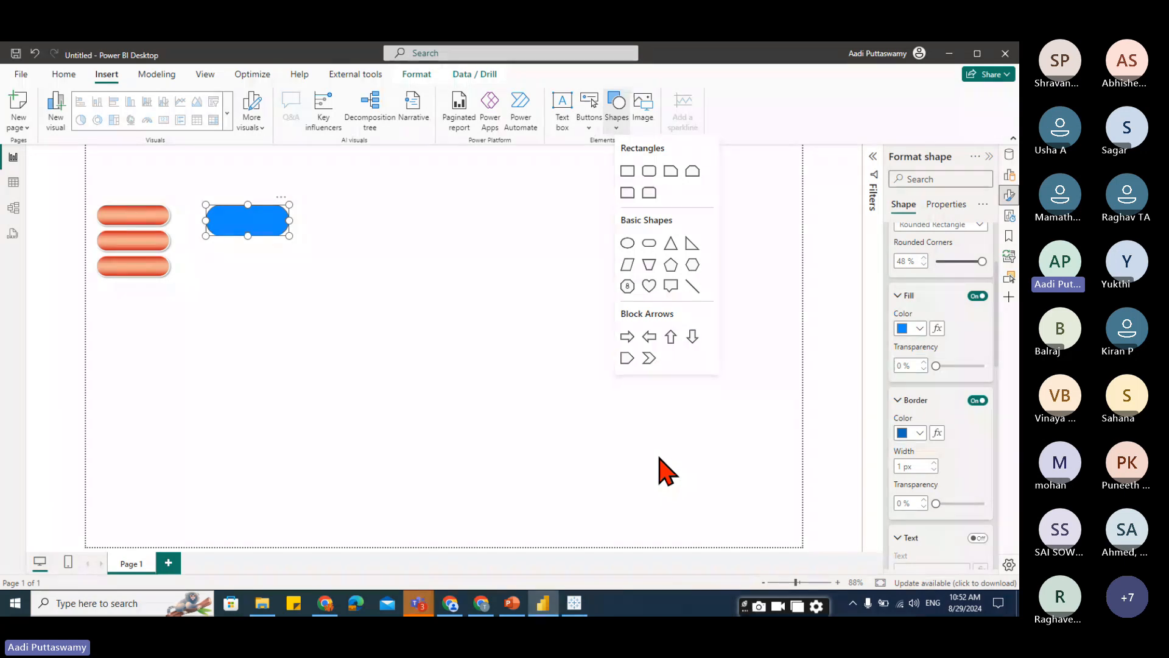
click(139, 226)
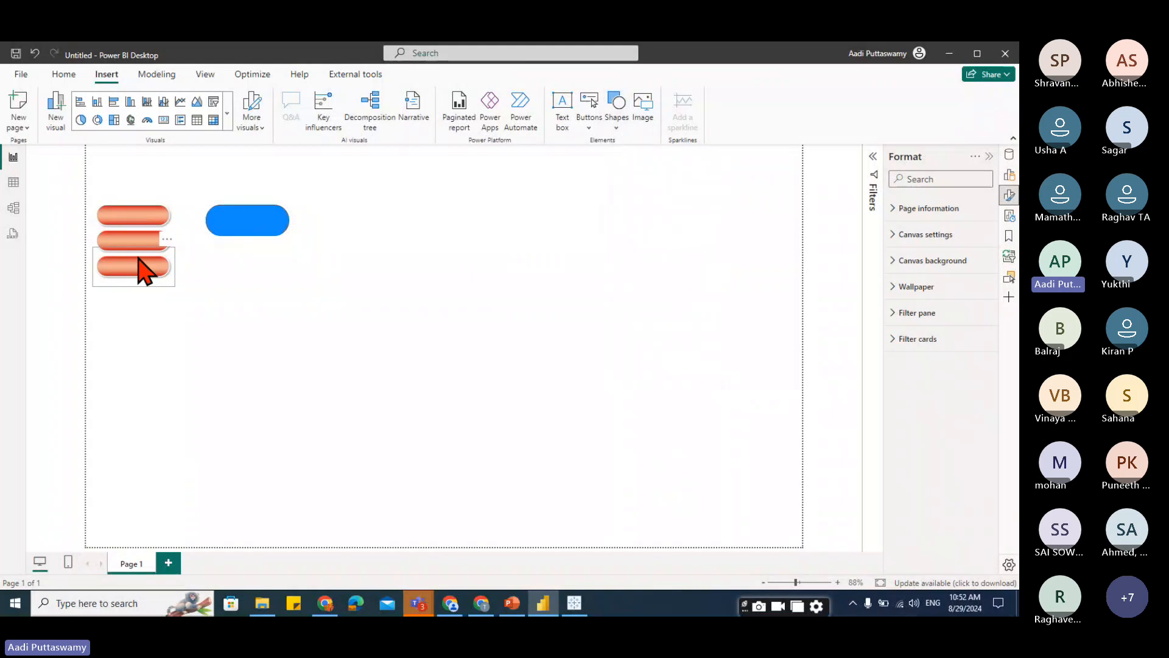
click(142, 220)
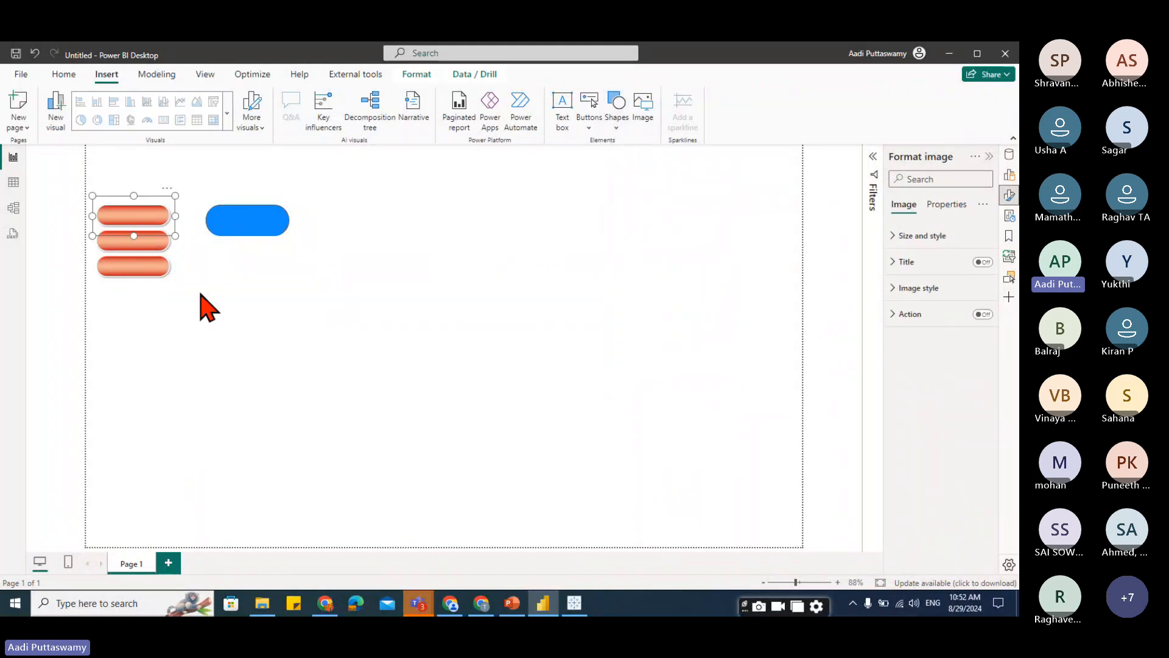
Add two new pages to the report.
click(168, 563)
click(218, 563)
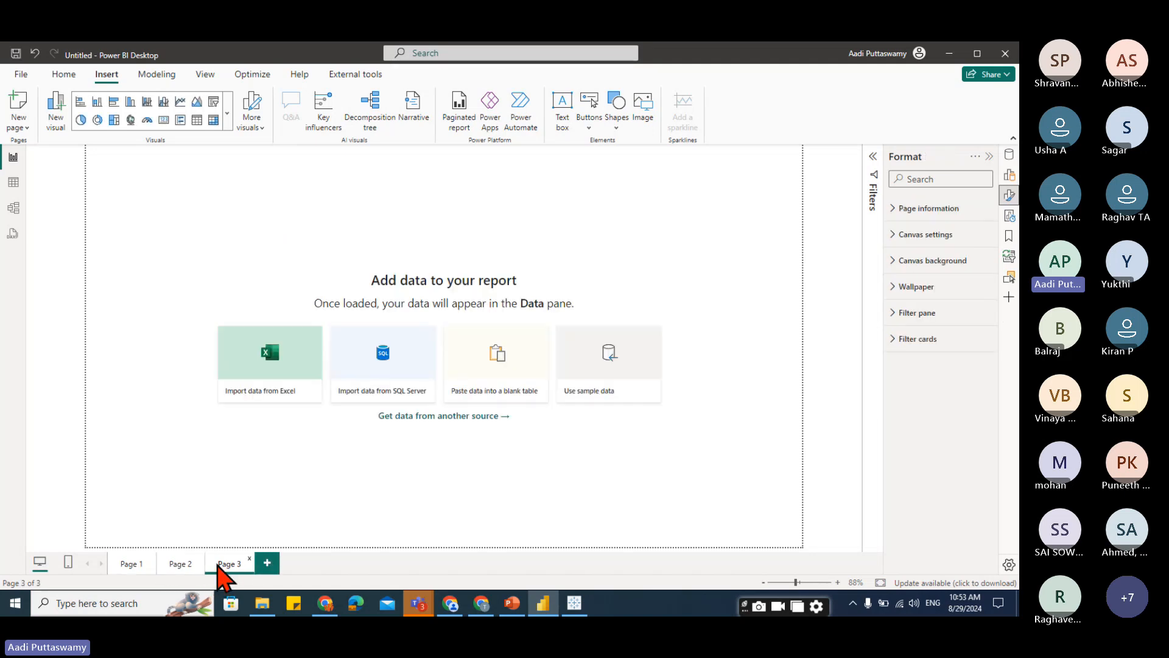
On Page 1, turn on the top button image's action and set it to page navigation with destination Page 2.
click(135, 568)
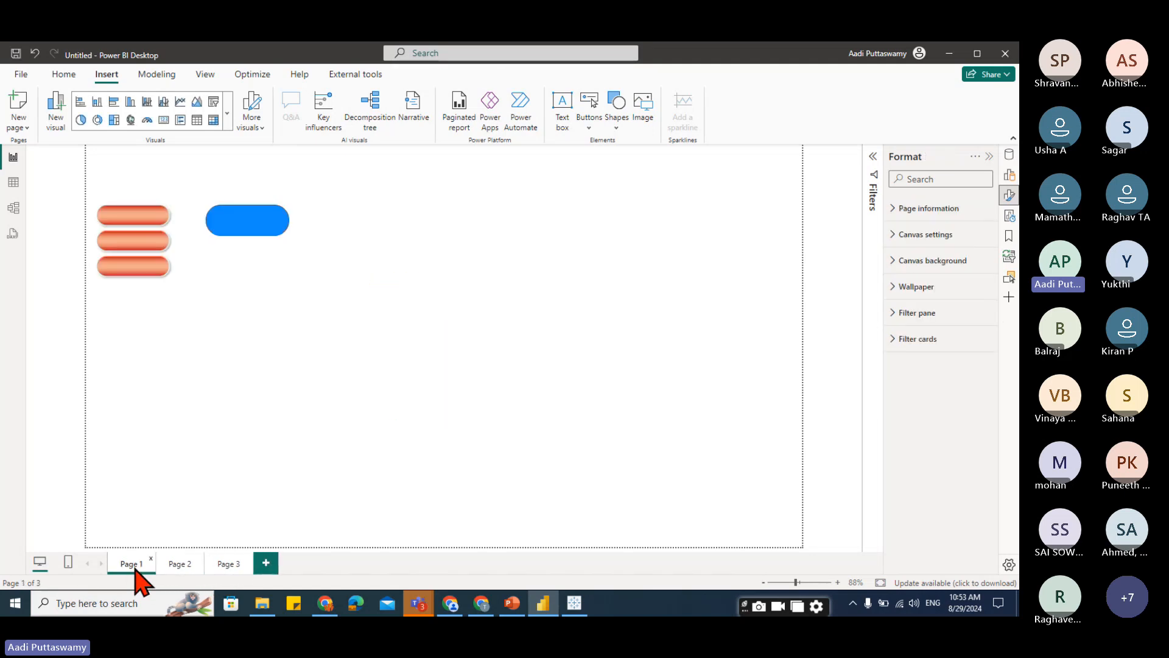
click(141, 230)
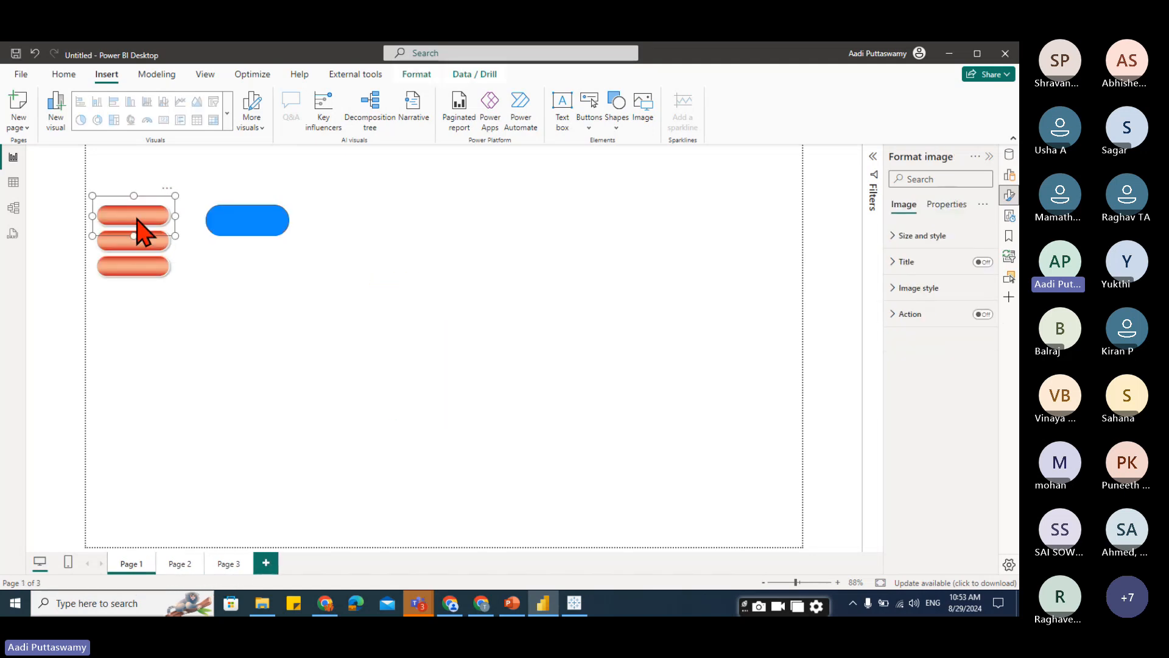
click(895, 314)
click(982, 314)
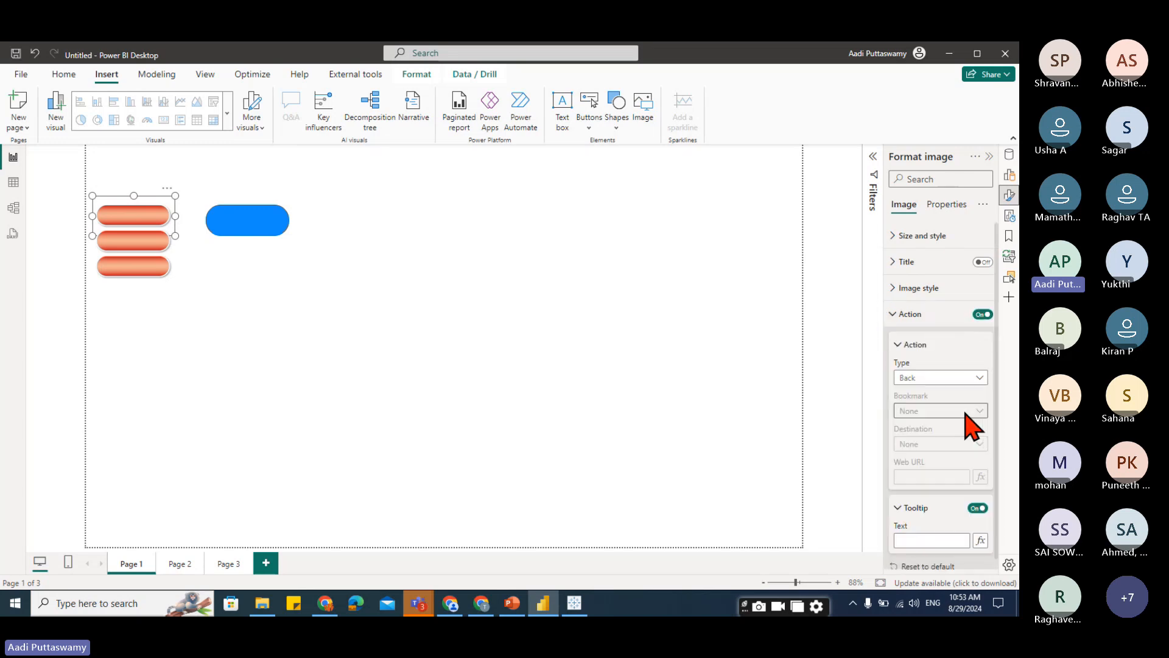
click(918, 379)
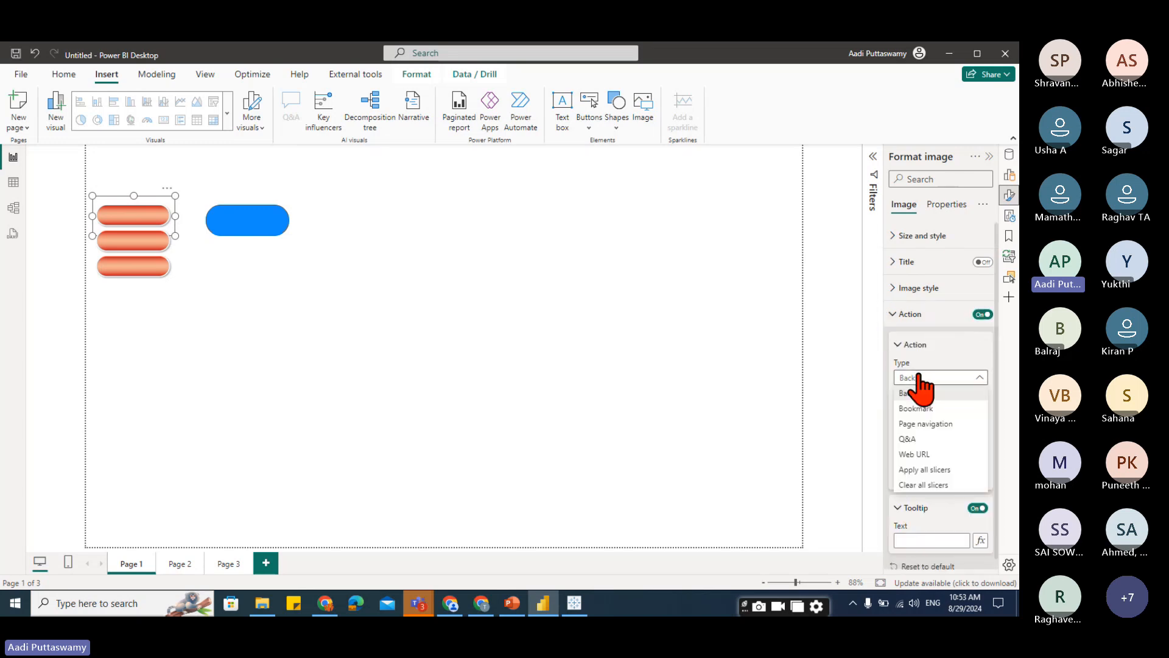
click(936, 430)
click(932, 444)
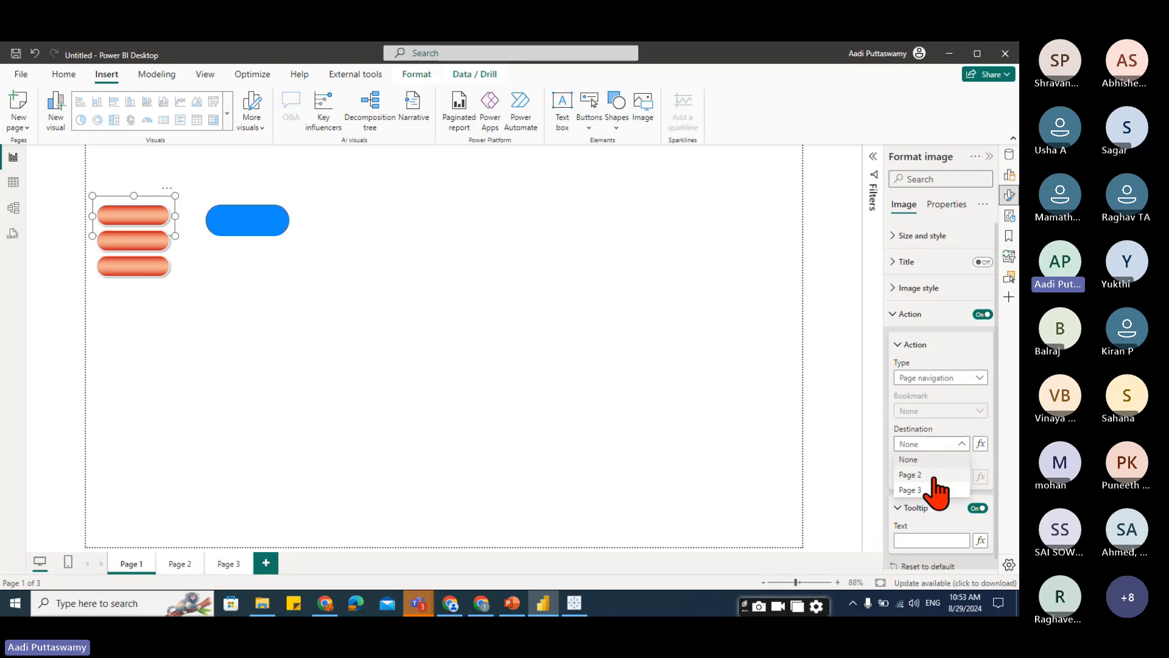
click(931, 475)
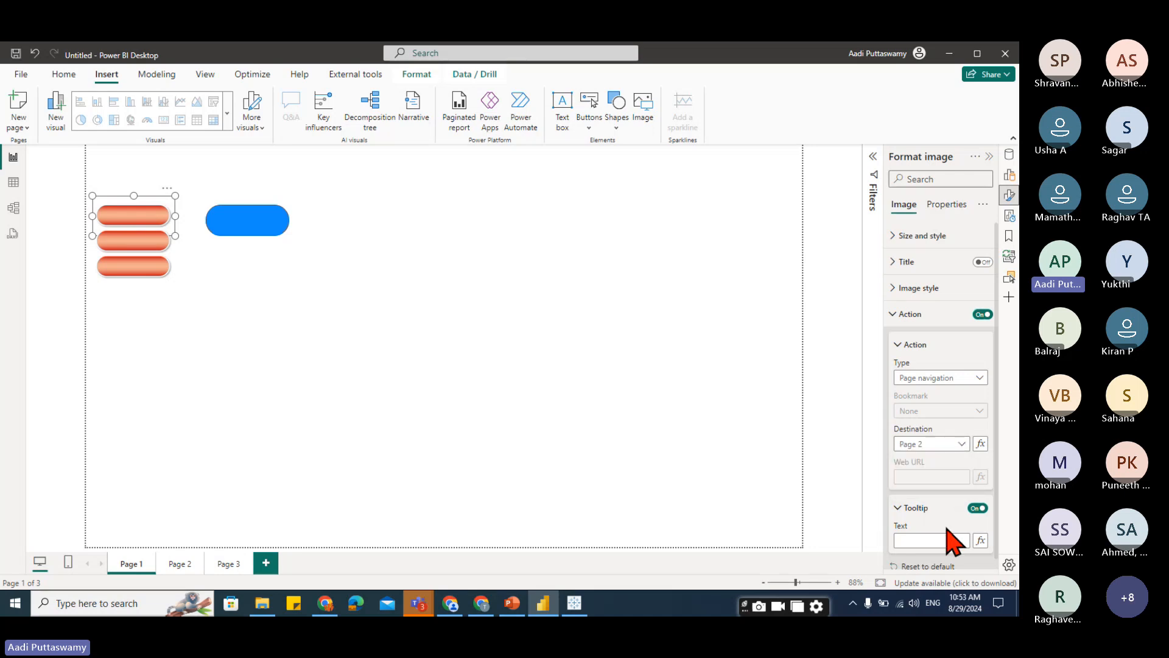
Test the button's navigation to Page 2 and return to Page 1.
click(298, 383)
ctrl+click(146, 220)
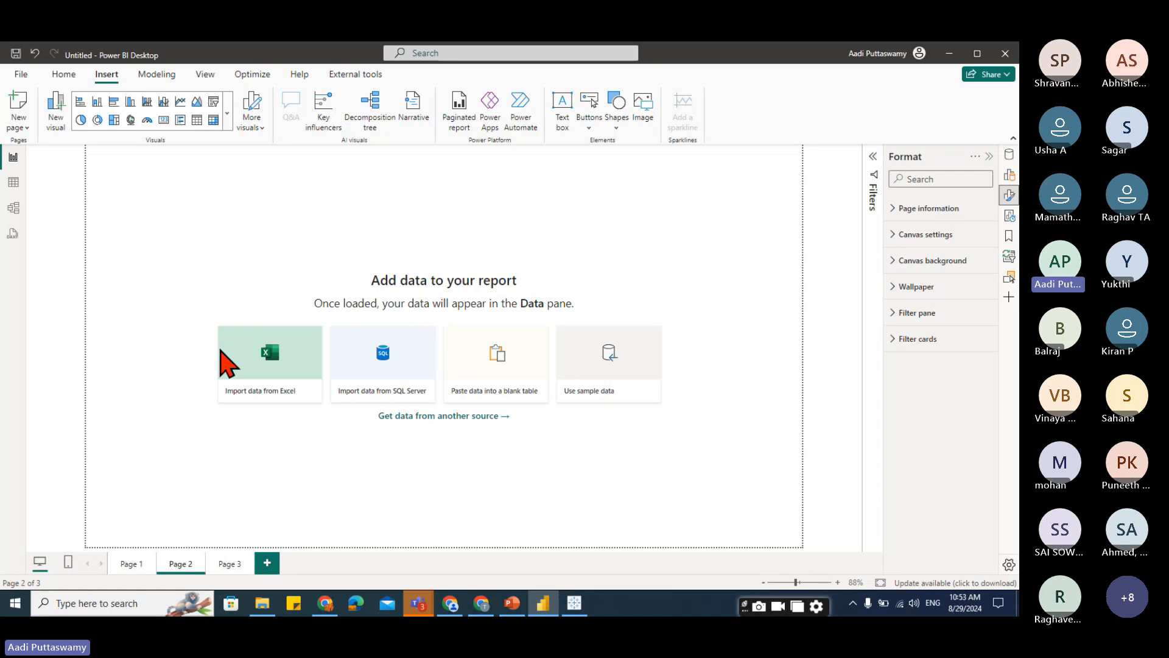
click(131, 563)
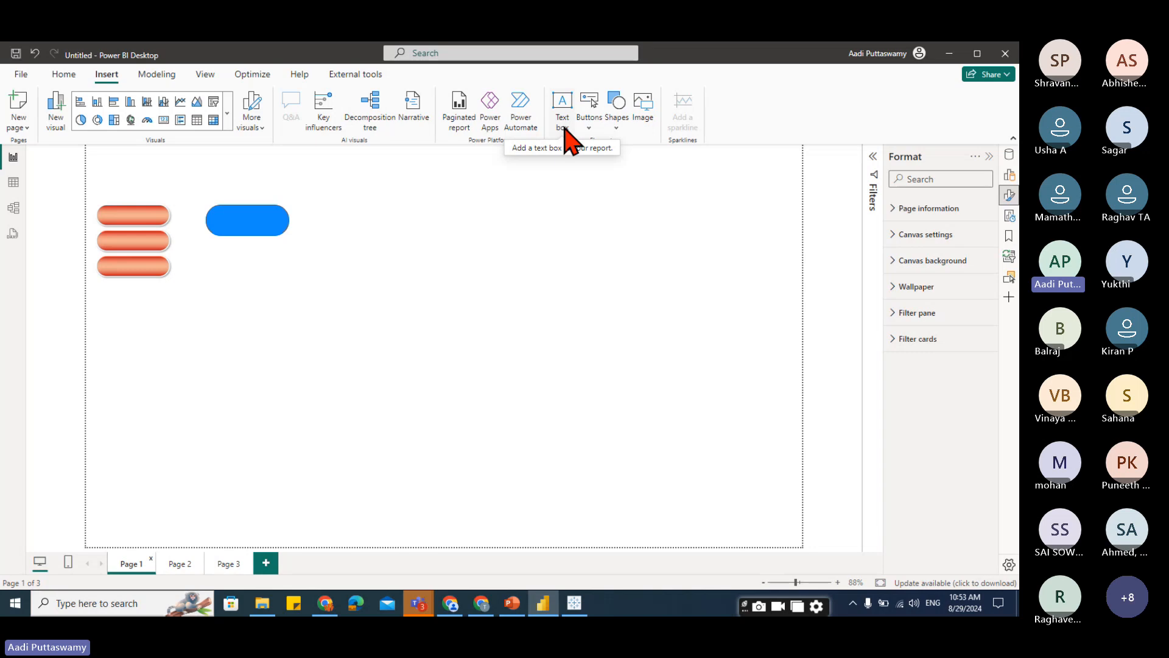
Switch to PowerPoint and move the circle to the slide's top-right corner and the pill to the upper-left.
click(512, 609)
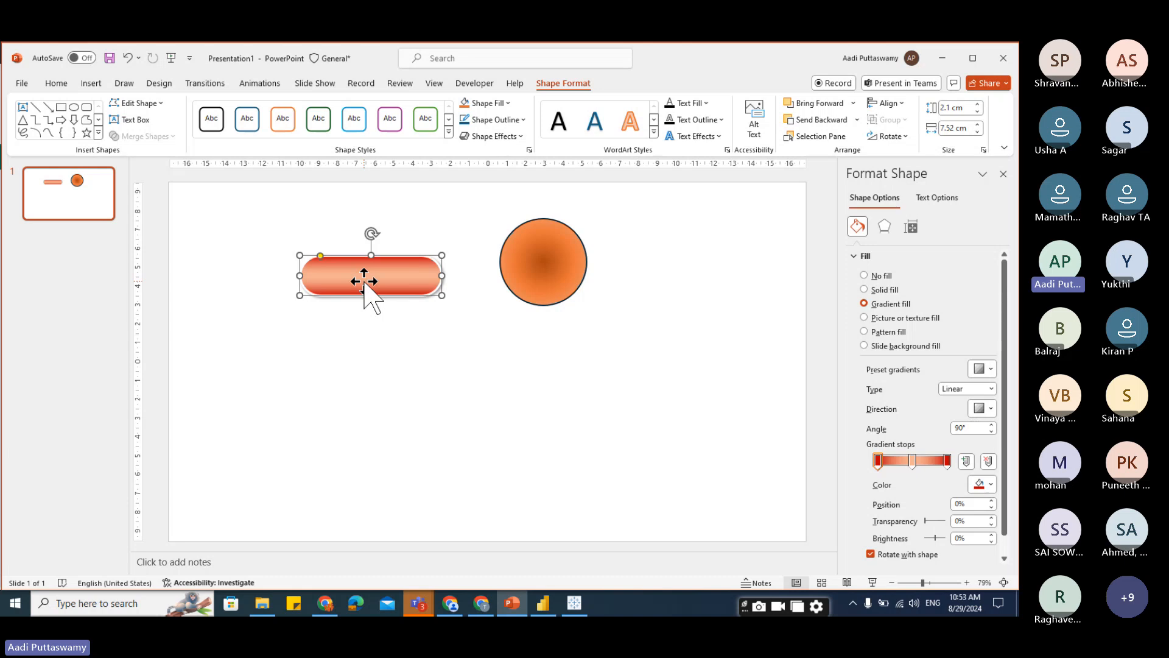
drag(550, 259, 755, 233)
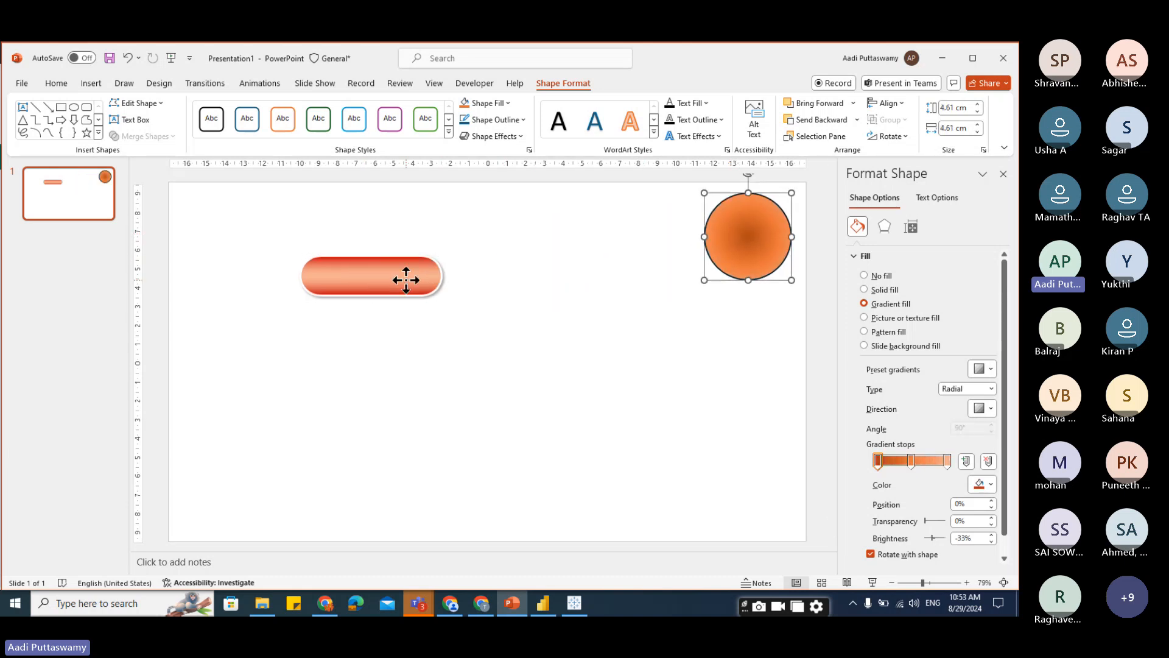
drag(405, 277, 331, 237)
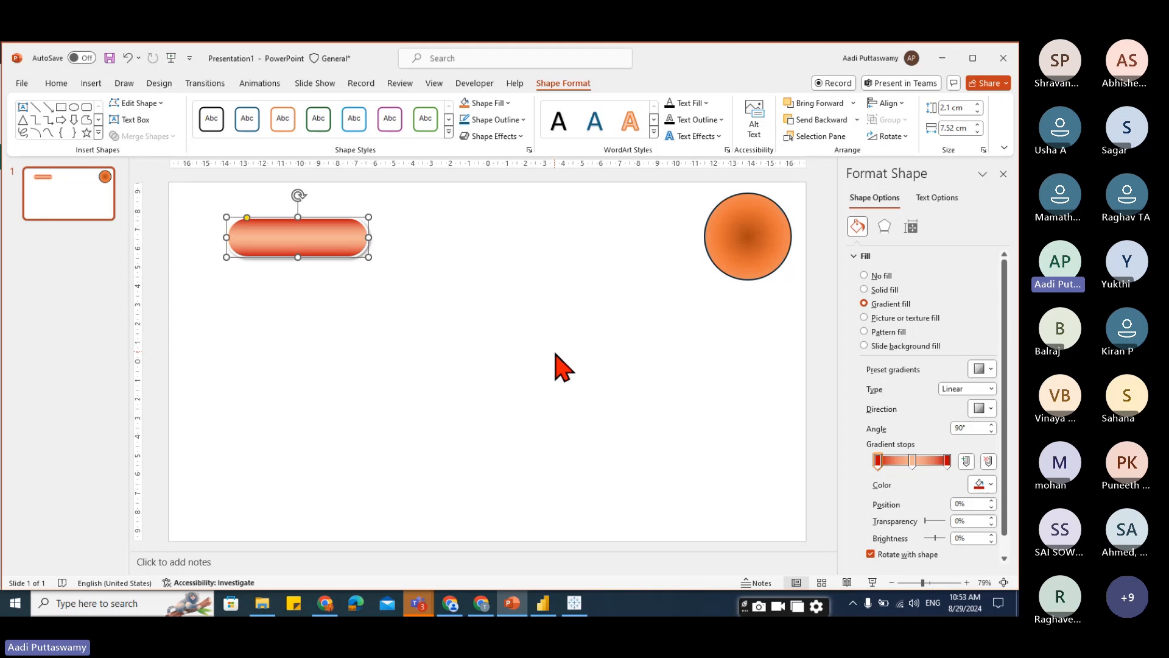
Duplicate the pill beside itself and set the copy's first gradient stop to a dark purple.
ctrl+drag(307, 242, 509, 263)
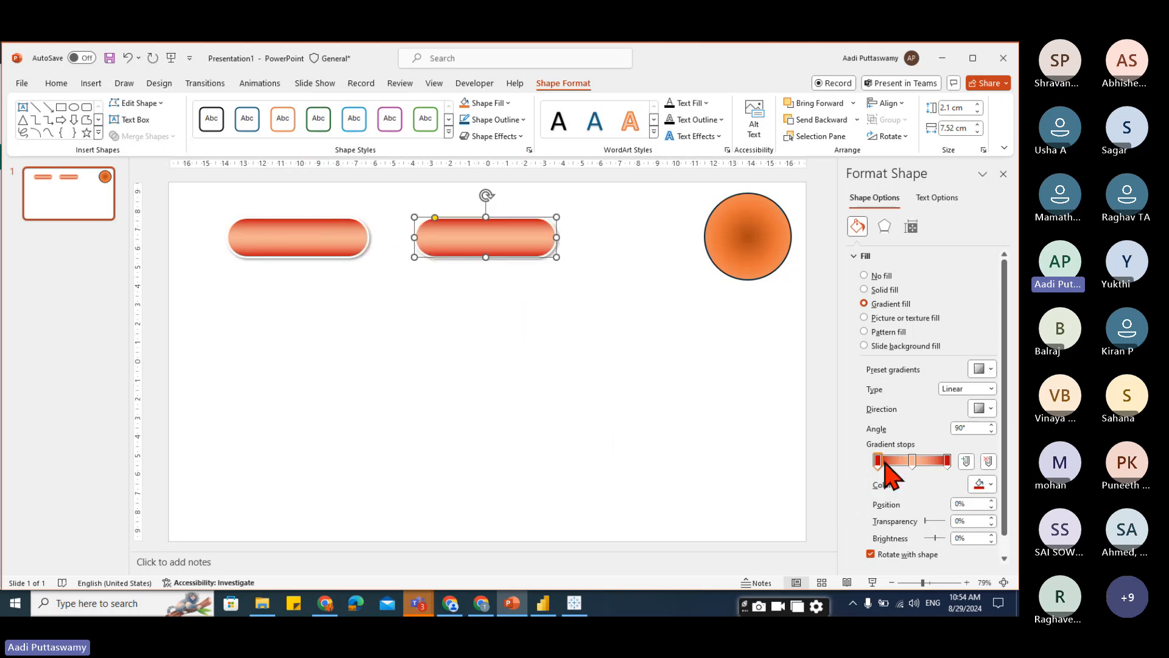
click(990, 484)
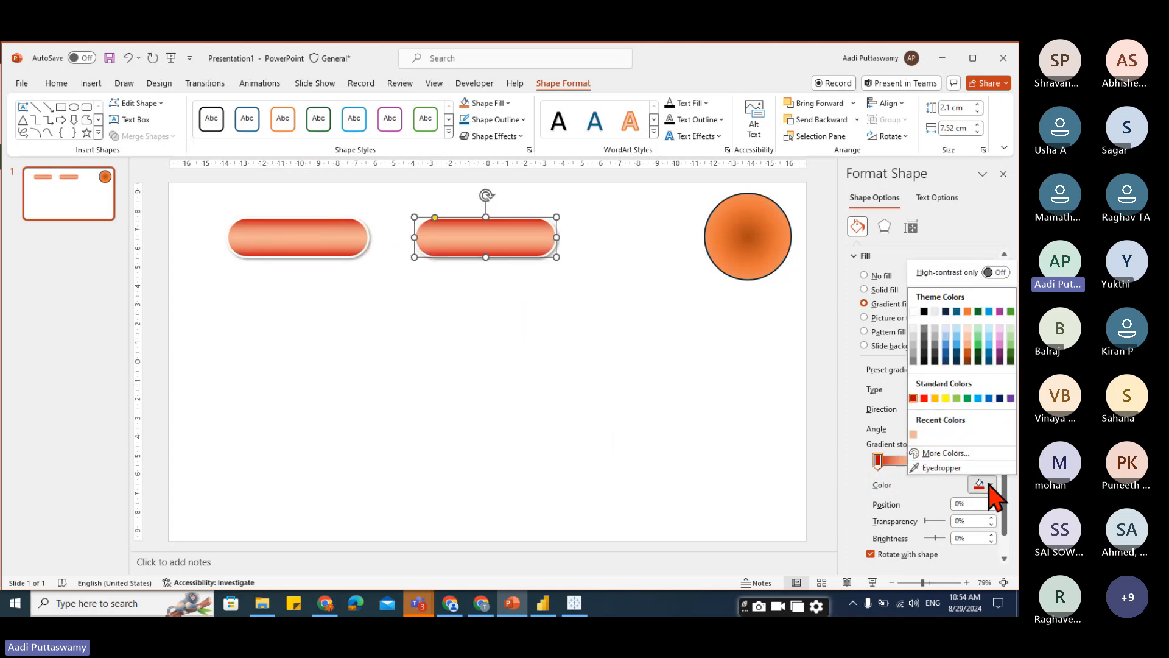
click(1000, 352)
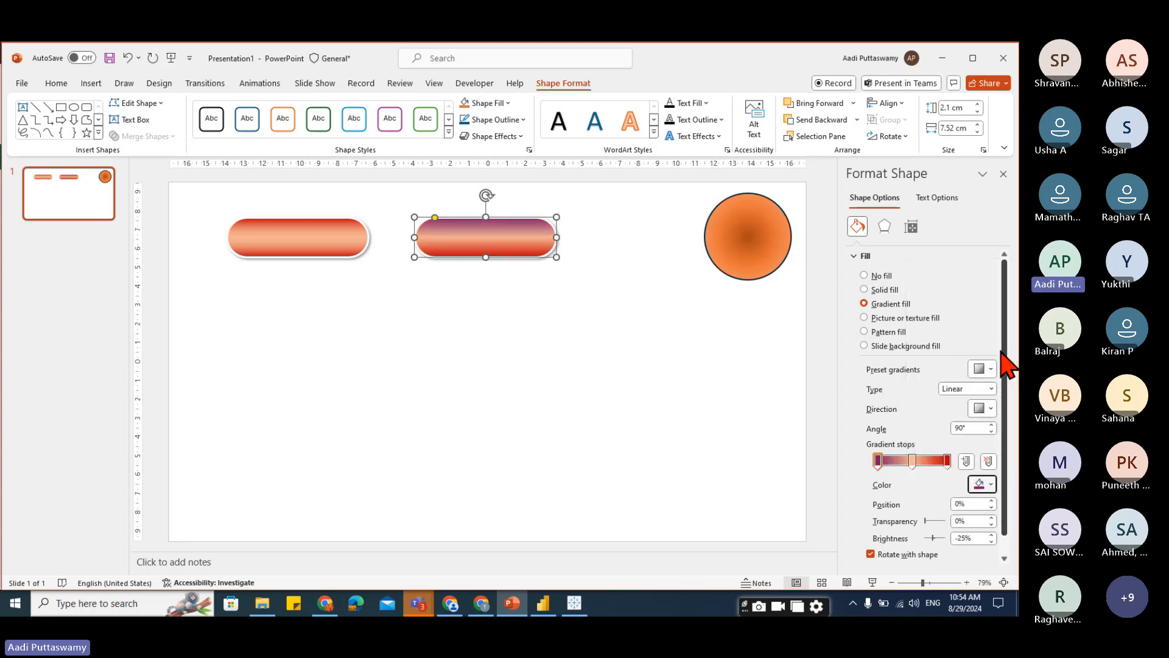
Set the copy's last gradient stop to another dark theme colour.
click(947, 461)
click(989, 487)
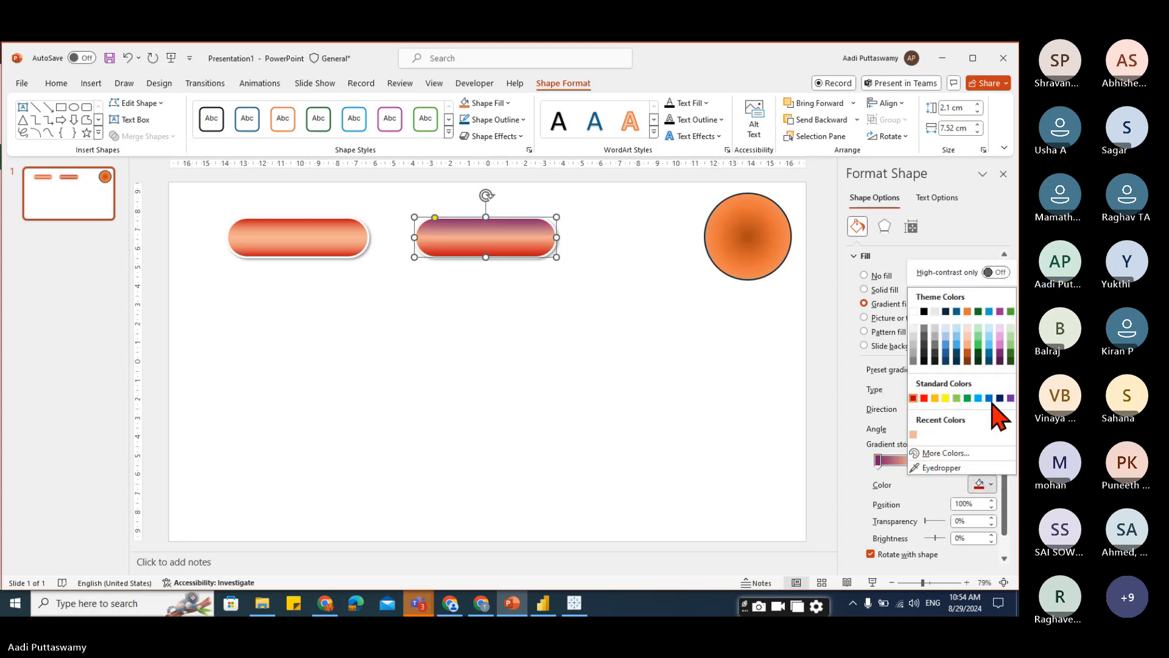
click(1010, 365)
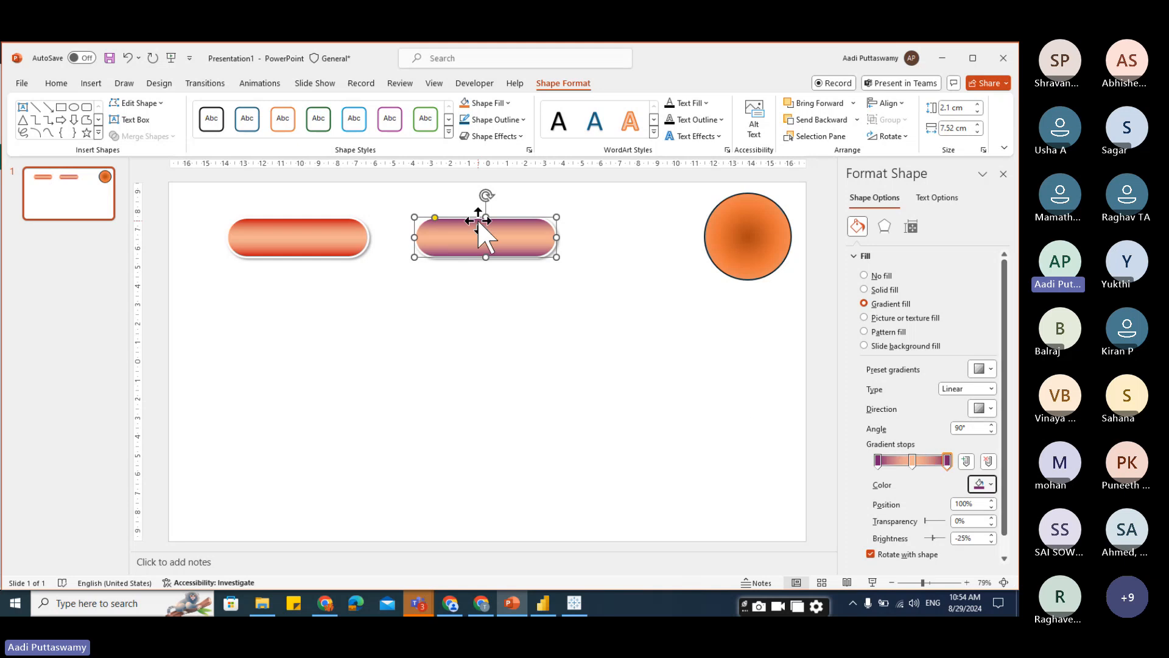
Set the copy's middle gradient stop to a light purple theme colour.
click(912, 461)
click(990, 484)
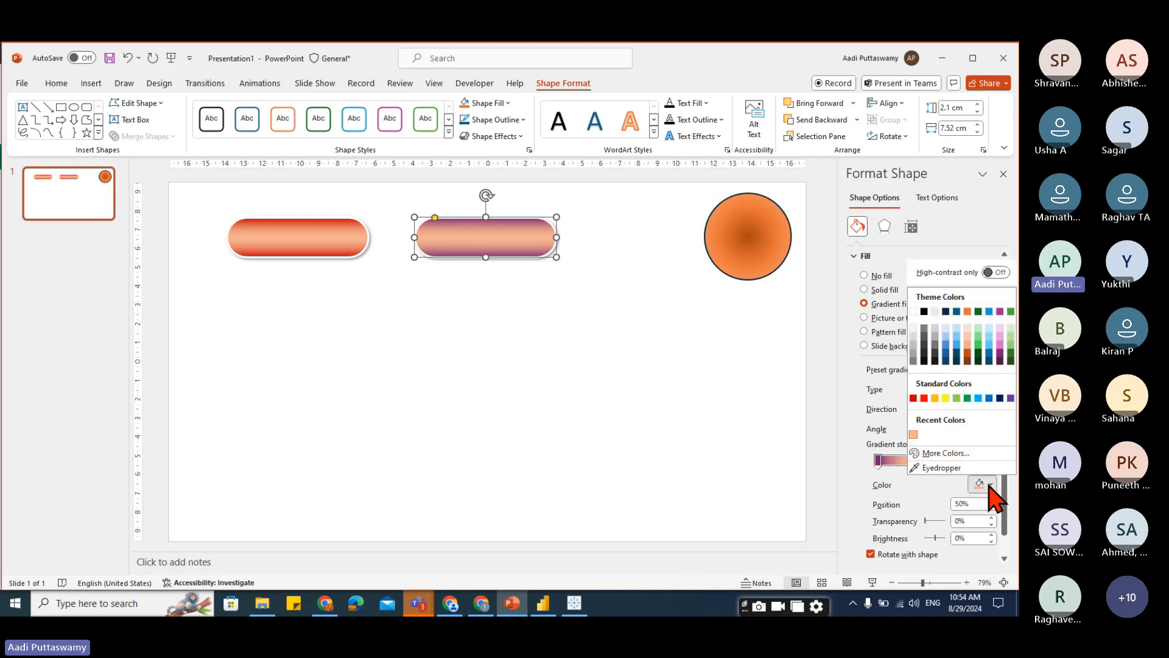
click(999, 330)
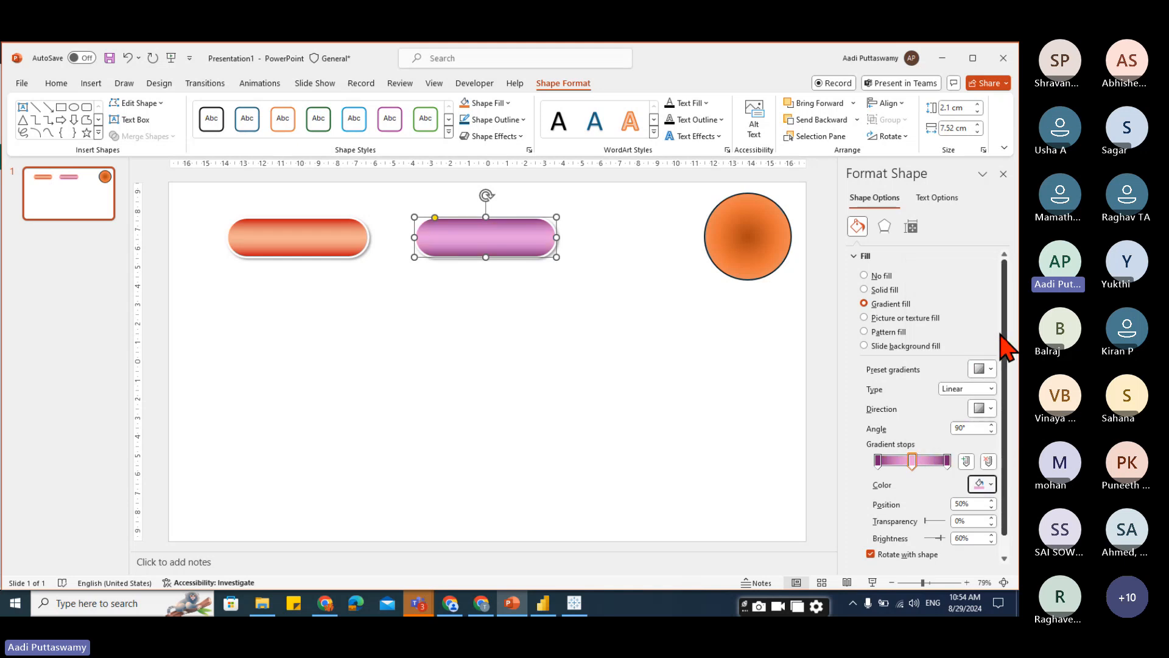
click(558, 444)
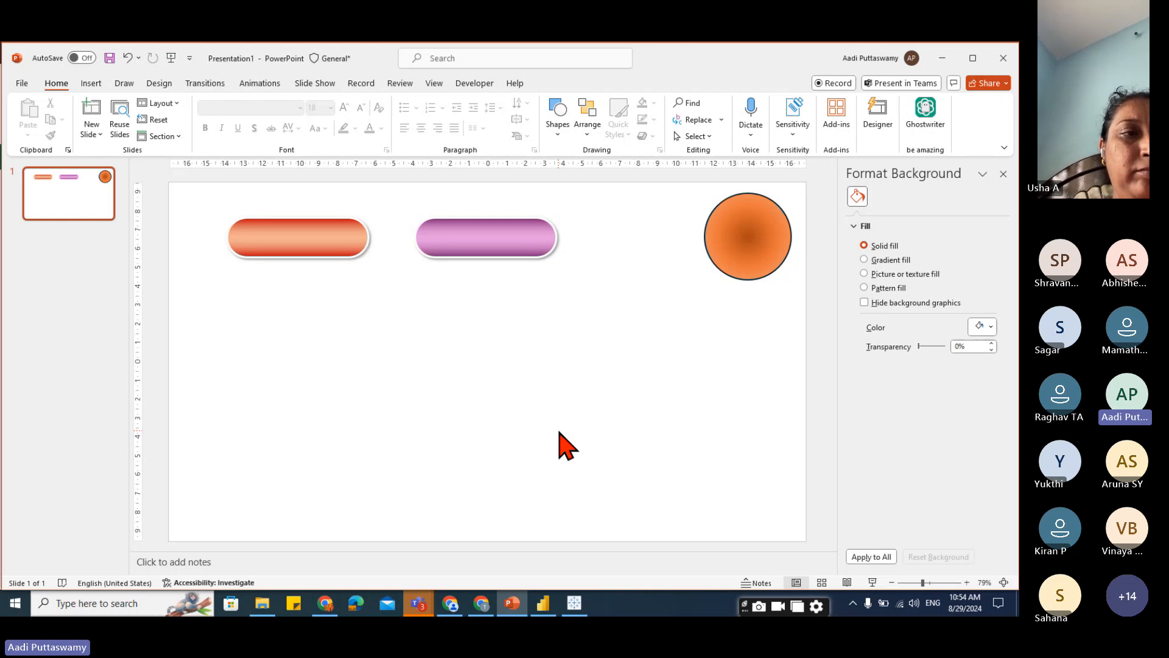
Switch to Tableau, create a new dashboard and place an Image object on it.
click(574, 603)
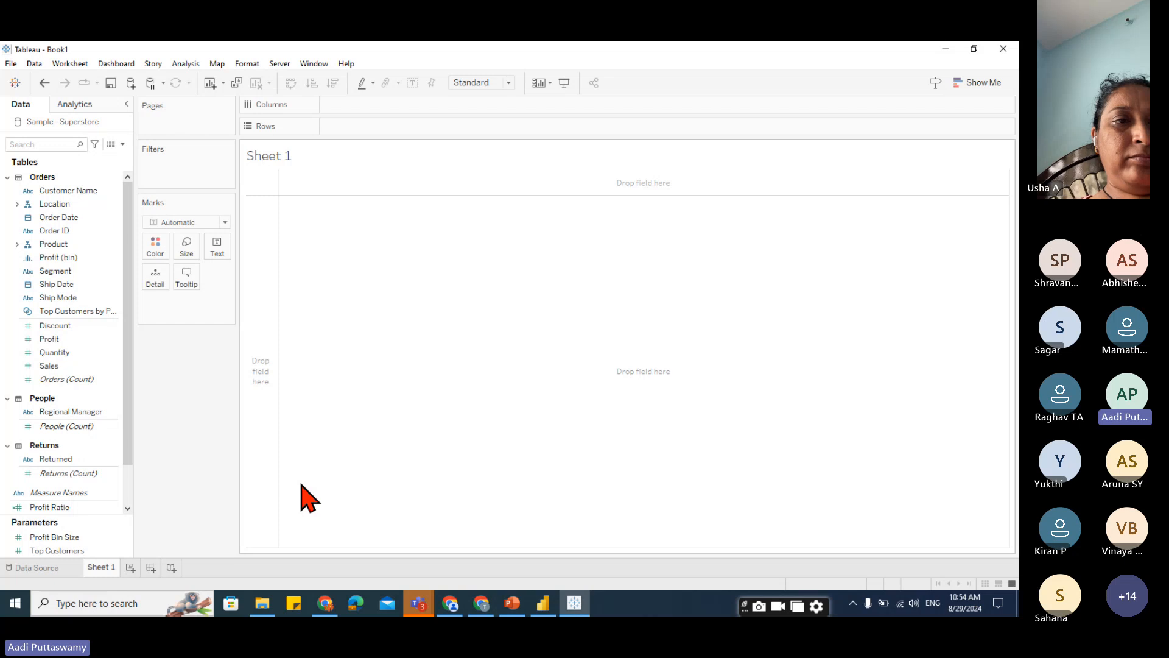
click(152, 567)
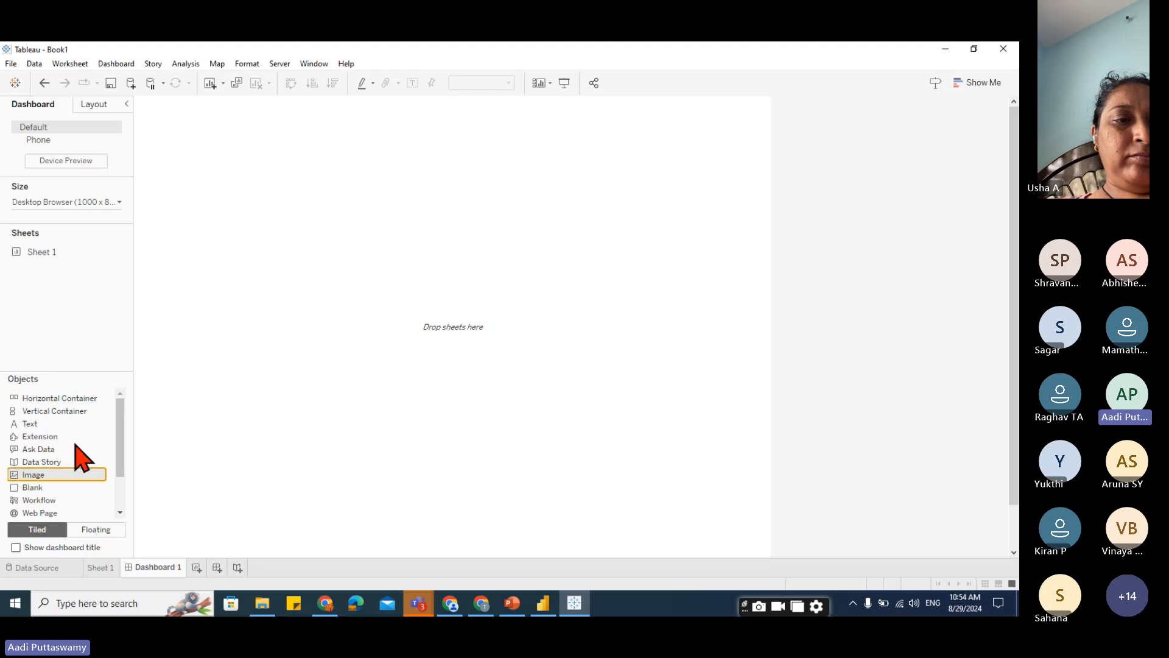
drag(79, 454, 203, 149)
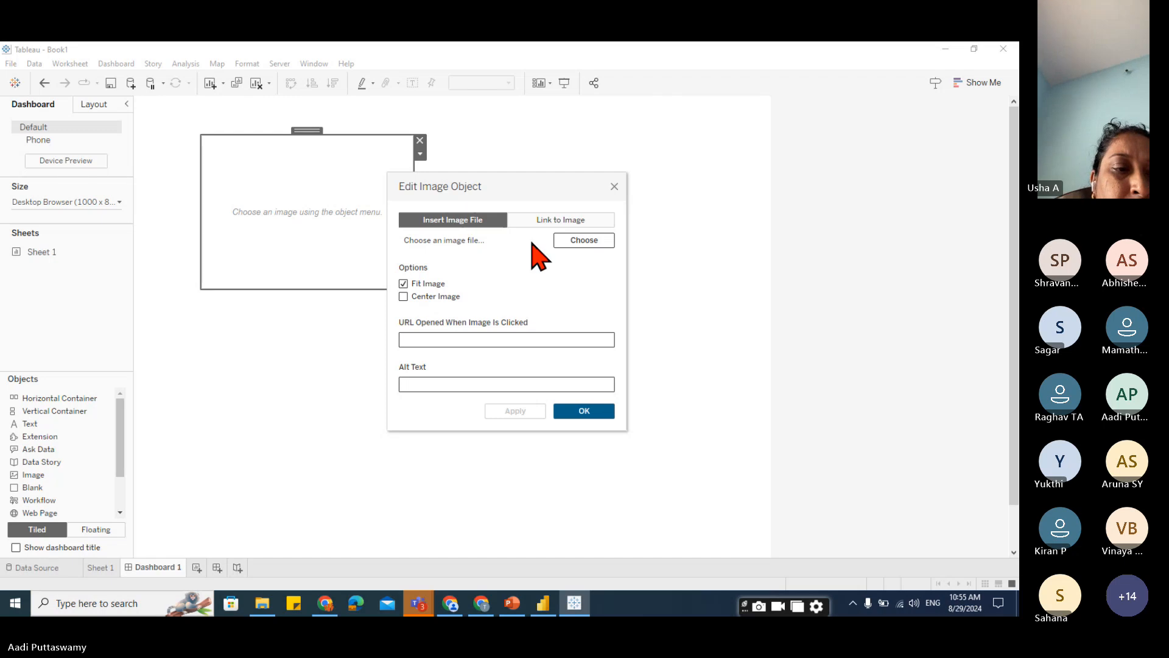
Insert button 02.png from Downloads into the image object and shrink the object to fit the button.
click(566, 241)
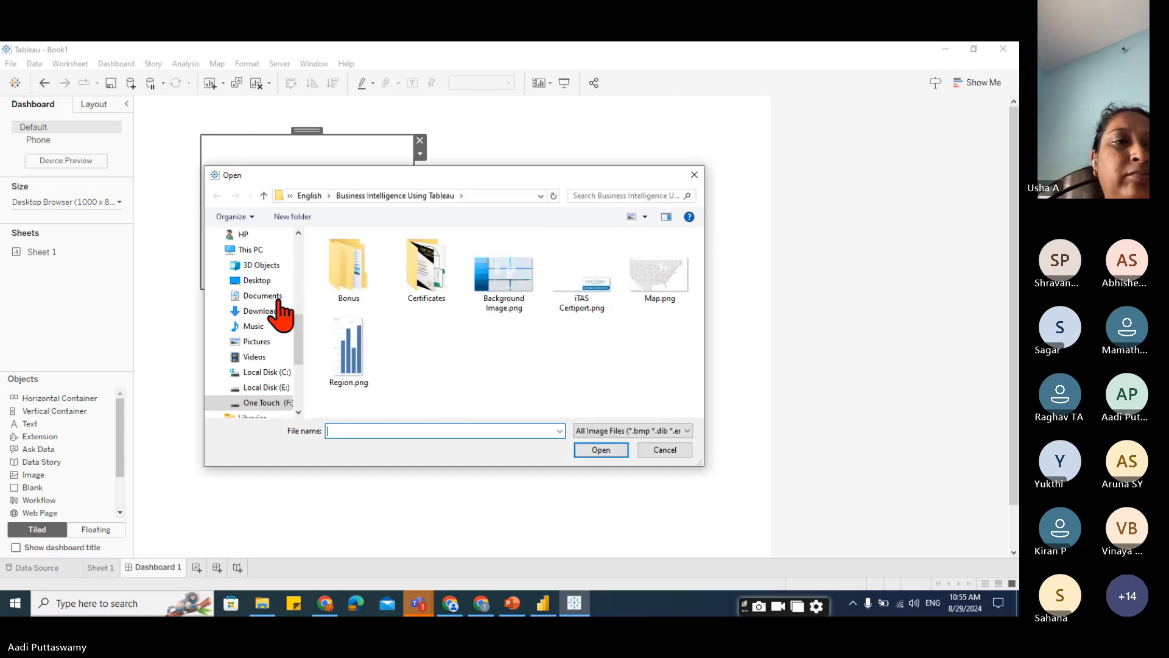
scroll(280, 305, up, 5)
scroll(280, 286, up, 2)
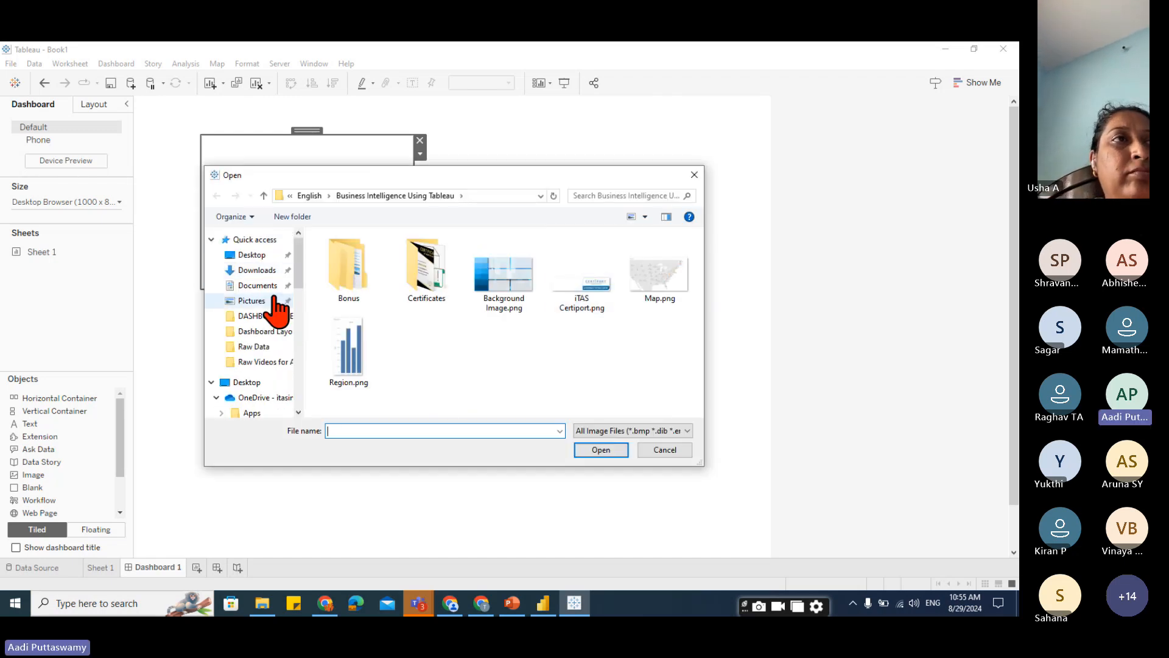
click(268, 270)
click(351, 300)
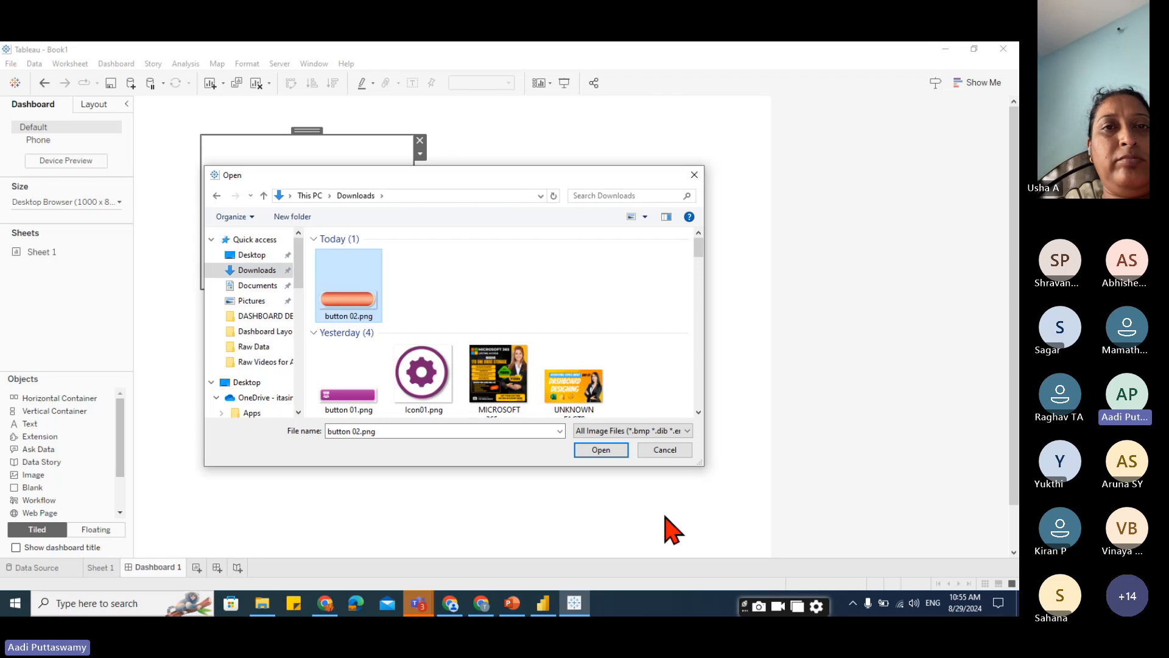
click(601, 450)
click(582, 411)
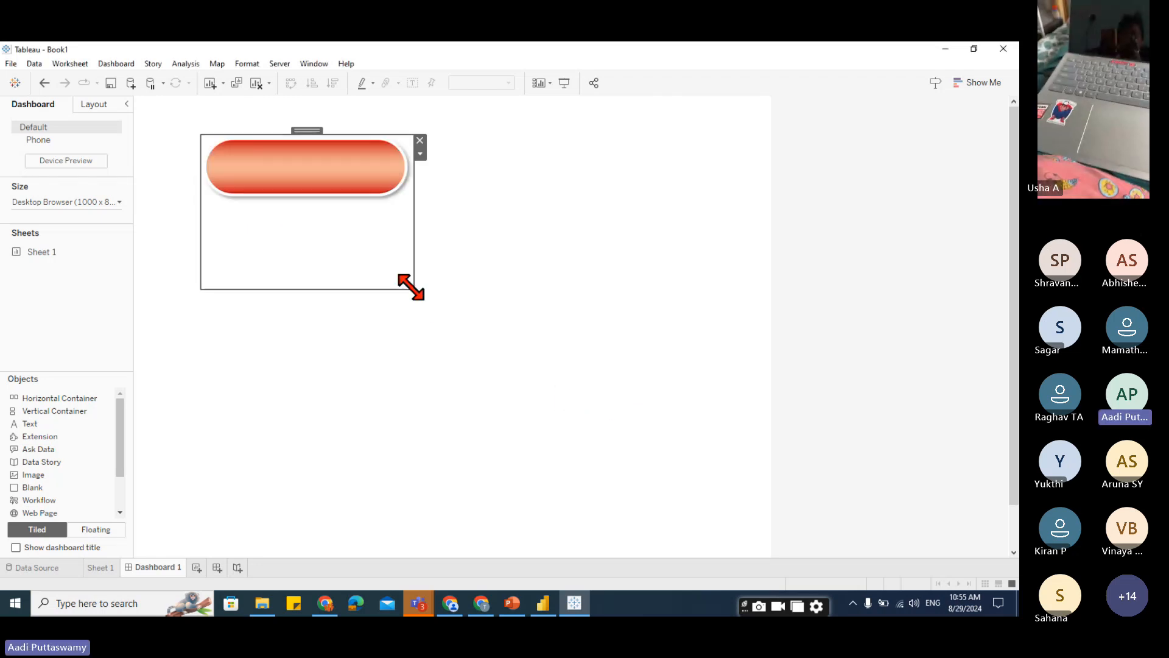
drag(413, 288, 298, 166)
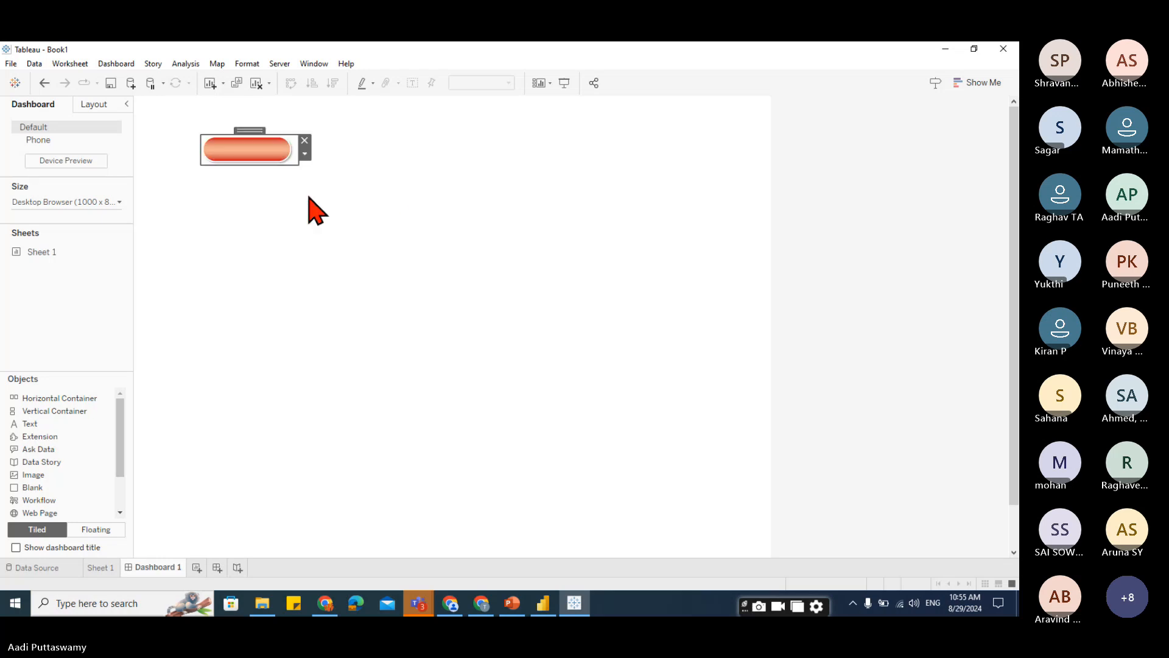
drag(250, 130, 229, 156)
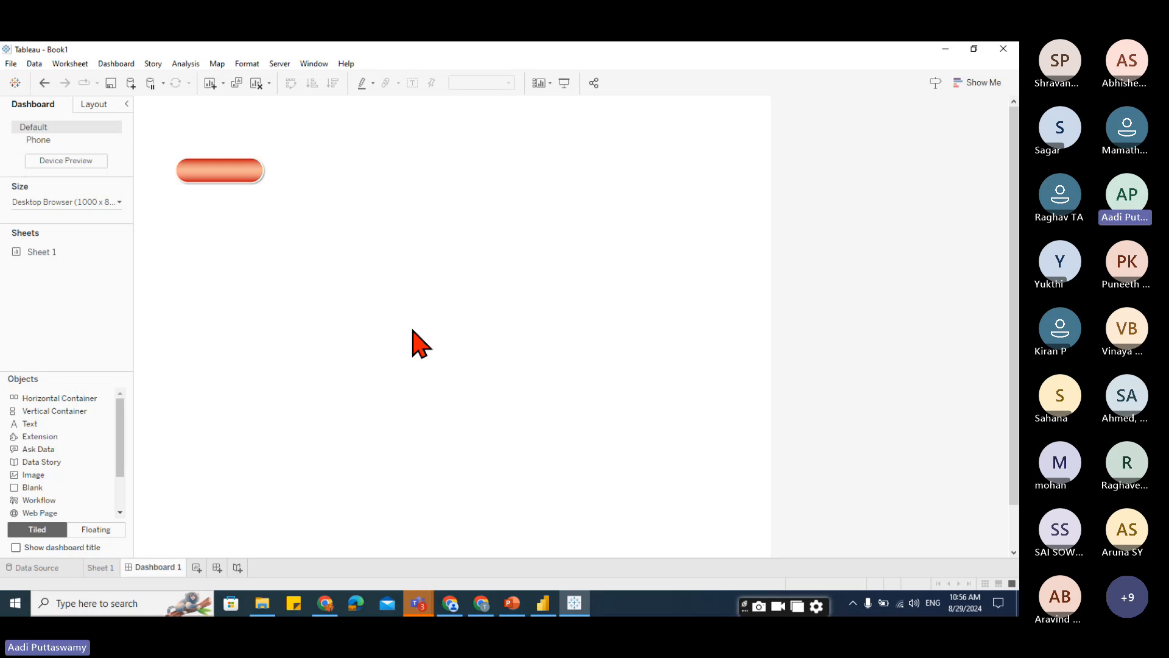
Switch to PowerPoint and move the circle to the middle of the slide below the pills.
key(alt+Tab)
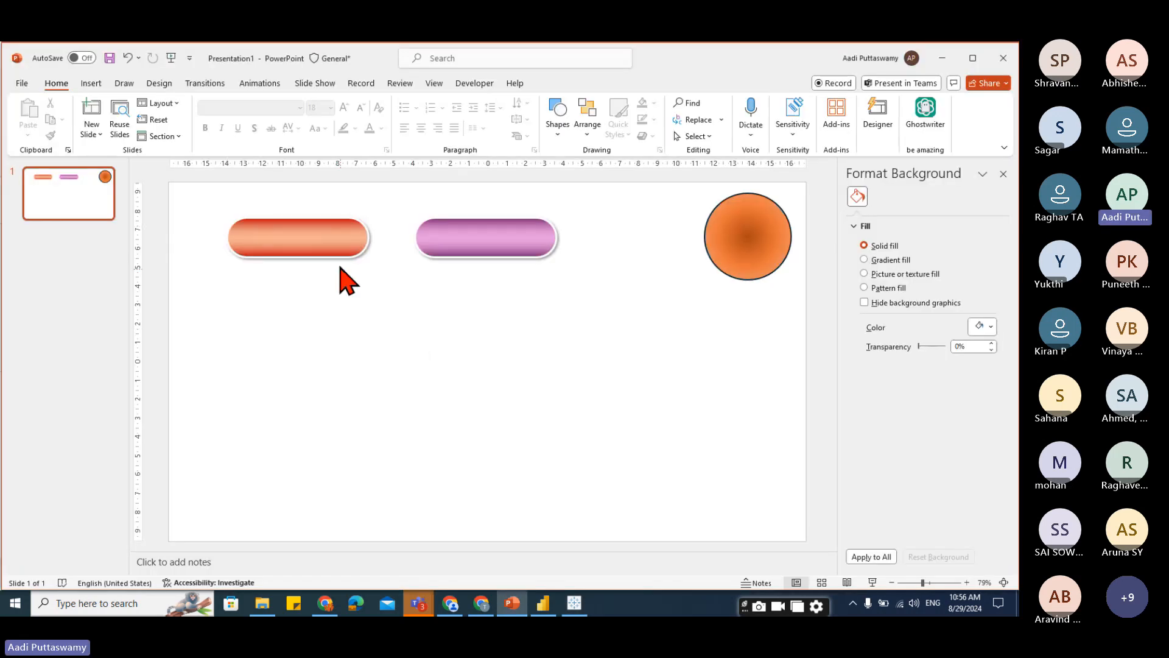
click(344, 261)
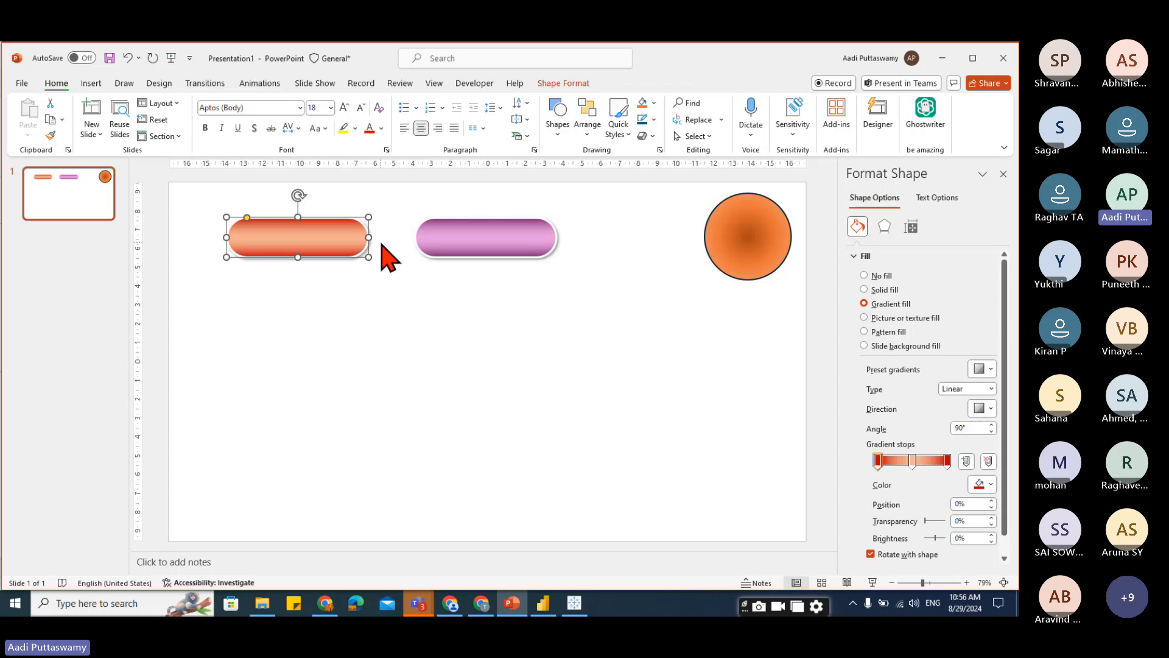
drag(733, 231, 487, 350)
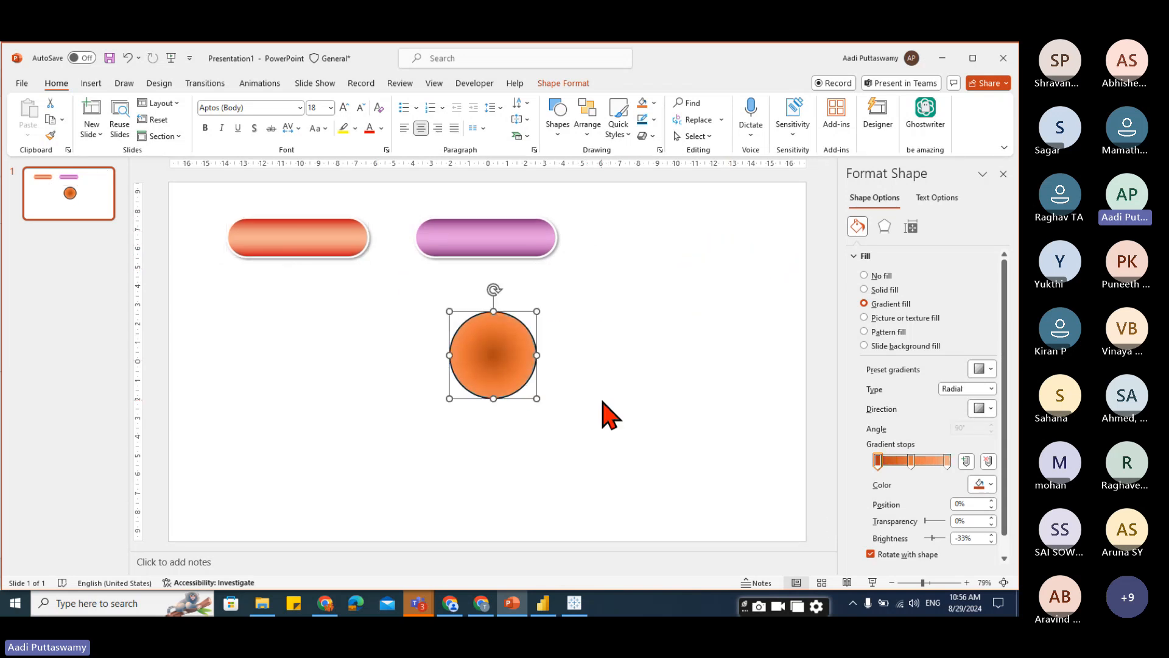
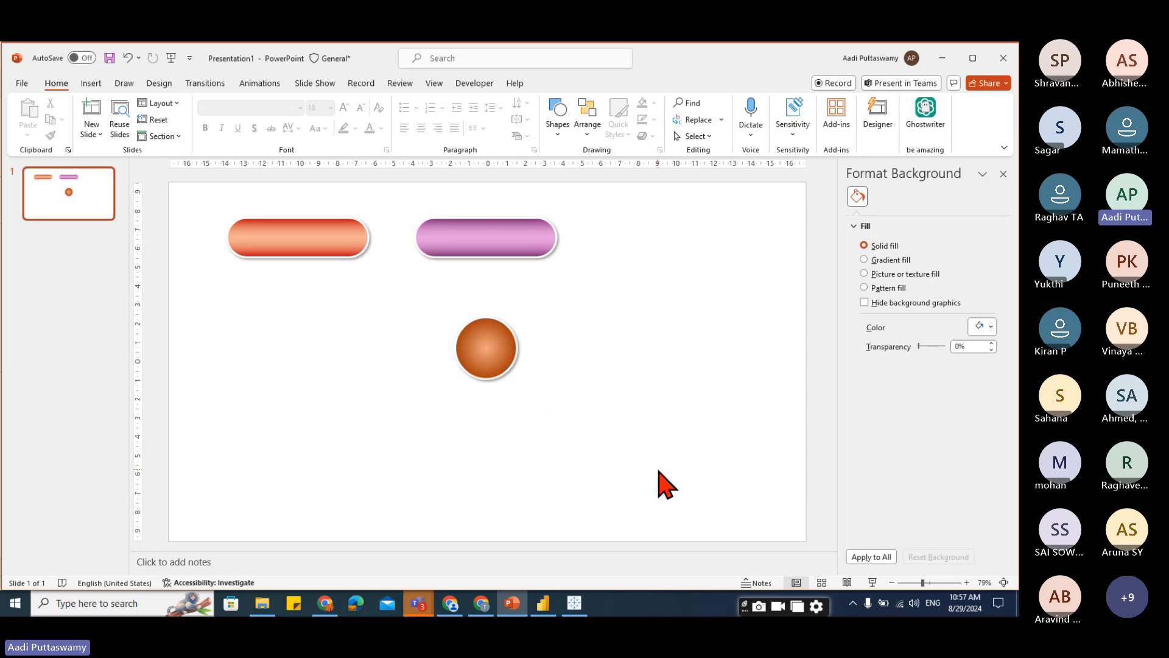
Search the stock icons for "home" and insert the house icon.
click(92, 85)
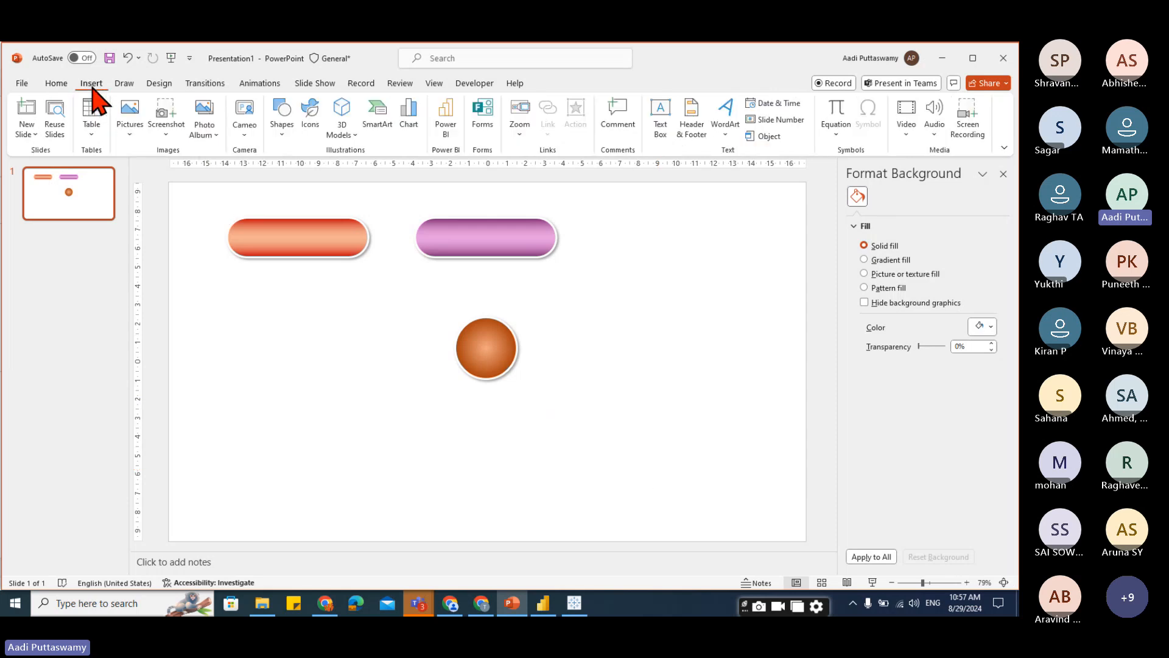
click(315, 118)
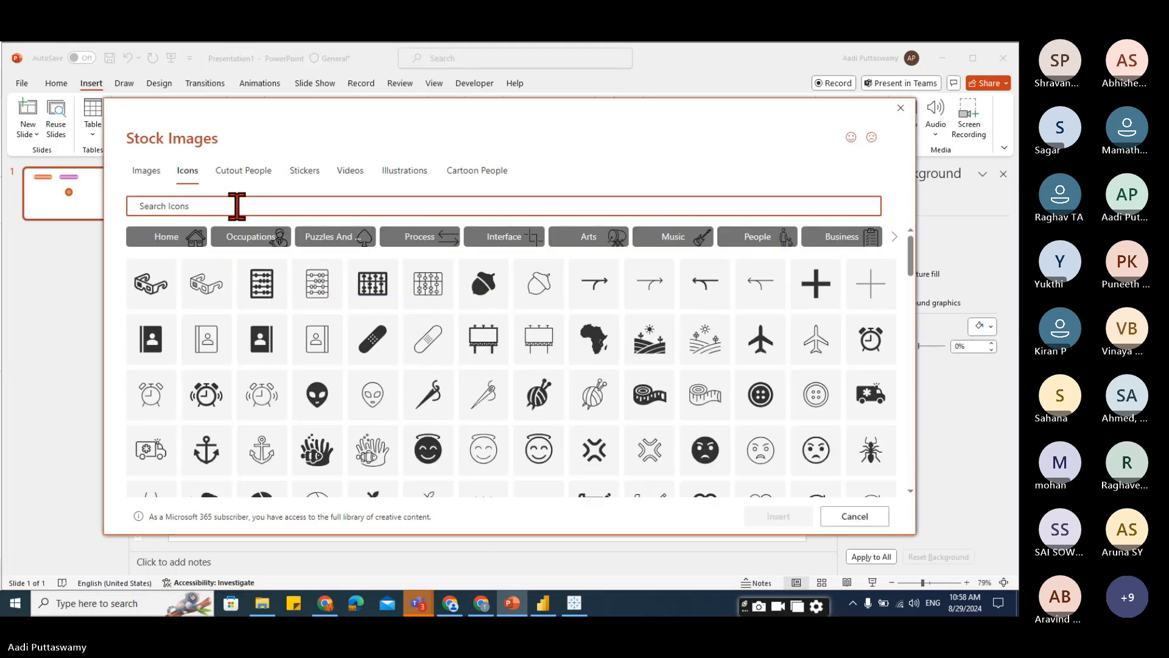
text(me)
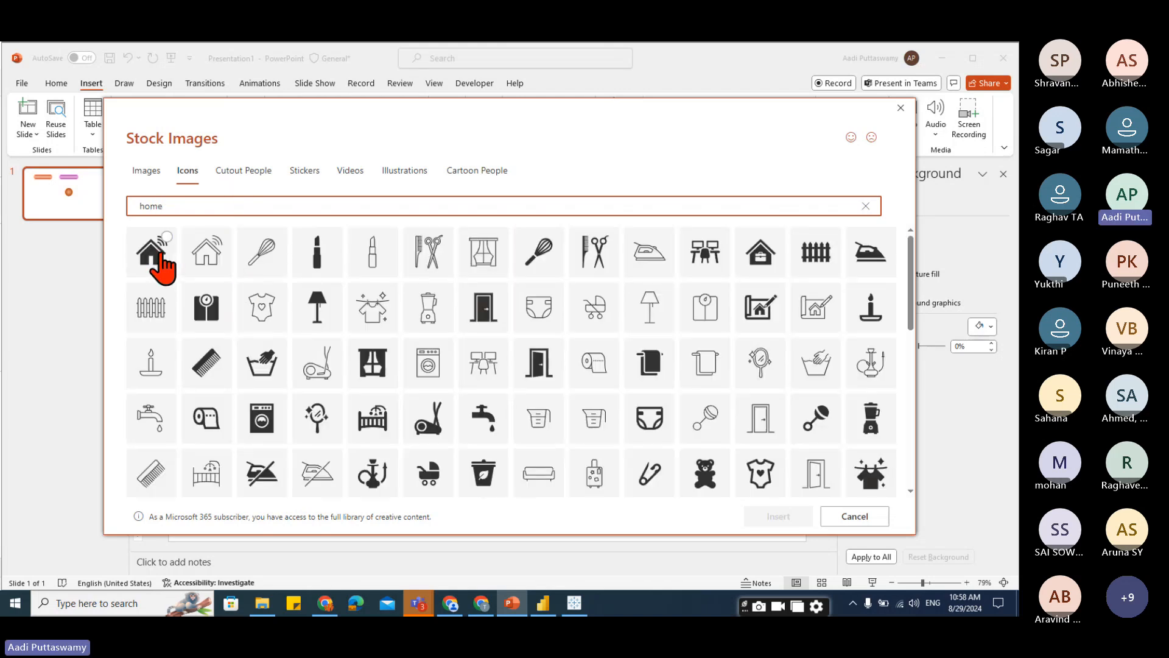
click(705, 473)
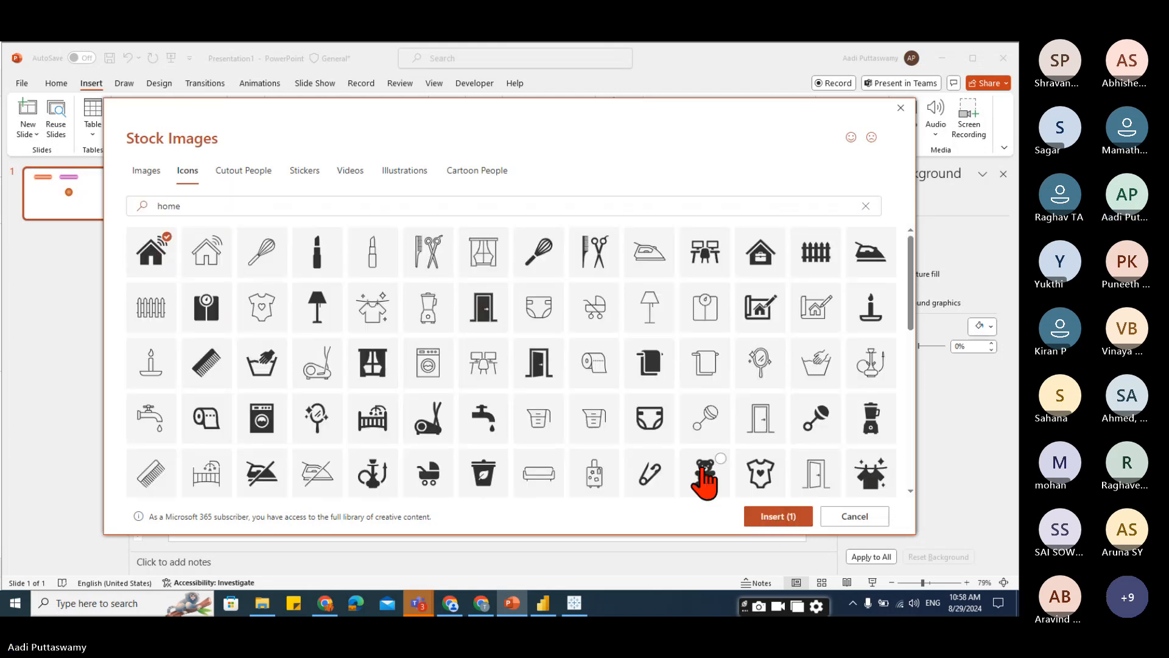
click(777, 517)
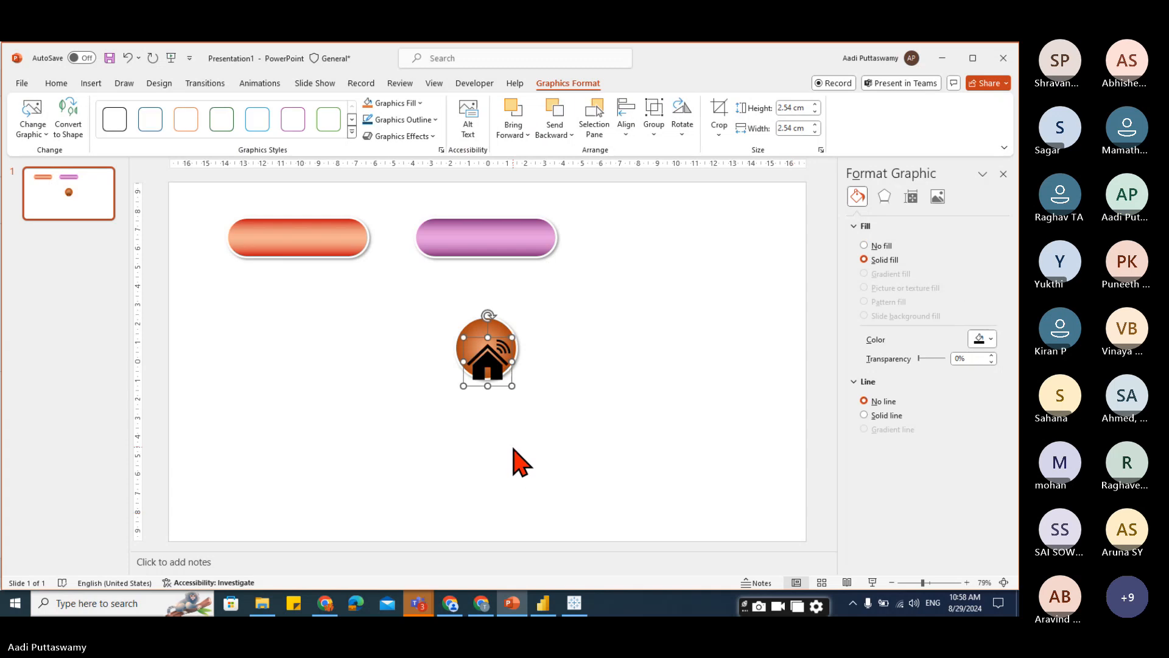
Place the home icon on the orange circle and fill it white.
drag(483, 365, 484, 332)
click(512, 396)
click(487, 365)
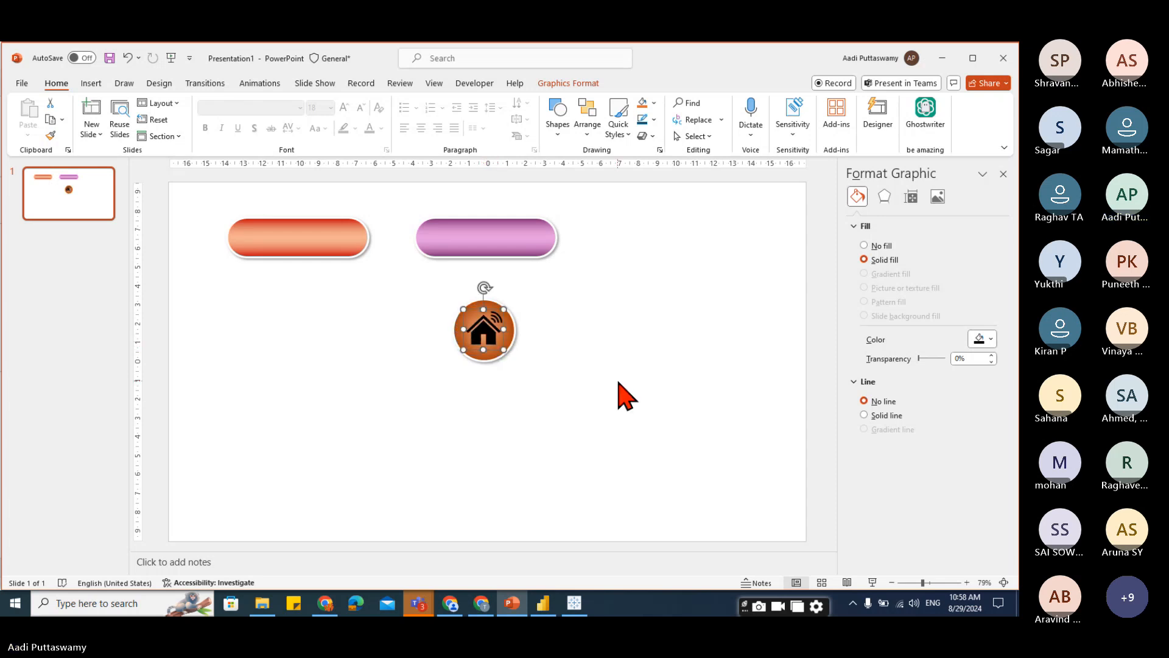
click(570, 83)
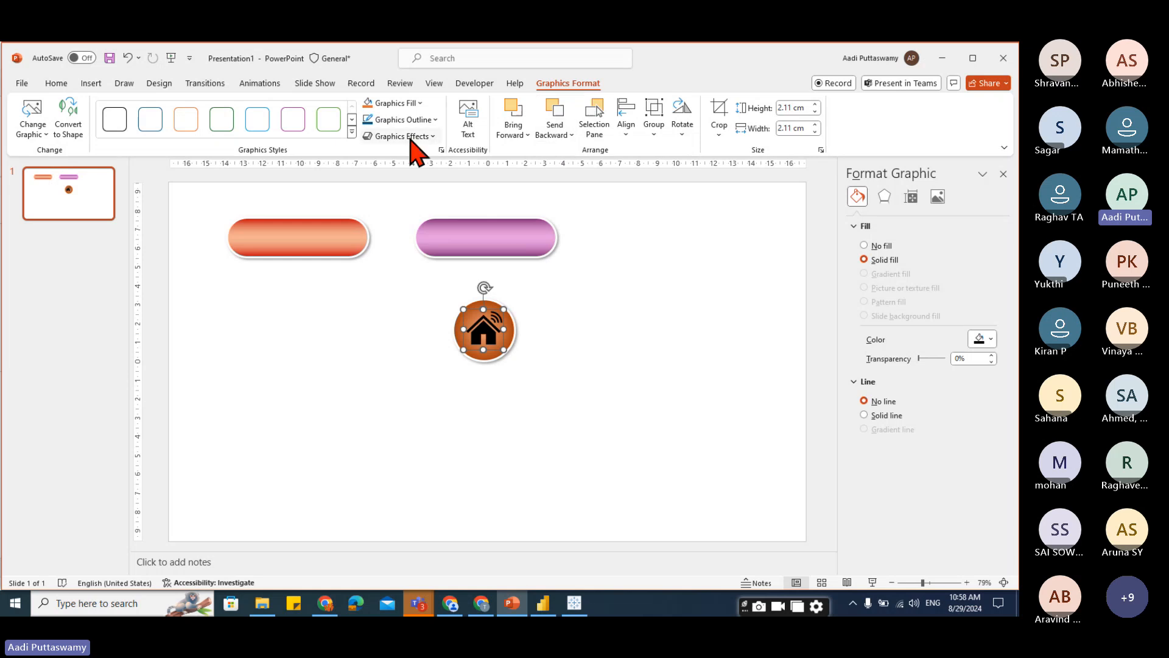
click(416, 104)
click(367, 164)
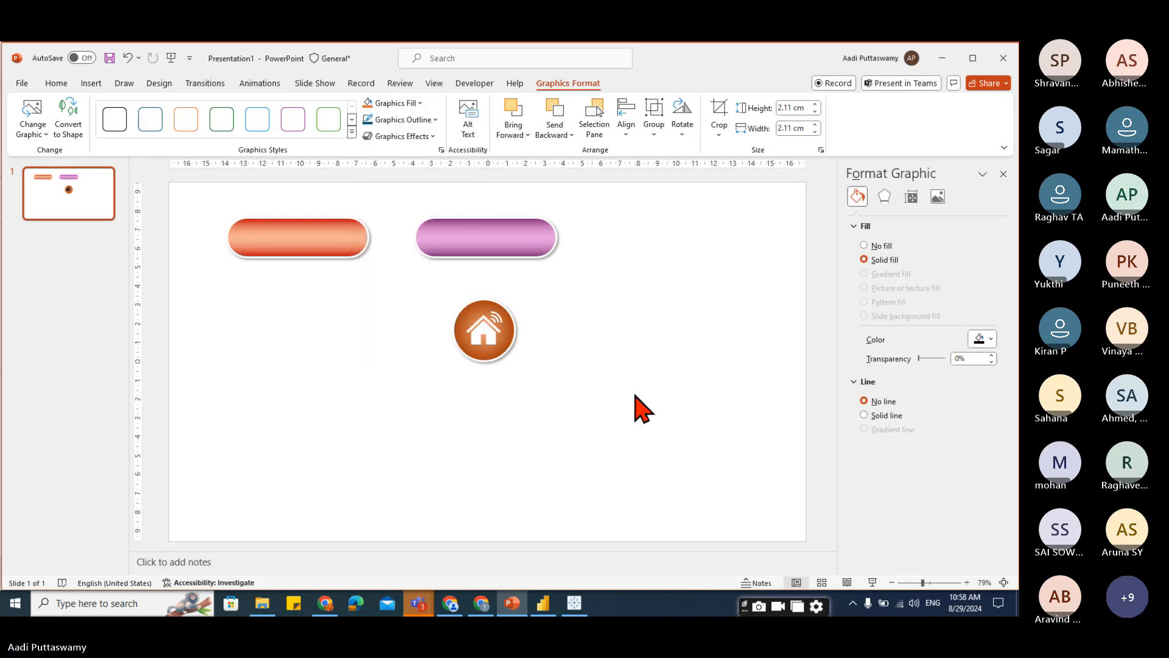
click(653, 433)
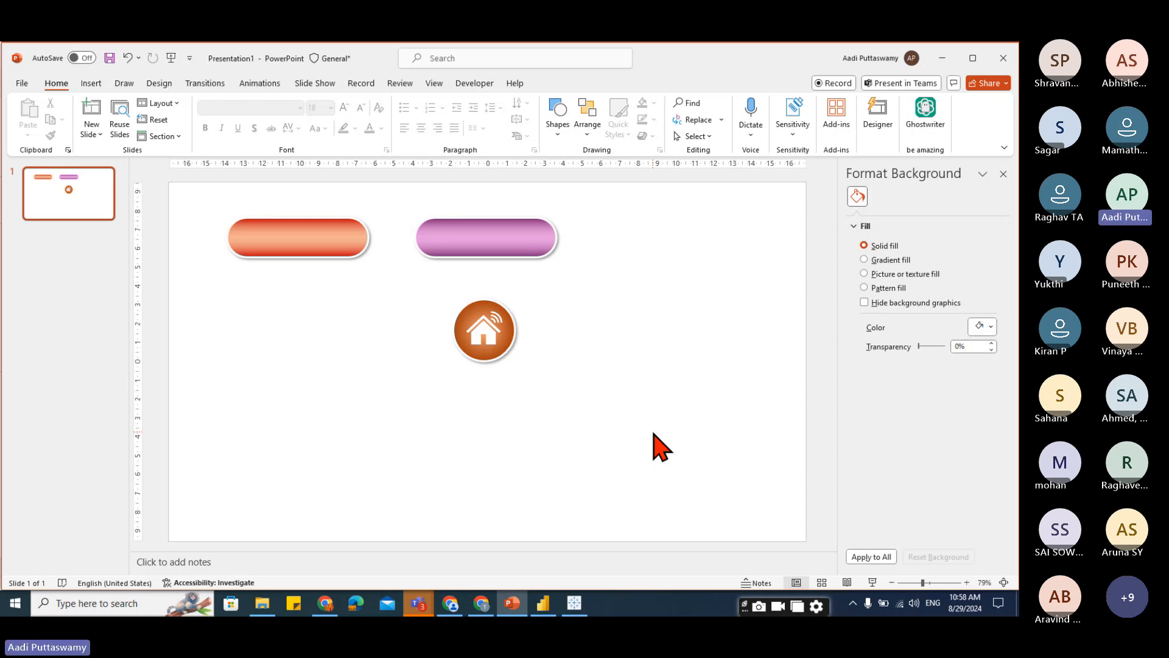
Duplicate the circle with its home icon into a row of four circle buttons.
drag(418, 284, 556, 425)
drag(484, 331, 330, 339)
drag(341, 341, 473, 341)
click(584, 478)
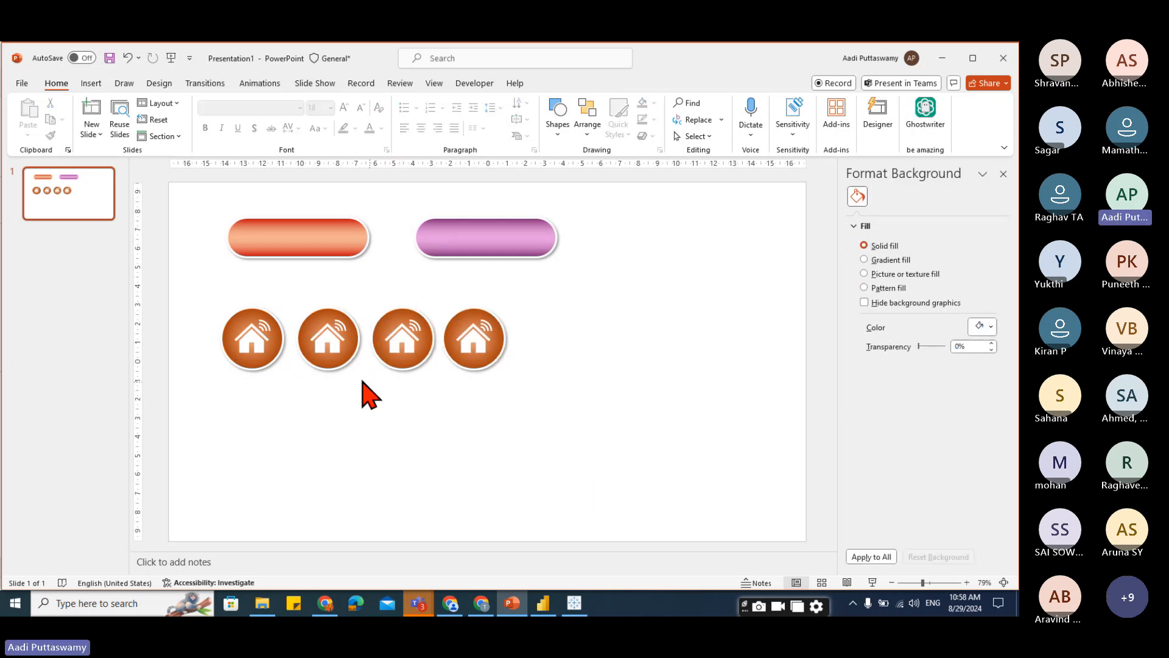
Delete the home icons from the second, third and fourth circles.
click(338, 350)
click(336, 347)
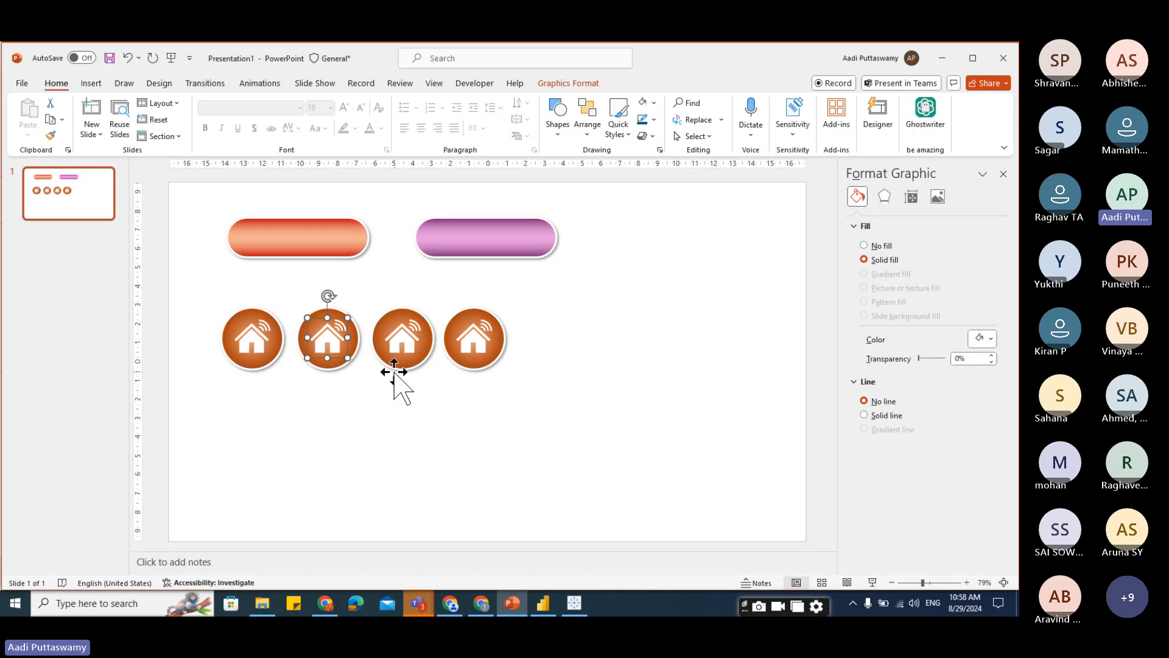
key(Delete)
click(404, 335)
key(Delete)
click(474, 341)
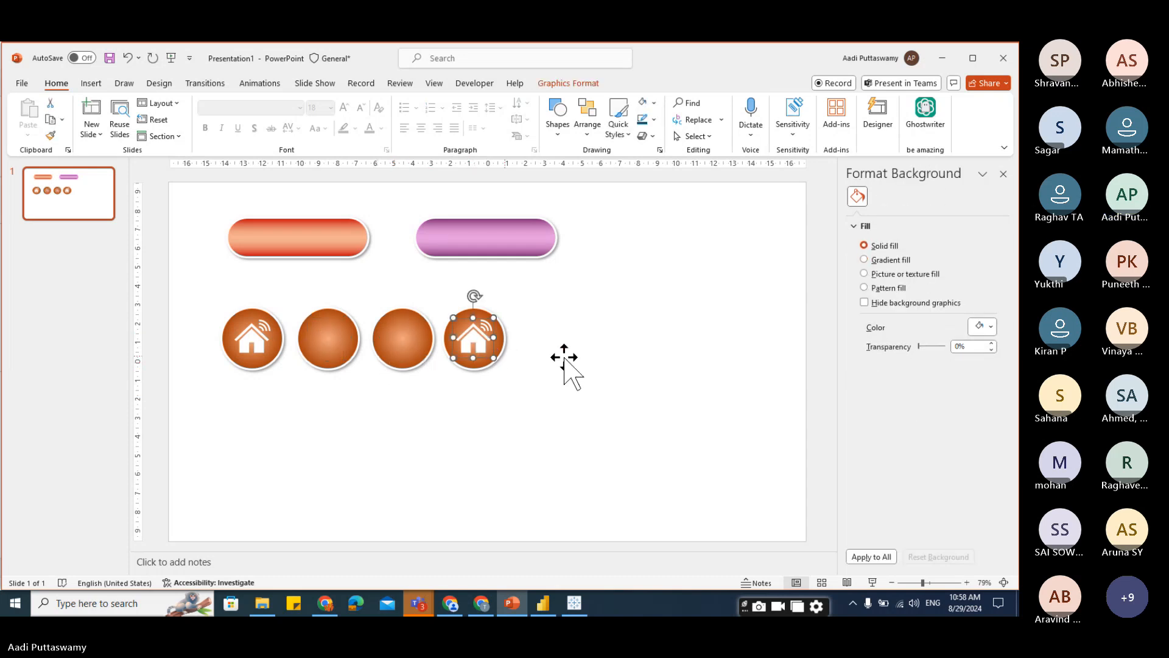
key(Delete)
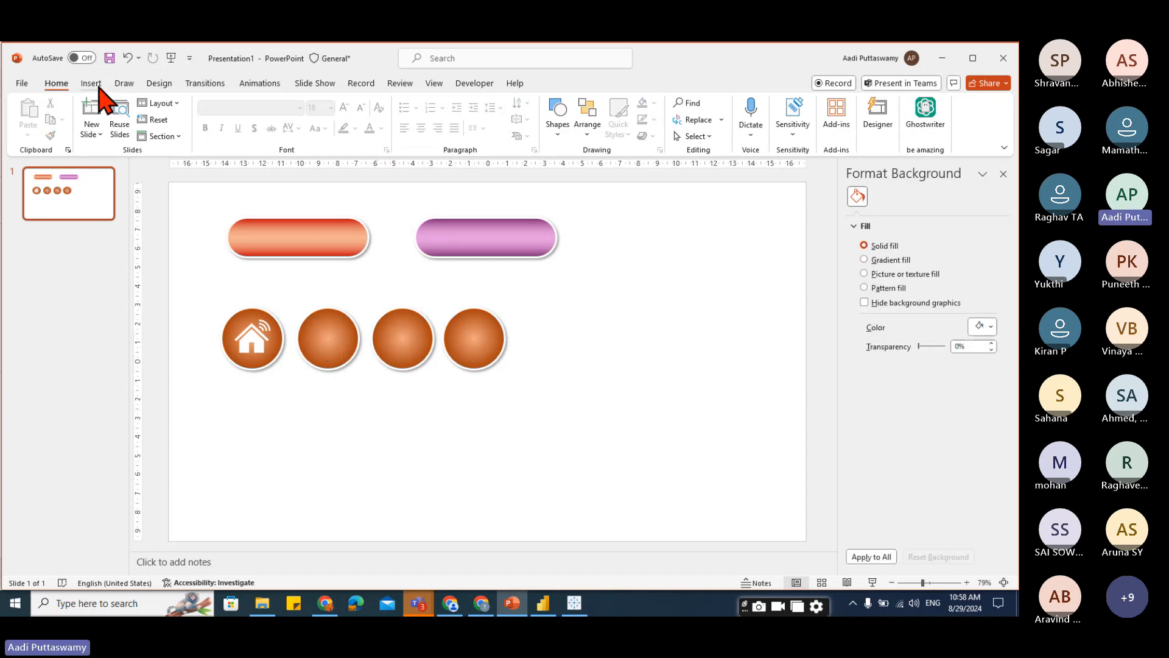
Search the stock icons for "analytics" and insert a line chart icon and an hourglass icon.
click(90, 83)
click(316, 125)
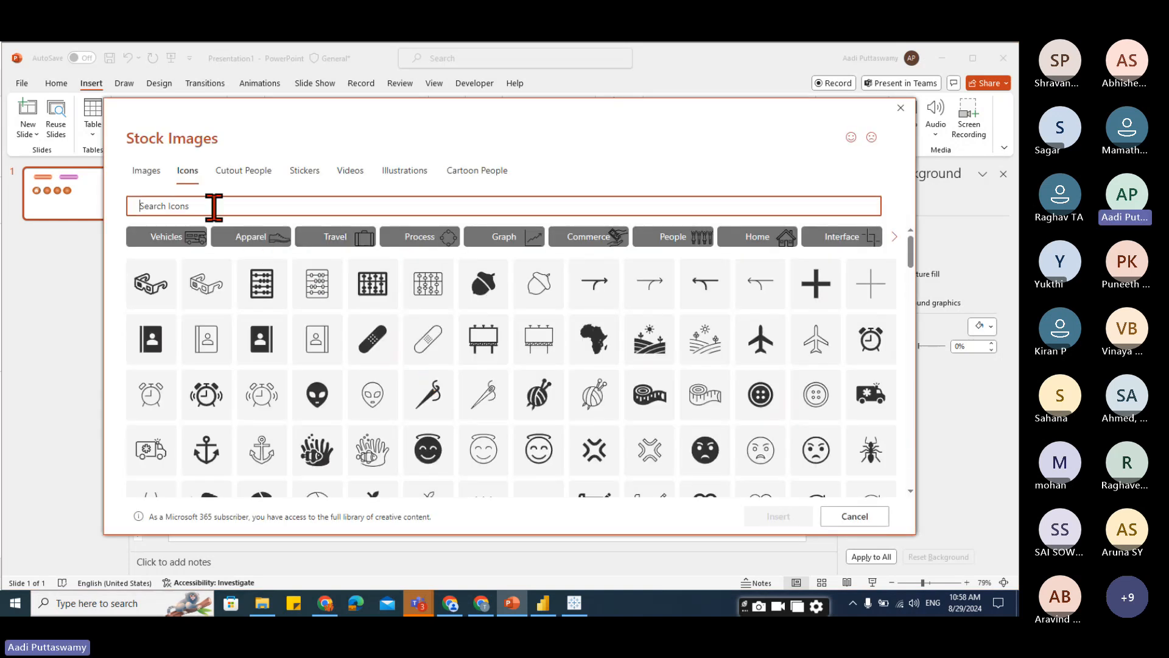
text(nal)
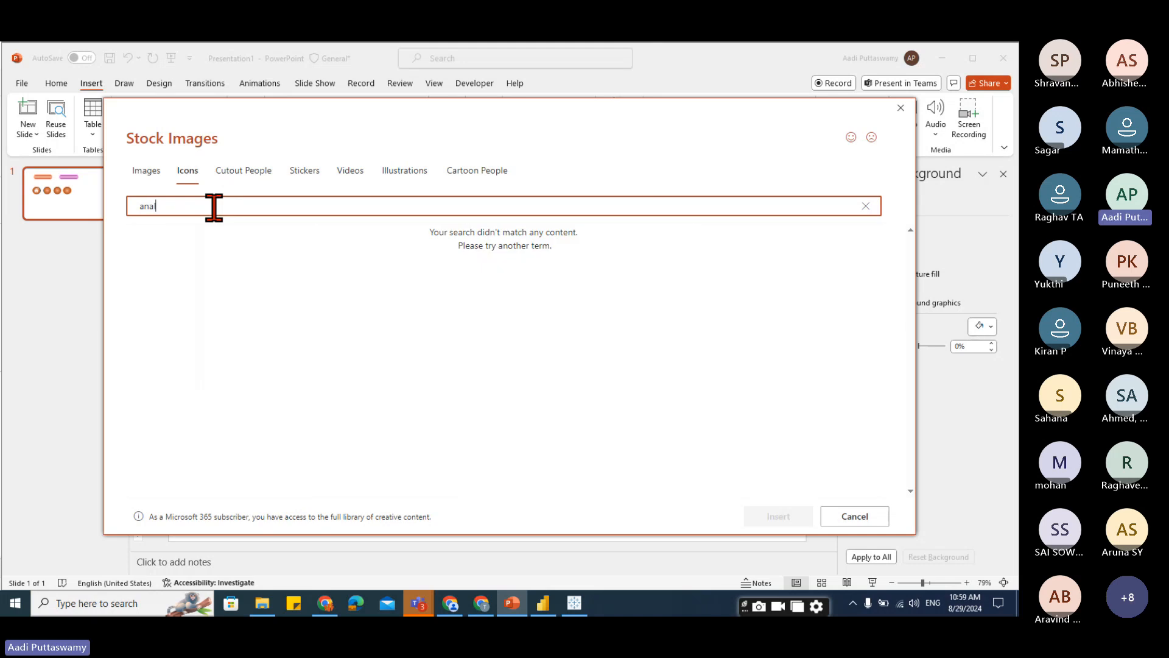
text(ytics)
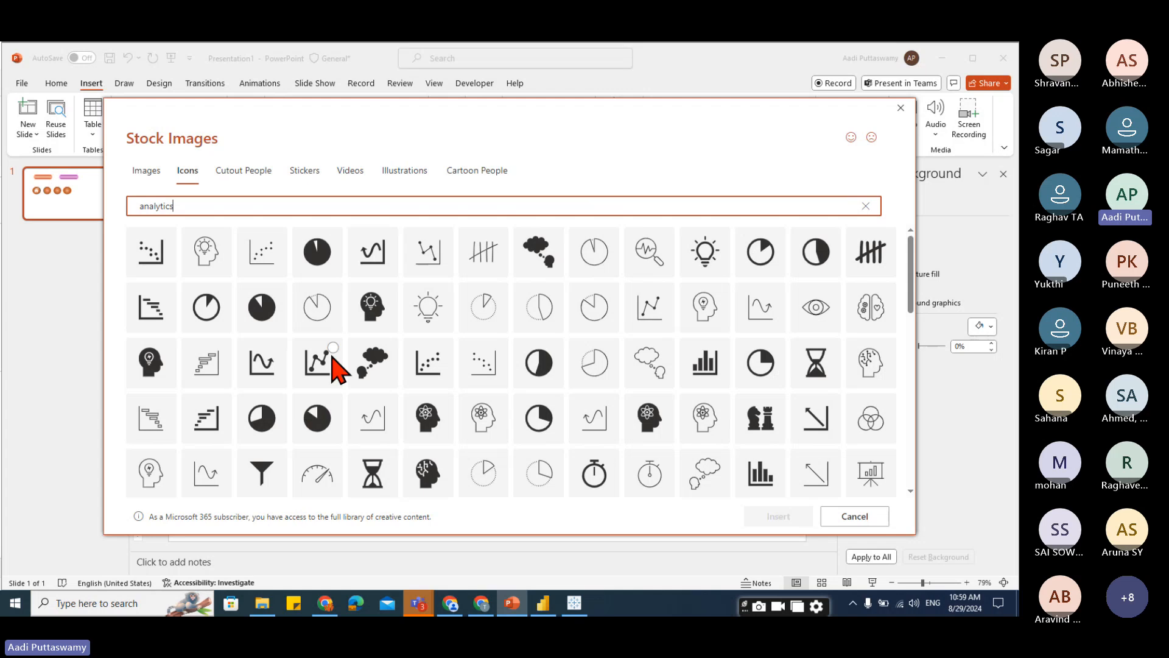
click(328, 356)
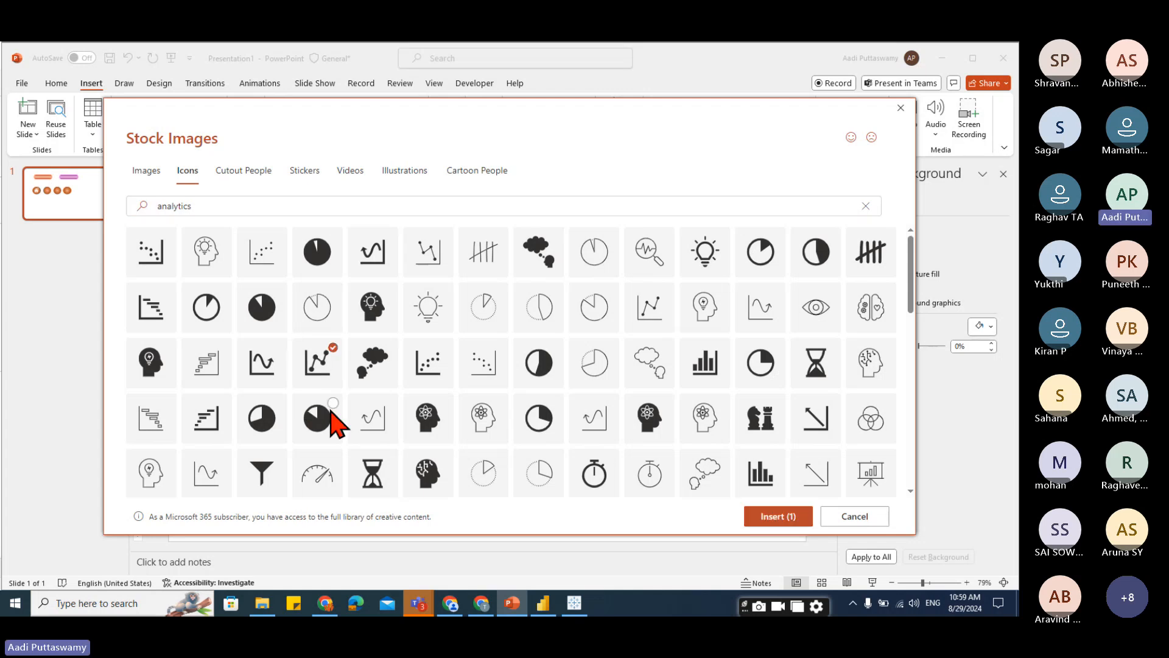
scroll(791, 417, down, 2)
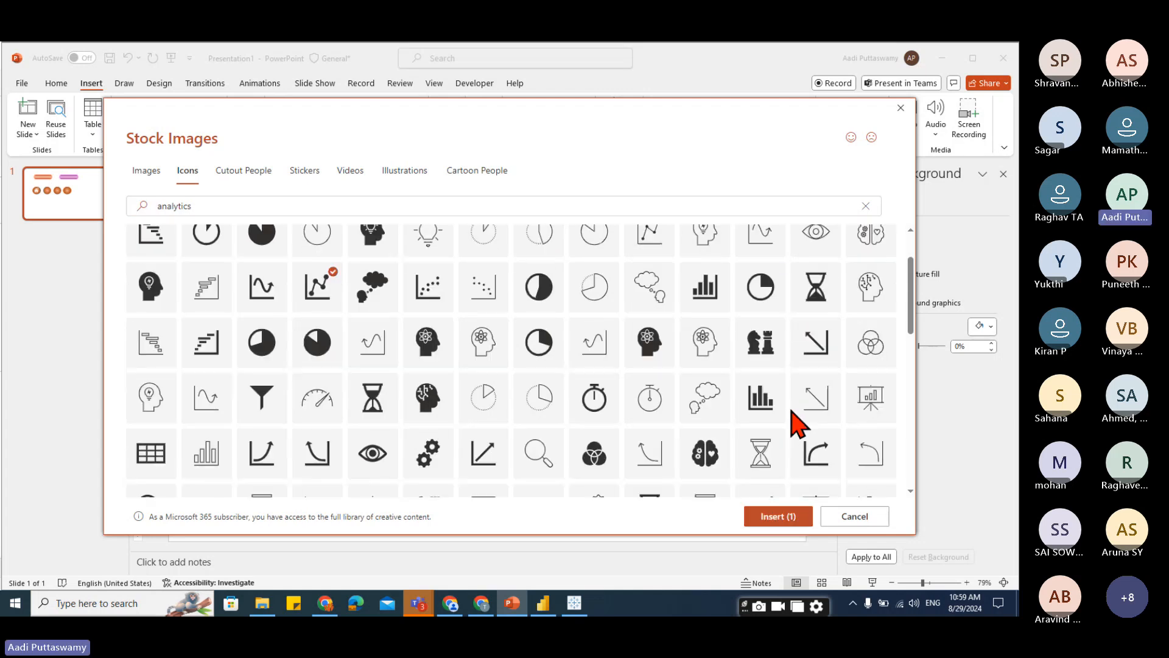
scroll(598, 439, down, 1)
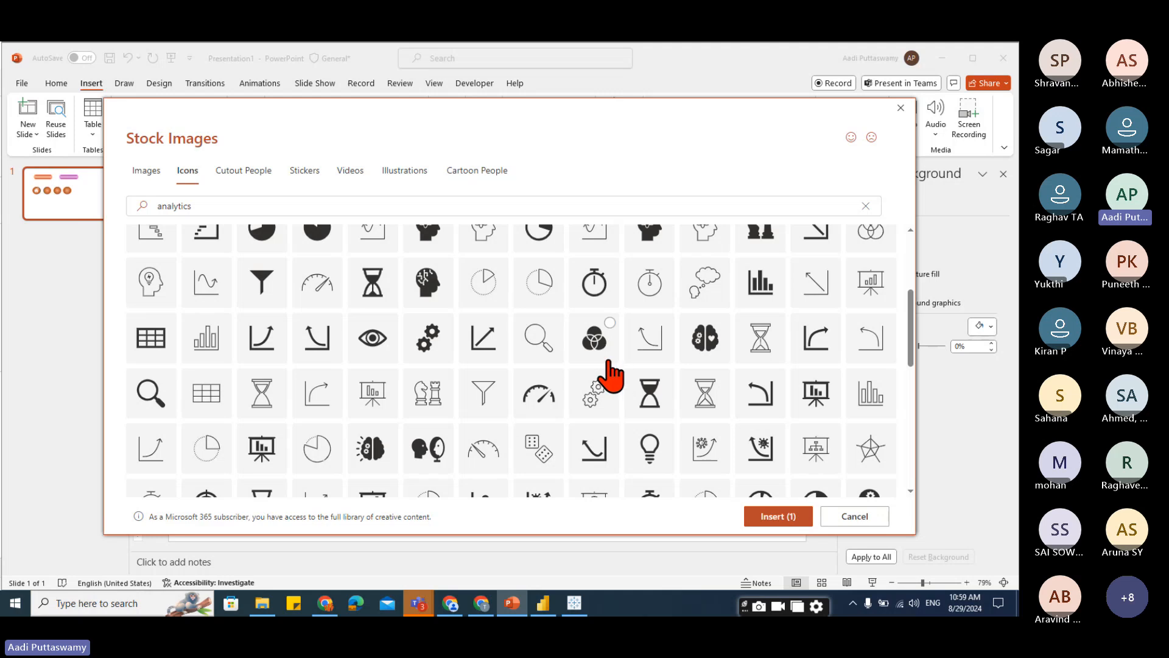
click(667, 386)
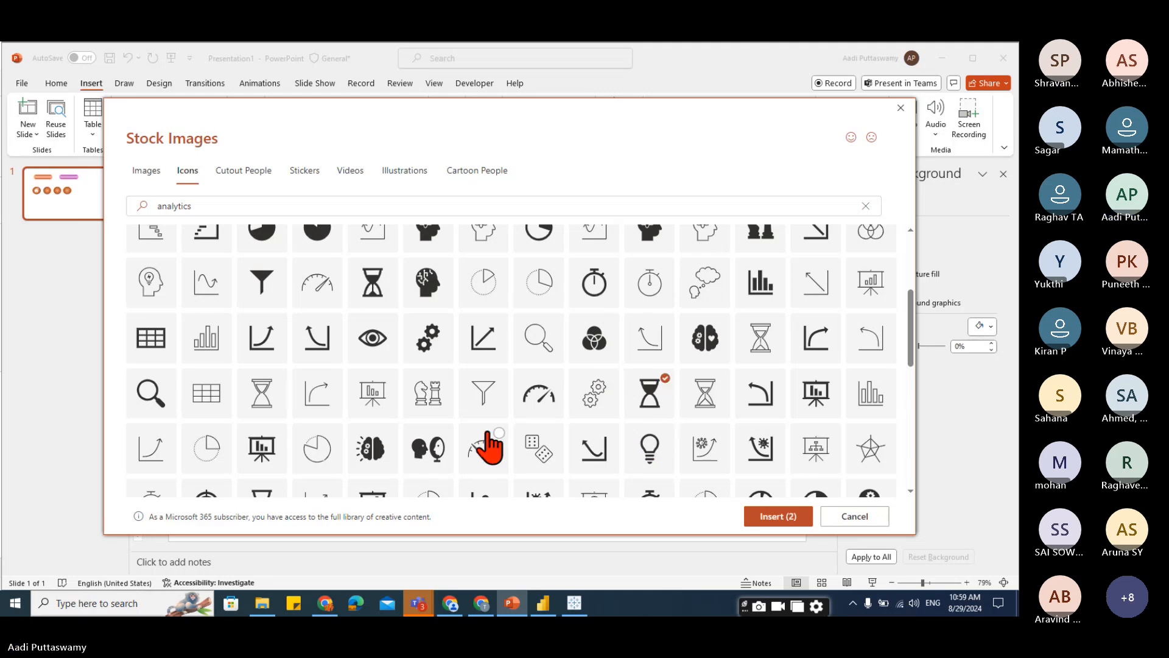
click(769, 516)
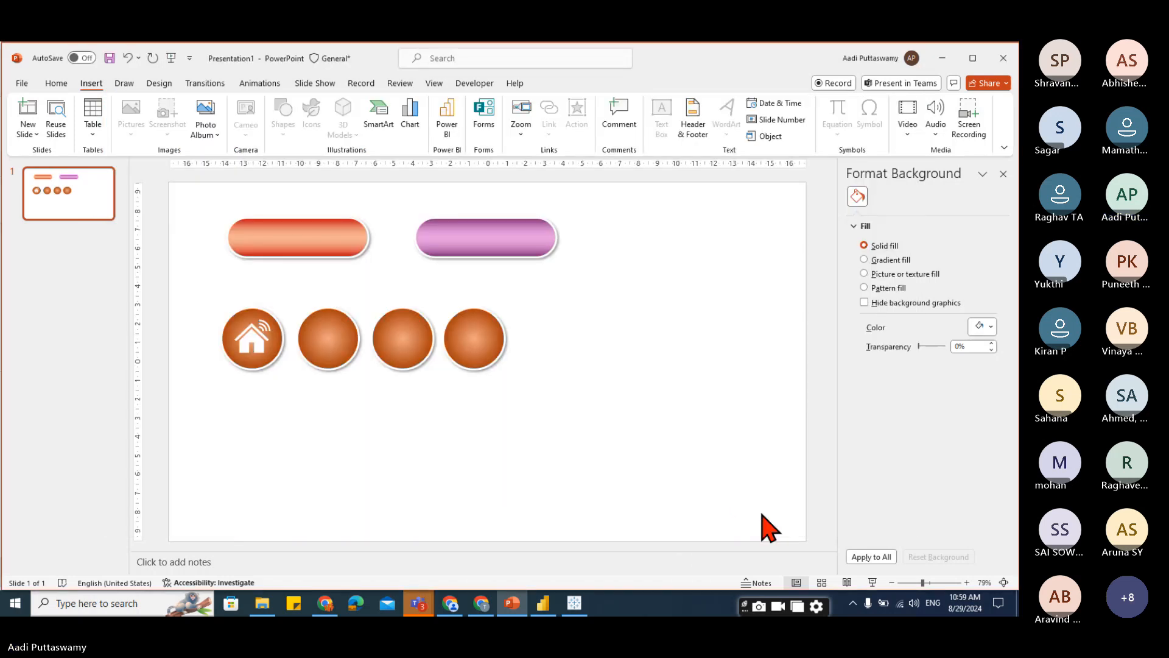
Fill both new icons white and place the hourglass, shrunk to about 1.77 cm, on the second circle.
drag(514, 364, 606, 320)
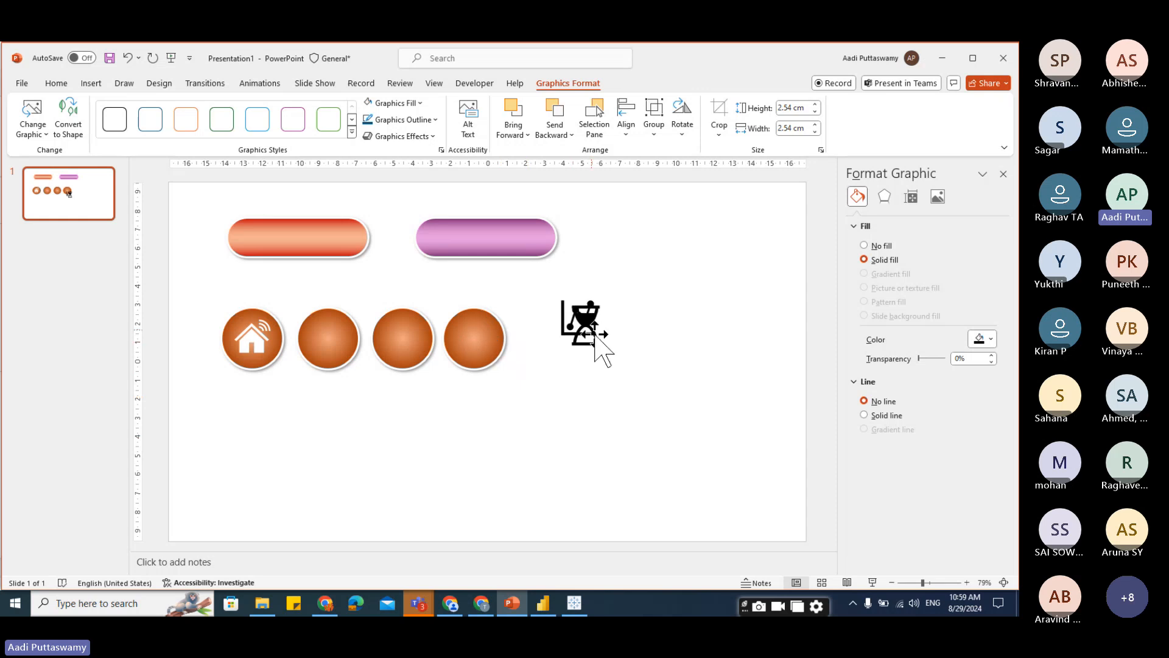
click(390, 103)
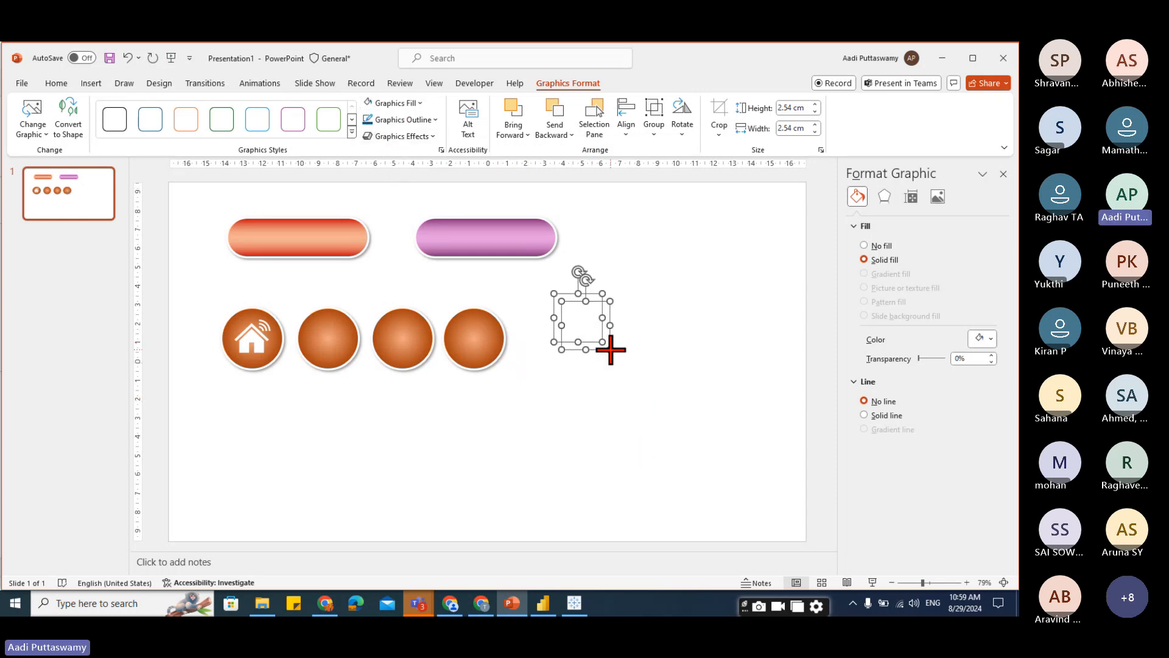
drag(611, 349, 328, 334)
click(652, 430)
Move the line chart icon onto the third circle.
click(584, 327)
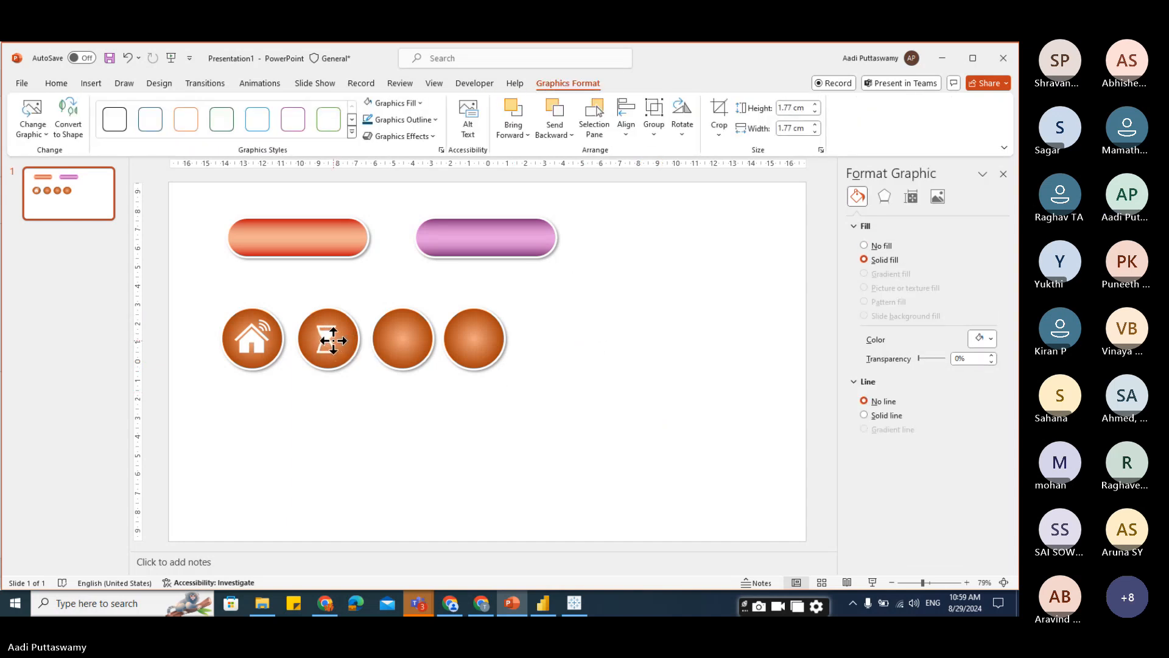
click(726, 246)
drag(726, 245, 550, 449)
drag(568, 308, 405, 338)
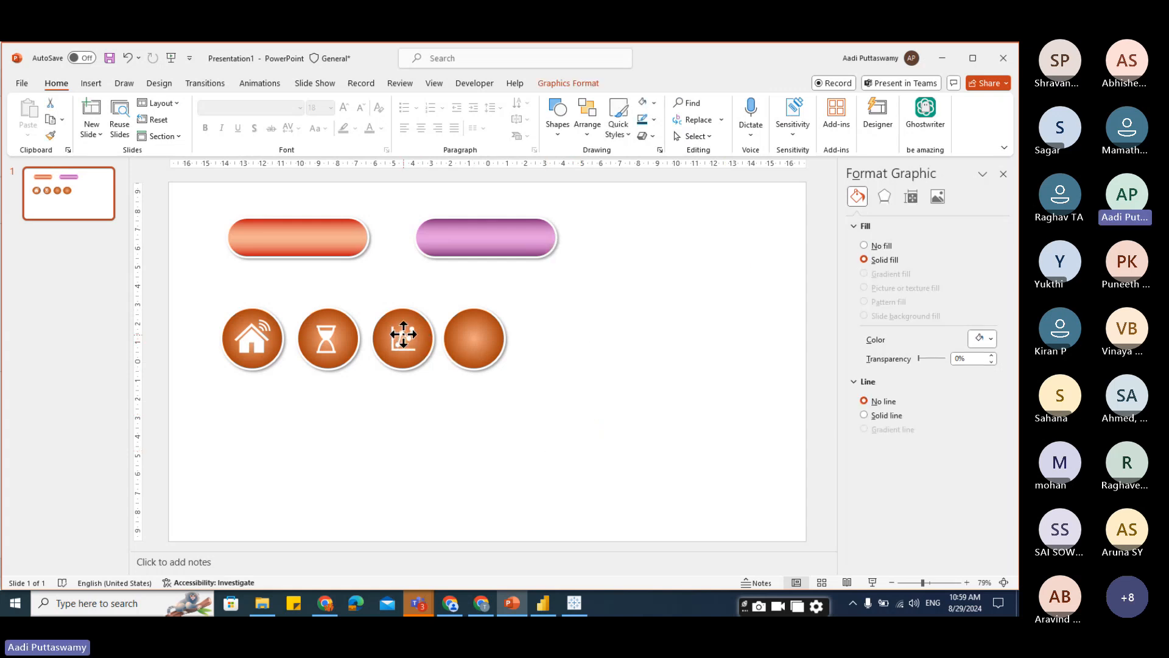
click(516, 378)
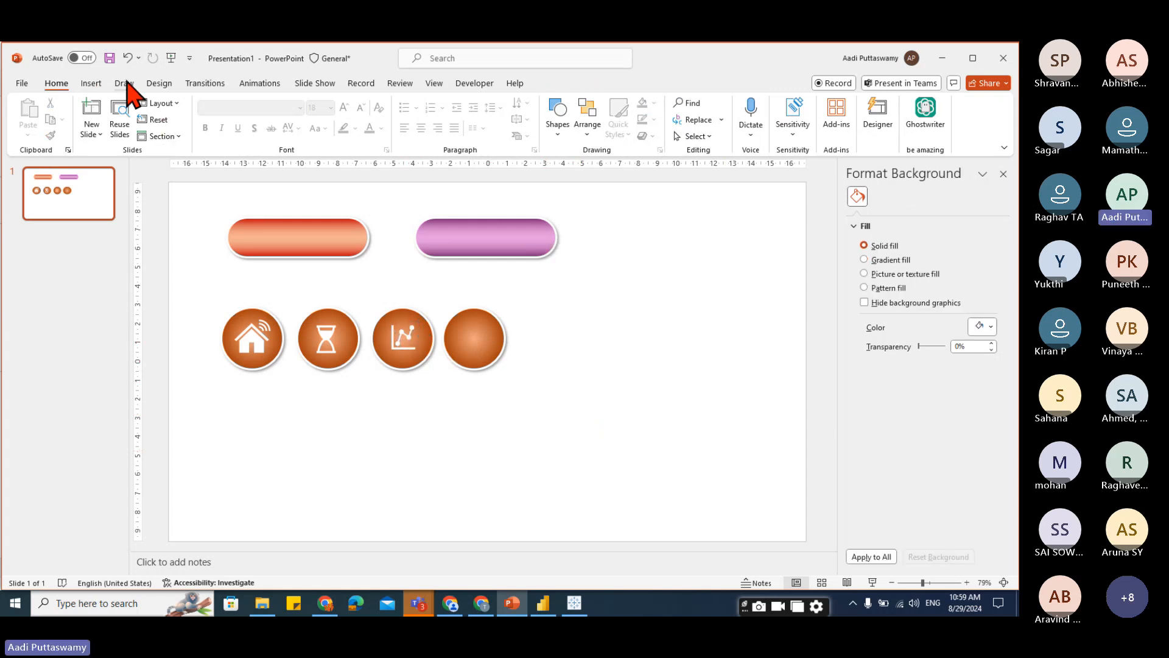
Search the stock icons for "setting", insert the gears icon onto the fourth circle and fill it white.
click(97, 85)
click(311, 116)
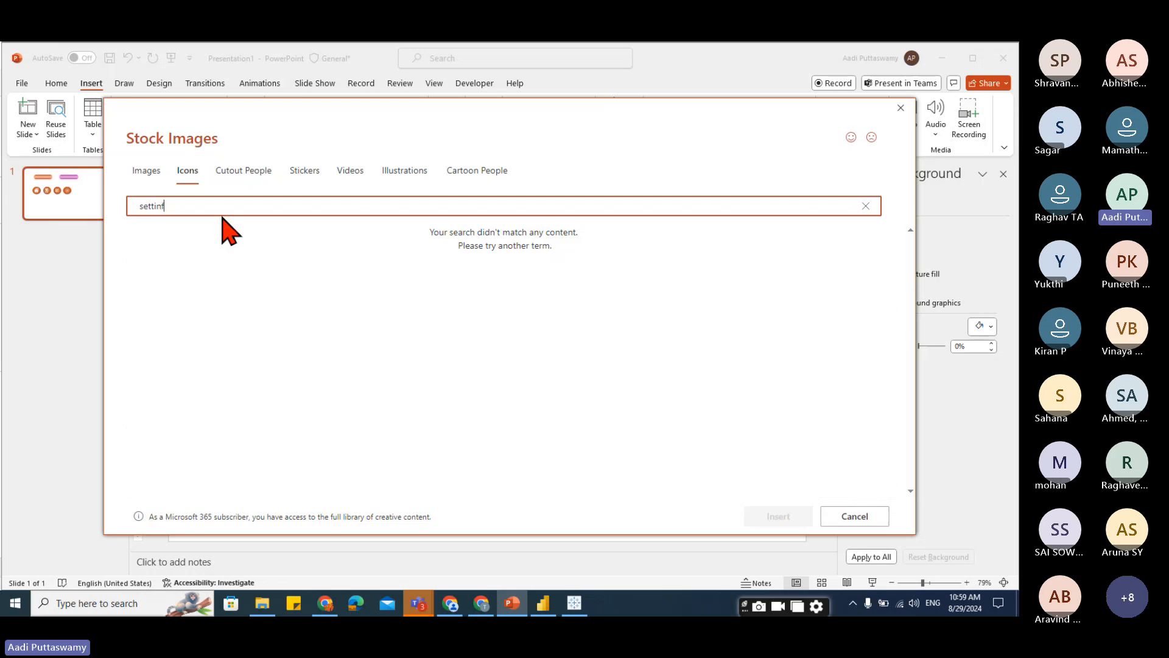
text(g)
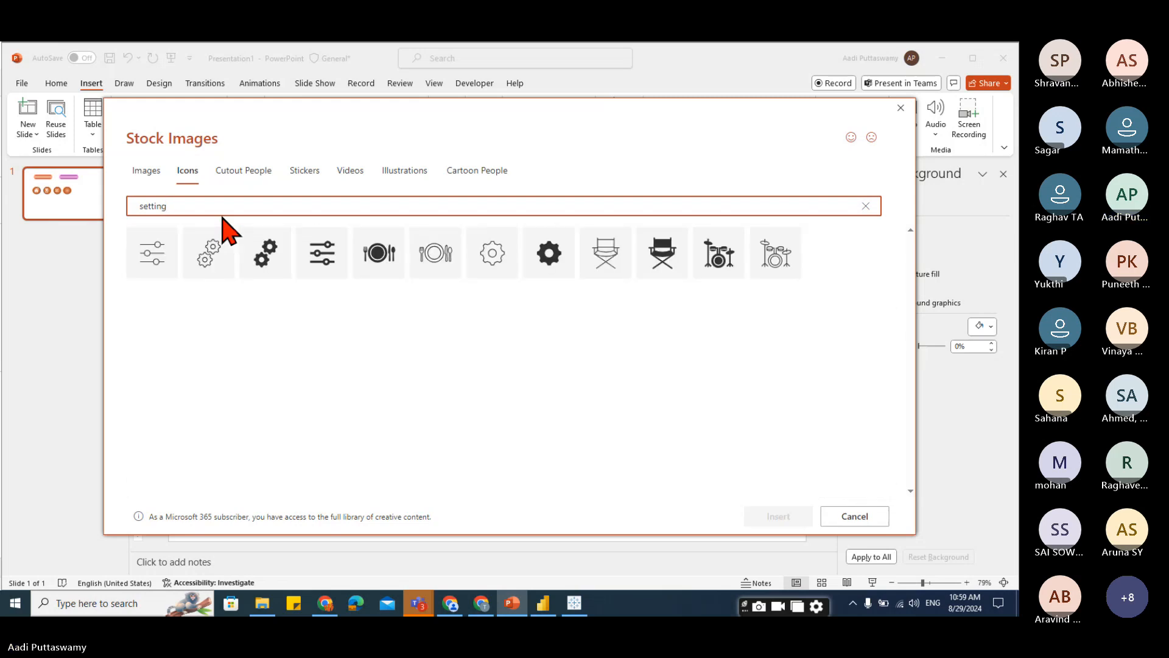
click(271, 257)
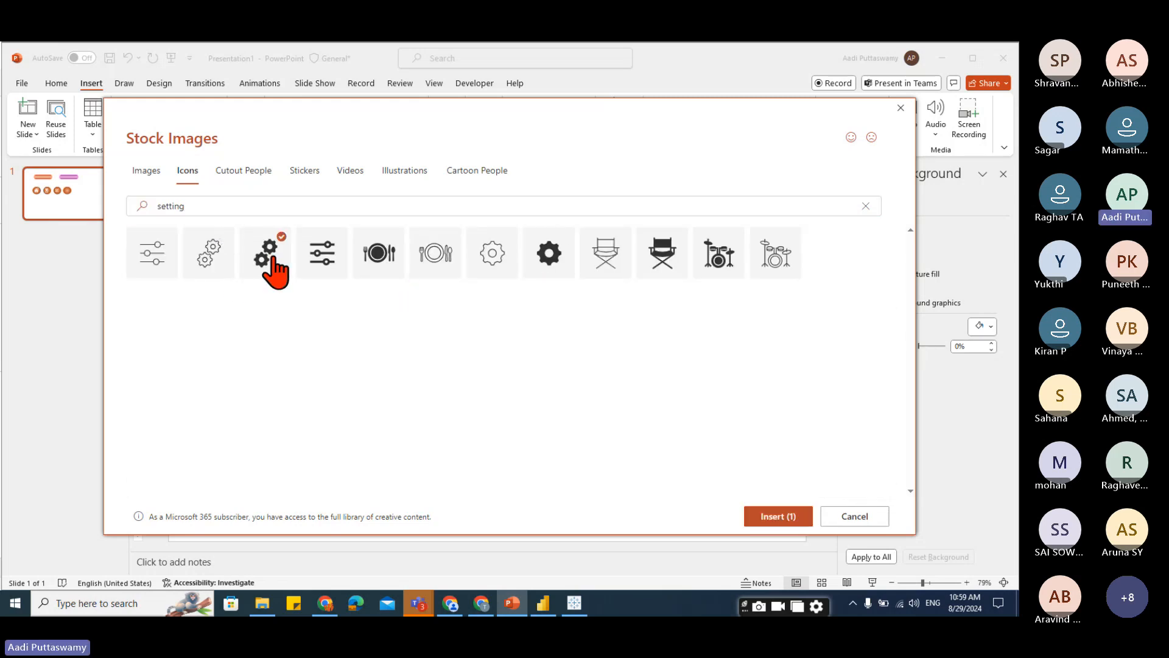
click(761, 519)
drag(491, 356, 480, 333)
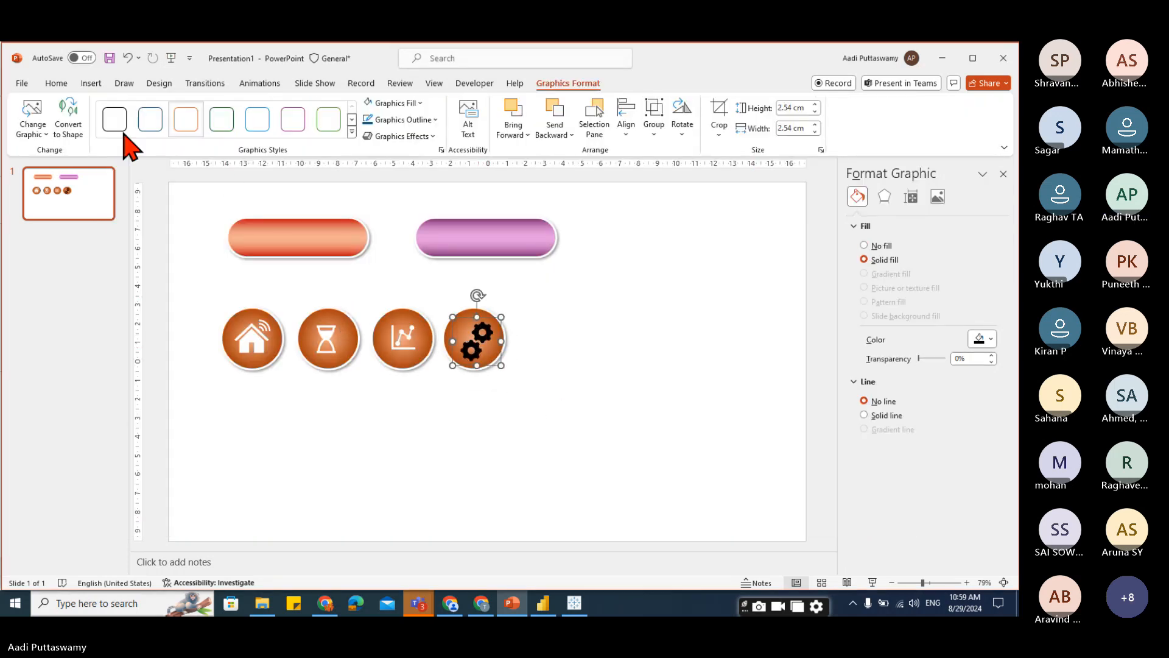
click(371, 103)
click(602, 433)
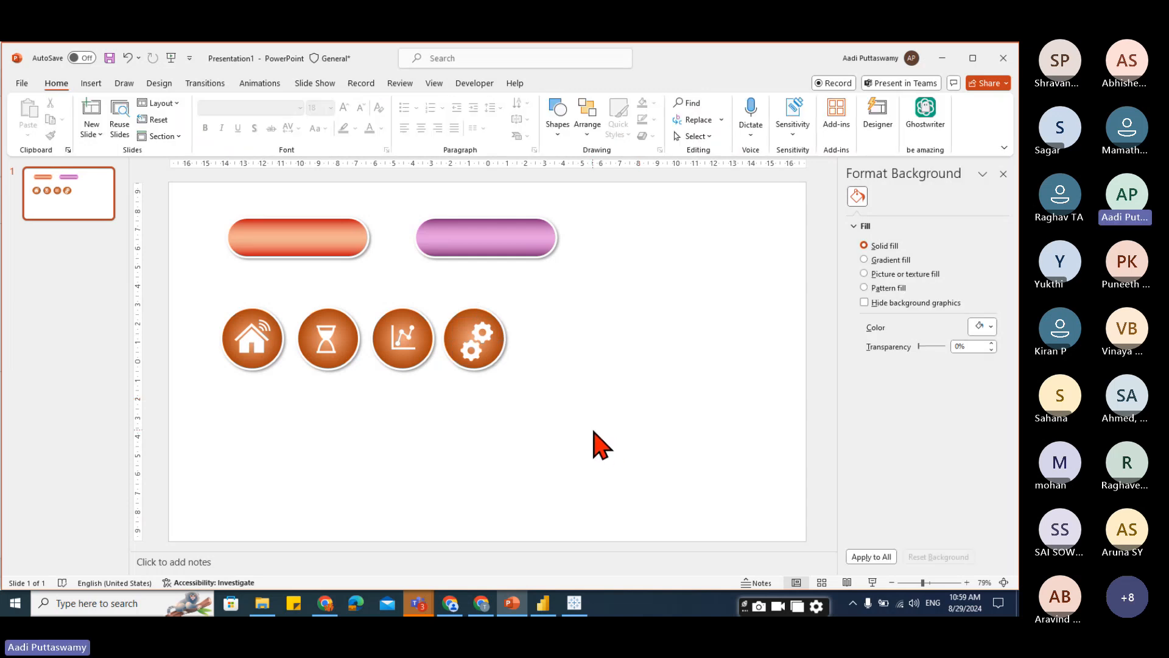
Align the gears icon to the centre and middle of the fourth circle.
drag(633, 281, 429, 469)
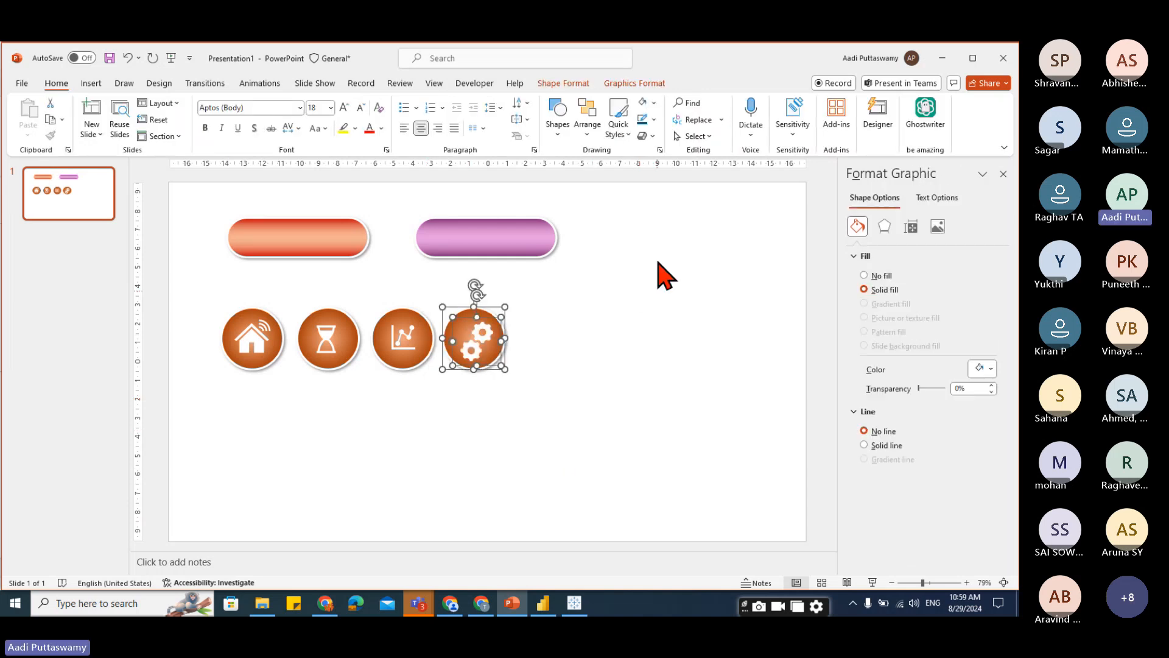
click(624, 85)
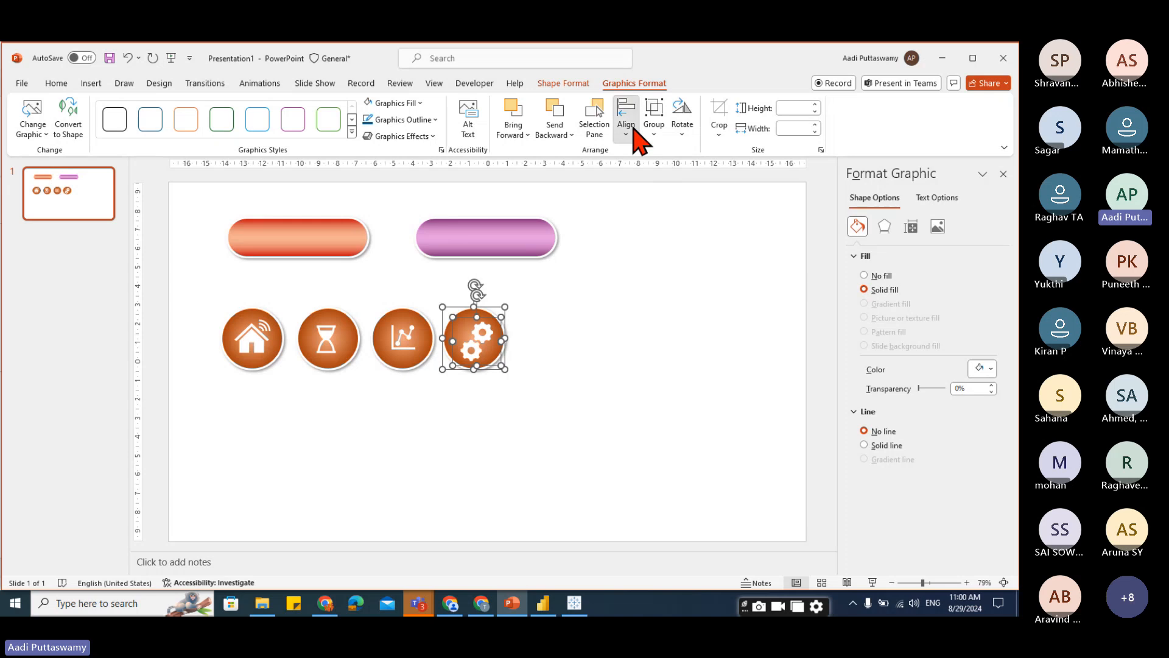
click(625, 116)
click(636, 193)
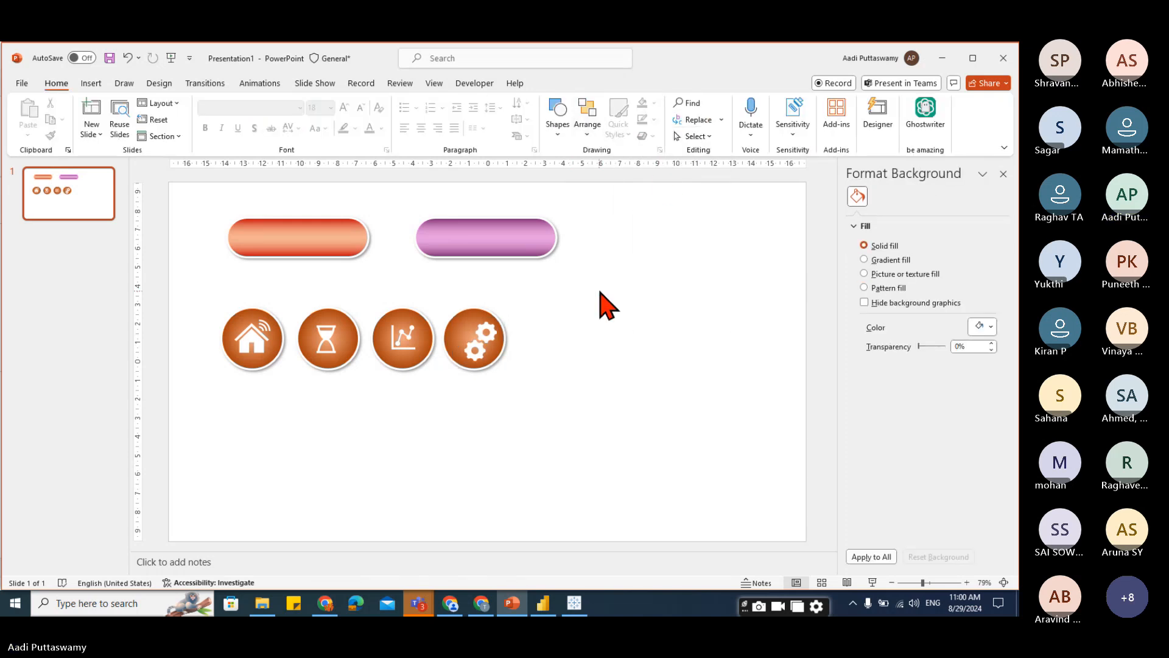
drag(598, 289, 431, 427)
click(636, 85)
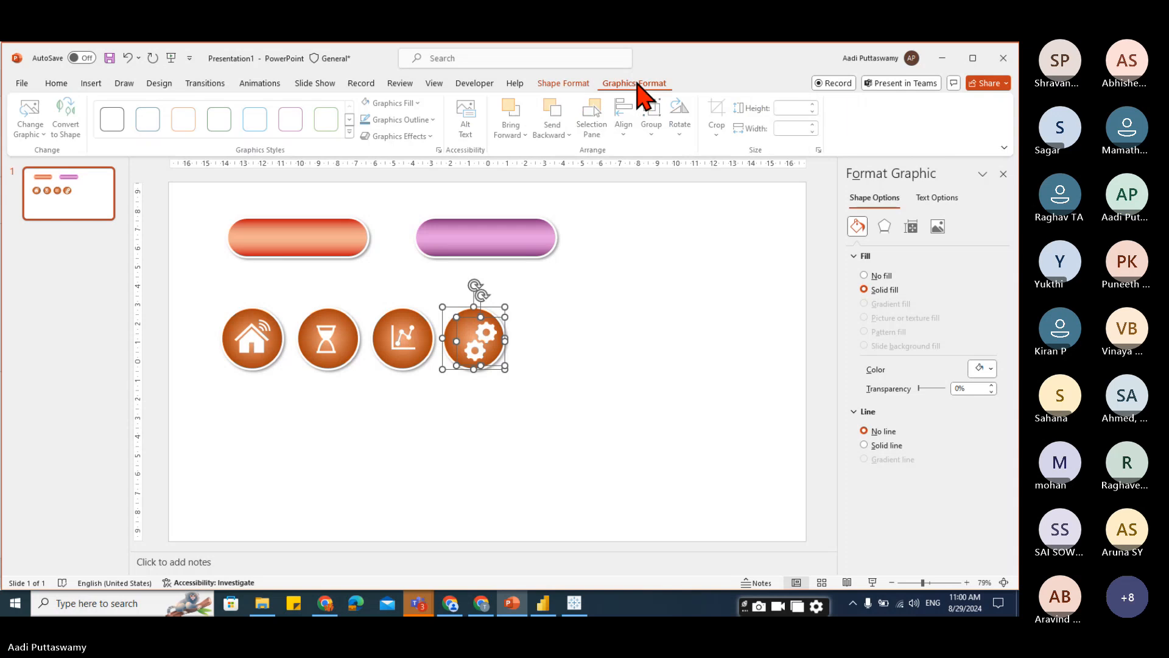
click(624, 119)
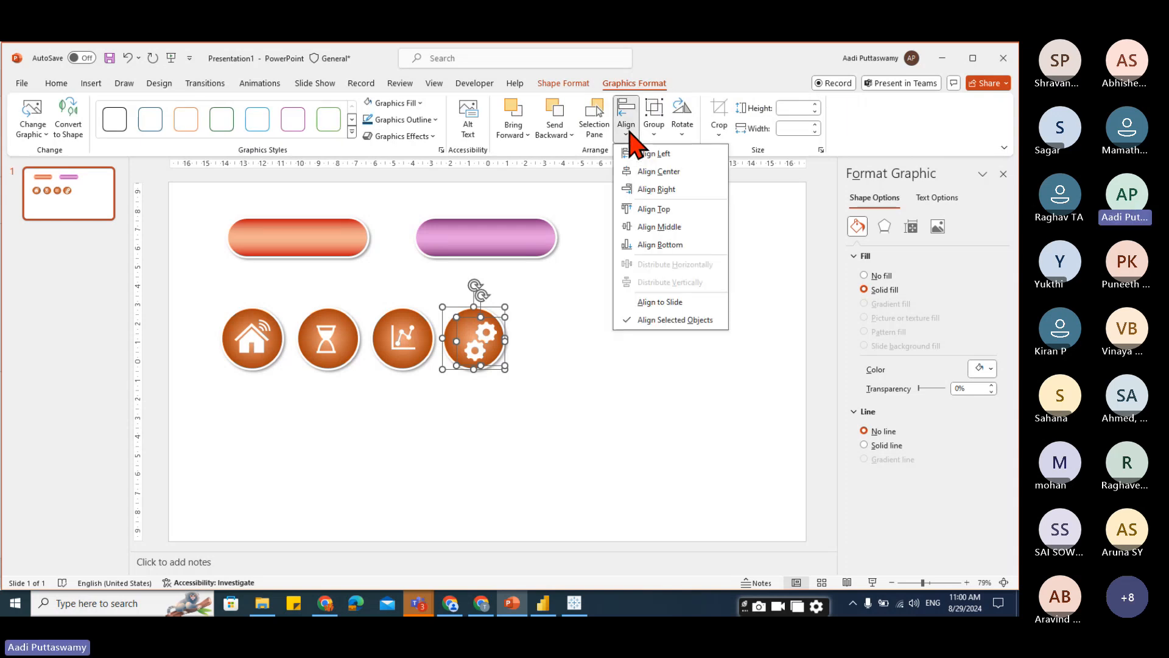
click(647, 172)
click(626, 118)
click(658, 227)
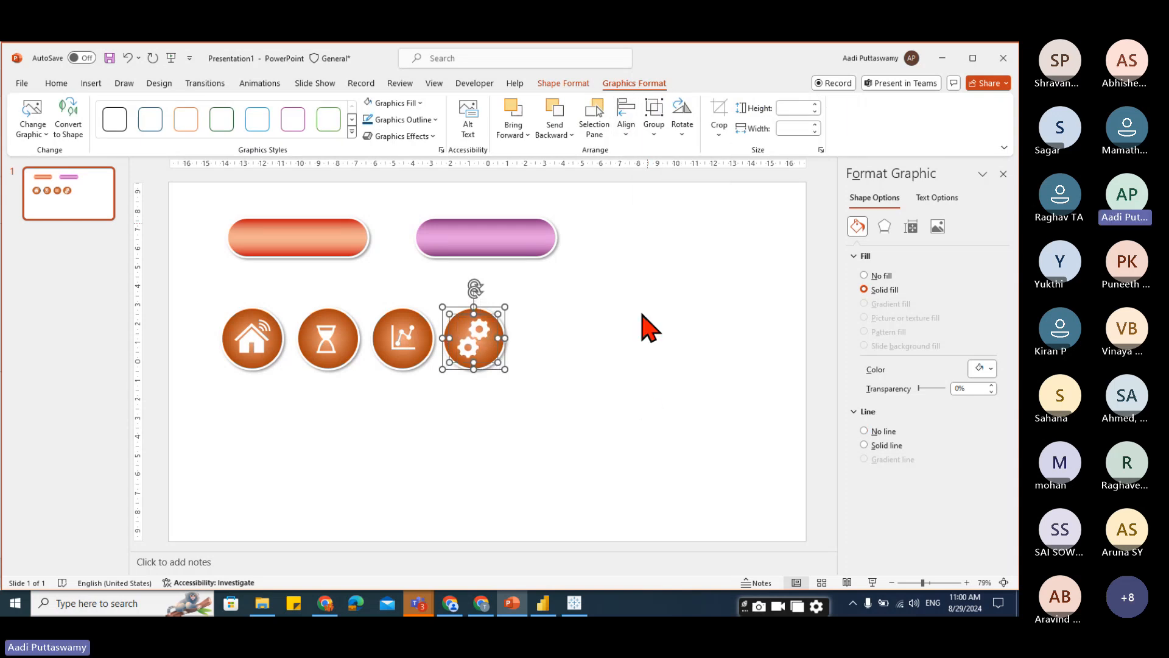
click(652, 455)
Align the line chart icon to the centre and middle of the third circle.
drag(357, 280, 448, 444)
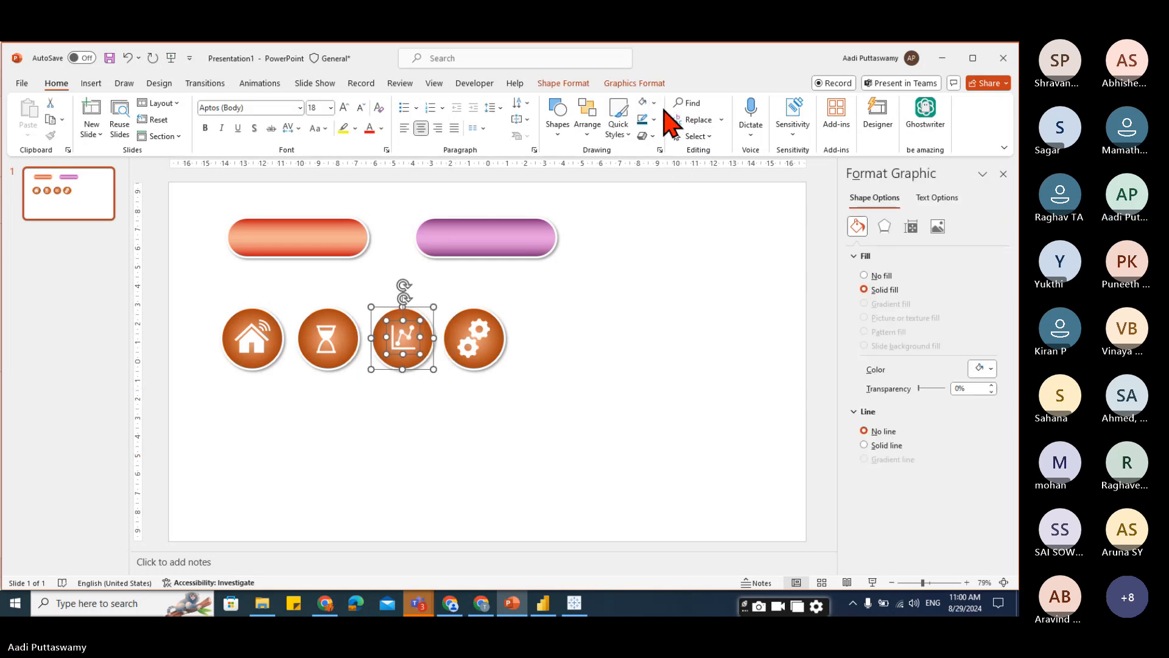
click(634, 83)
click(626, 133)
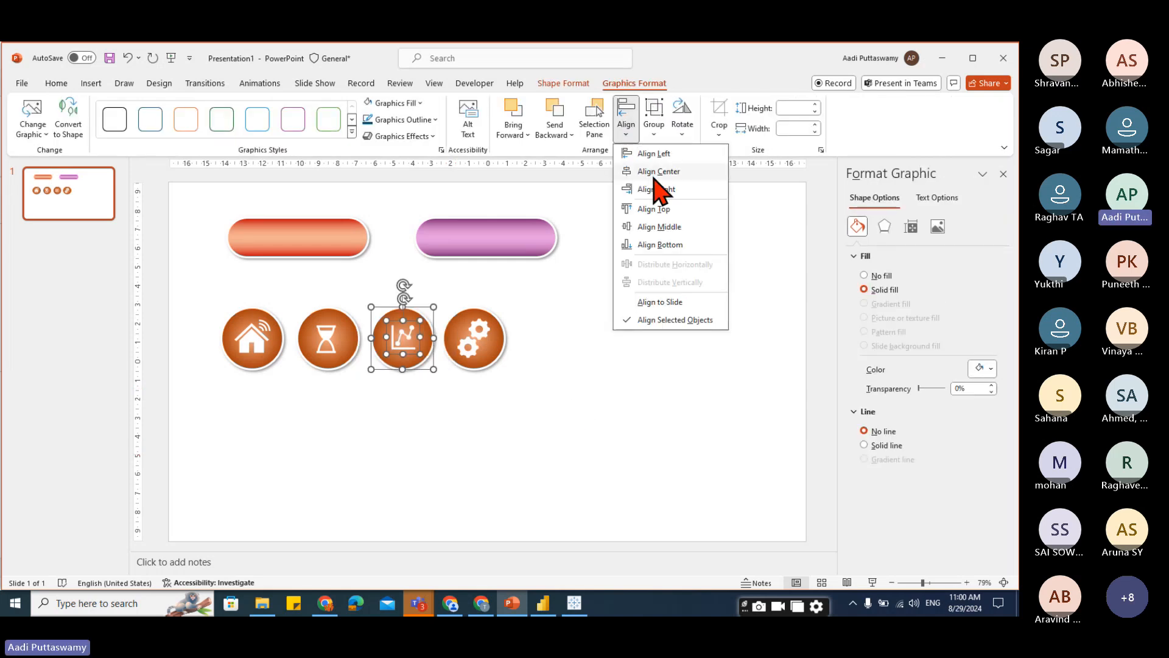
click(652, 174)
click(629, 132)
click(657, 228)
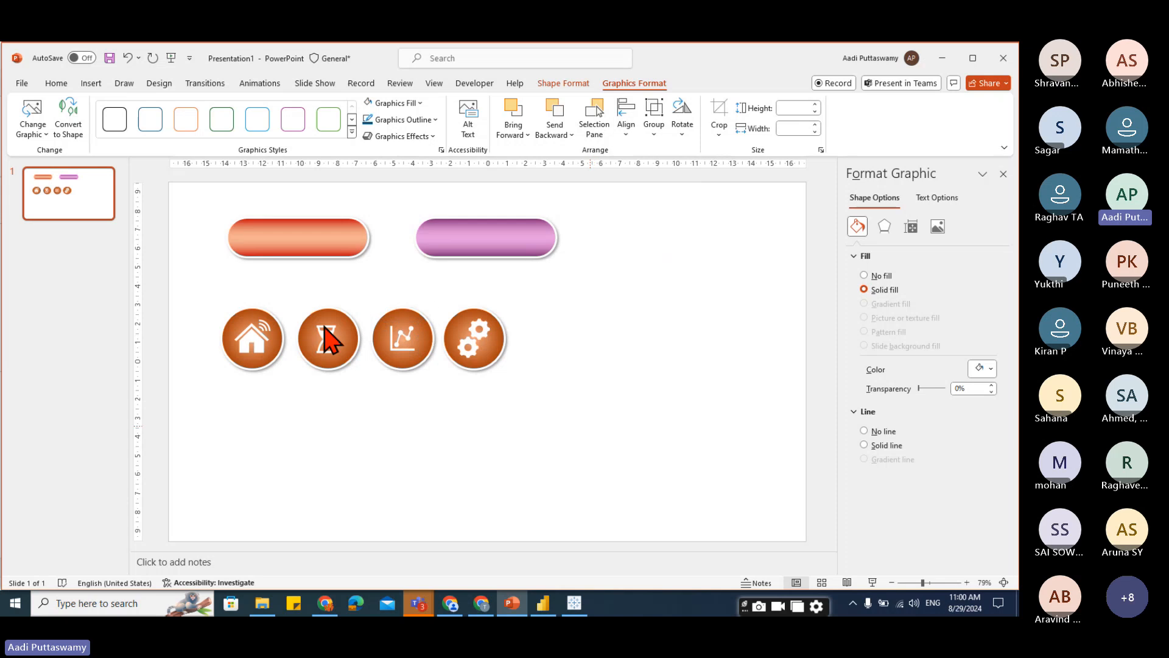
Align the hourglass icon to the centre of the second circle.
drag(279, 280, 404, 459)
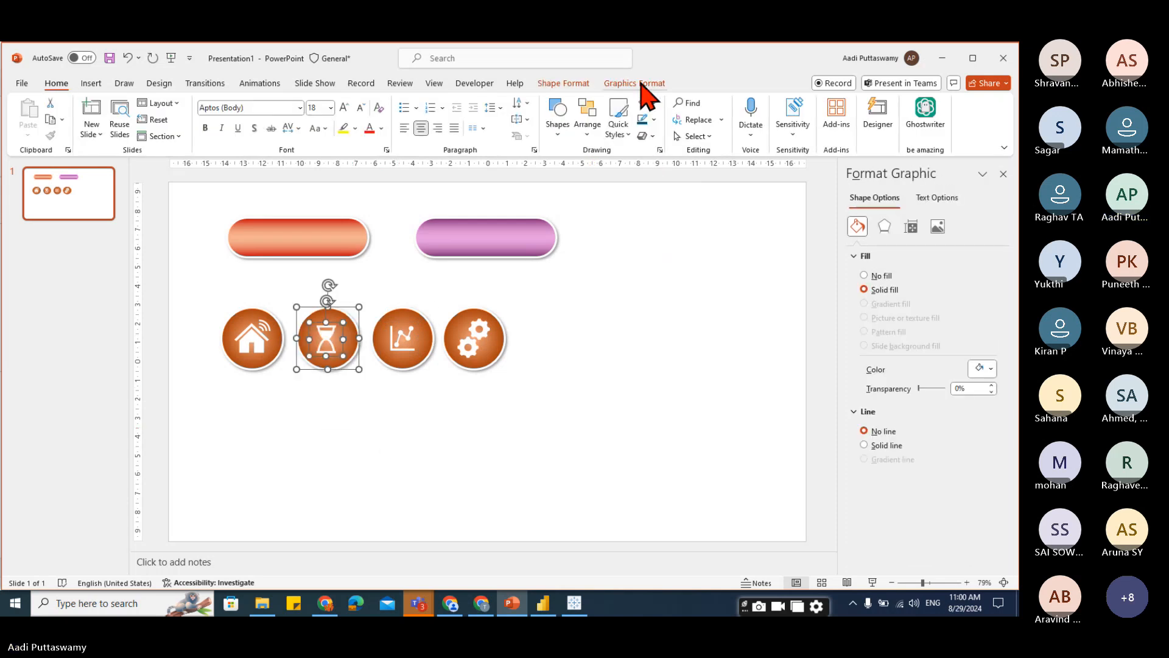
click(646, 86)
click(630, 136)
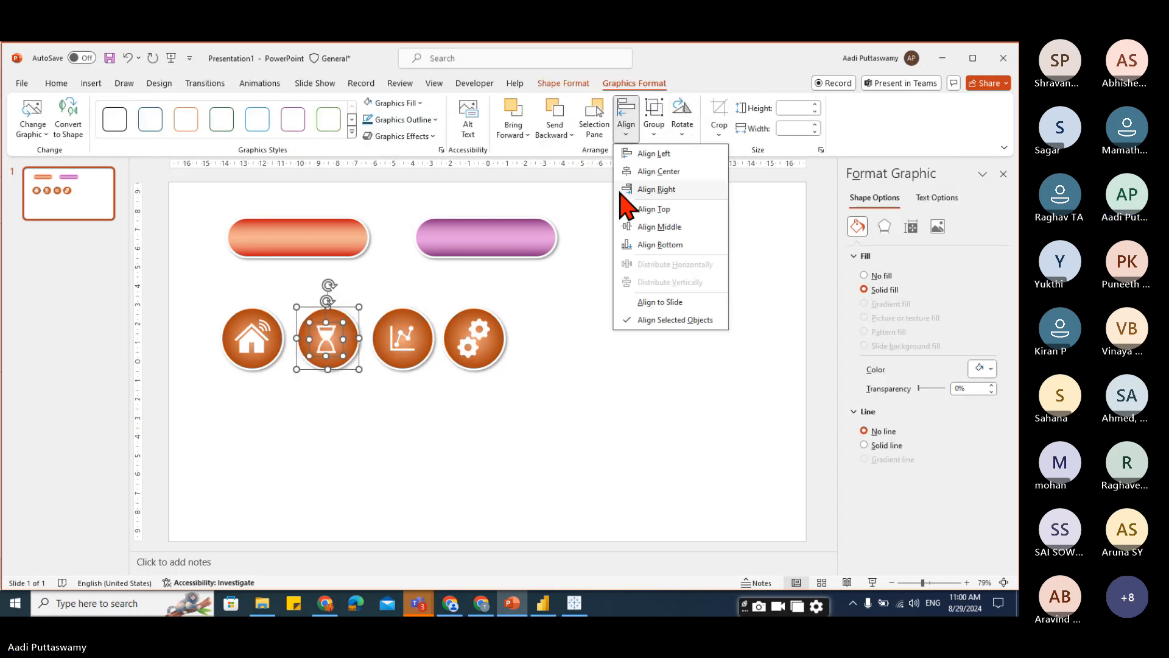
click(655, 172)
click(627, 128)
click(647, 392)
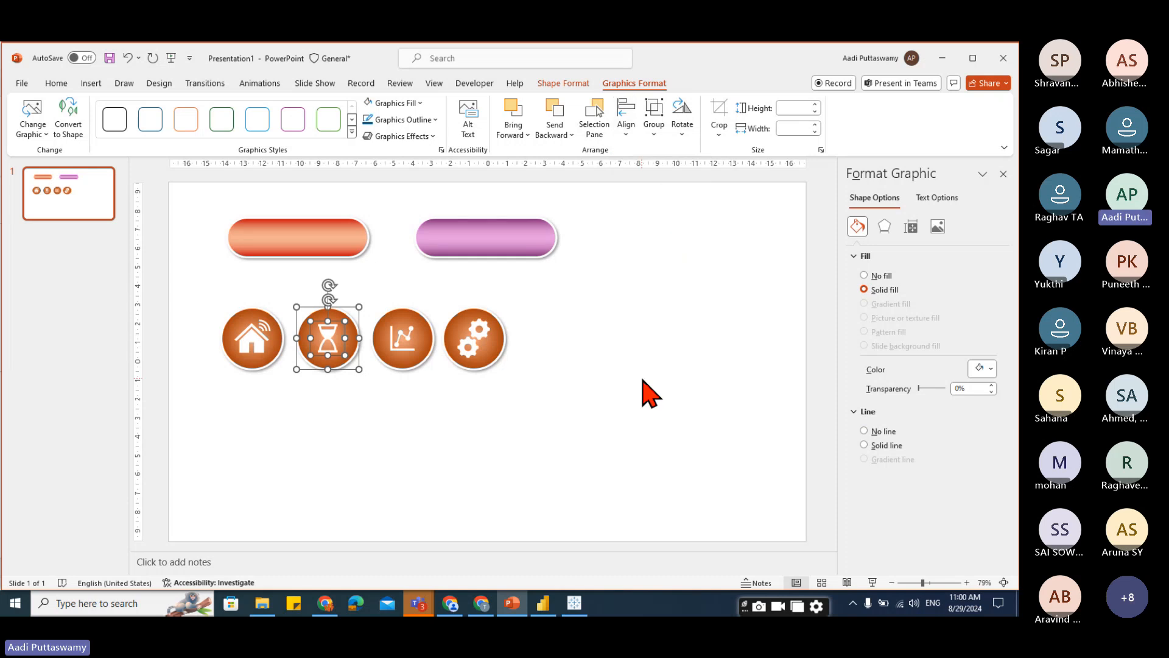
click(625, 454)
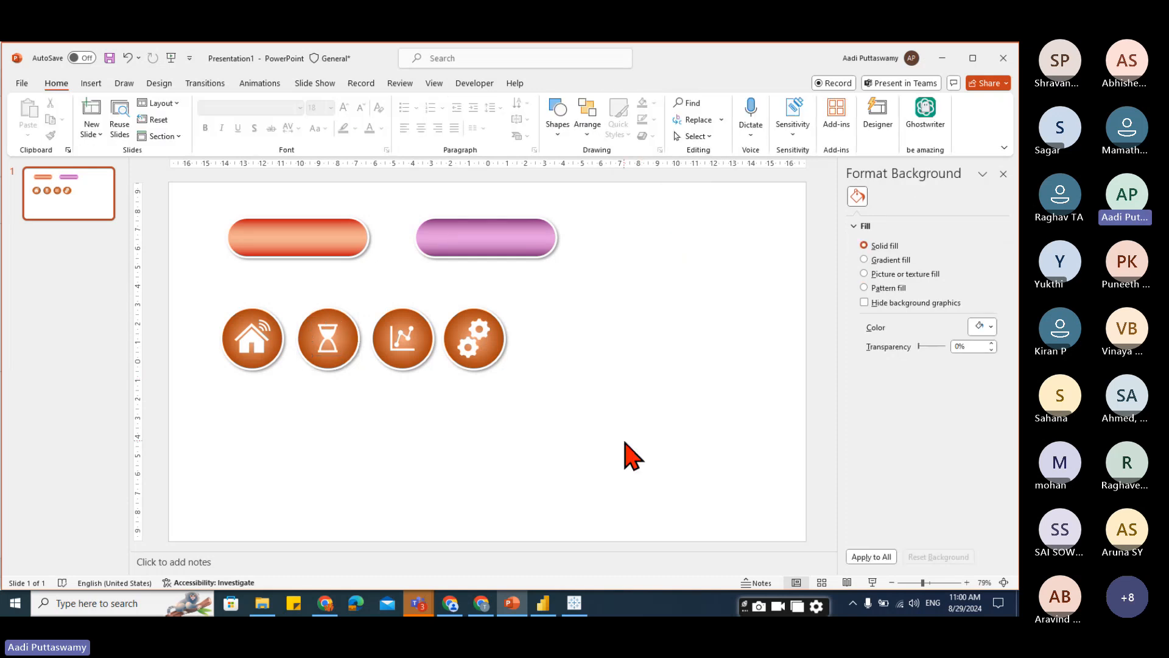
Try to align the house icon within the first circle.
click(251, 340)
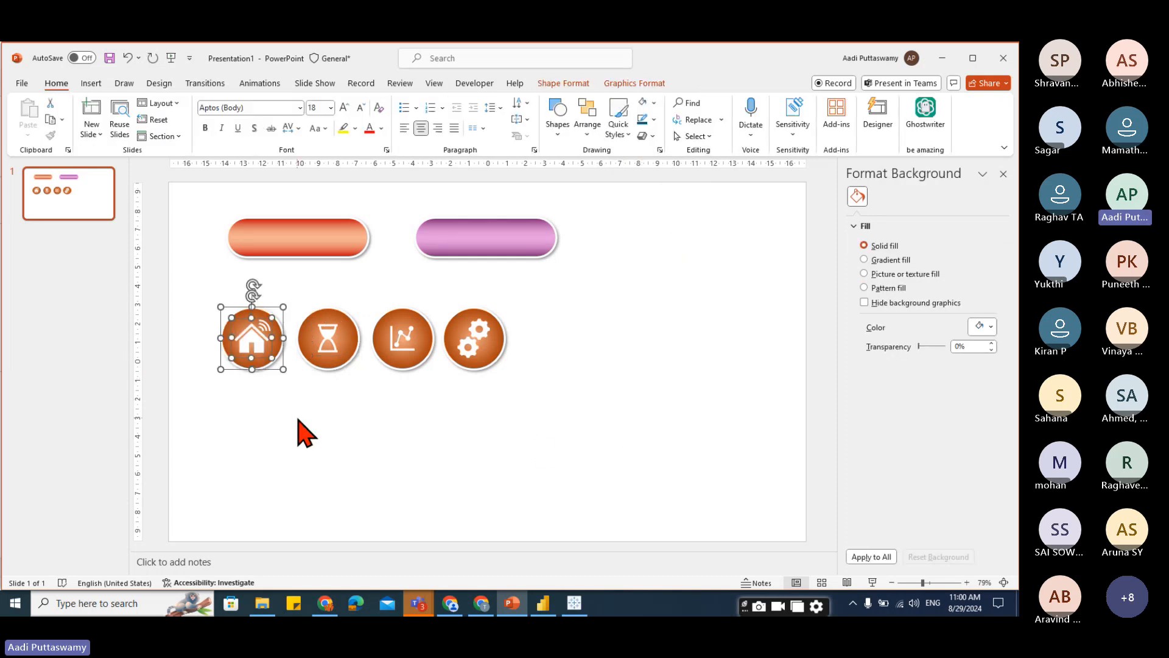
click(624, 84)
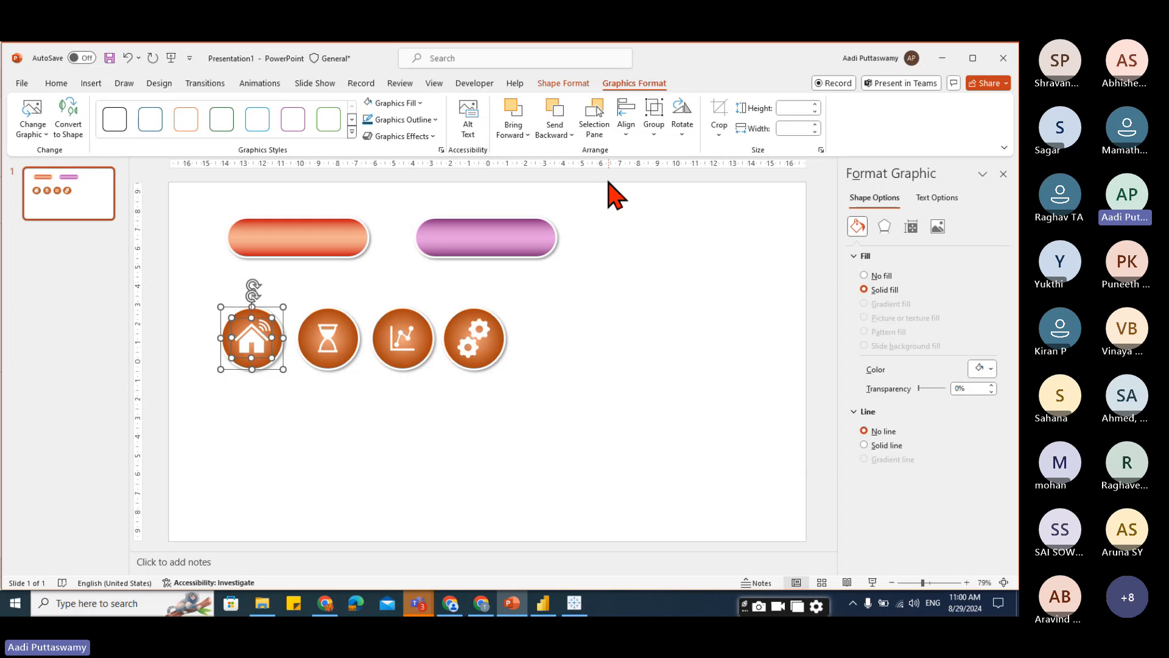
click(626, 126)
click(636, 155)
click(626, 126)
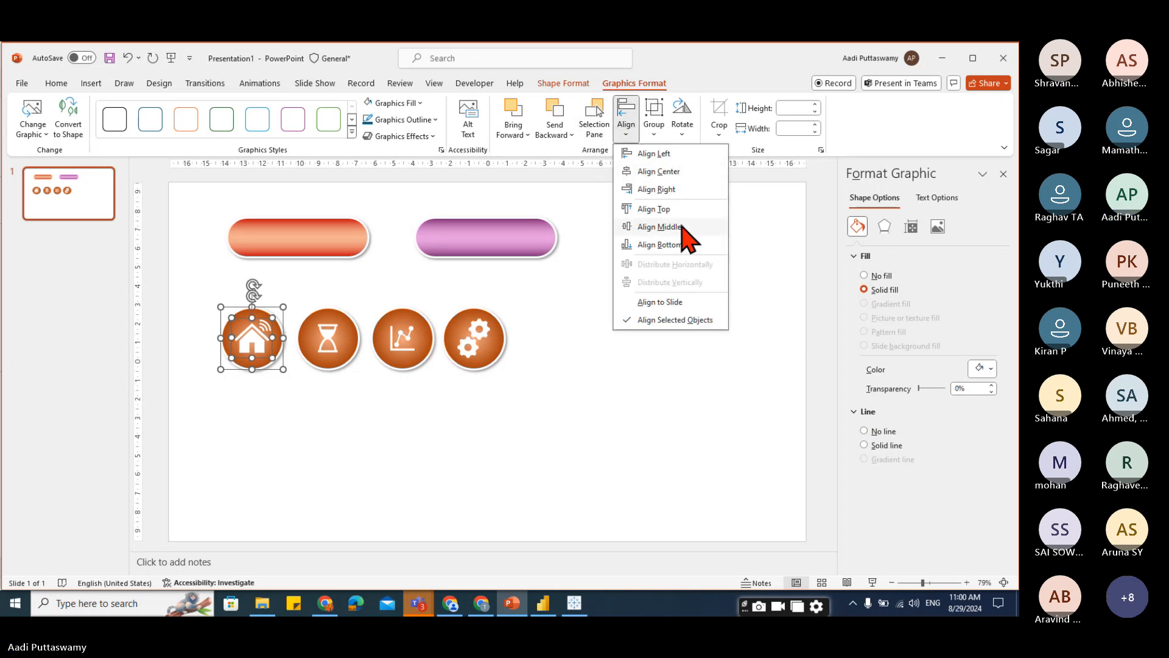
click(674, 368)
click(674, 366)
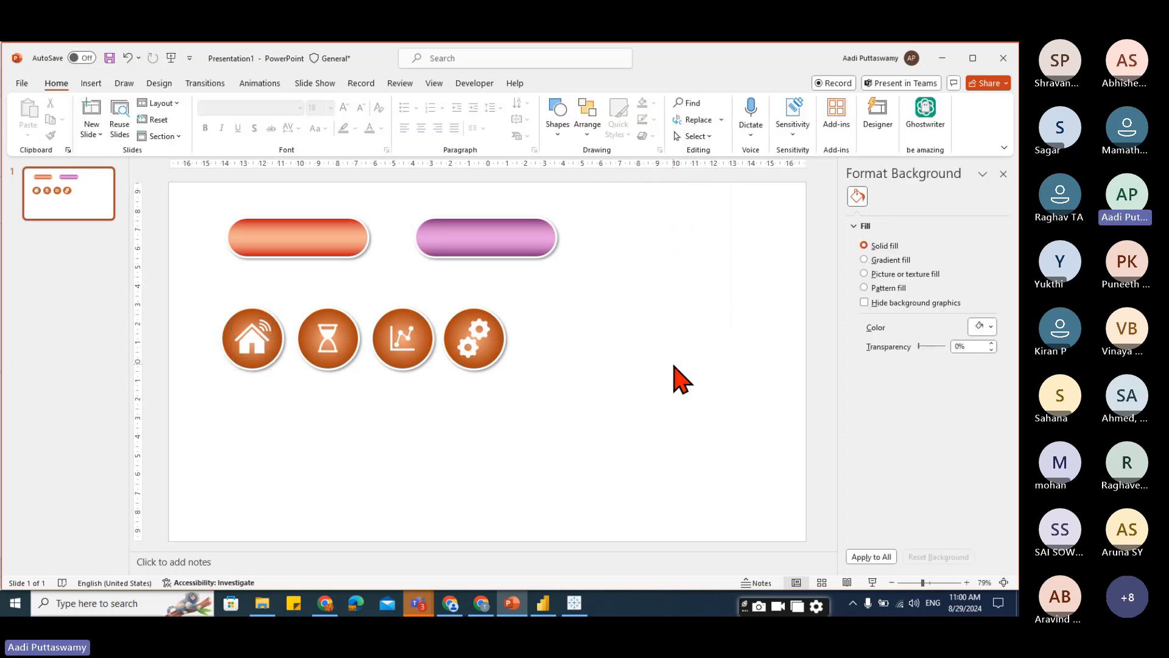
Save the house button with its icon as a picture named btn01.png in Downloads.
drag(192, 279, 503, 441)
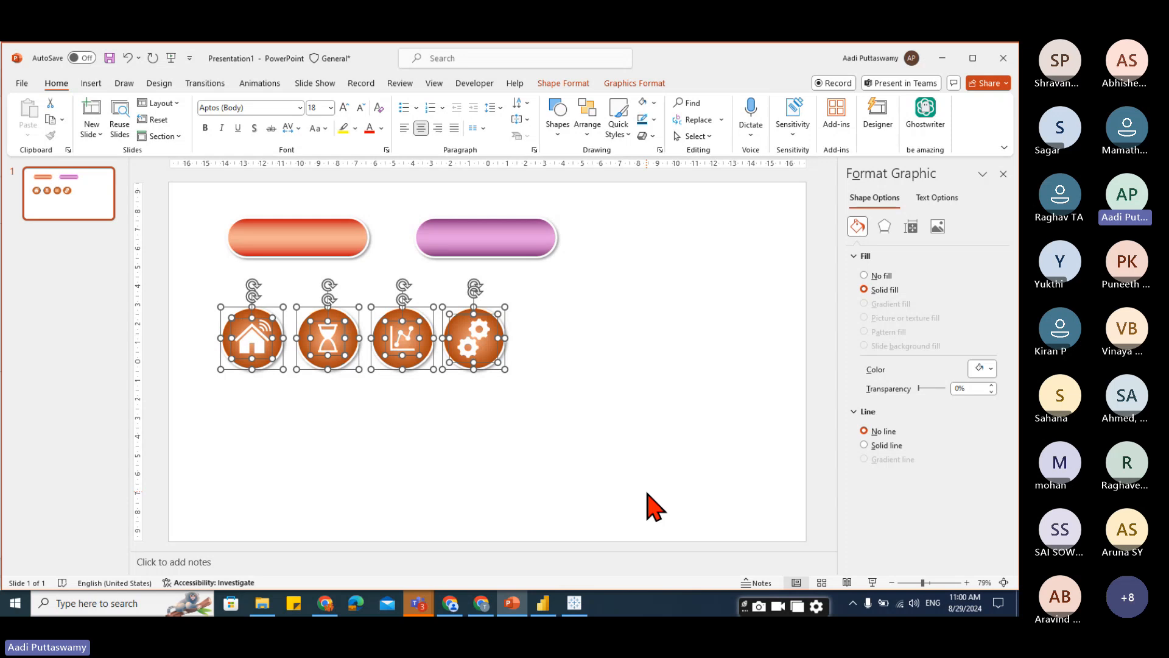
click(597, 472)
drag(187, 266, 295, 434)
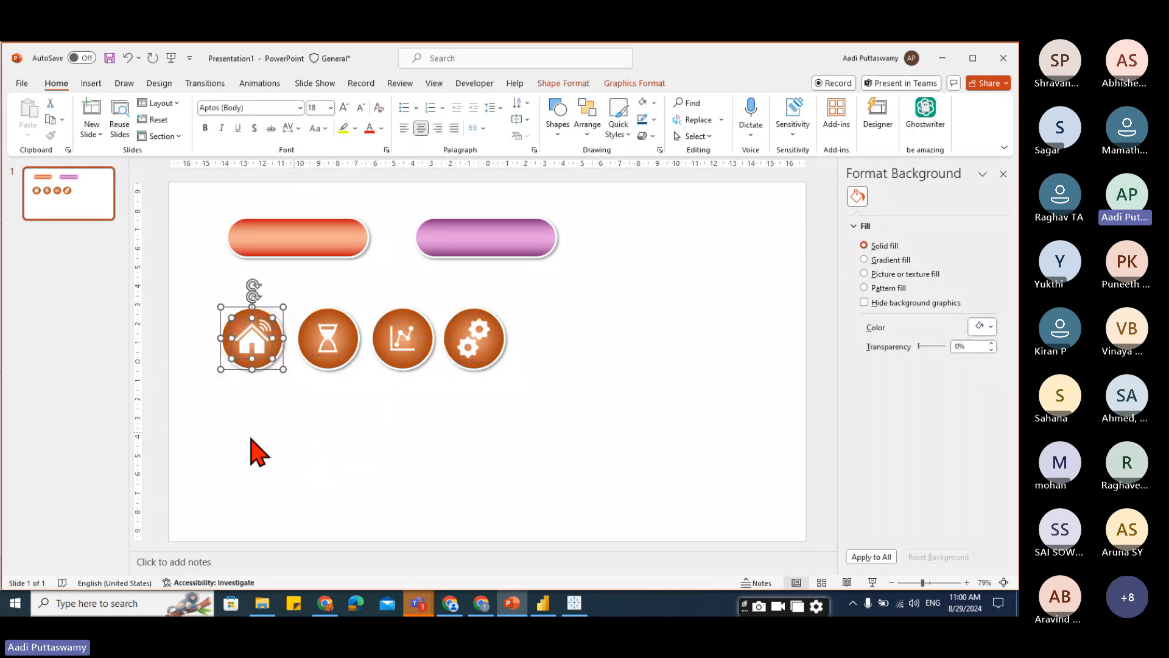
right_click(249, 335)
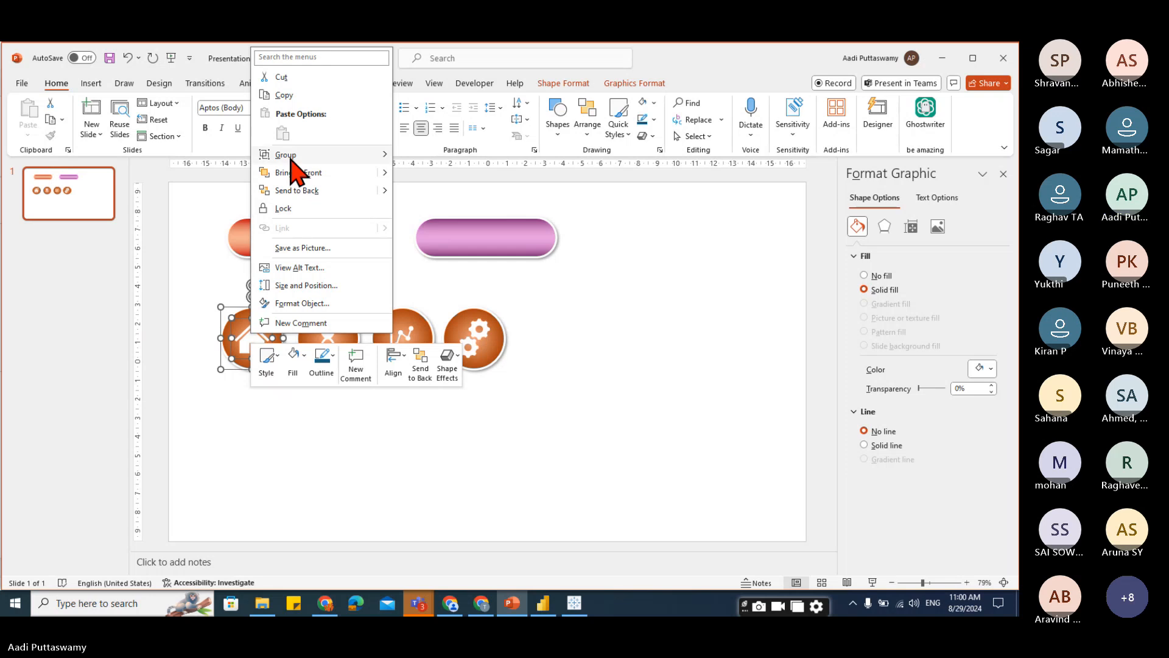
click(295, 248)
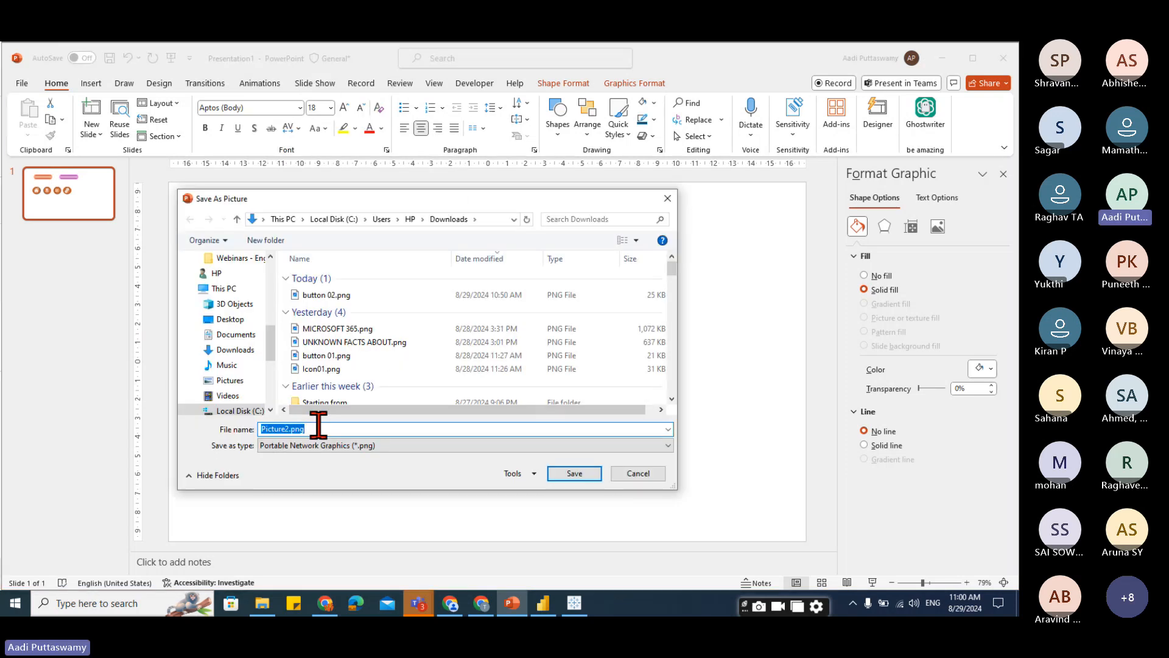
text(1)
key(Return)
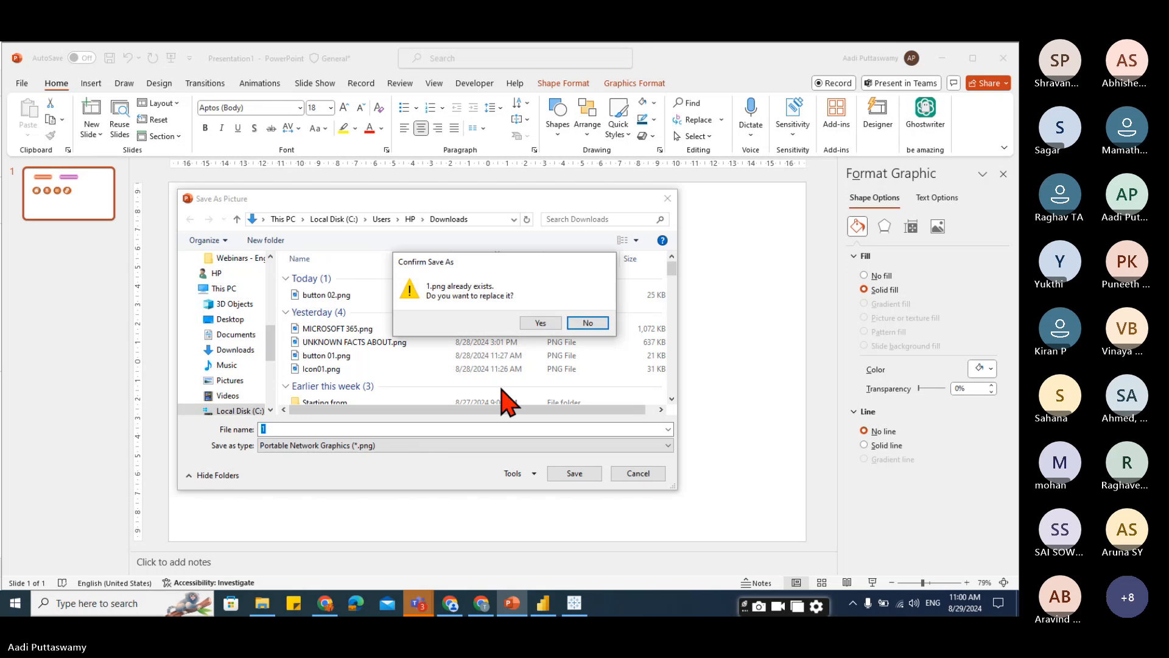
key(Return)
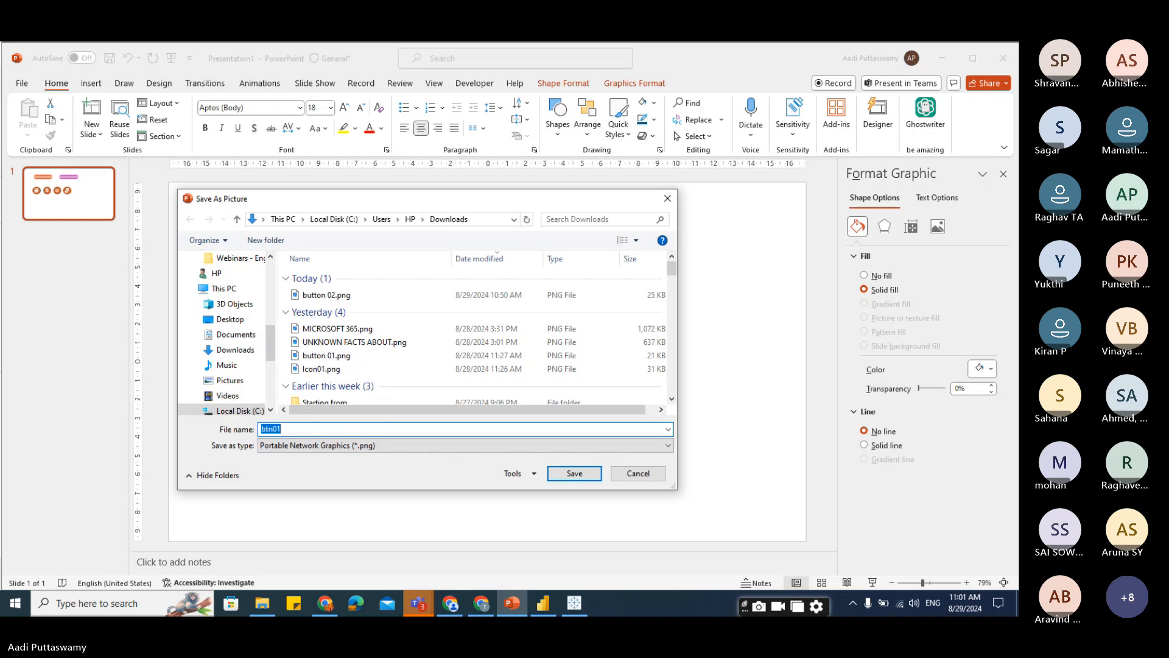
key(Return)
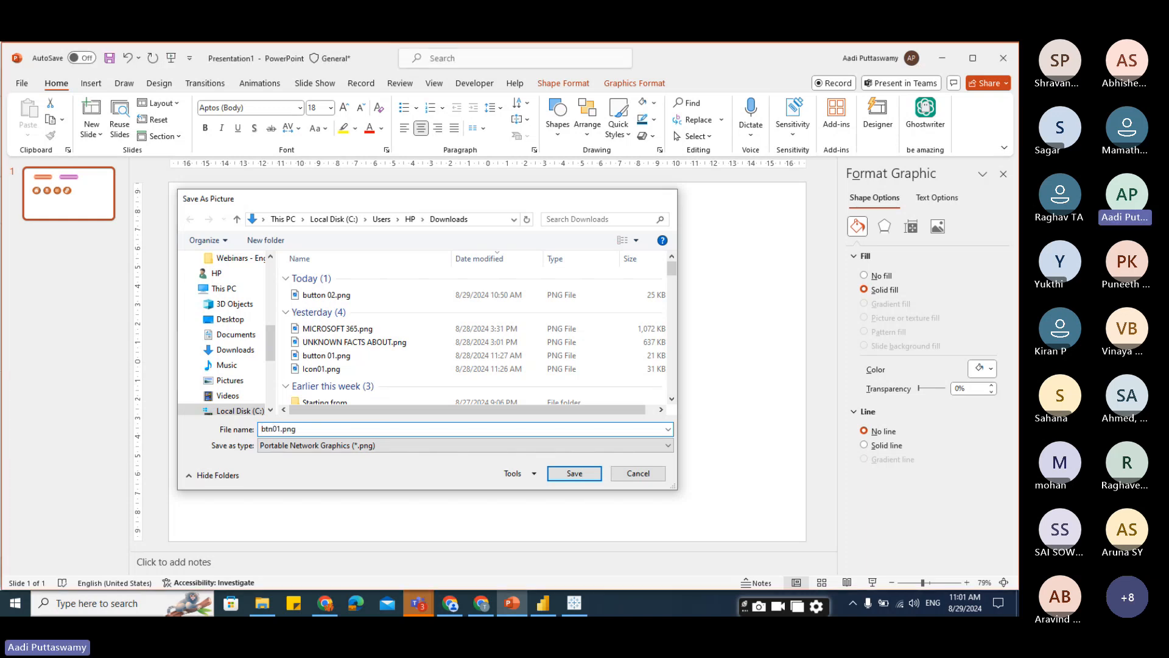
Save the hourglass button with its icon as a picture named btn02.png.
drag(288, 275, 386, 422)
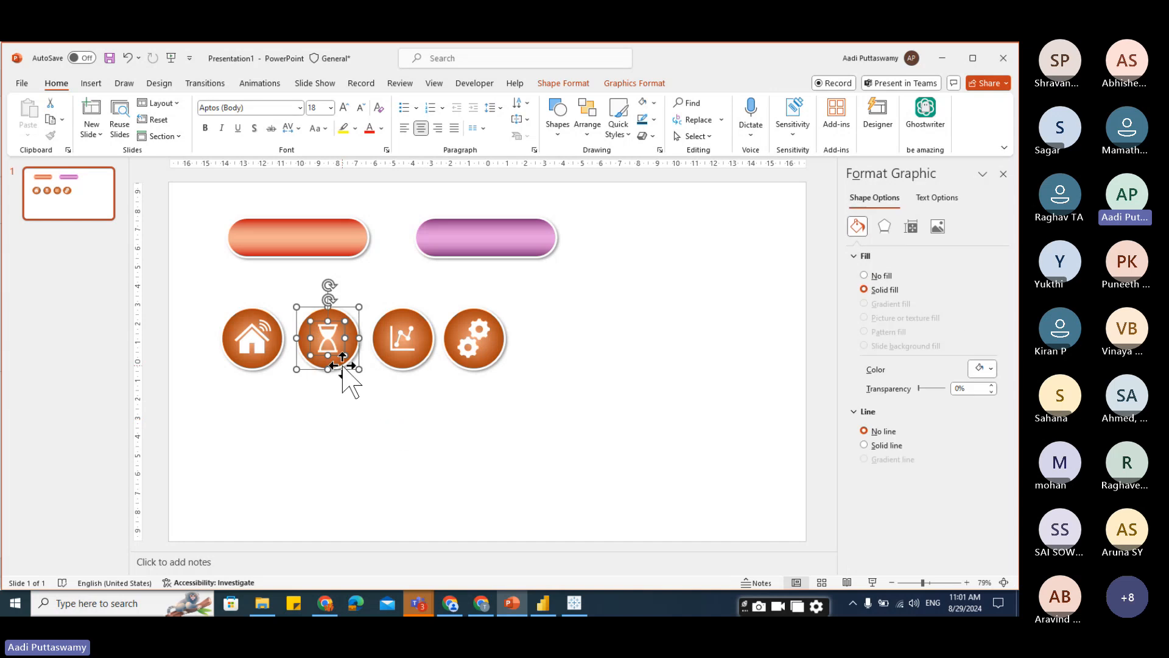
right_click(328, 337)
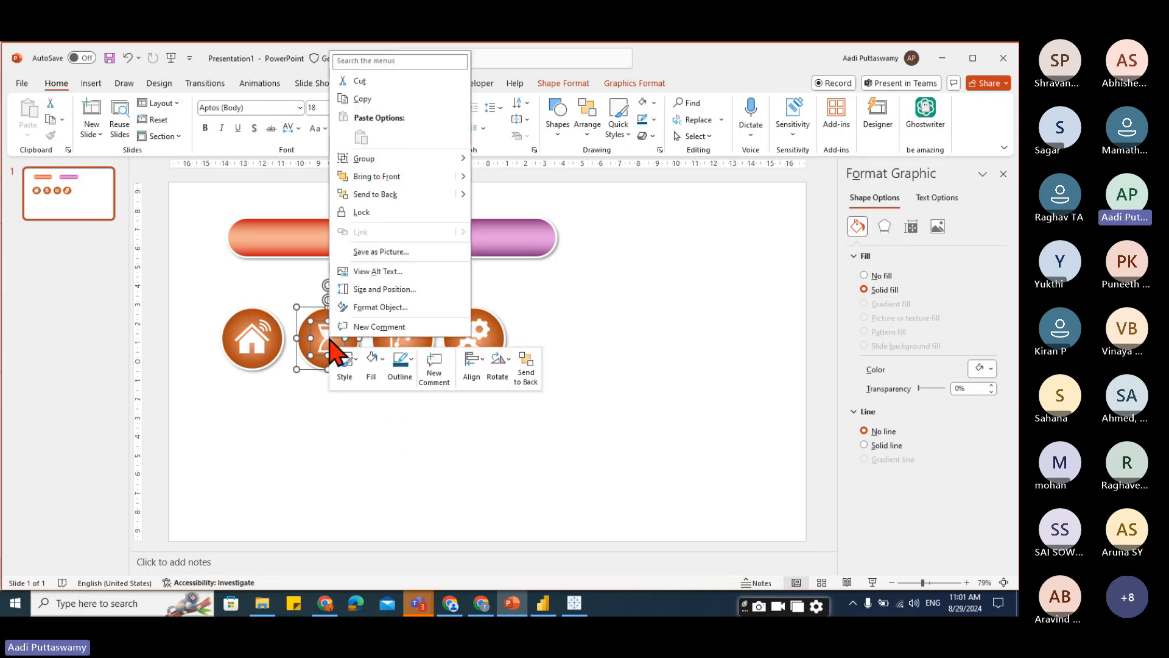
click(385, 251)
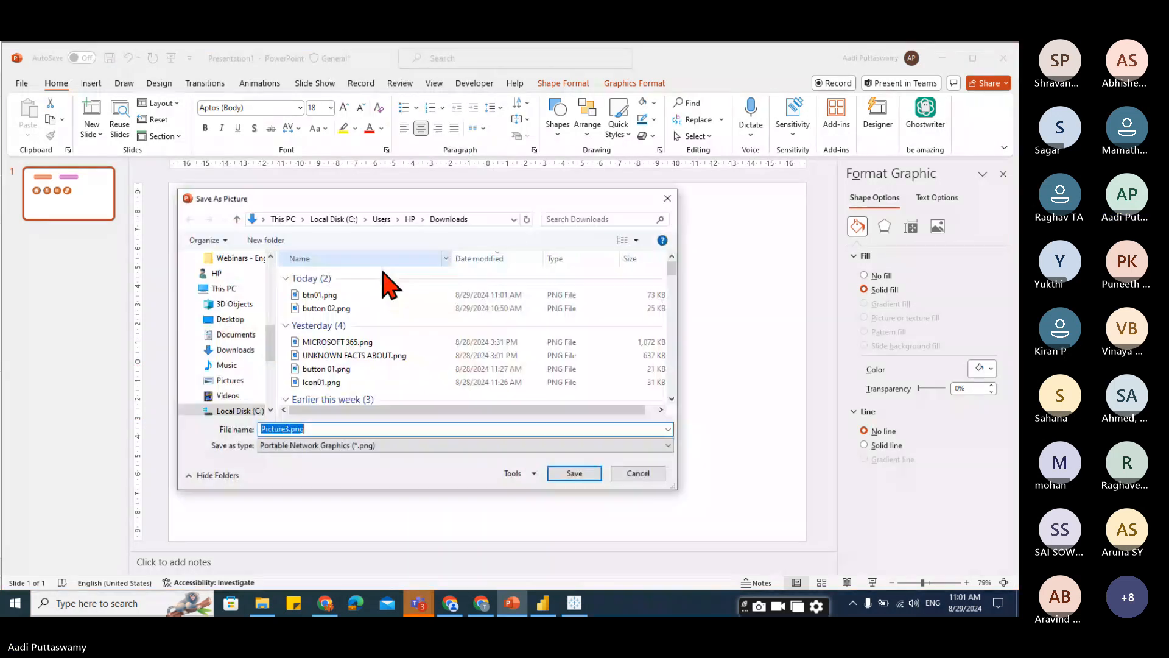
key(BackSpace)
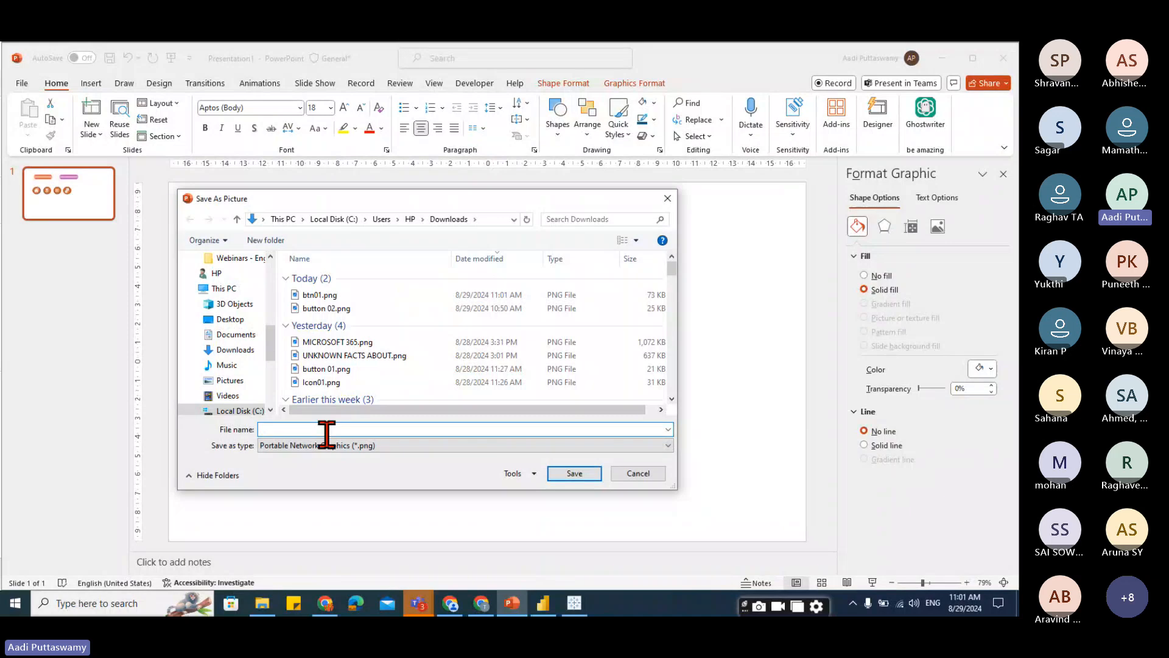
text(btn02)
key(Return)
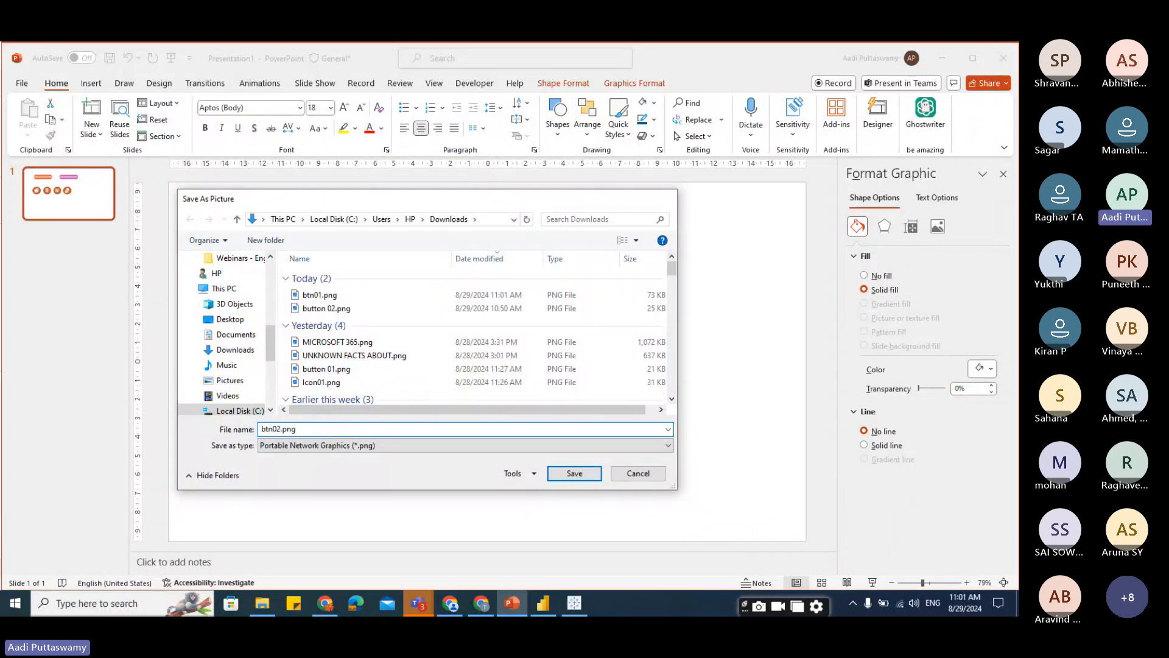
Save the line chart button with its icon as a picture named btn03.png.
drag(359, 275, 453, 433)
right_click(426, 352)
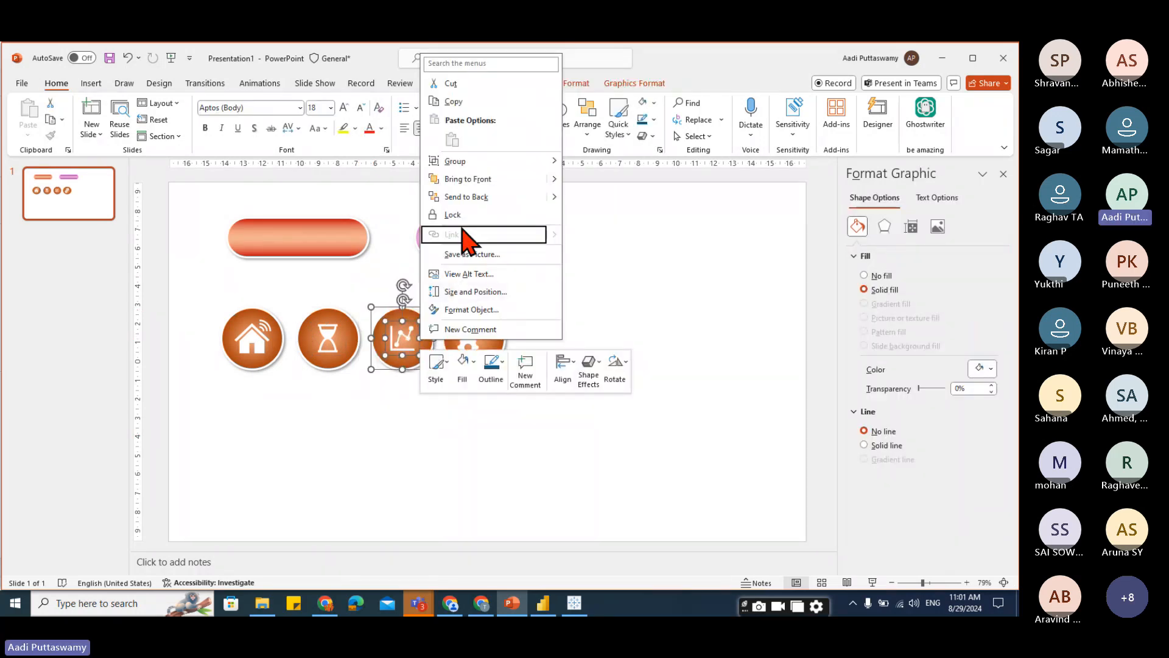
click(472, 271)
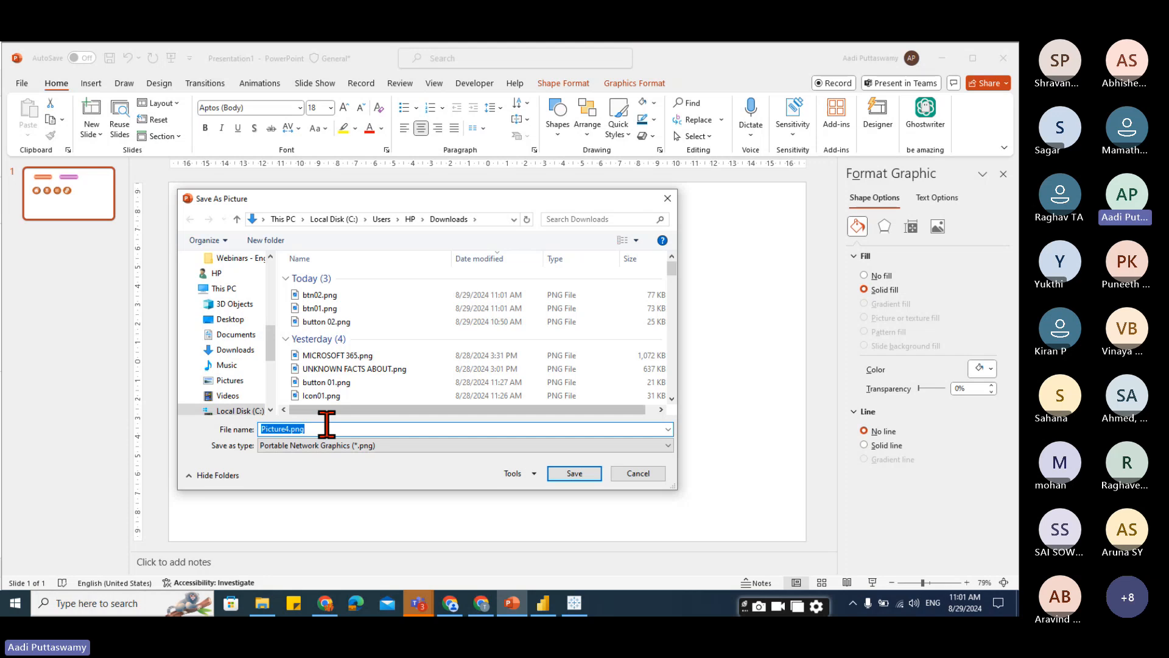
text(btn03)
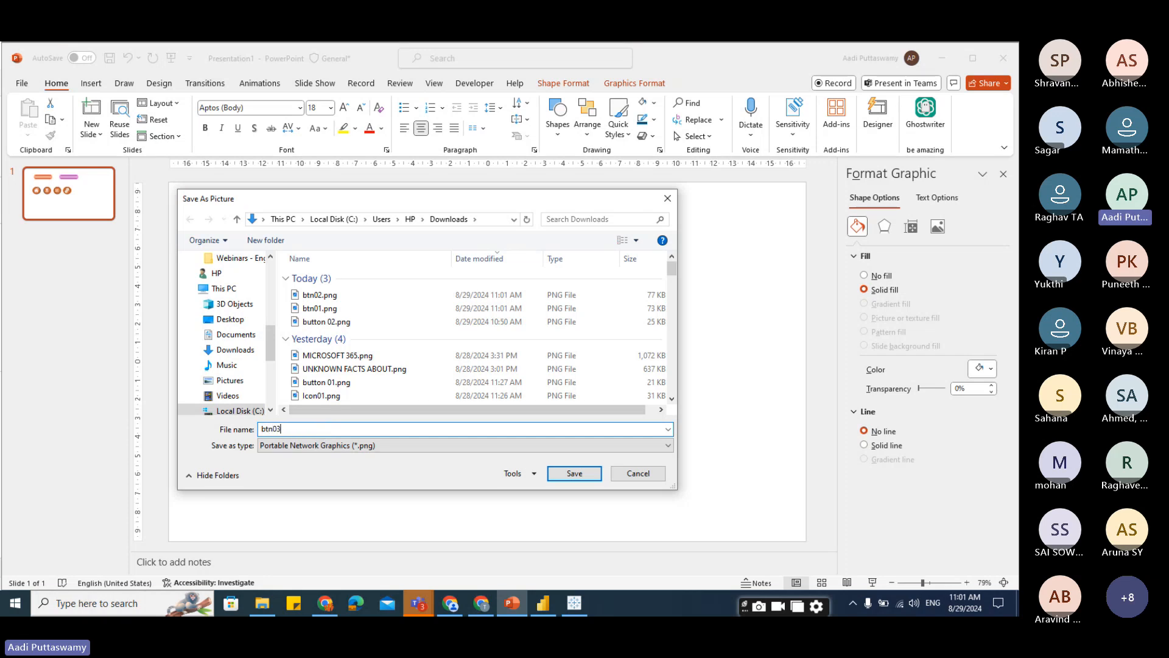
key(Return)
Save the gear button with its icon as a picture named btn04 in Downloads.
click(699, 269)
click(481, 314)
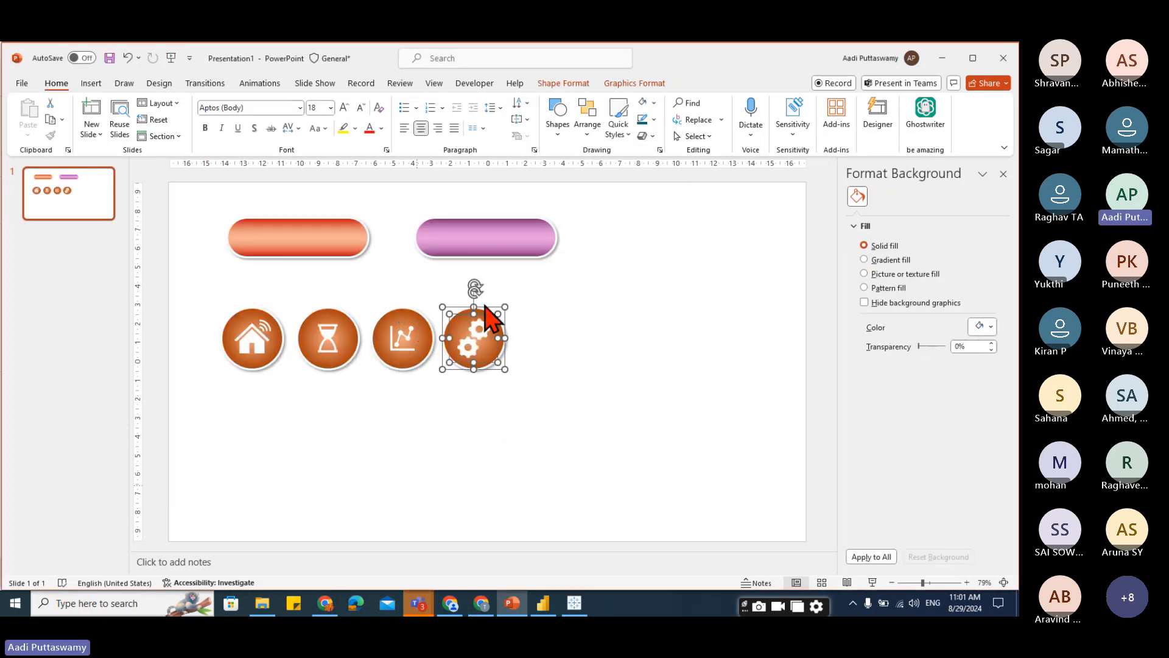
right_click(474, 309)
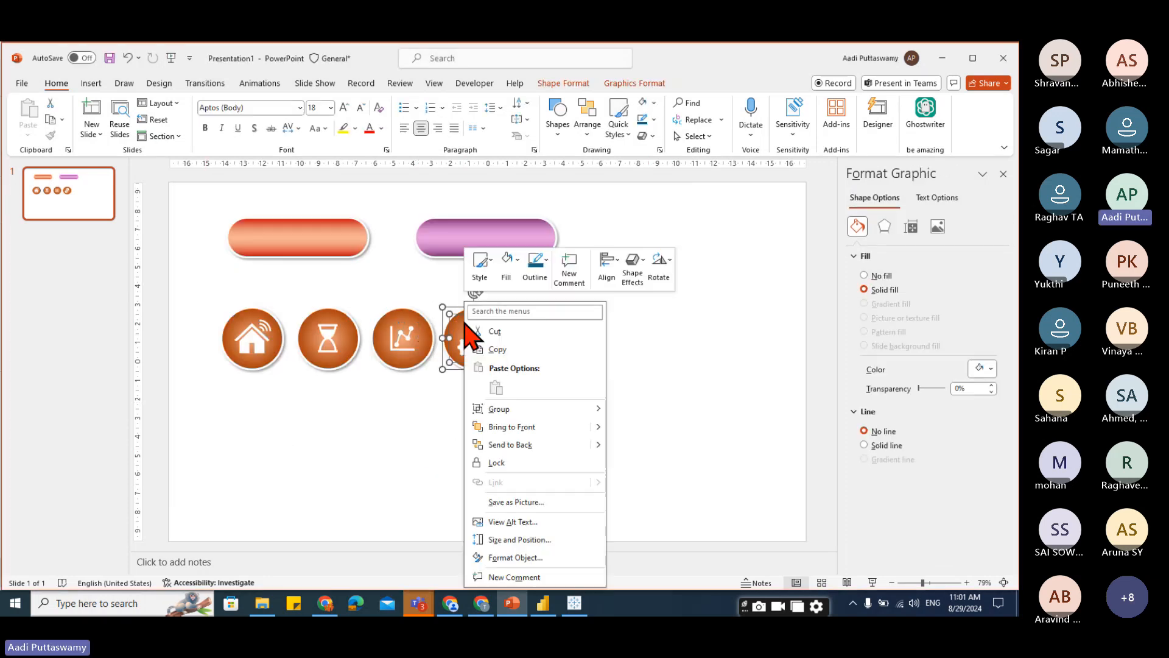
click(525, 502)
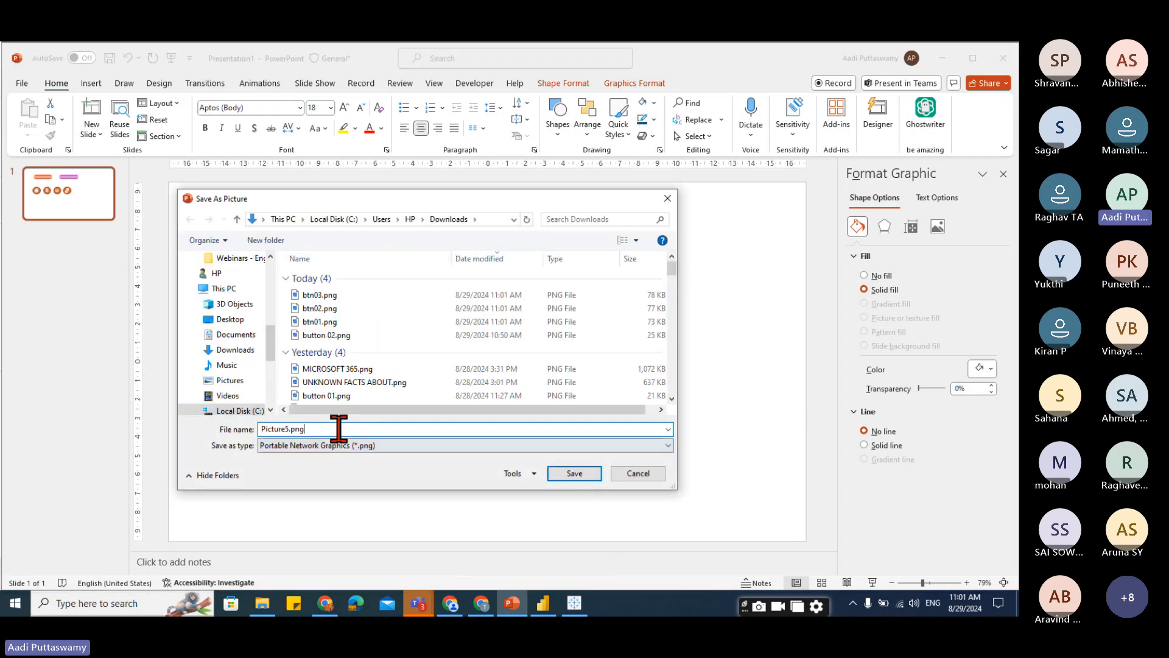
text(btn04)
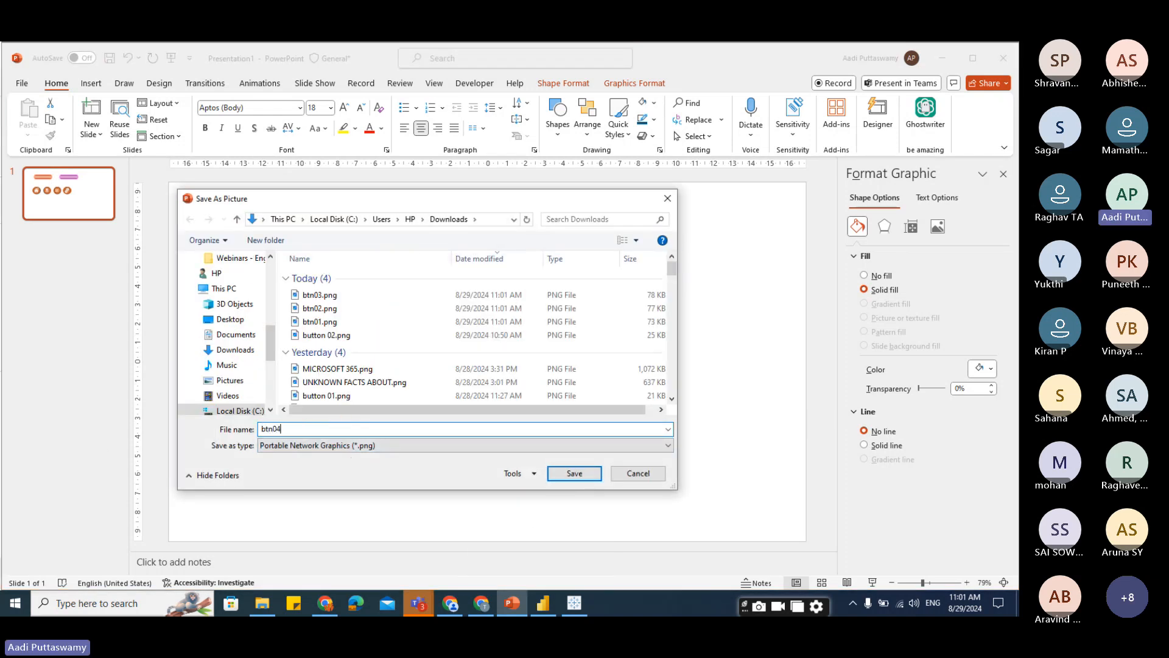
key(Return)
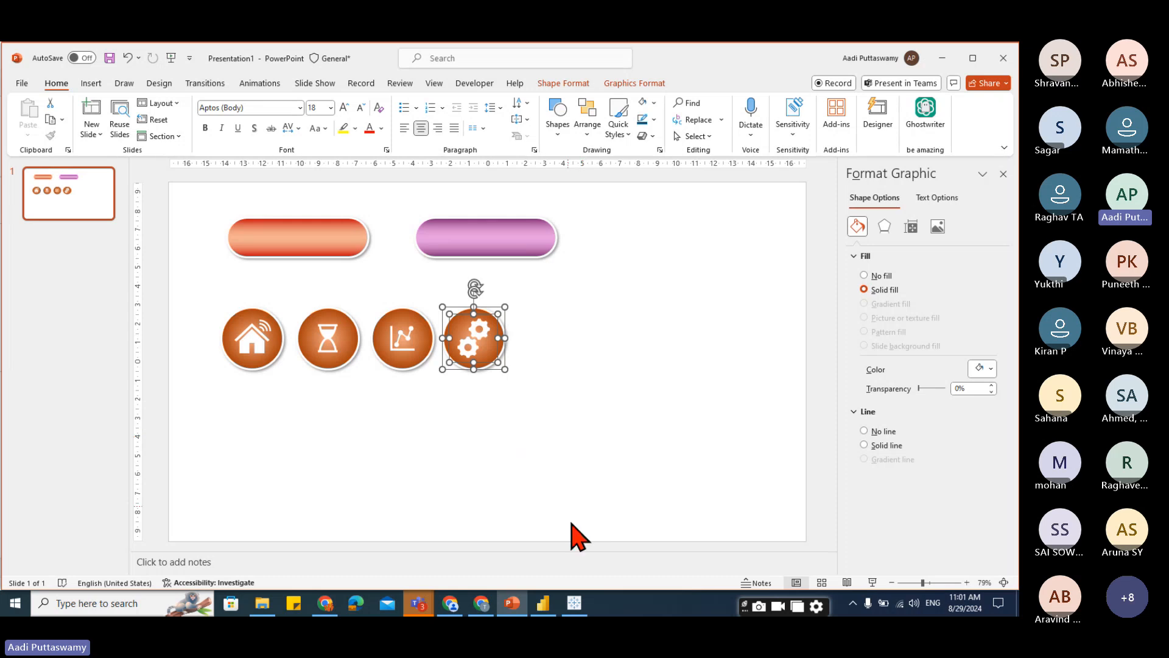
Switch to Power BI Desktop and open Page 2 of the report.
mouse_move(421, 604)
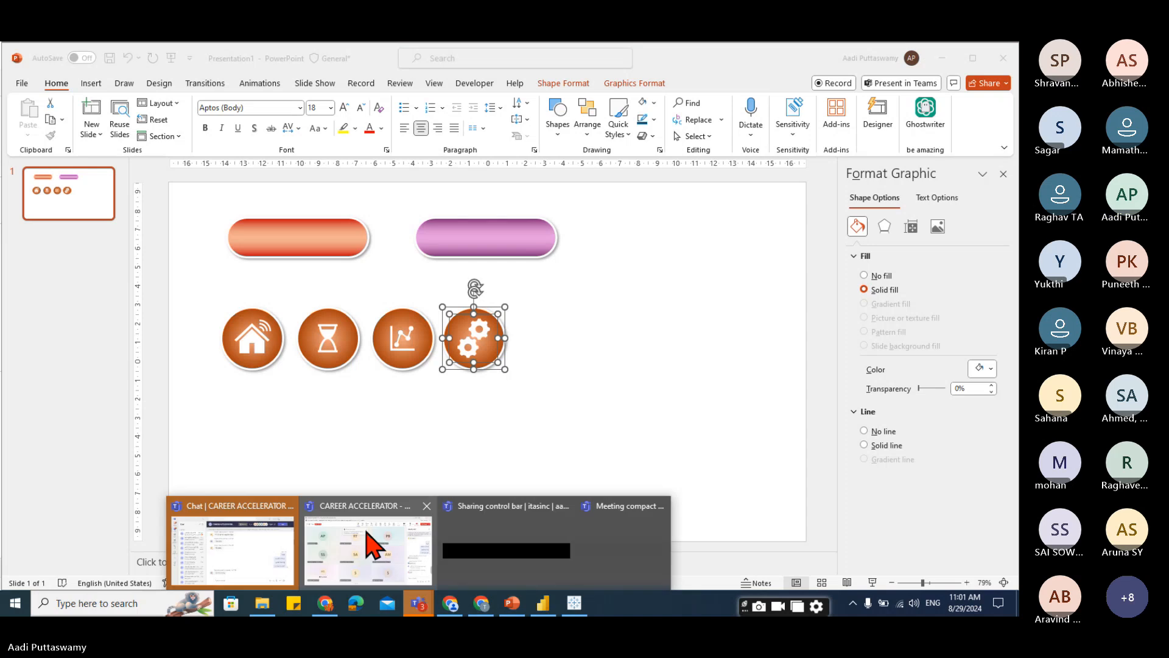
click(372, 542)
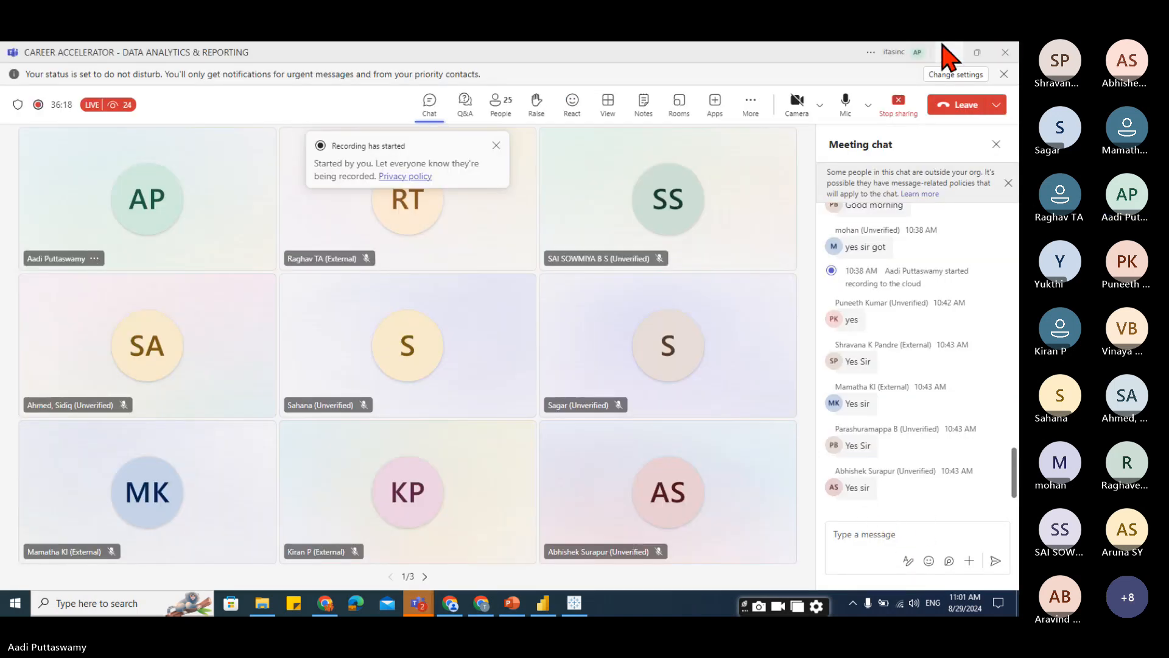
click(942, 49)
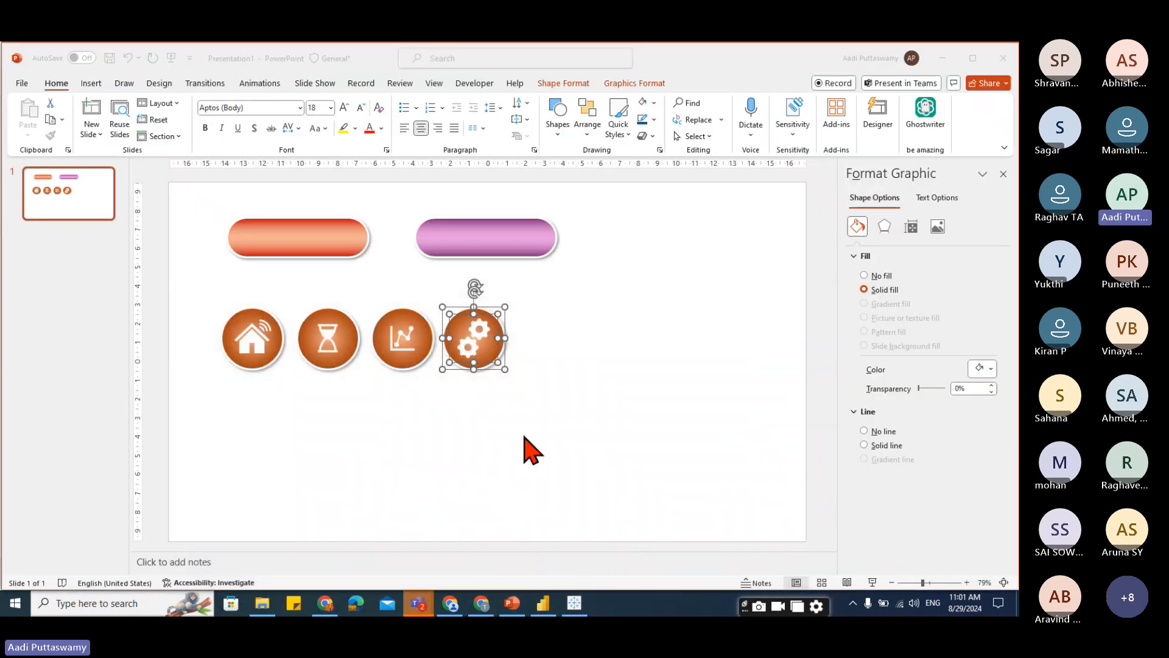
click(543, 602)
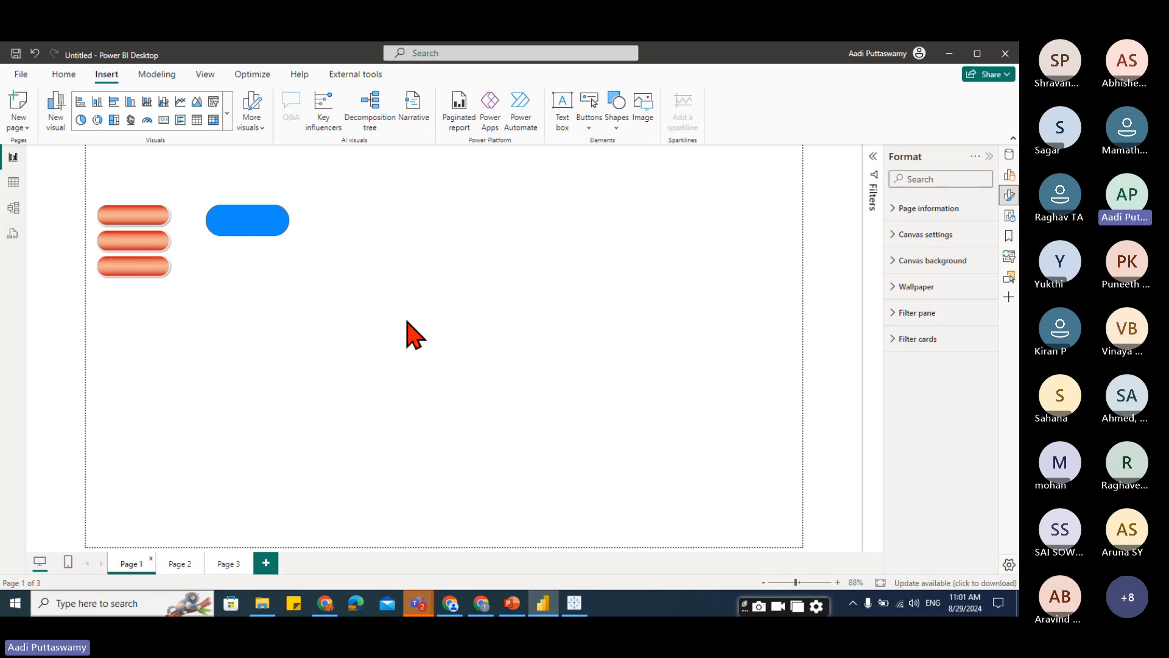
click(180, 563)
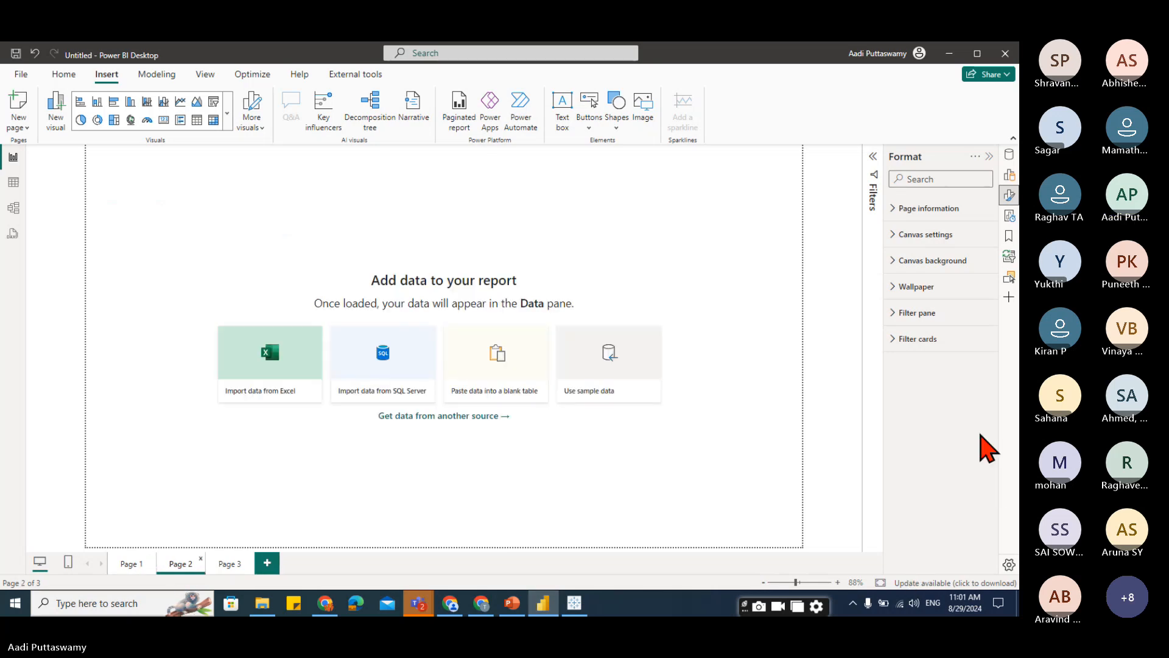
Insert the btn01.png image from Downloads onto the page and move it slightly.
click(647, 113)
click(150, 175)
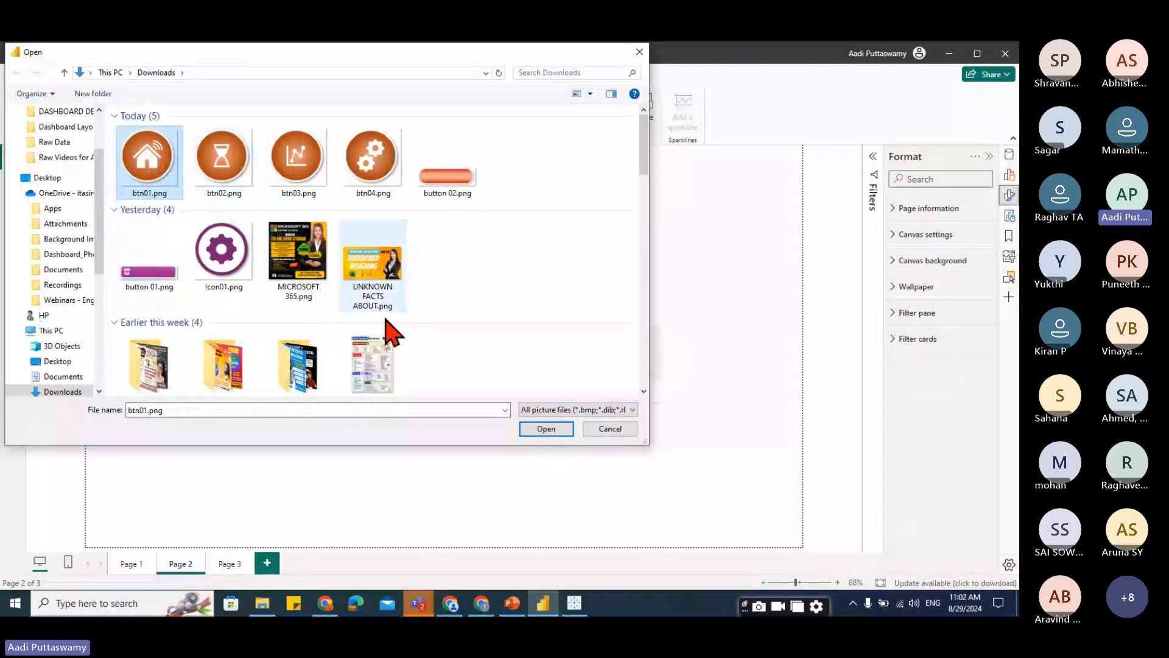
click(547, 429)
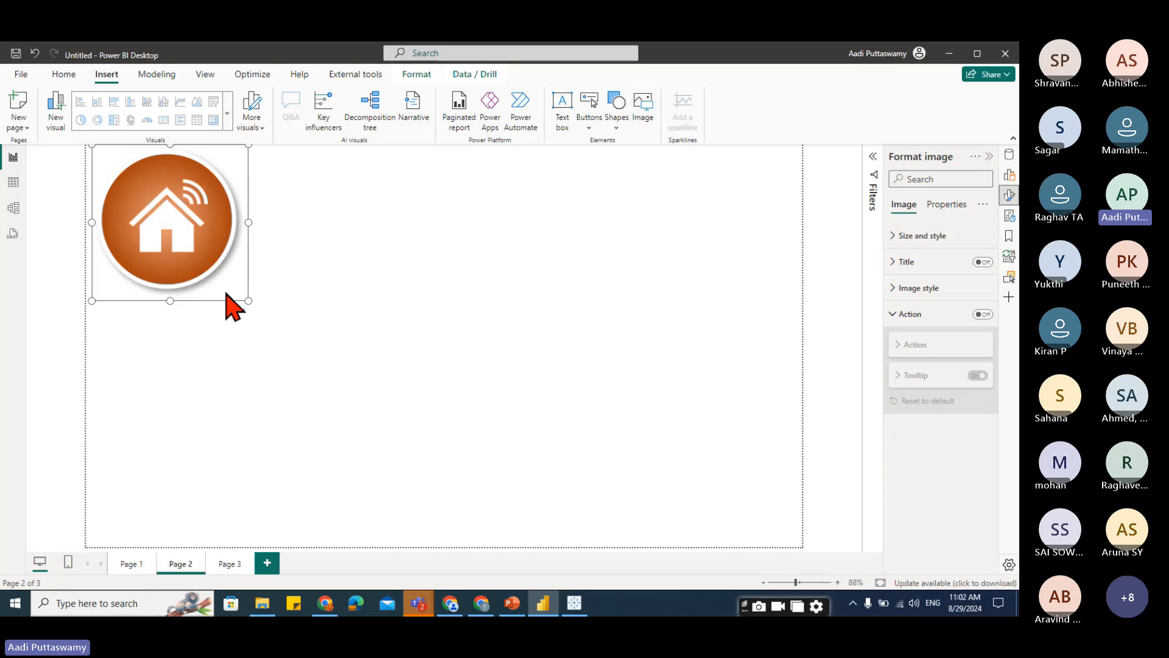
drag(207, 270, 266, 343)
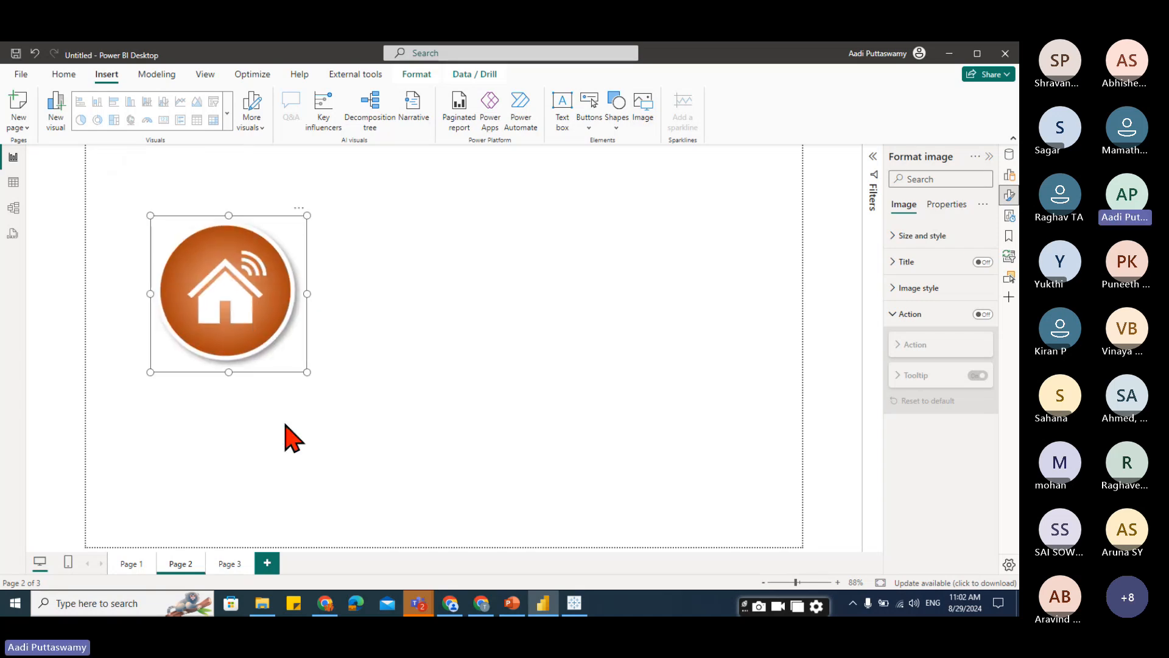
Set the house image's height to 75 and move it to the top of the canvas.
click(922, 236)
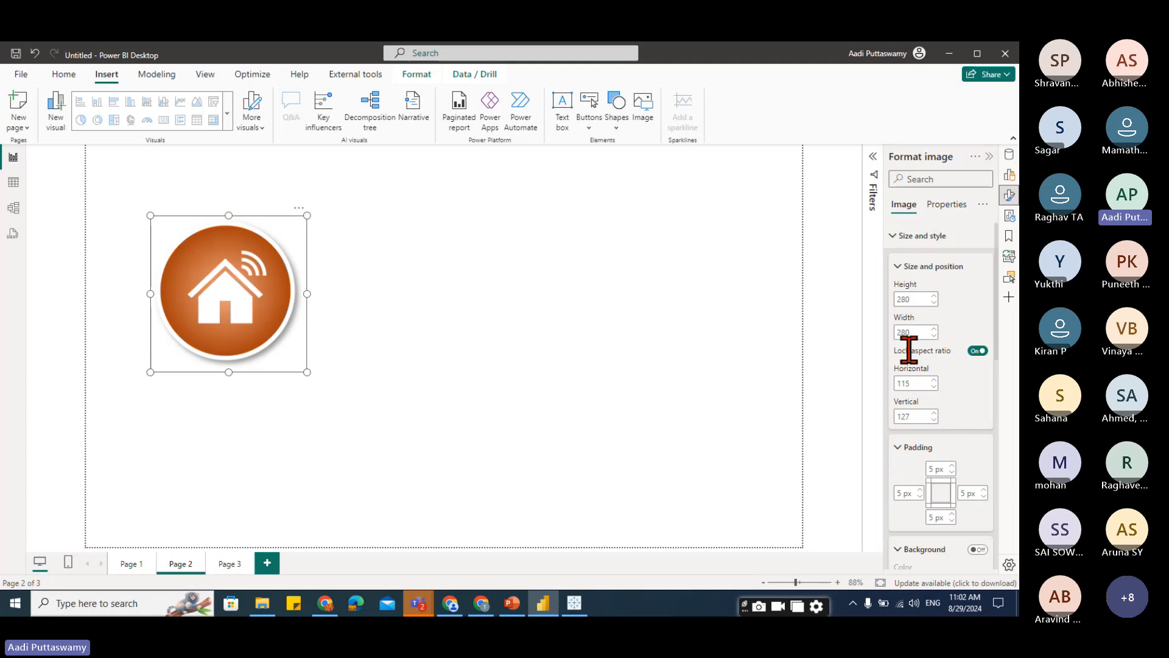
click(913, 299)
text(75)
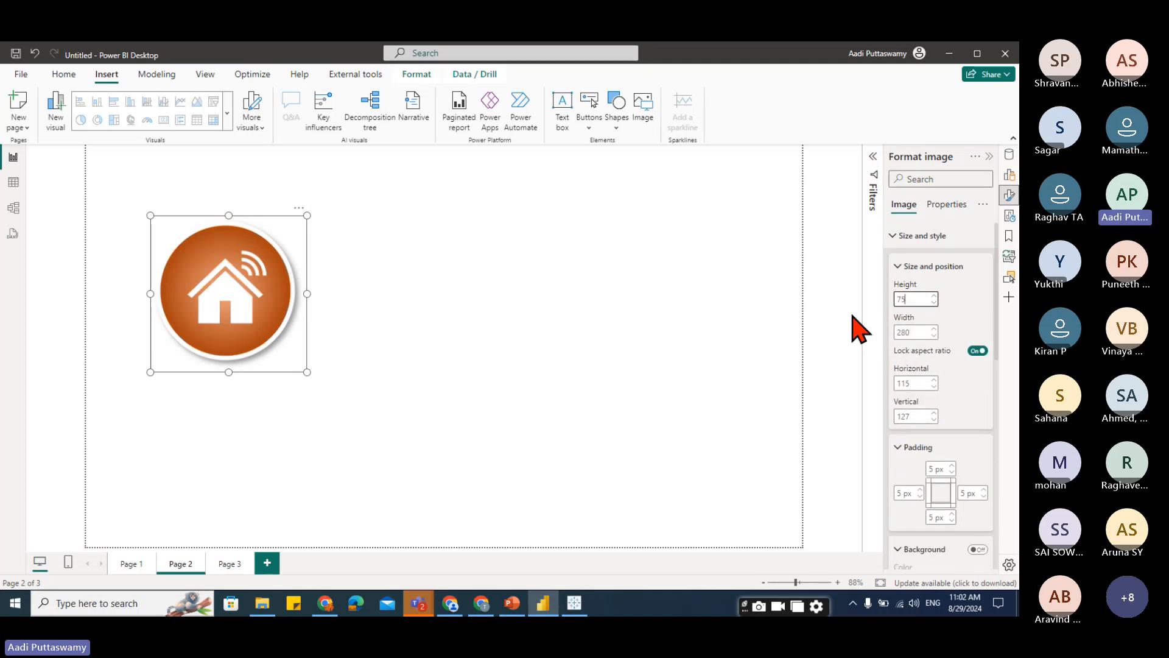
drag(168, 238, 556, 184)
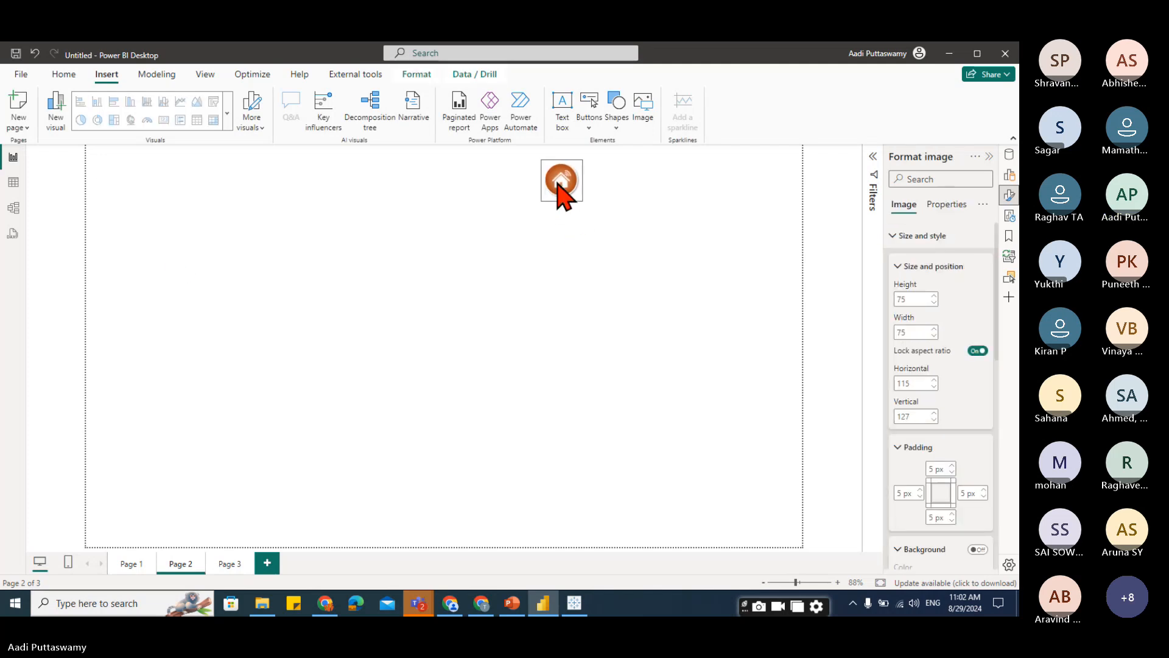
click(600, 299)
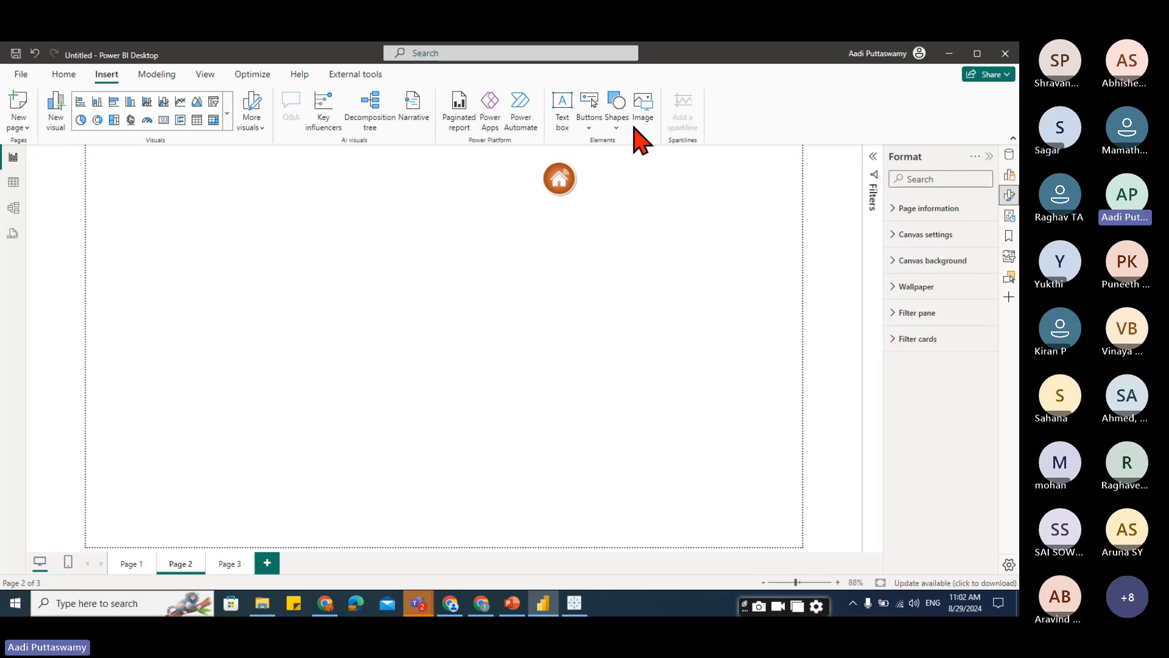
Insert the btn02.png and btn03.png button images onto the page.
click(643, 105)
click(222, 153)
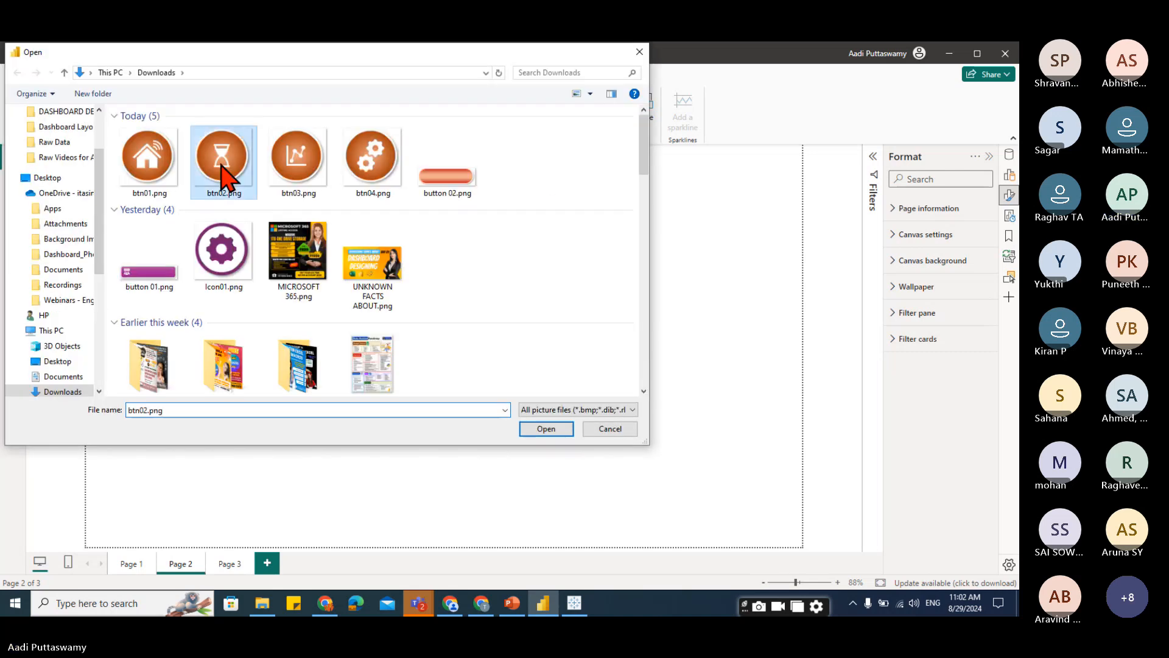
click(535, 431)
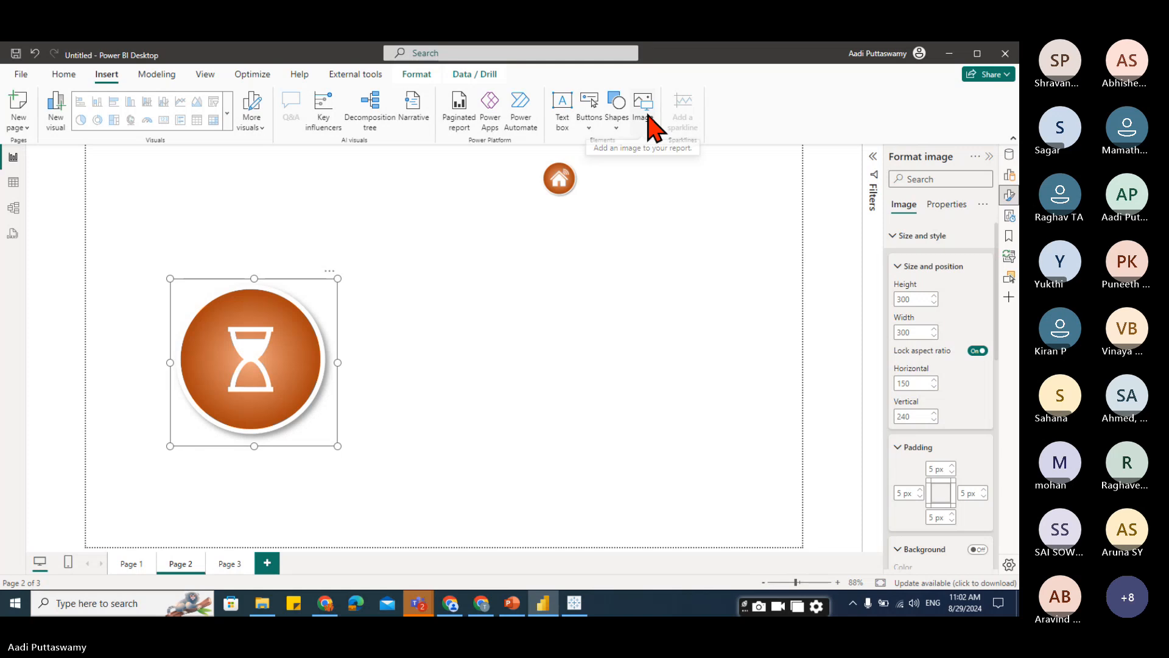
click(645, 115)
click(296, 155)
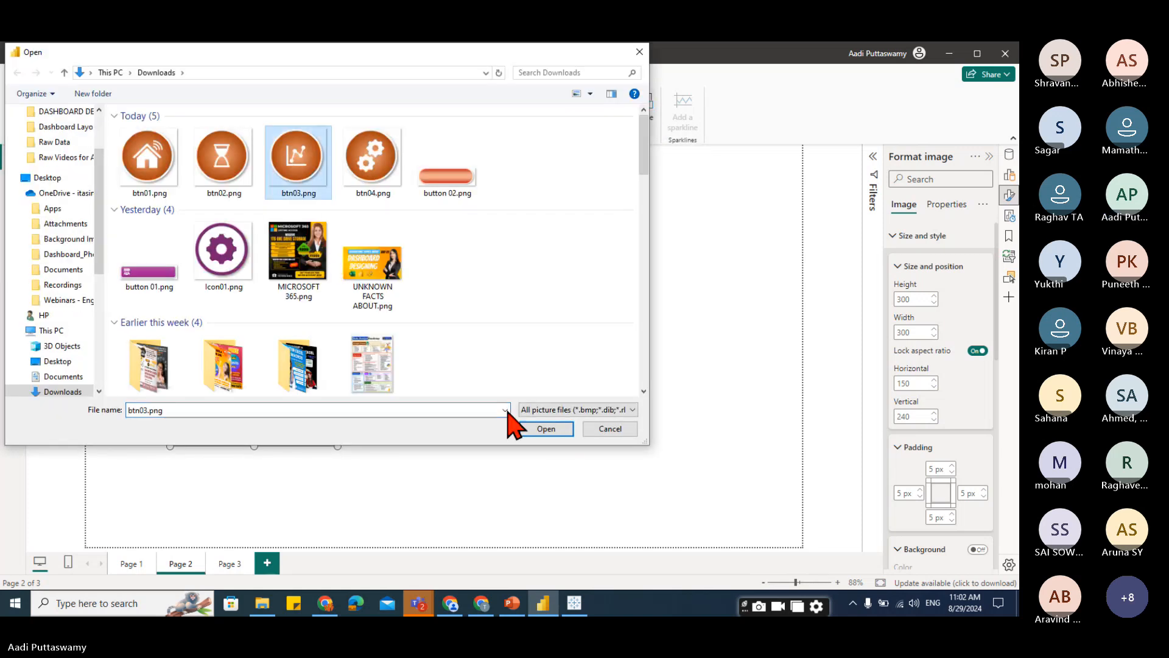
click(546, 429)
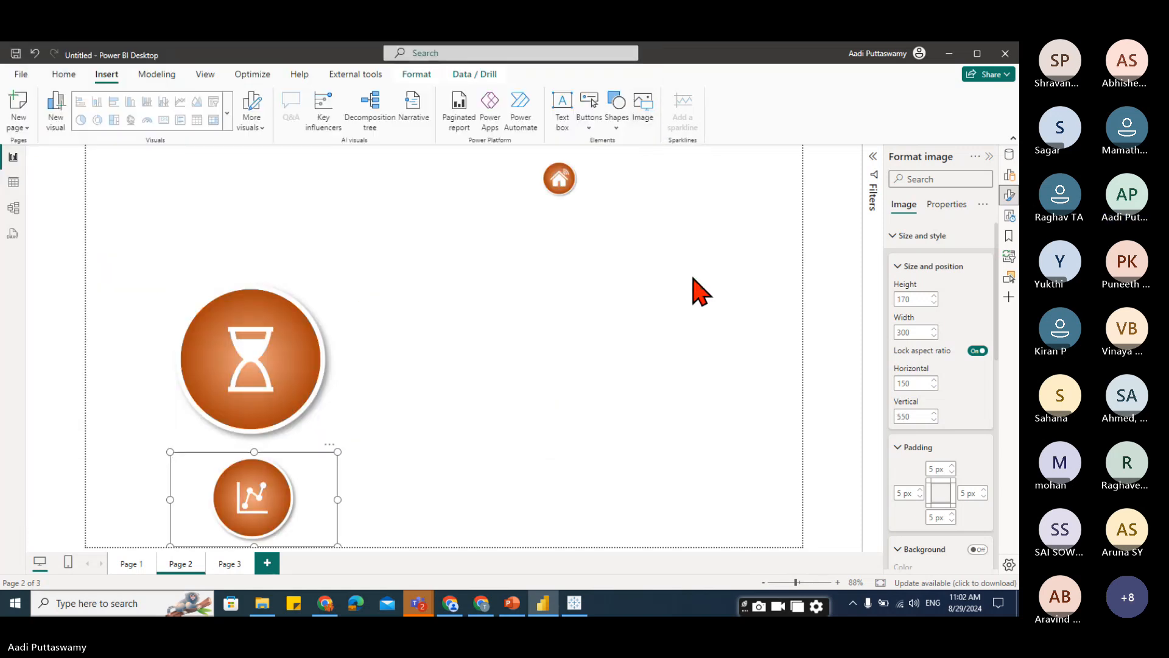
Insert the btn04.png gear button image onto the page.
click(664, 153)
click(653, 124)
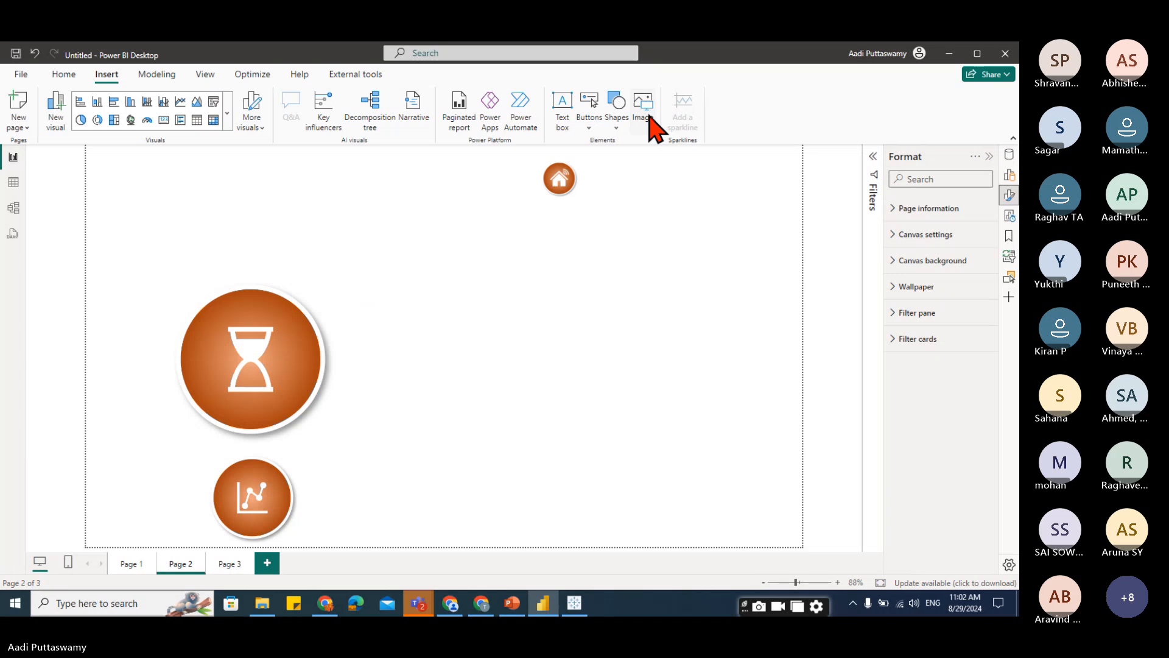
click(373, 158)
click(546, 429)
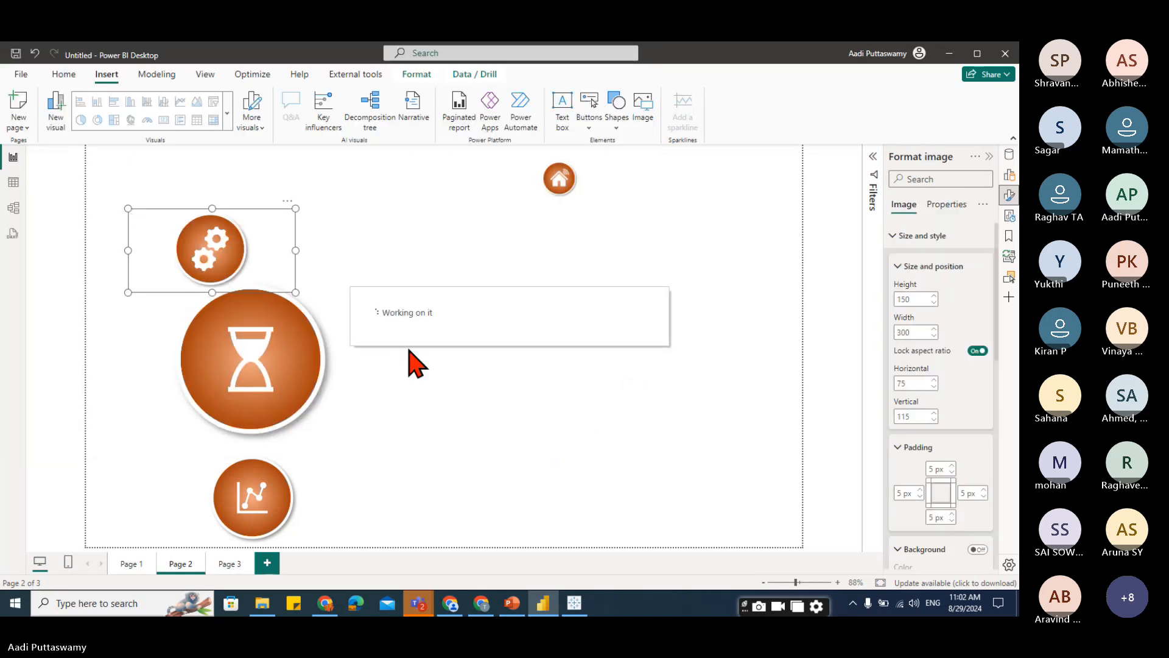
Resize the gear image to height 75, width about 82, and place it beside the house button.
drag(209, 258, 513, 263)
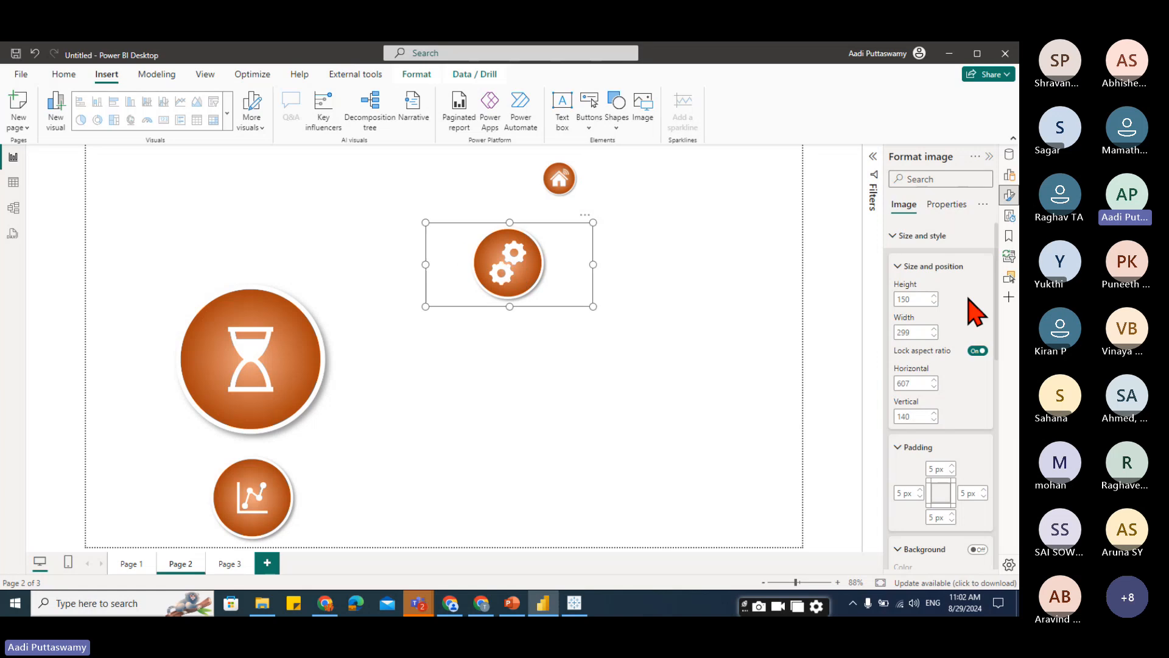
drag(918, 299, 883, 400)
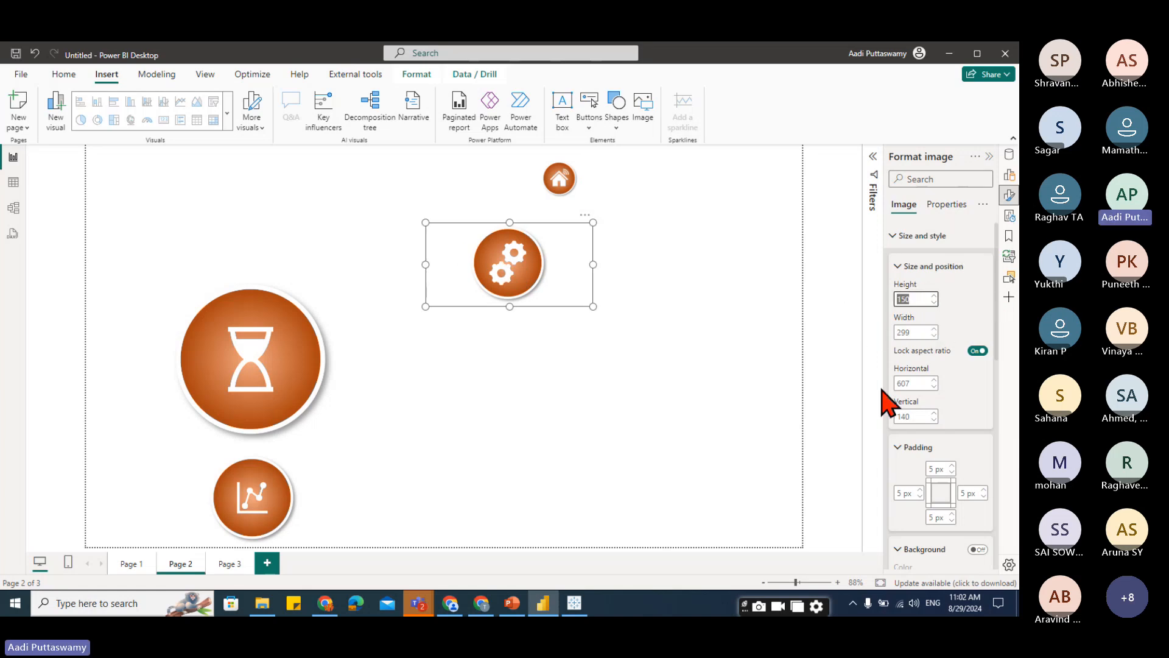
text(75)
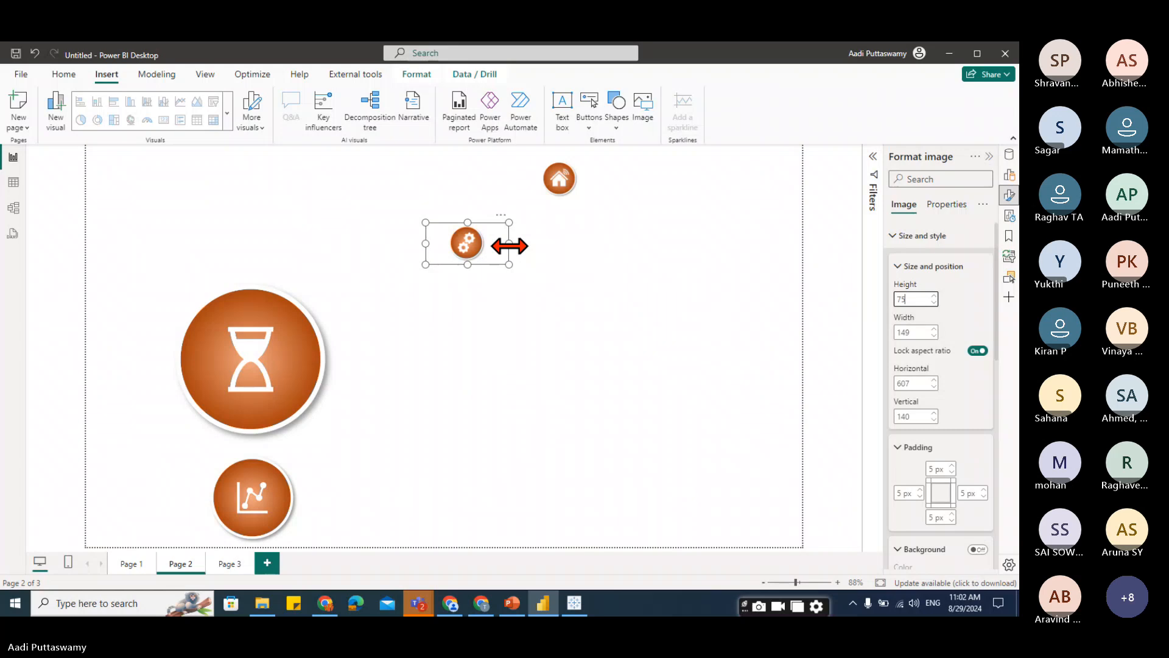
drag(509, 246, 472, 250)
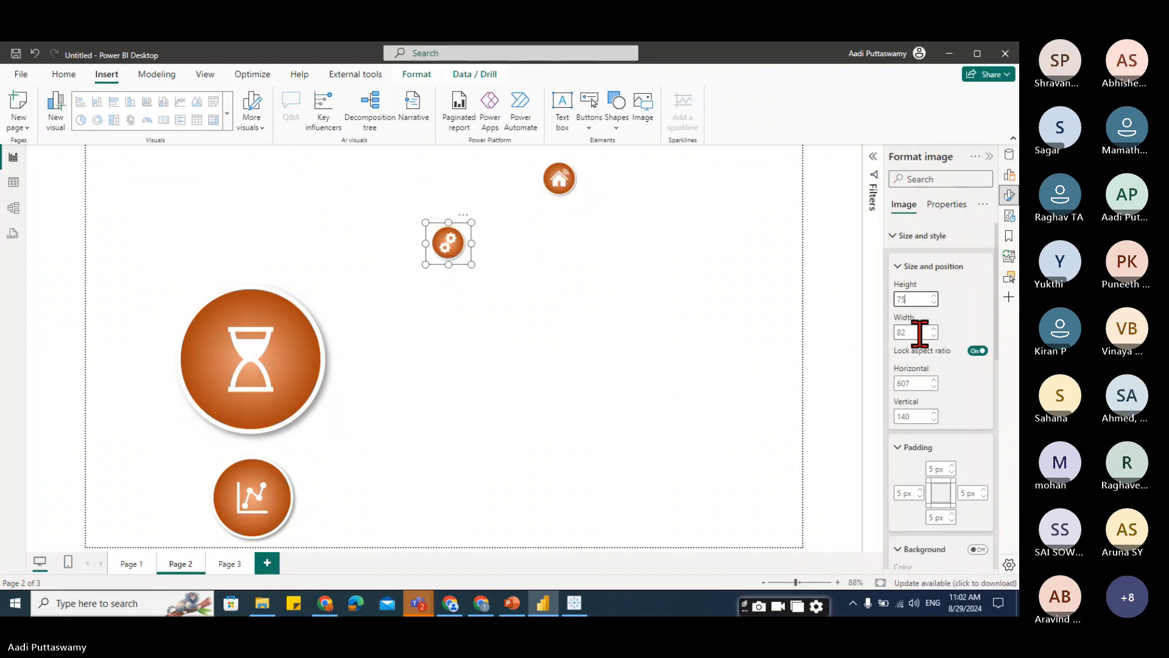
click(573, 220)
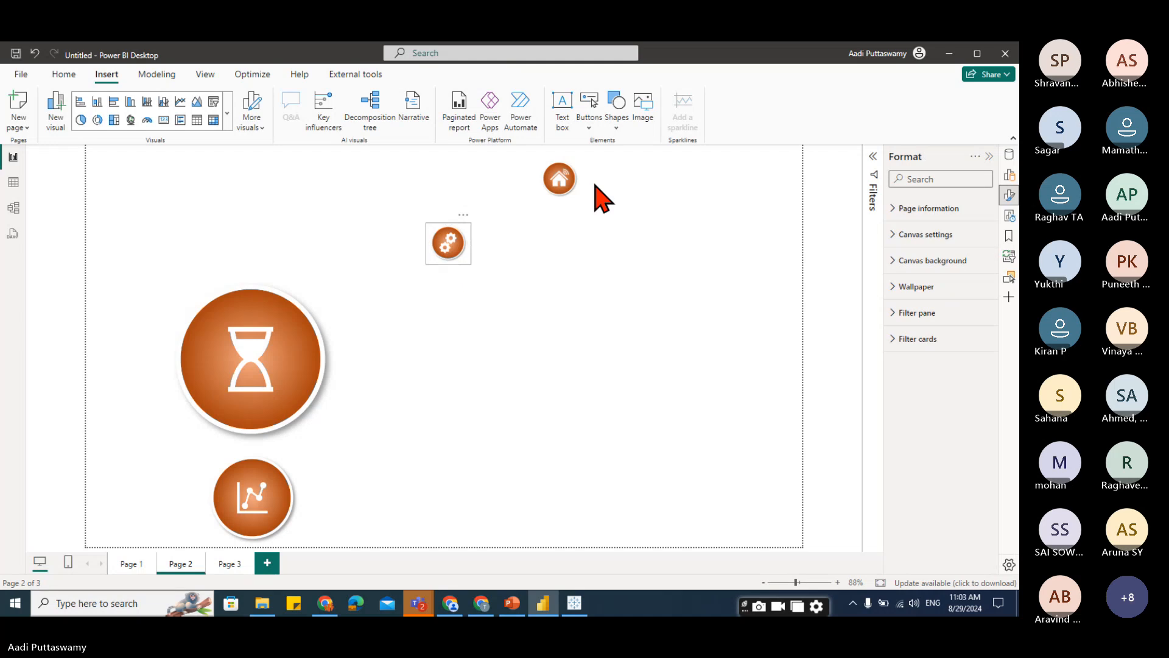
drag(603, 198, 600, 196)
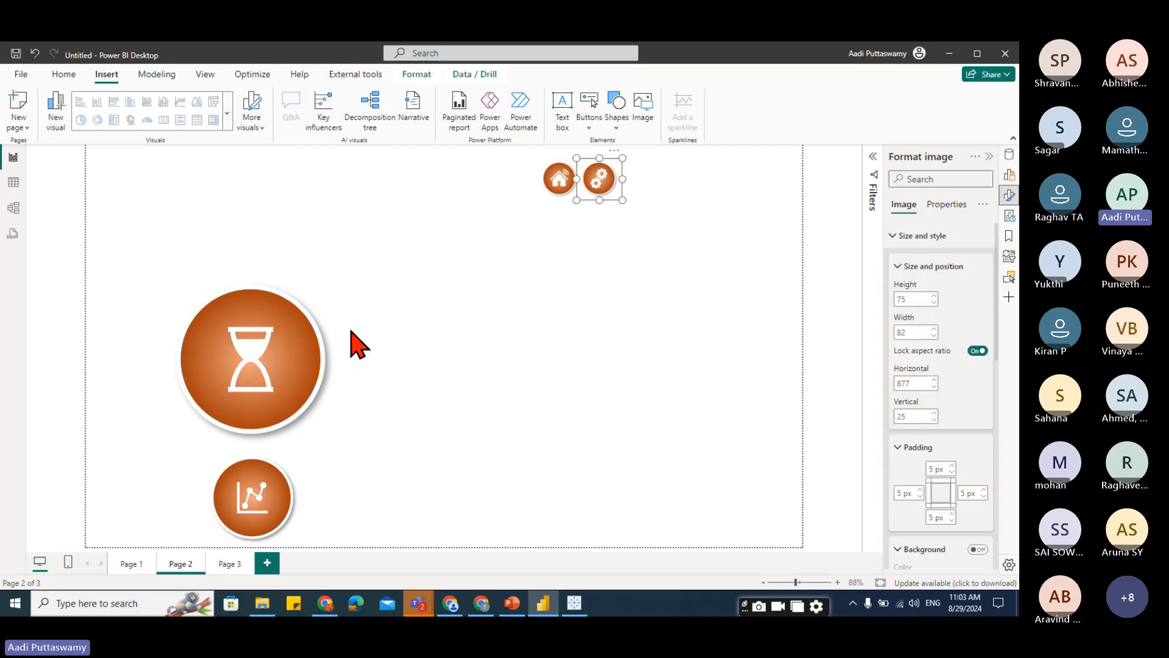
Resize the hourglass image to height 75 and place it next to the gear button at the top.
drag(225, 371, 438, 331)
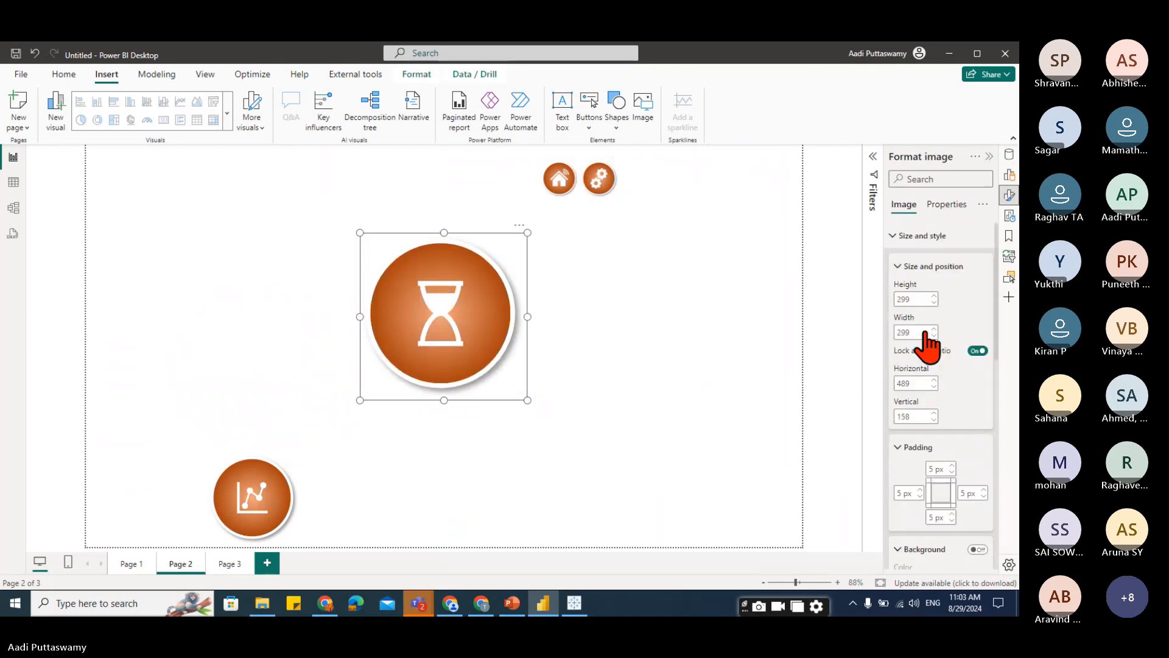
double_click(911, 298)
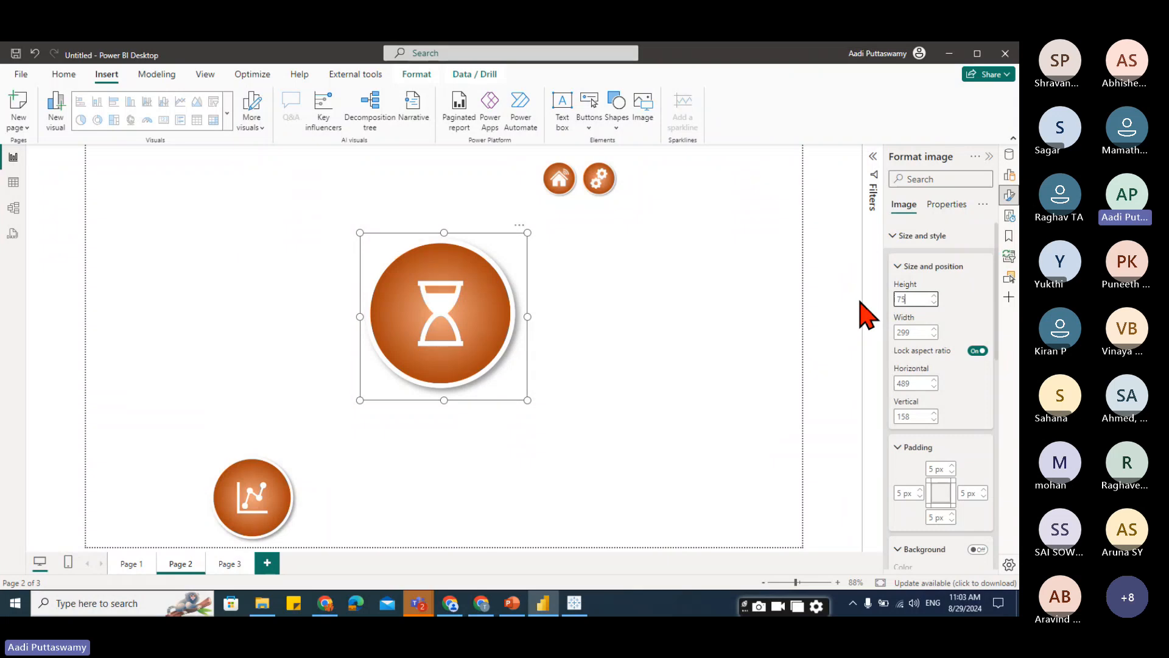
text(75)
drag(375, 258, 639, 181)
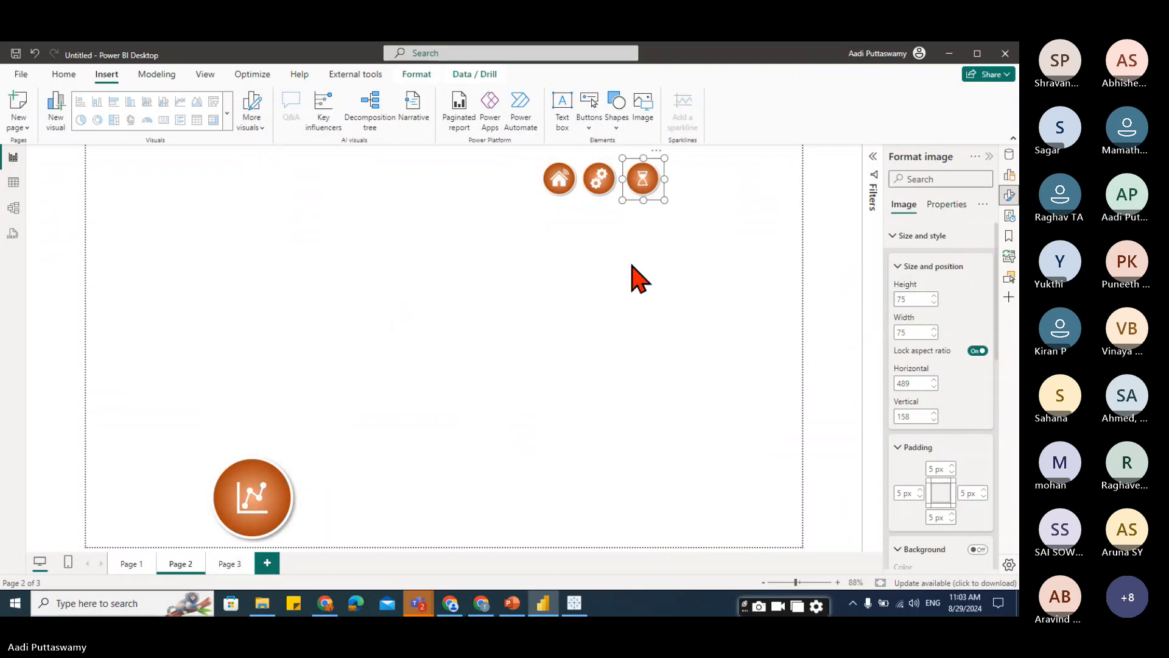
Move the line chart image to the centre, narrow its frame, and set its height to 75.
drag(281, 491, 465, 300)
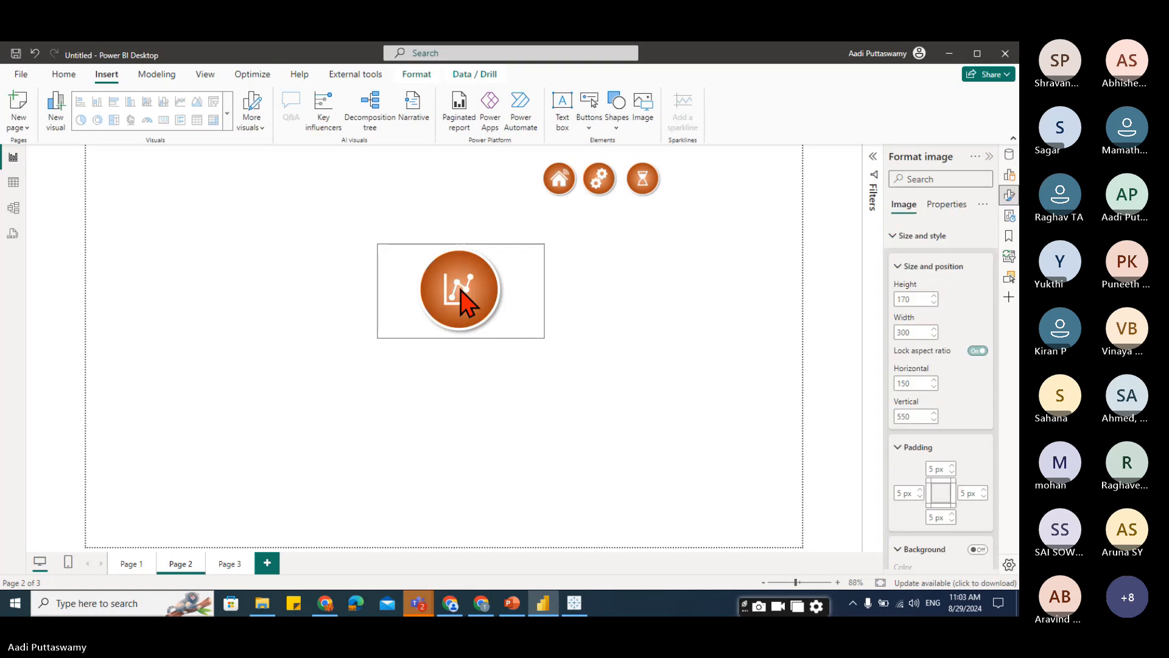
drag(545, 291, 476, 292)
click(915, 299)
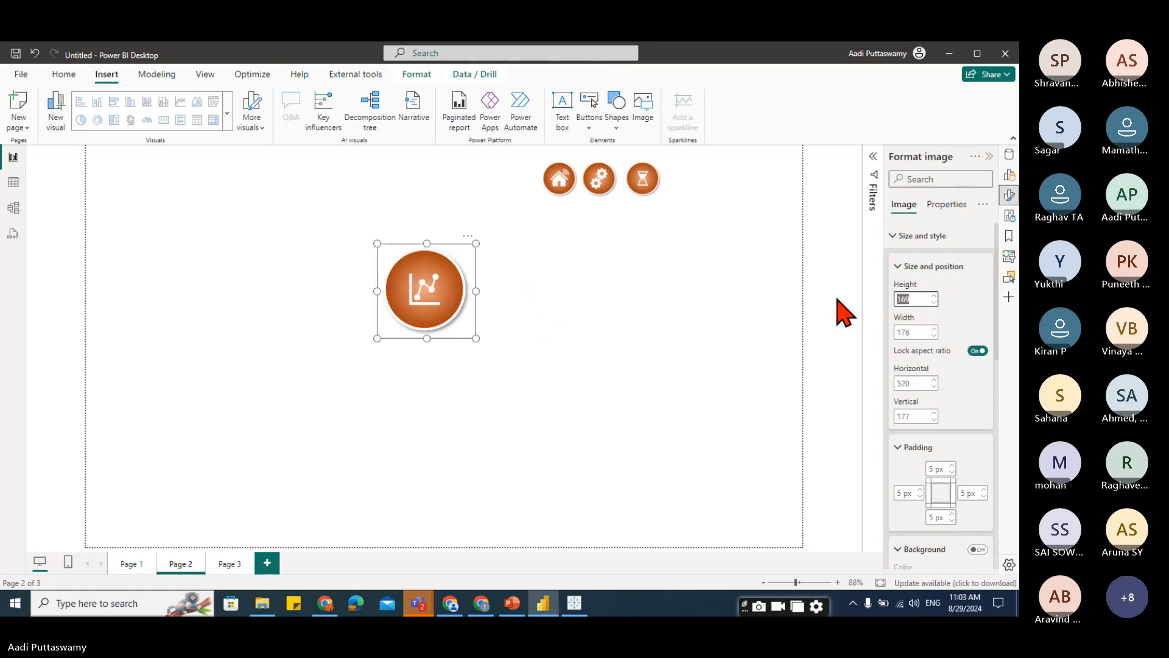
text(75)
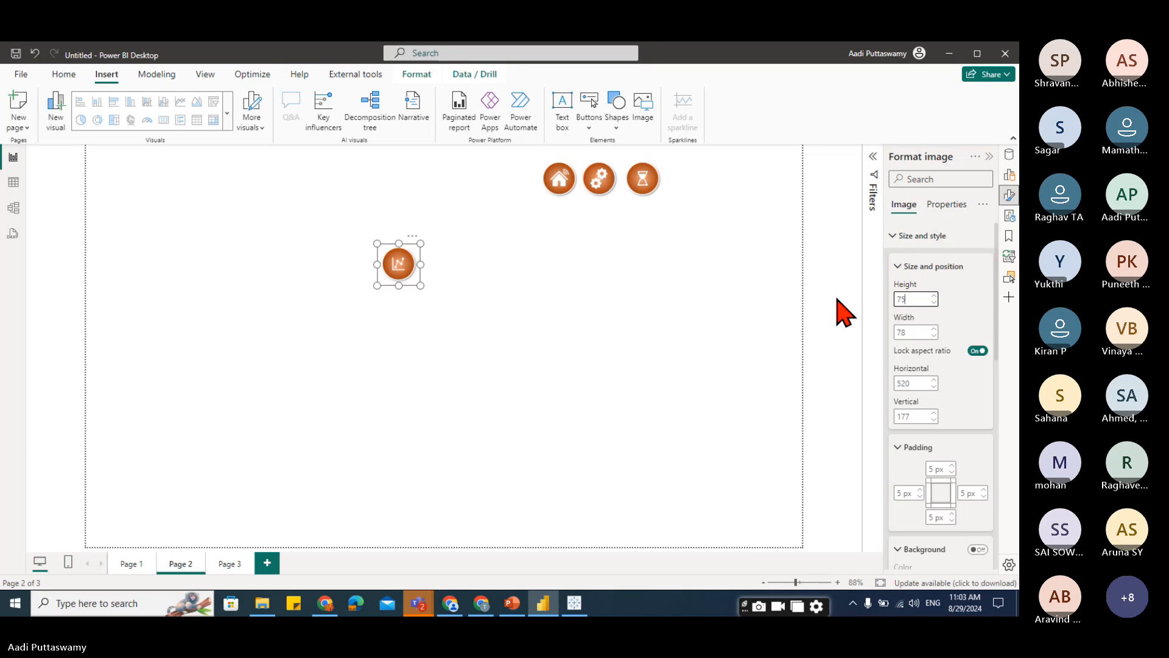
Move the line chart button to the top row beside the hourglass button.
drag(386, 271, 685, 189)
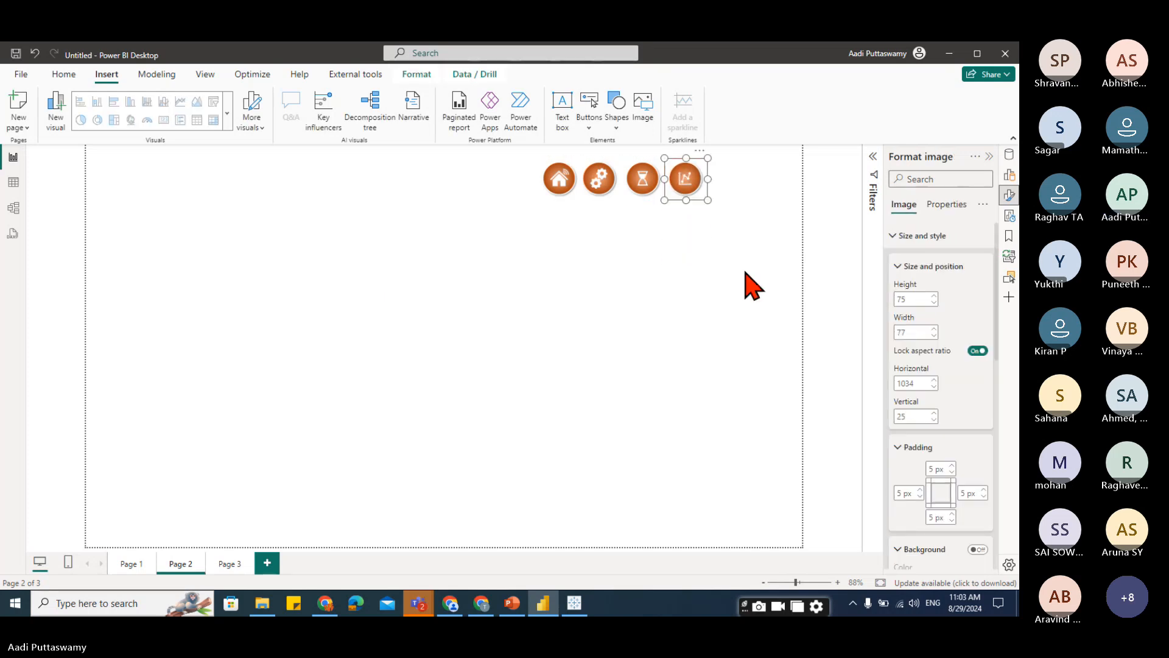
click(748, 301)
click(599, 182)
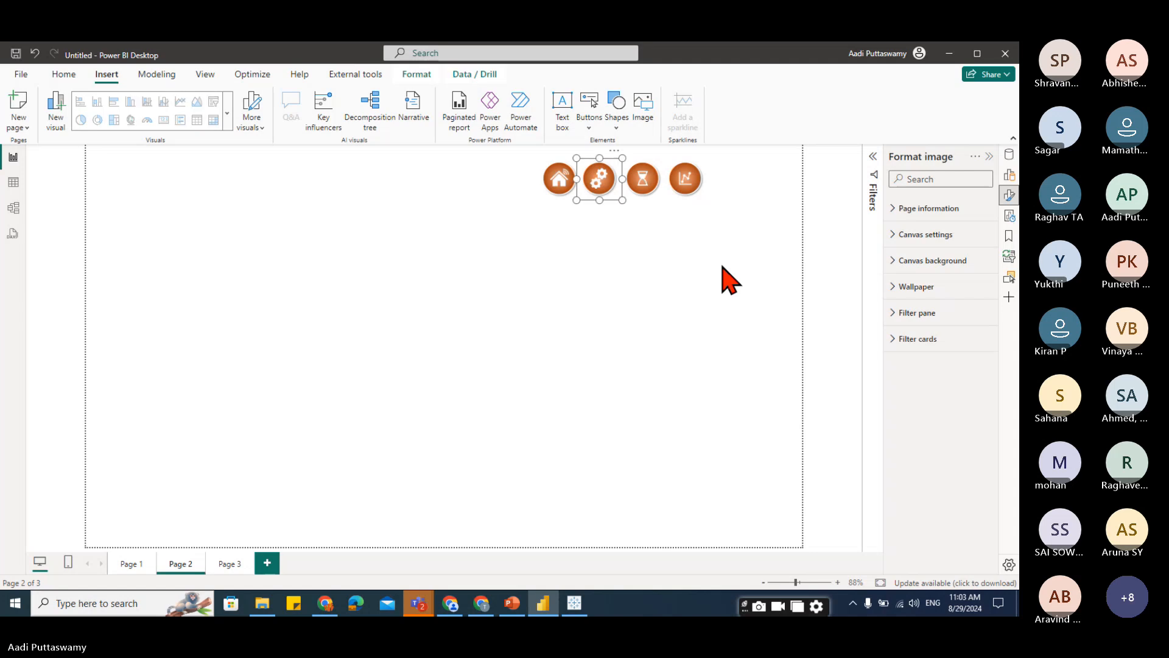
click(764, 272)
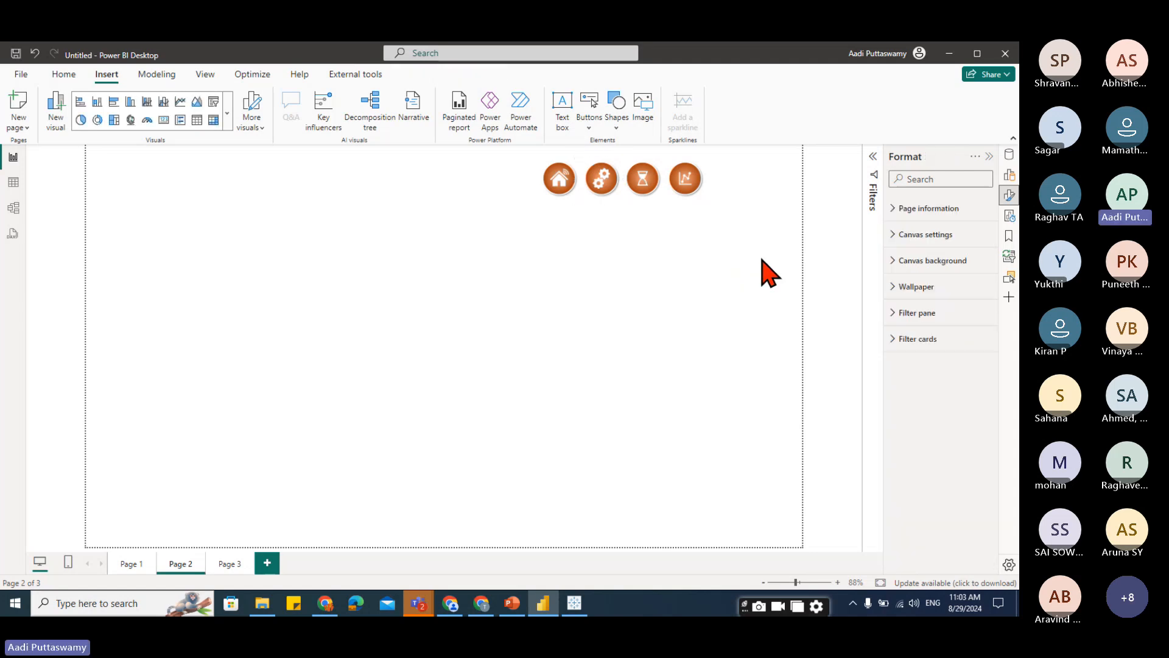
Select all four button images and distribute them horizontally.
drag(774, 268, 407, 211)
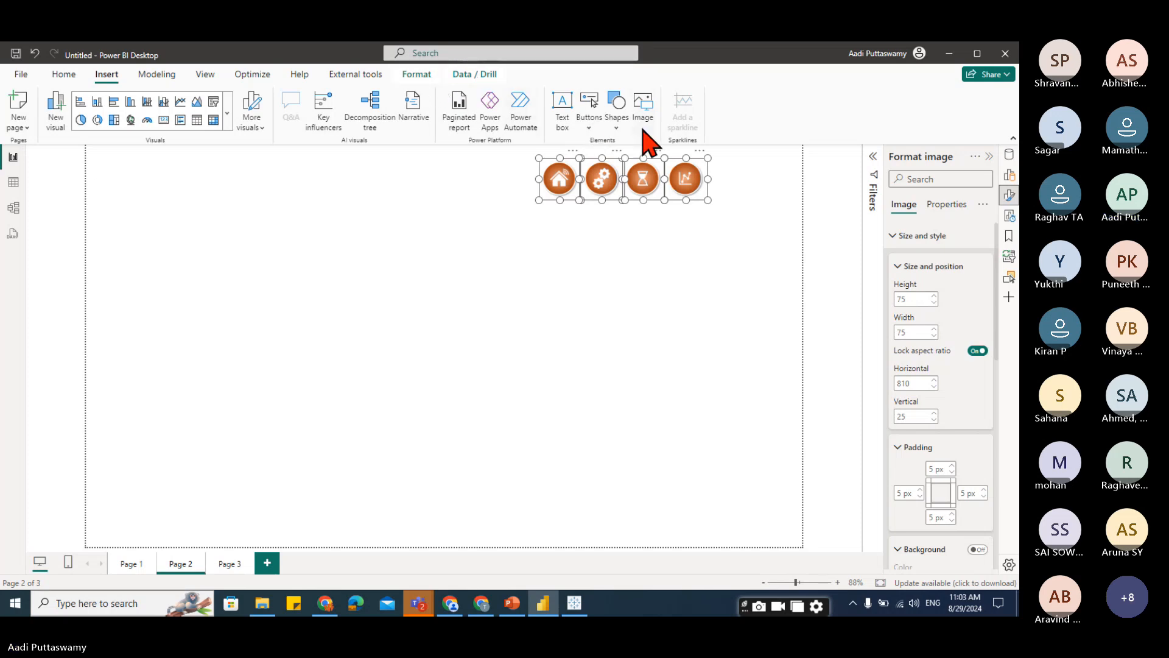
click(417, 75)
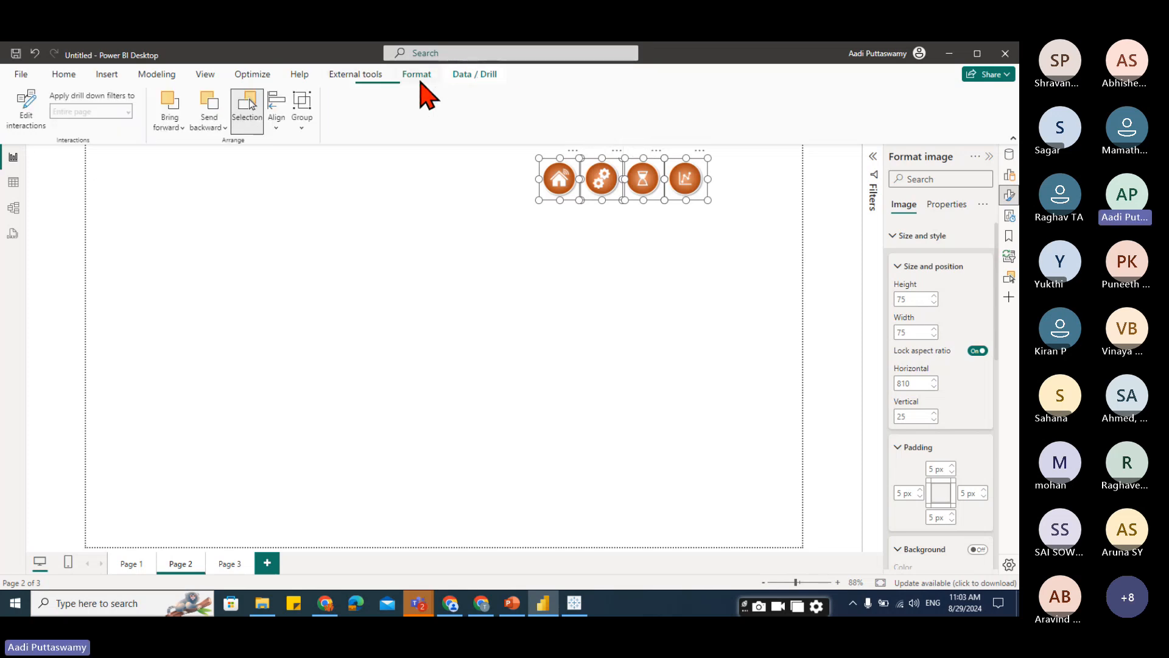
click(277, 121)
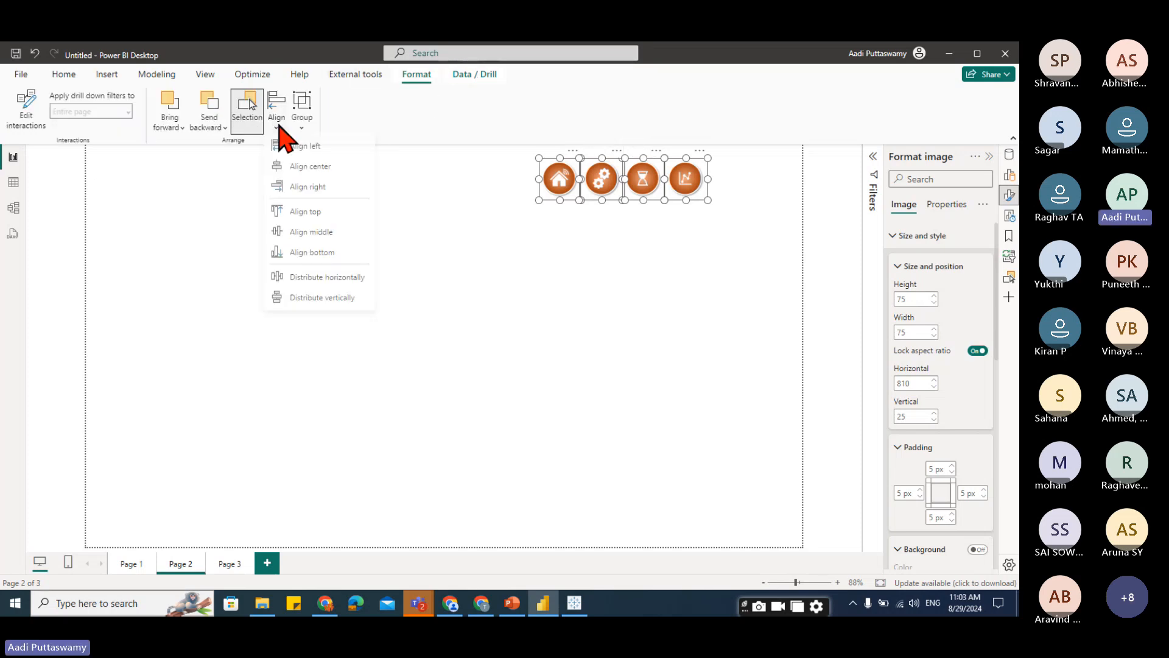
click(301, 279)
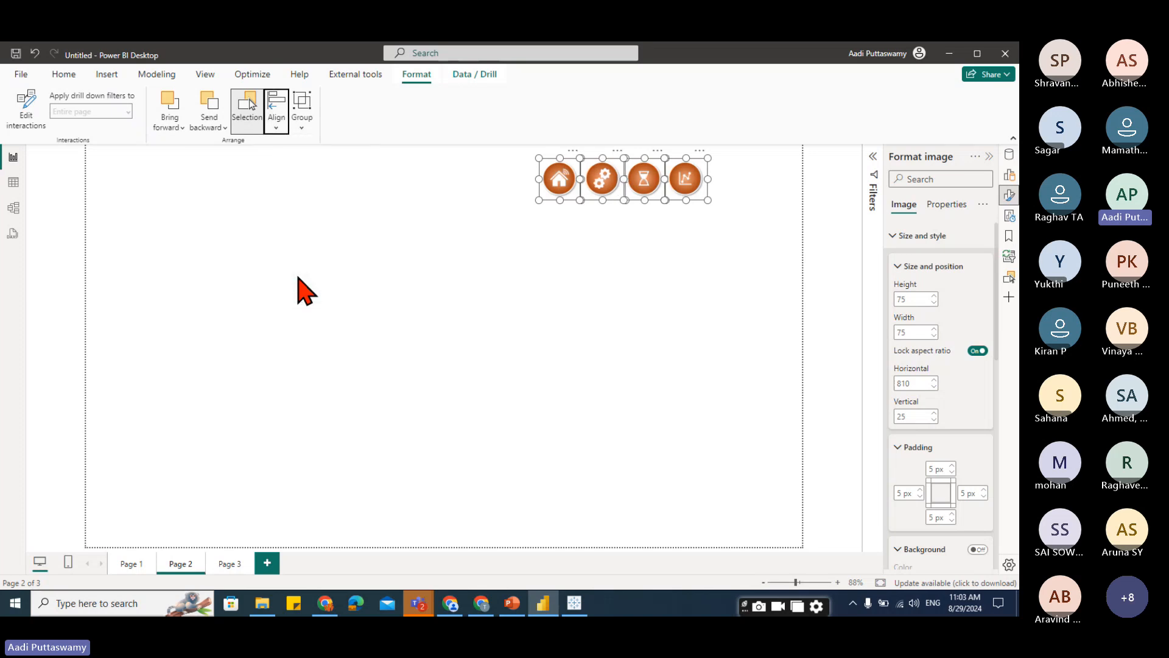
click(655, 353)
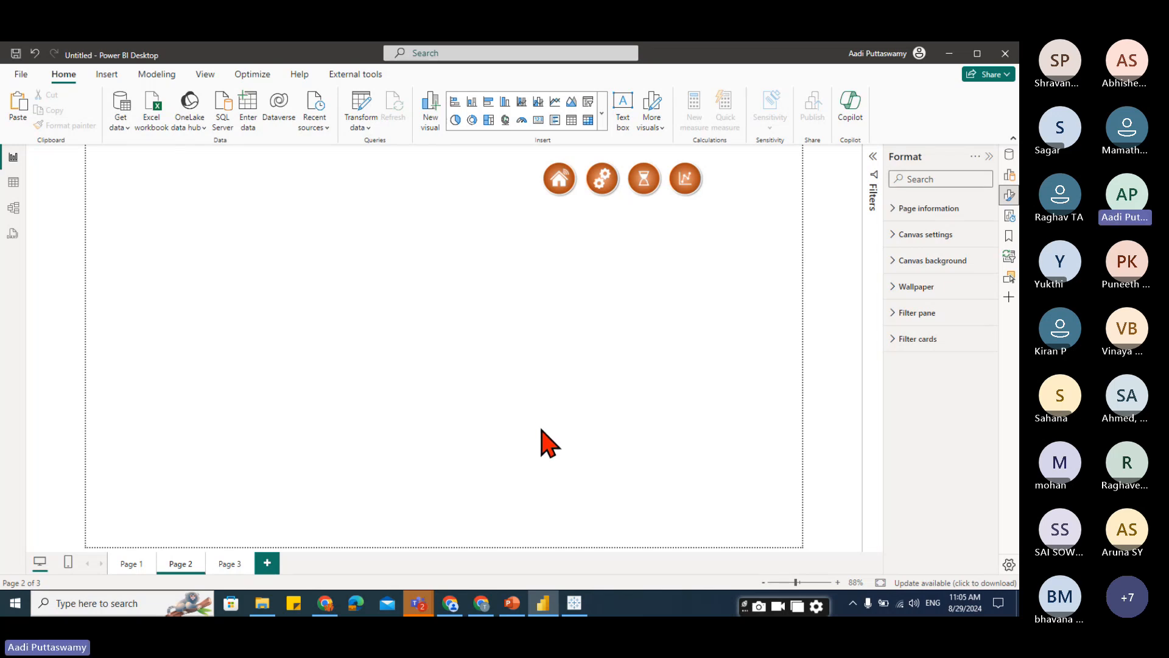
Switch to Tableau, add an Image object to the dashboard and insert btn01.png.
click(574, 603)
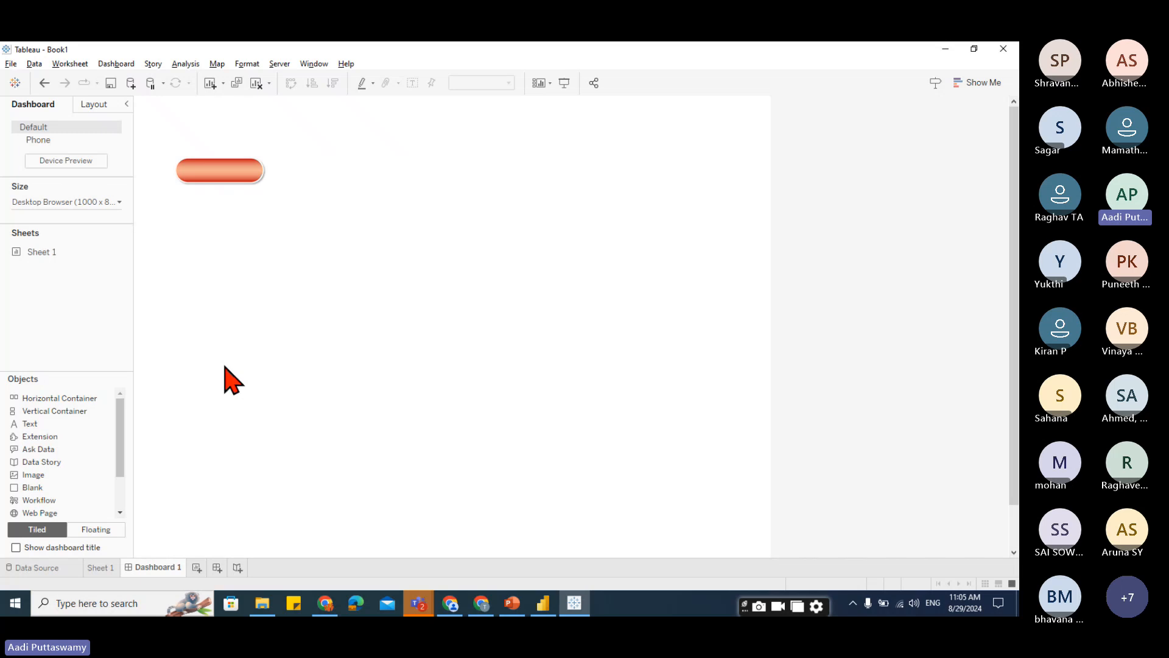
drag(37, 475, 387, 359)
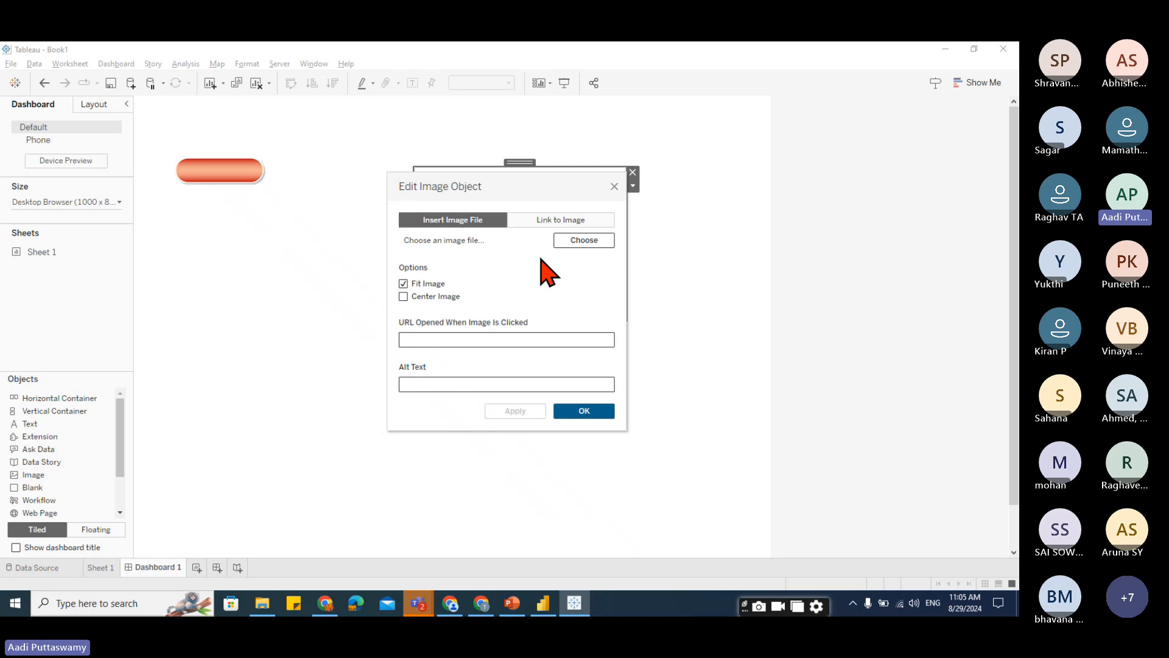
click(581, 242)
click(347, 280)
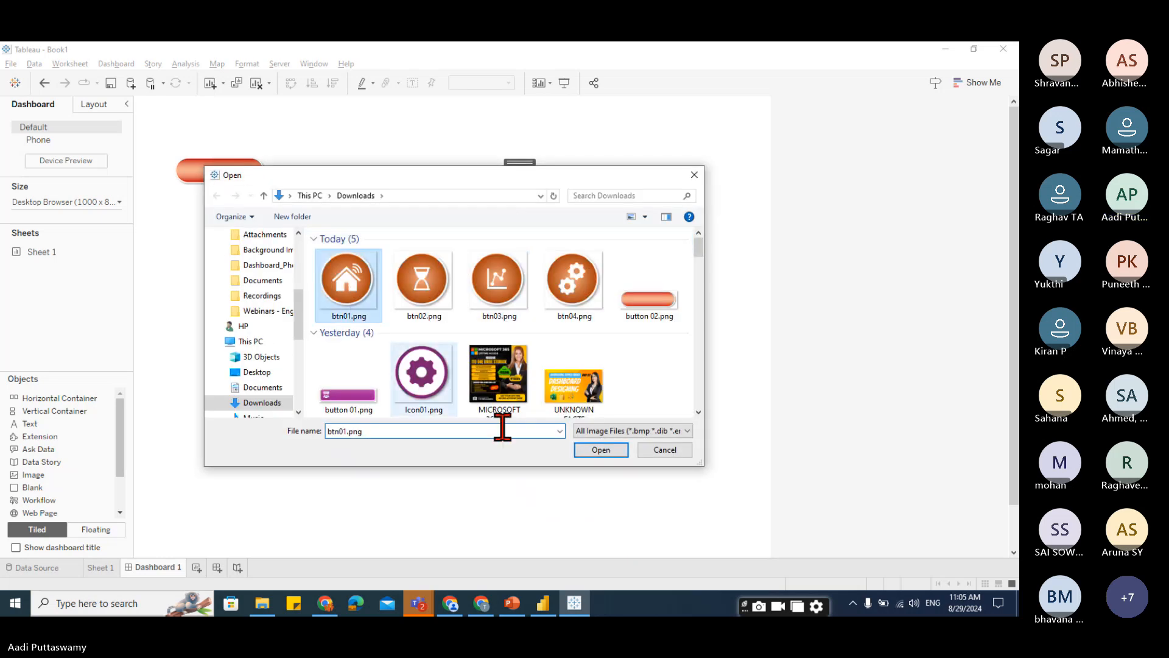
click(601, 450)
click(592, 416)
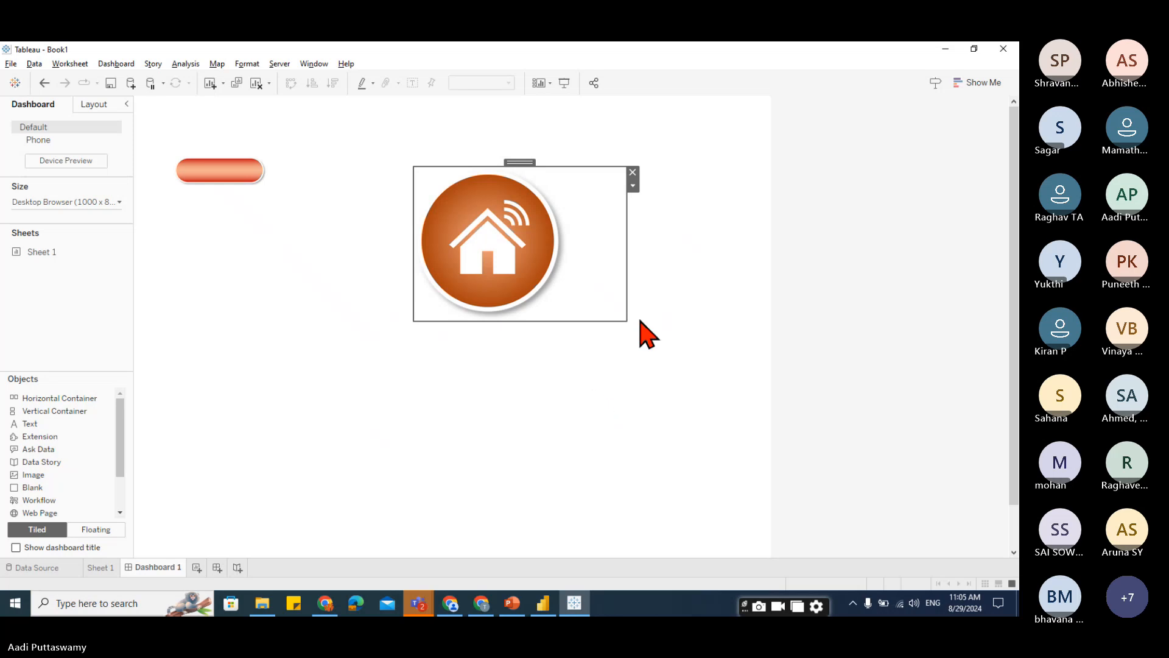
Shrink the house image and position it near the top of the dashboard.
drag(627, 319, 469, 214)
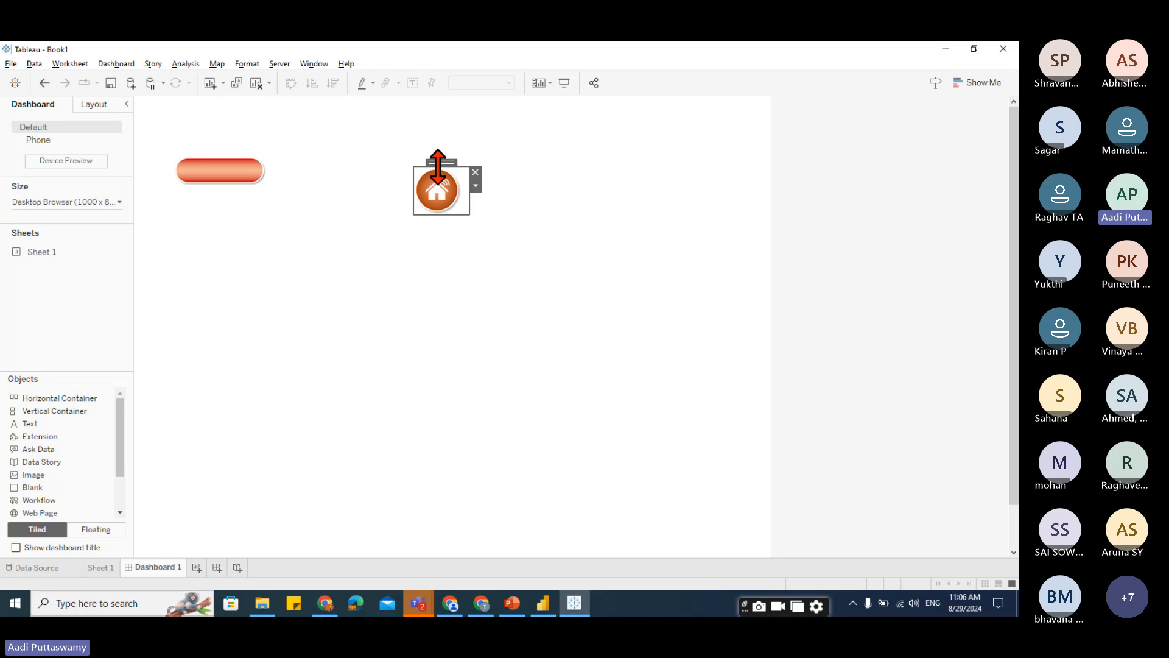
drag(441, 160, 552, 104)
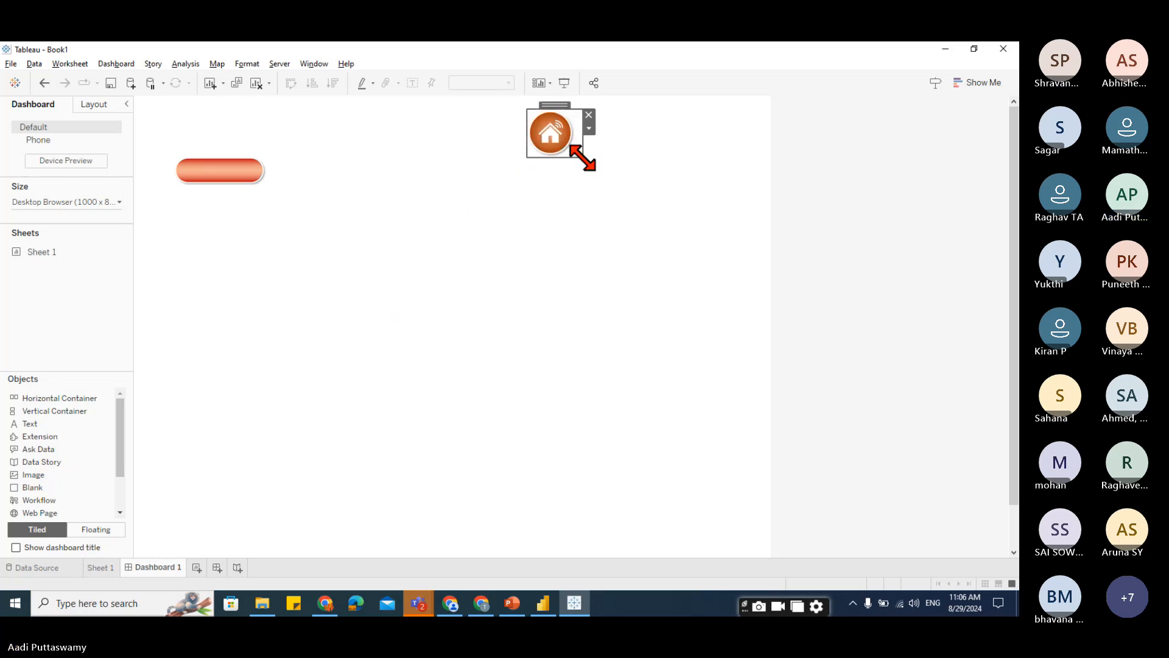
mouse_move(581, 158)
mouse_down()
mouse_move(564, 145)
mouse_move(591, 158)
mouse_up()
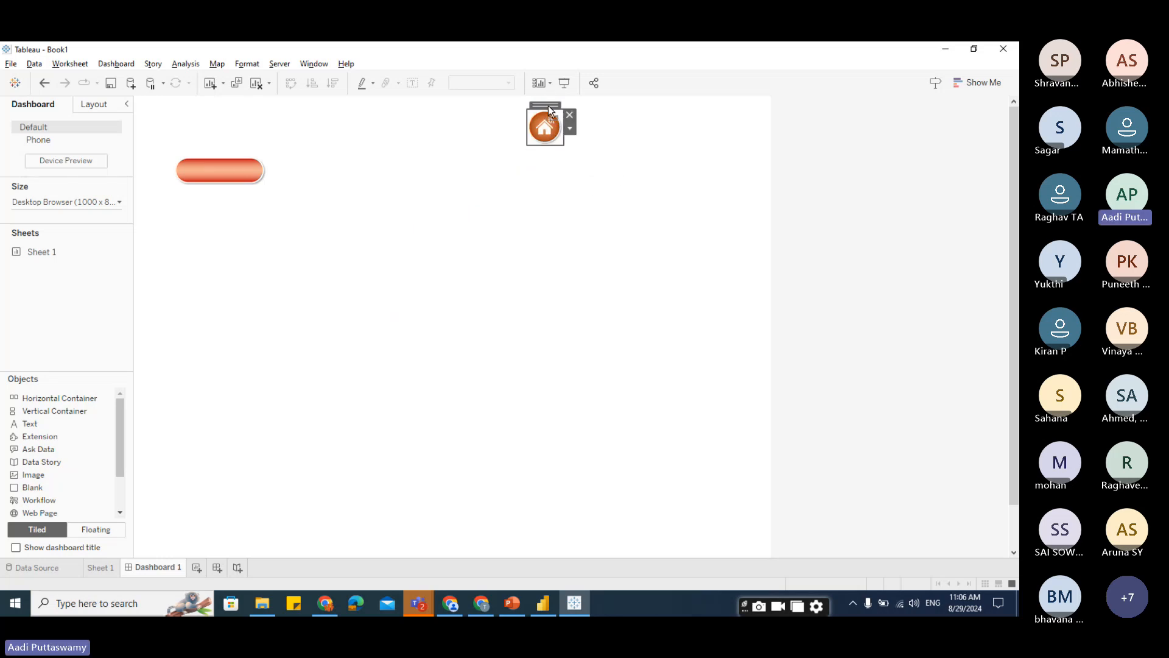
drag(548, 104, 575, 109)
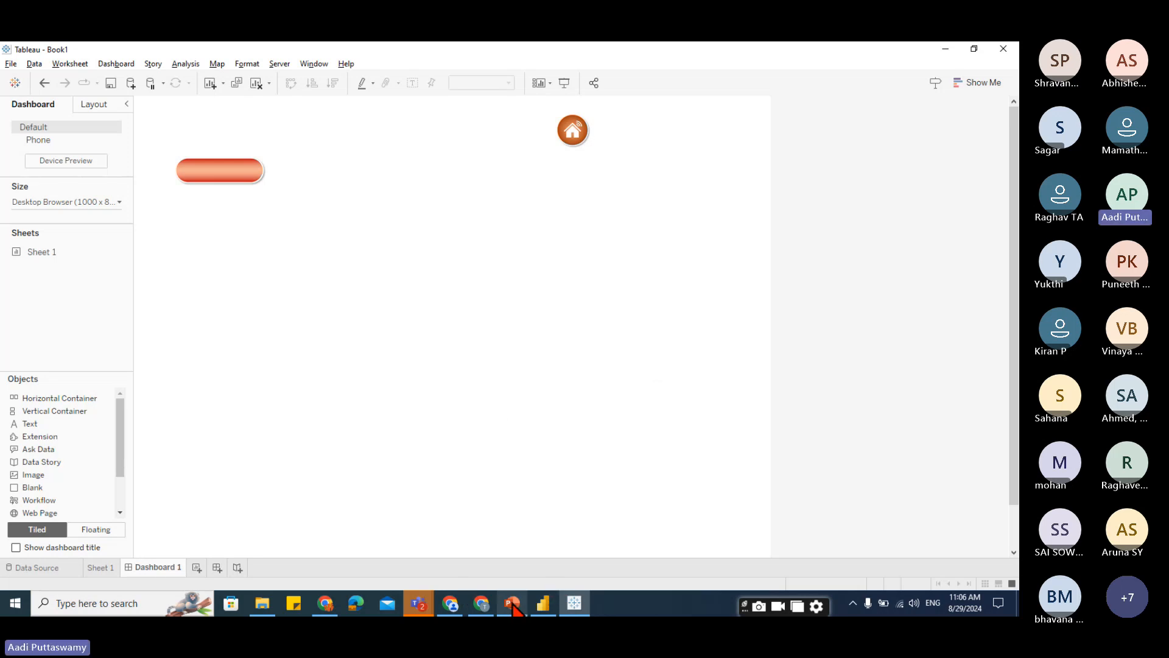
Switch to PowerPoint, add a new slide and delete its title and text placeholders.
mouse_move(514, 605)
click(503, 578)
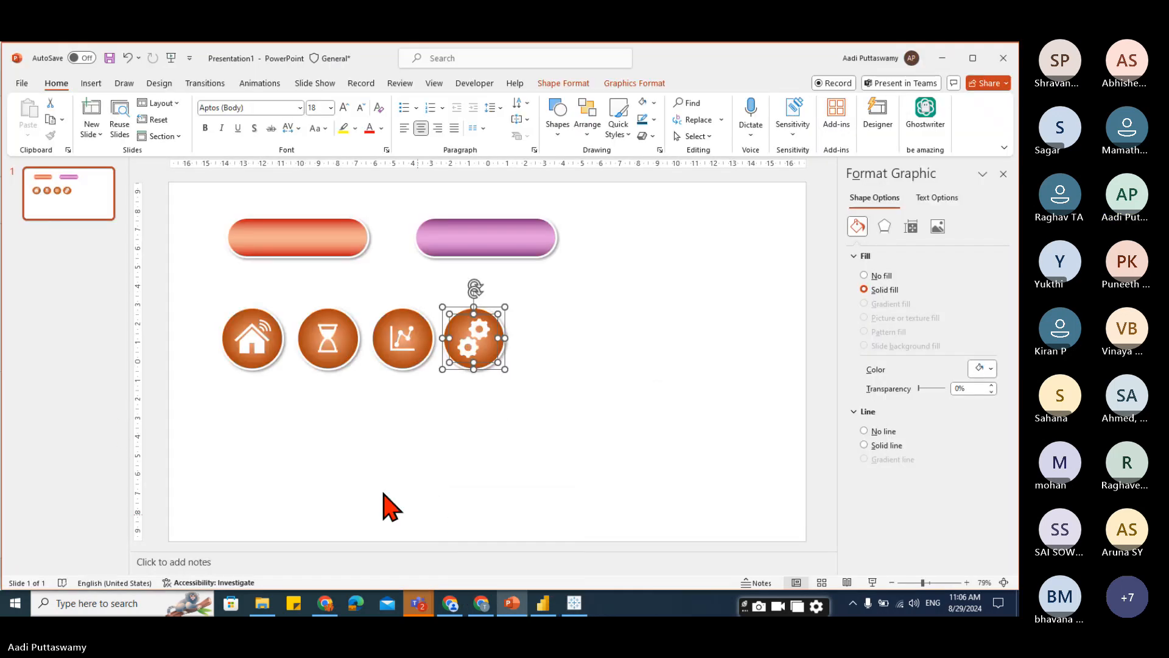
click(74, 232)
key(Return)
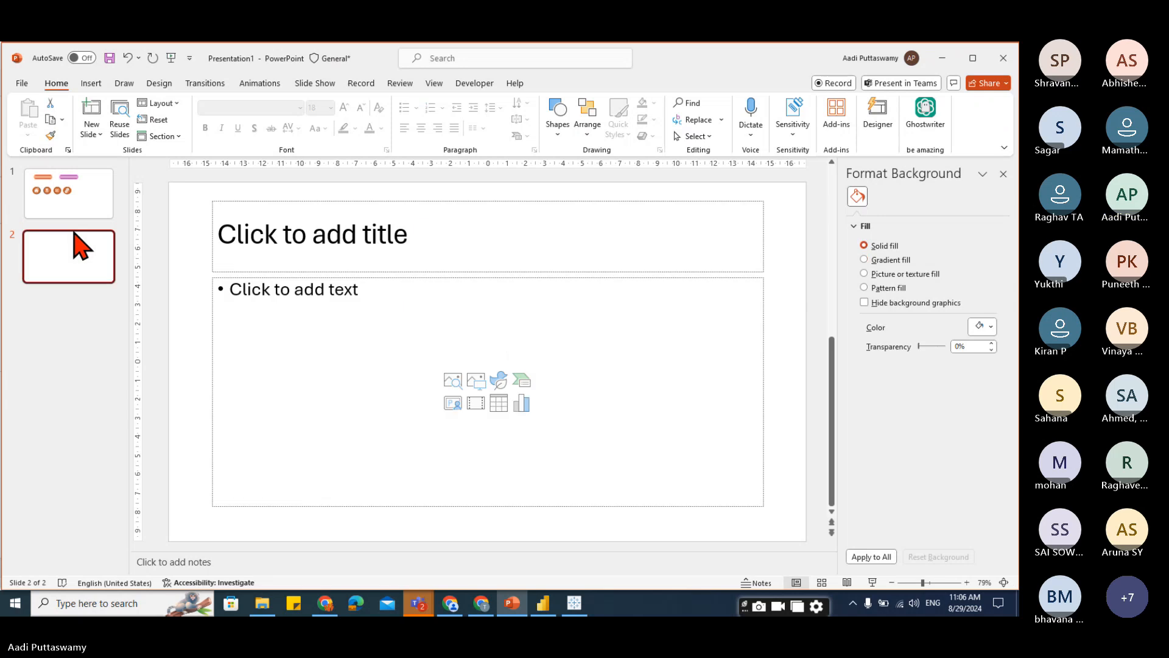
drag(181, 186, 793, 527)
key(Delete)
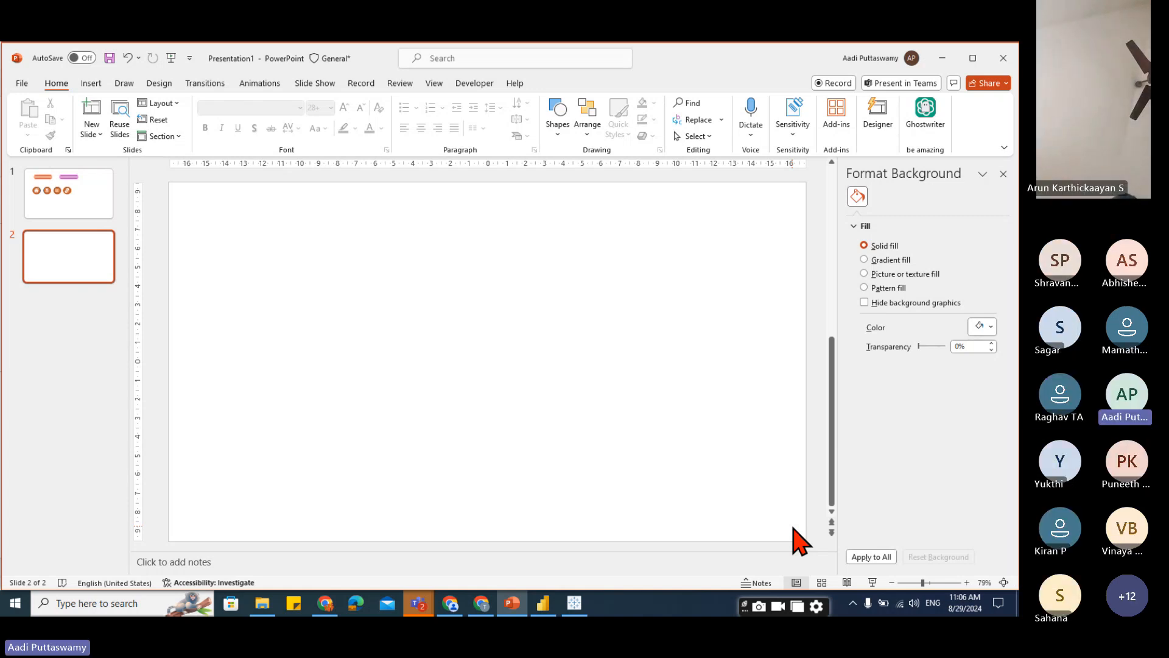
Switch to Chrome and search Google Images for "dashboard banners".
click(325, 602)
click(546, 82)
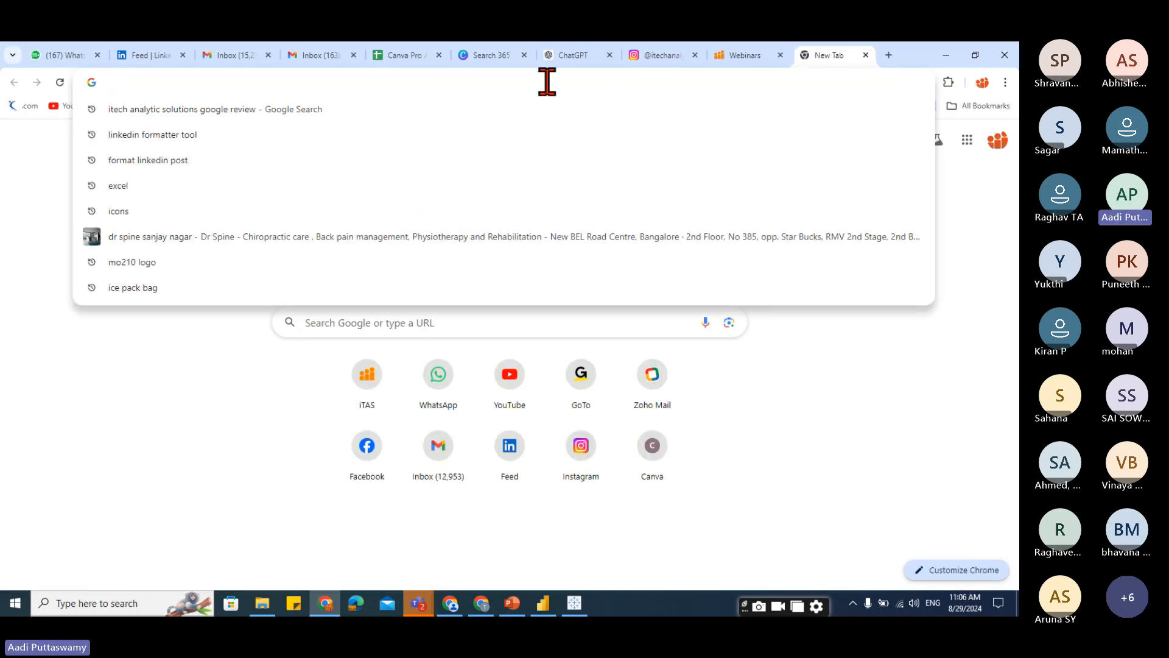
text(dash)
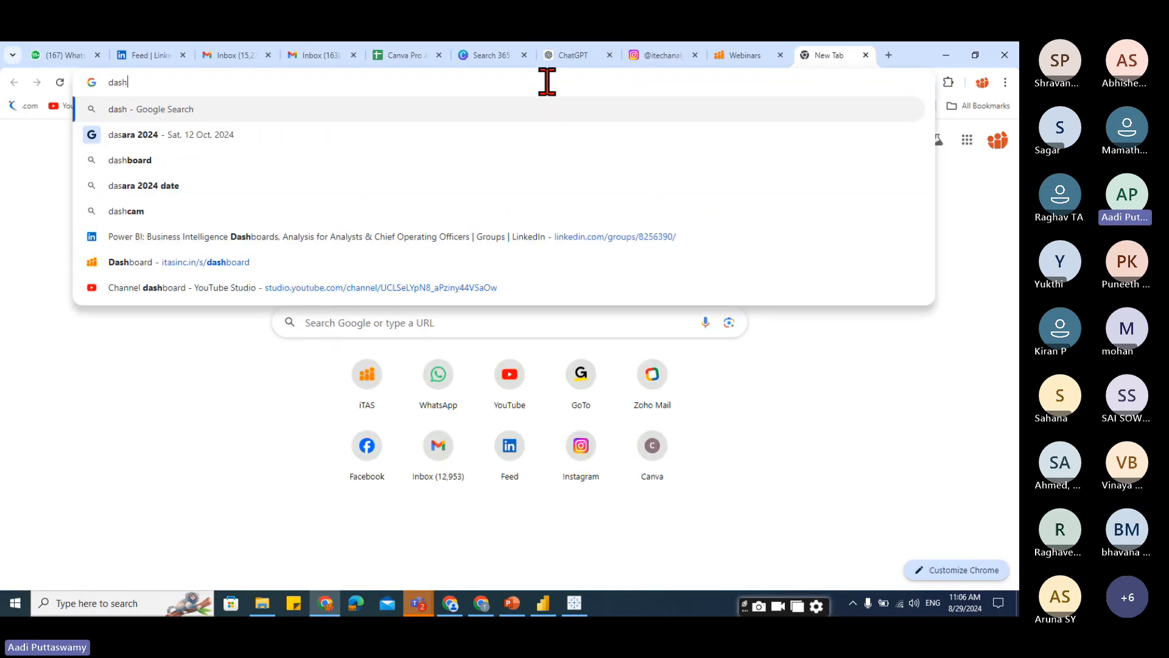
text(board banne)
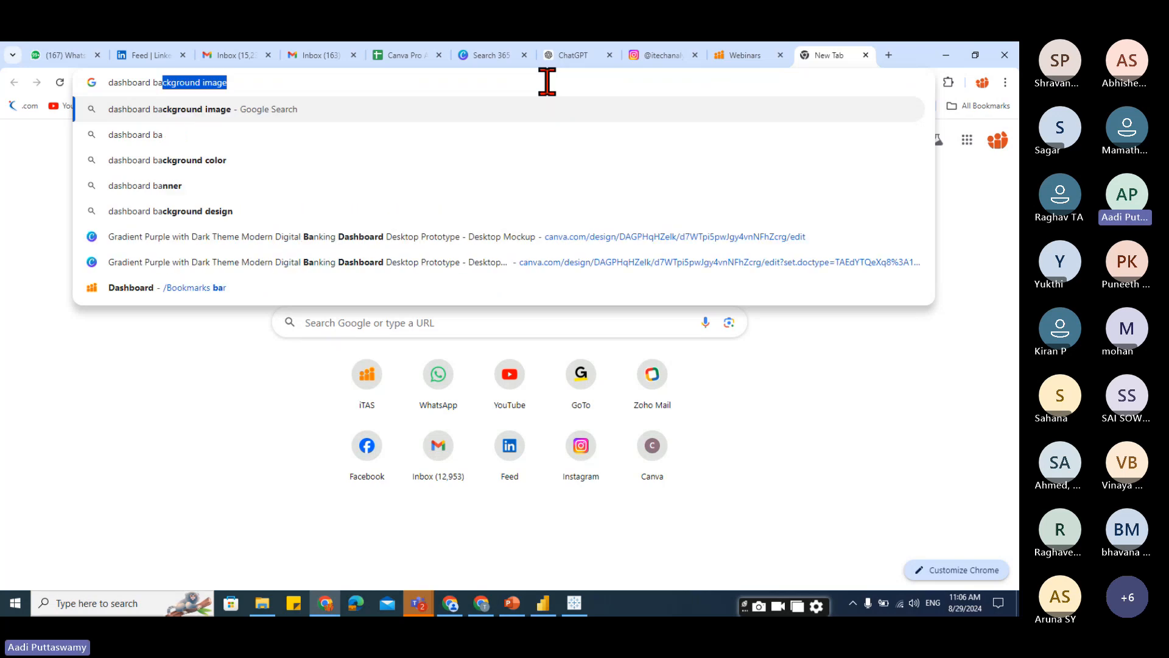
text(rs)
key(Return)
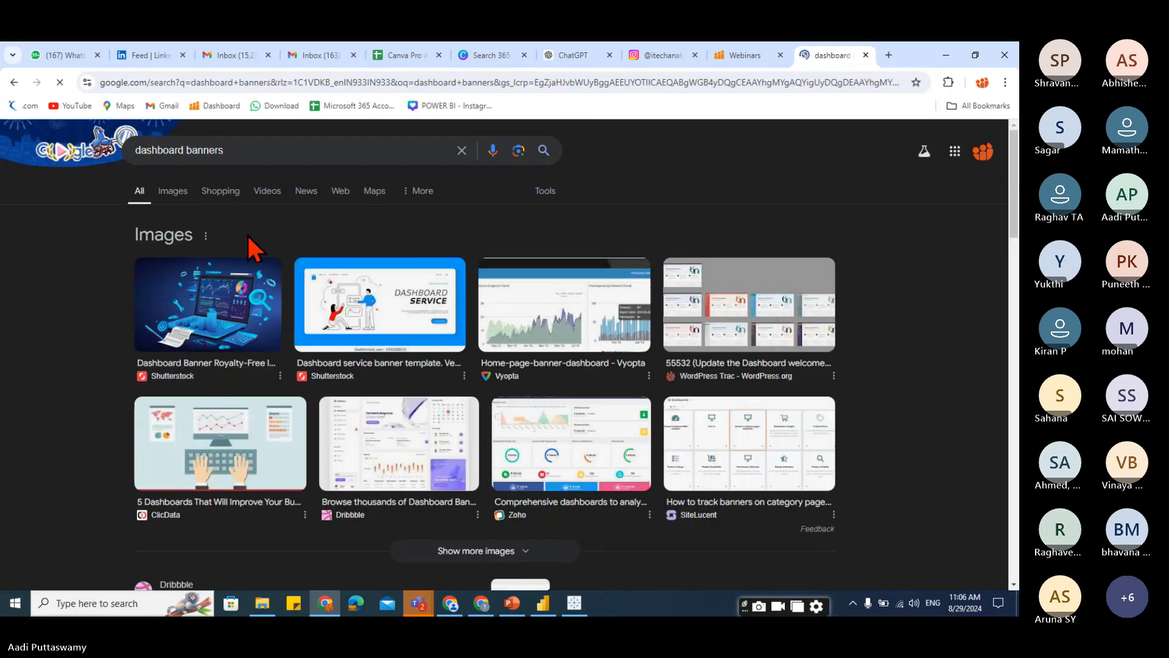
click(196, 358)
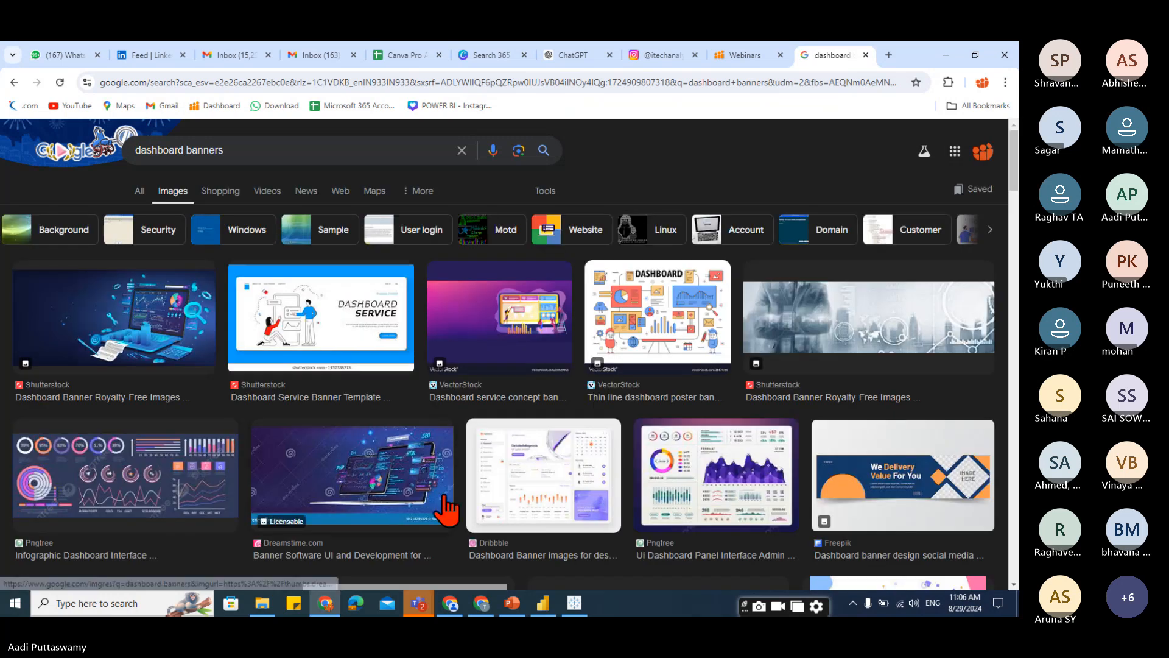
scroll(449, 507, down, 10)
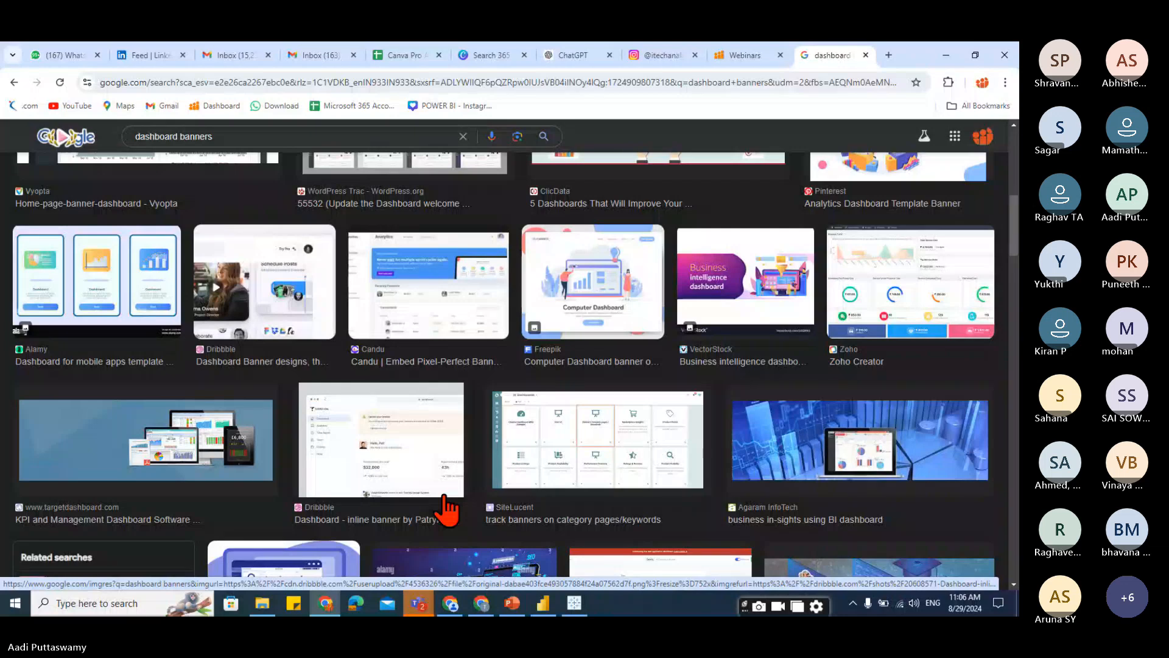
scroll(208, 292, up, 10)
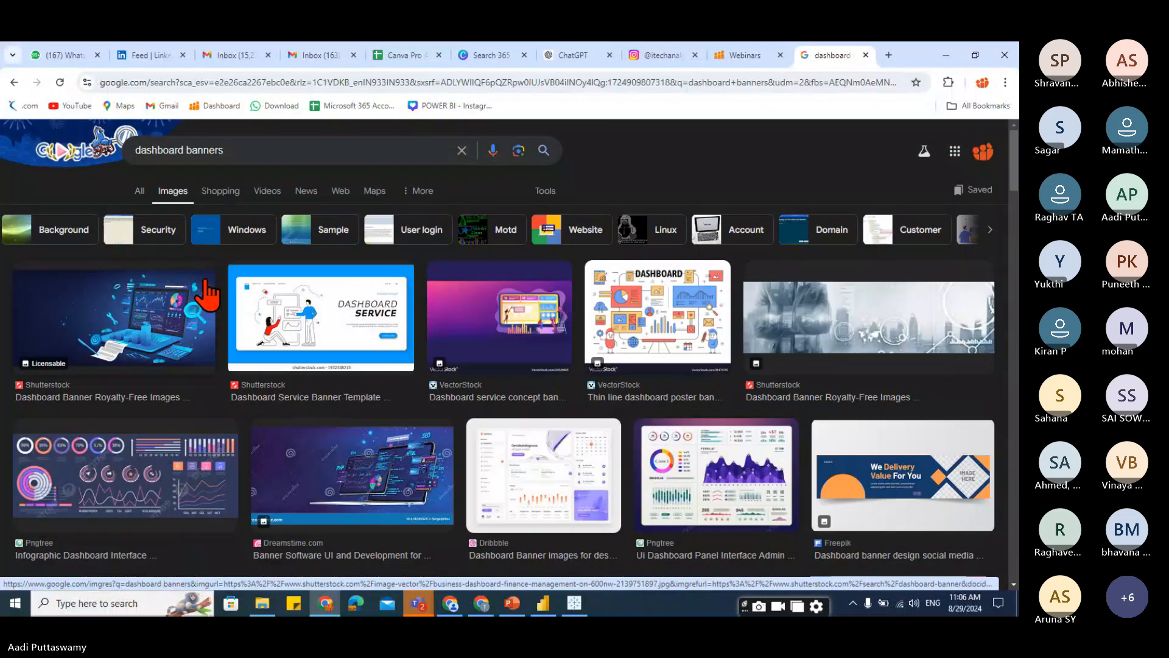
Change the image search to "dashboard samples" and browse the results.
double_click(204, 150)
text(samples)
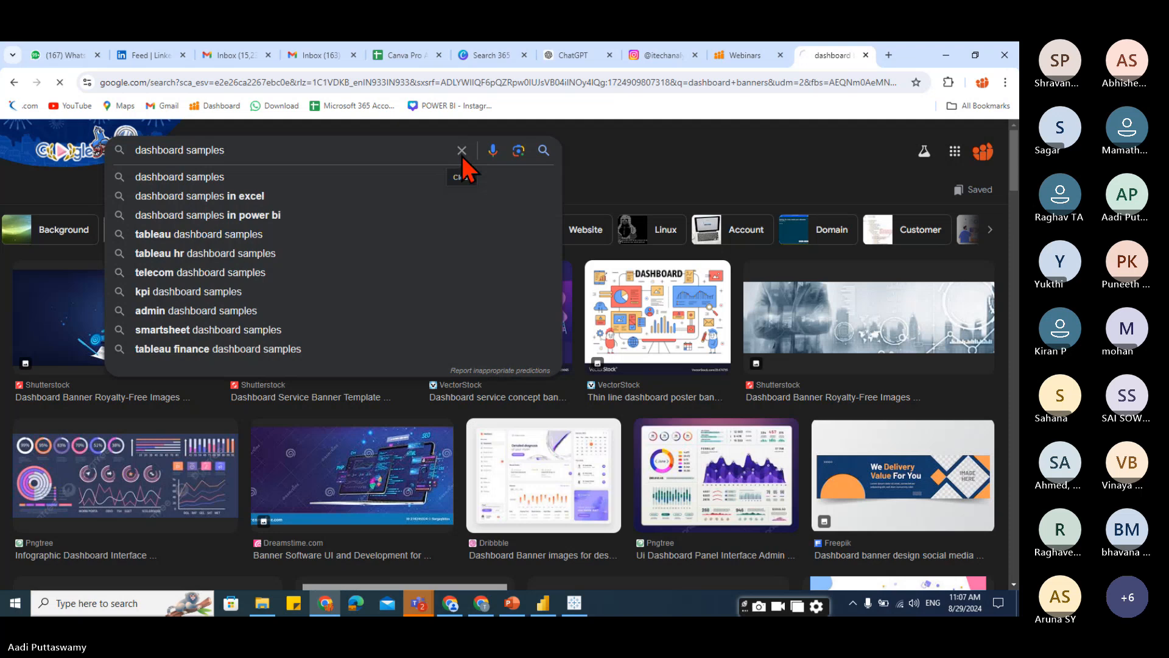
key(Return)
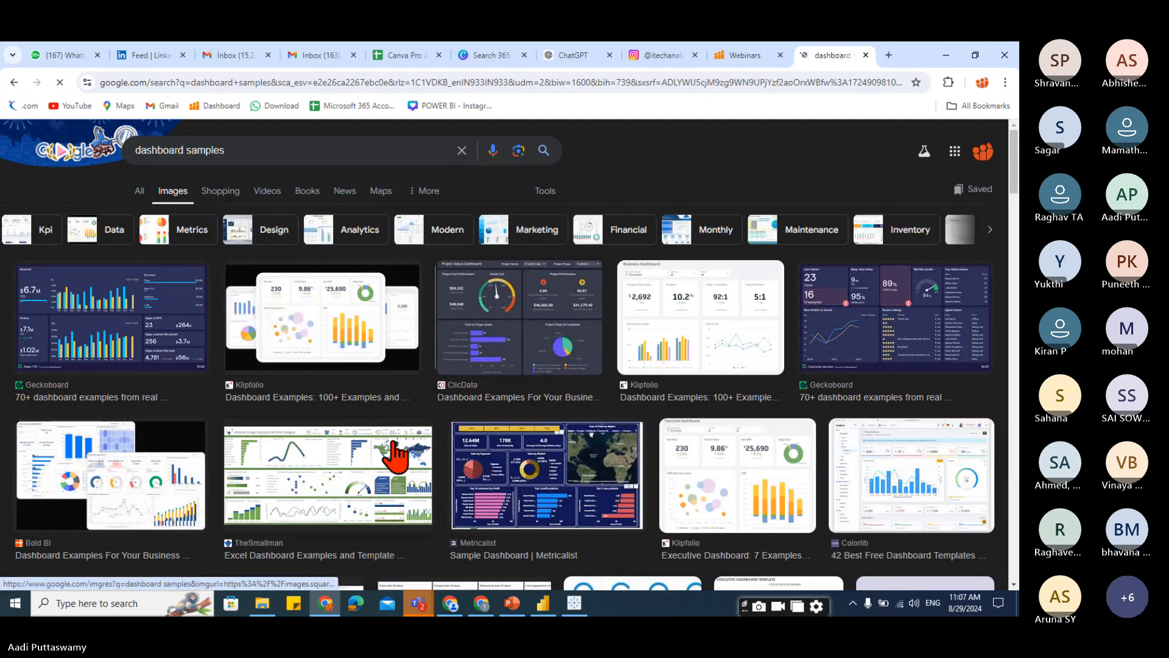
scroll(408, 441, down, 2)
scroll(395, 444, down, 2)
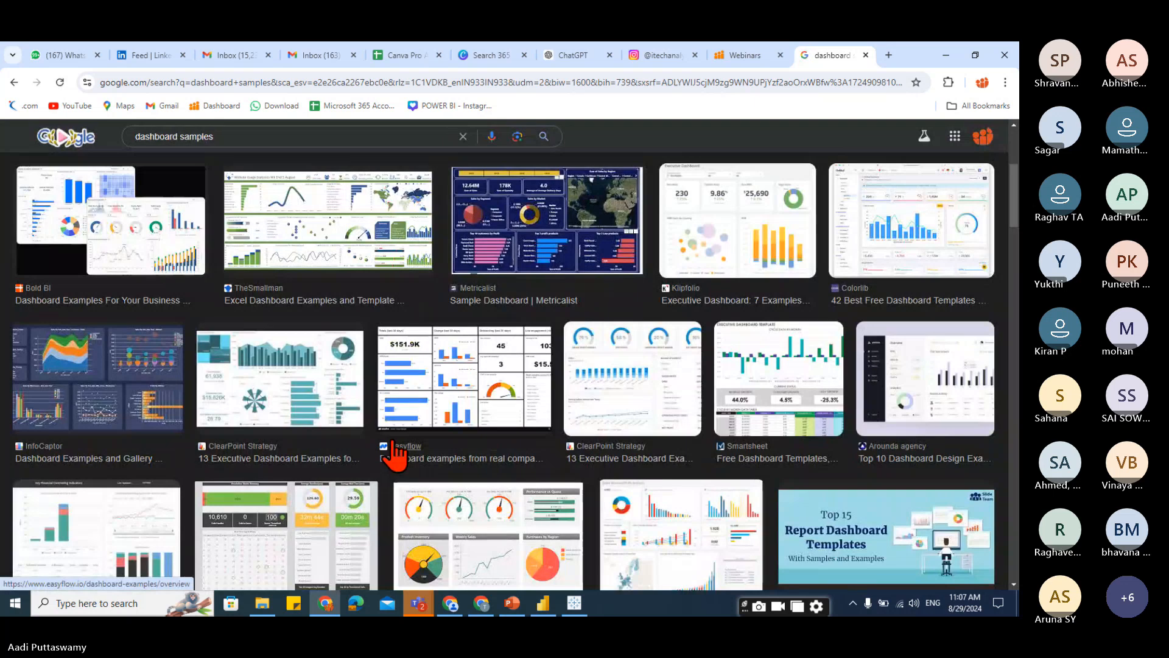
scroll(393, 447, up, 4)
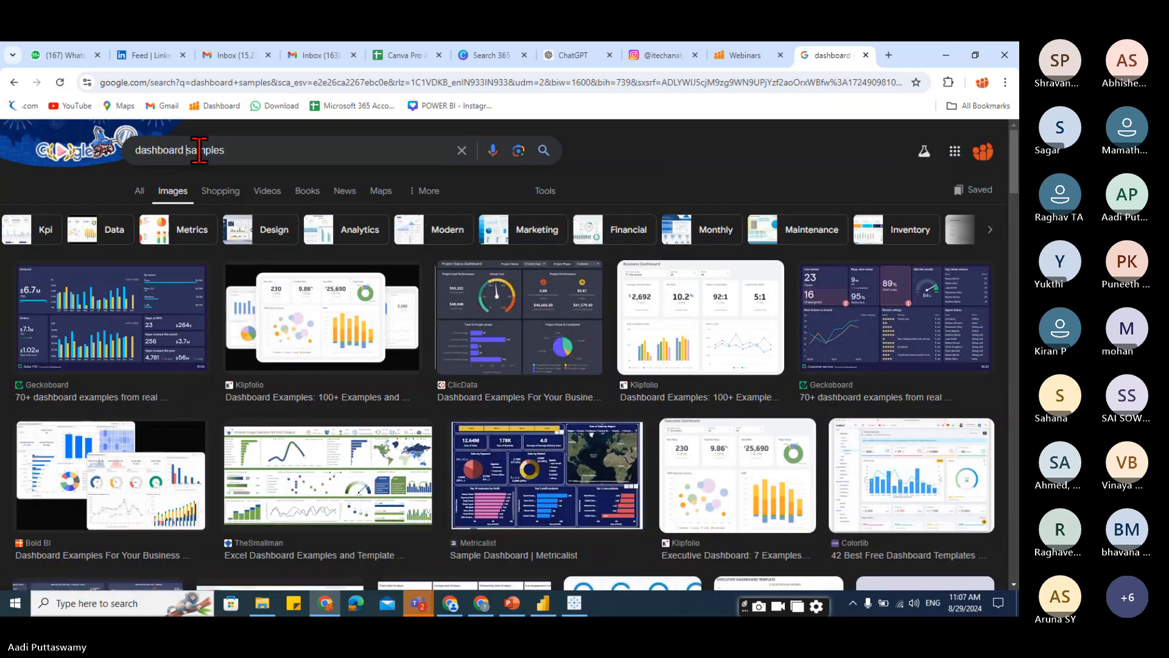
Change the image search to "dashboard title" and browse the results.
drag(186, 150, 331, 150)
text(tit)
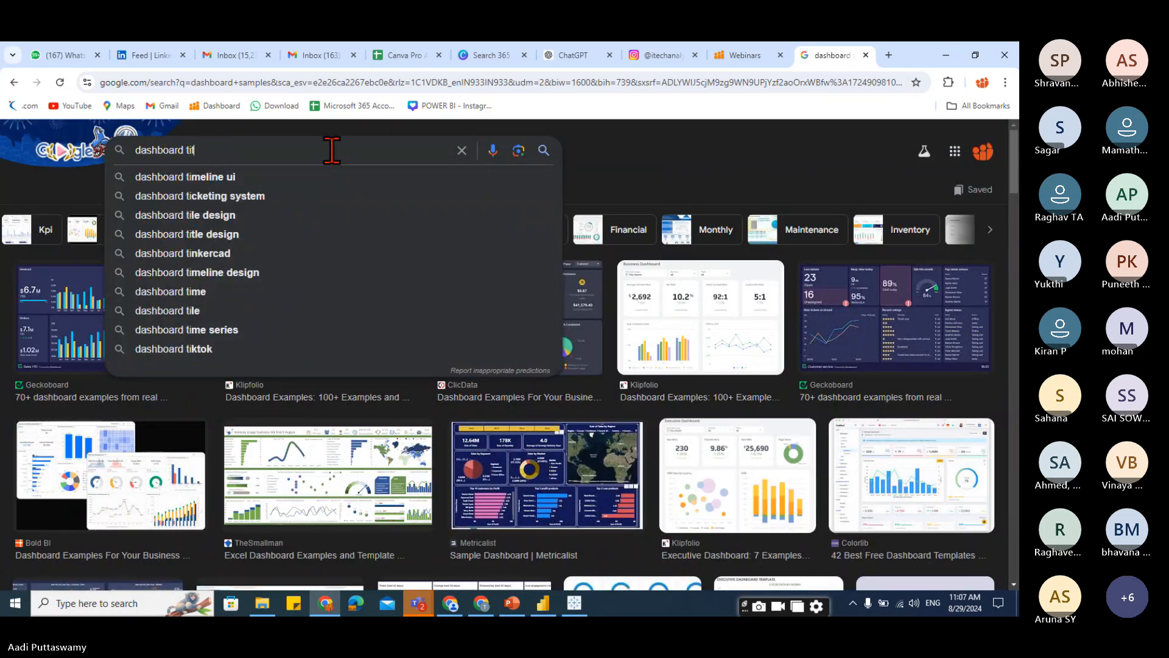
text(le)
key(Return)
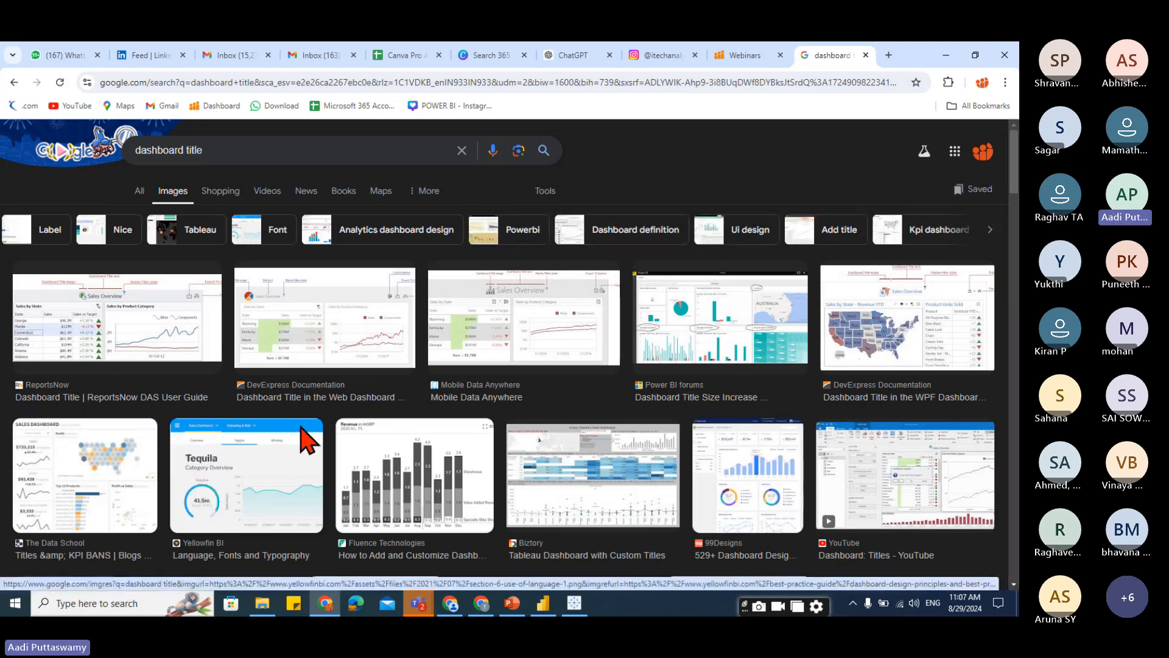
scroll(301, 439, down, 4)
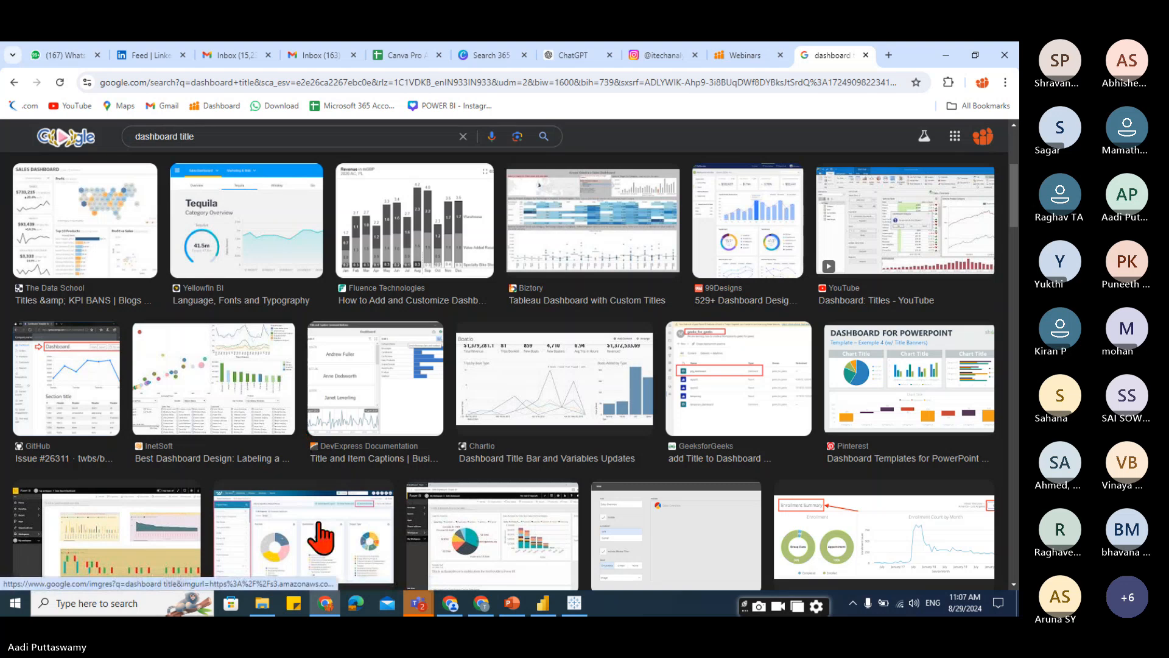
scroll(317, 535, down, 5)
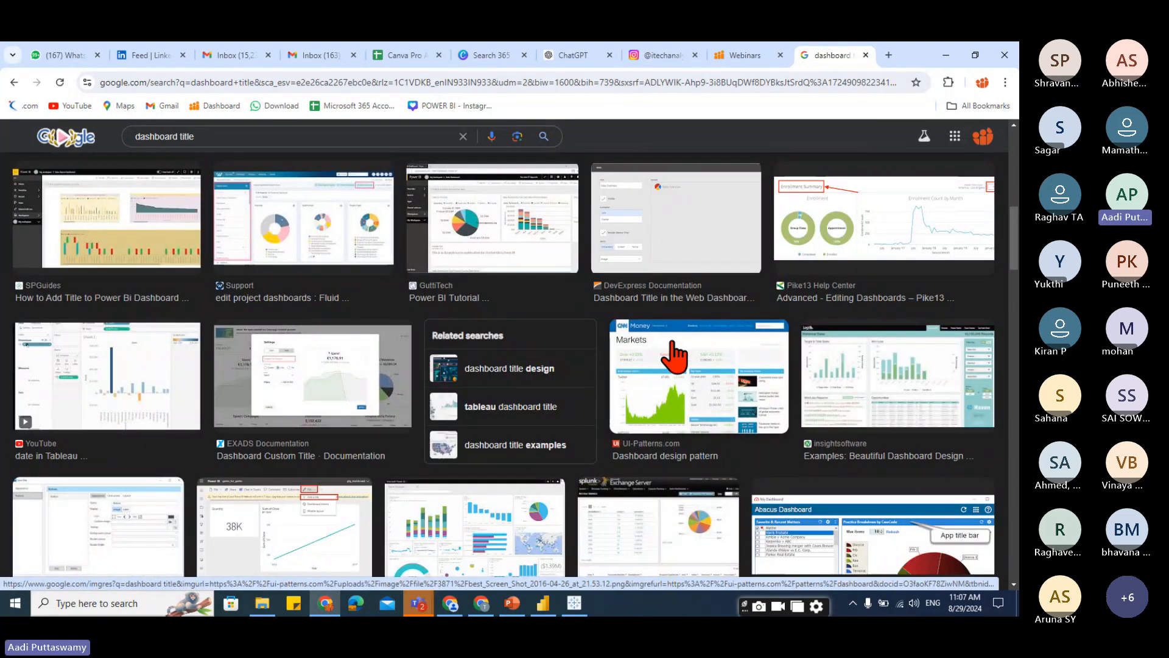
scroll(622, 465, down, 5)
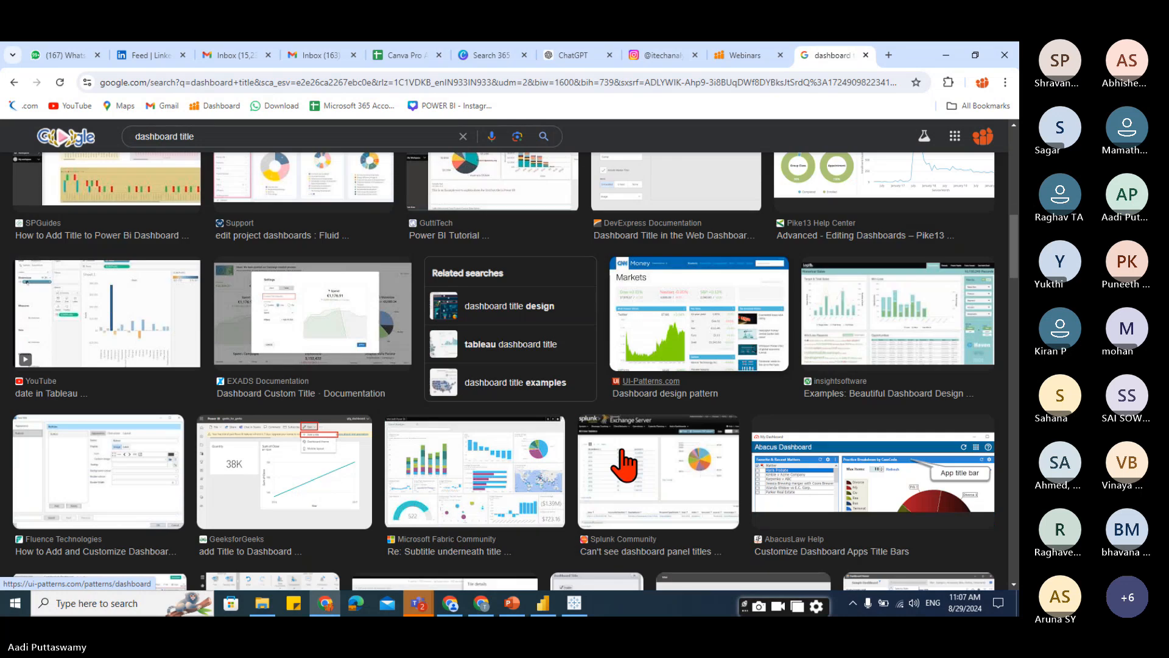
Scroll further through the "dashboard title" image results and return to the top of the page.
scroll(344, 523, down, 2)
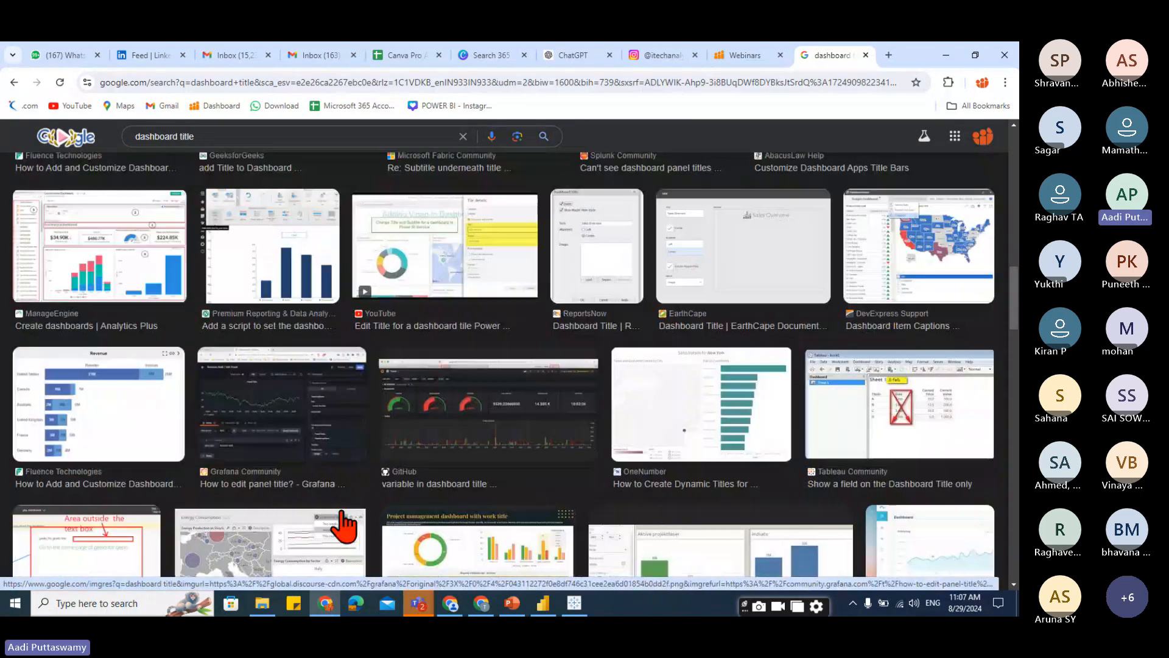
scroll(302, 522, down, 5)
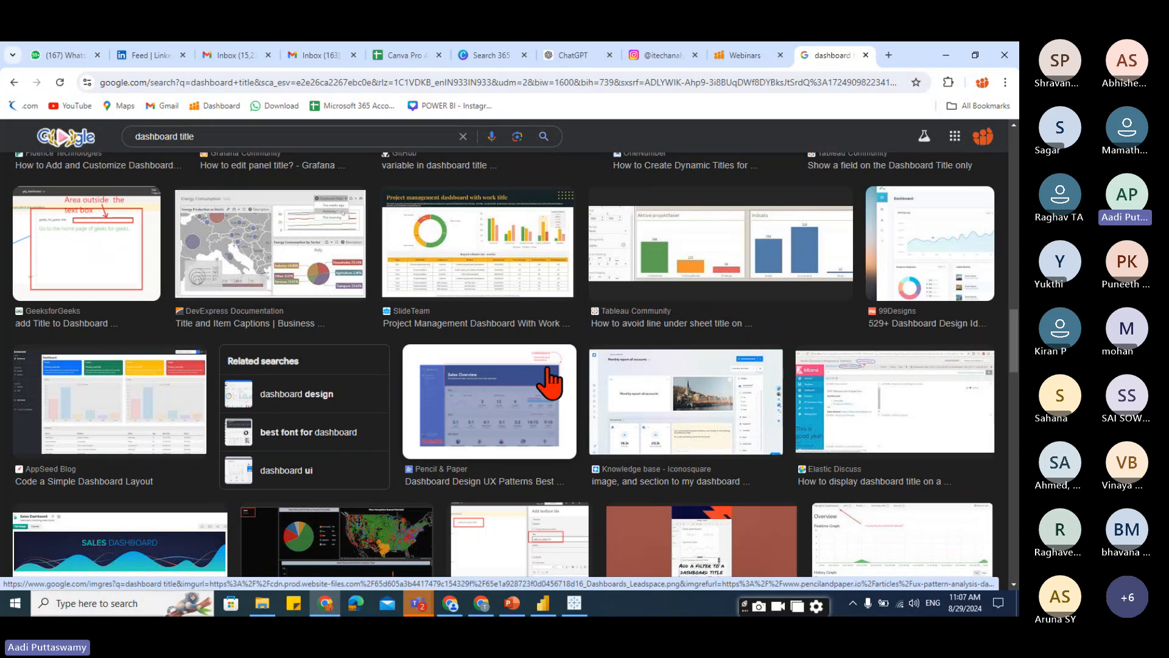
scroll(517, 440, down, 6)
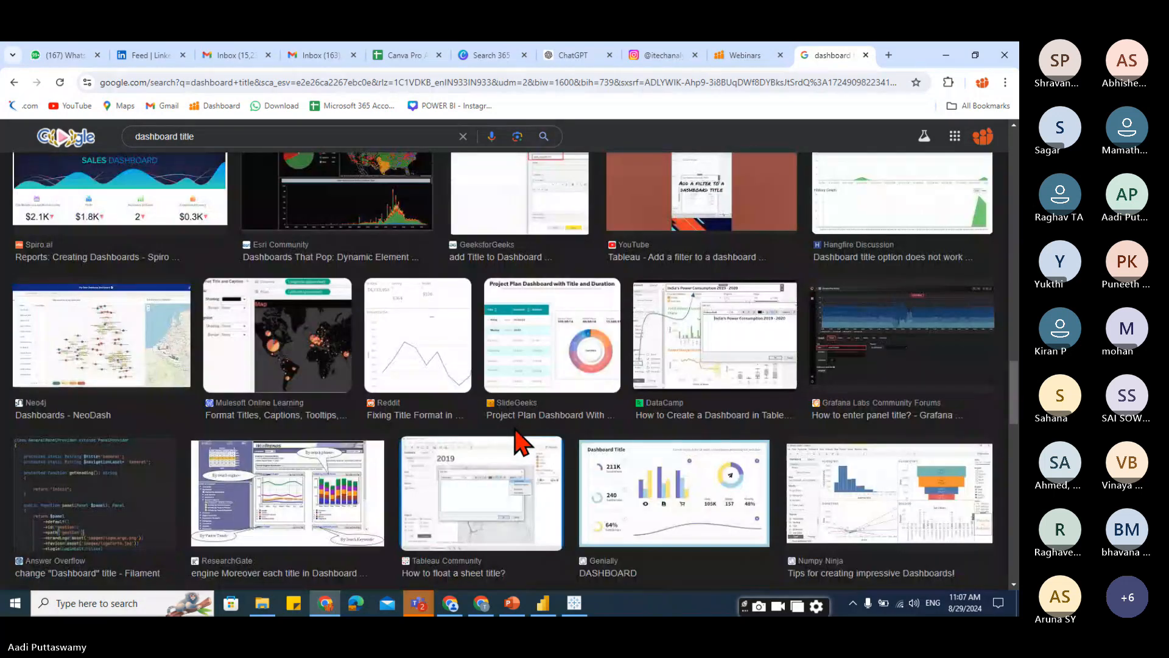
scroll(518, 441, down, 3)
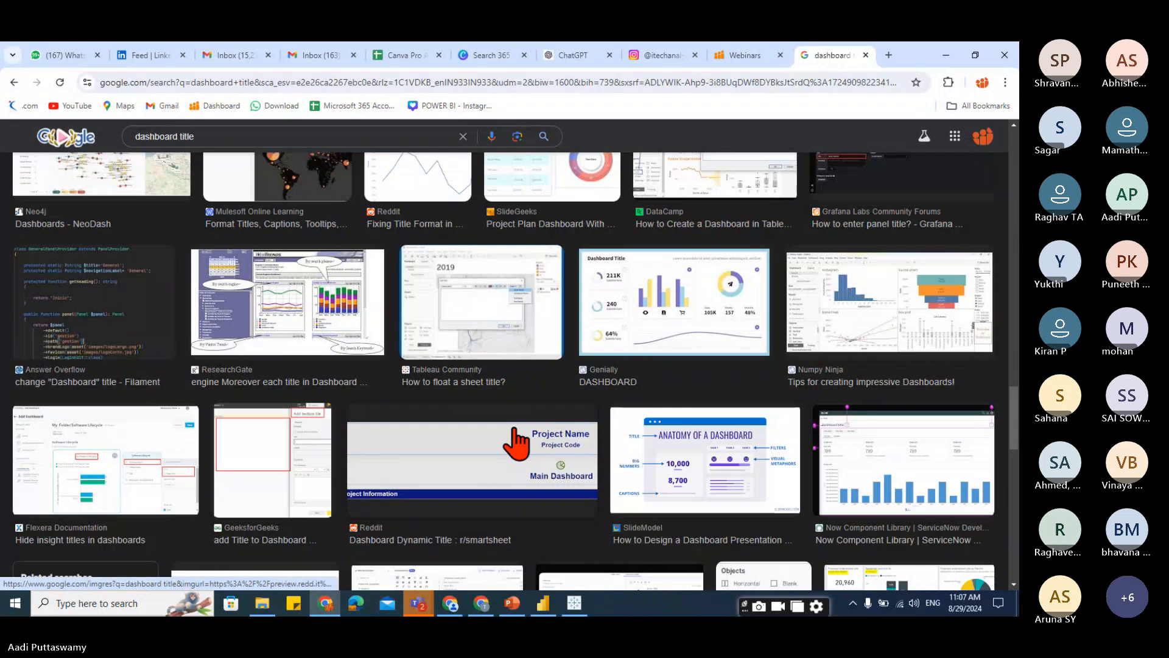
scroll(516, 440, down, 15)
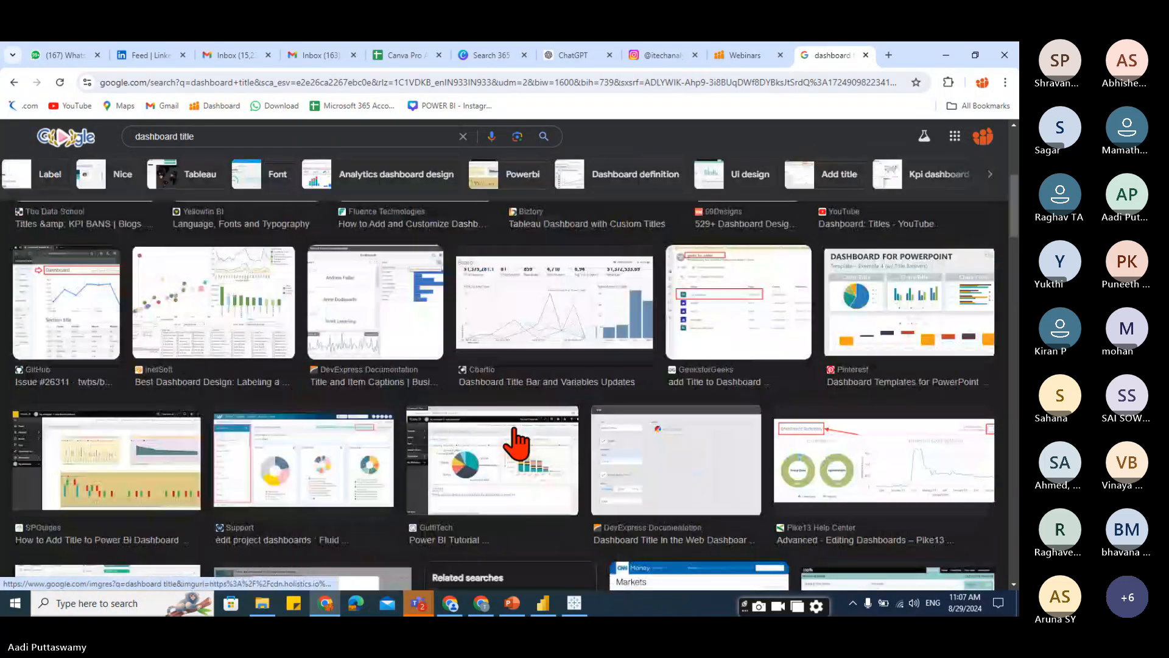
scroll(516, 439, up, 6)
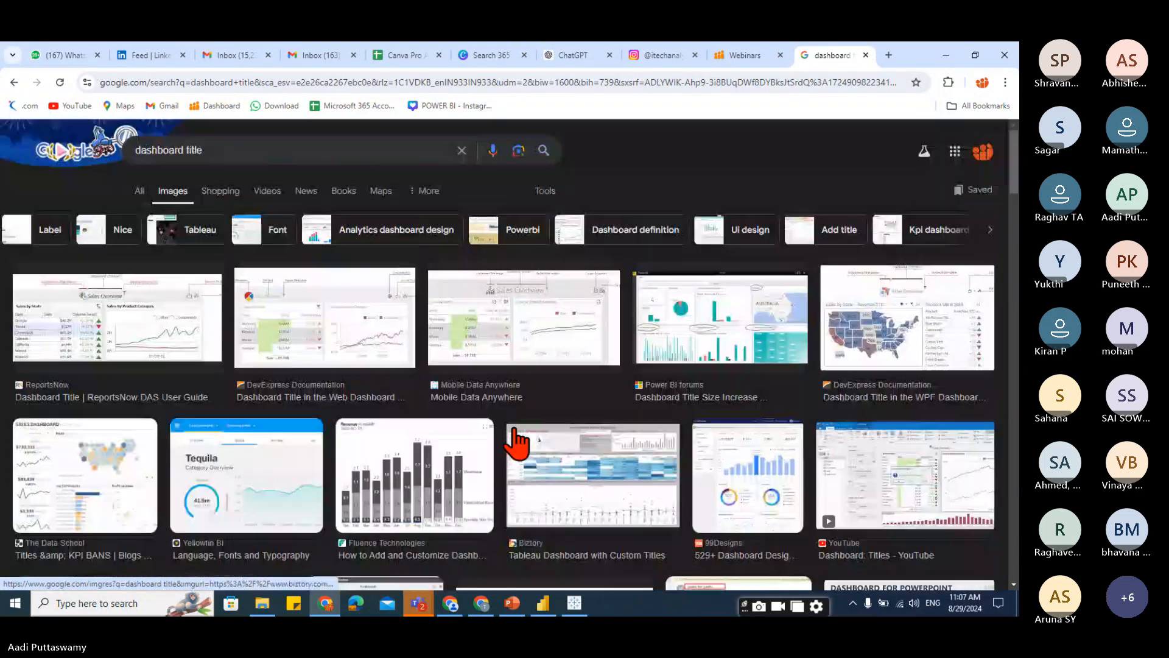
Change the image search to "title banners".
triple_click(143, 149)
text(titl)
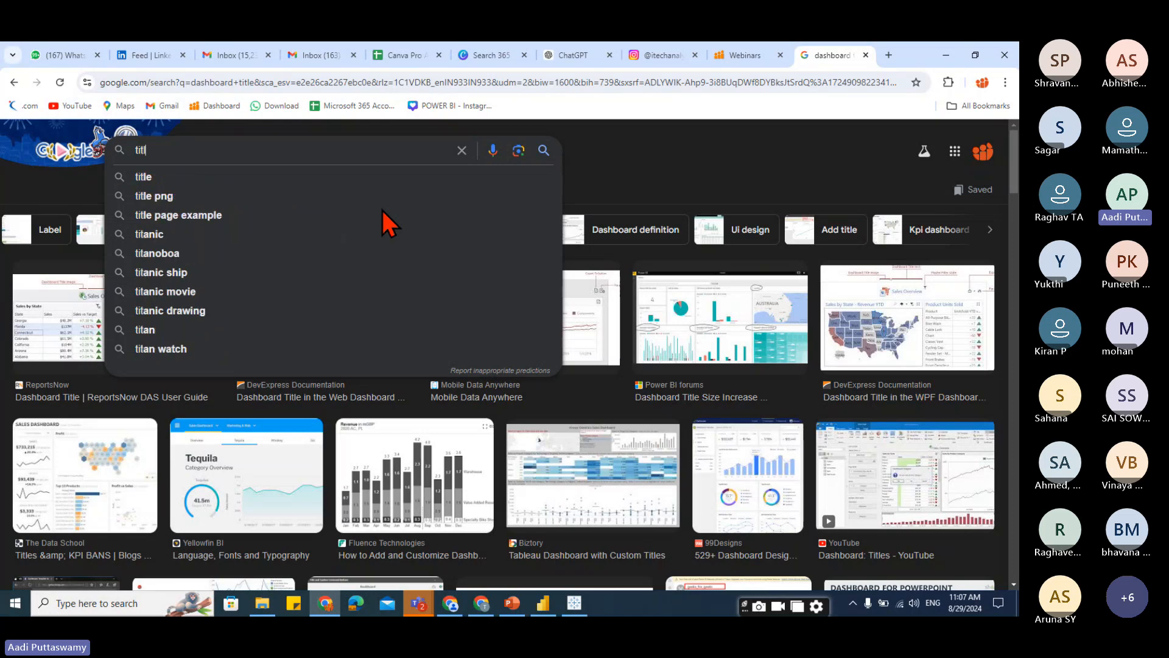
text(e ban)
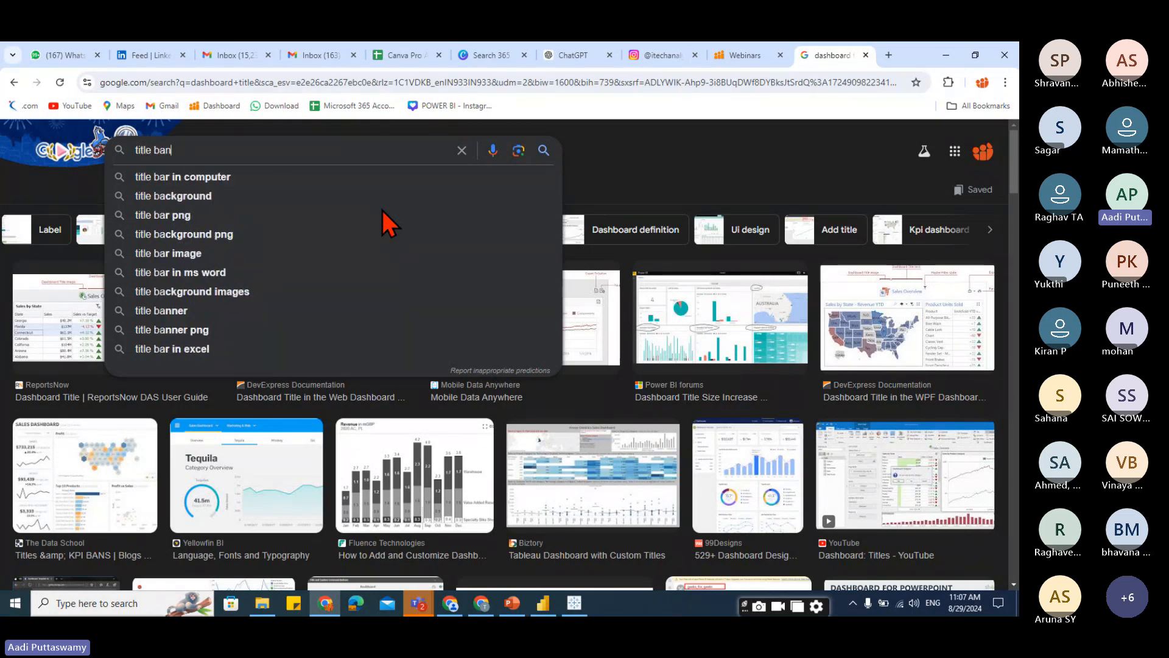
text(ners)
key(Return)
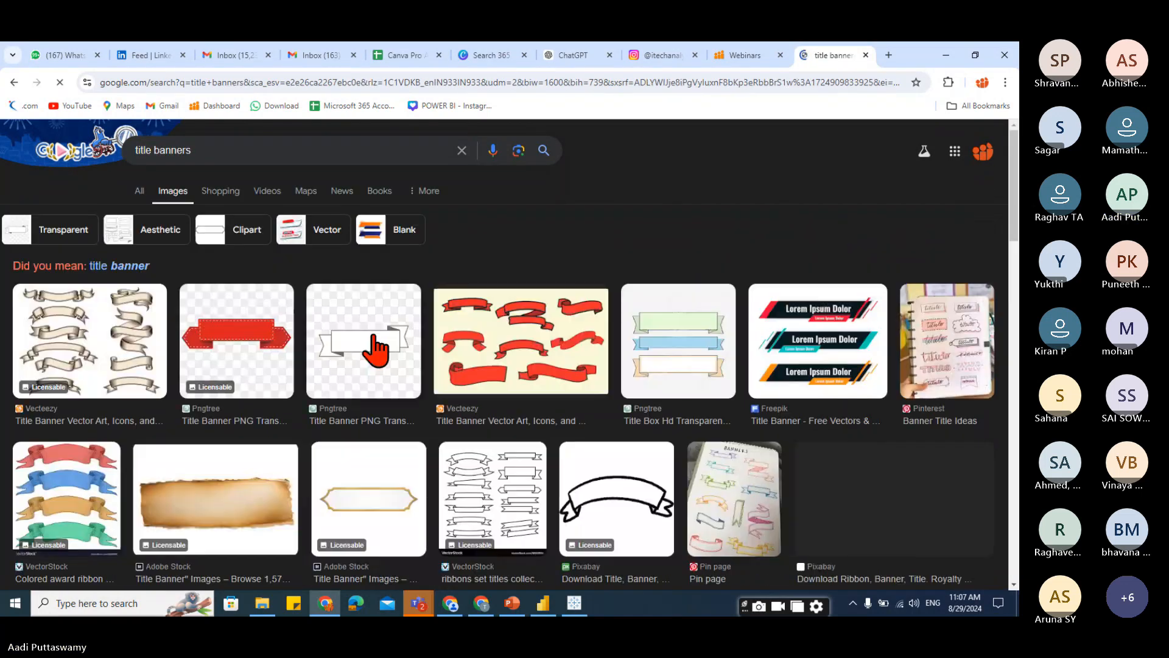
Shorten the image search to "title".
double_click(158, 151)
key(BackSpace)
key(Return)
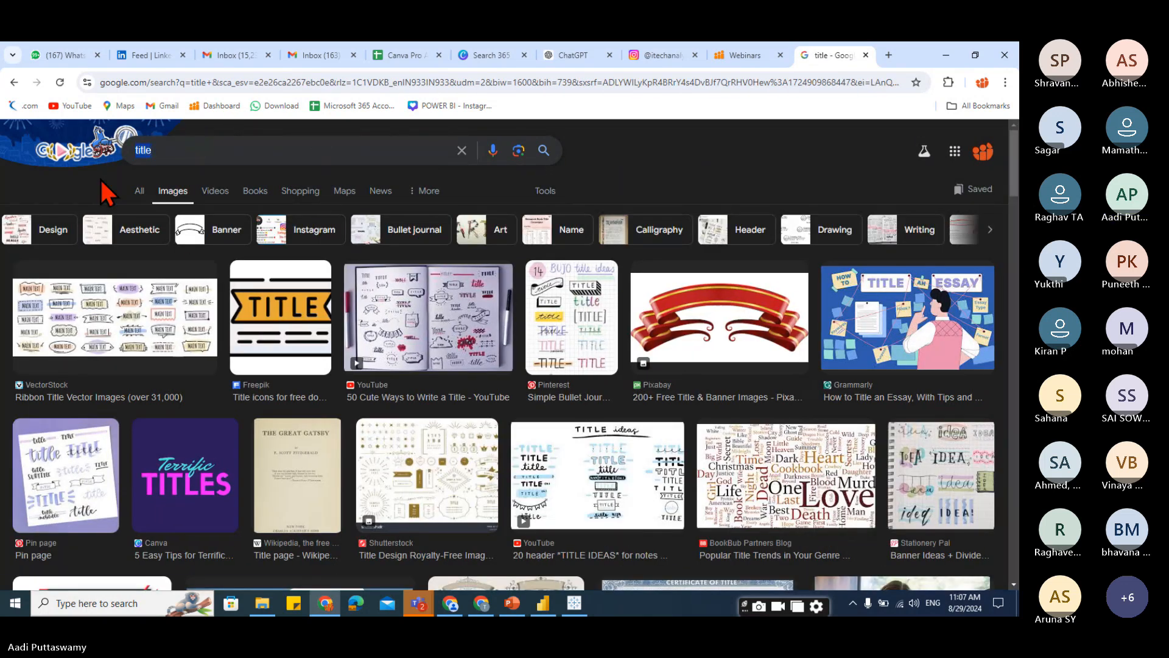
Change the image search to "banner design".
key(BackSpace)
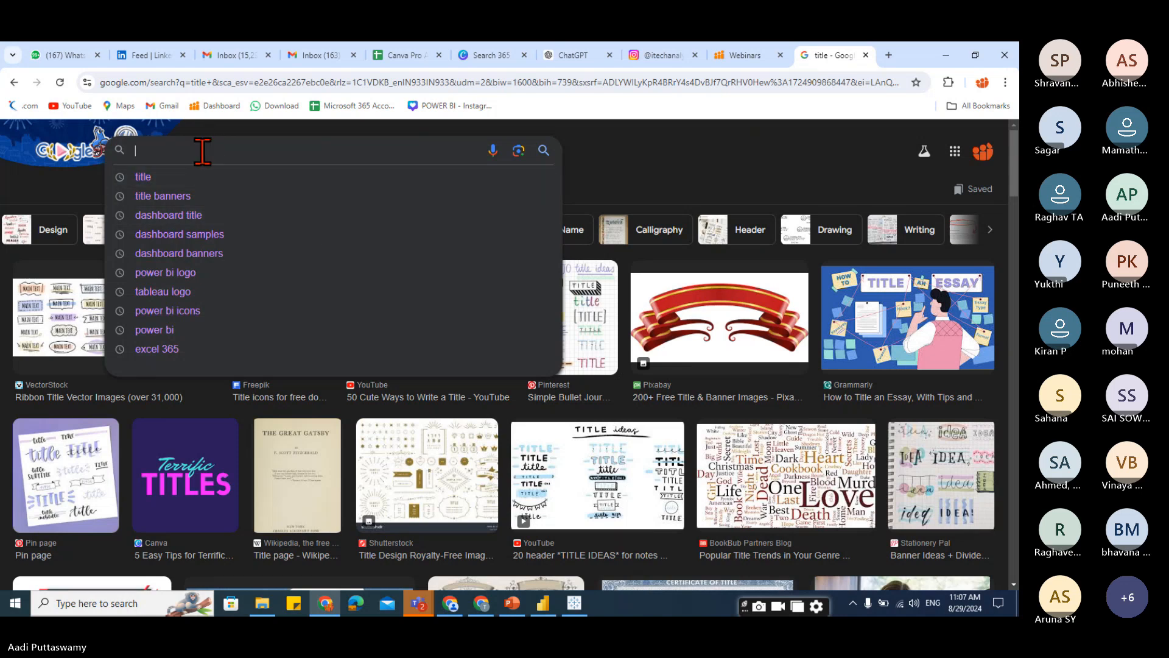
text(banner d)
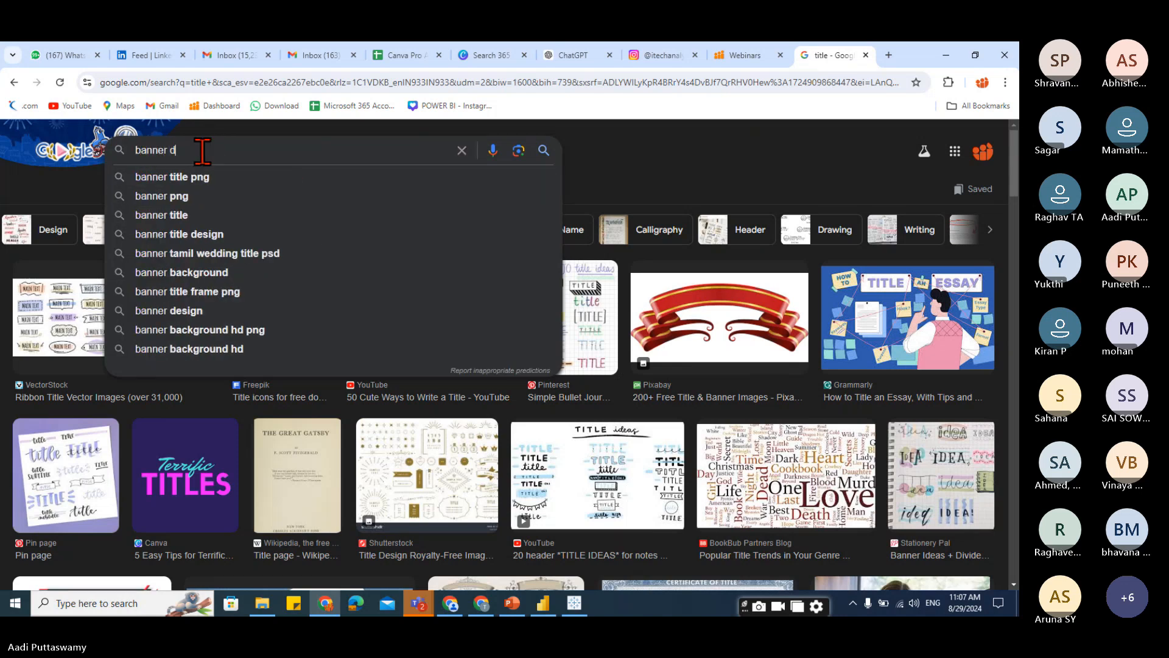
text(eso)
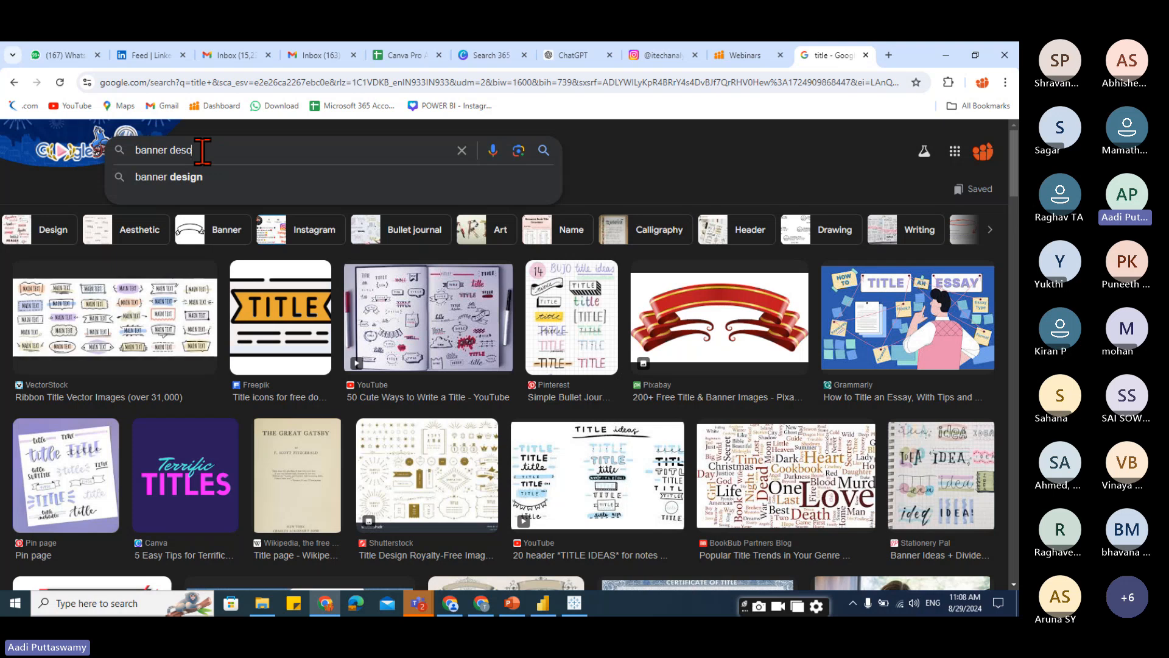
key(BackSpace)
text(ign)
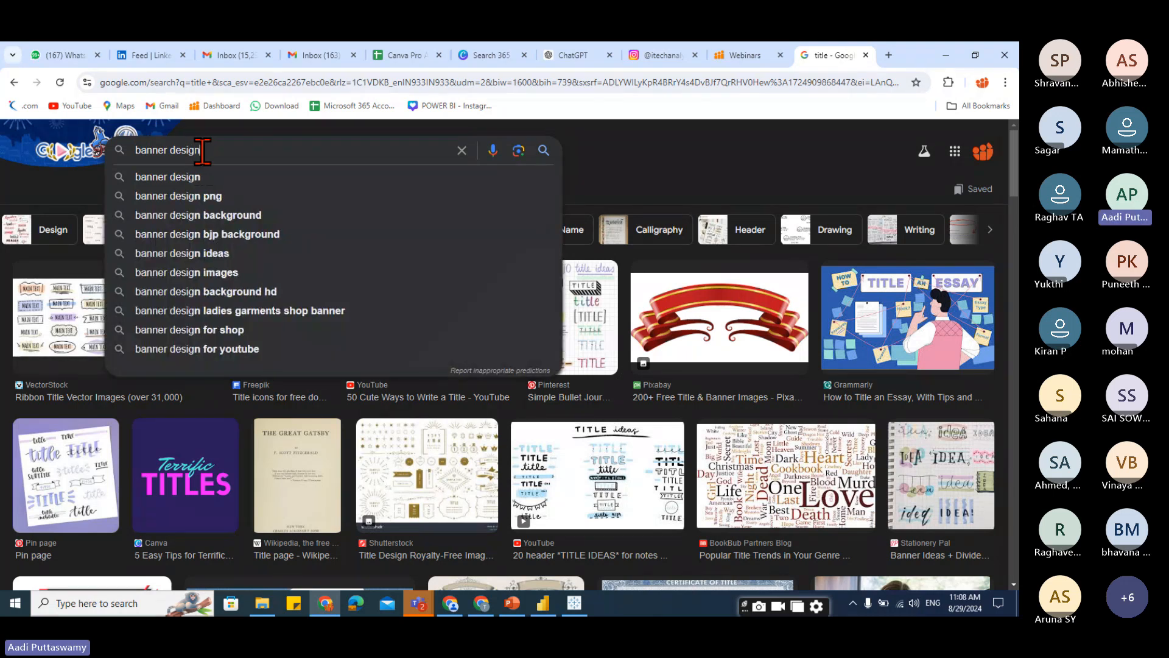
key(Return)
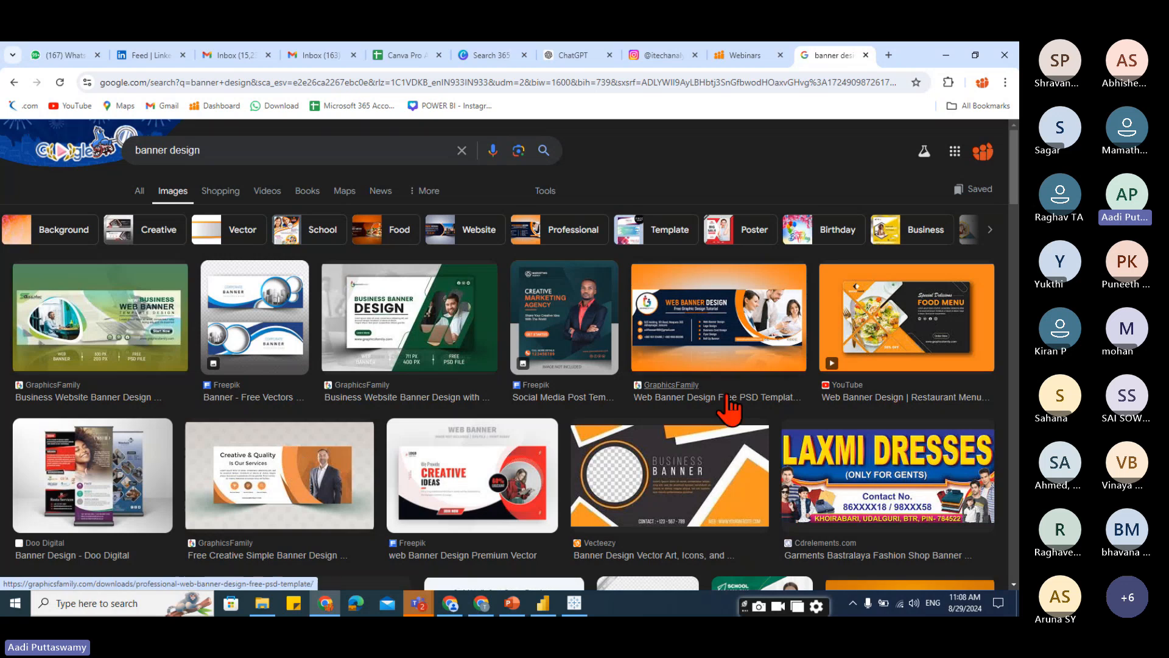
Open and browse several banner design image previews in the results.
click(697, 346)
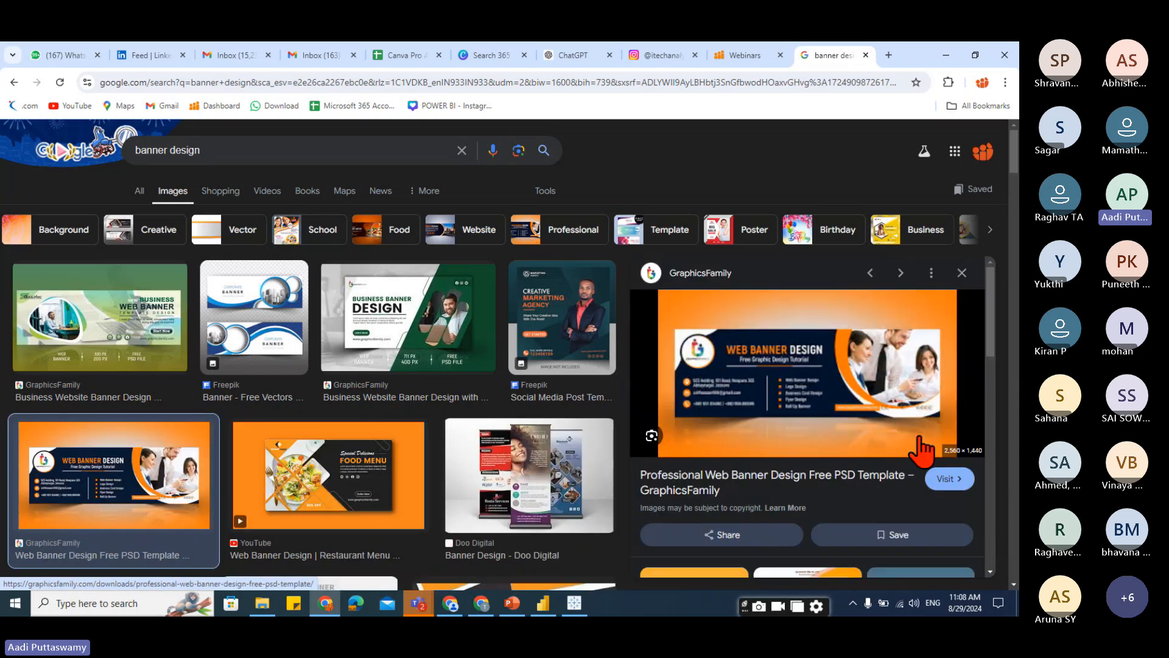
scroll(618, 445, down, 6)
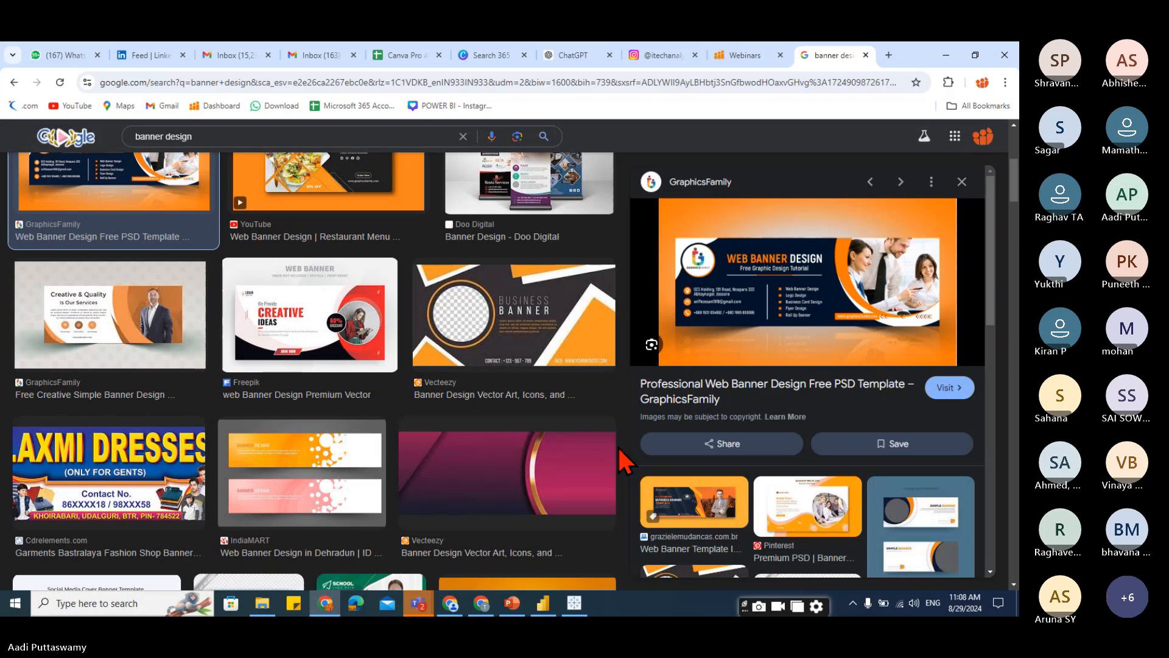
click(321, 311)
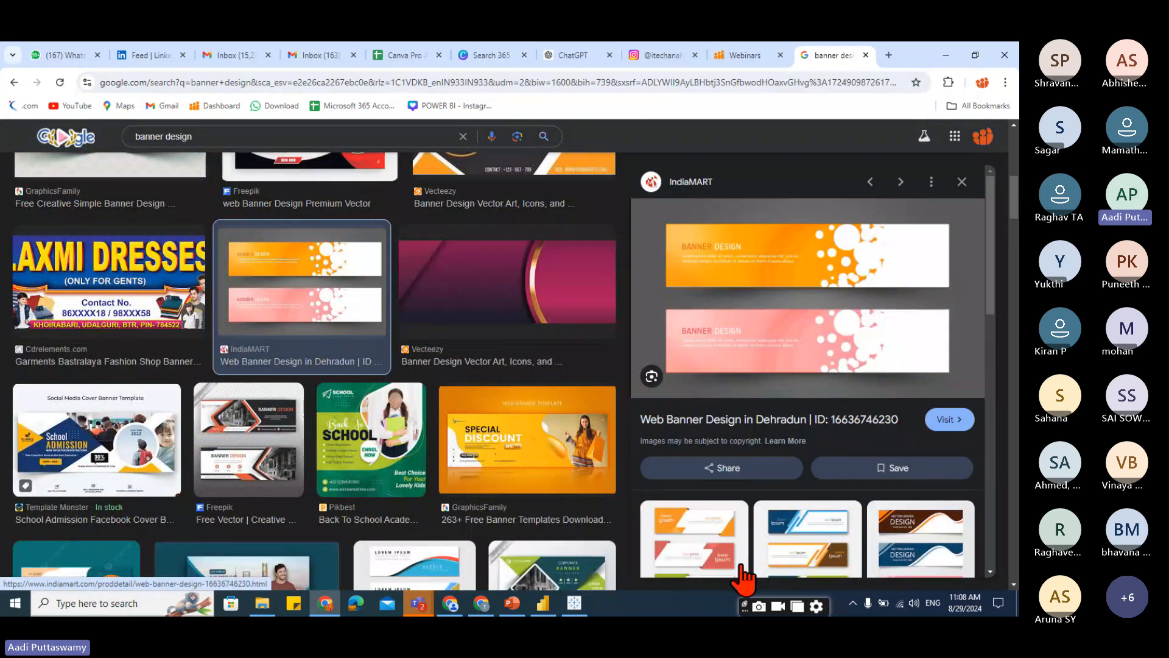
click(728, 551)
scroll(488, 449, down, 5)
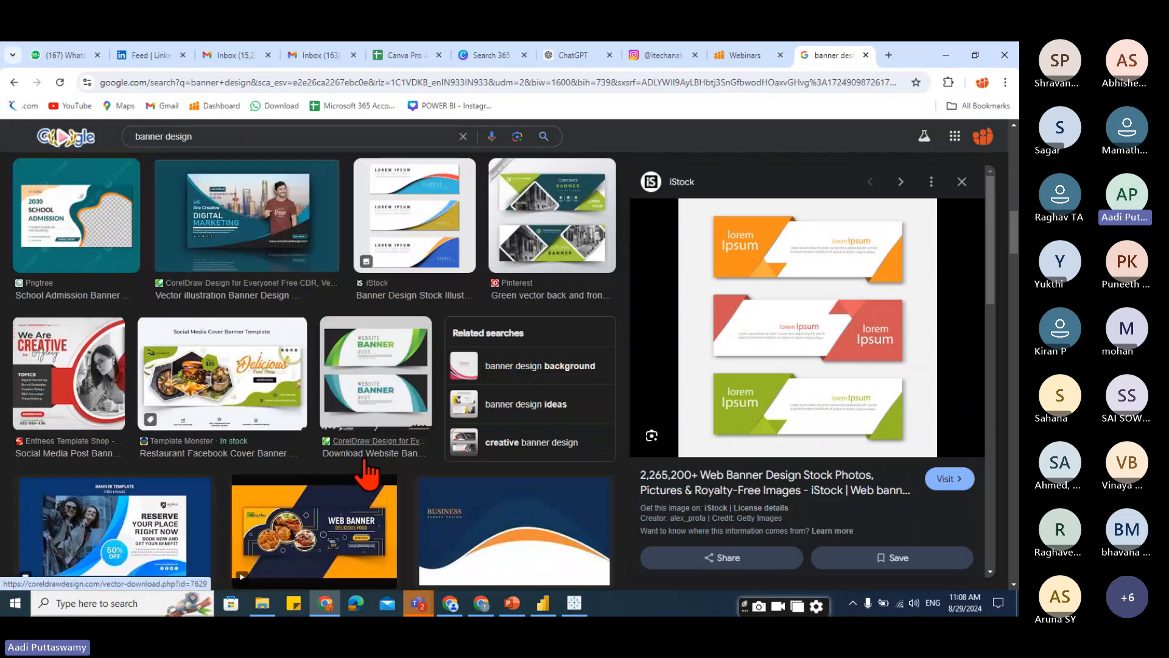
click(364, 405)
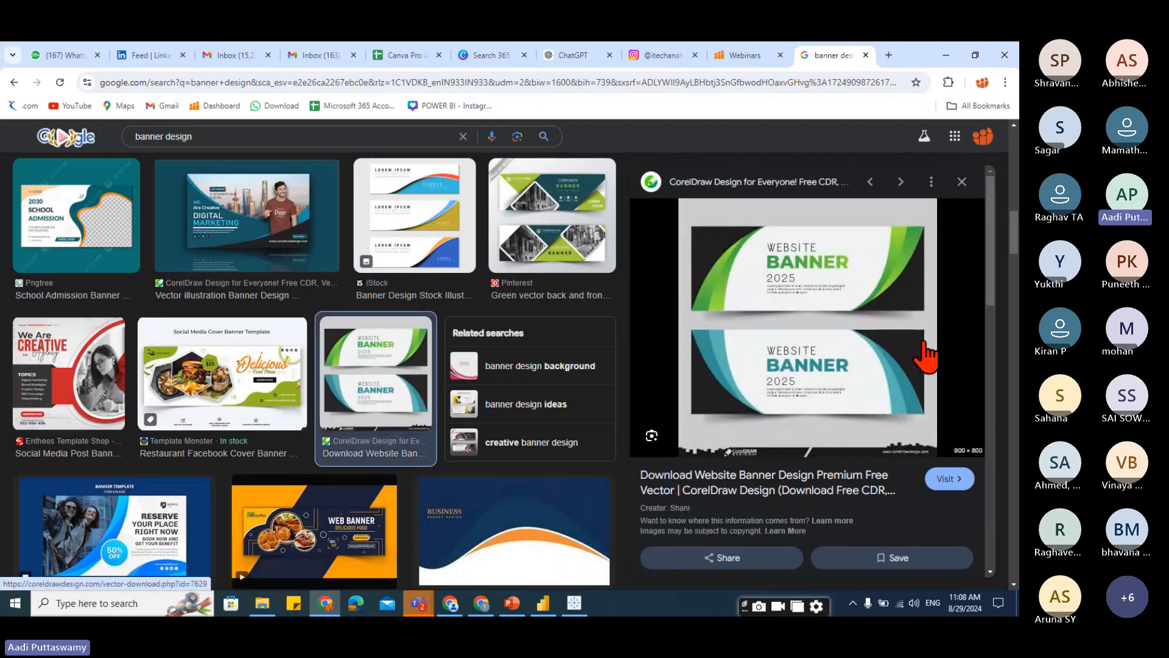
scroll(633, 458, down, 5)
click(505, 539)
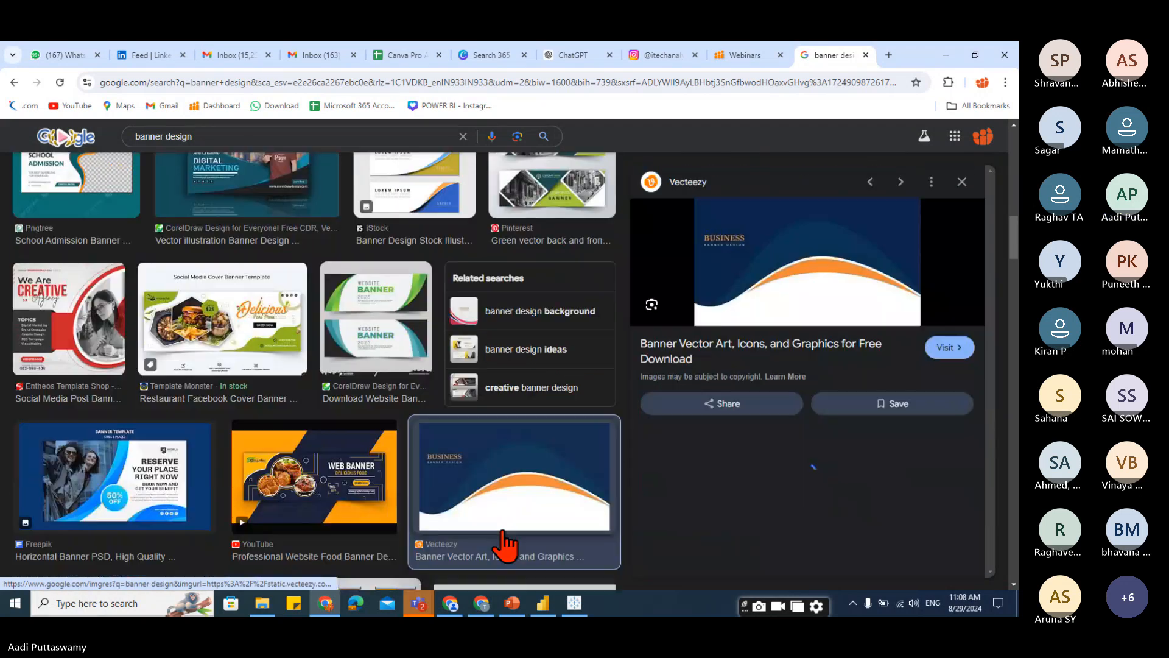
scroll(158, 475, down, 5)
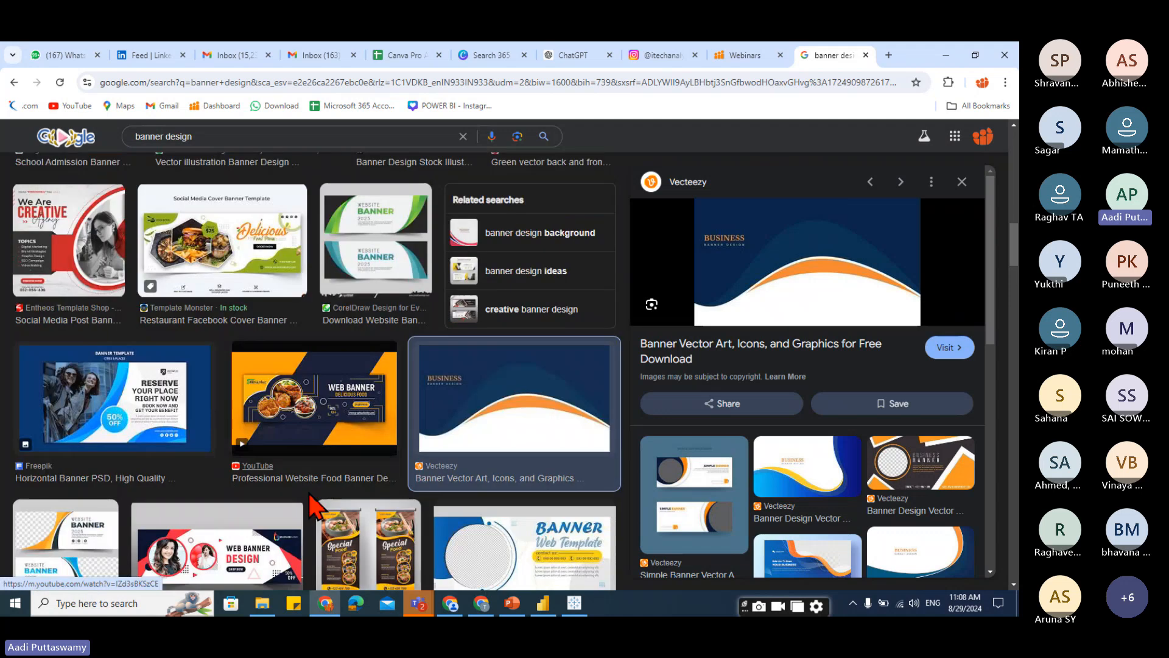
click(92, 333)
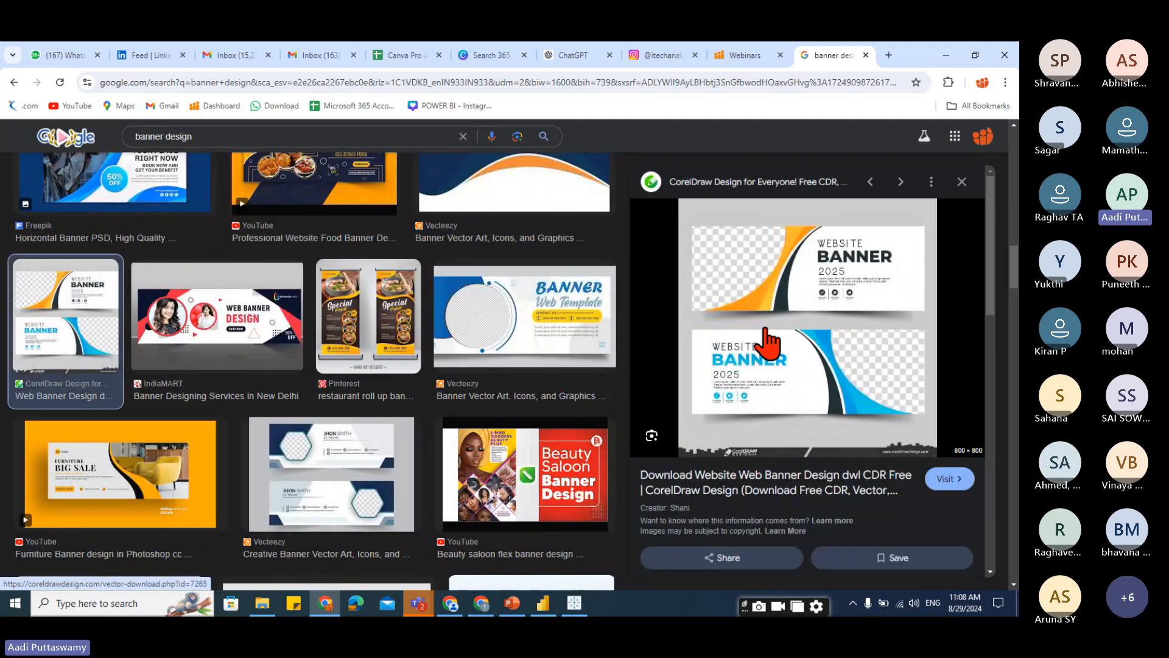
scroll(355, 449, down, 5)
scroll(354, 450, down, 2)
click(247, 371)
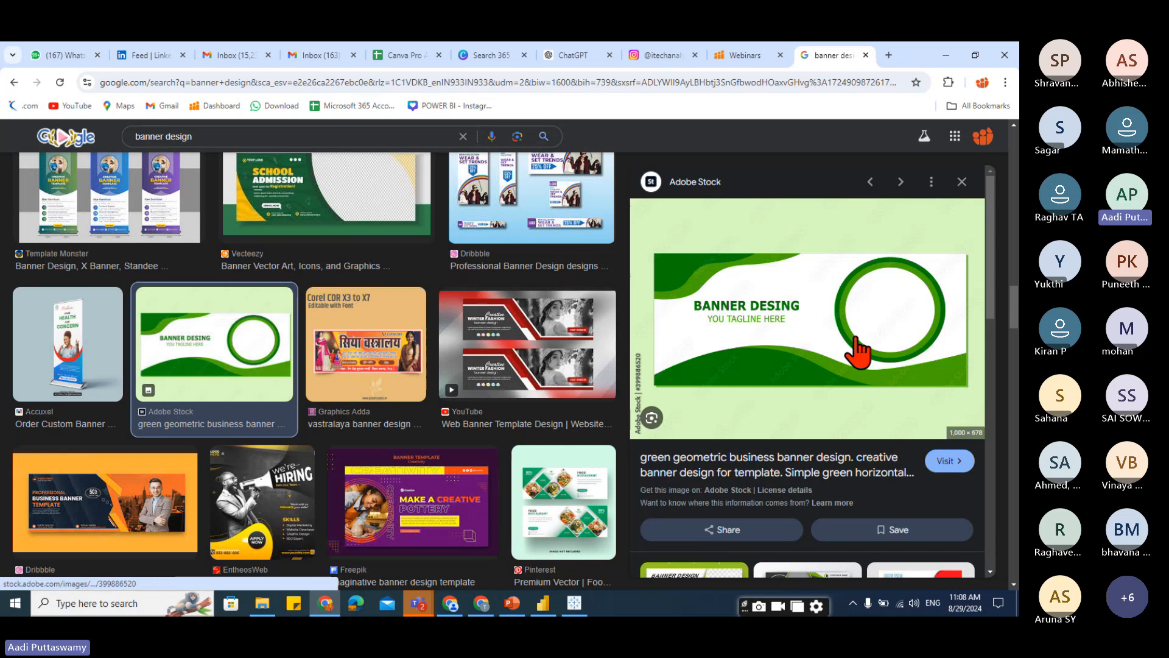
Minimize the browser and launch Excel through the Run dialog with "excel".
click(945, 55)
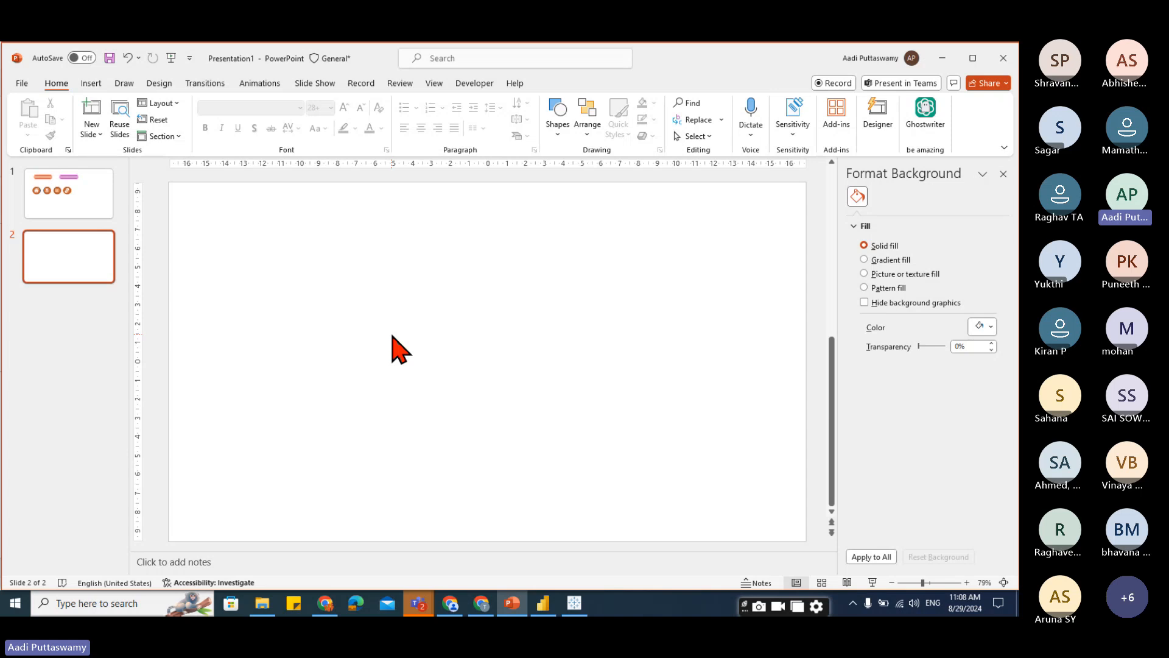
key(super+r)
text(e)
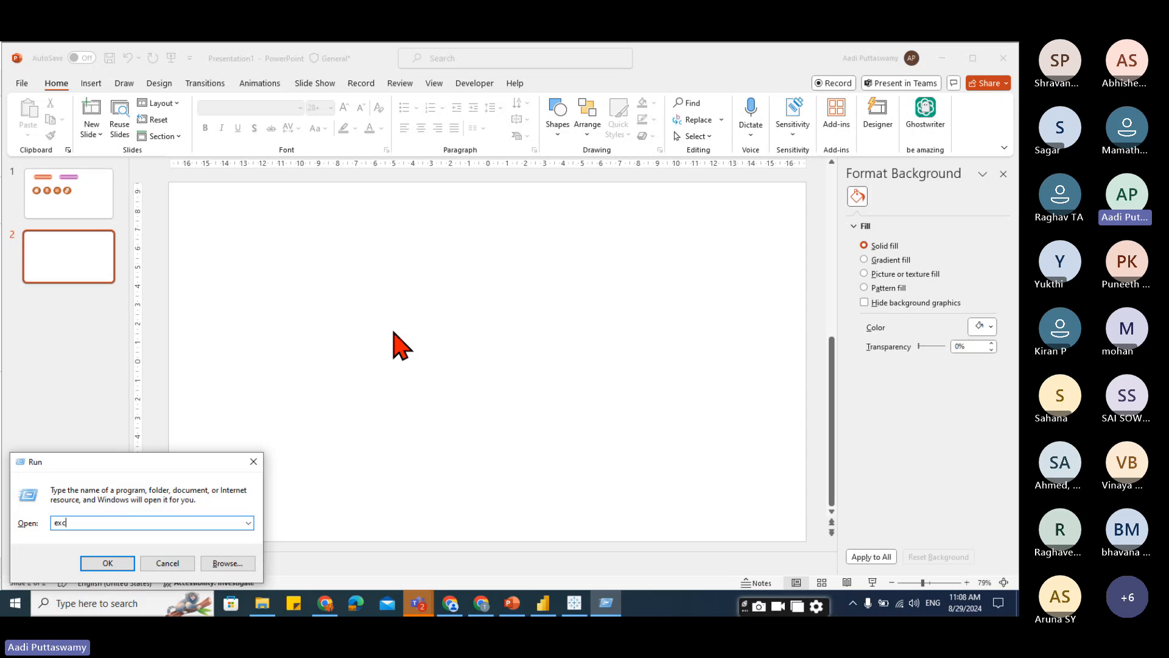
text(xcel)
key(Return)
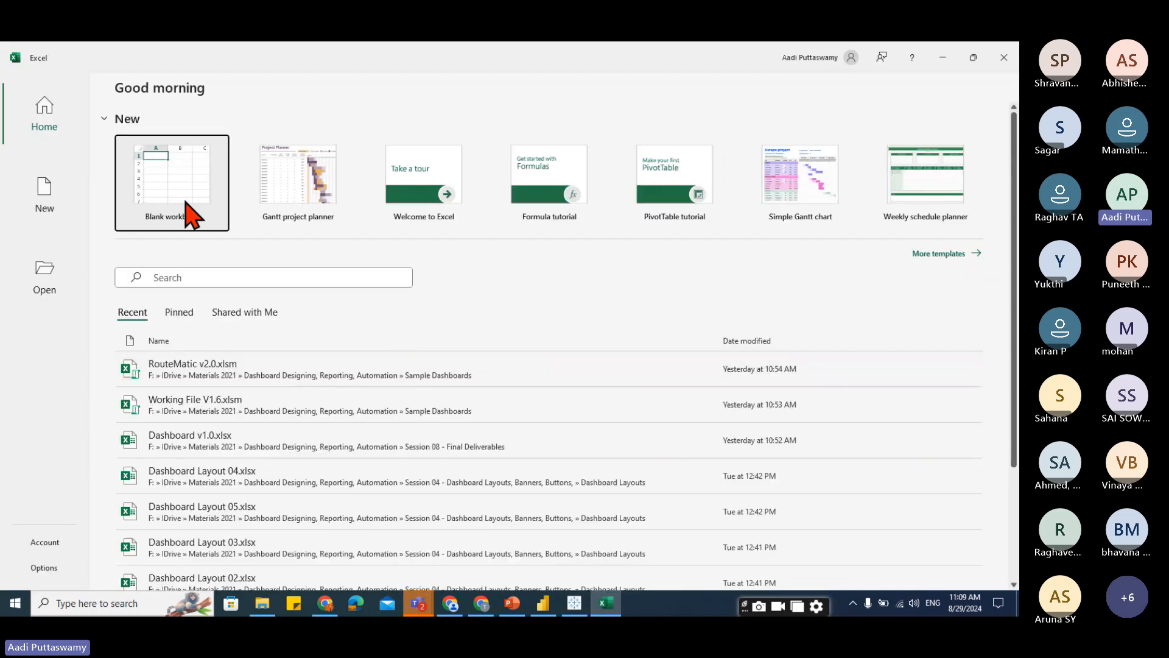
click(183, 198)
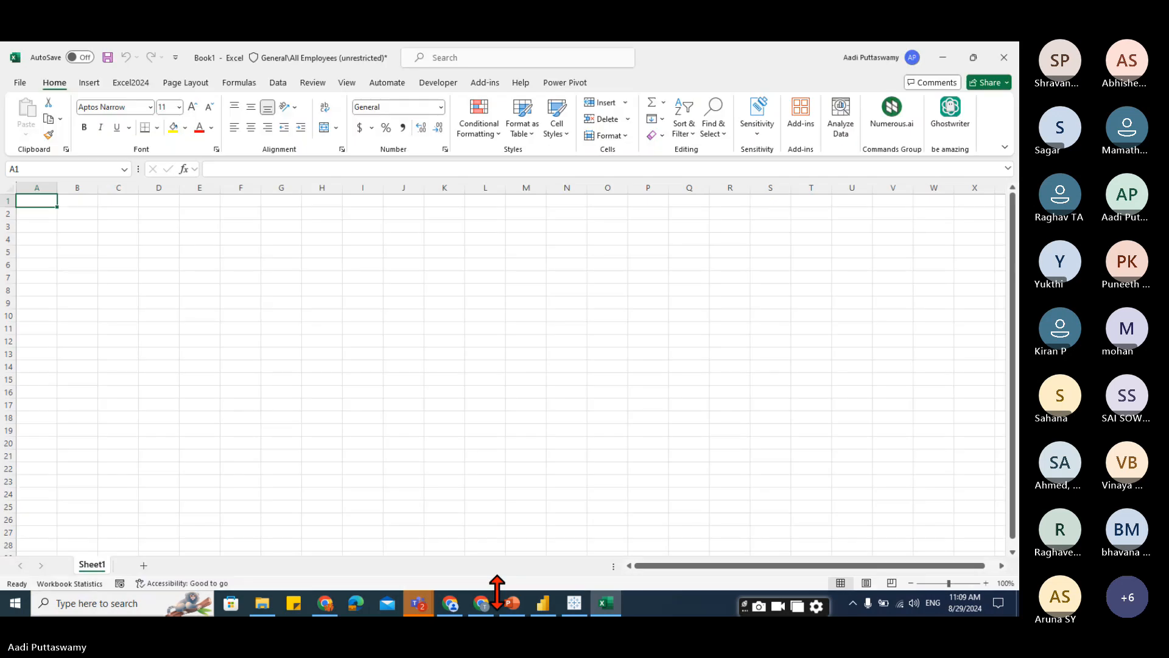
Copy the orange gradient button from slide 1 and paste it into the Excel worksheet, placing it near column M.
click(512, 601)
click(79, 196)
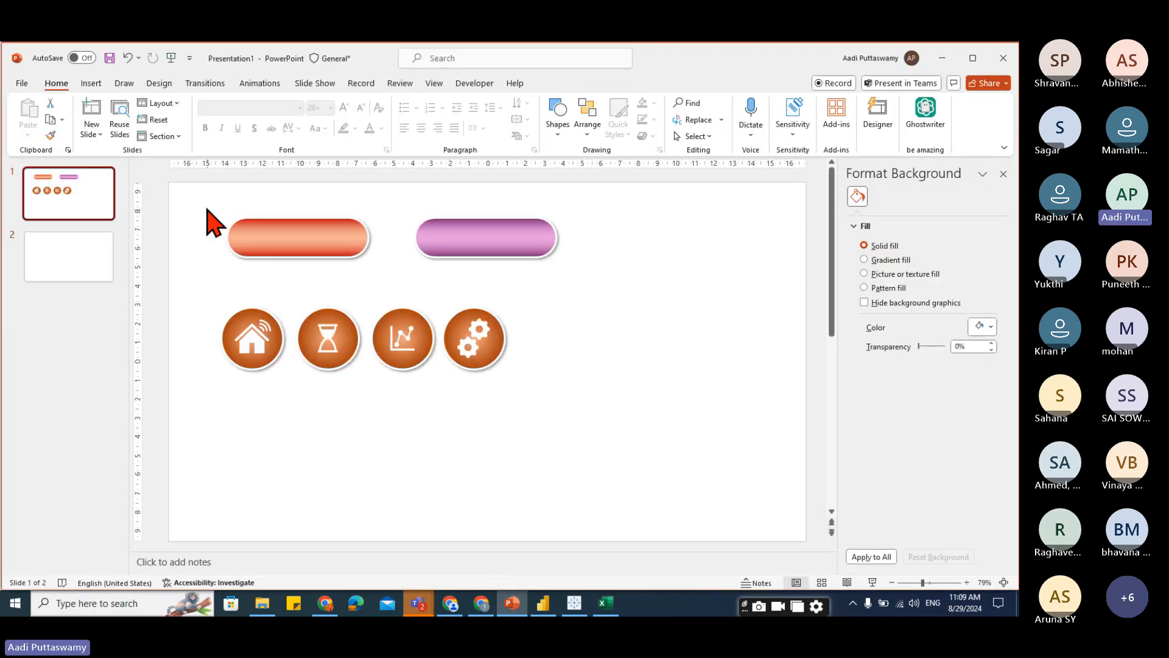
drag(199, 202, 400, 287)
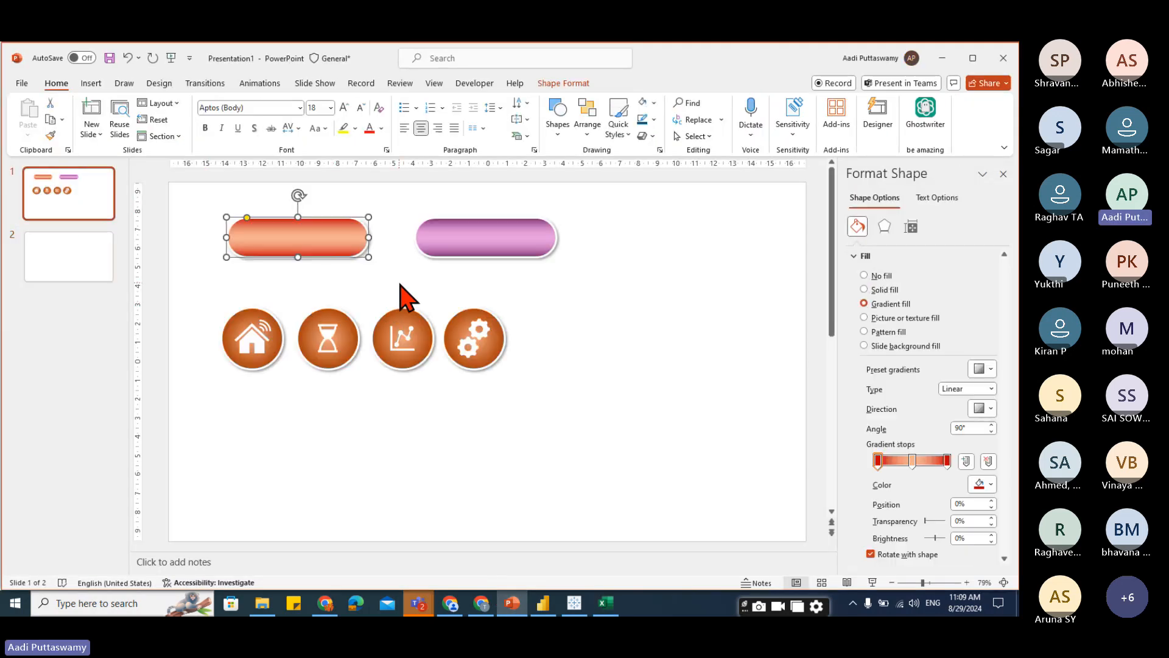
key(alt+Tab)
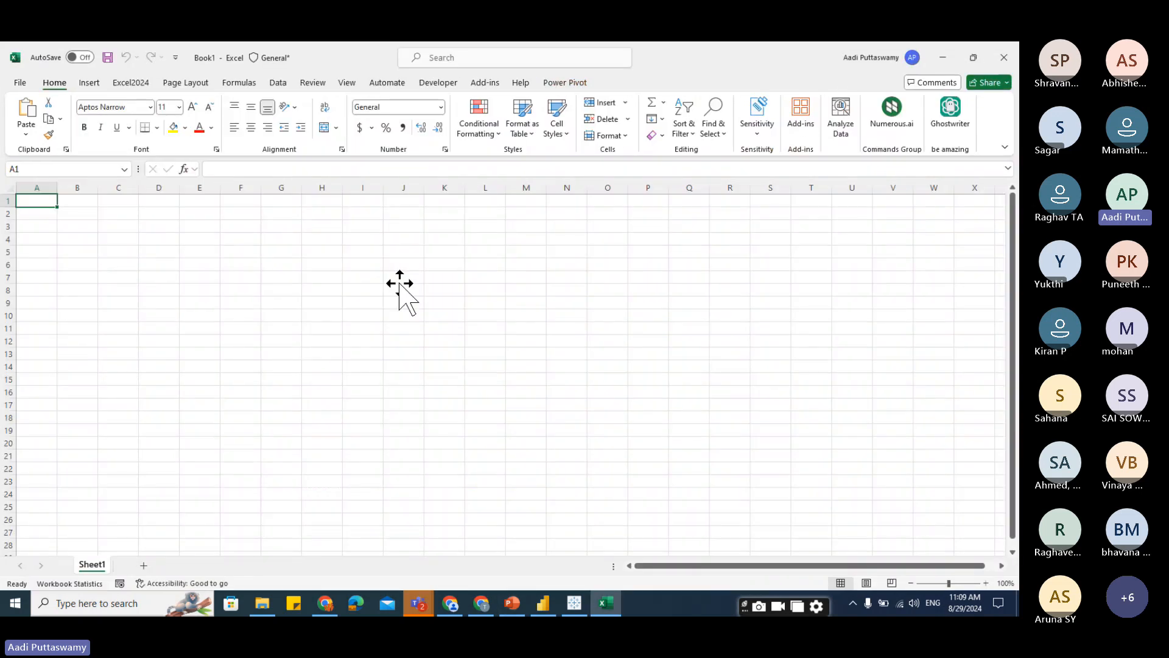
key(ctrl+v)
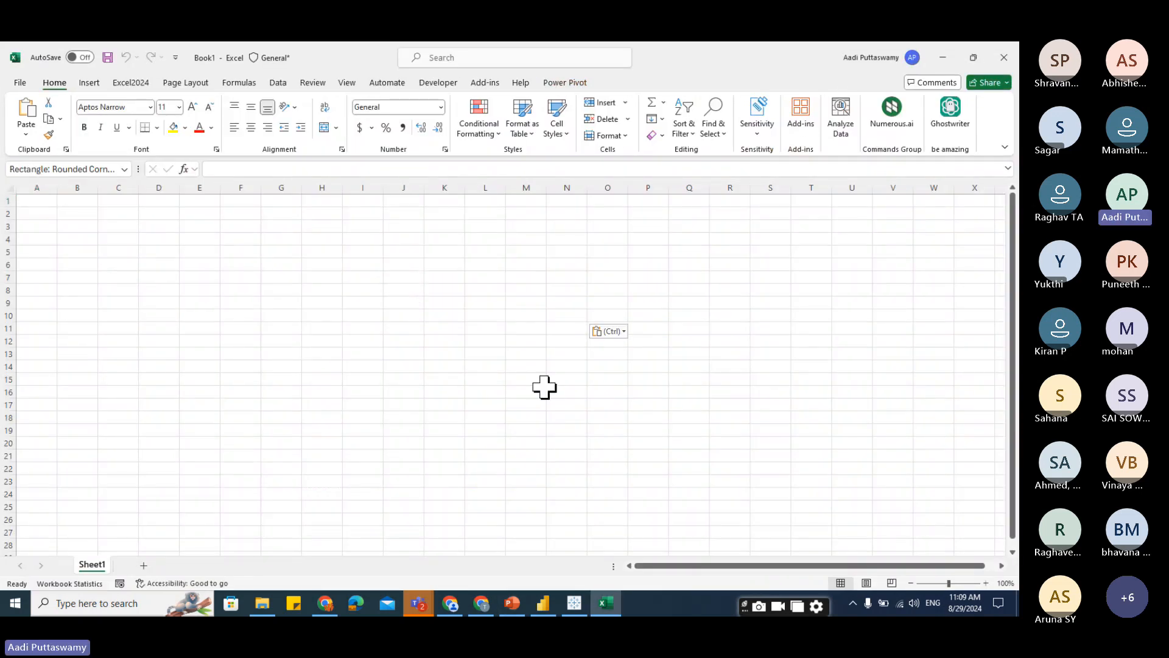
drag(556, 305, 556, 262)
click(602, 312)
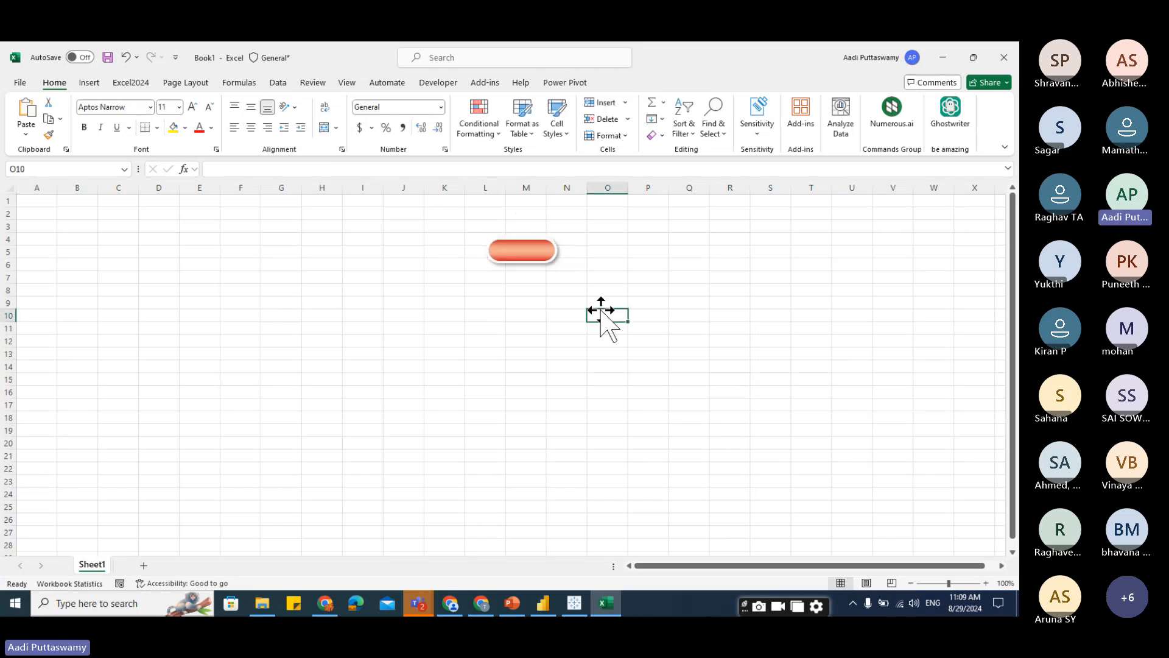
Select the pasted button in the Excel sheet and open its shortcut menu to review the options.
click(89, 83)
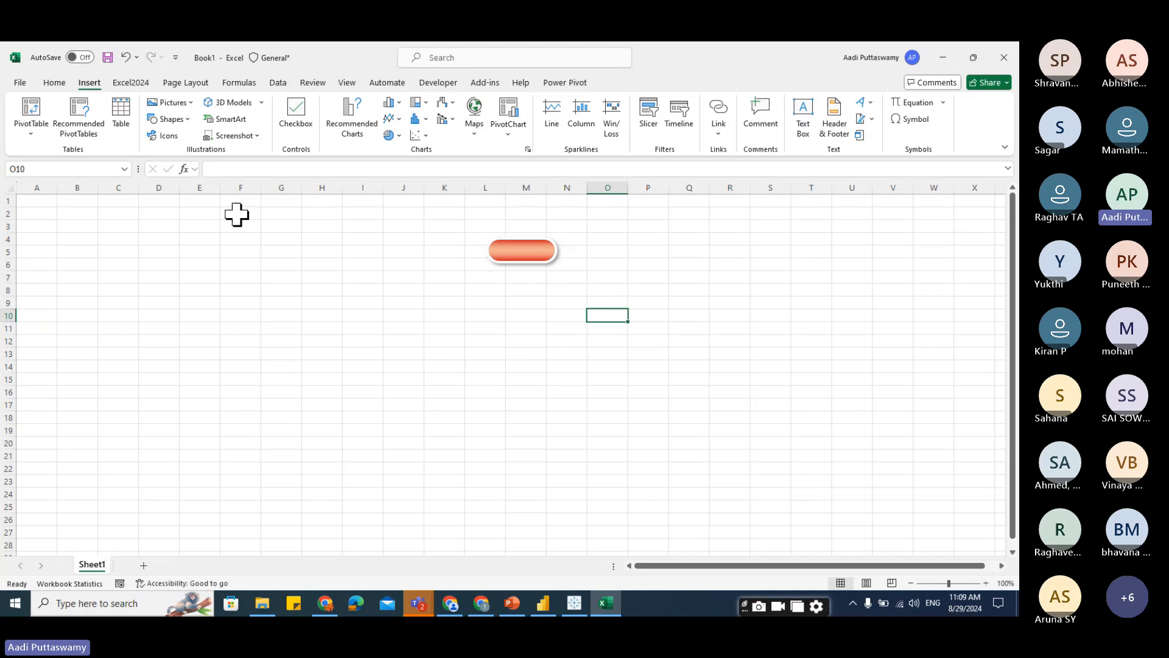
click(519, 254)
right_click(521, 255)
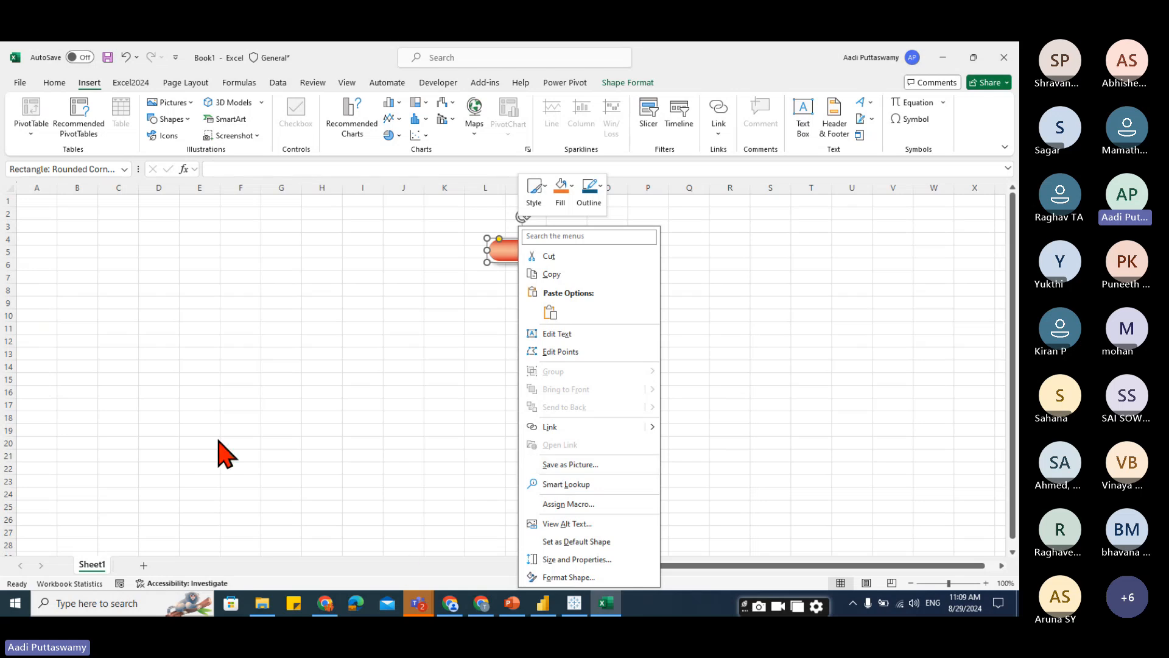
click(329, 396)
Return to the presentation and, on slide 2, draw a wide rectangle about 23.88 cm by 2.78 cm.
click(513, 603)
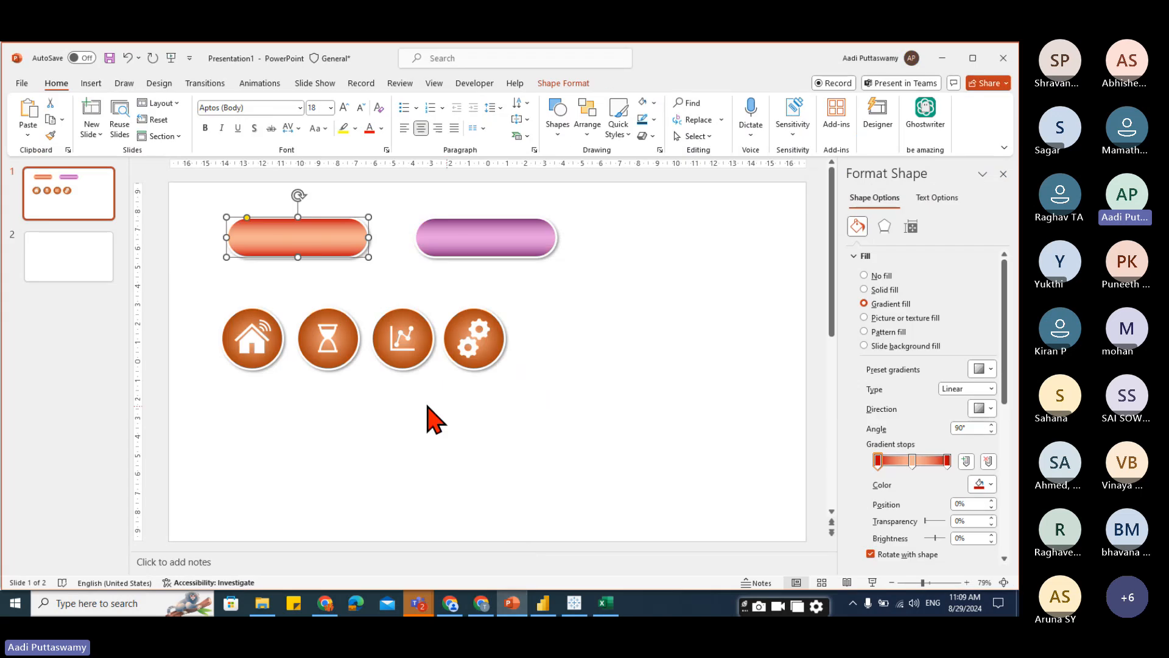
click(69, 256)
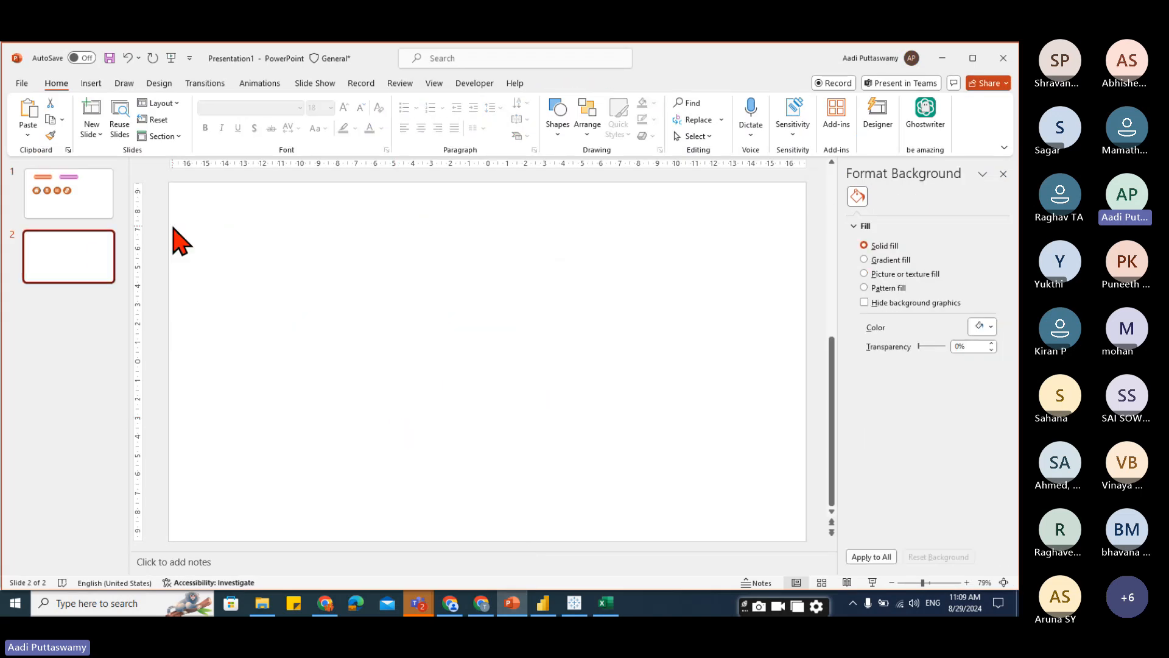
click(90, 83)
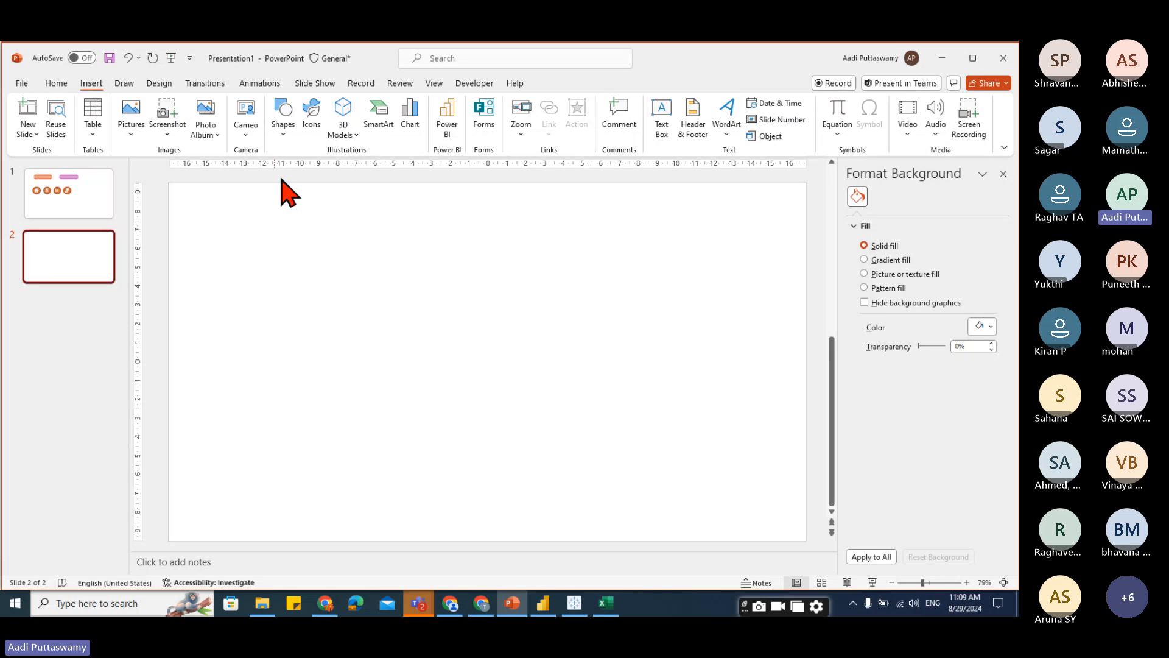
click(283, 131)
click(316, 170)
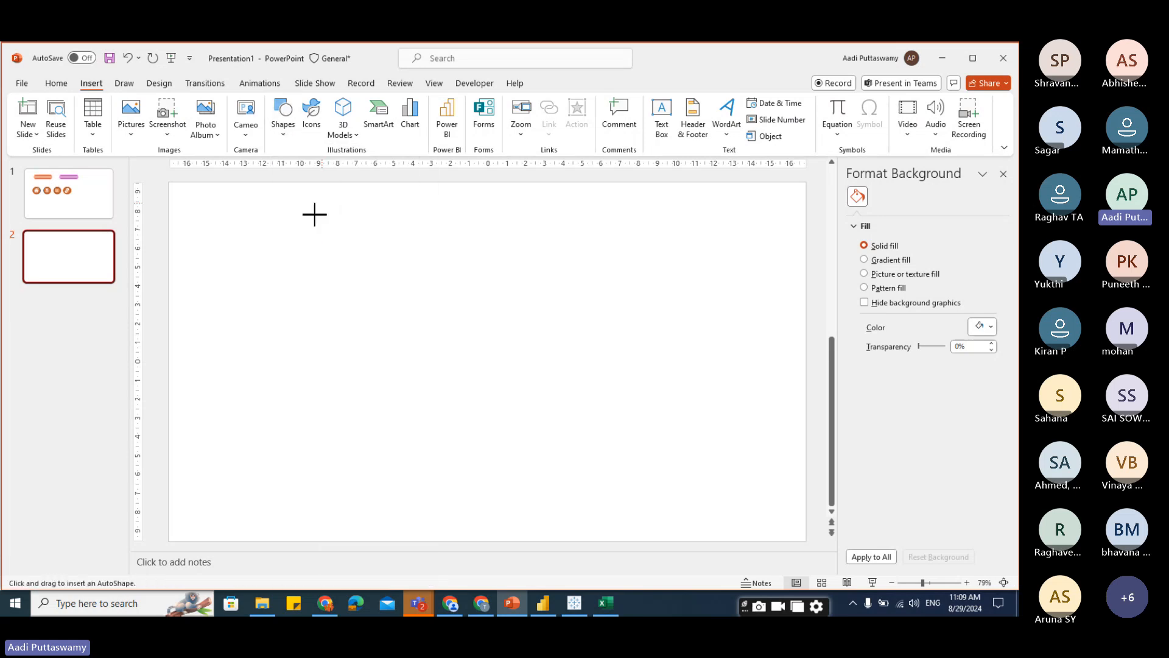
mouse_move(256, 231)
mouse_down()
mouse_move(304, 279)
mouse_move(405, 258)
mouse_move(772, 260)
mouse_move(705, 256)
mouse_up()
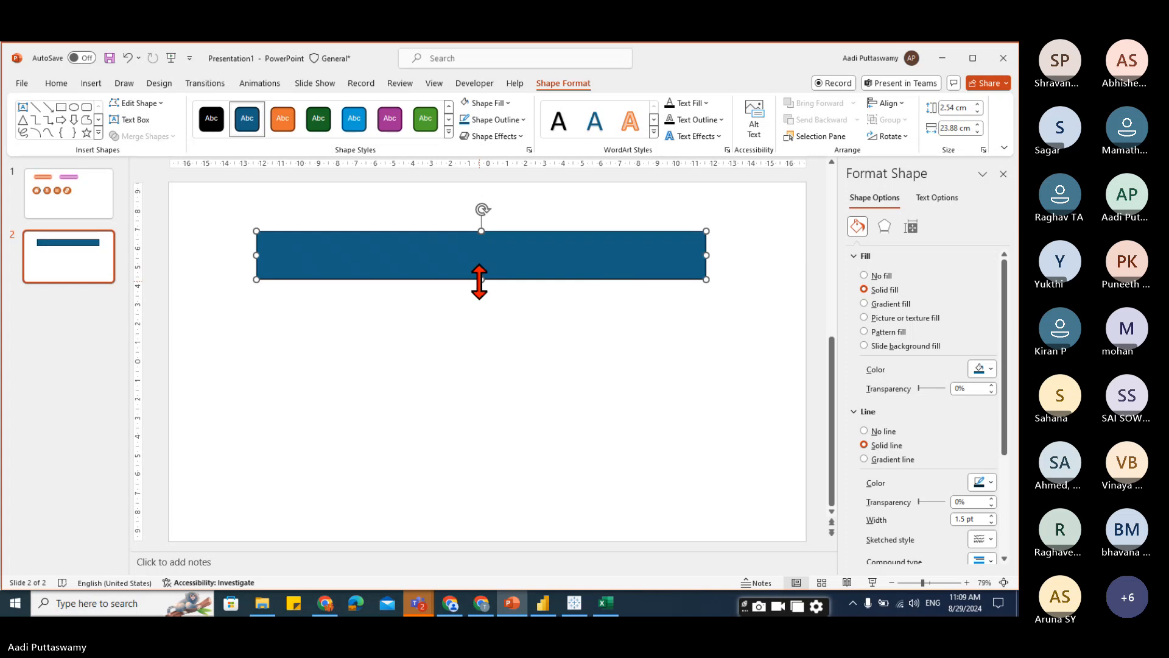
drag(481, 279, 461, 267)
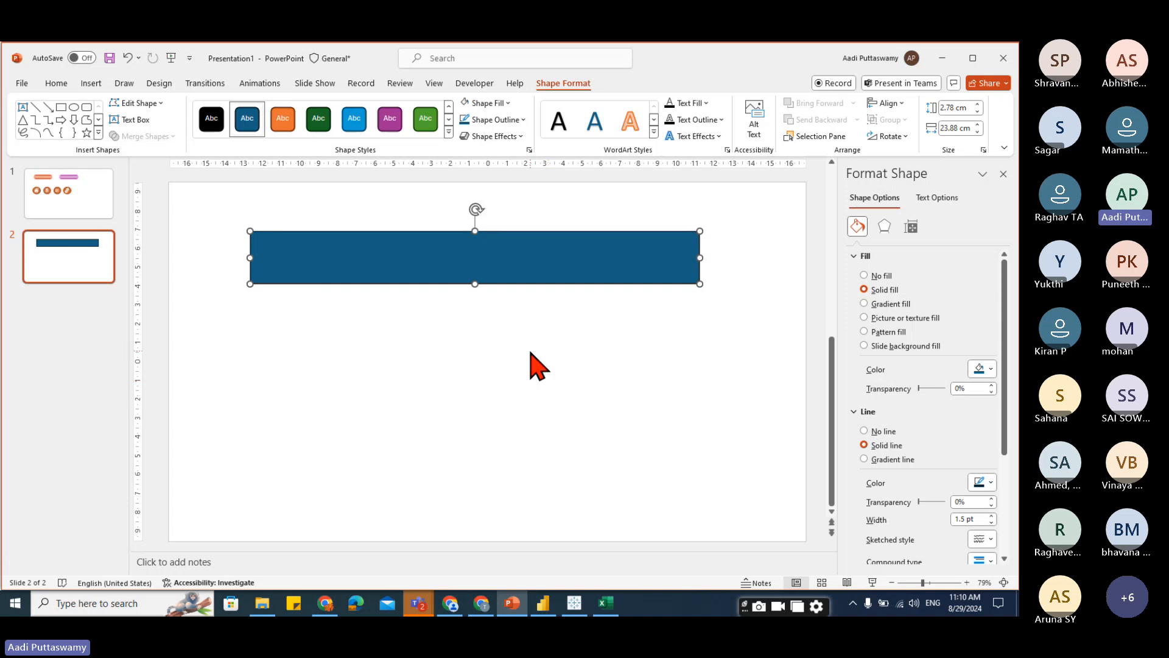
Duplicate the rectangle below the original and shorten the copy from the left to about 21.23 cm.
drag(471, 271, 477, 357)
drag(248, 342, 300, 343)
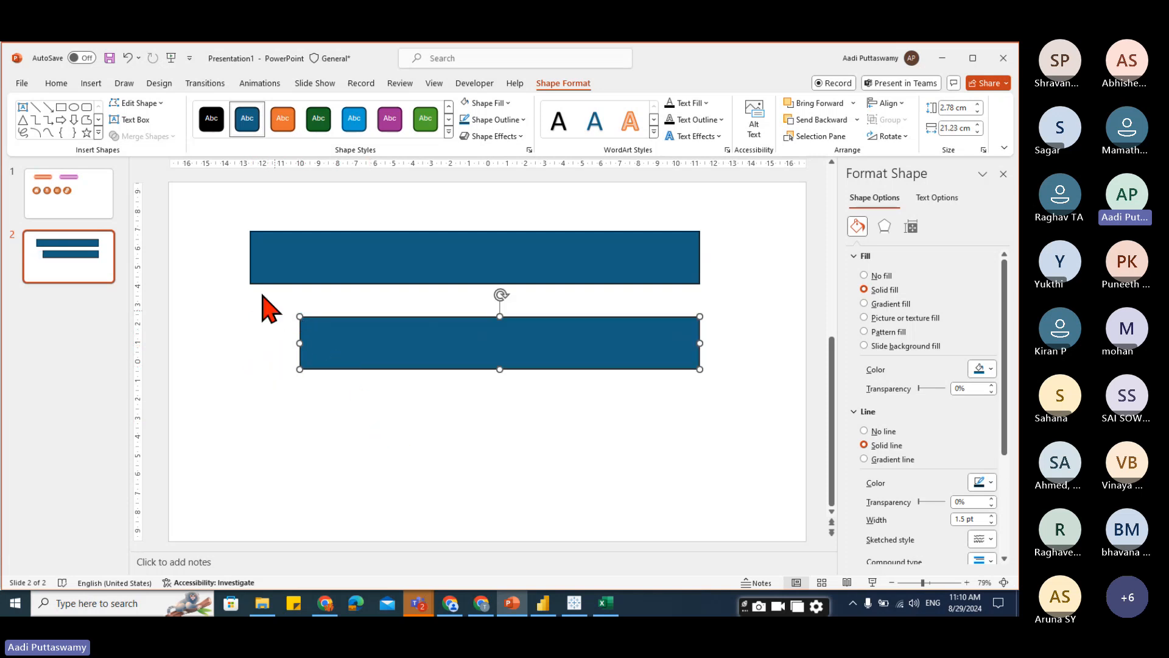
Insert a parallelogram and place it against the left end of the lower rectangle.
click(93, 83)
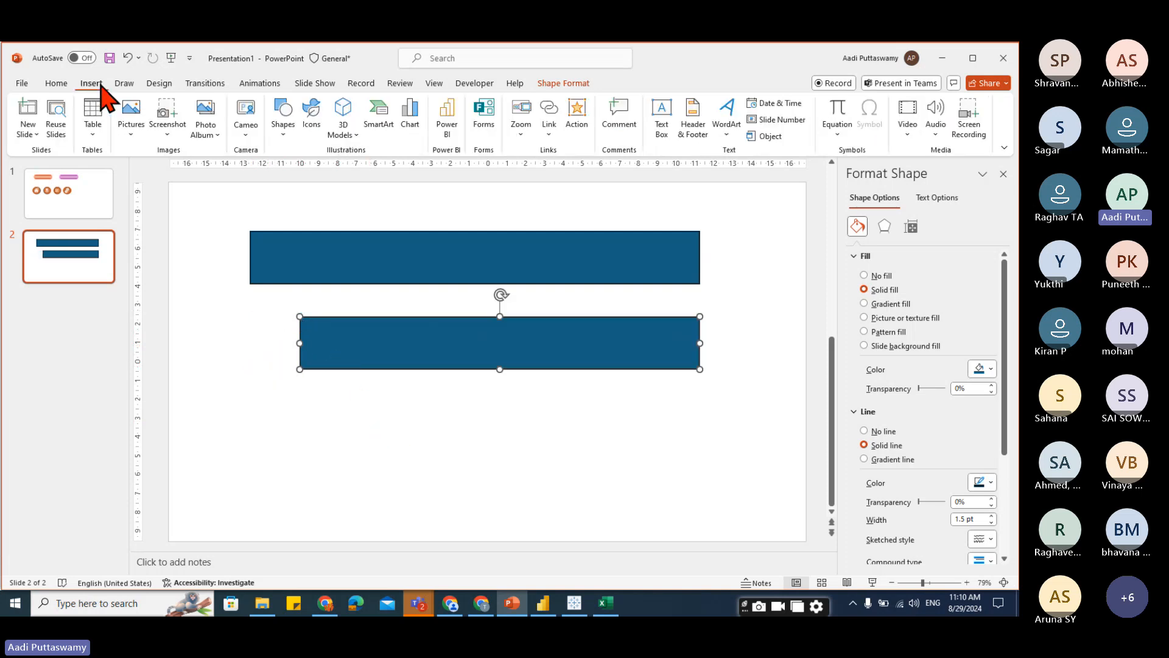
click(284, 133)
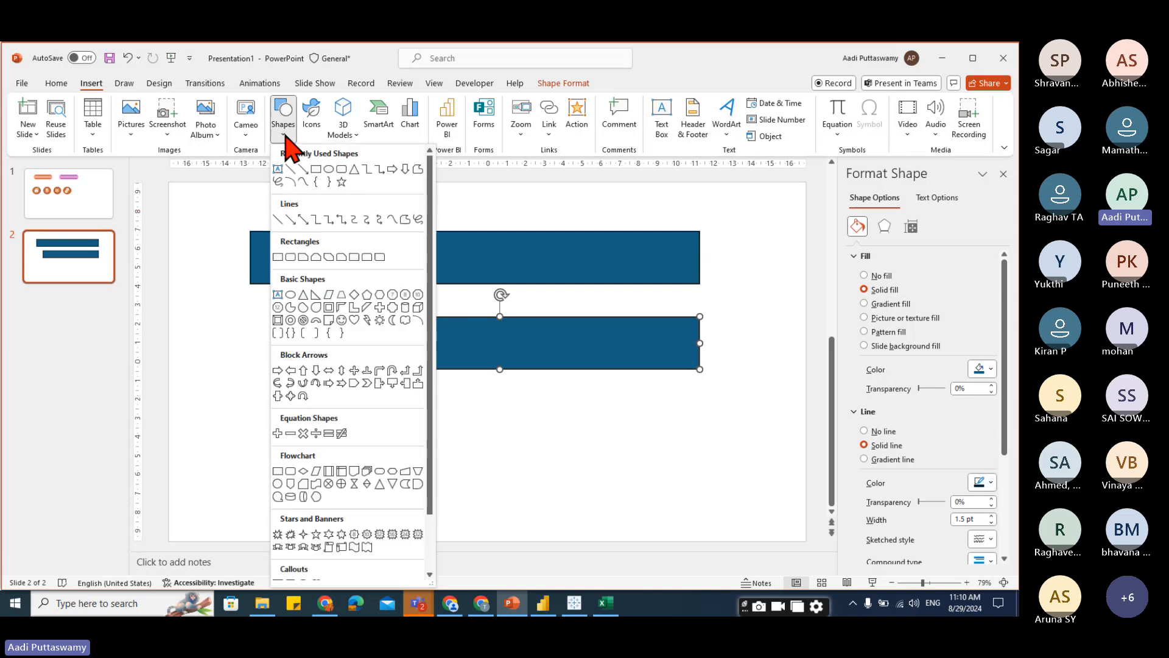
click(329, 297)
drag(420, 463, 355, 415)
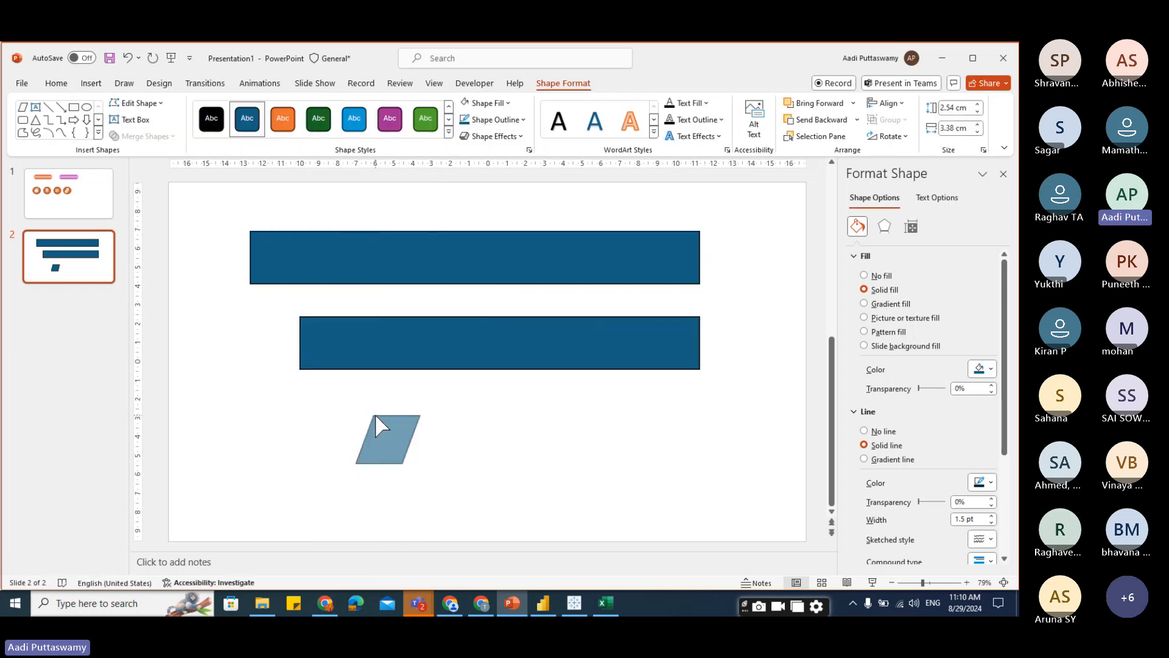
drag(395, 452, 285, 354)
Set the parallelogram's height to 2.78 cm to match the lower rectangle.
click(396, 360)
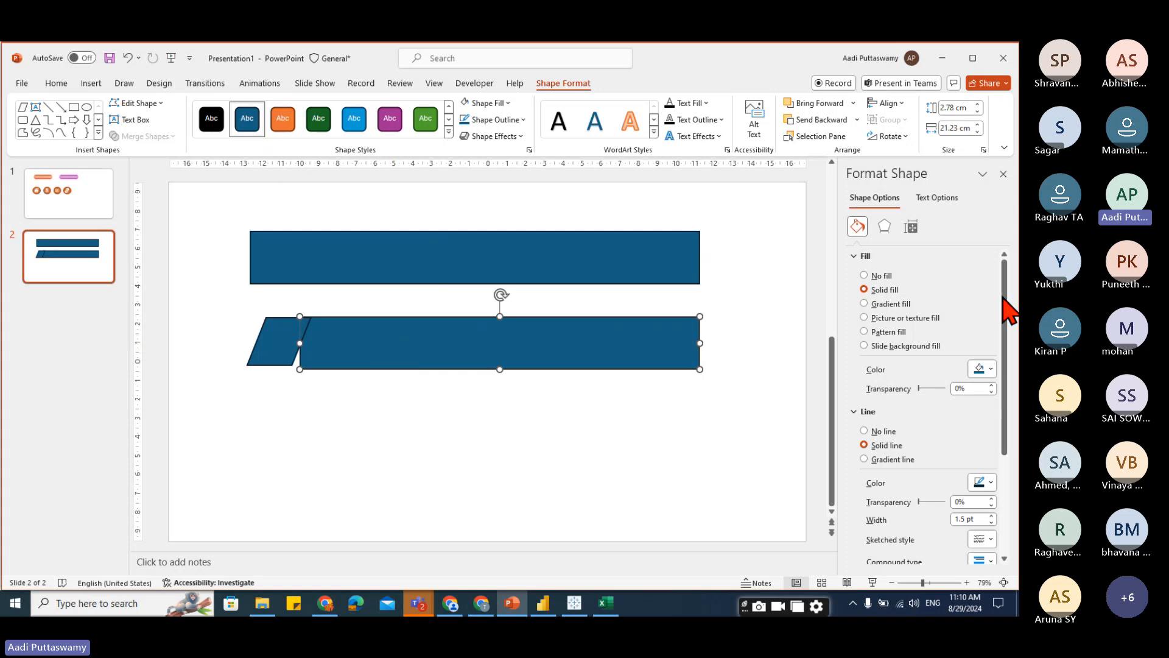
click(912, 227)
click(869, 256)
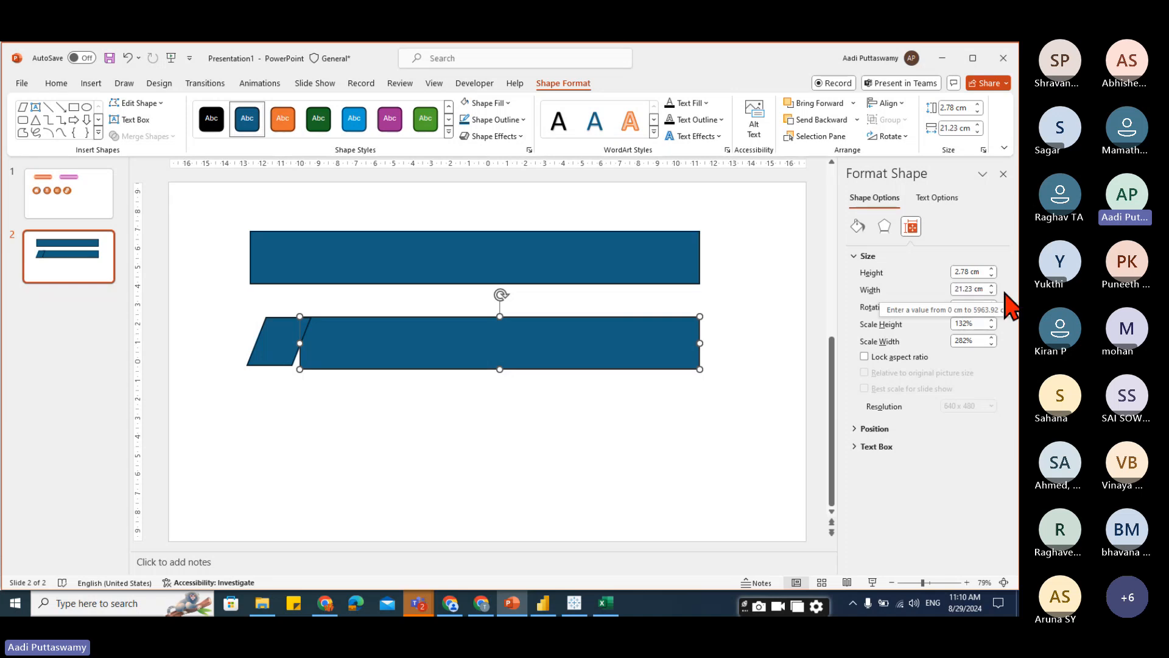
click(280, 340)
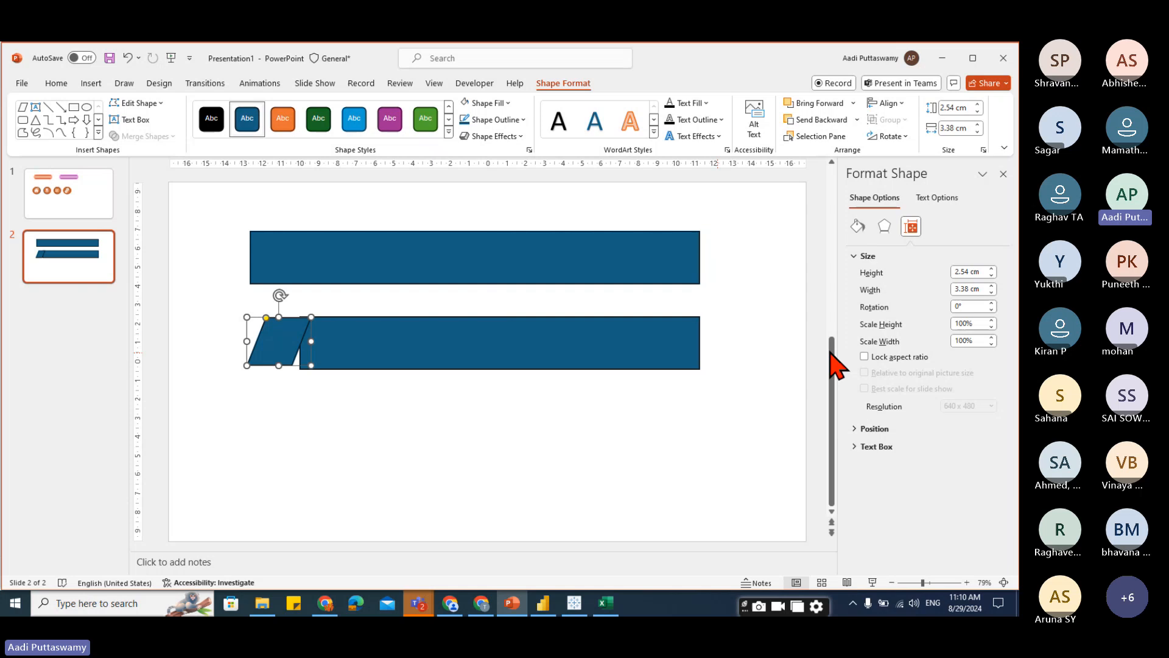
click(970, 271)
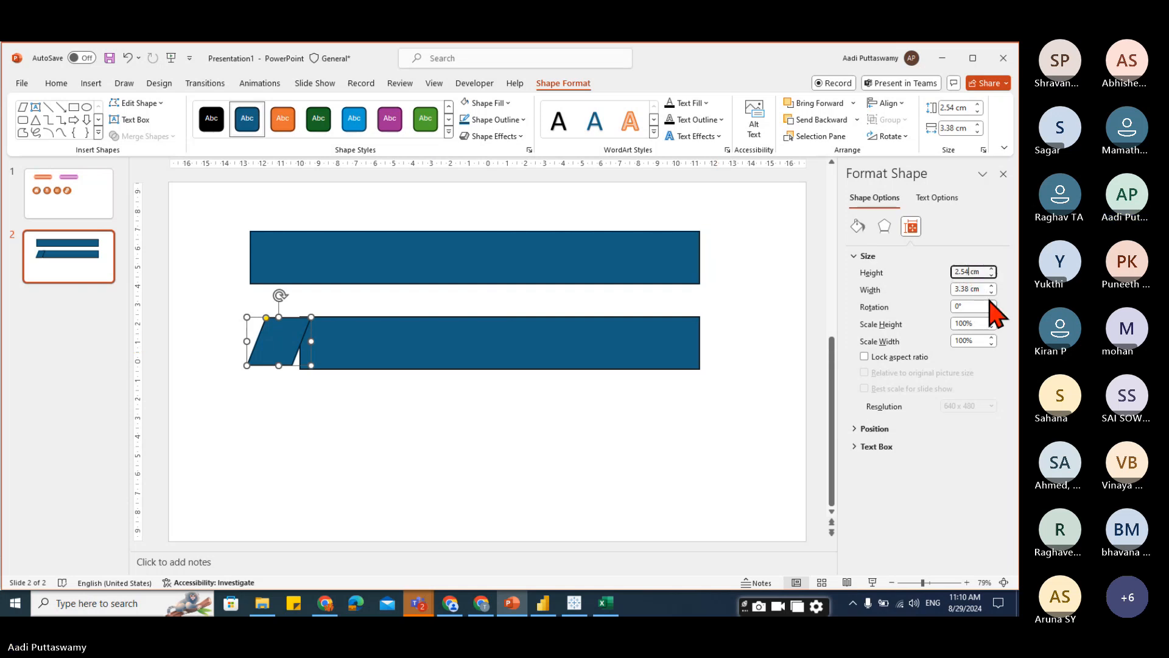
key(BackSpace)
key(BackSpace)
key(BackSpace)
key(Return)
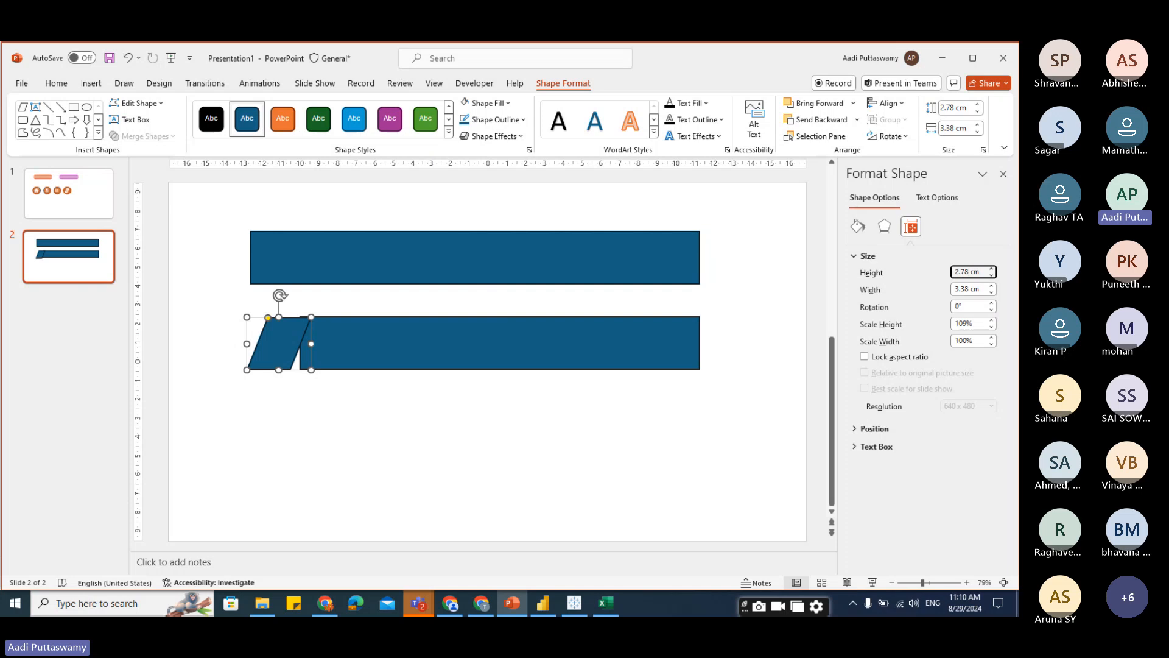
Align the parallelogram and the lower rectangle along their top edges.
shift+click(402, 365)
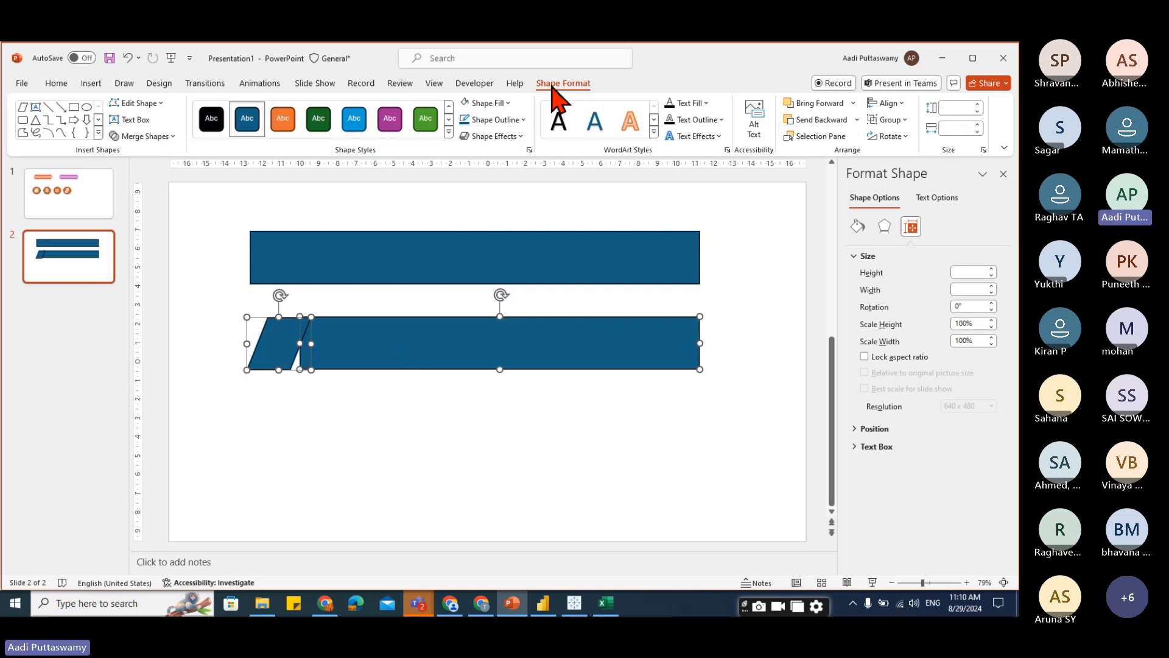
click(898, 104)
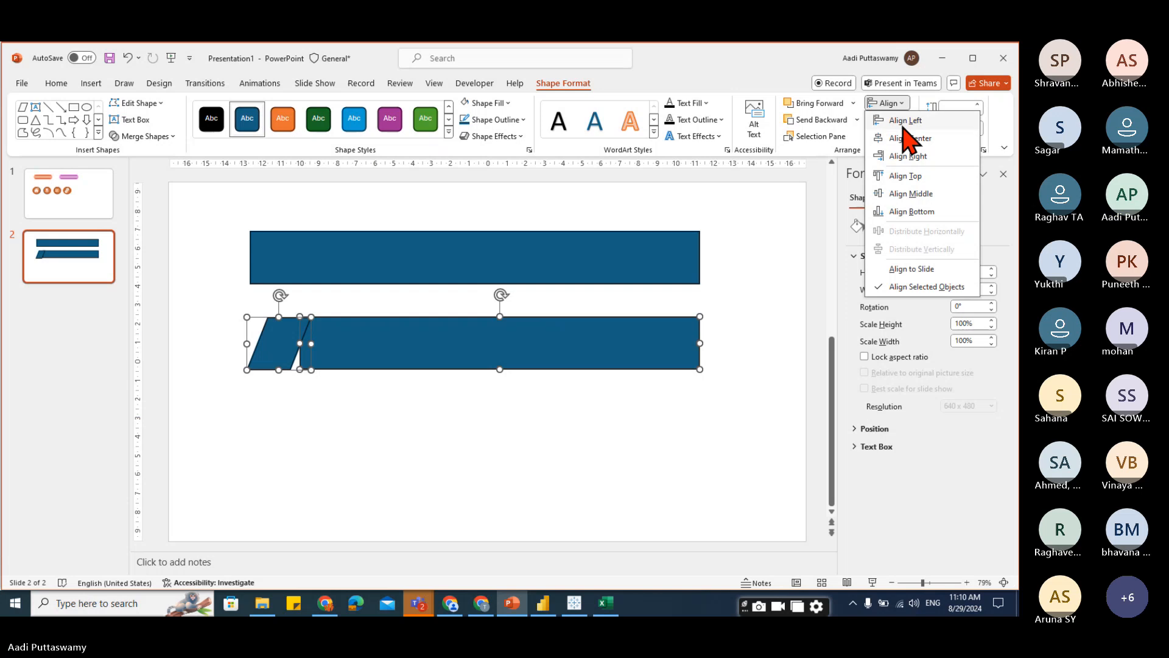
click(907, 176)
click(393, 448)
Widen the parallelogram to about 5.72 cm and adjust its slant so it overlaps the rectangle's end.
click(272, 350)
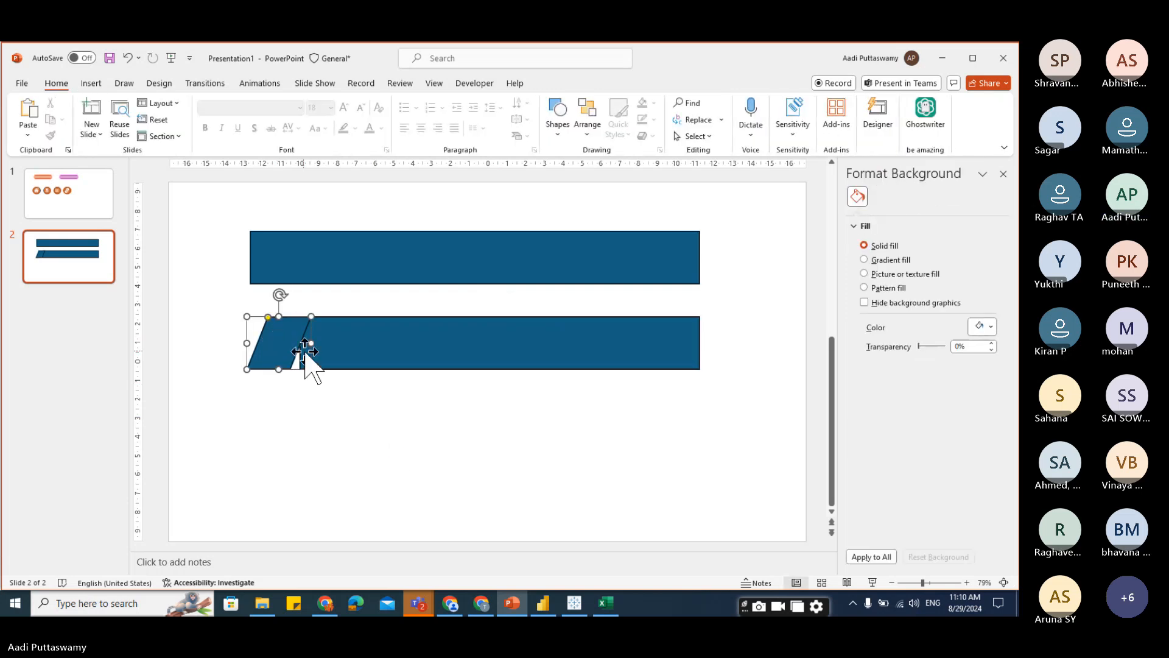
drag(312, 343, 355, 344)
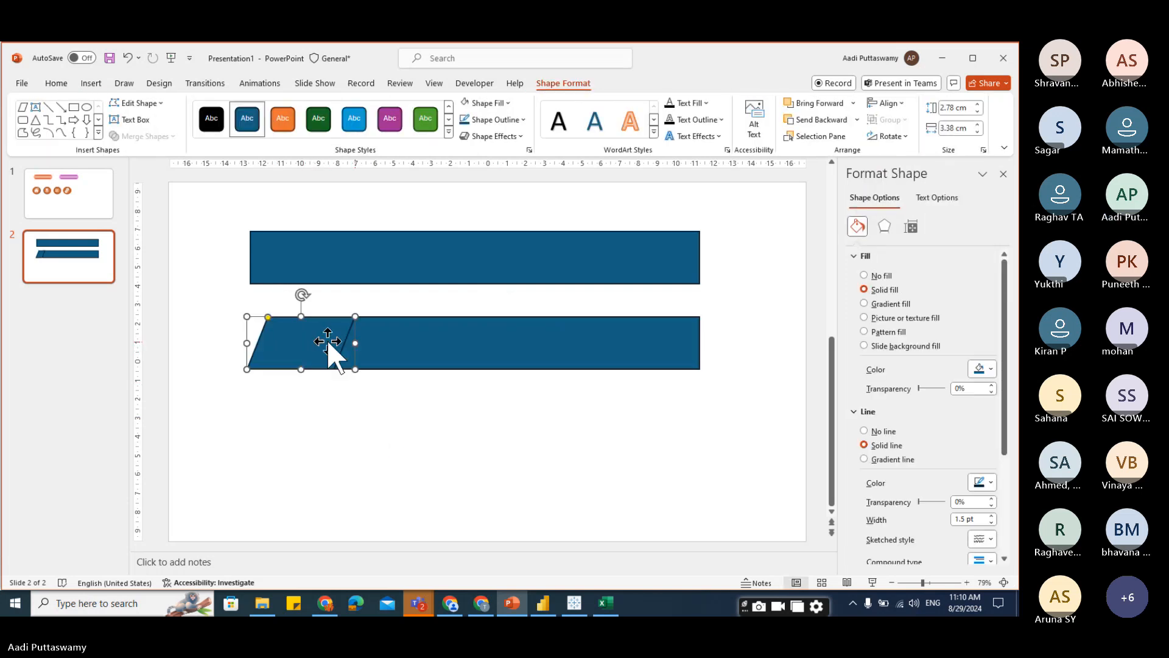
drag(268, 316, 298, 332)
click(421, 415)
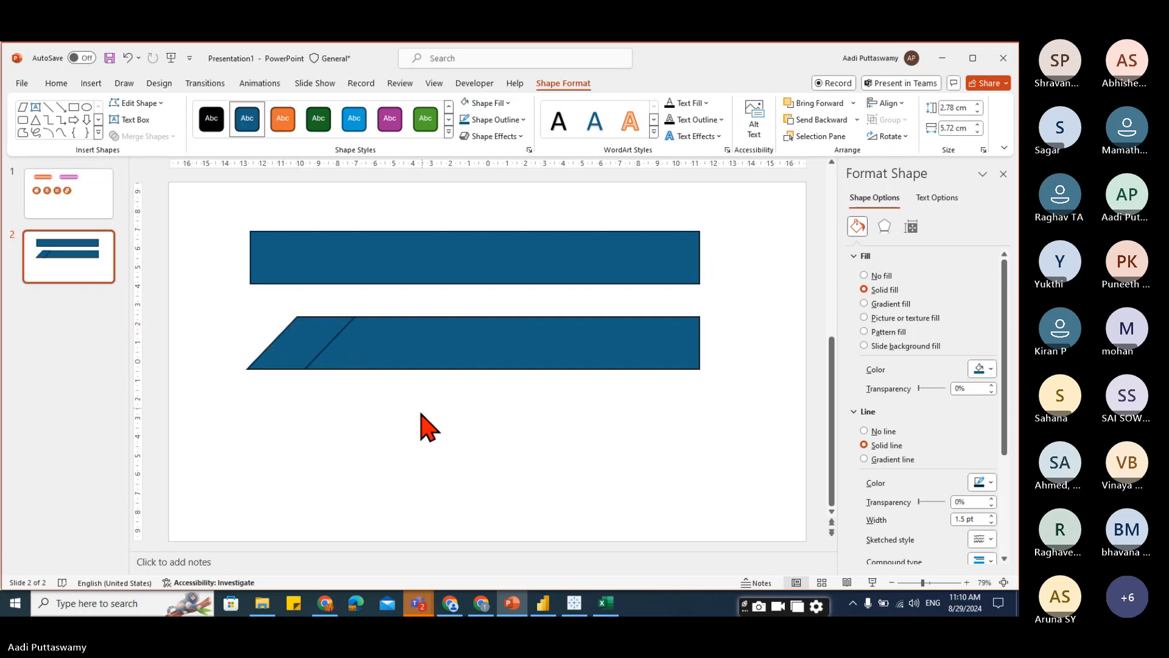
click(318, 358)
click(441, 473)
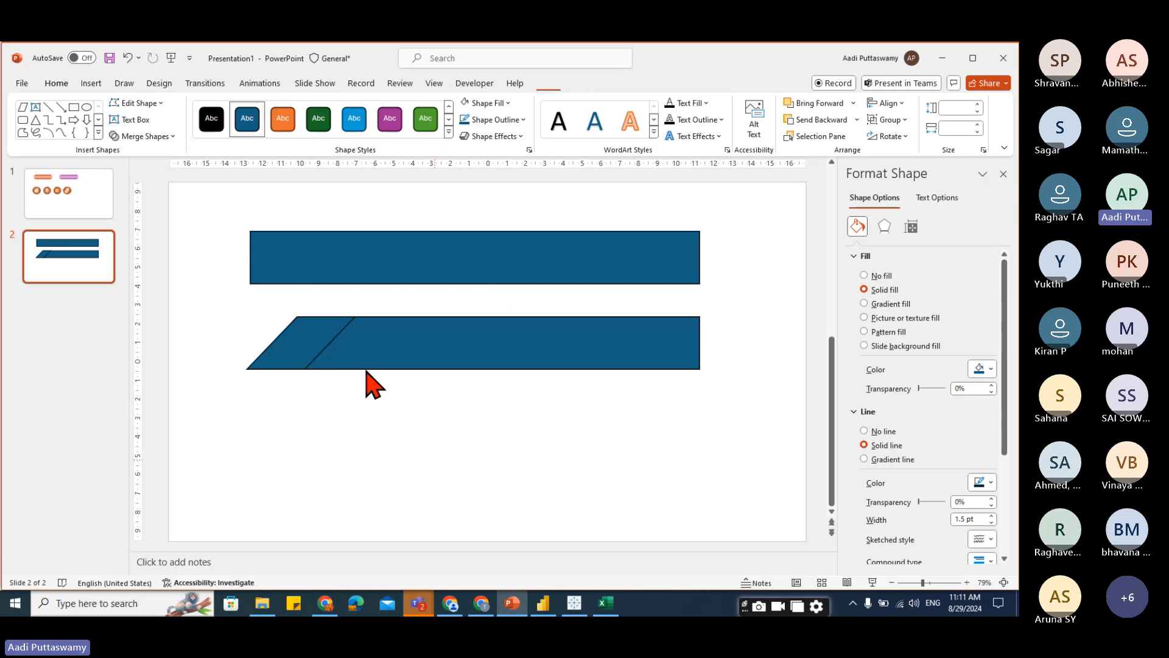
drag(277, 351, 213, 445)
mouse_move(459, 333)
mouse_down()
mouse_move(526, 402)
mouse_move(475, 347)
mouse_up()
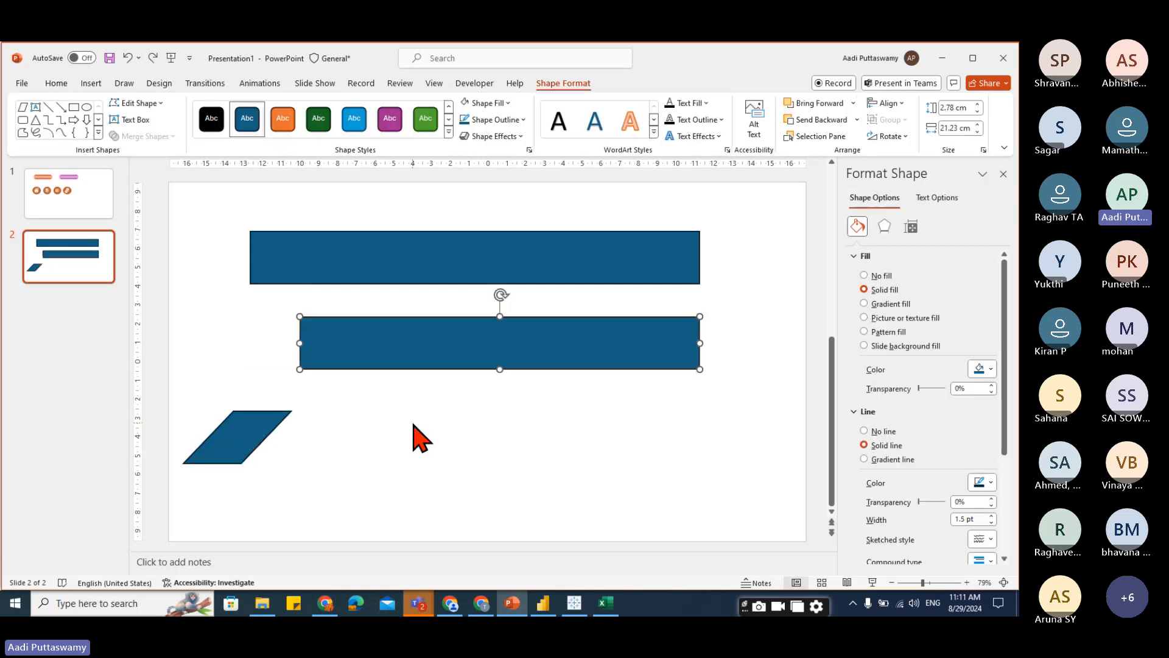
key(ctrl+z)
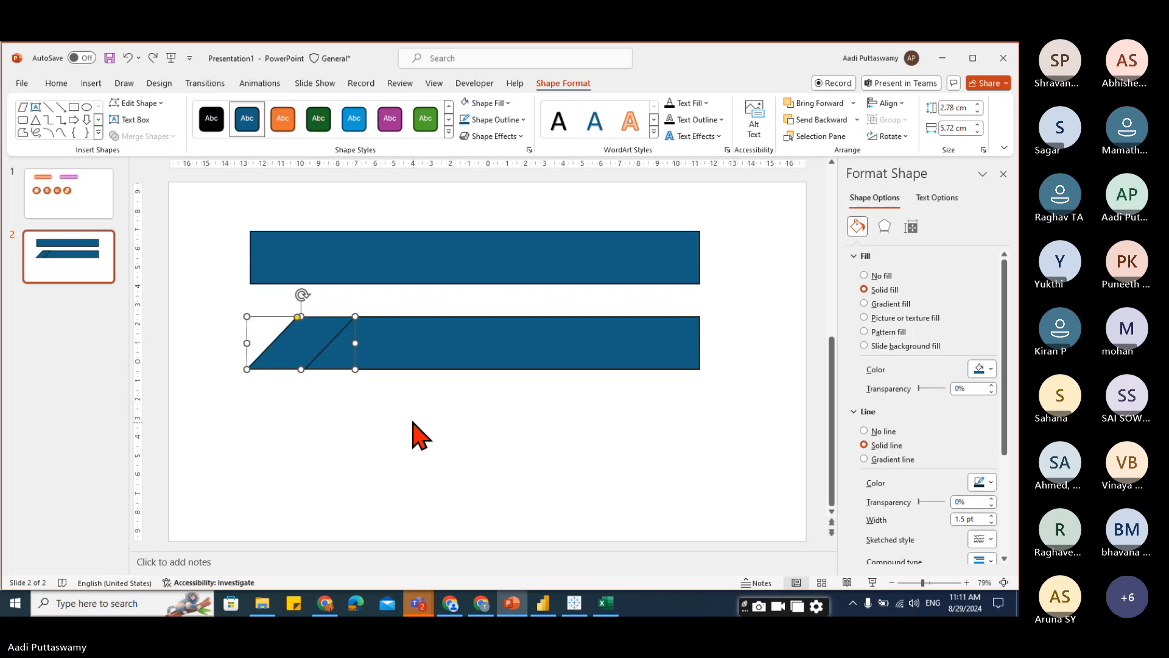
Group the parallelogram with the lower rectangle and remove the outline from both.
shift+click(399, 341)
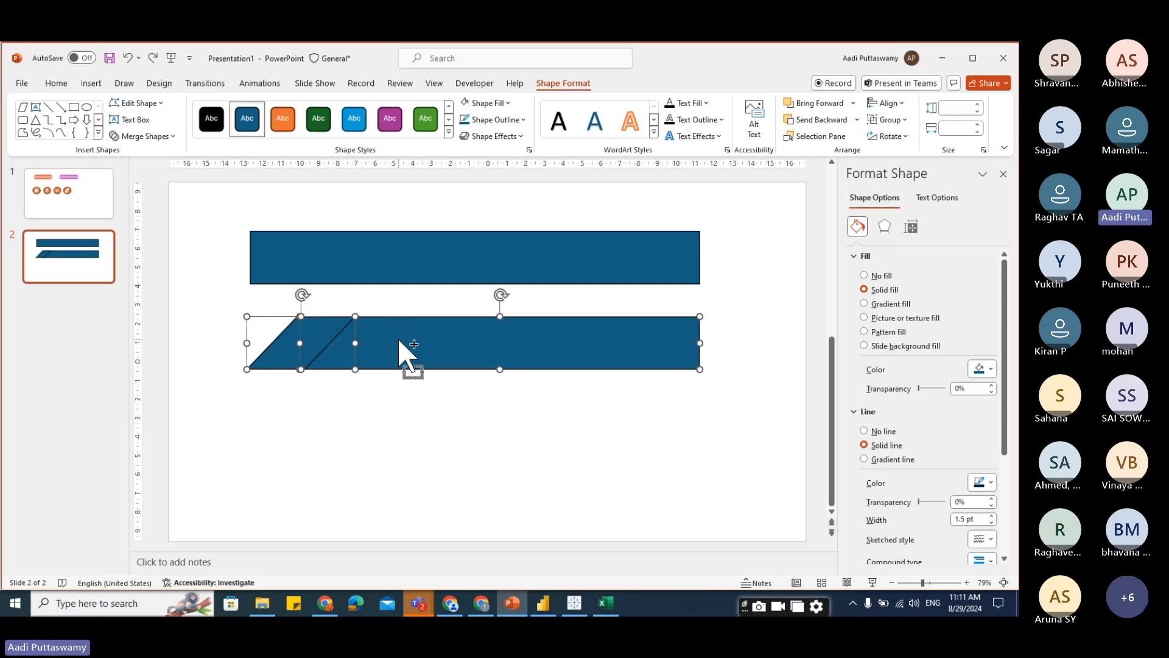
key(ctrl+g)
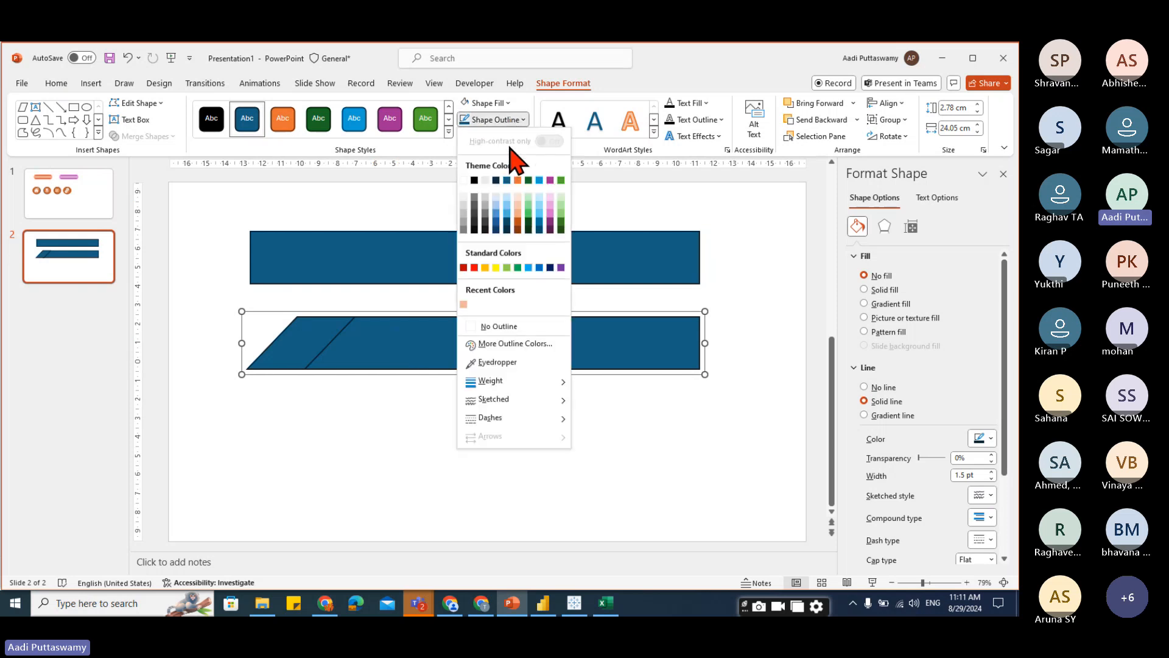
click(506, 328)
click(410, 459)
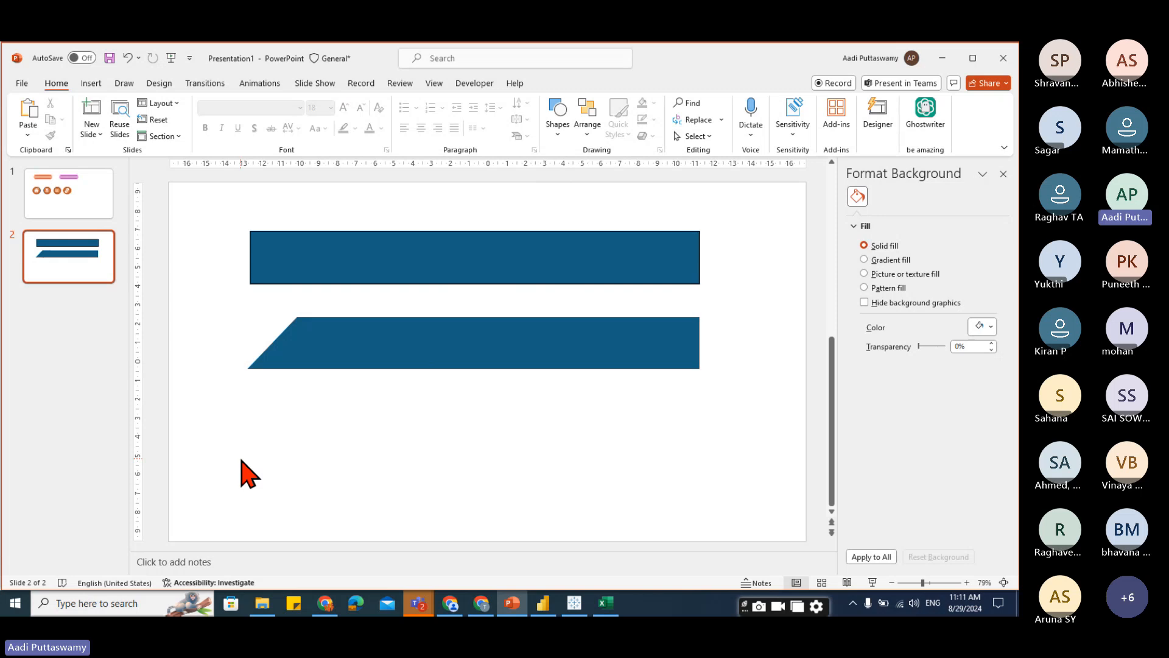
Ungroup the parallelogram and the lower rectangle.
click(306, 344)
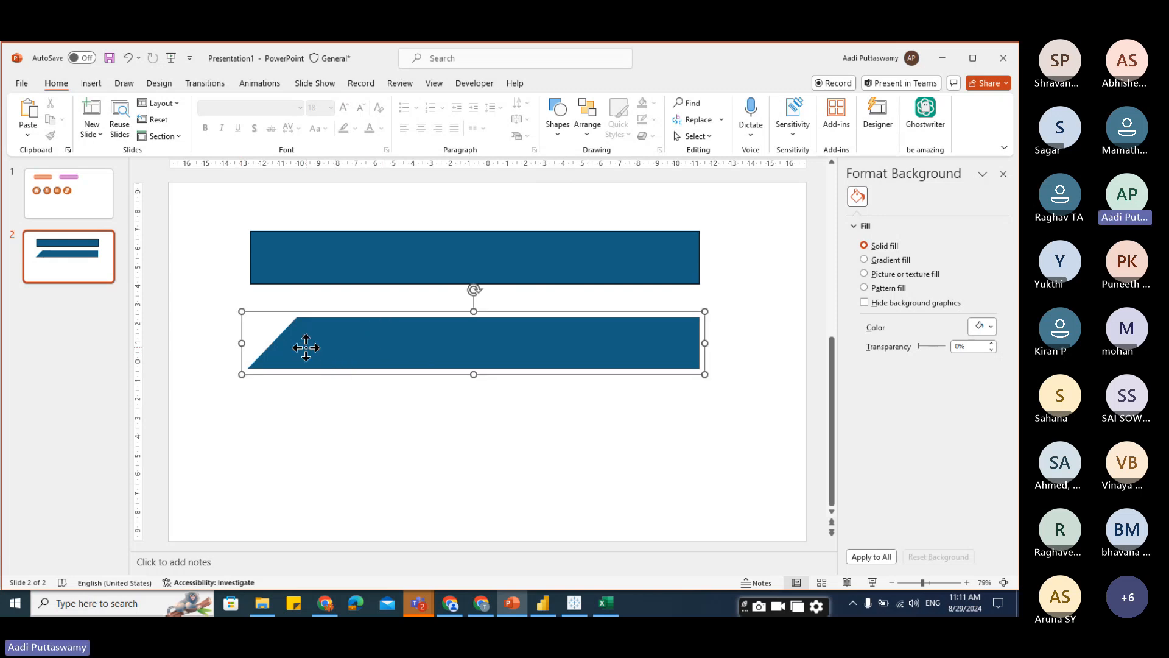
click(382, 453)
click(409, 358)
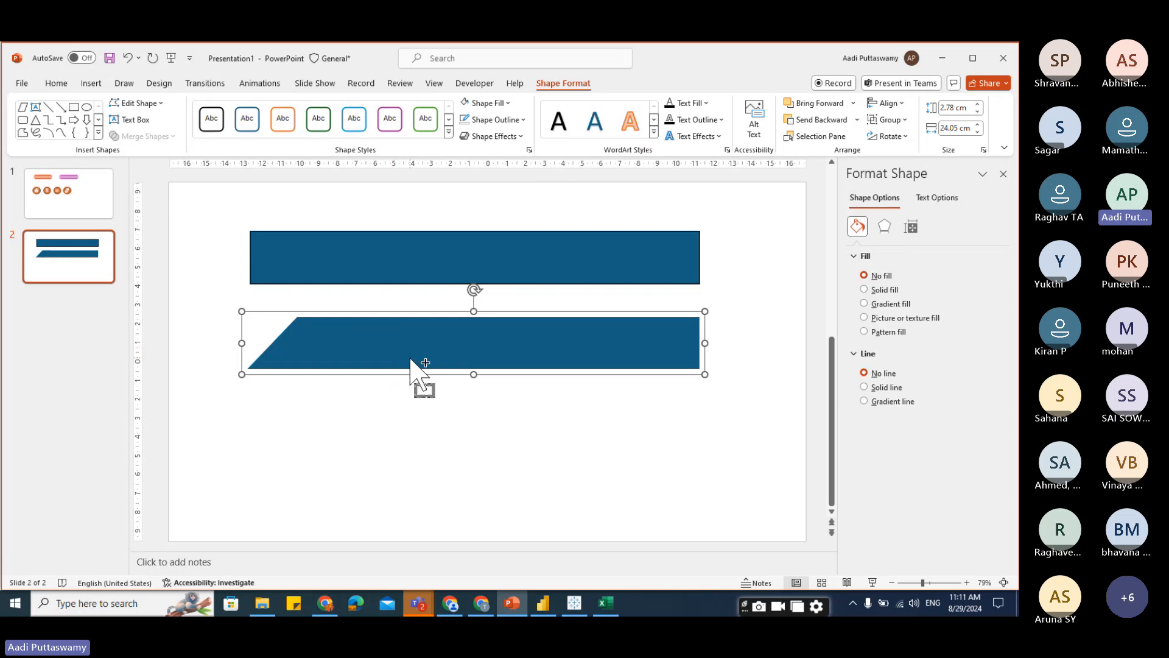
key(ctrl+shift+g)
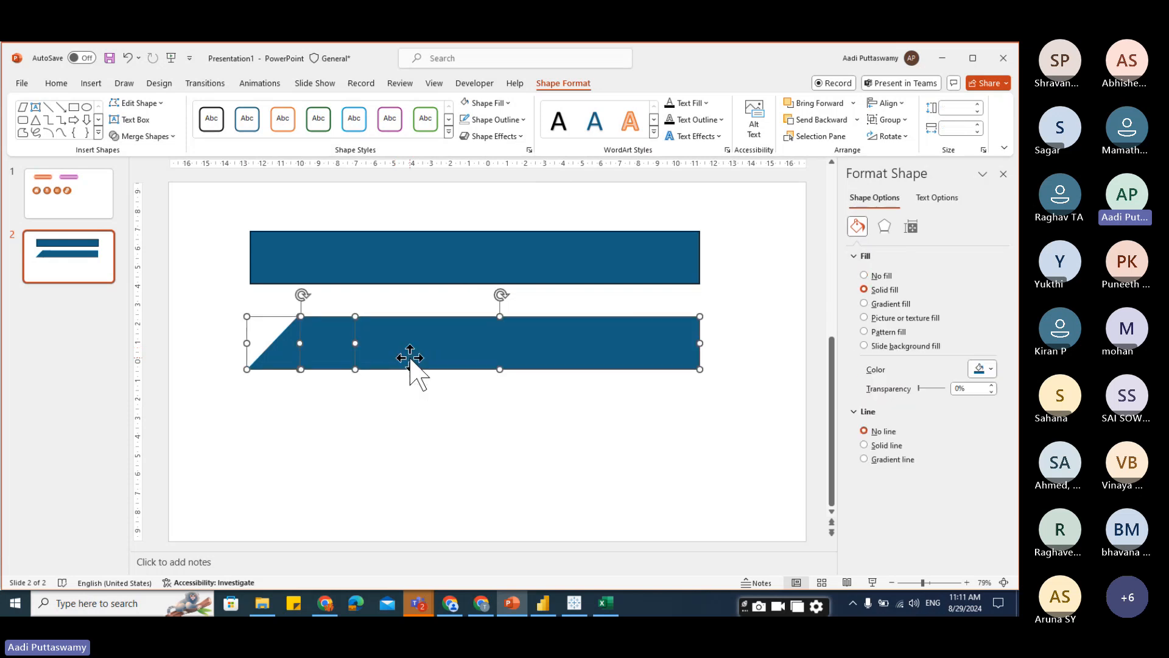
click(429, 464)
Merge the parallelogram and lower rectangle with Union, then nudge the combined banner slightly right.
click(335, 362)
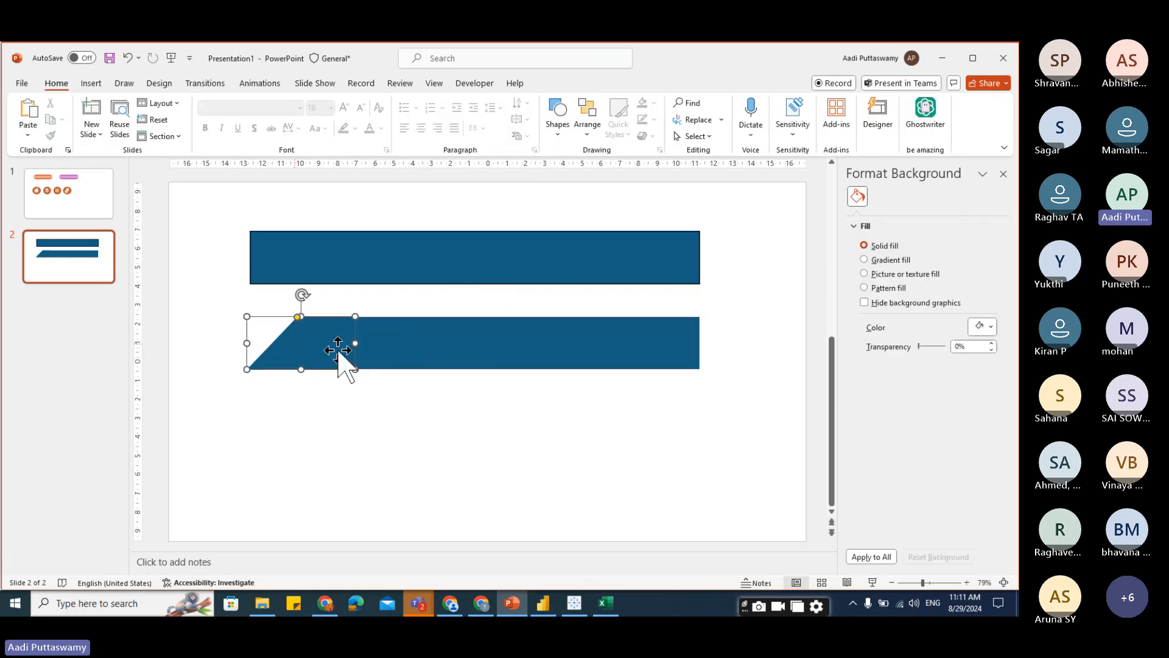
shift+click(429, 346)
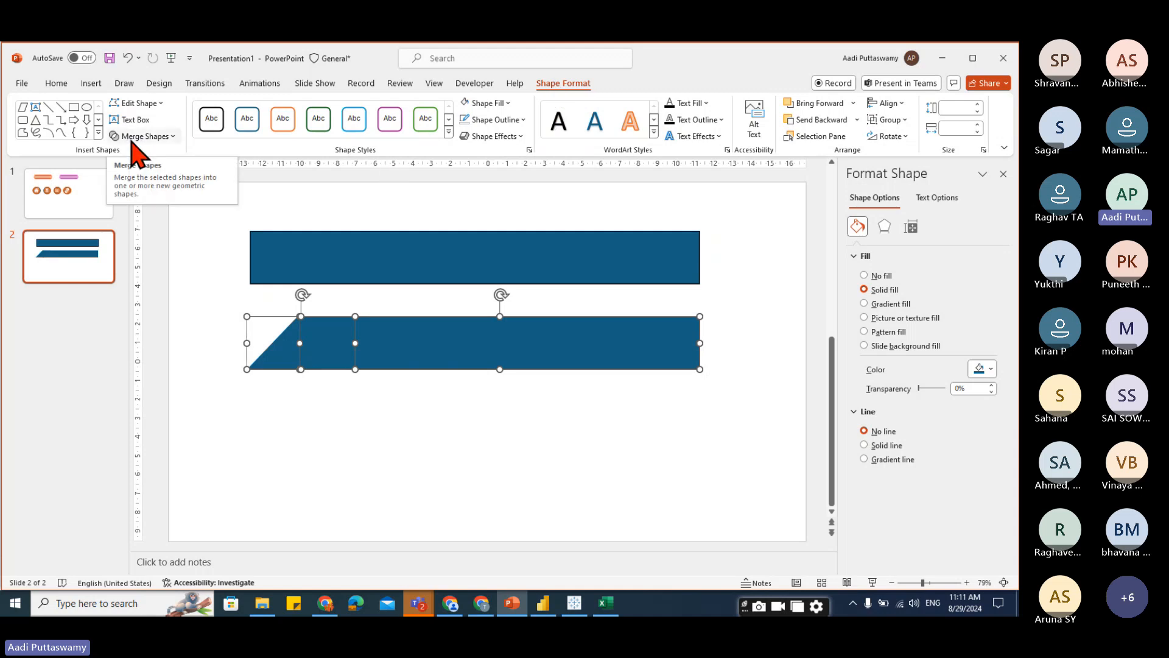
click(172, 137)
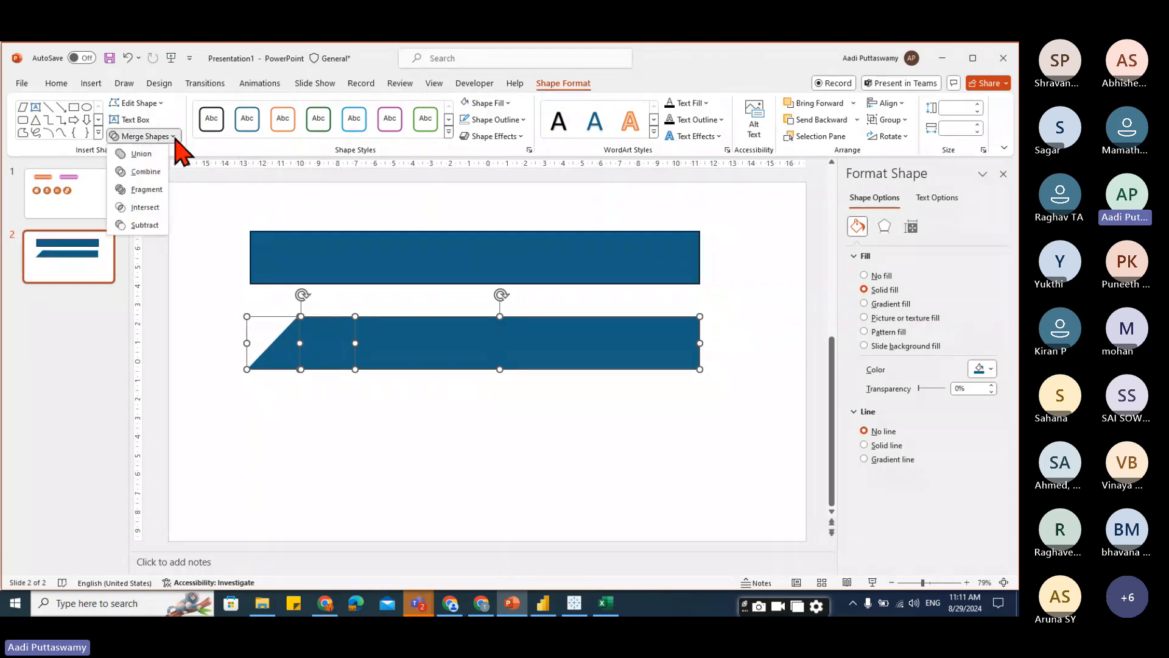
click(142, 155)
drag(334, 329, 383, 339)
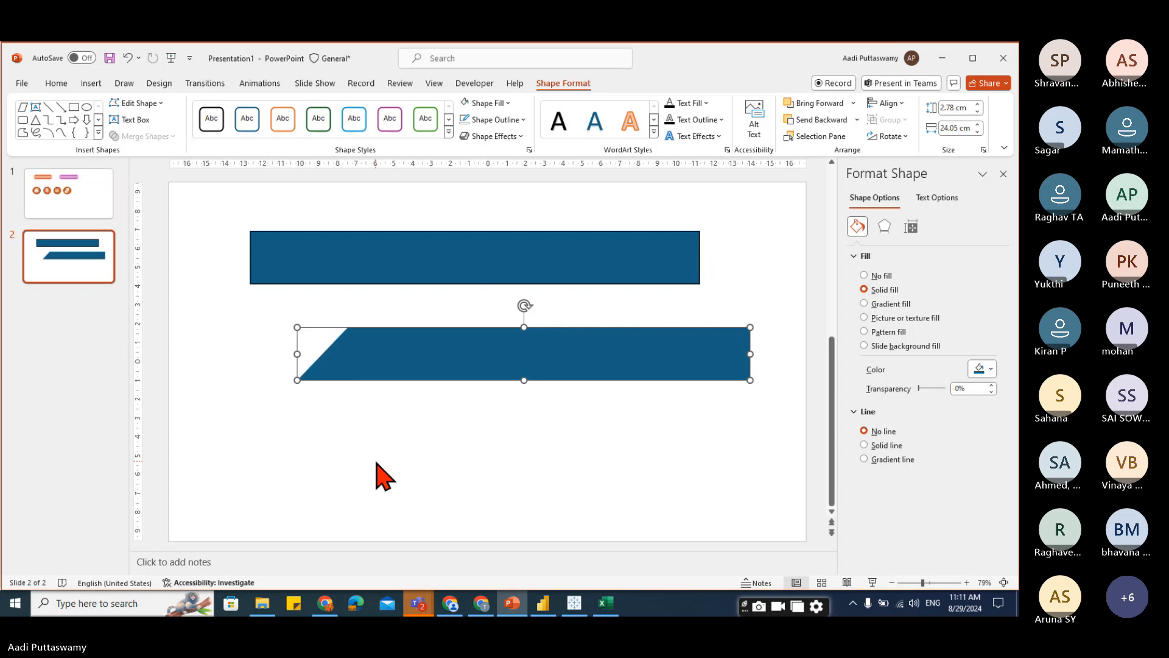
Undo the last nudge of the merged banner shape.
key(ctrl+z)
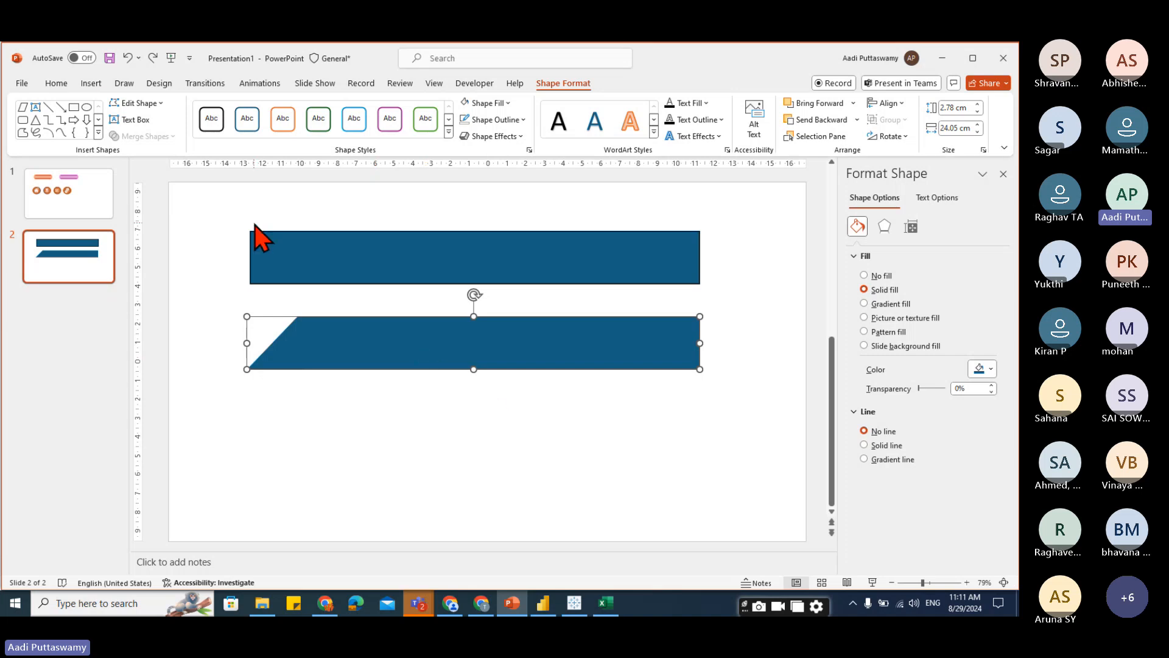
Draw a rectangle about 24 cm wide and 3 cm tall below the banner and position it.
click(91, 83)
click(283, 118)
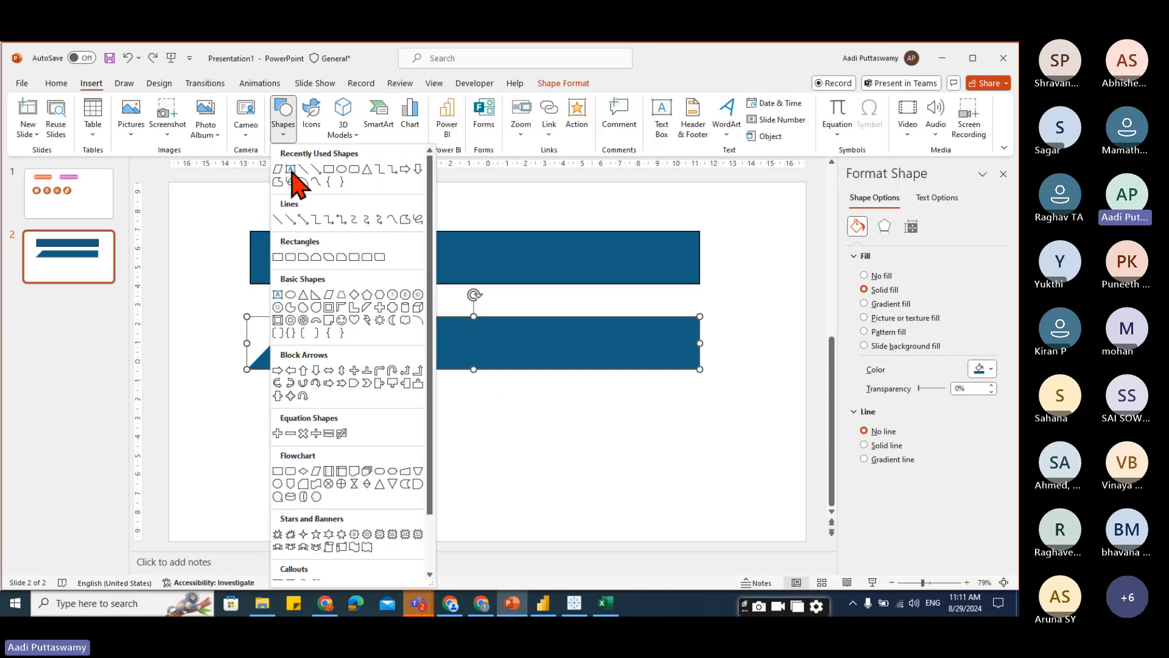
click(329, 168)
drag(243, 389, 697, 446)
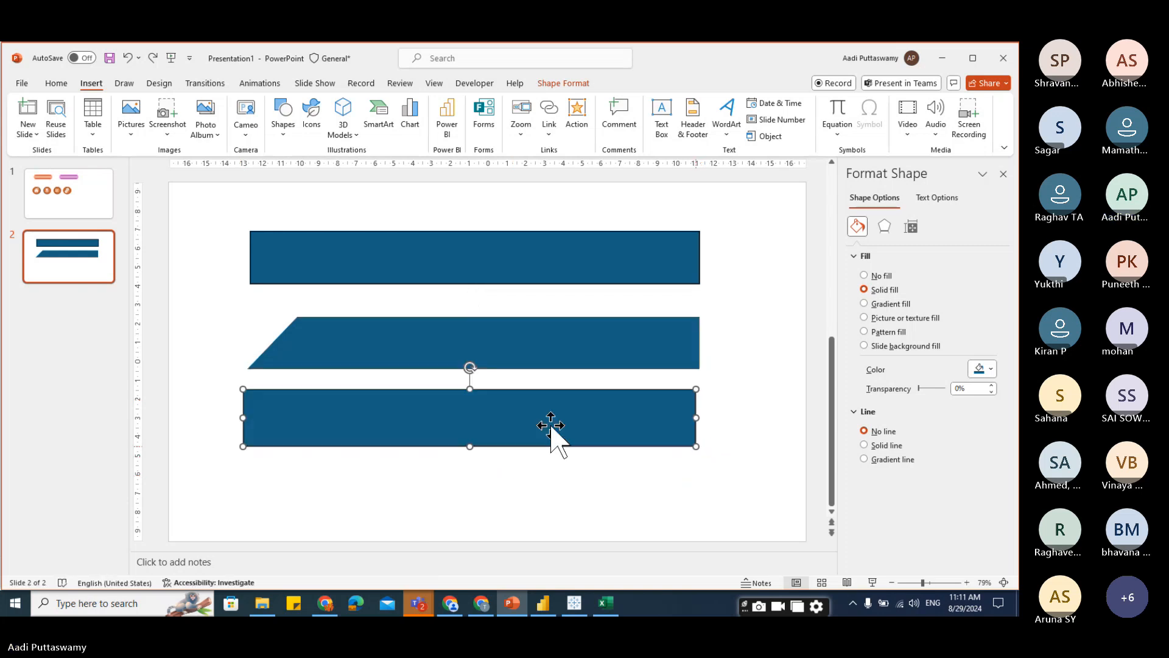
drag(550, 426, 598, 469)
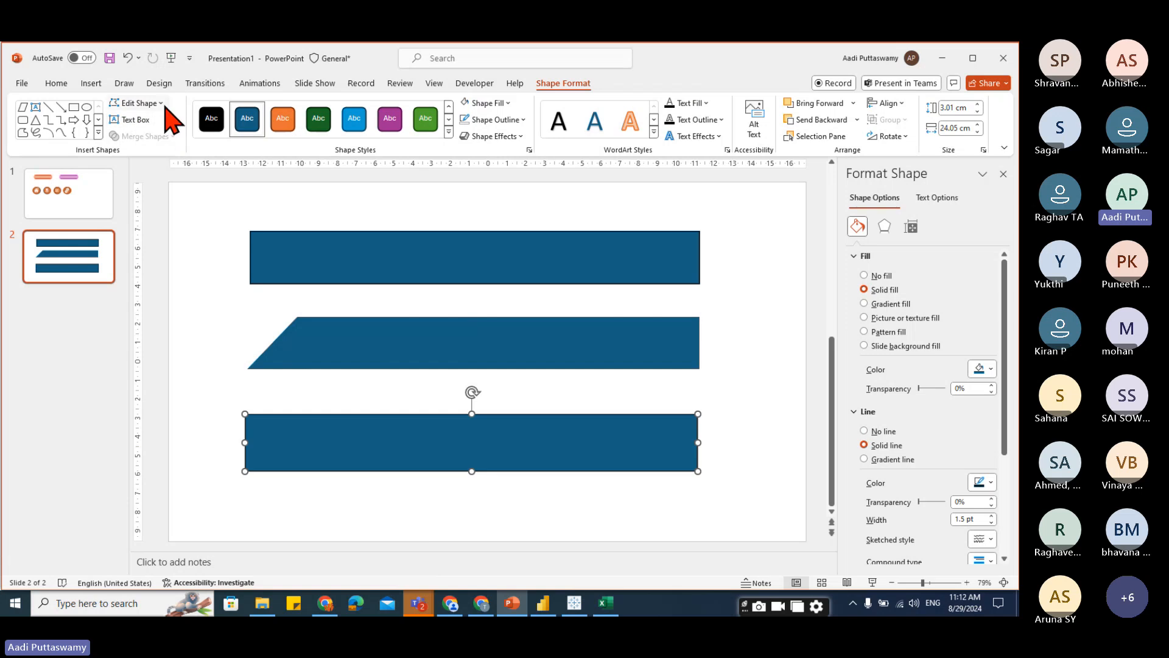
click(203, 271)
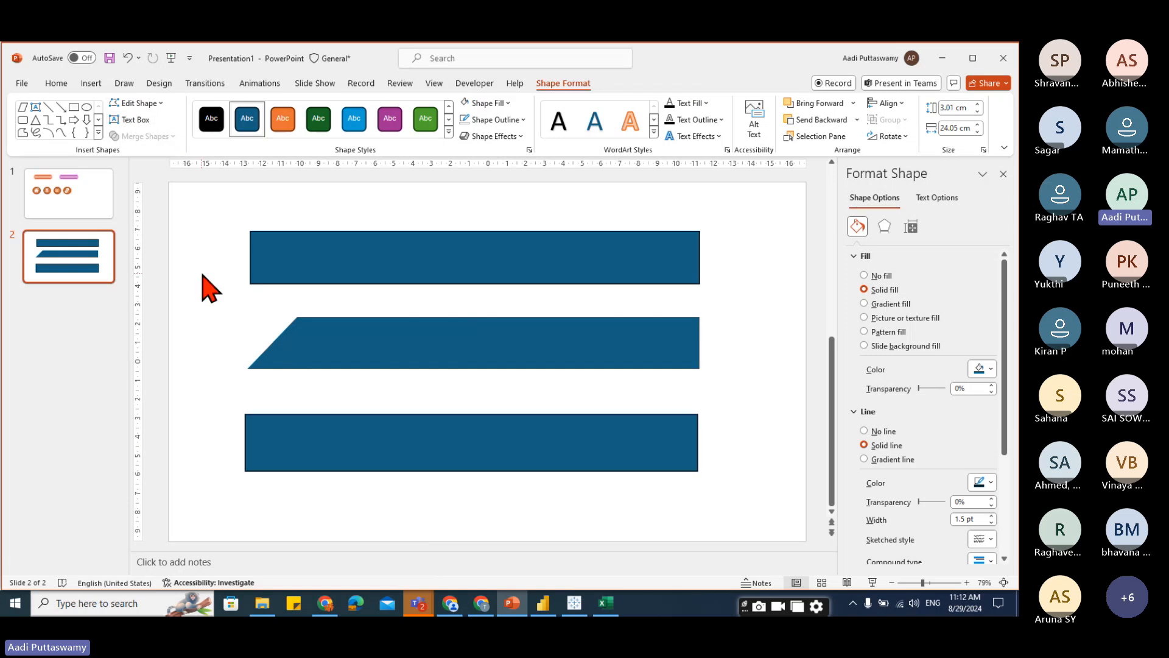
Draw a circle about 5.25 cm wide over the new rectangle's right end and select both shapes.
click(94, 85)
click(283, 125)
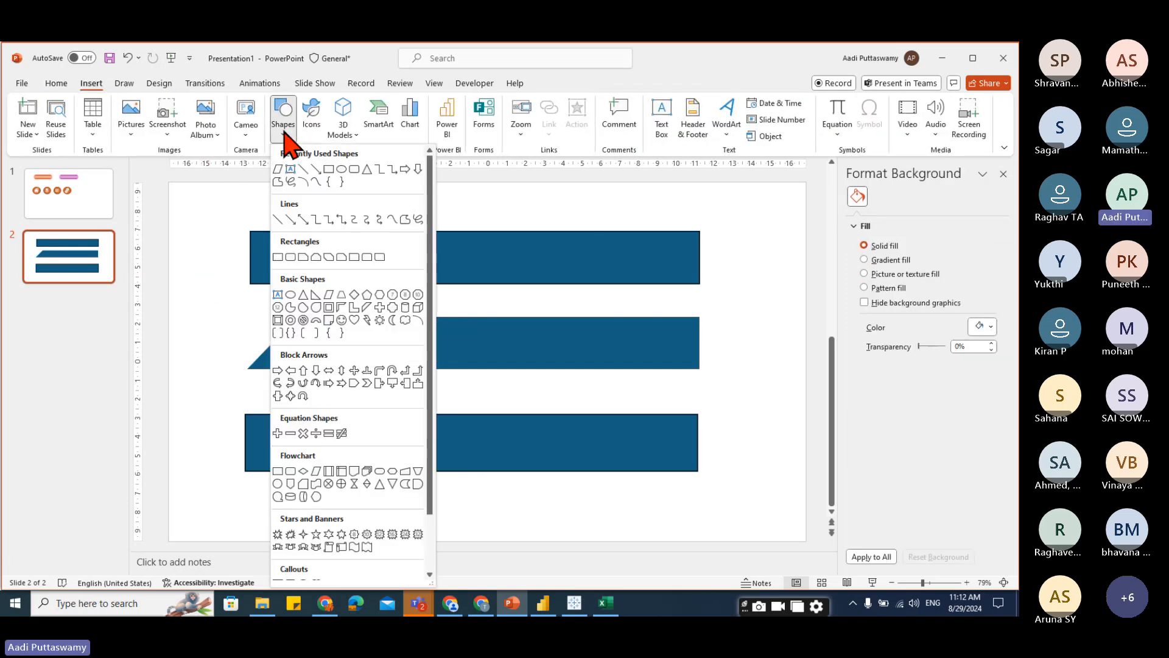
click(342, 170)
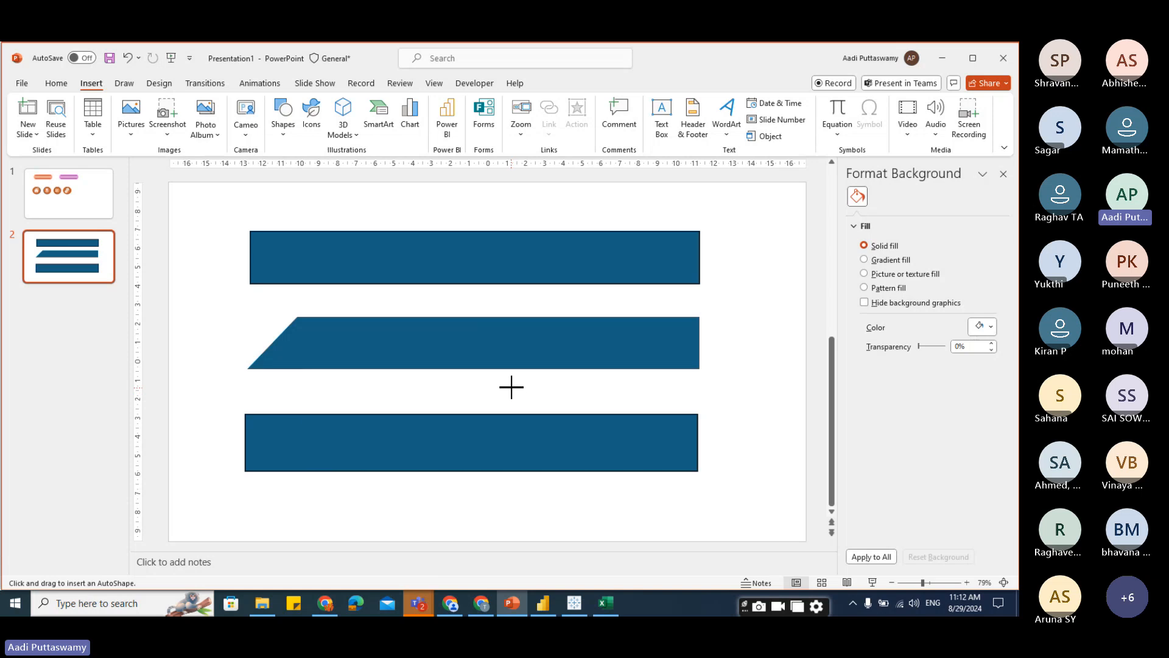
mouse_move(512, 387)
mouse_down()
mouse_move(569, 464)
mouse_move(611, 487)
mouse_up()
mouse_move(571, 453)
mouse_down()
mouse_move(642, 468)
mouse_move(629, 461)
mouse_up()
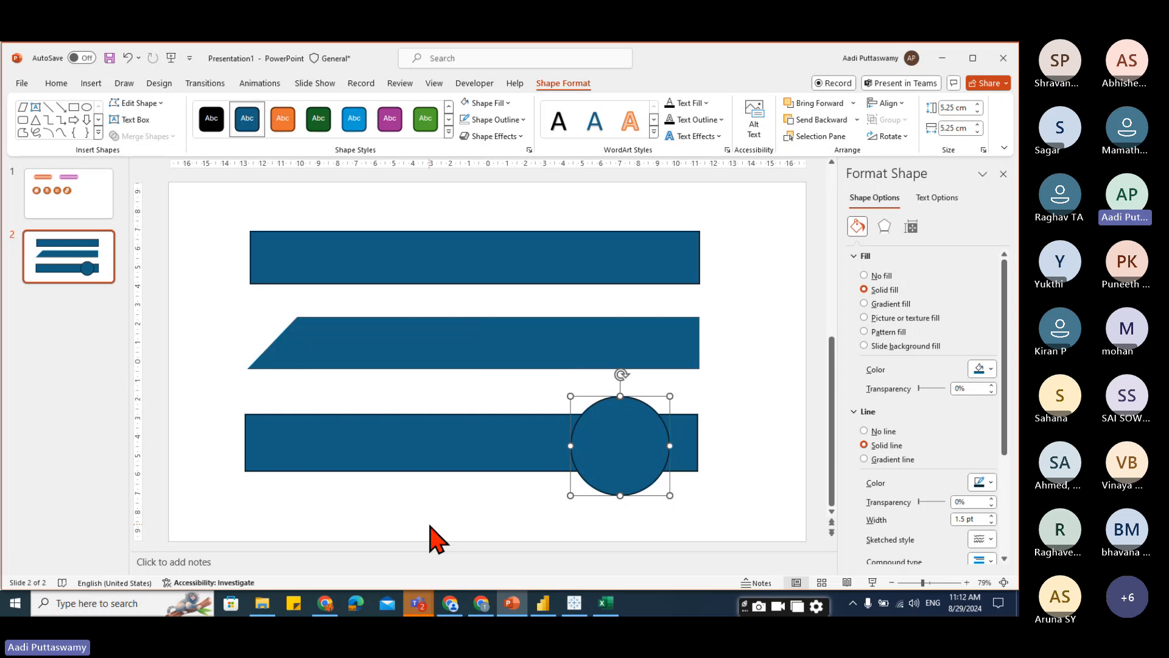
shift+click(442, 473)
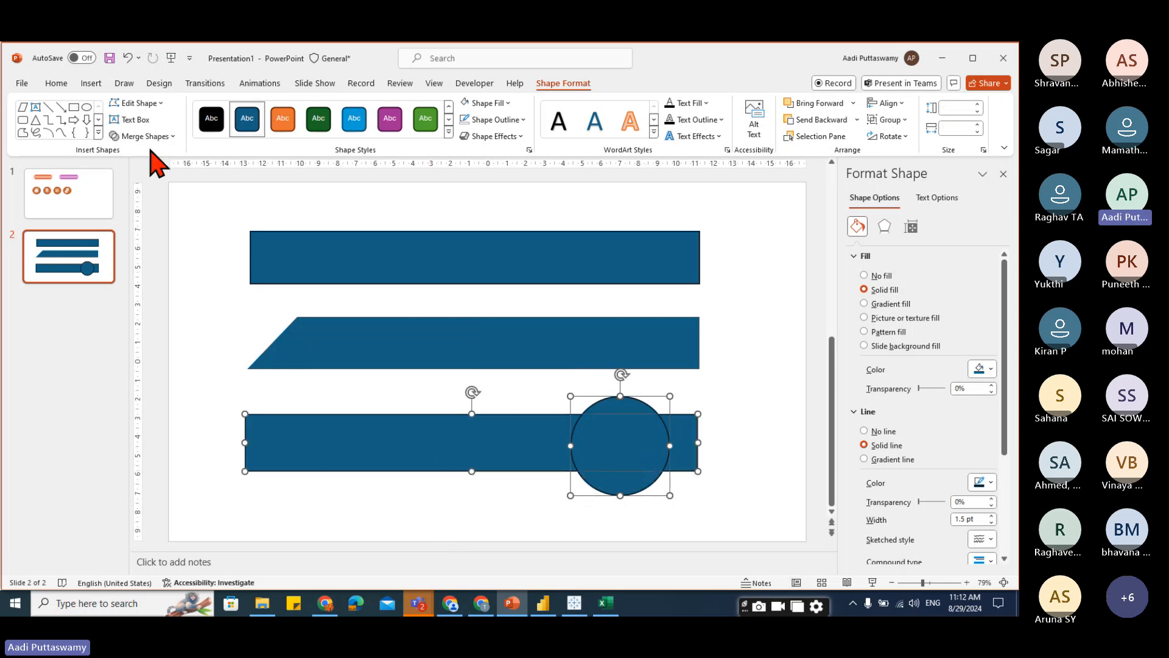
Merge the circle and rectangle with Union and nudge the combined shape slightly up.
click(174, 136)
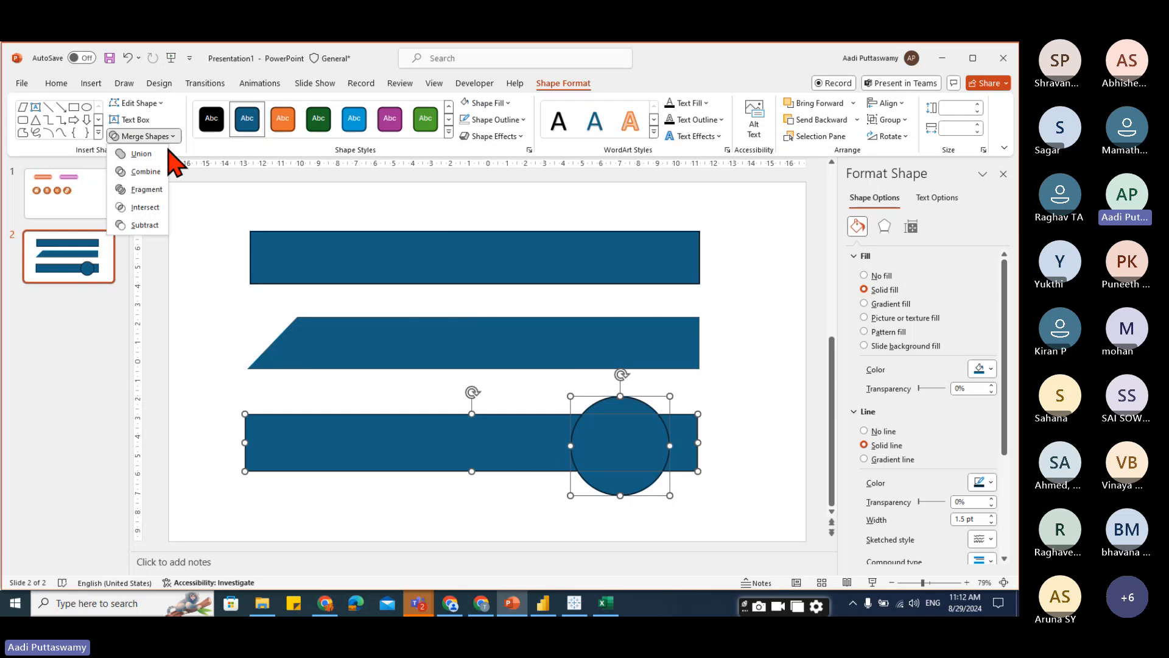
click(147, 154)
mouse_move(575, 452)
mouse_down()
mouse_move(477, 404)
mouse_move(576, 439)
mouse_up()
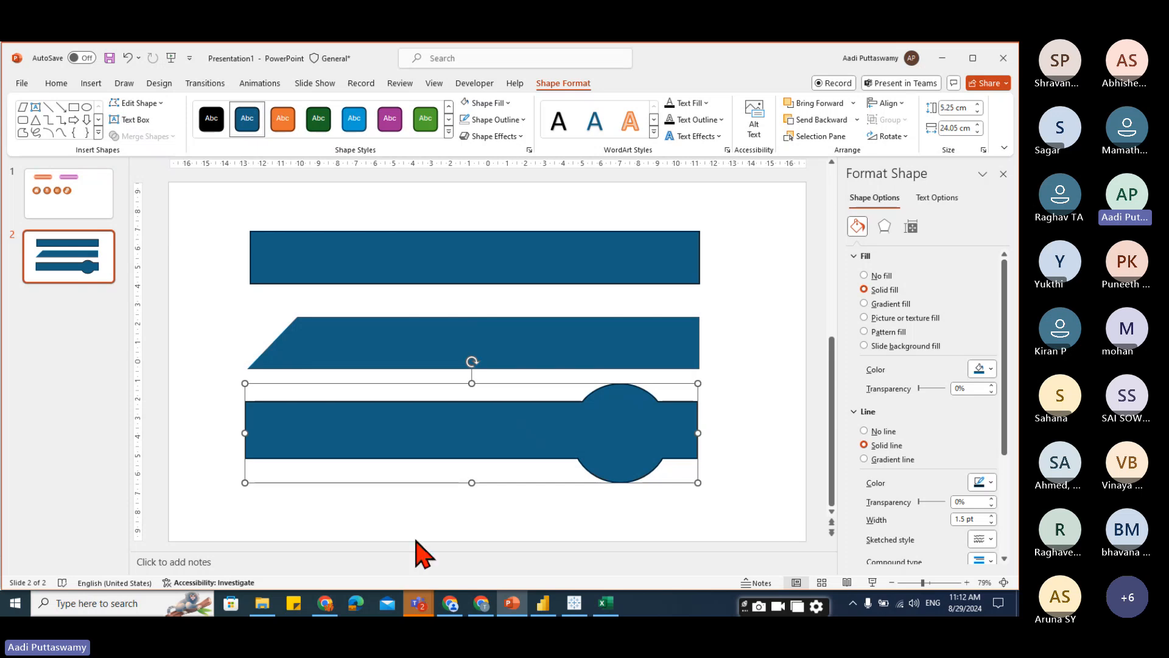
Add a new slide after slide 2 and delete its placeholders.
click(57, 305)
key(Return)
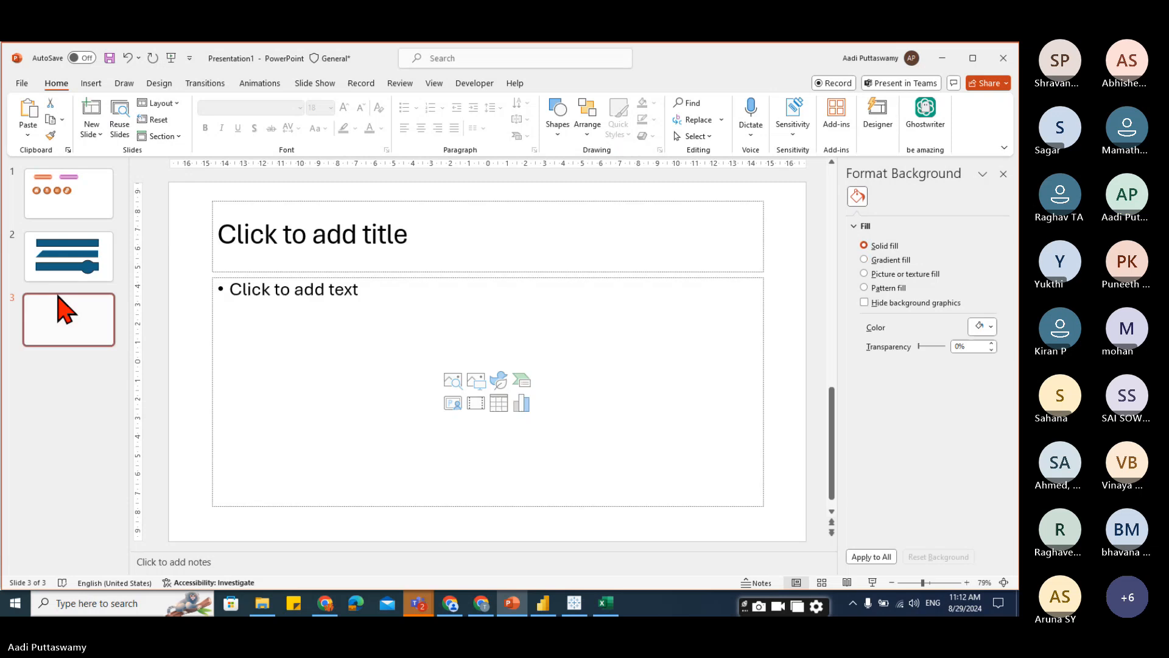
drag(183, 193, 777, 554)
key(Delete)
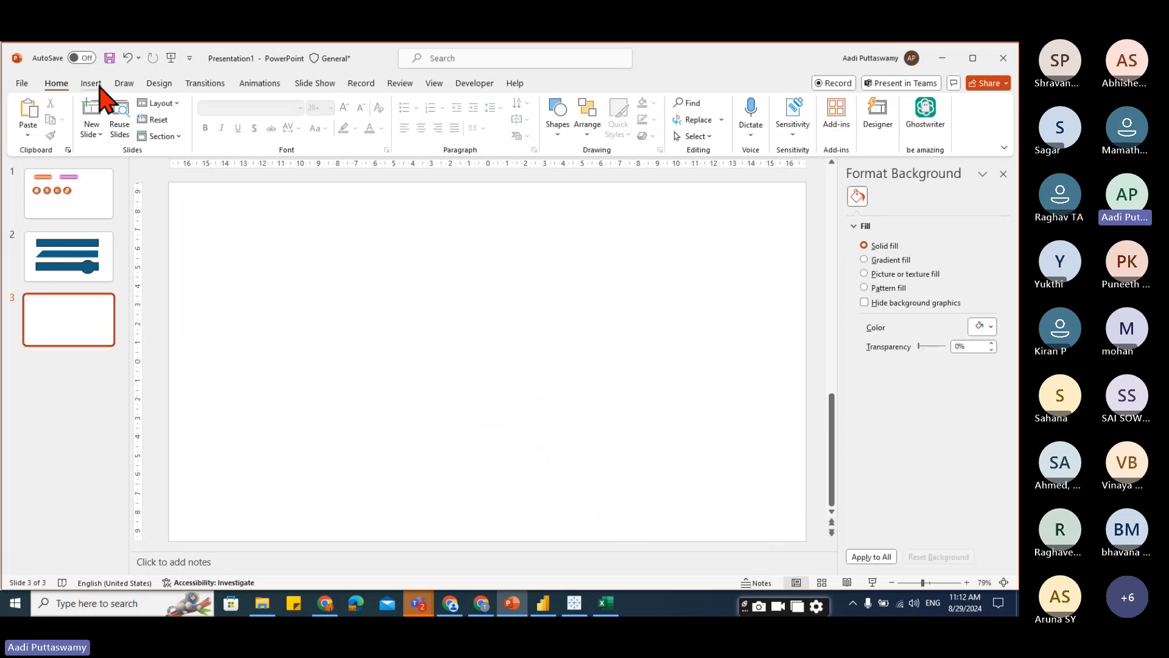
Draw a rectangle about 25.5 cm wide and 3.7 cm tall near the top of the new slide.
click(98, 85)
click(282, 122)
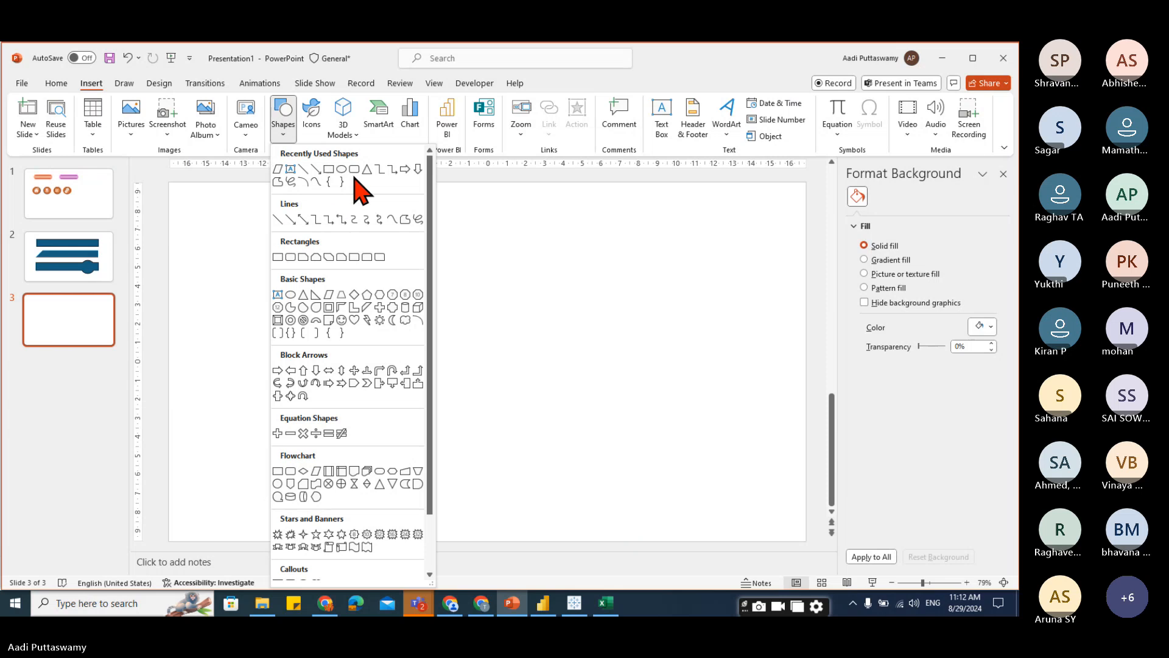
click(330, 170)
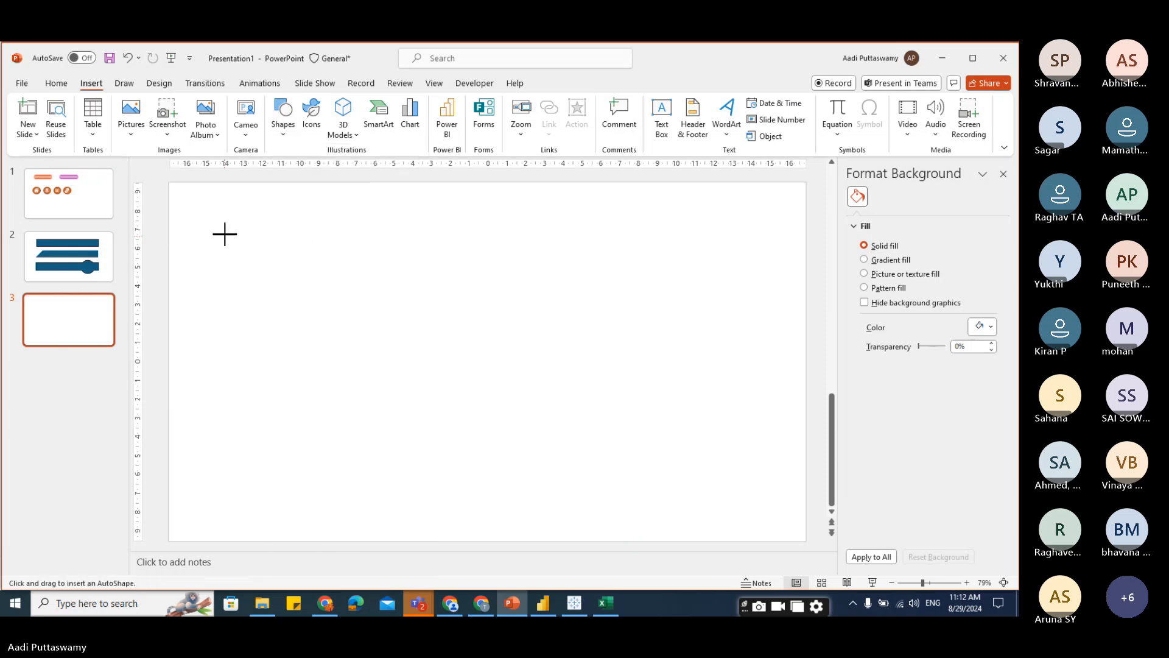
drag(224, 234, 704, 311)
drag(566, 265, 551, 284)
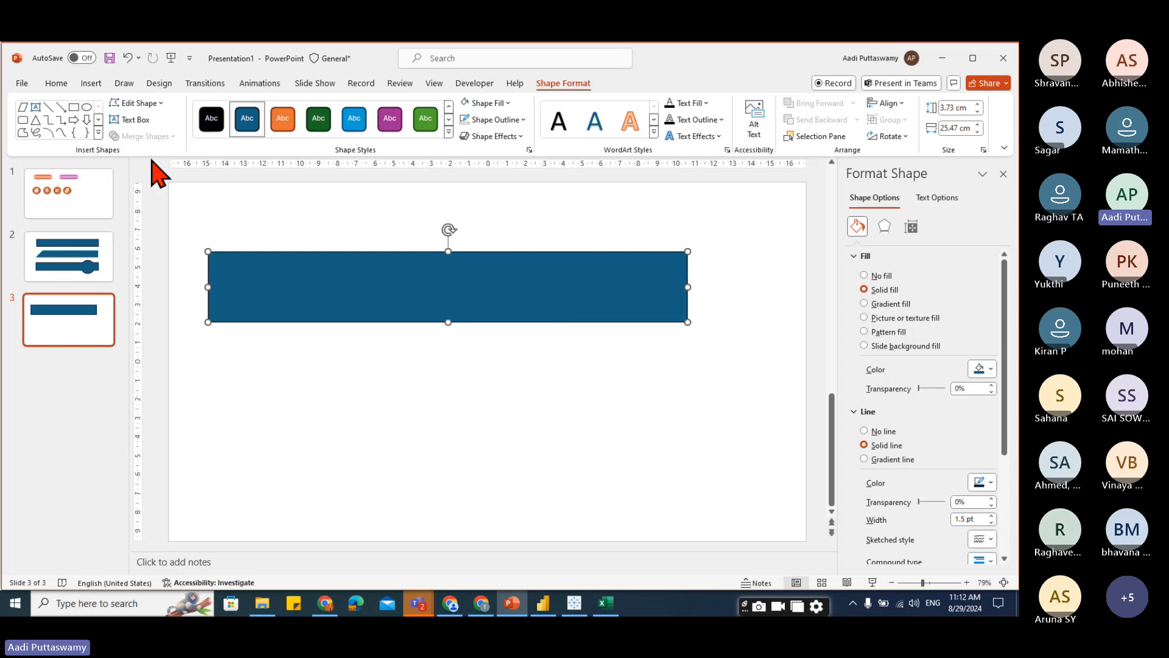
click(220, 218)
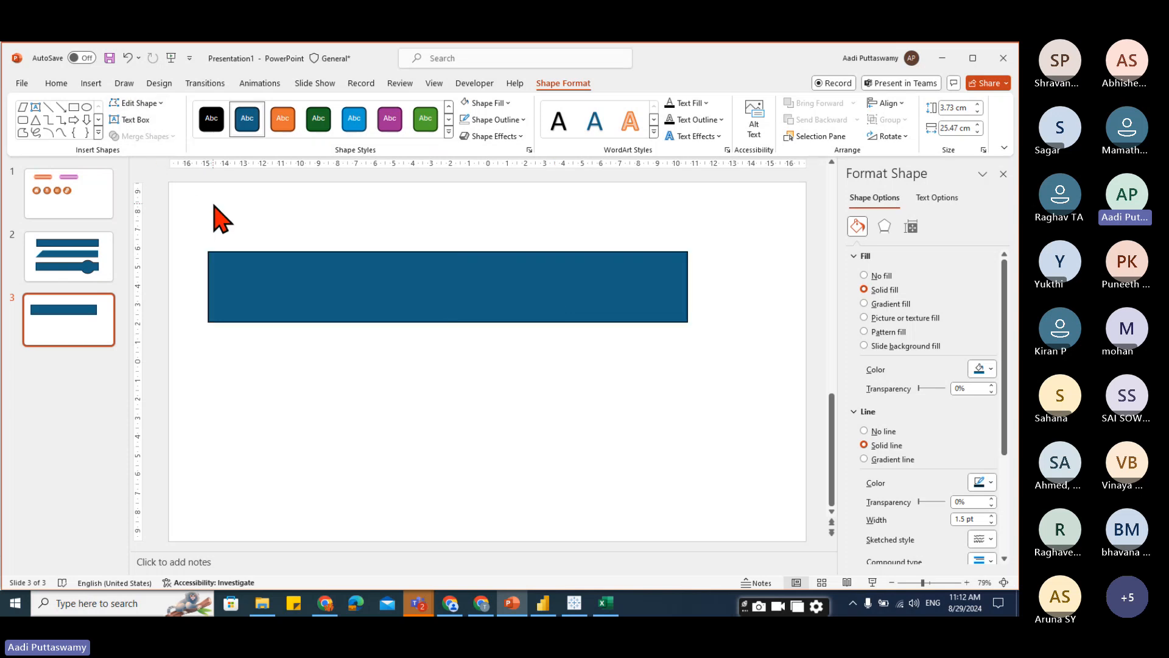
Draw a circle about 6.37 cm wide, duplicate it, and move the original over the rectangle's right end.
click(91, 83)
click(287, 139)
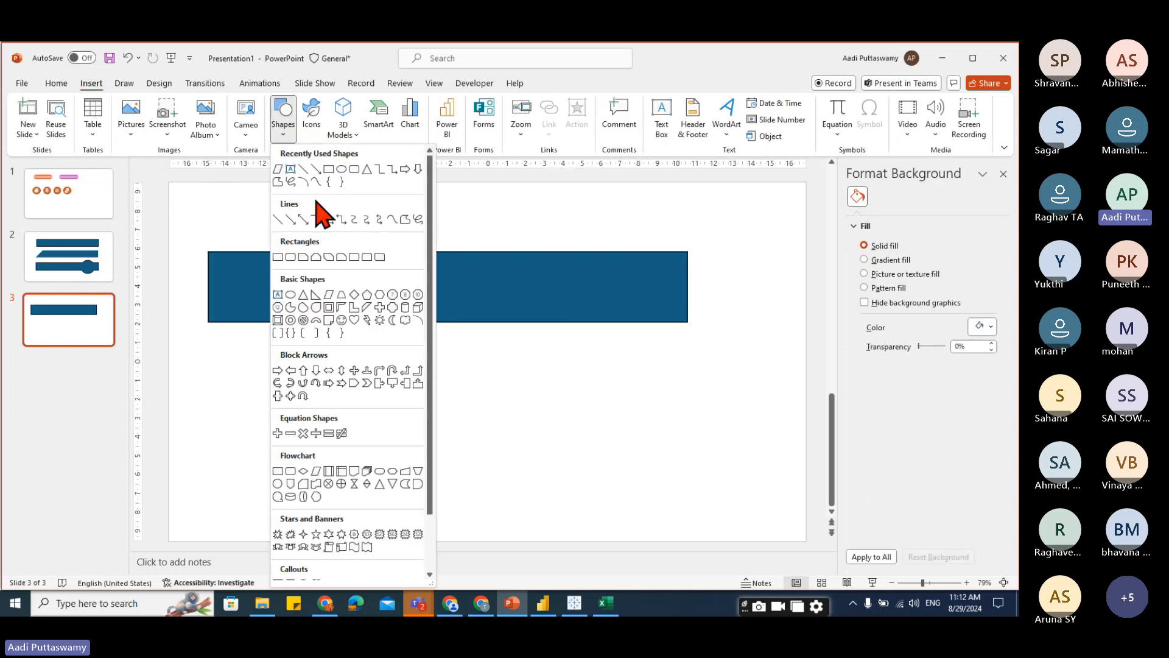
click(351, 178)
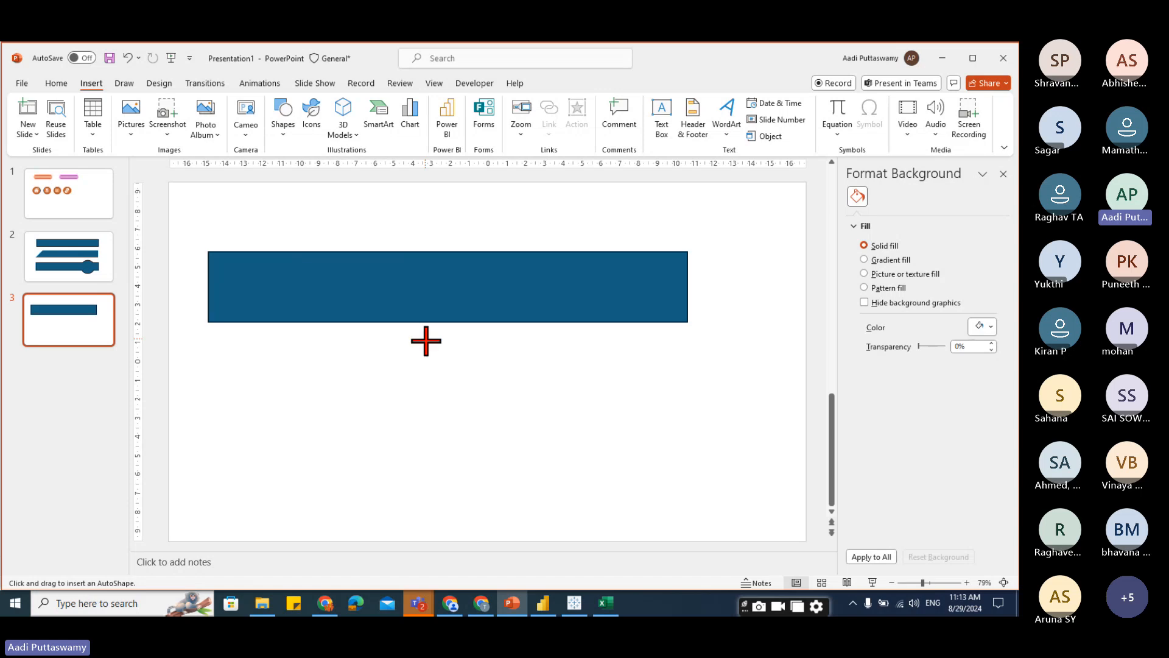
drag(426, 341, 541, 459)
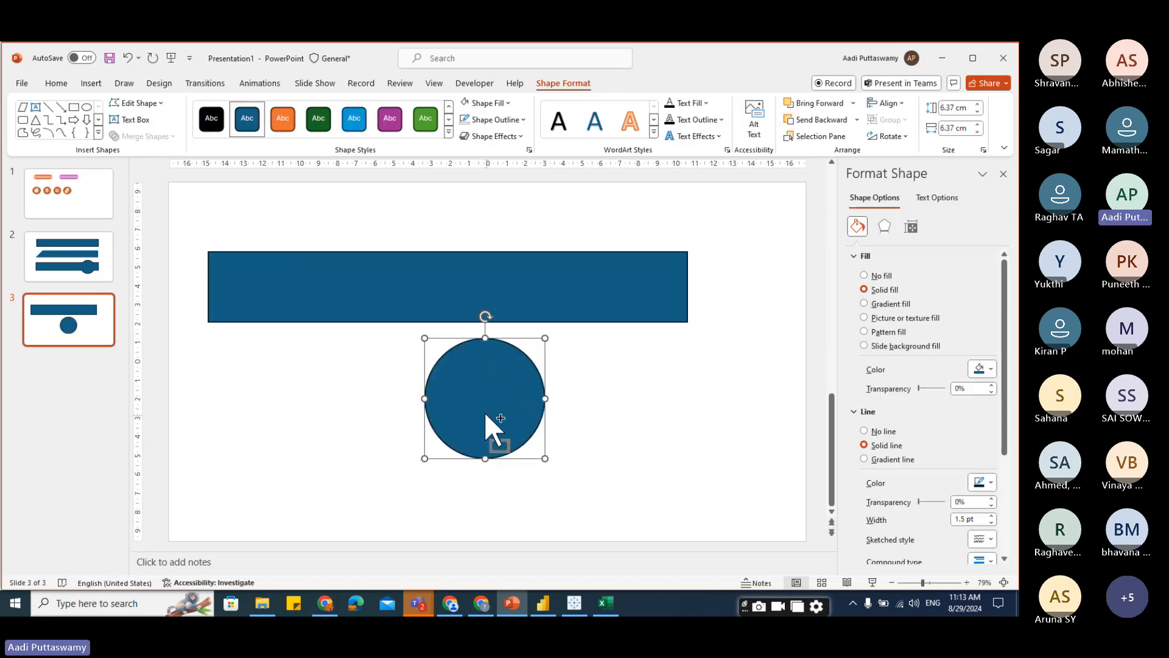
drag(485, 414, 676, 444)
drag(487, 416, 659, 301)
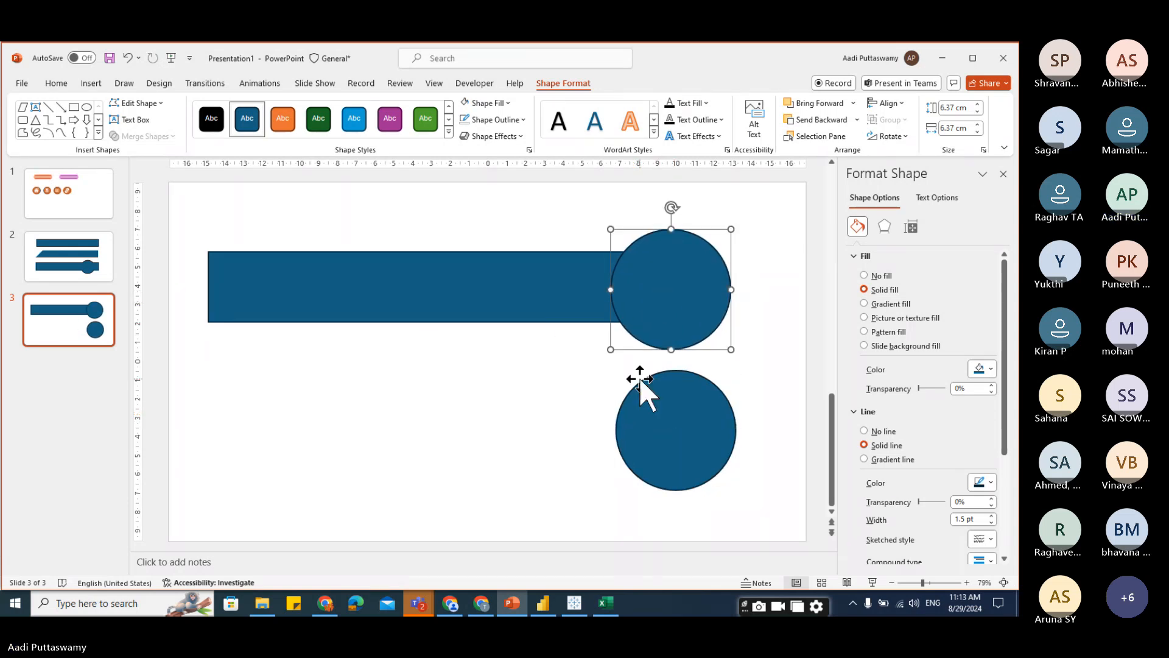
Select the rectangle with the overlapping circle and split them with Merge Shapes Fragment.
shift+click(574, 297)
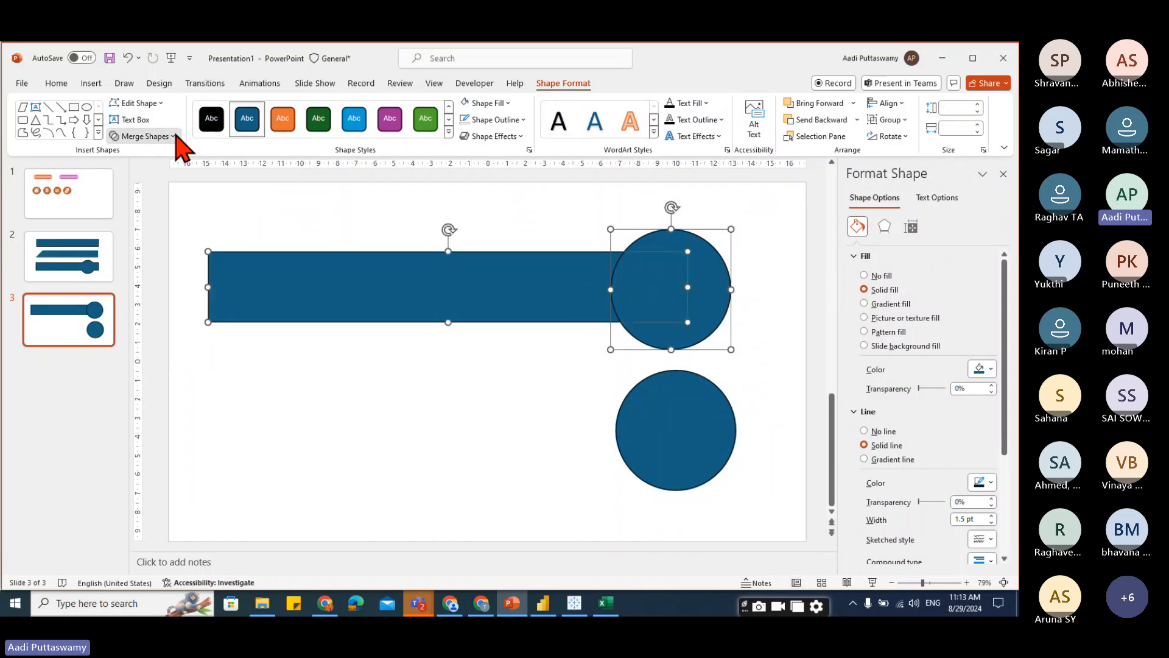
click(174, 137)
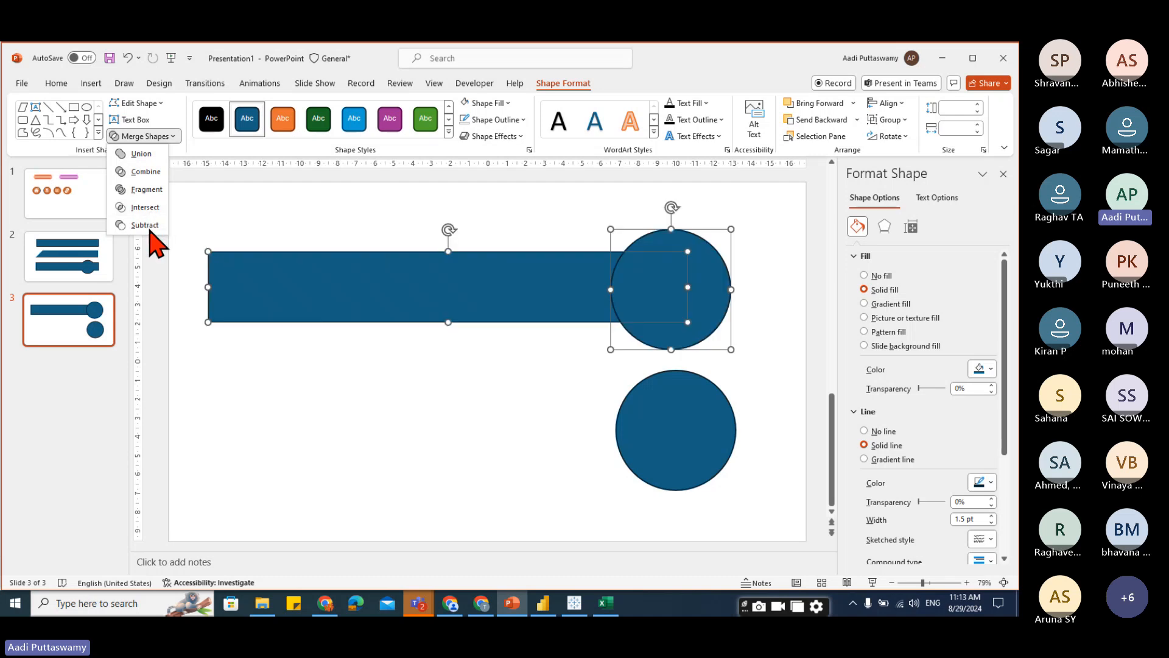
key(Escape)
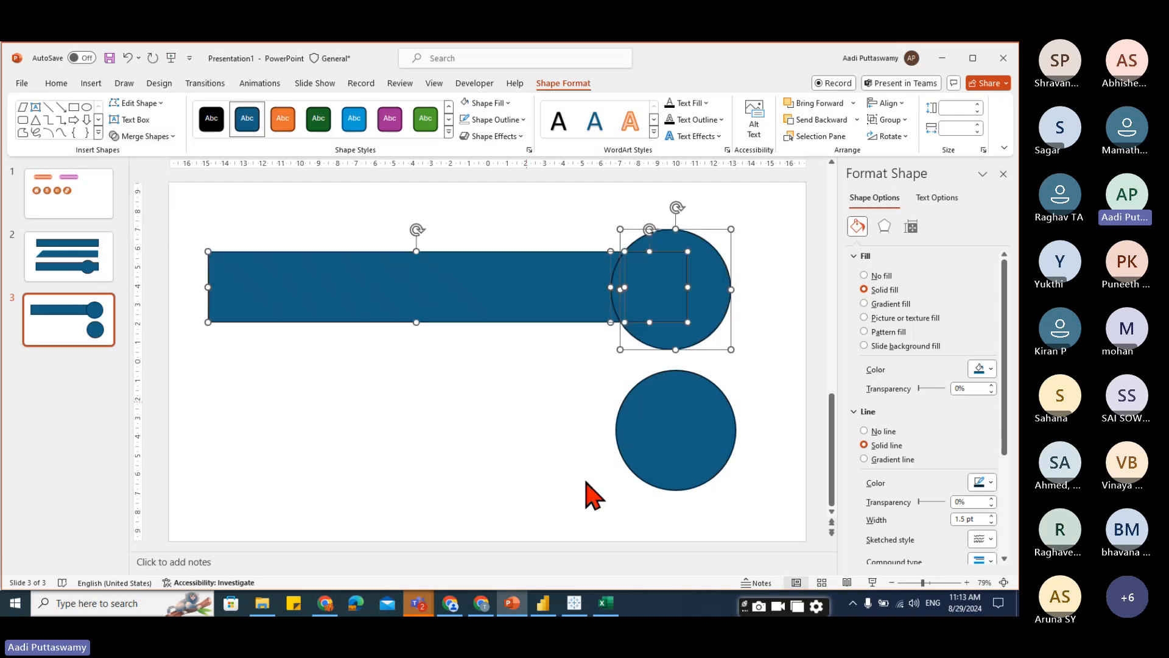
Pull the leftover fragments below the banner and move the spare circle up against the banner's concave end.
click(588, 470)
click(647, 281)
drag(648, 282, 463, 401)
drag(674, 243, 307, 382)
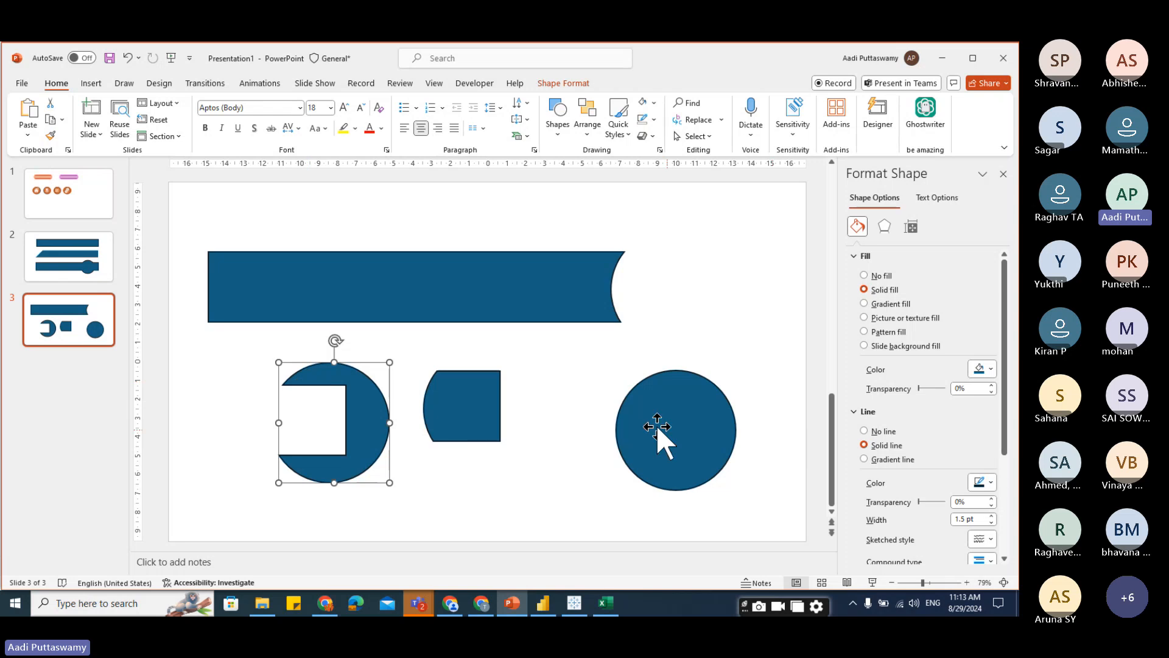
drag(670, 444, 671, 287)
click(720, 442)
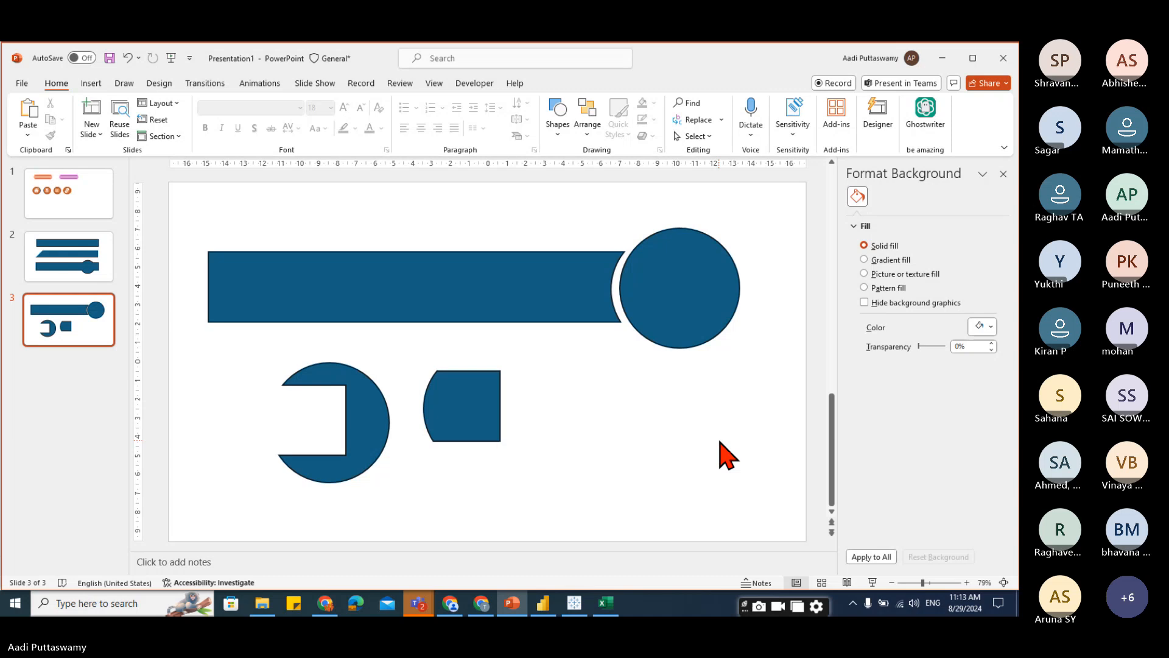
Select the two leftover fragment pieces below the banner.
click(348, 422)
shift+click(451, 437)
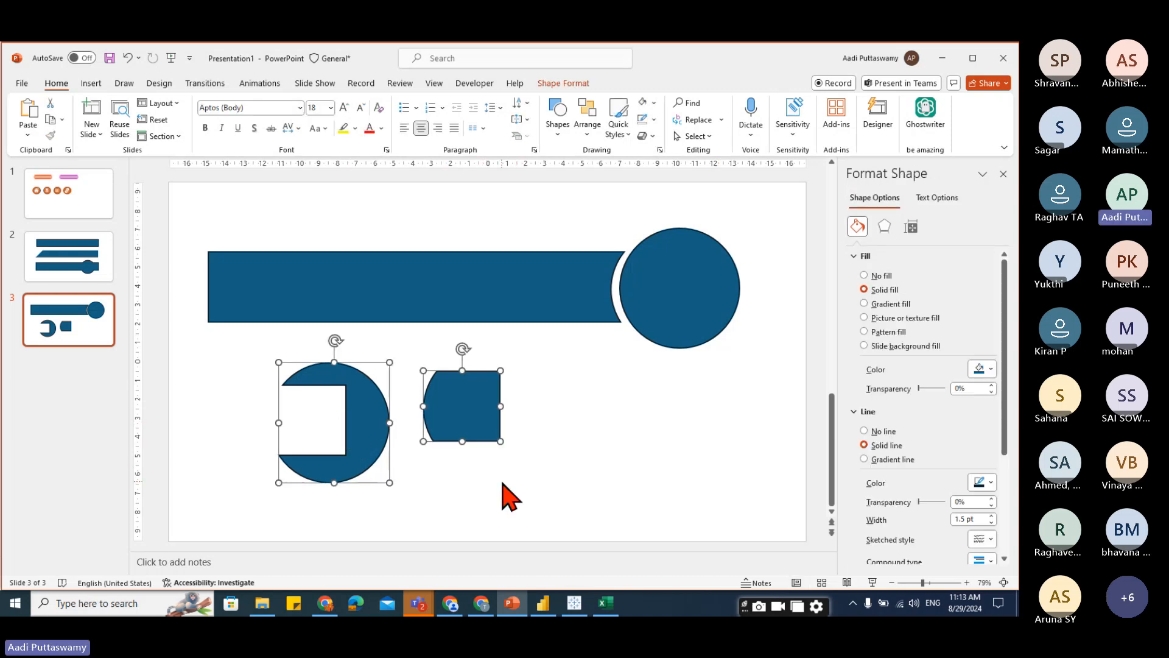
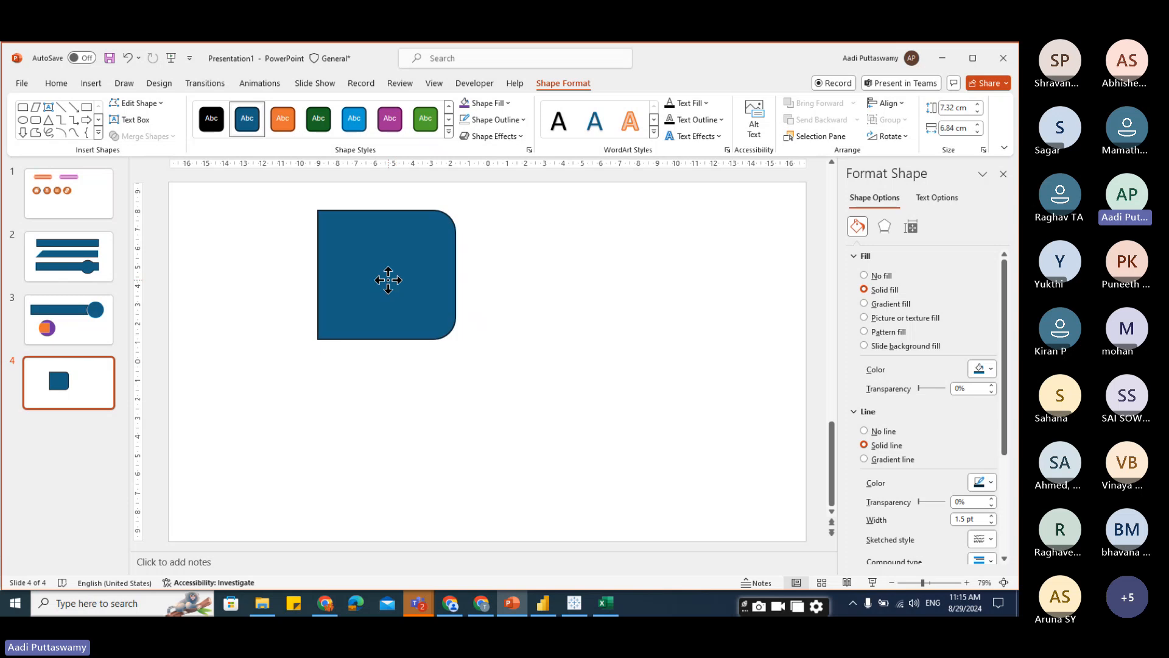
Stretch the concave-ended banner into a long flat strip about 24.6 cm by 3.1 cm.
drag(383, 357, 395, 285)
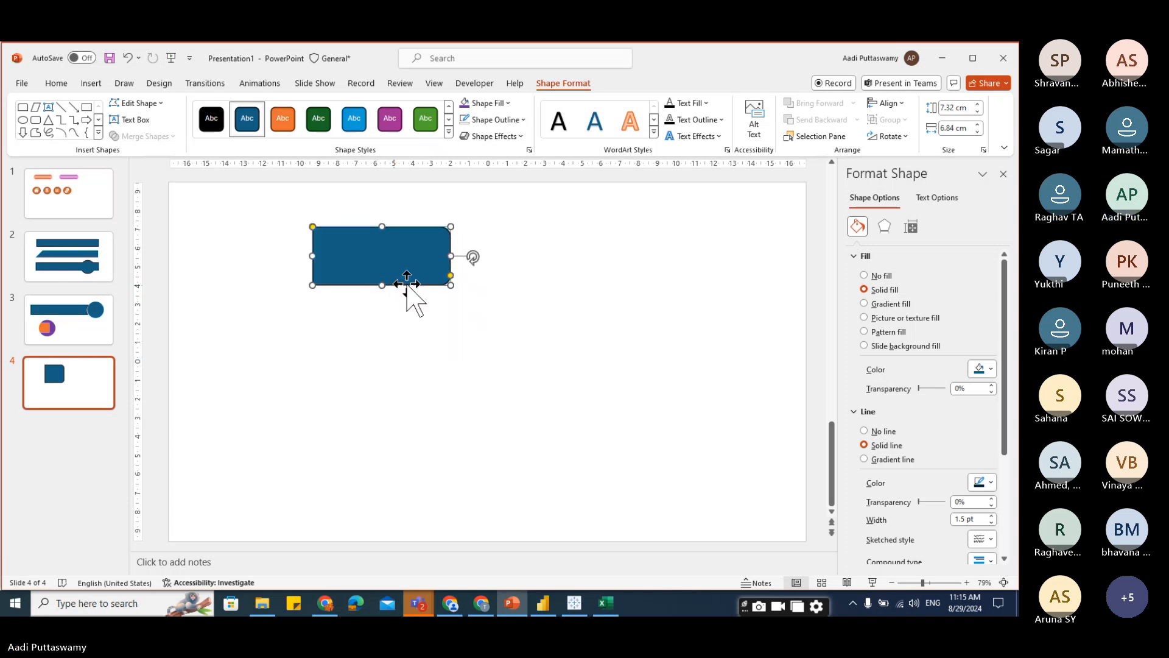
drag(450, 256, 769, 280)
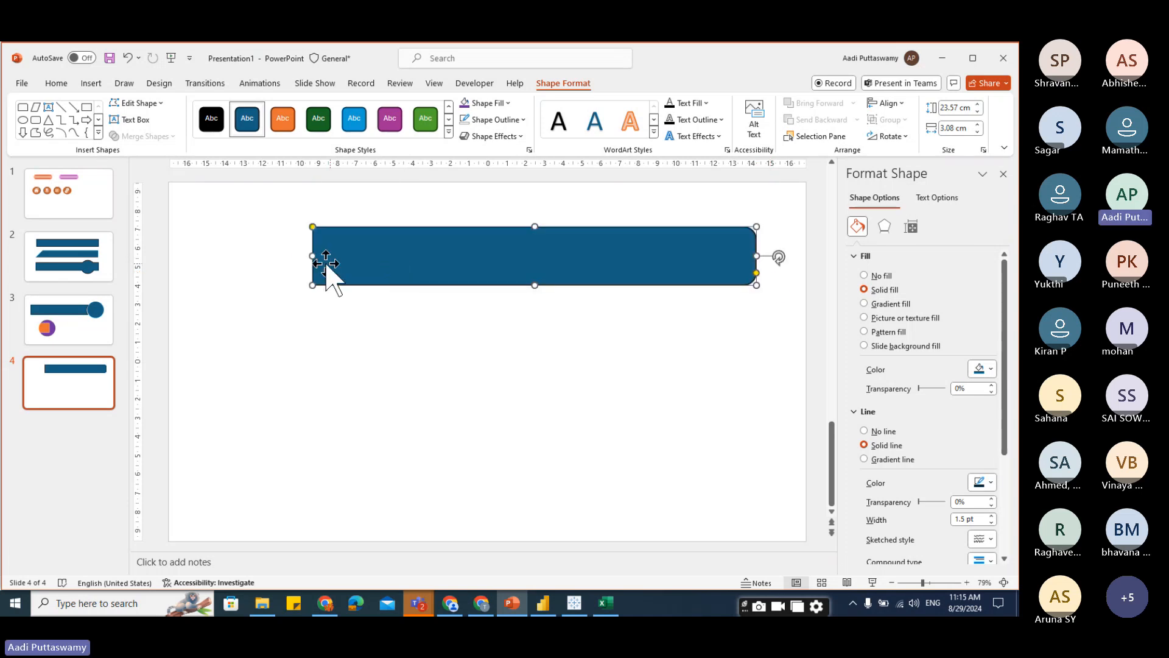
drag(312, 256, 292, 268)
click(323, 313)
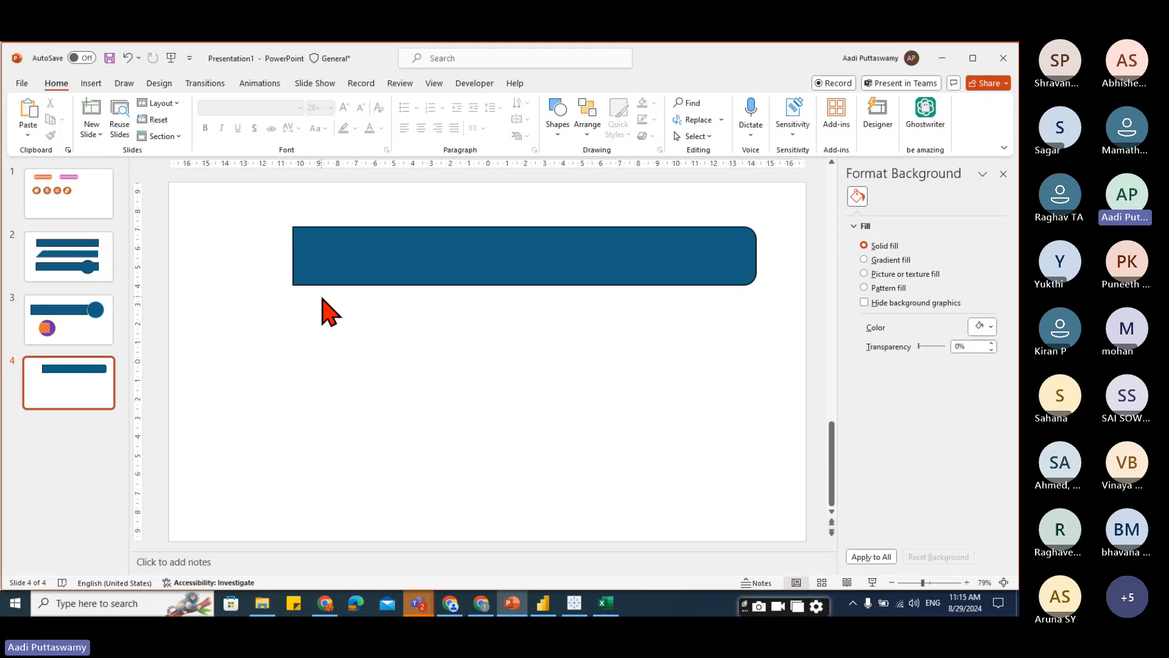
Move the banner strip higher on the slide and fill it black.
drag(479, 255, 497, 238)
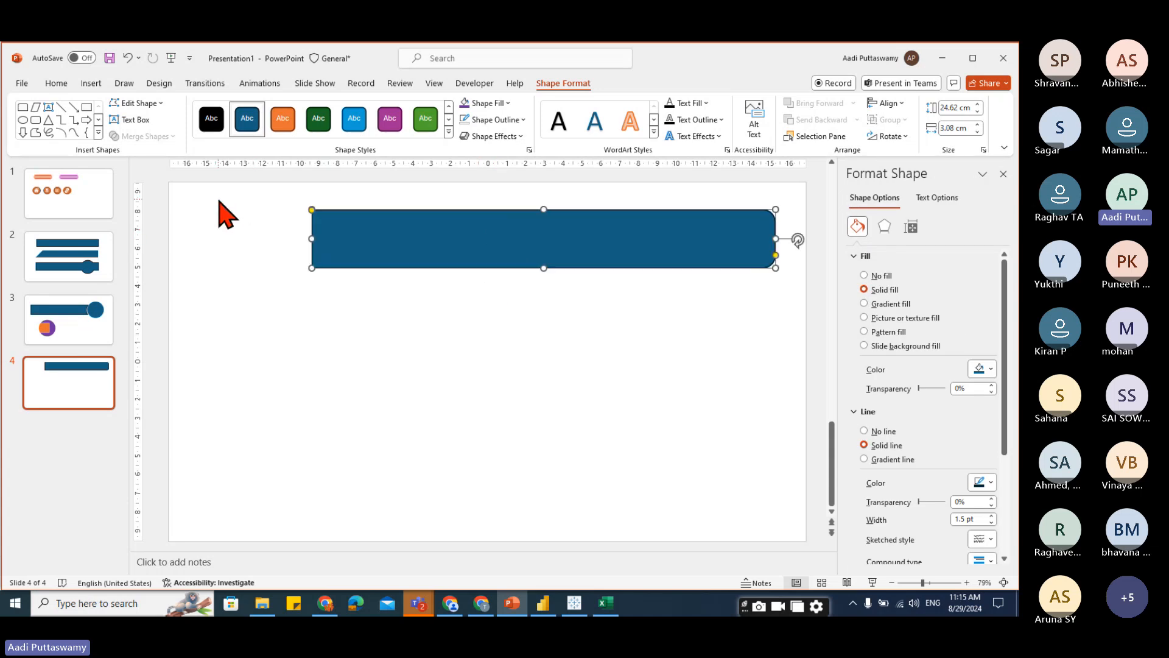
click(509, 103)
click(478, 165)
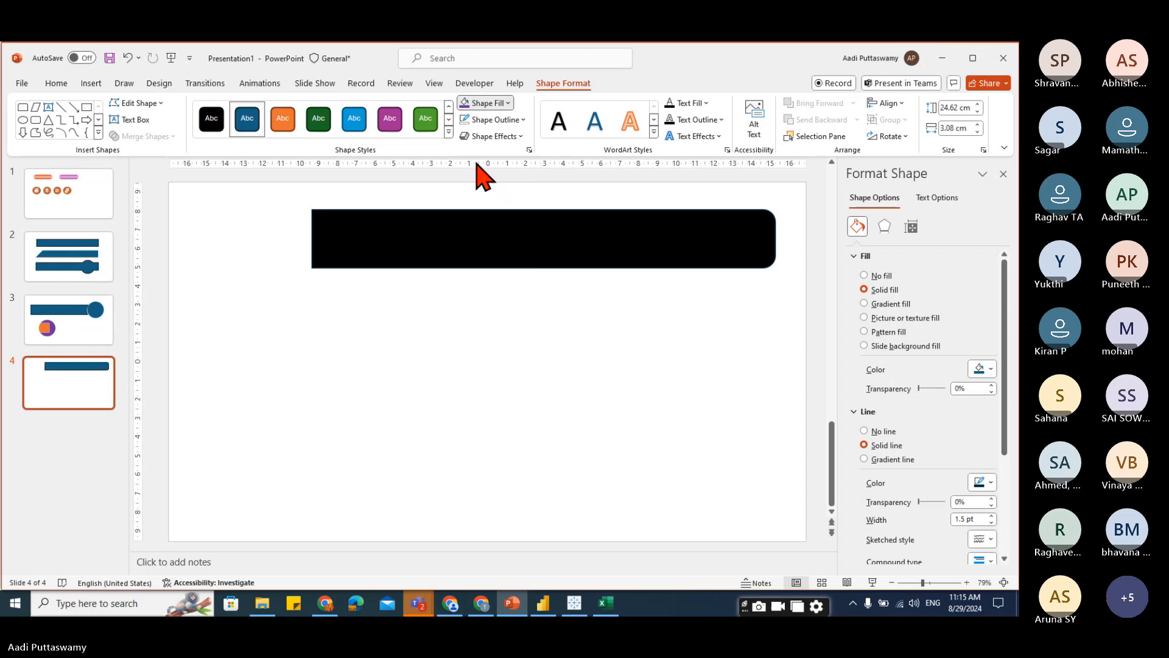
Remove the outline from the black banner.
click(490, 122)
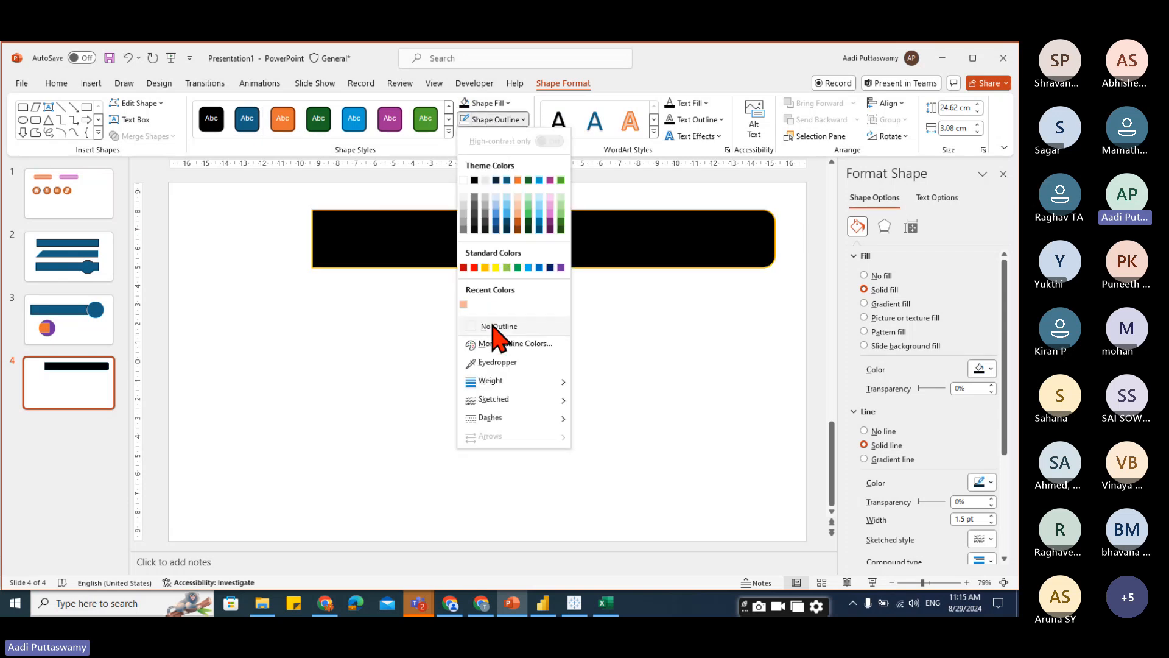
click(496, 329)
click(556, 371)
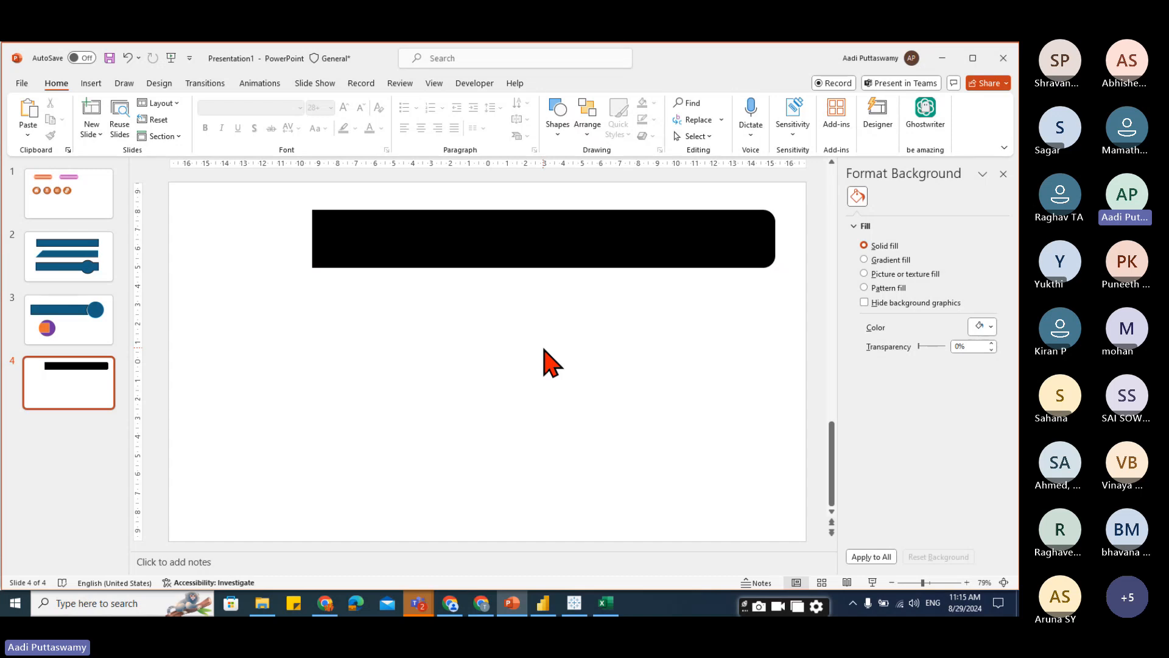
Set the banner's size to 25 cm height and 3 cm width.
click(552, 255)
click(911, 227)
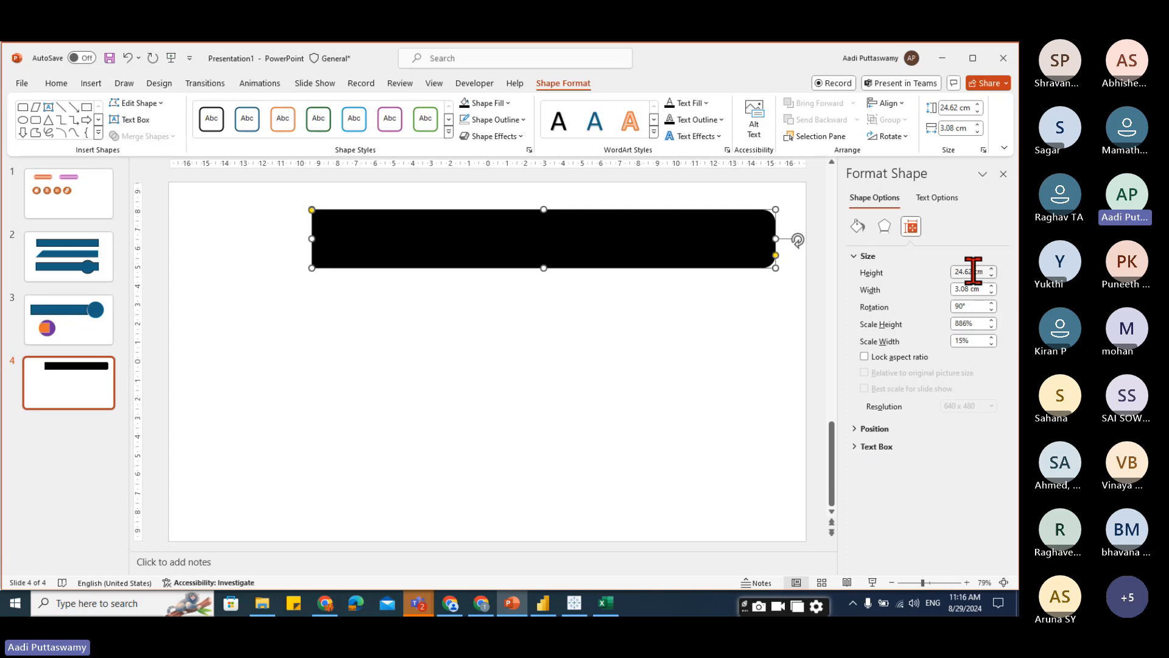
double_click(970, 271)
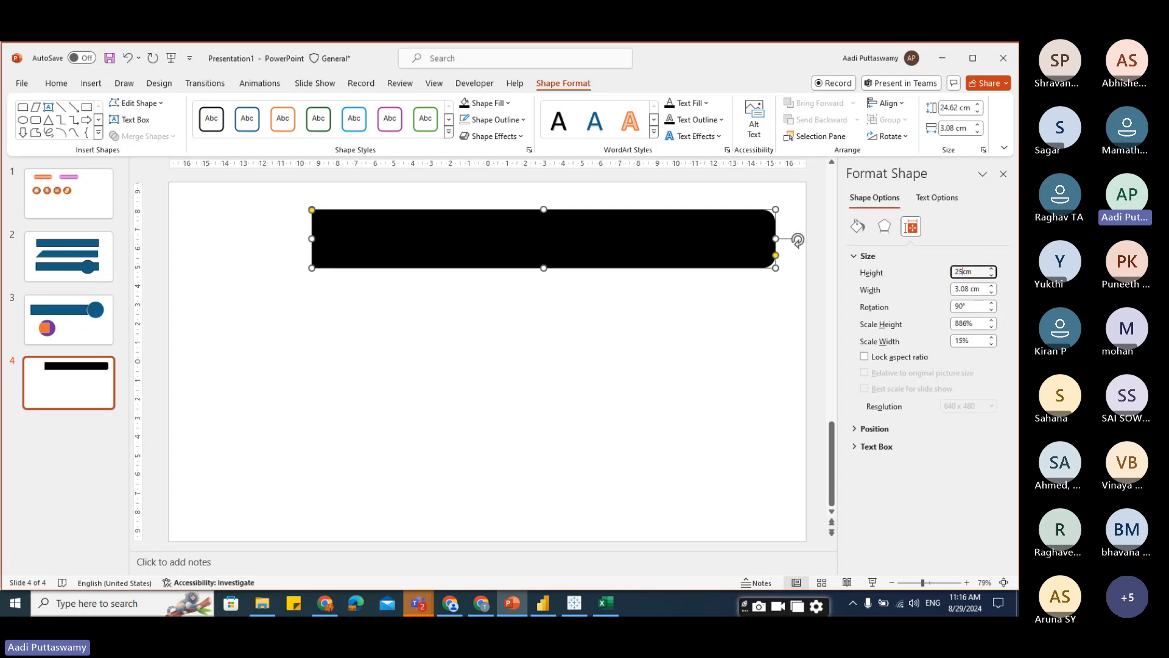
key(Return)
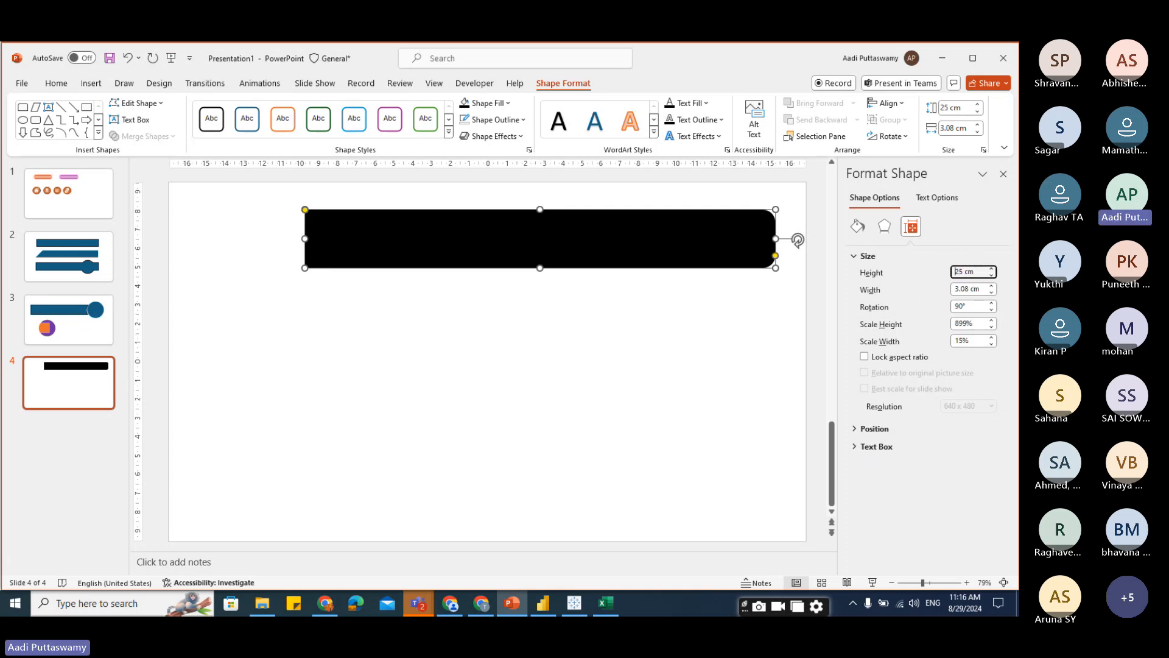
double_click(970, 289)
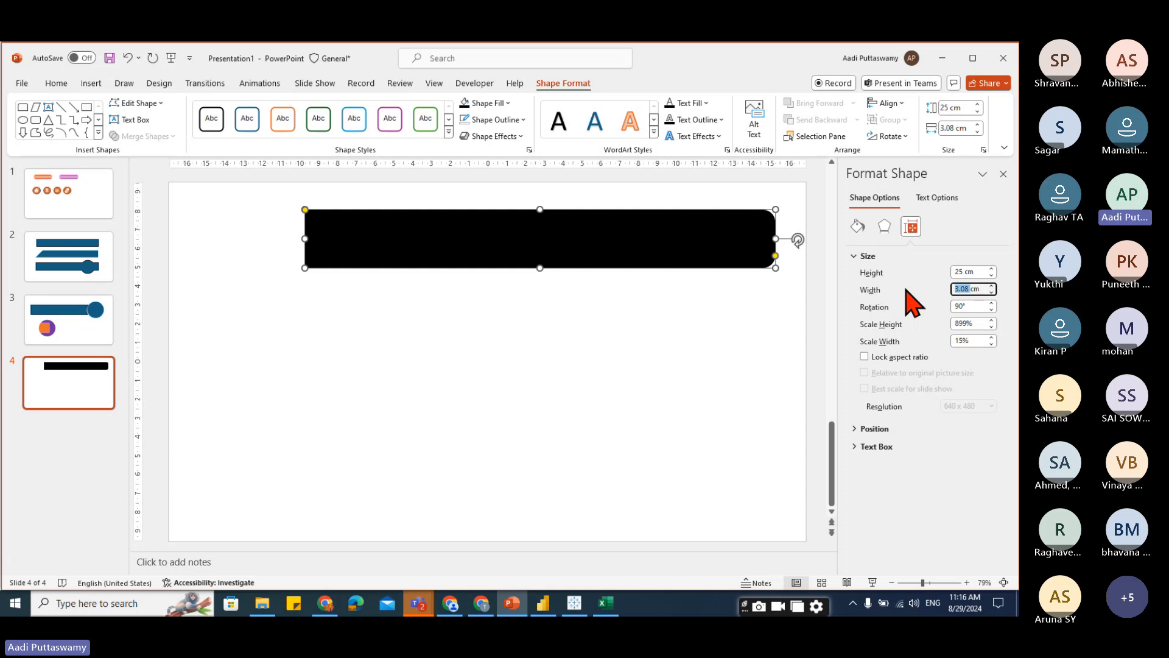
text(4)
key(Return)
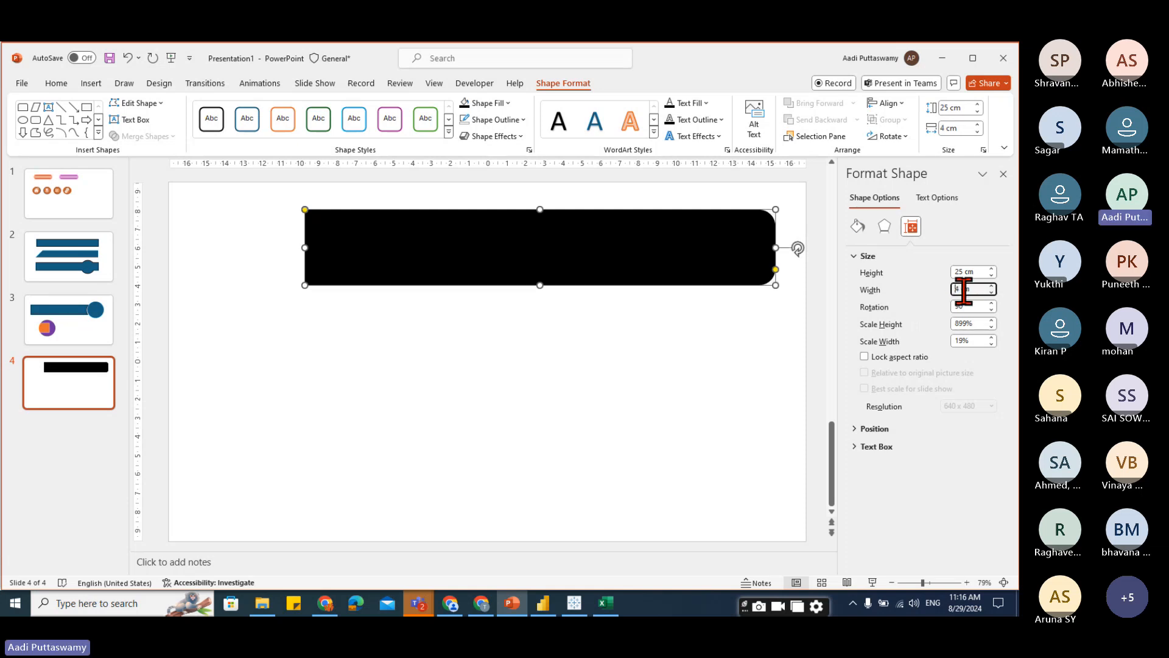
key(Return)
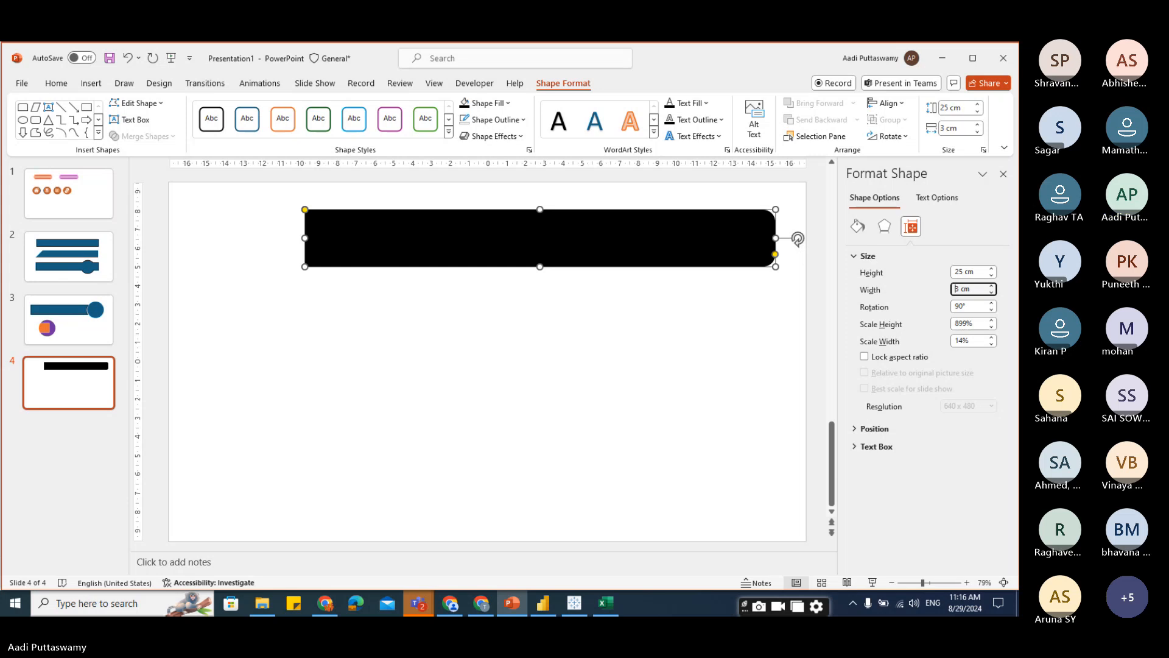
Insert a parallelogram shape below the banner.
click(91, 83)
click(283, 128)
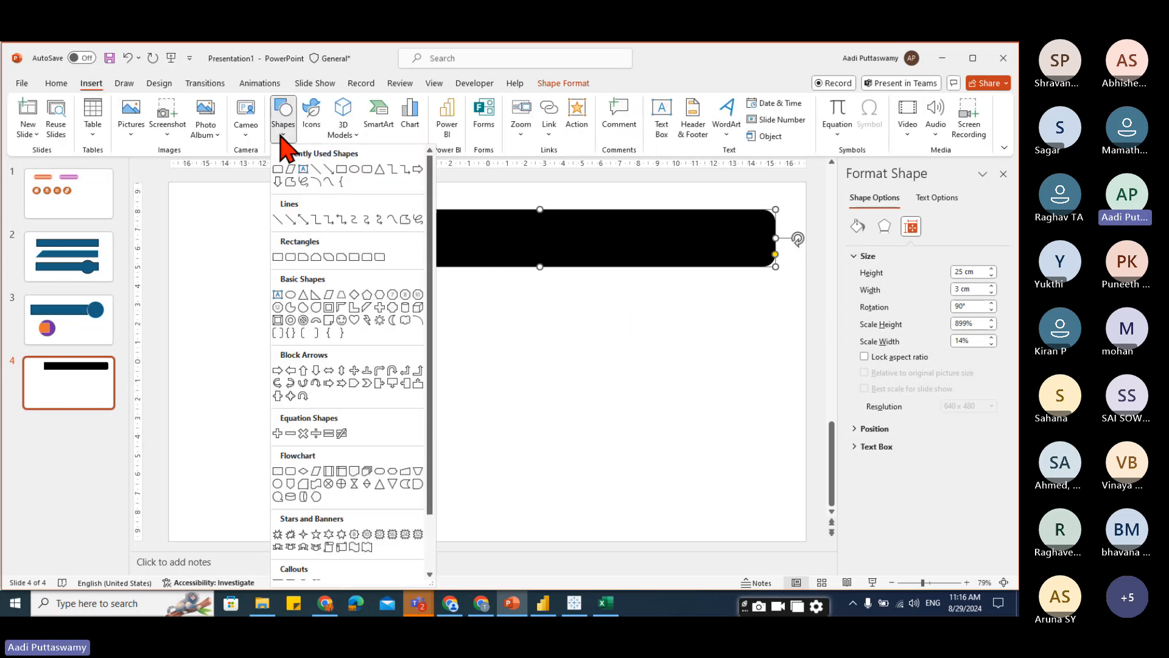
click(328, 294)
click(521, 346)
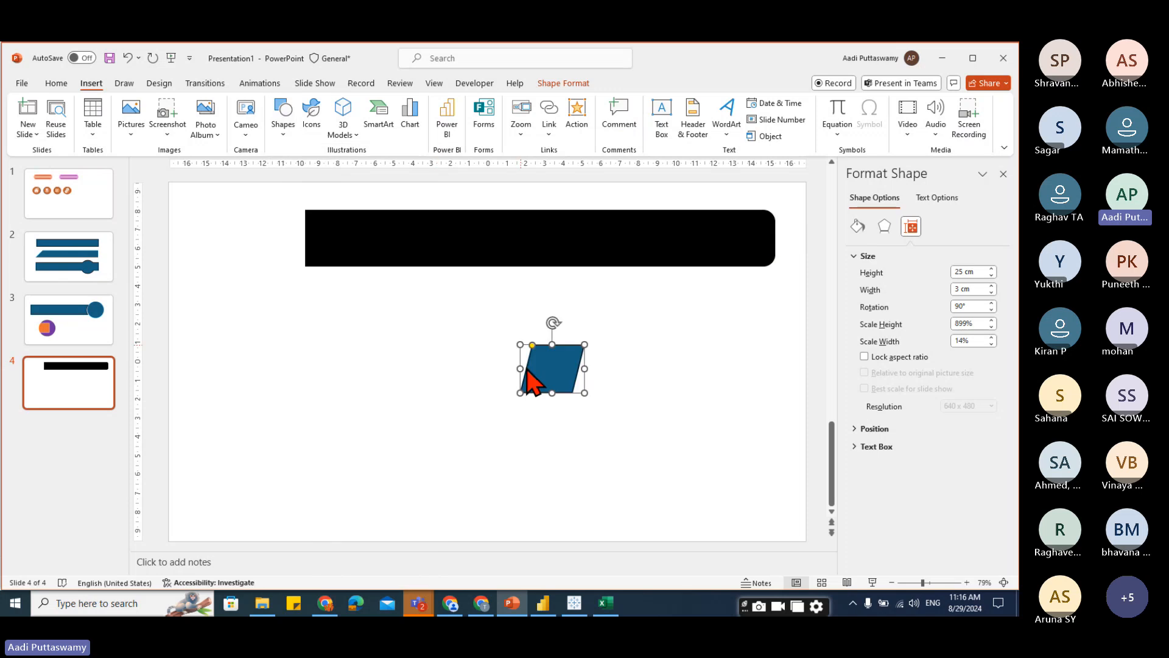
drag(547, 364, 453, 353)
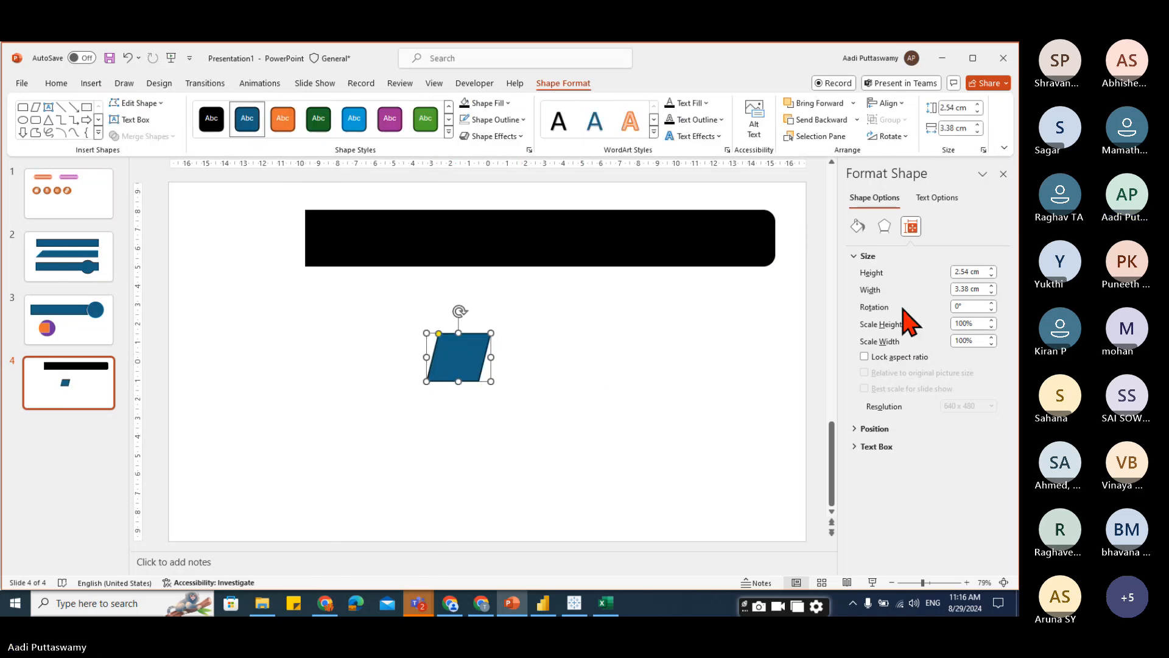
Set the parallelogram's width and height to 3 cm each.
double_click(971, 288)
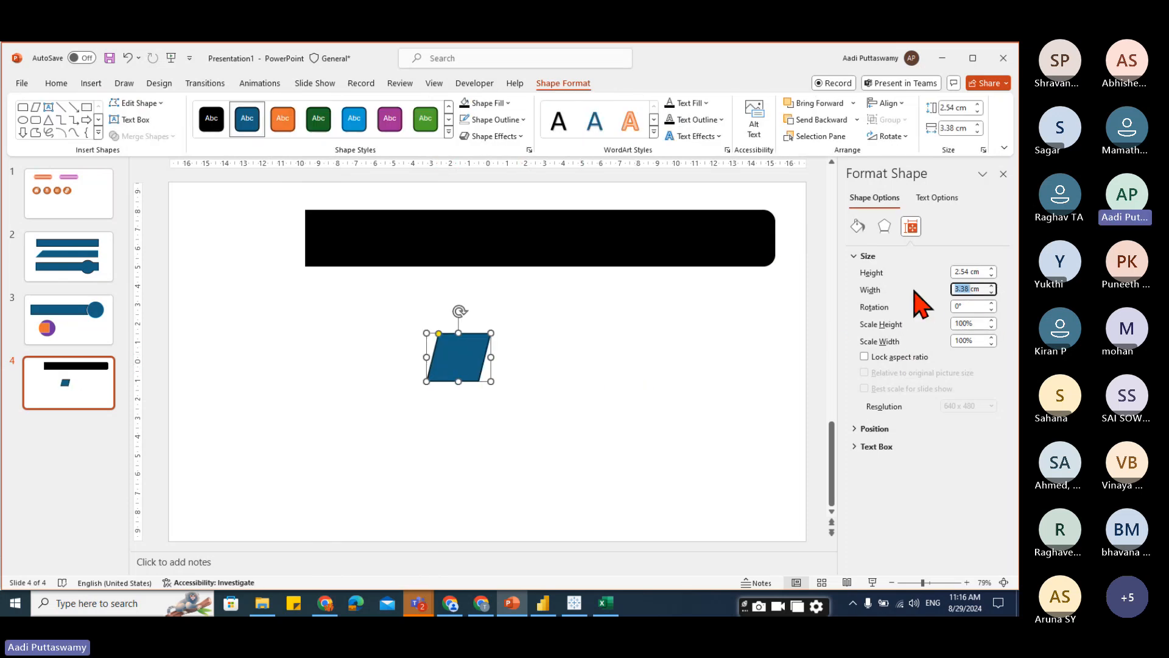
key(Return)
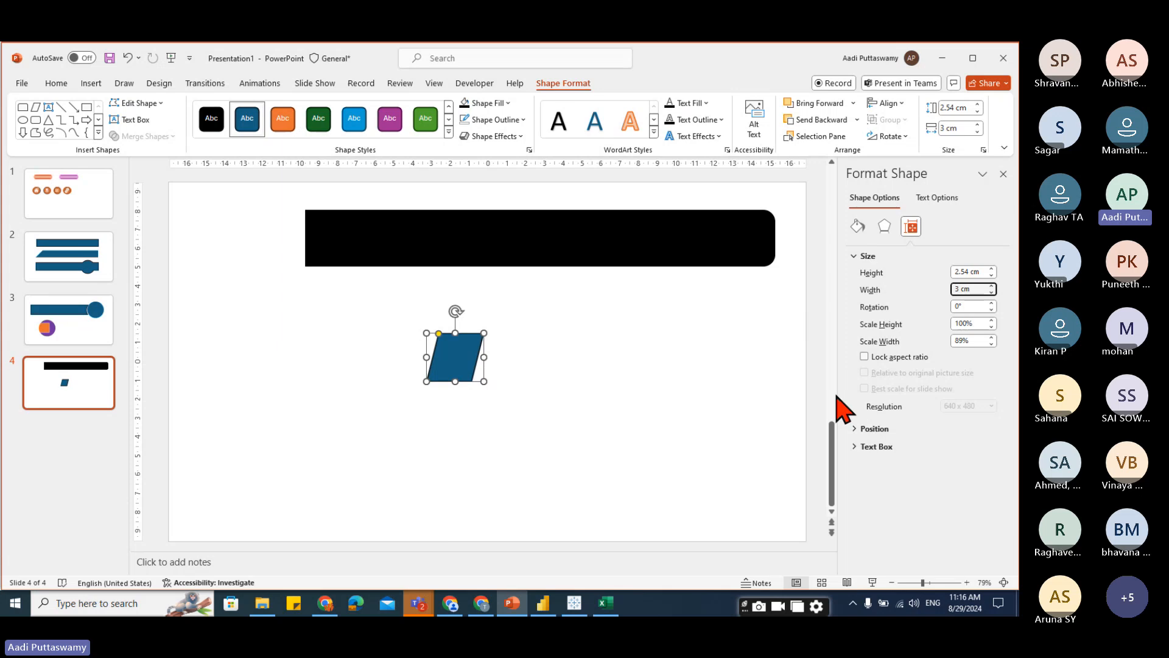
double_click(969, 271)
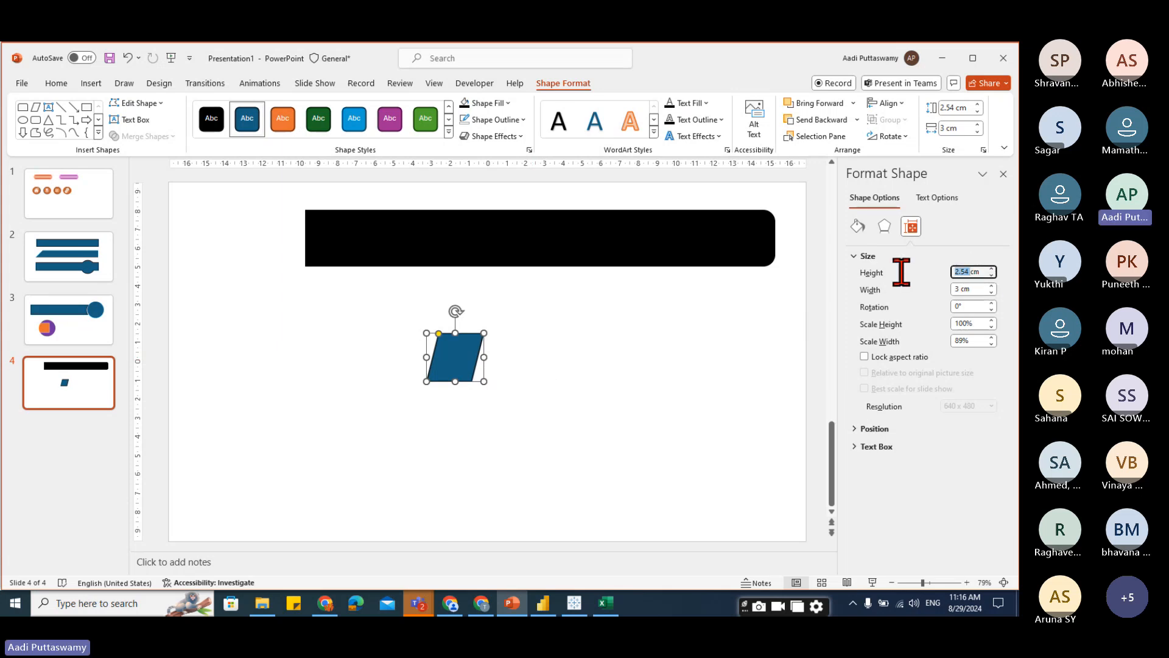
key(Return)
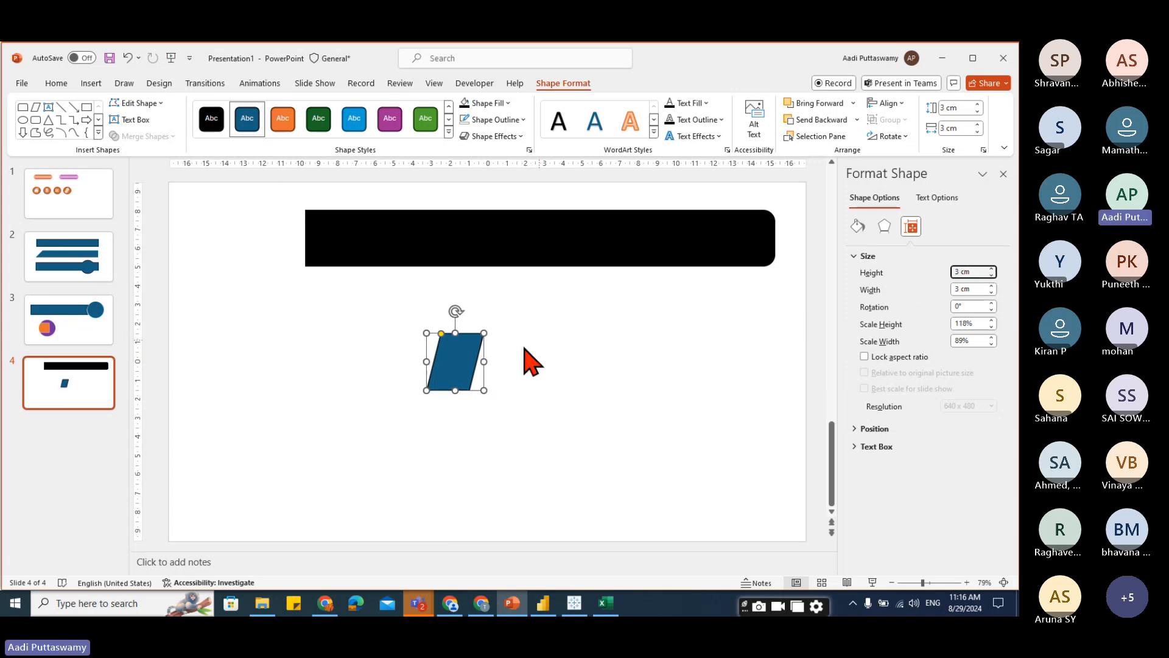
Narrow the parallelogram to about 1.12 cm wide and move it onto the banner's right section.
drag(484, 362, 447, 377)
drag(433, 334, 621, 244)
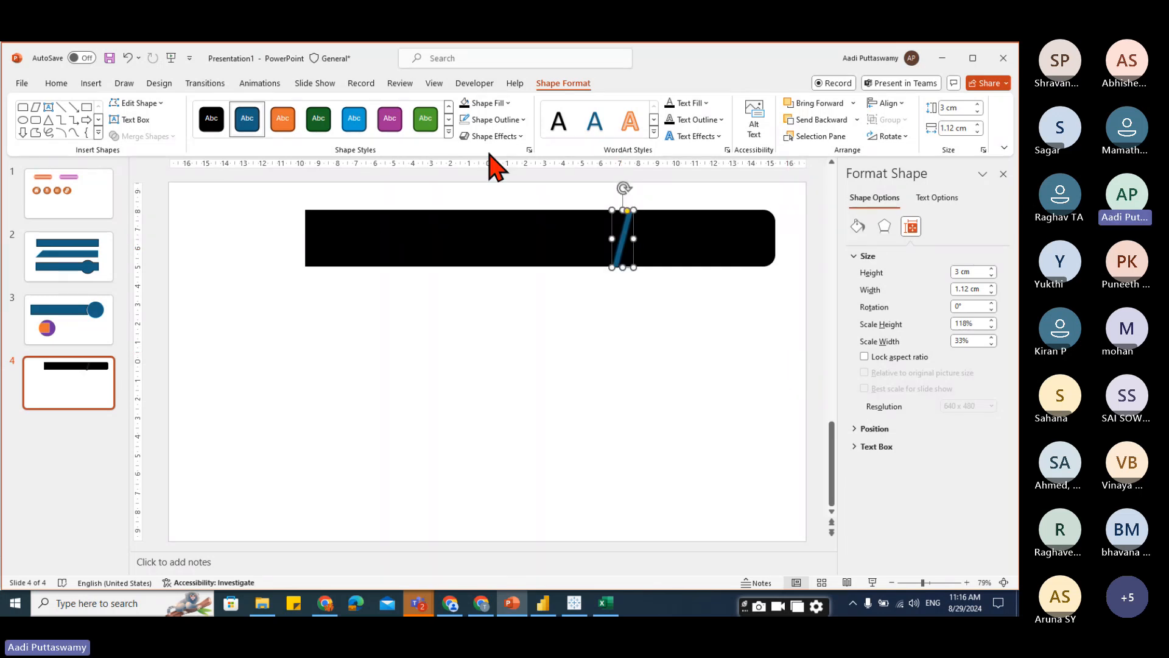
Fill the parallelogram stripe orange.
click(510, 103)
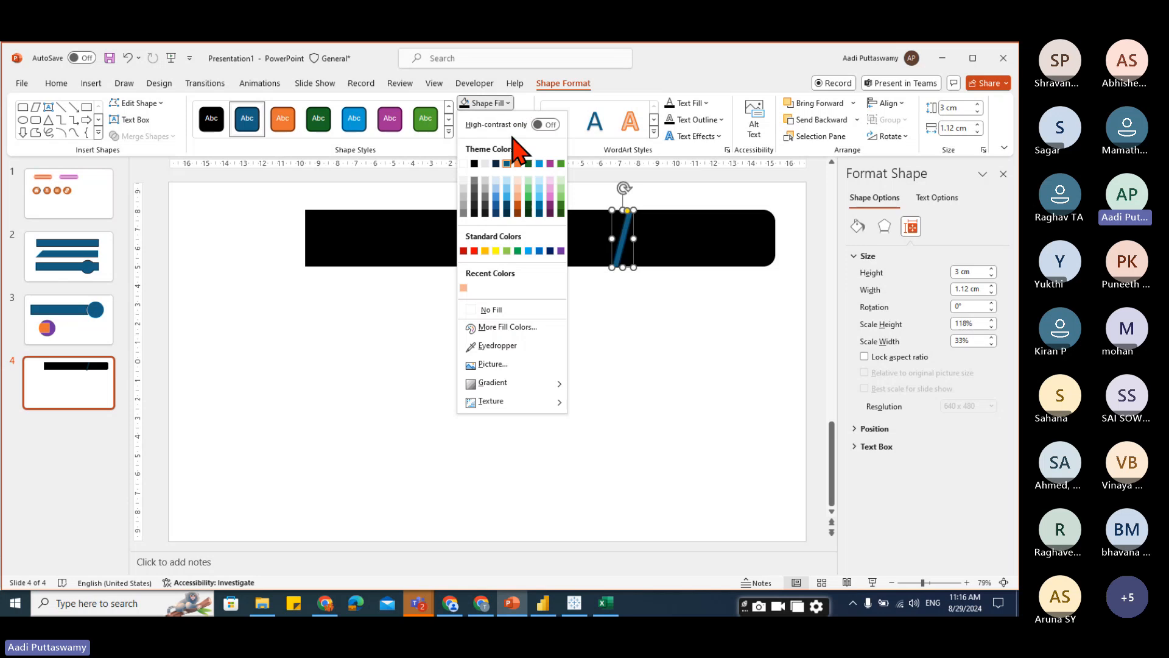
click(485, 251)
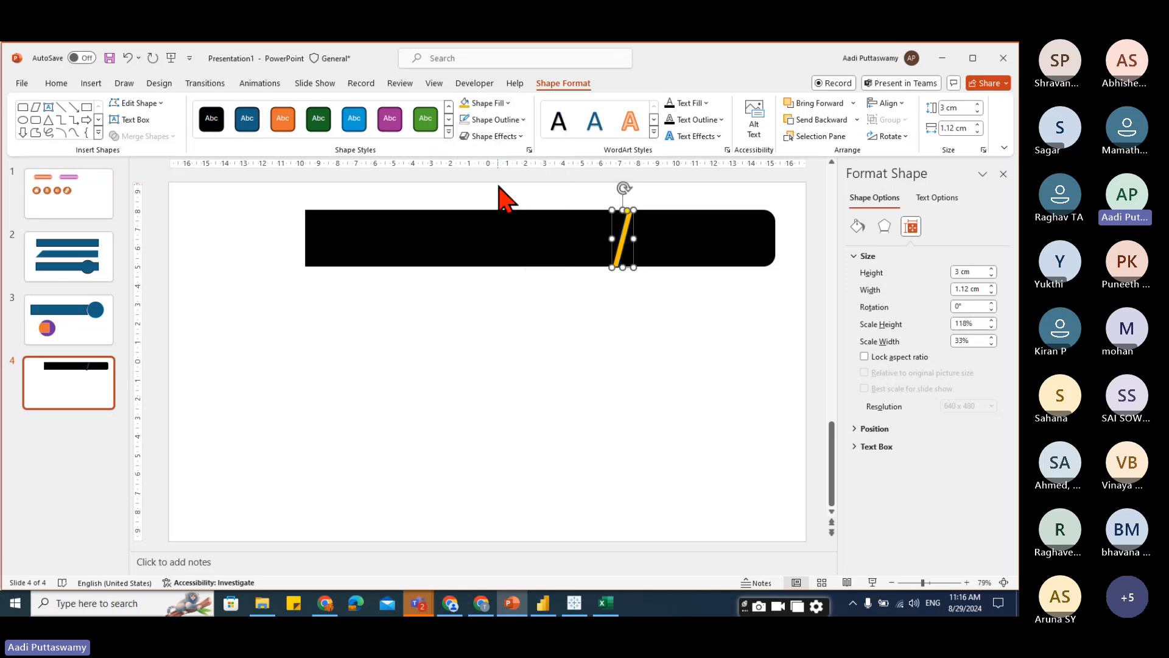
click(678, 265)
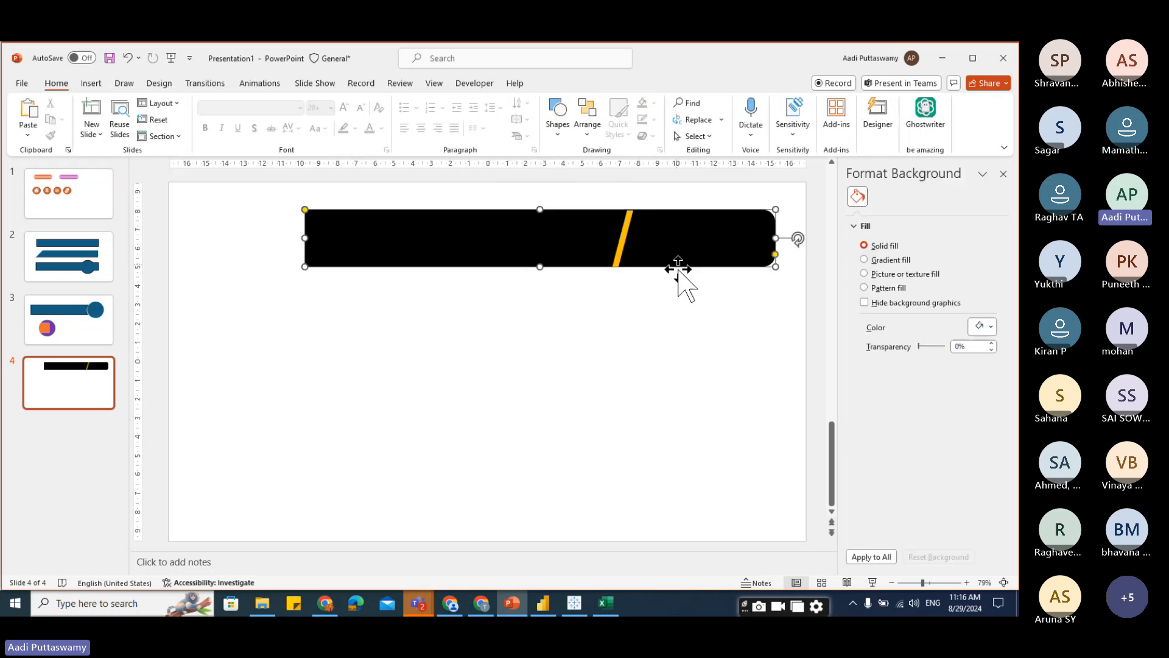
Duplicate the orange stripe into four adjacent slanted stripes on the banner.
scroll(700, 352, up, 6)
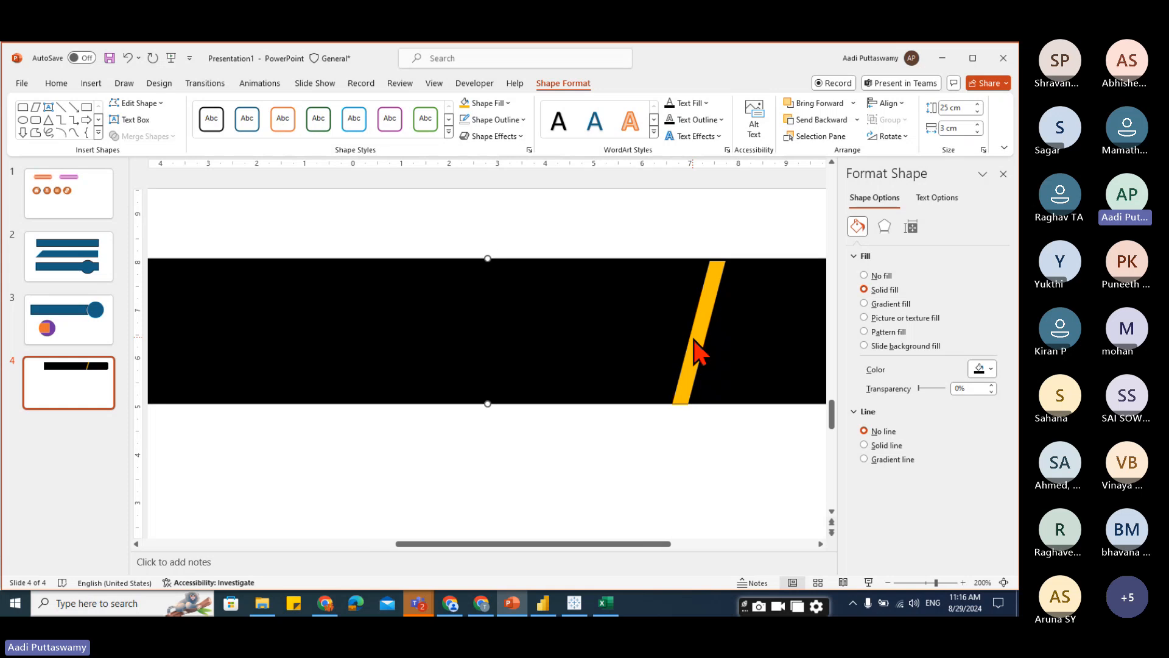
click(705, 316)
key(ctrl+Up)
key(ctrl+Up)
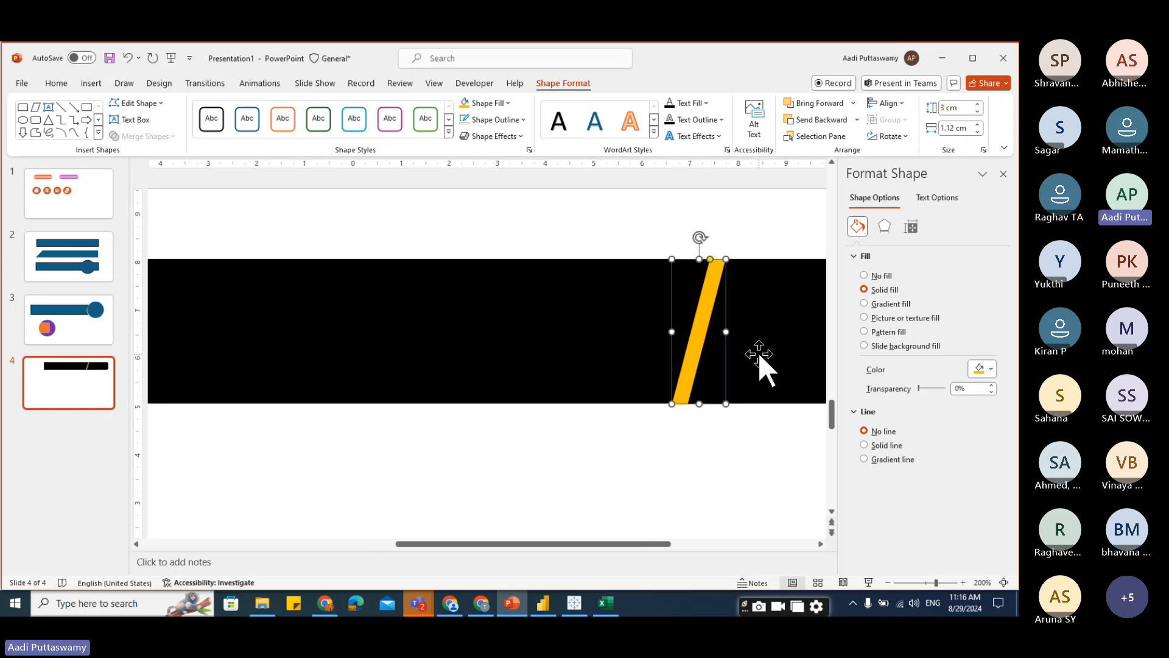
click(1002, 175)
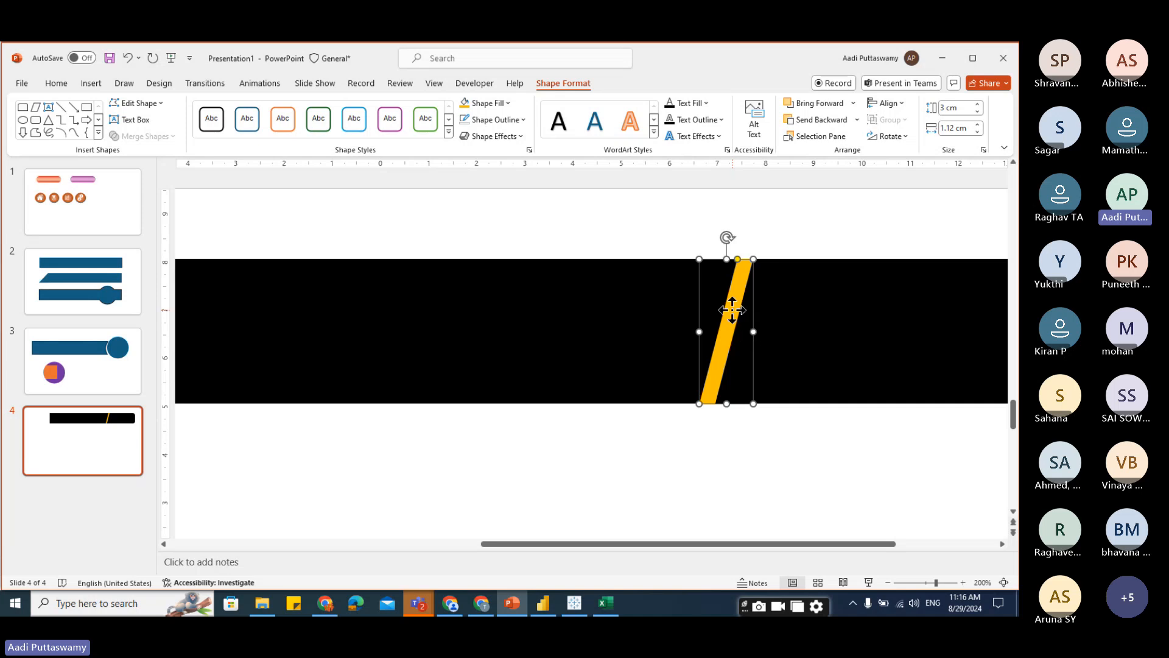
drag(733, 311, 790, 314)
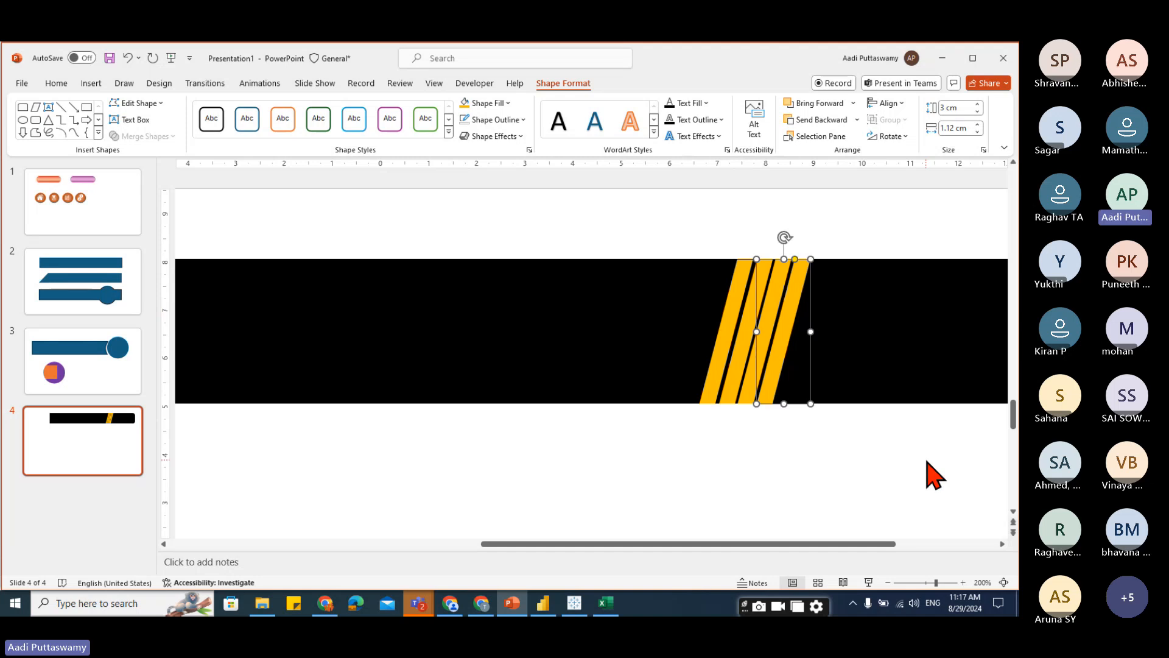
Select all four stripes and distribute them horizontally.
click(737, 298)
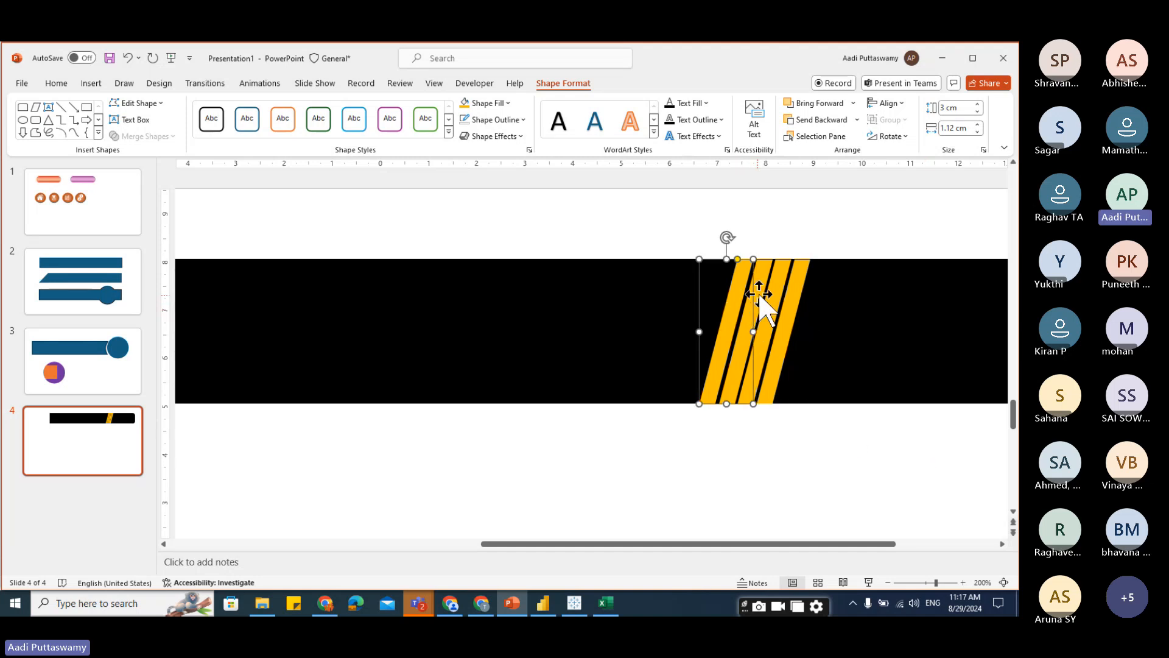
shift+click(764, 269)
shift+click(781, 268)
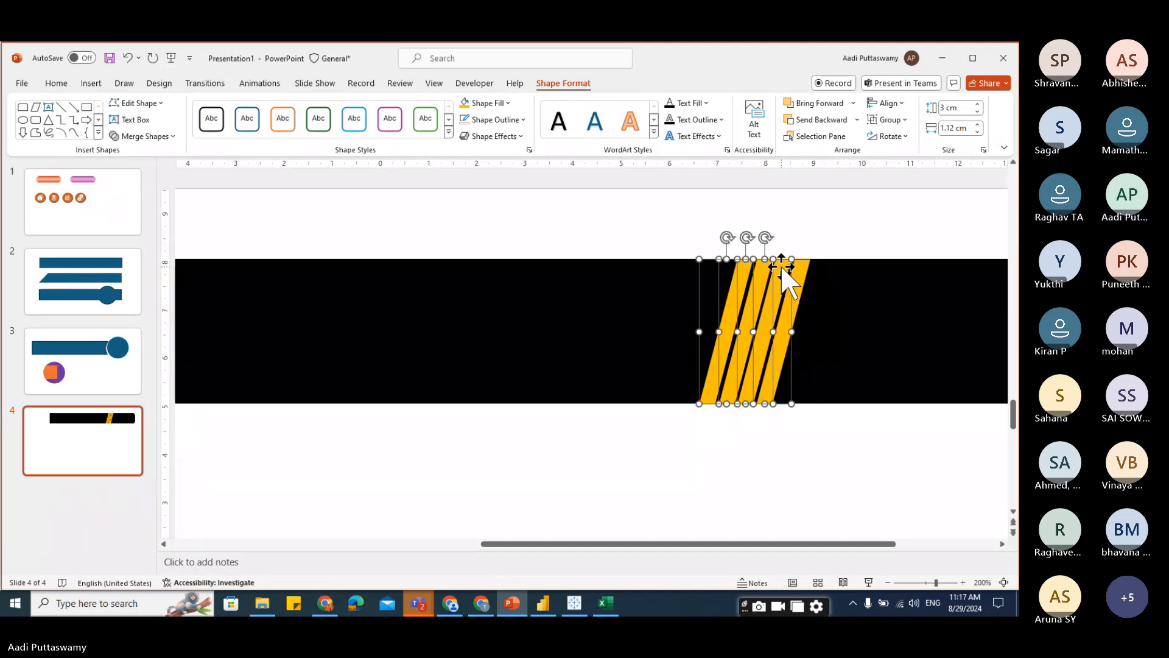
shift+click(798, 269)
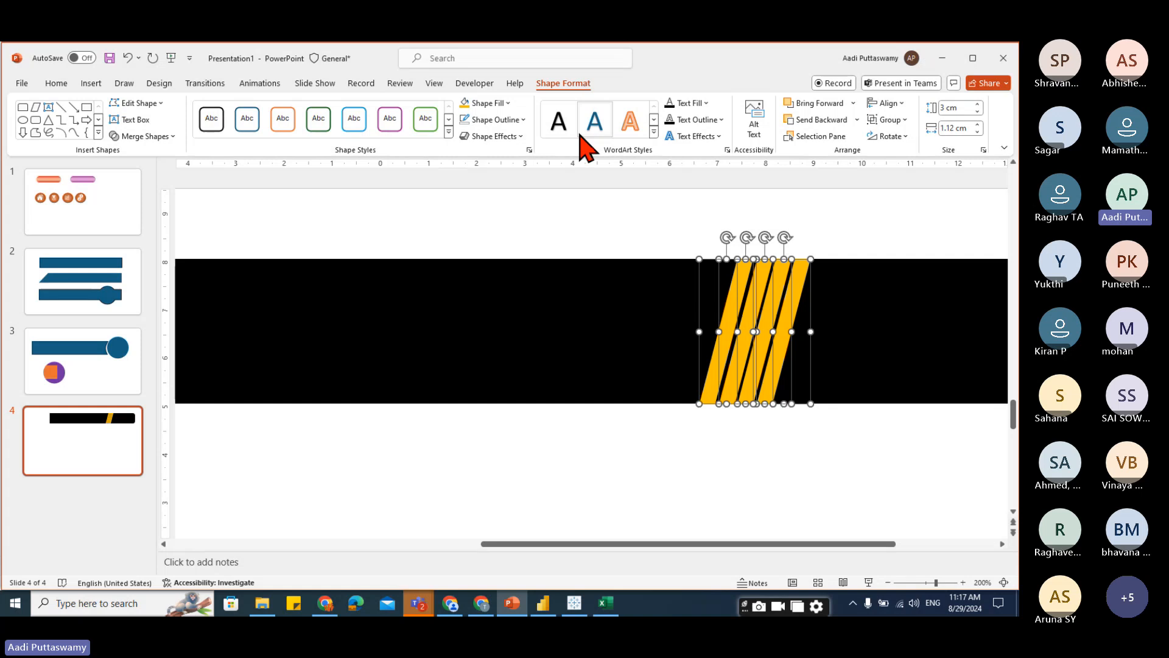
click(890, 103)
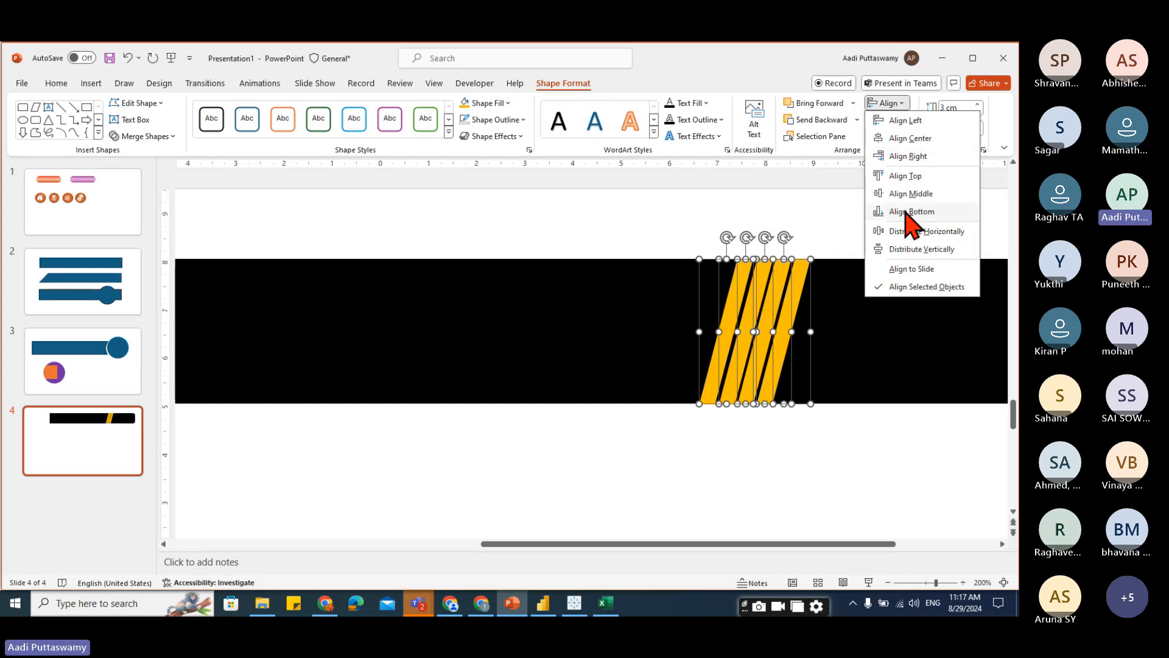
click(904, 232)
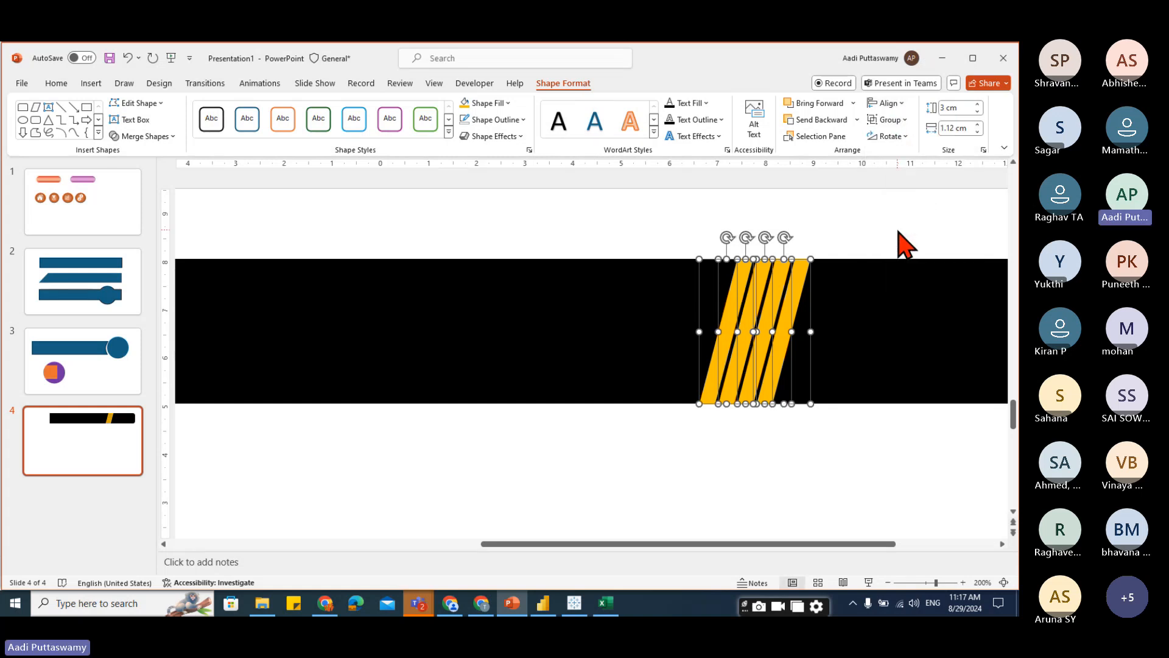
click(856, 459)
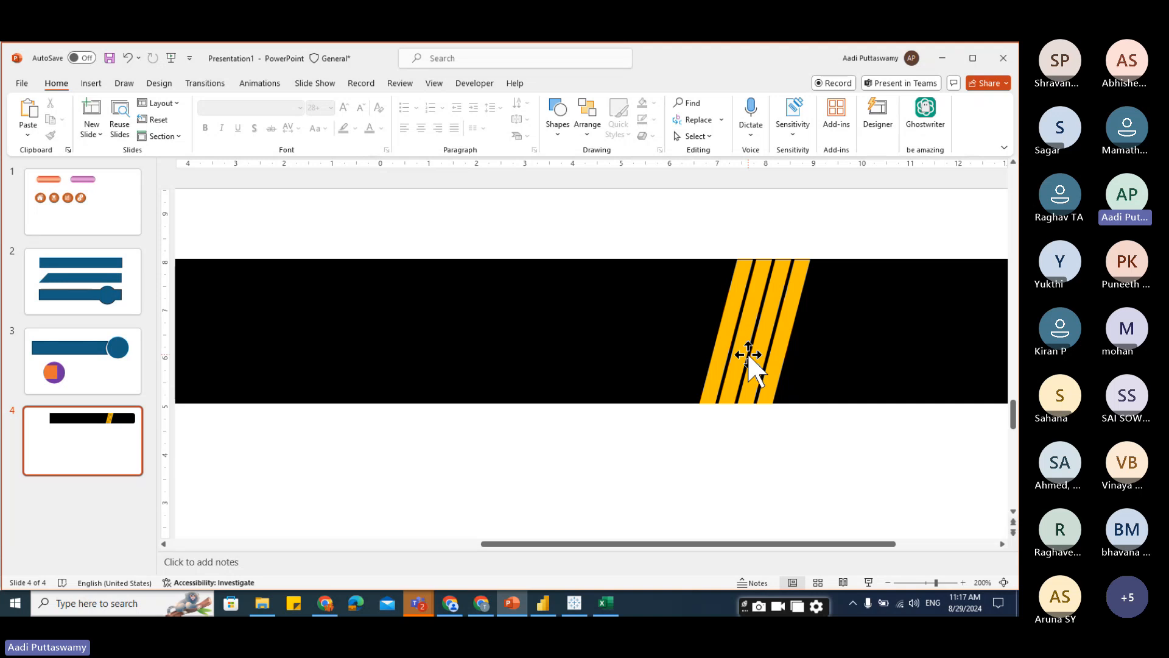
Open the shape formatting pane for the rightmost stripe and set its transparency to 20%.
click(795, 294)
right_click(796, 296)
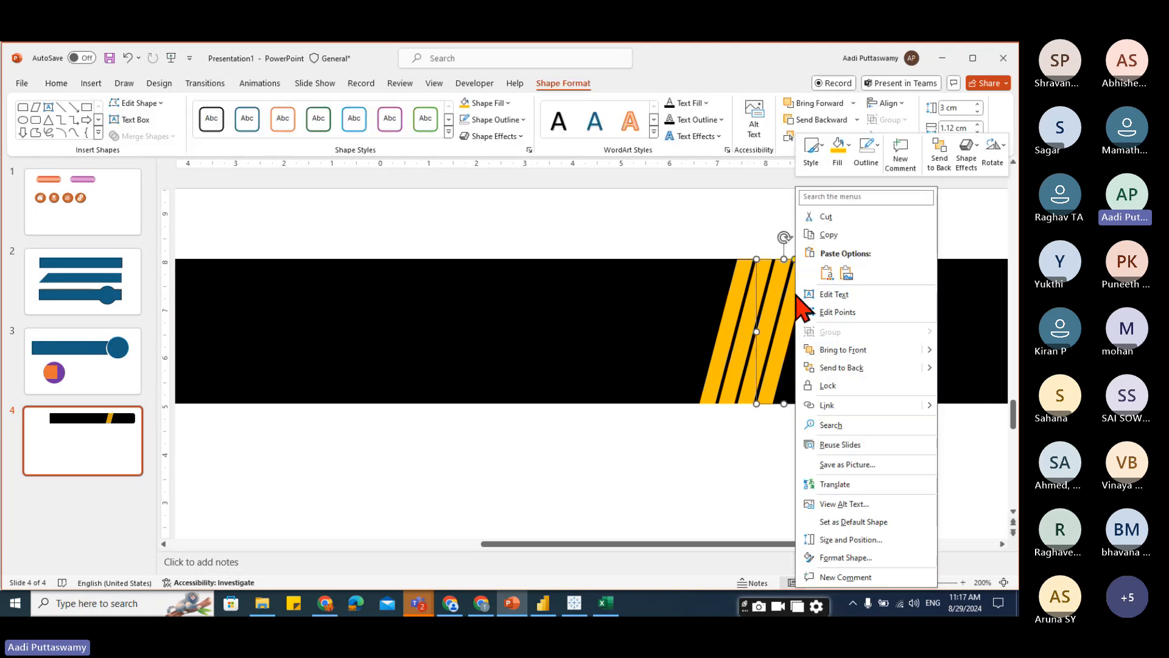
click(846, 558)
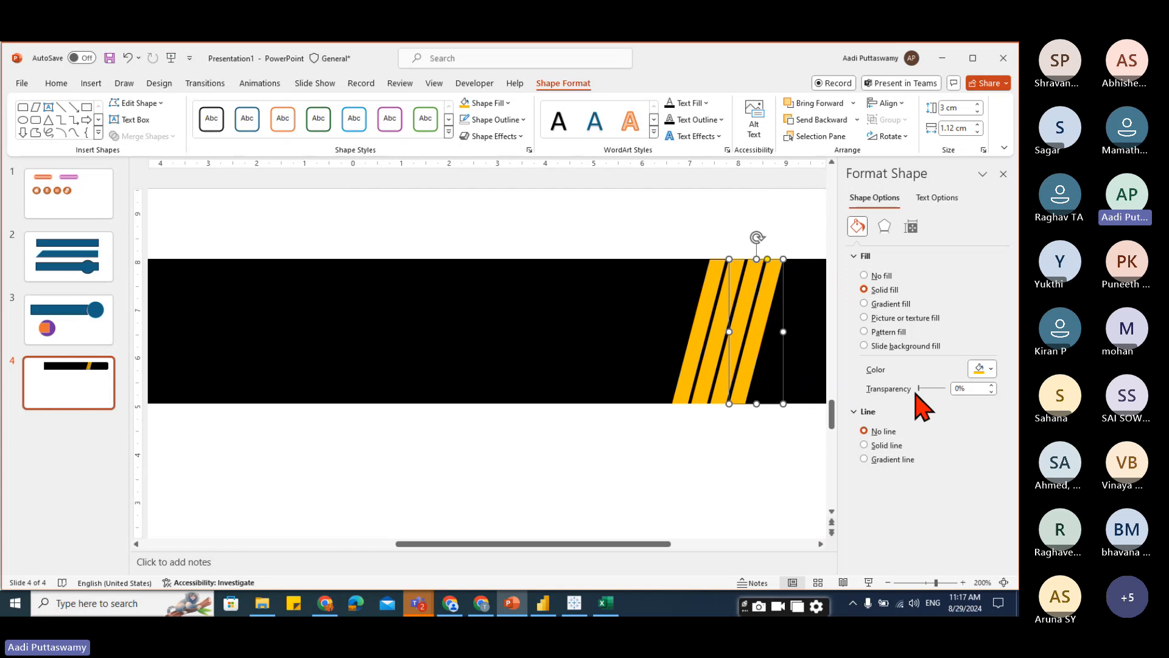
click(966, 388)
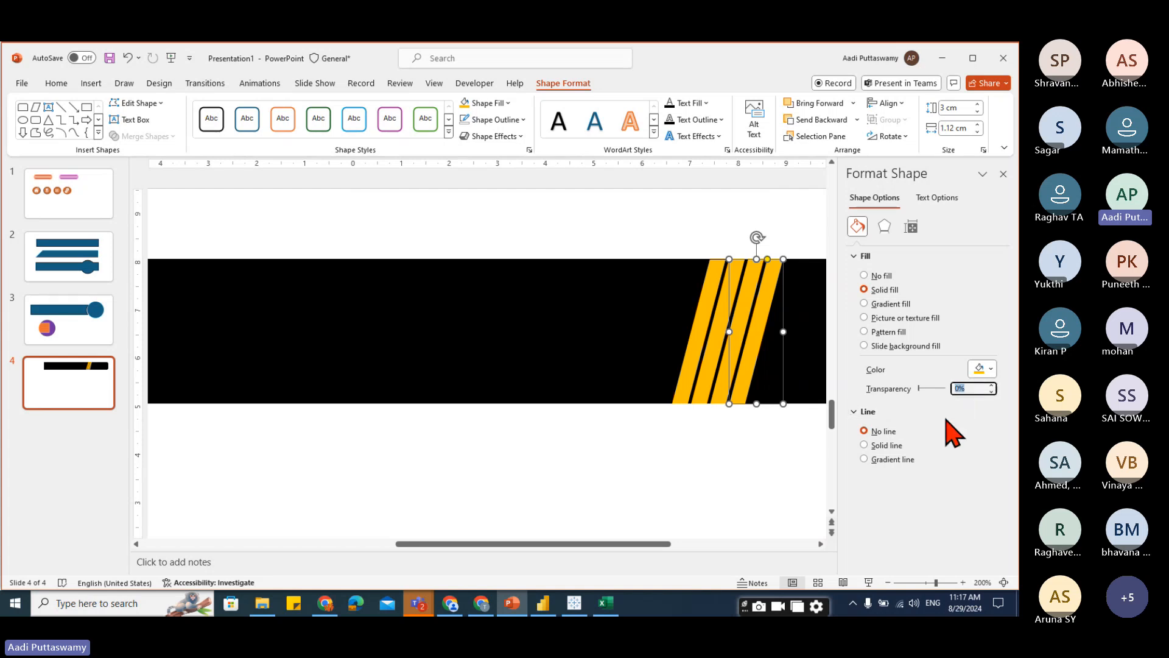
text(20)
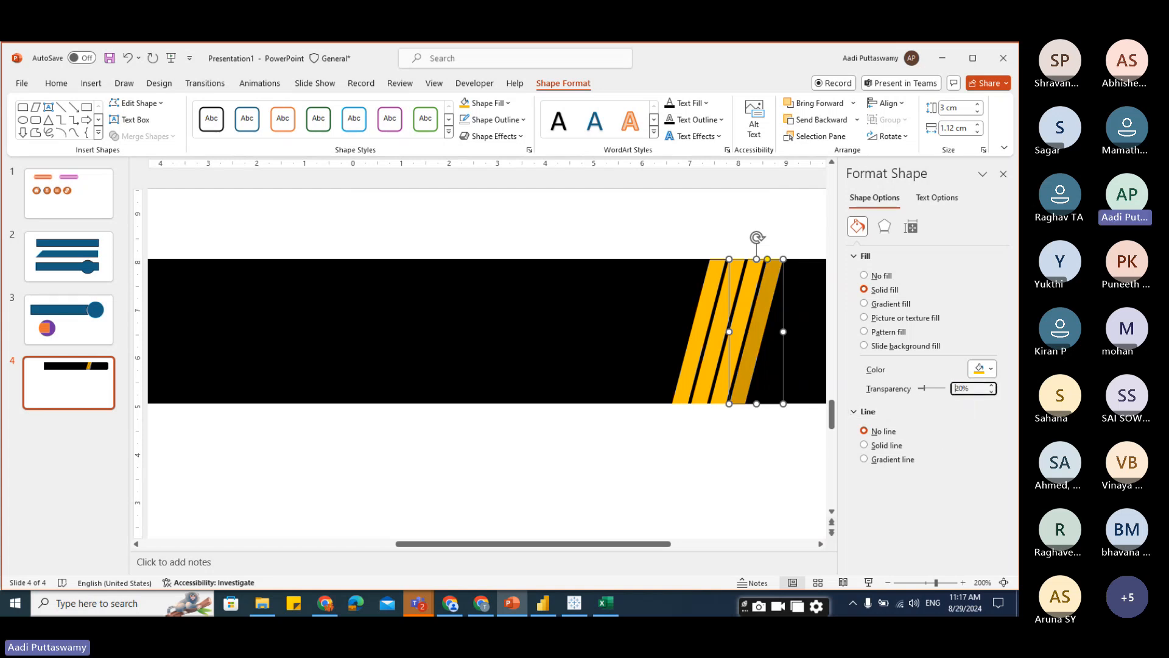
Set the third stripe's transparency to 30% and the second stripe's to 40%.
click(721, 398)
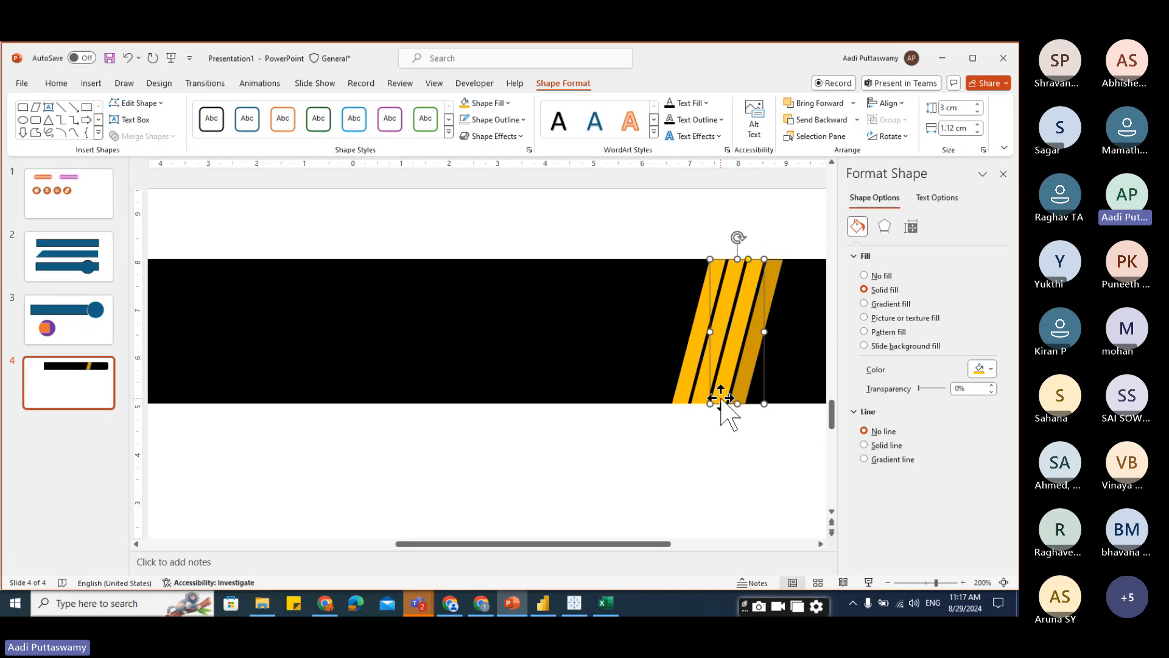
click(977, 388)
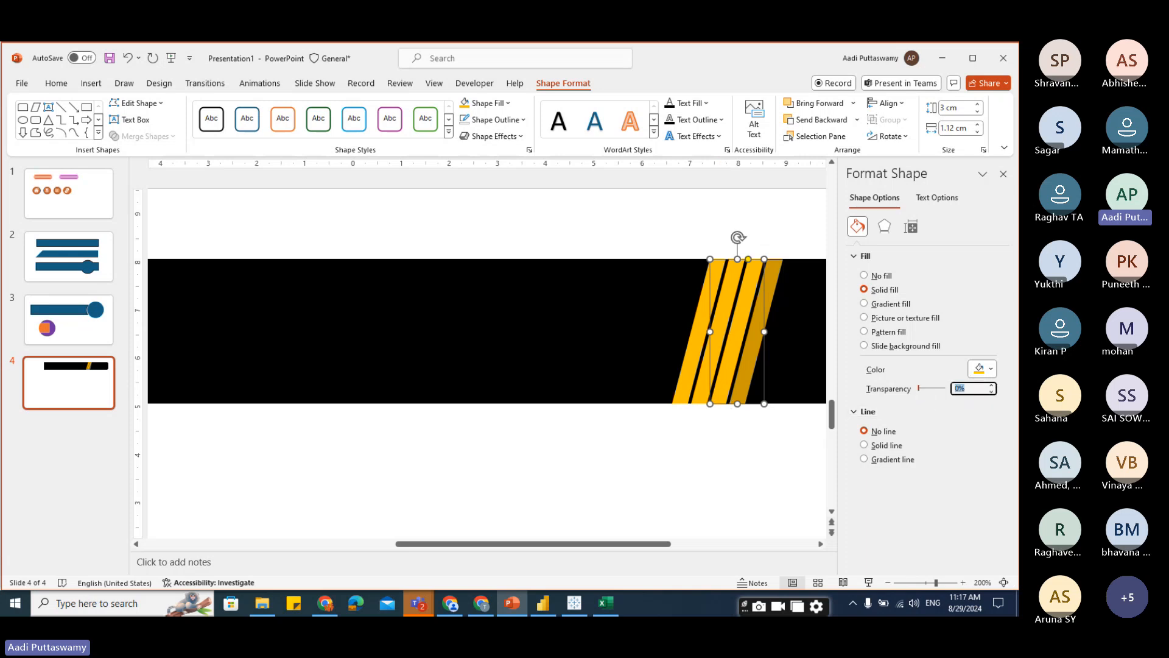
text(30)
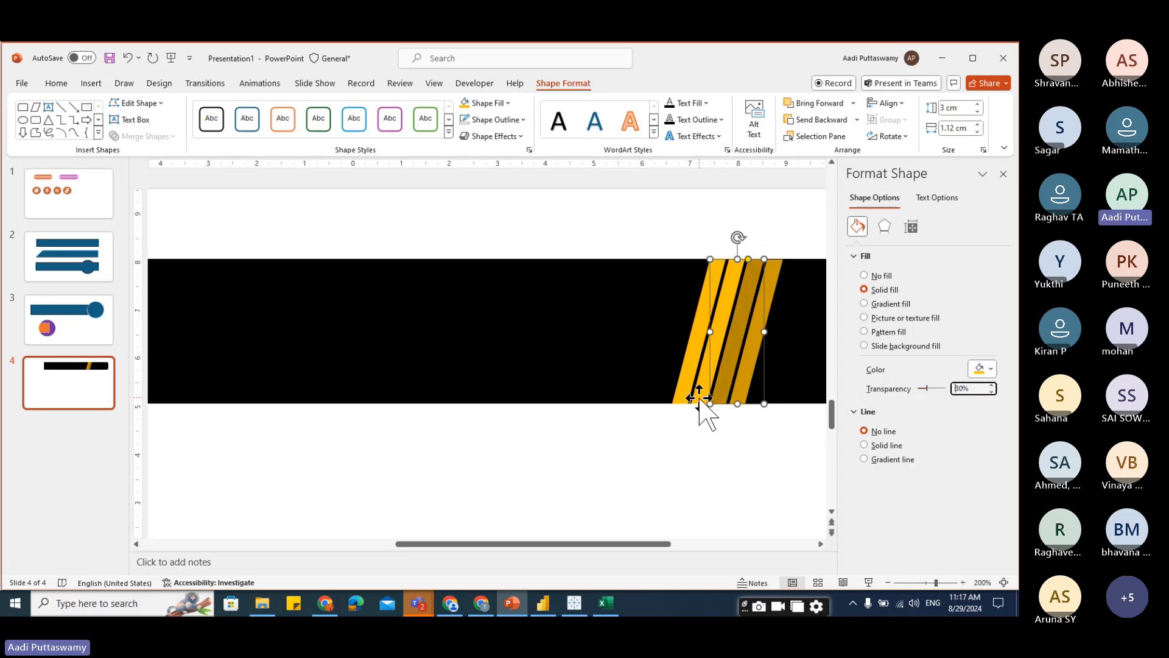
click(700, 401)
click(966, 388)
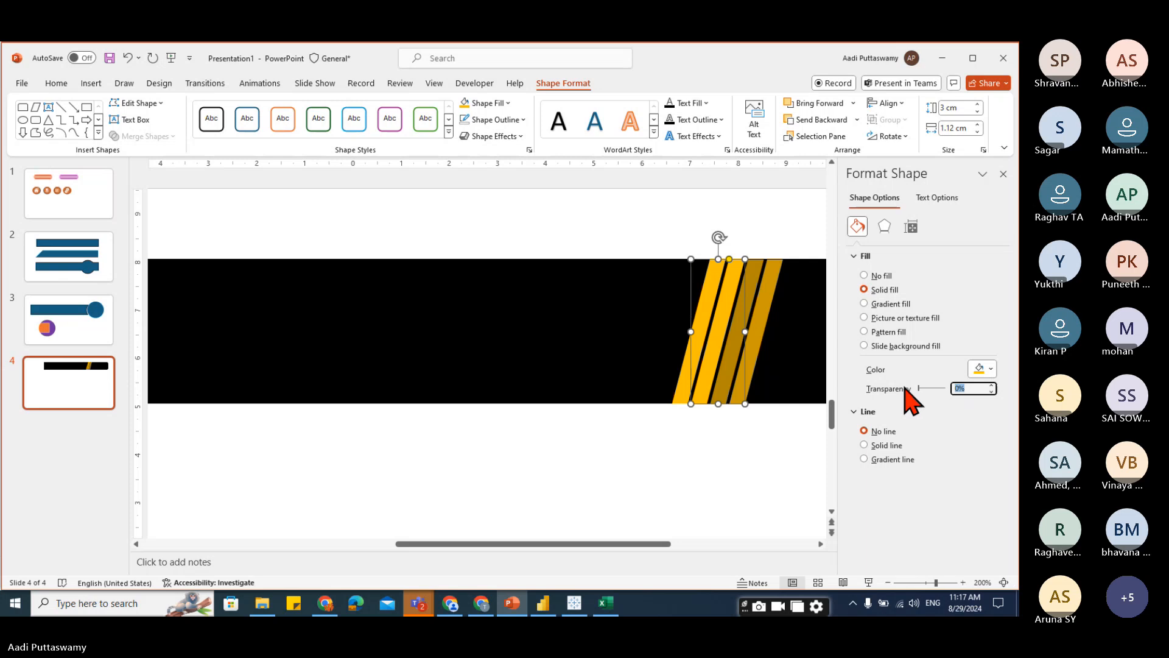
text(40)
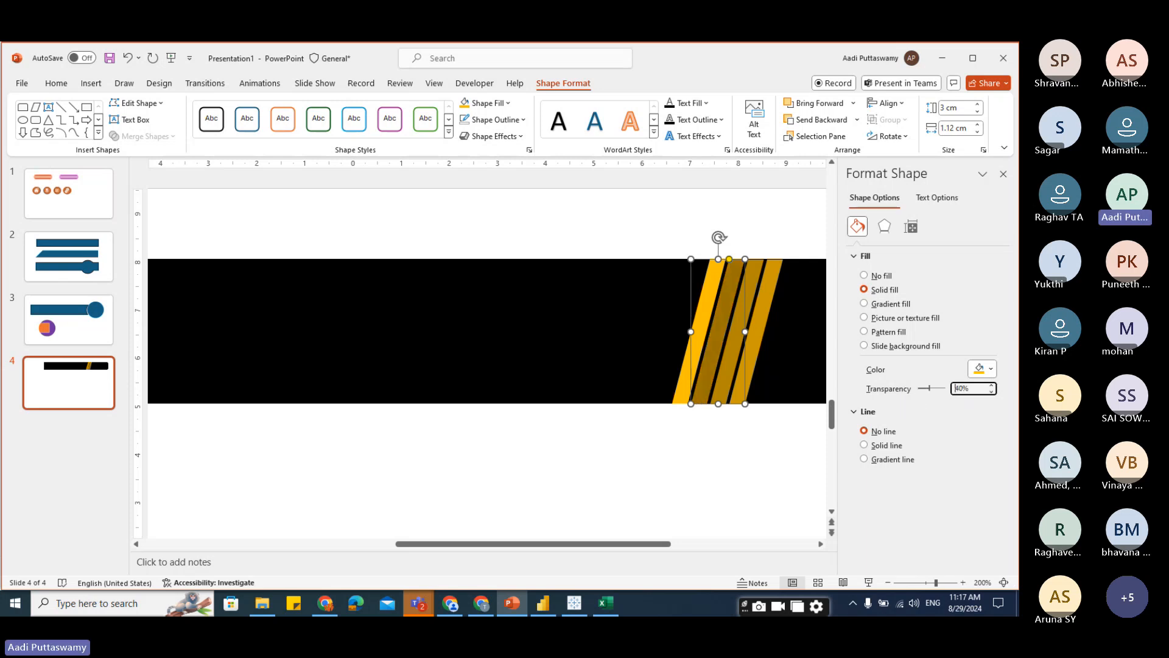
Set the rightmost stripe's fill transparency to 70%.
click(731, 464)
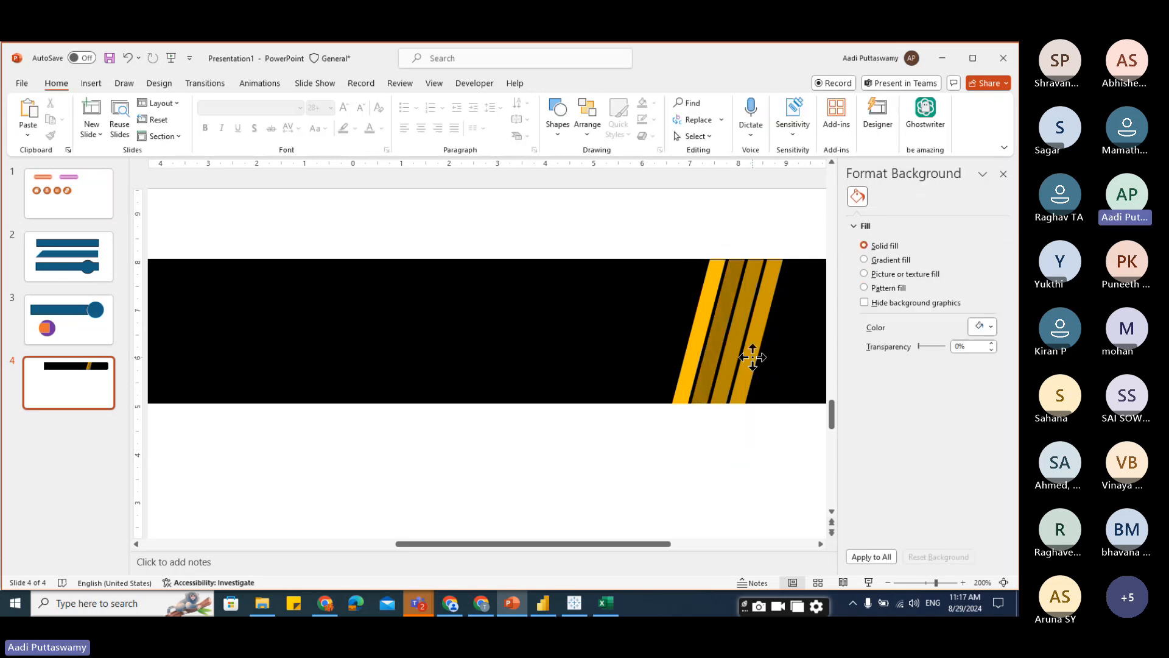
click(750, 353)
double_click(971, 388)
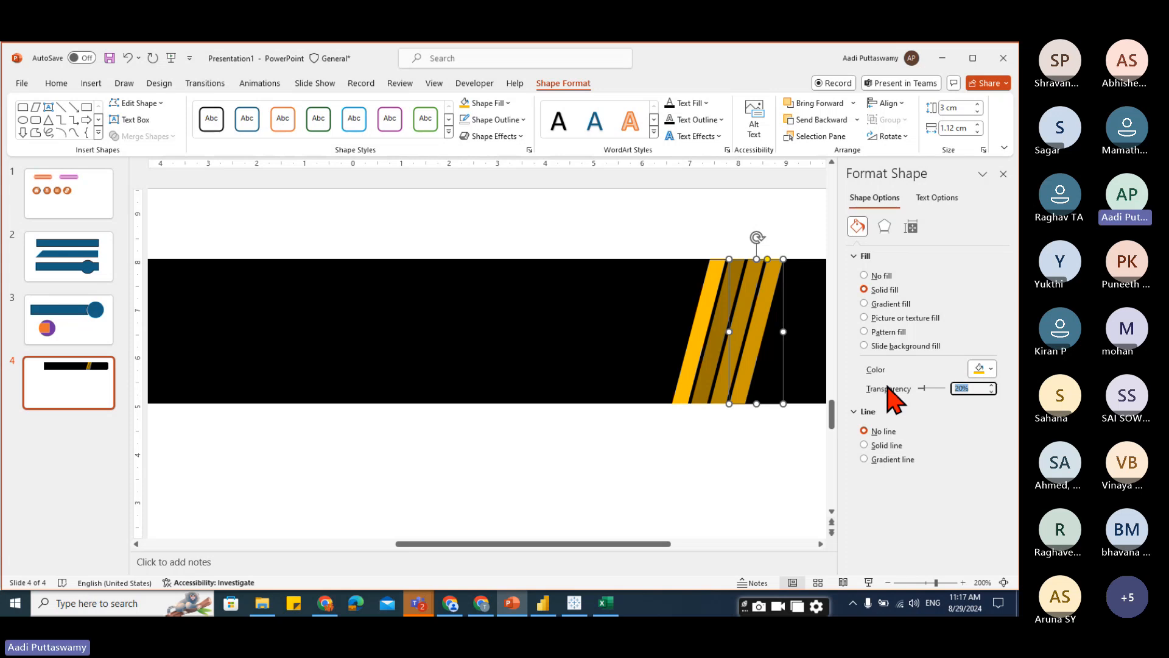
text(70)
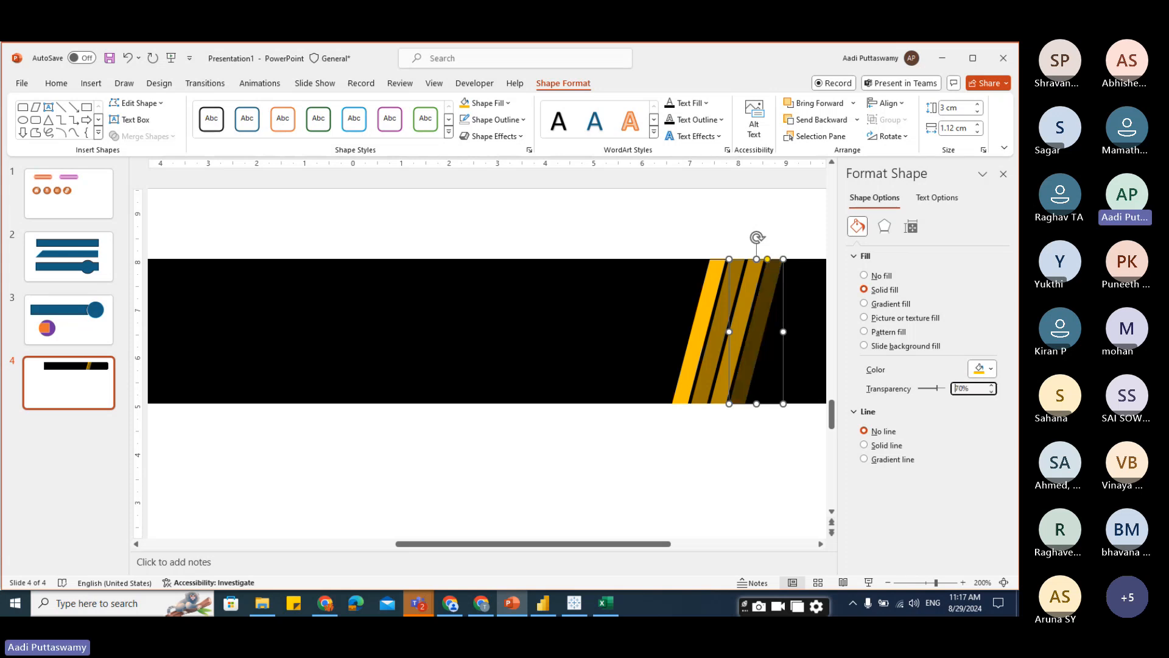
Set the third stripe's fill transparency to 50%.
click(734, 444)
click(725, 397)
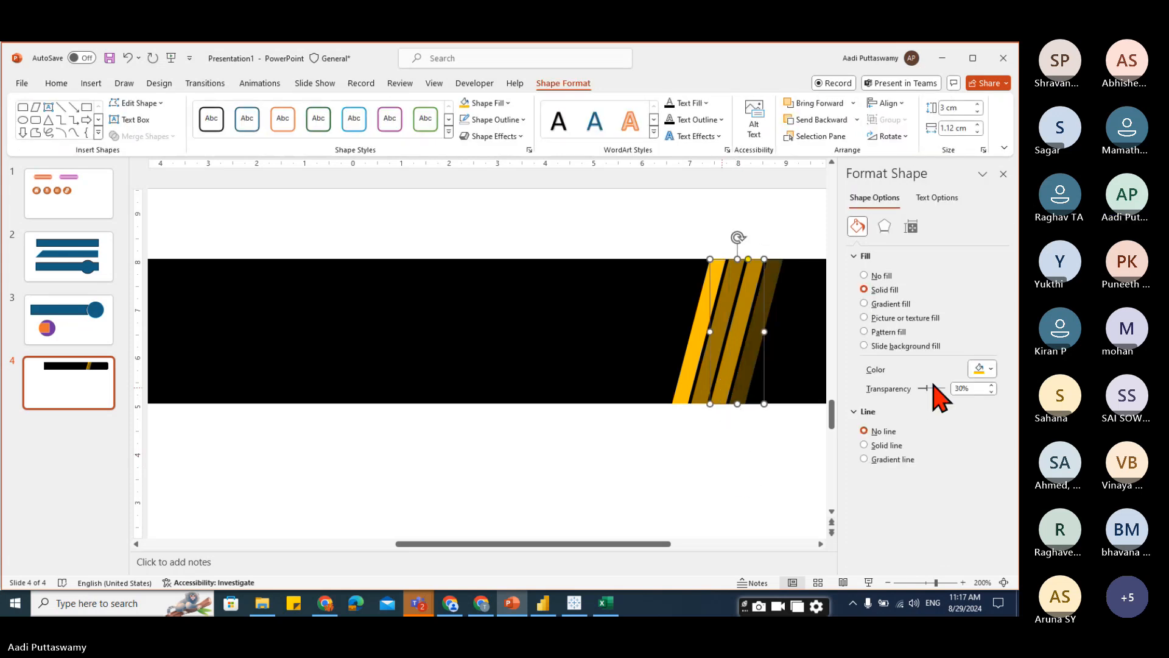
double_click(971, 388)
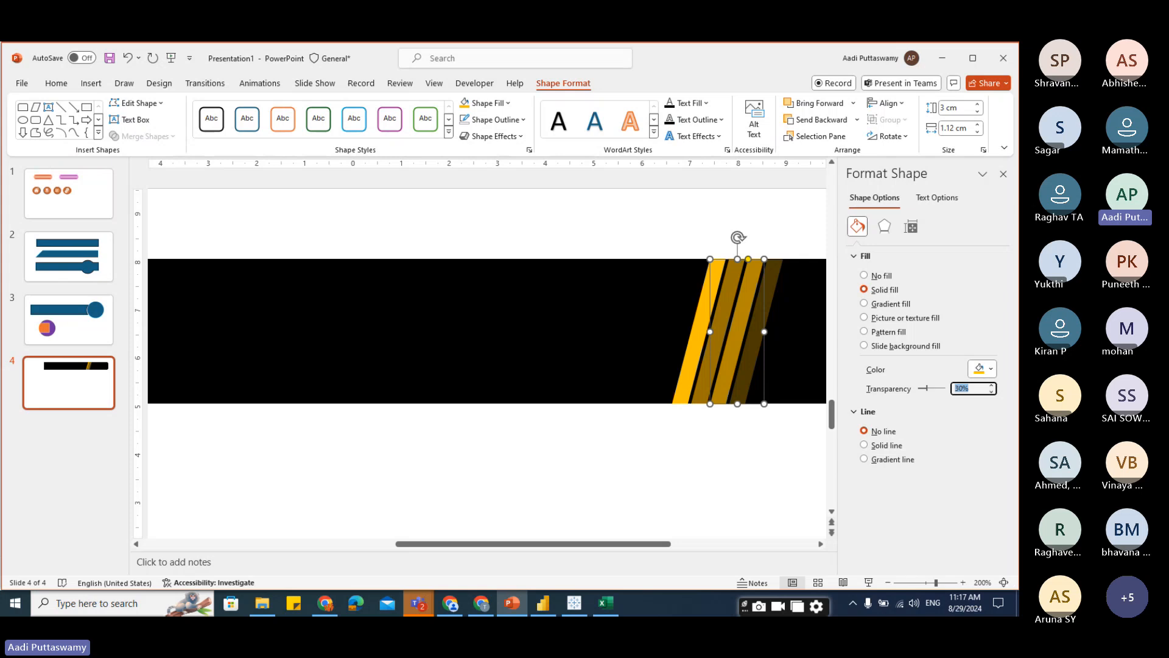
text(50)
Set the second stripe's fill transparency to 30% and close the formatting pane.
click(707, 407)
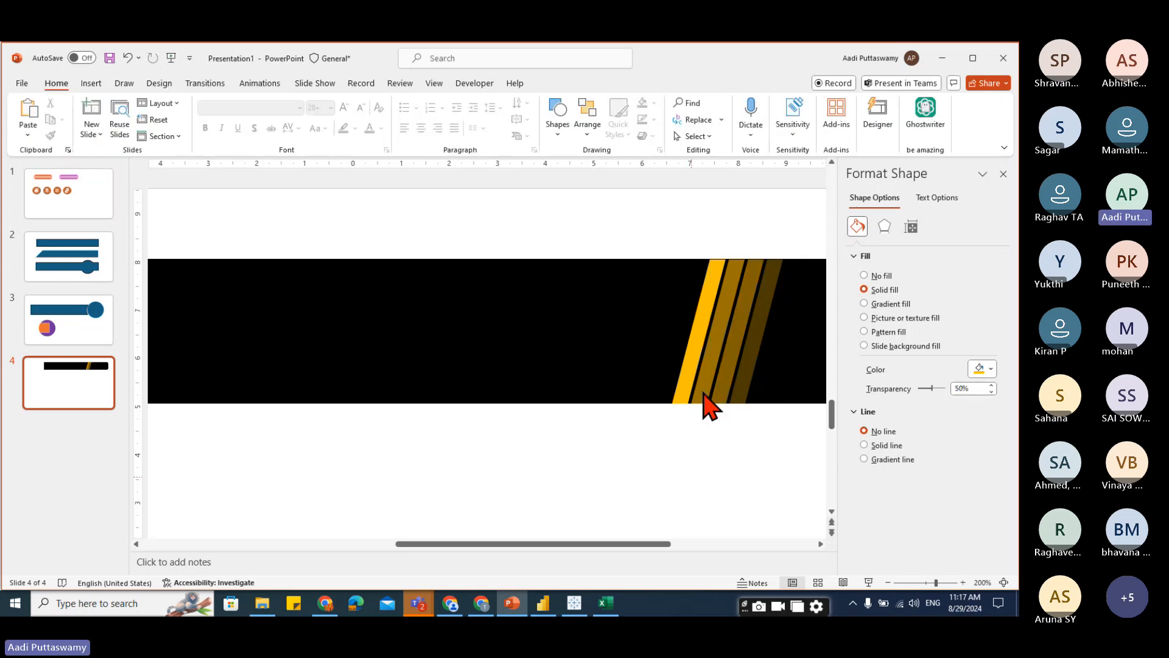
click(706, 399)
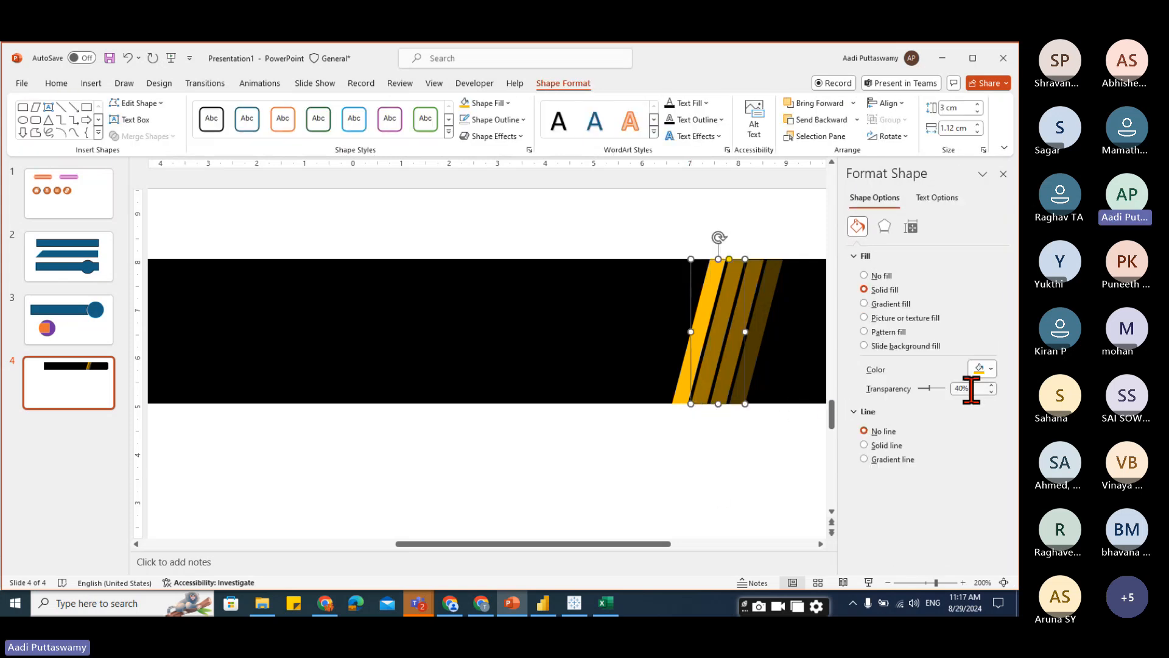
drag(971, 390, 905, 391)
text(30)
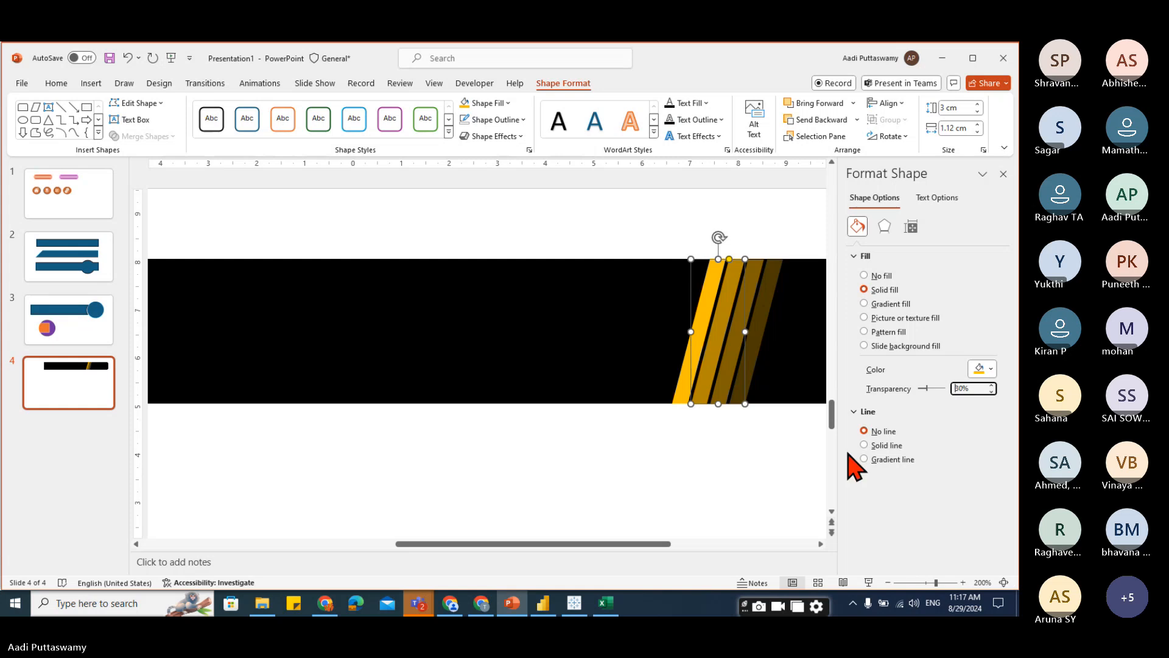
click(715, 459)
click(1003, 174)
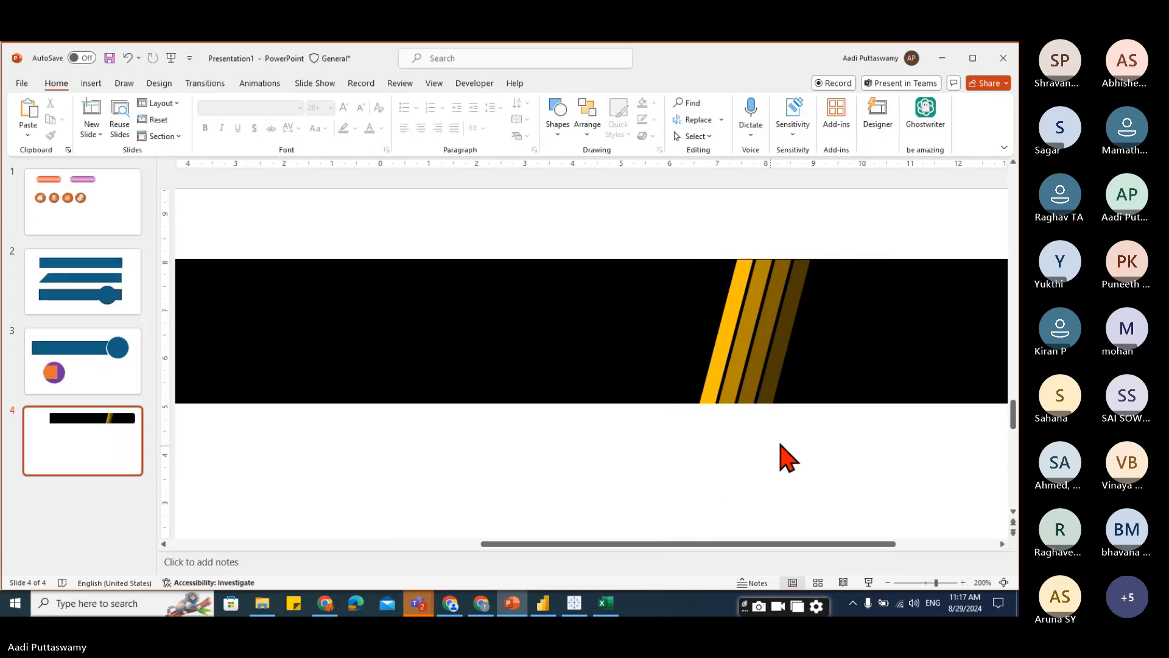
Group the four stripes and nudge the group slightly toward the banner's right end.
scroll(797, 441, down, 8)
scroll(797, 441, up, 3)
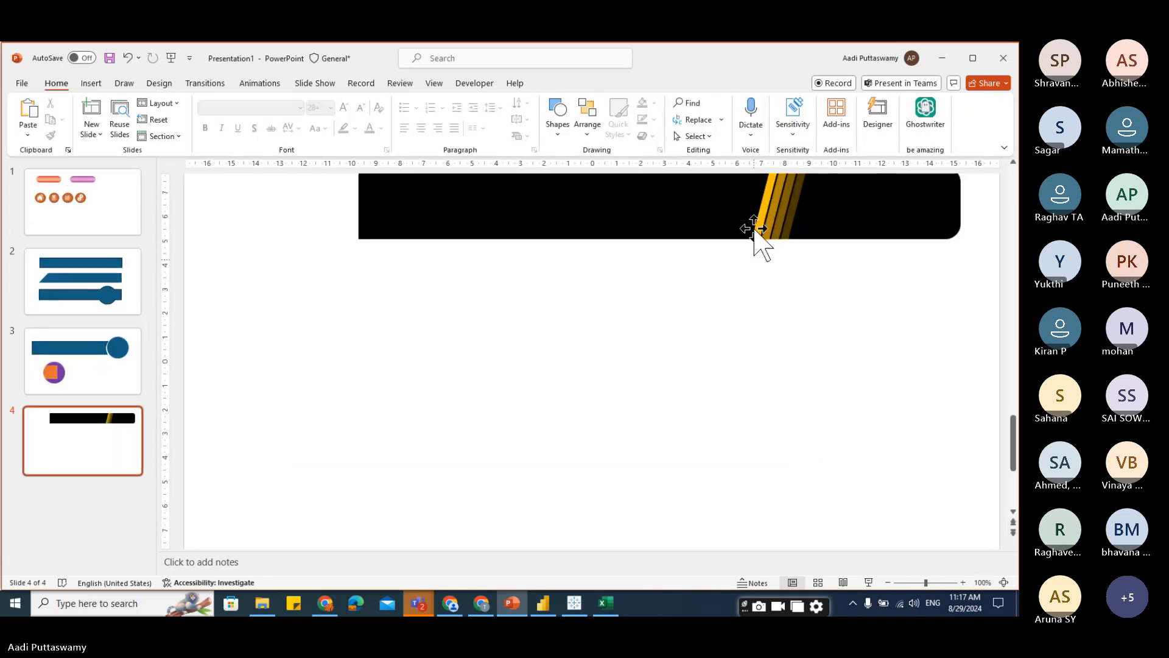
scroll(792, 396, down, 2)
drag(690, 184, 794, 367)
key(ctrl+g)
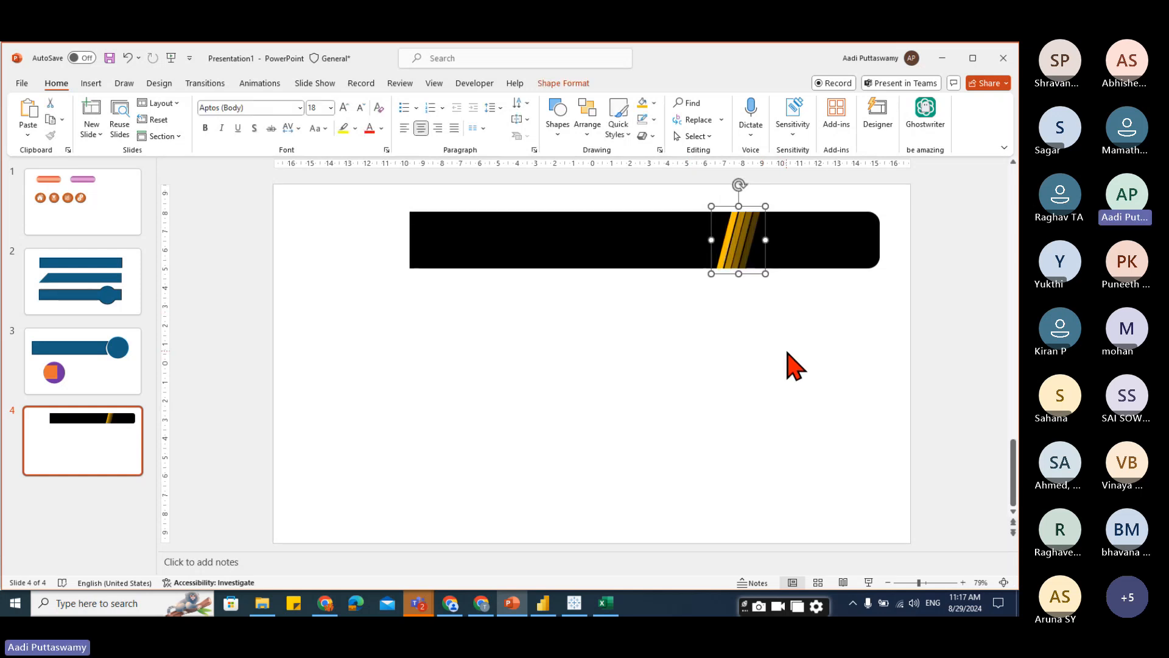
key(Right)
key(Right)
key(Right)
key(Right)
key(Right)
key(Right)
key(Right)
key(Right)
key(Right)
key(Right)
key(Right)
key(Right)
key(Right)
key(Right)
key(Right)
key(Right)
key(Right)
key(Right)
key(Right)
key(Right)
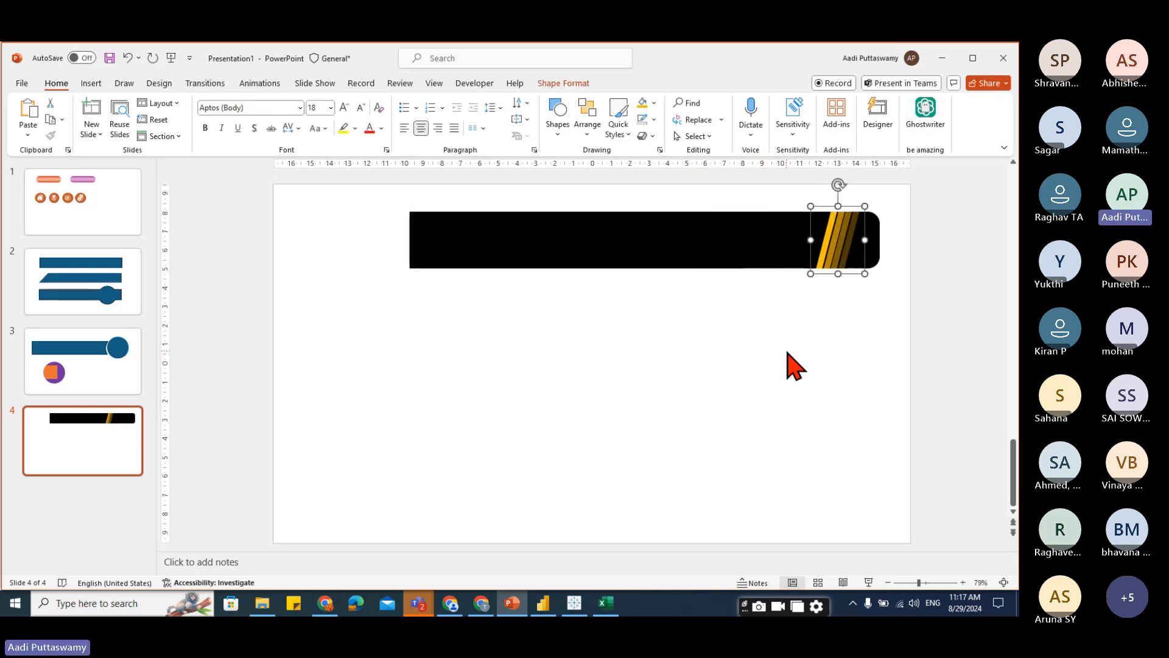
key(Left)
key(Left)
key(Left)
key(Left)
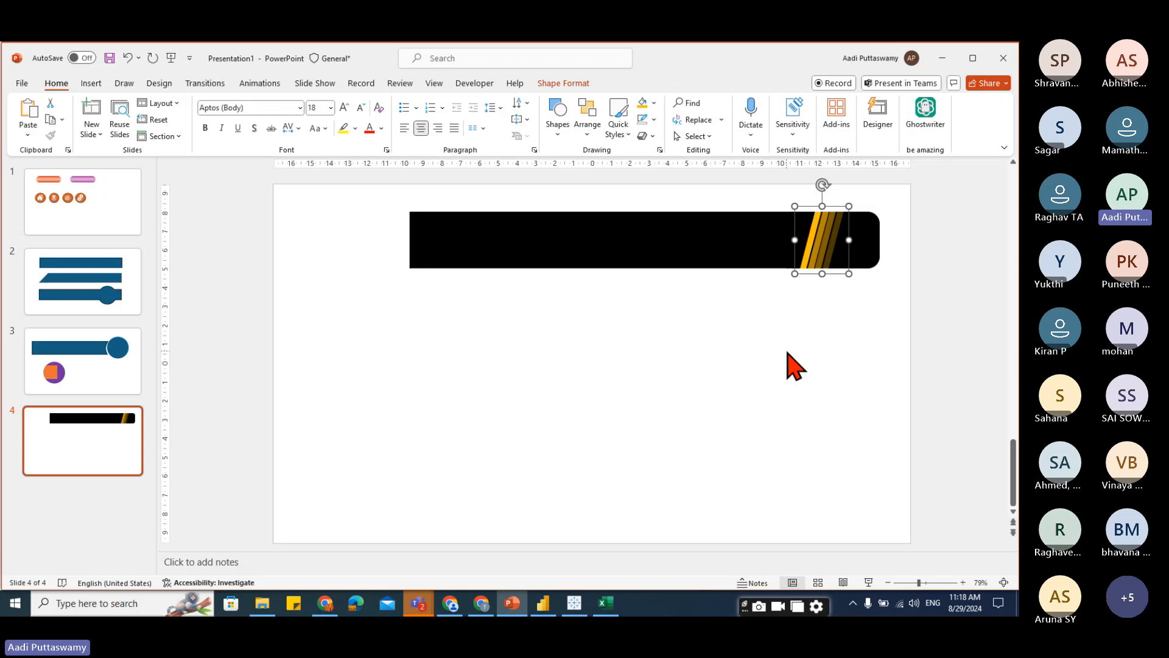
click(788, 353)
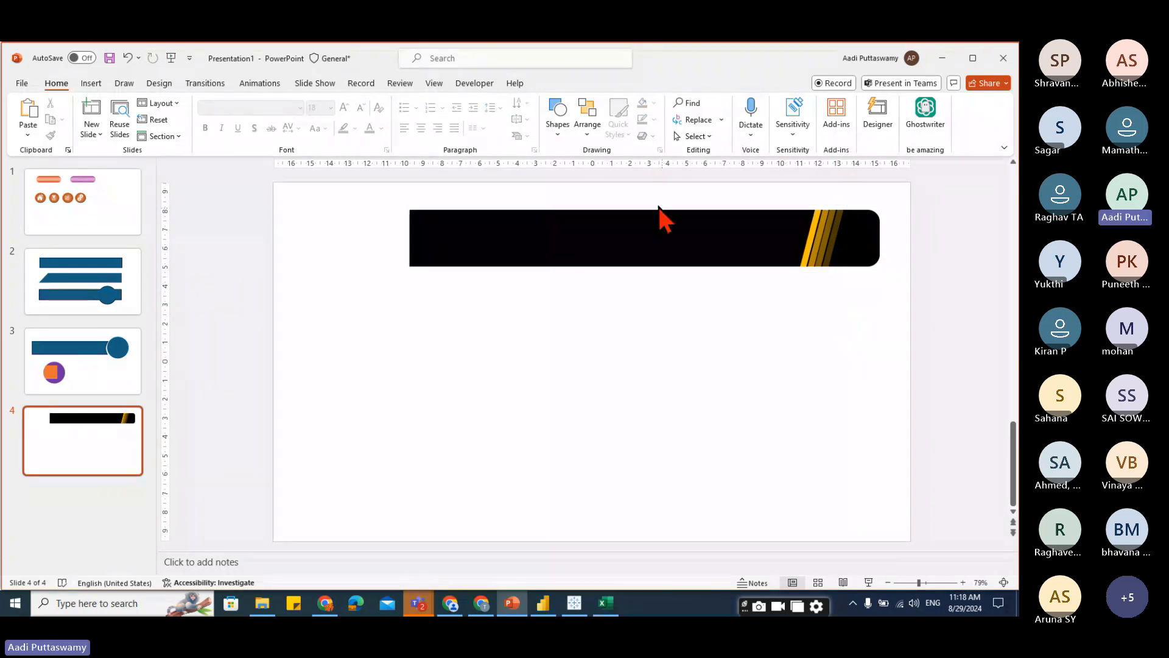
Duplicate the black banner below the original and flip the copy horizontally.
click(590, 260)
drag(587, 258, 560, 346)
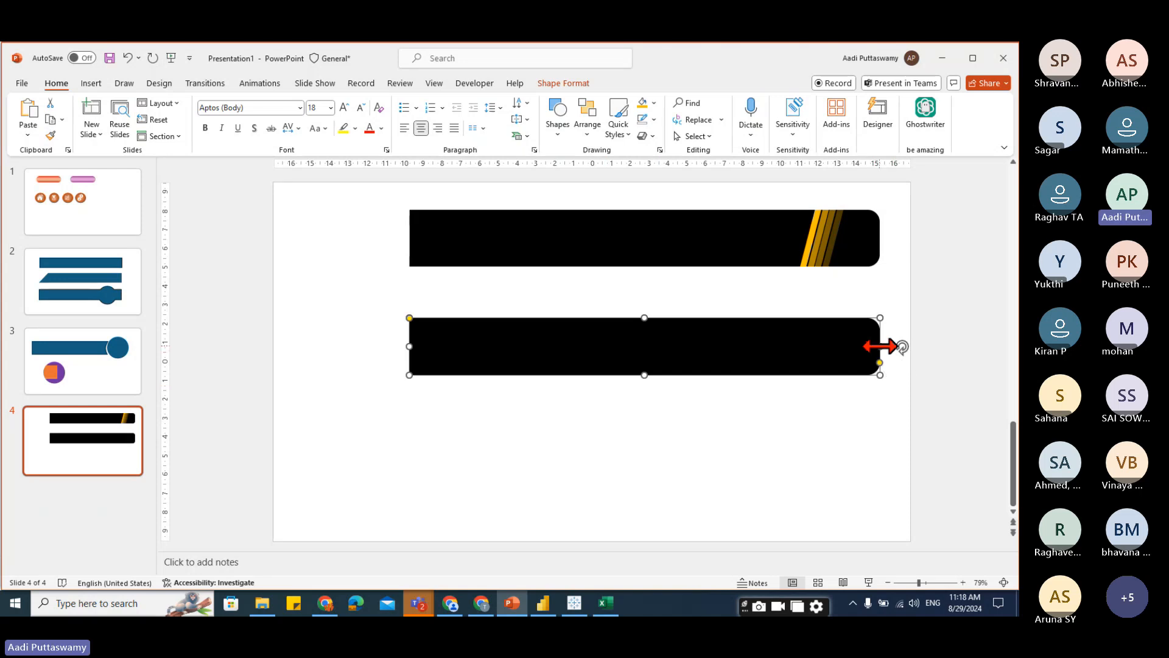
drag(880, 345, 281, 406)
key(ctrl+z)
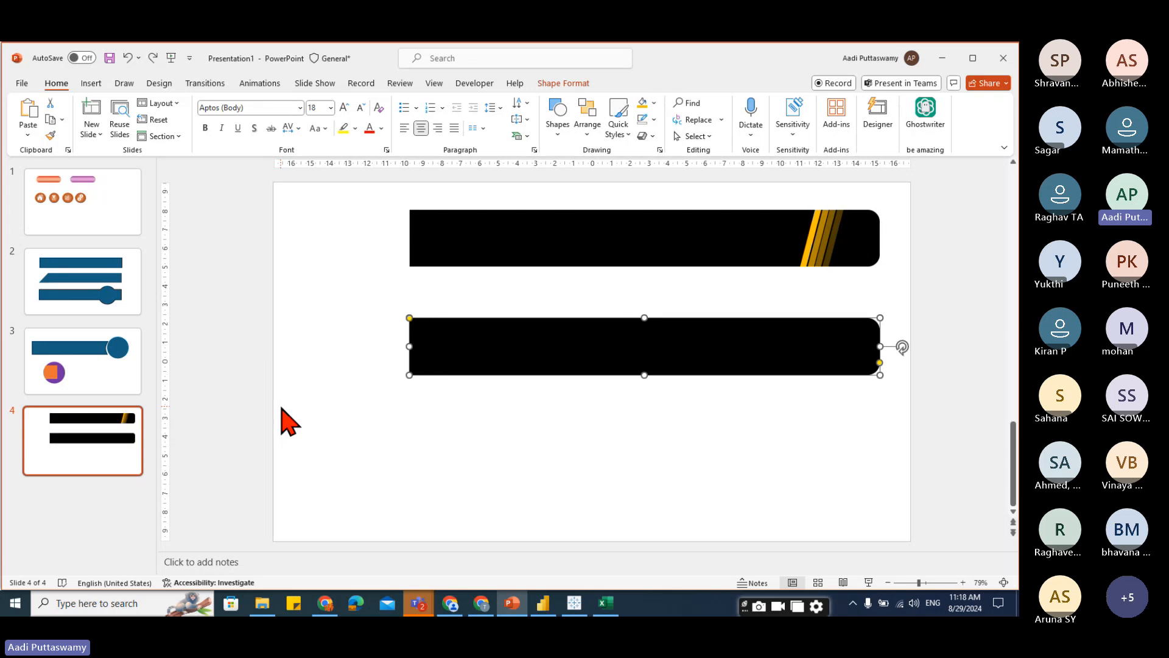
click(557, 85)
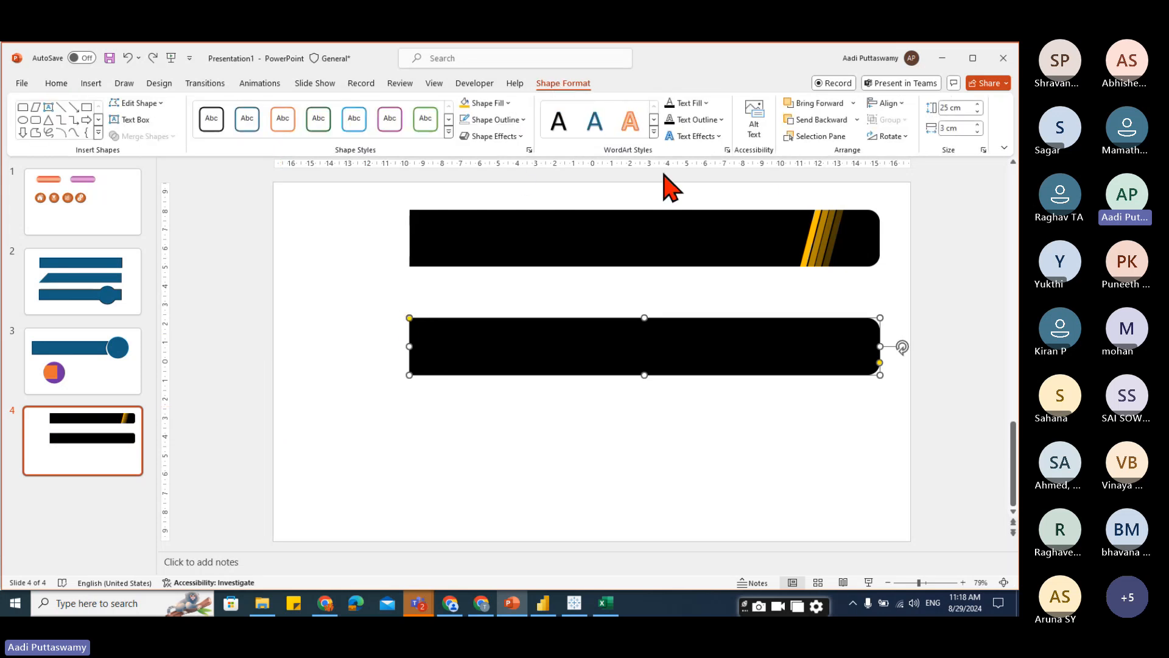
click(906, 137)
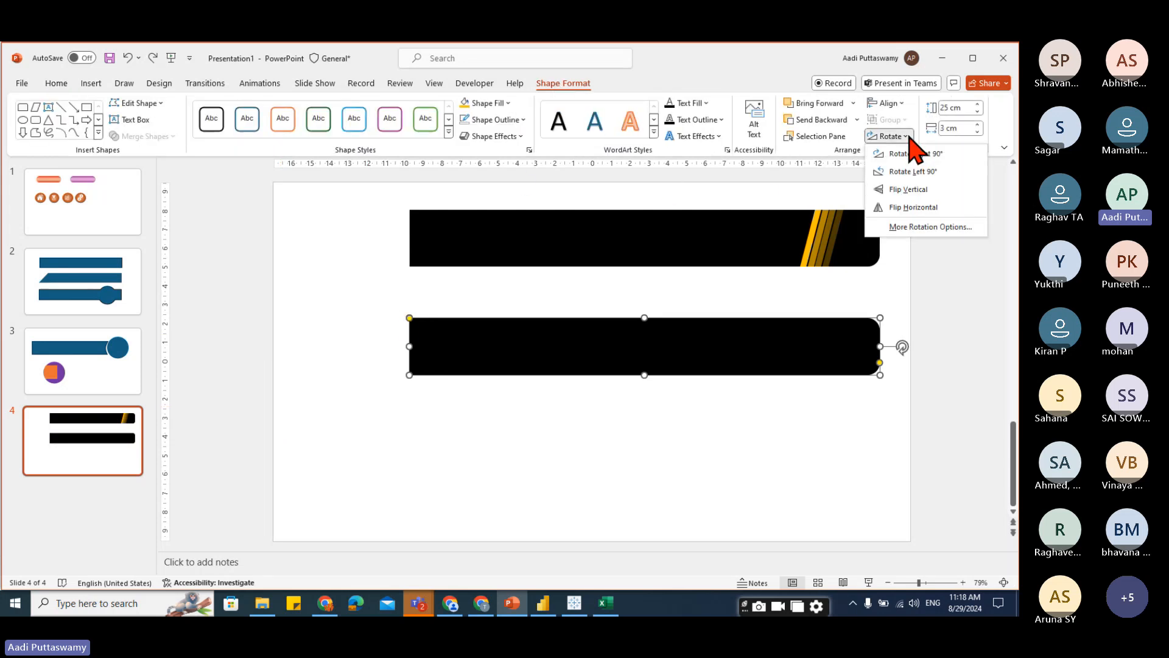
click(906, 208)
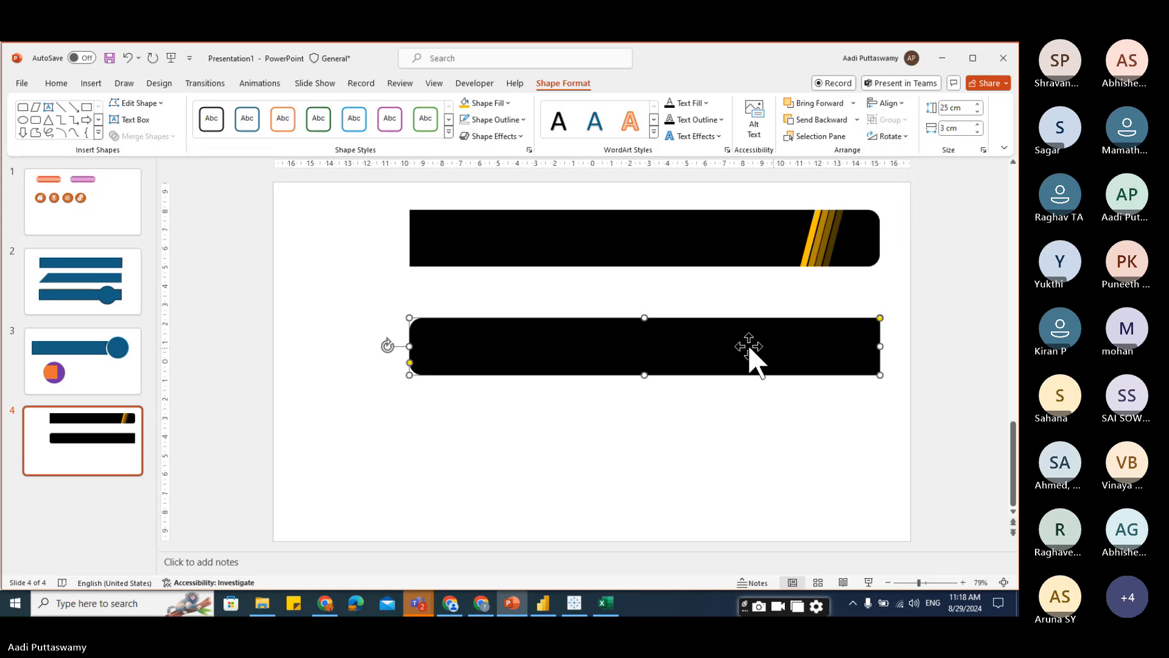
Shorten the flipped copy into a short cap and move it onto the banner's left end.
drag(883, 347, 495, 366)
drag(470, 352, 407, 240)
click(473, 331)
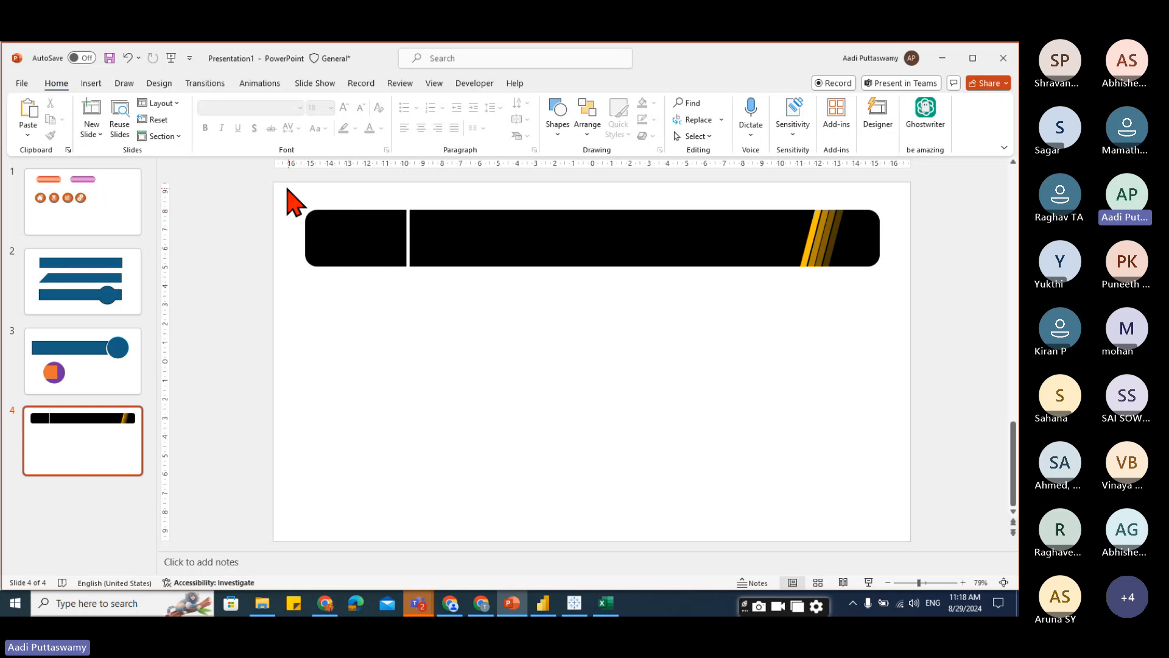
Select all banner pieces and save them as a PNG picture named banner 0.
drag(286, 187, 908, 362)
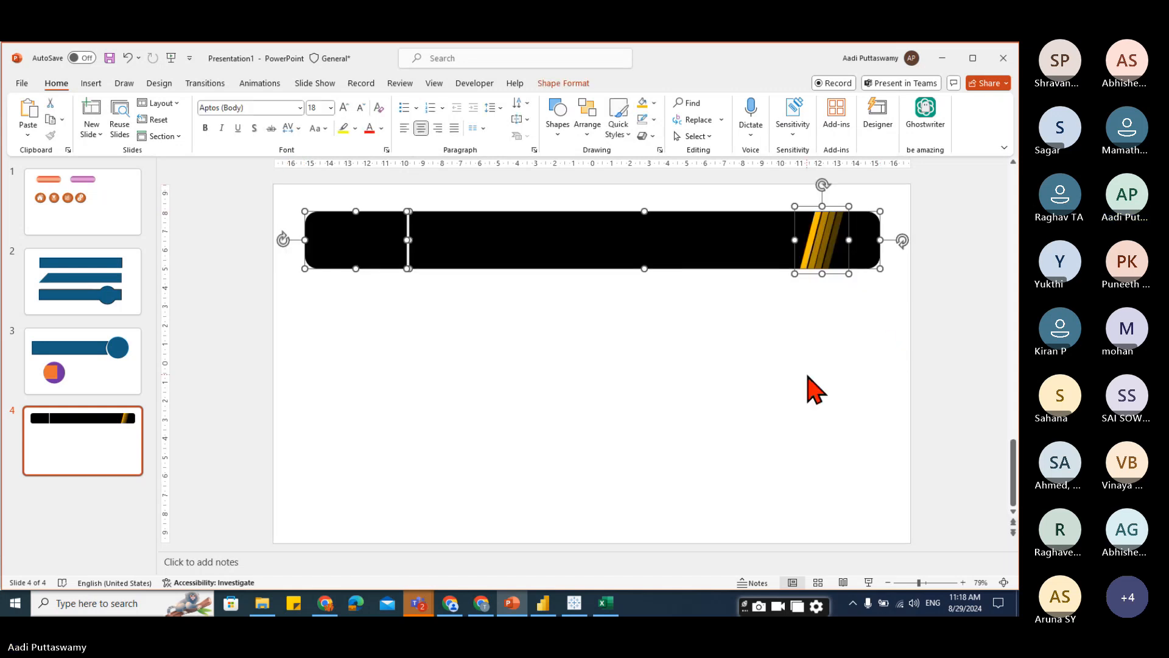
right_click(526, 225)
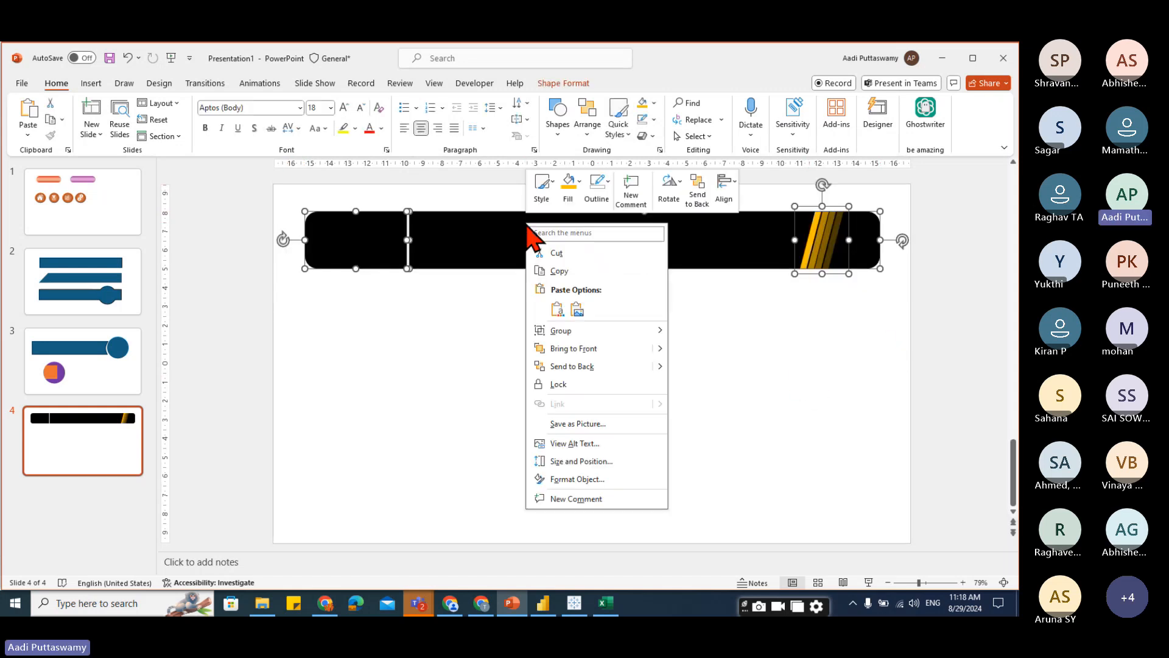
click(586, 423)
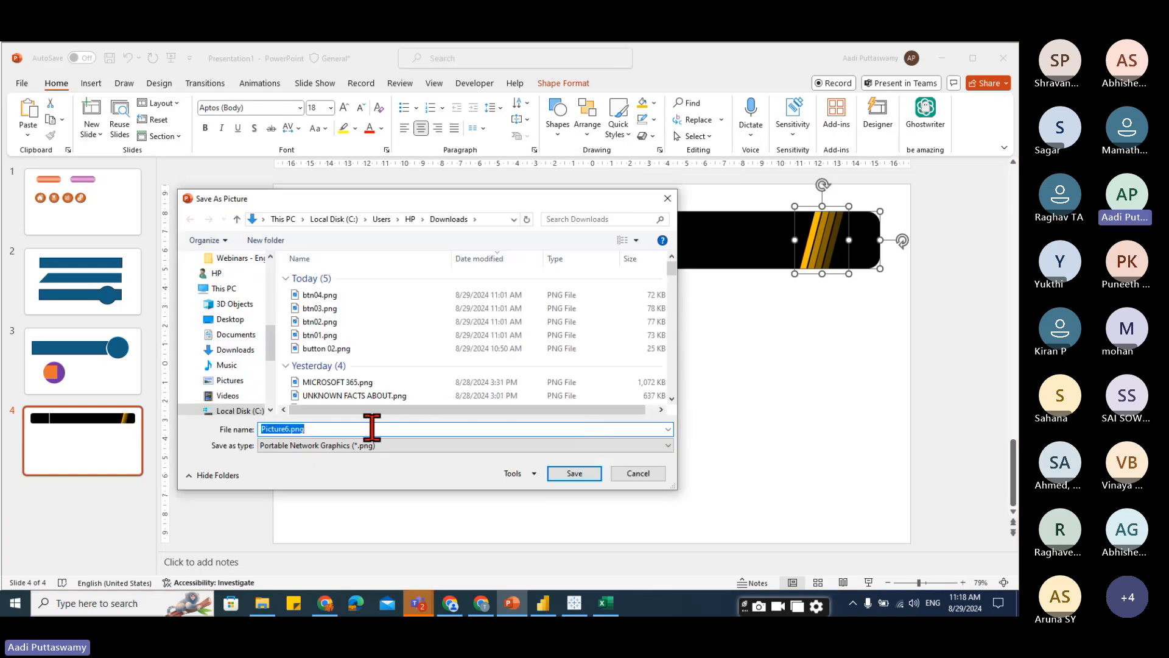
text(banner 01)
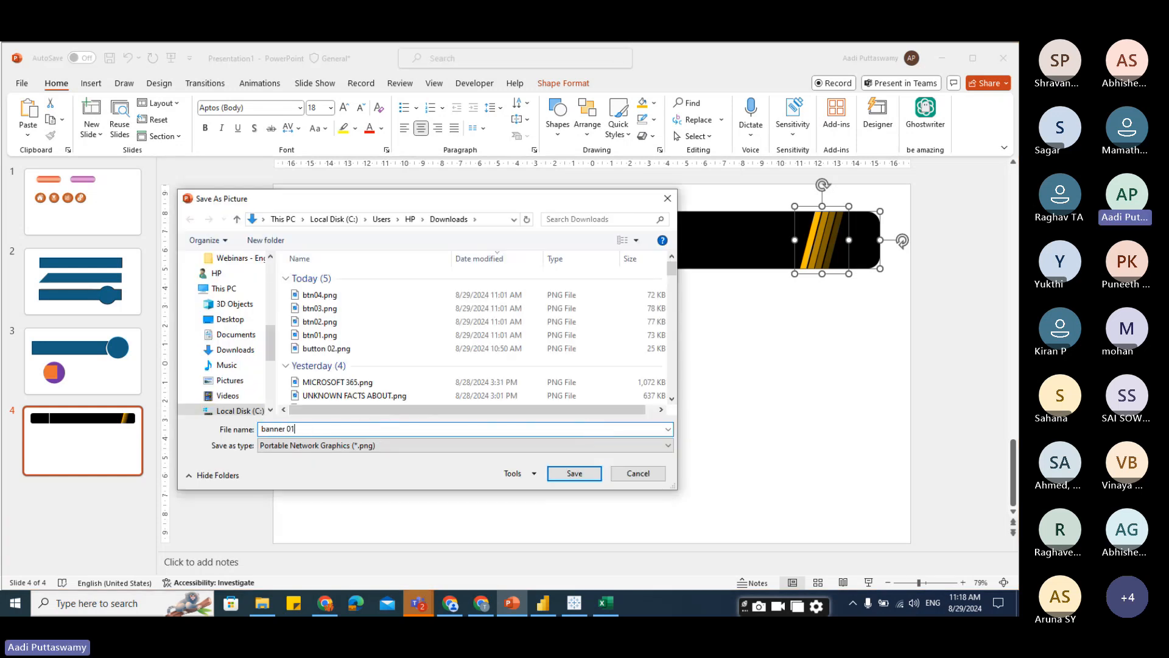
key(Return)
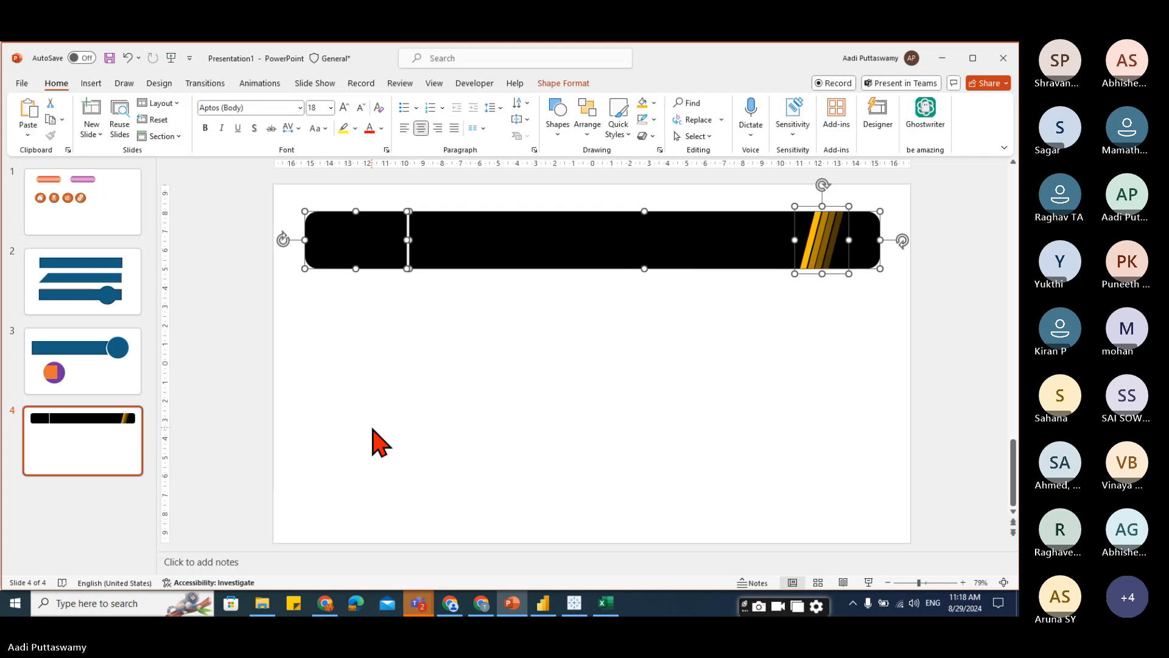
click(373, 428)
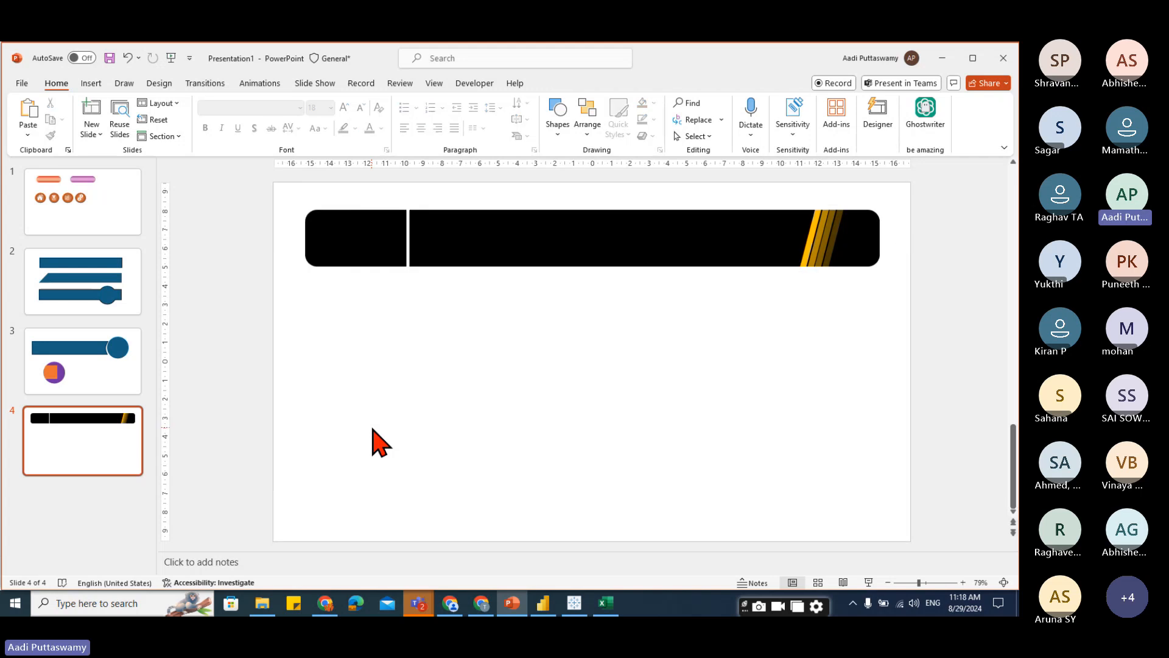
Switch to Power BI Desktop and insert the banner 01.png picture from Downloads onto page 2.
click(543, 603)
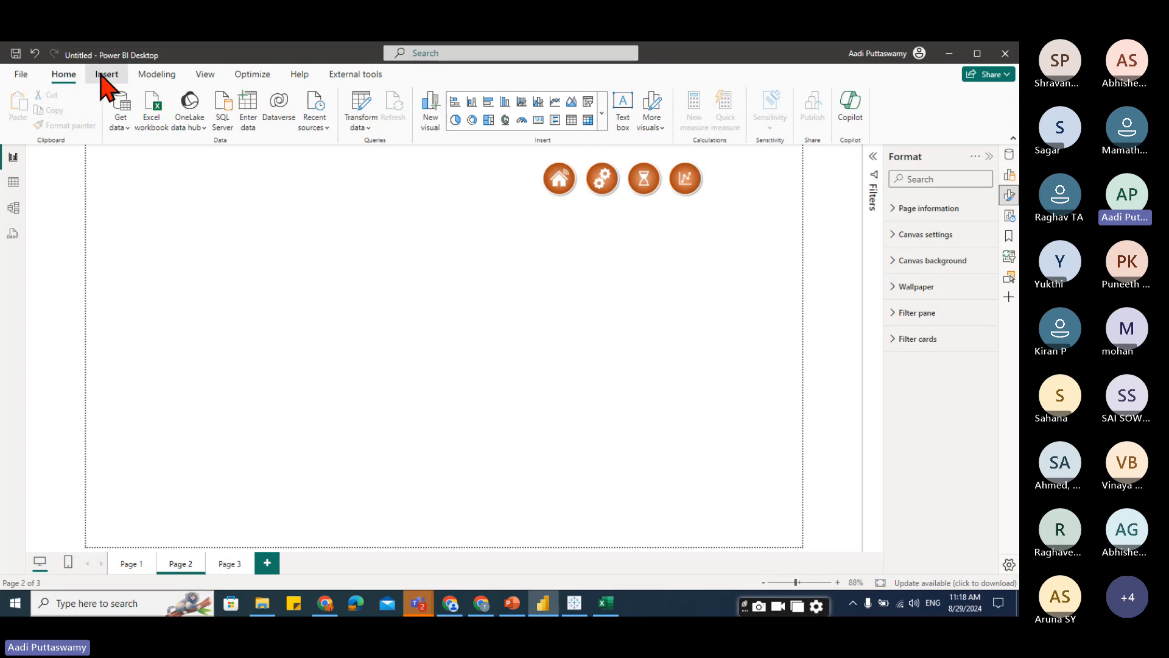
click(105, 74)
click(647, 110)
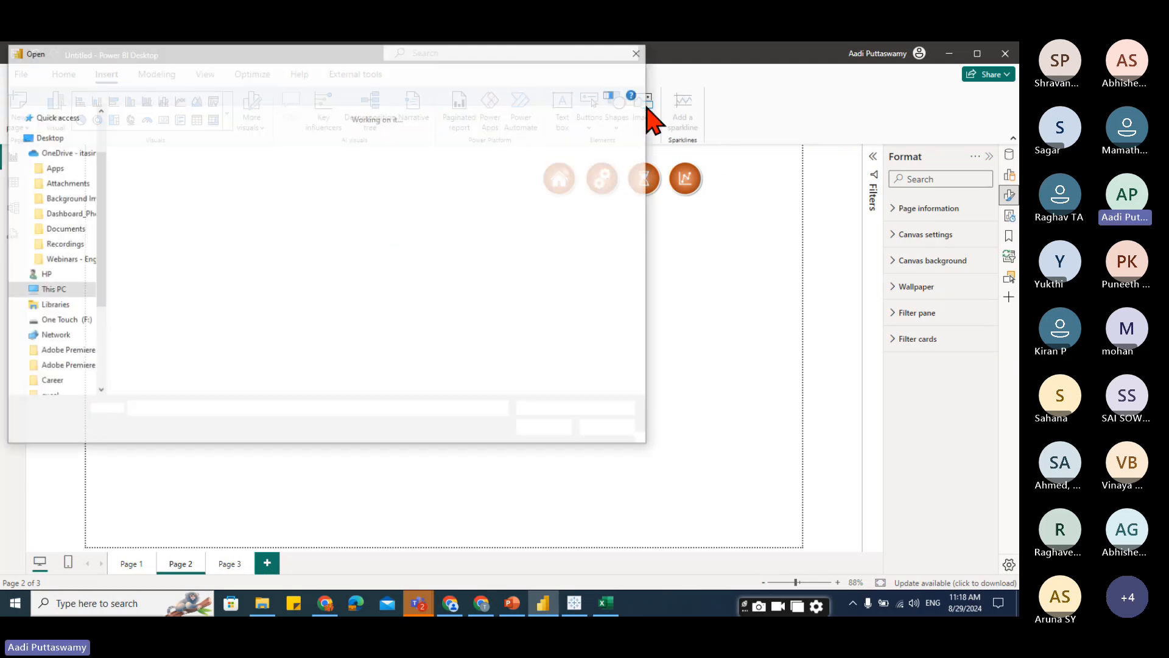
click(153, 186)
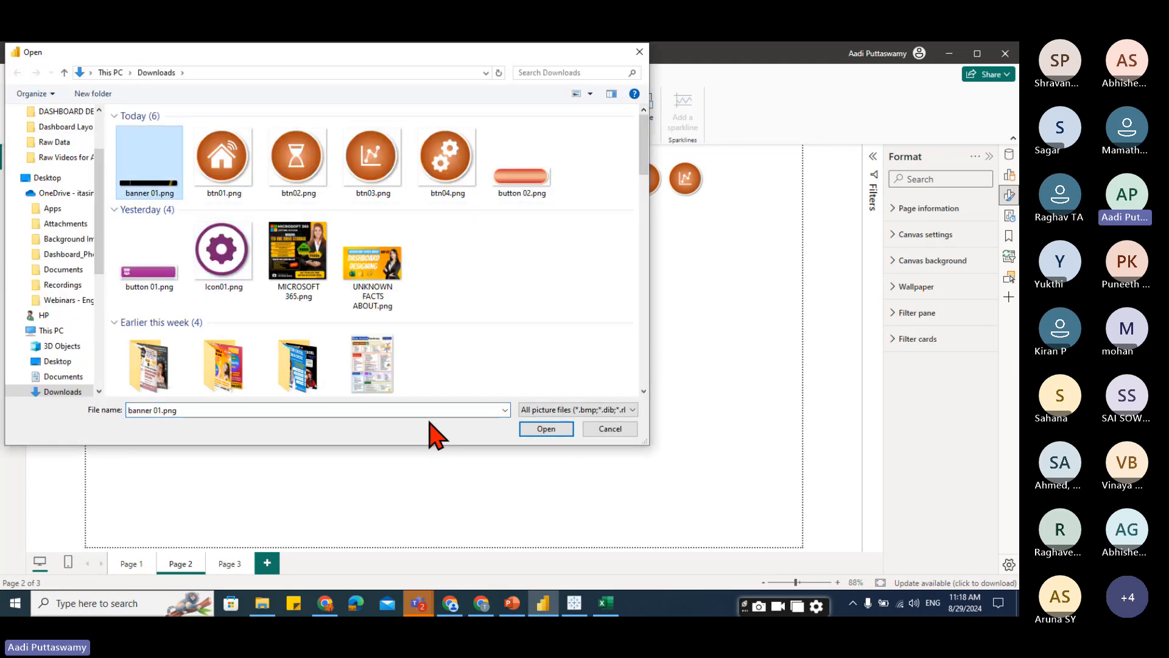
click(539, 428)
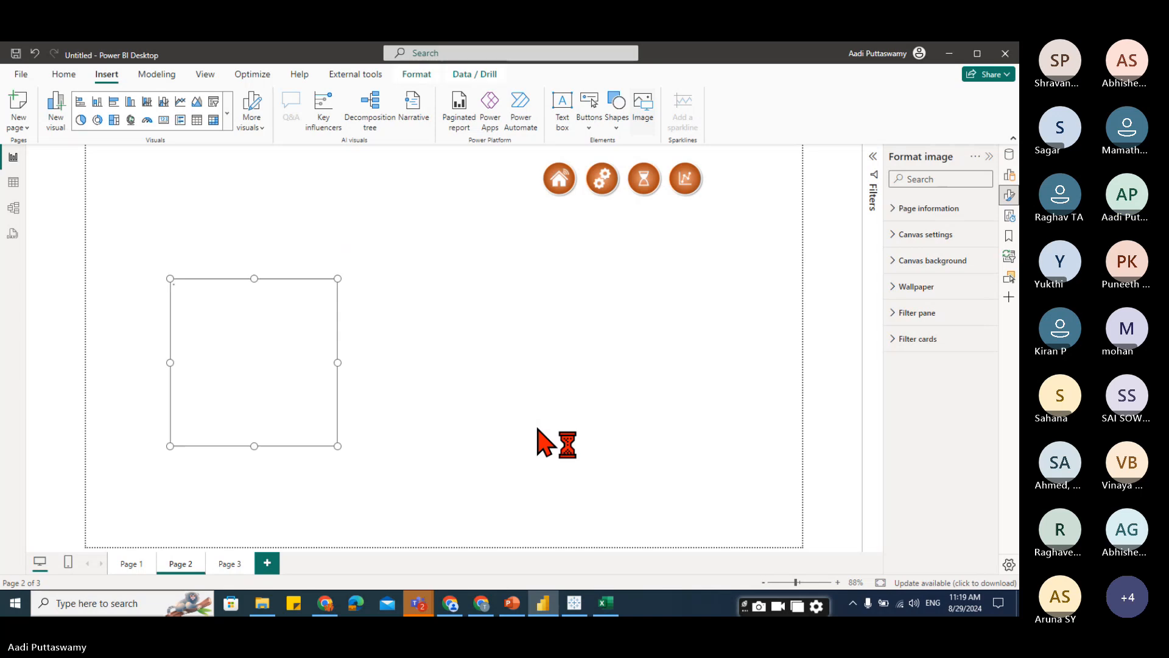
Resize the banner image so it stretches across the top of the page as a thin strip.
drag(254, 446, 153, 152)
drag(257, 161, 539, 207)
drag(310, 177, 463, 323)
drag(535, 323, 759, 414)
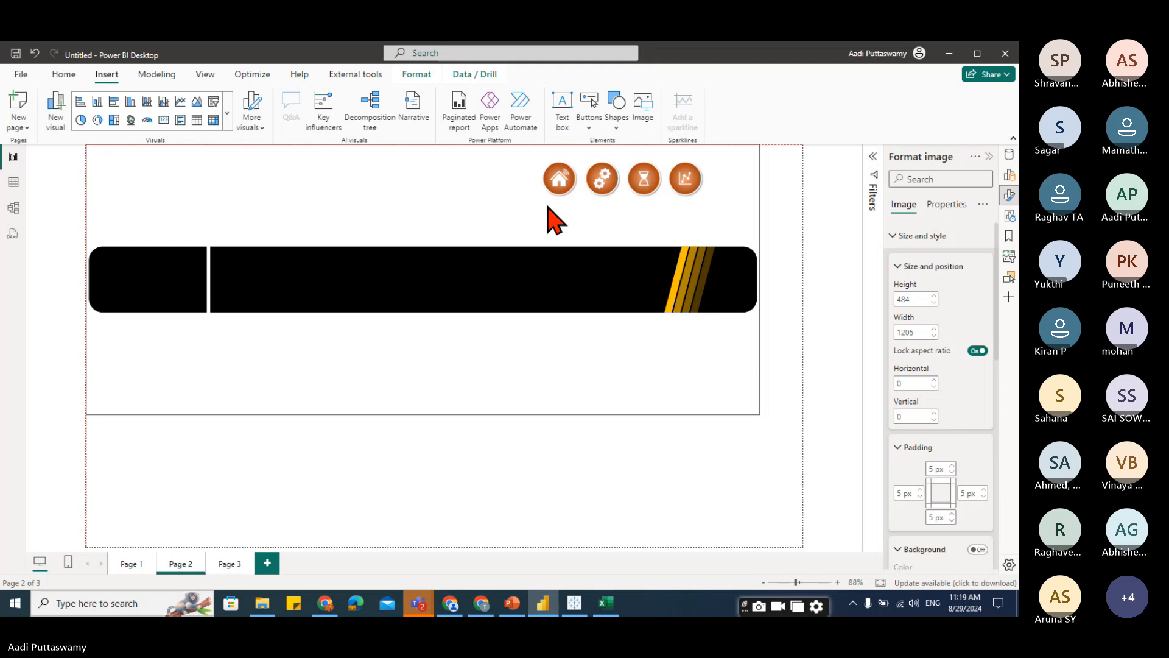
drag(420, 412, 423, 218)
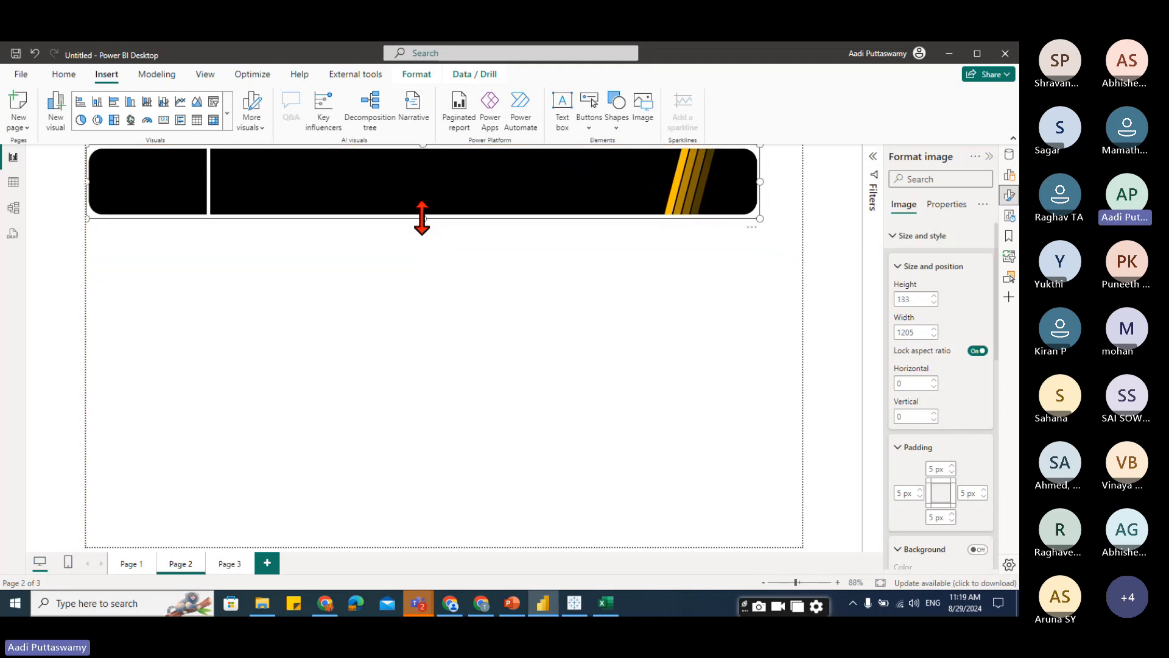
Open the Selection pane and reorder the layers so the banner sits behind the four icon buttons.
right_click(567, 195)
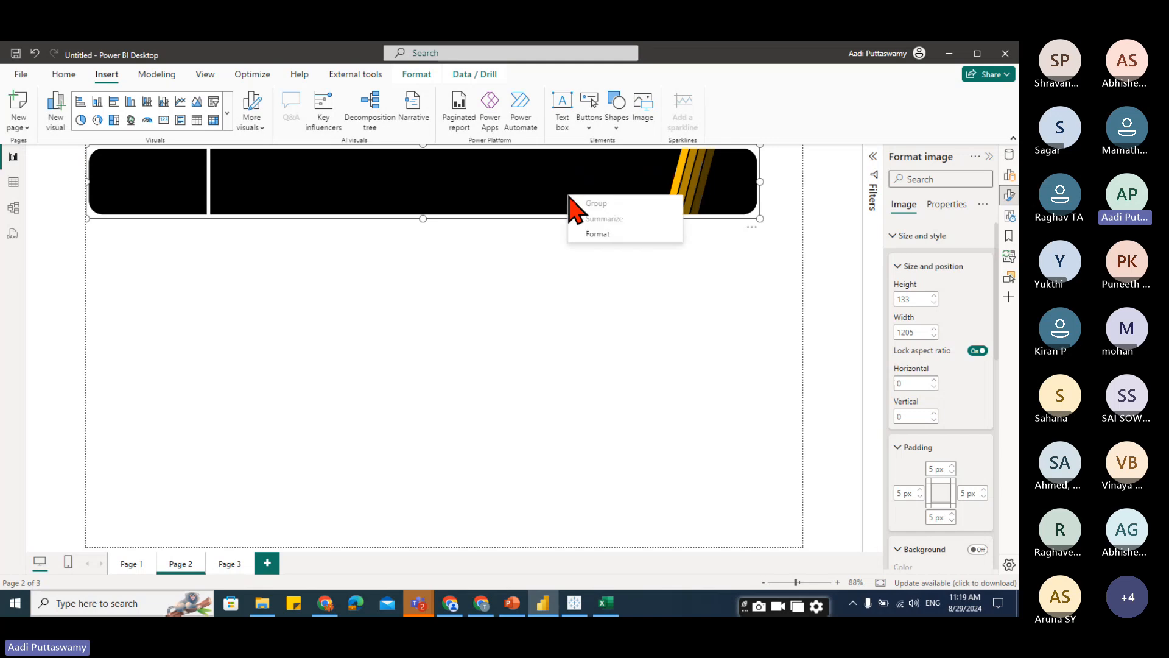
click(560, 185)
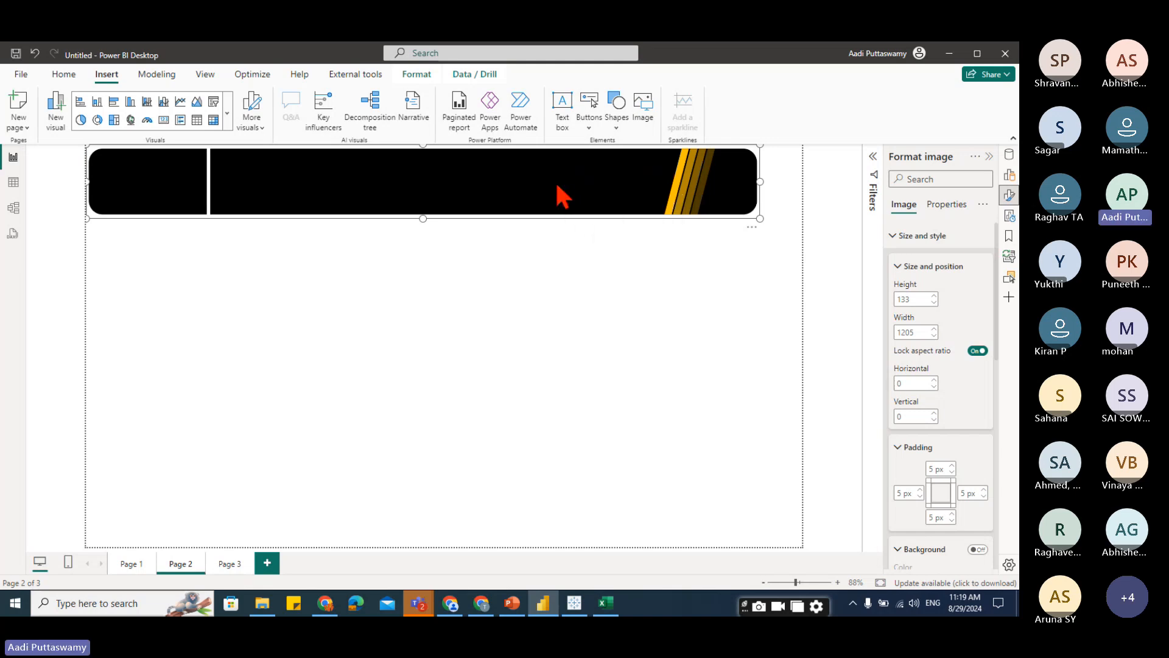
click(207, 75)
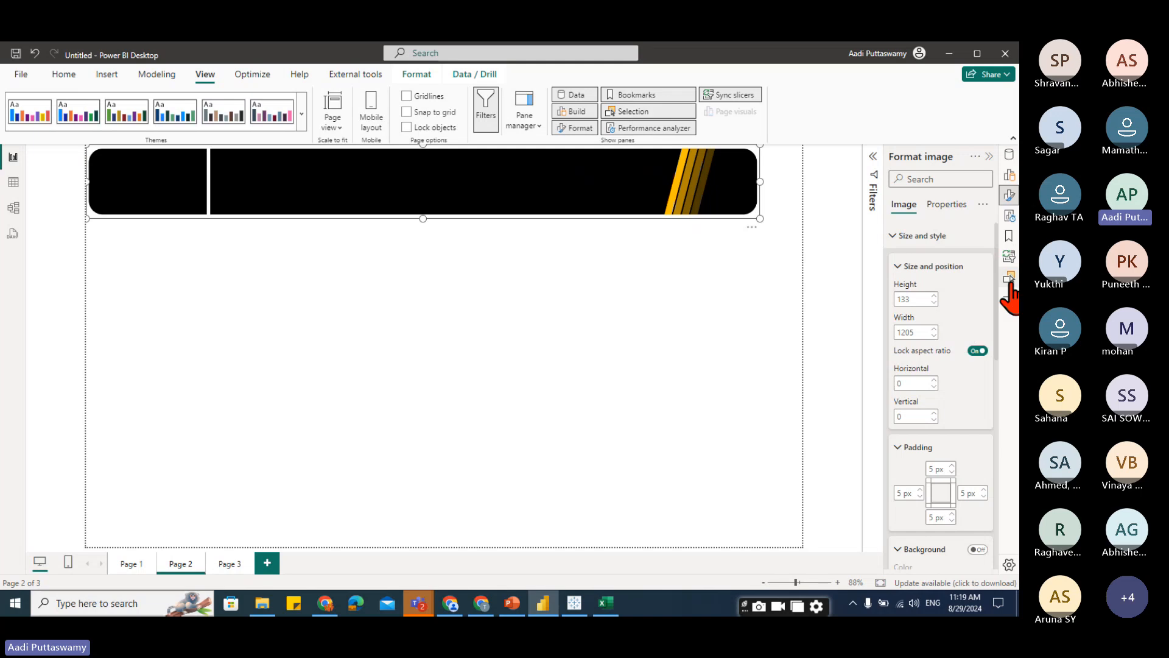
click(1009, 279)
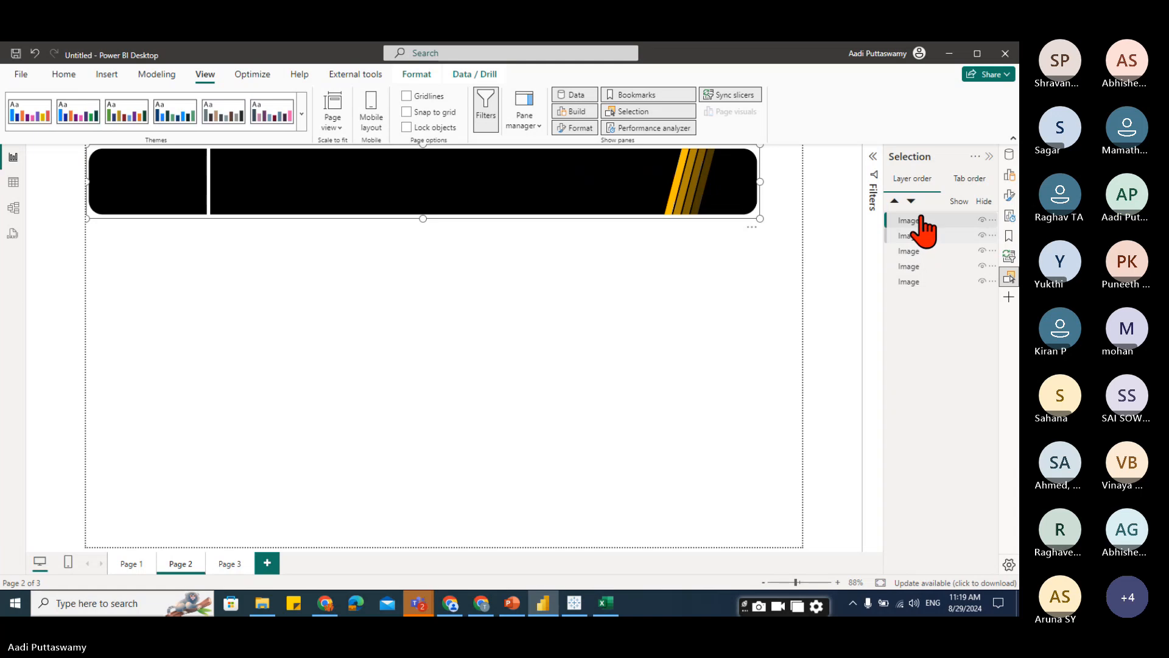
drag(615, 201, 616, 271)
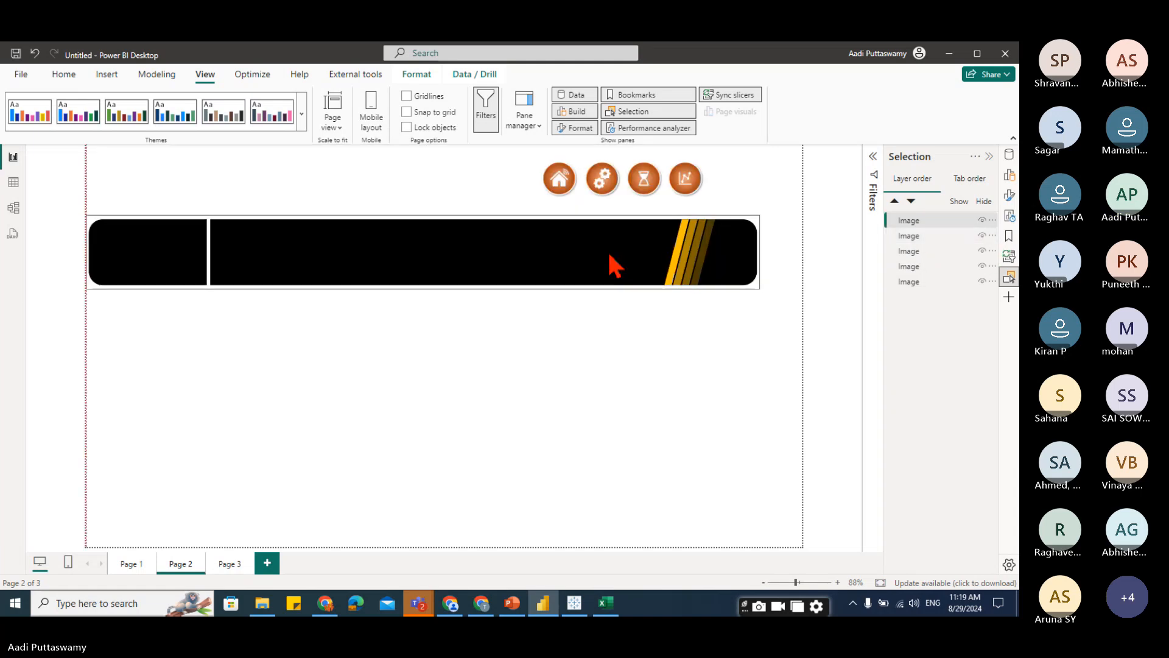
click(565, 183)
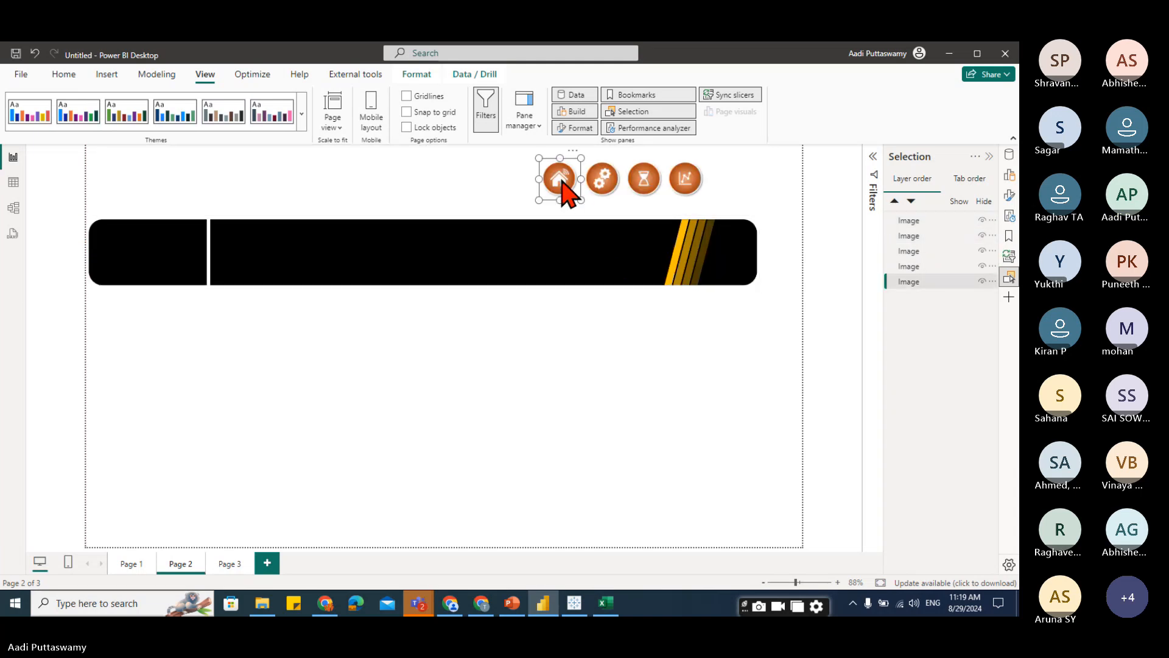
drag(916, 285, 923, 221)
click(633, 264)
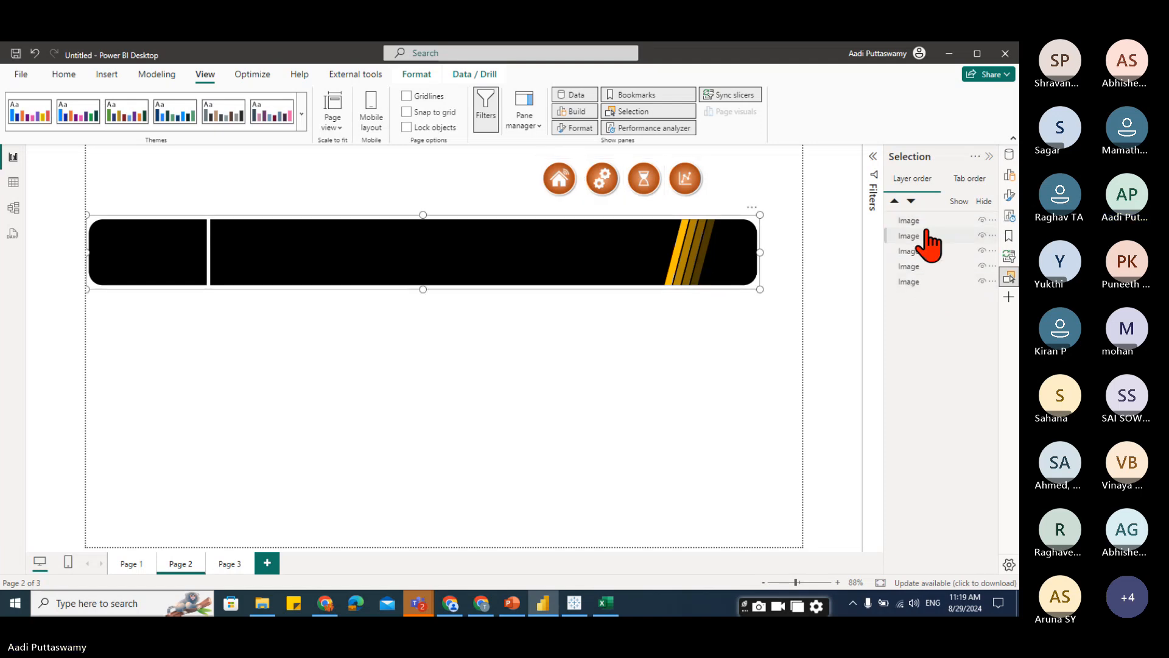
drag(919, 243, 913, 298)
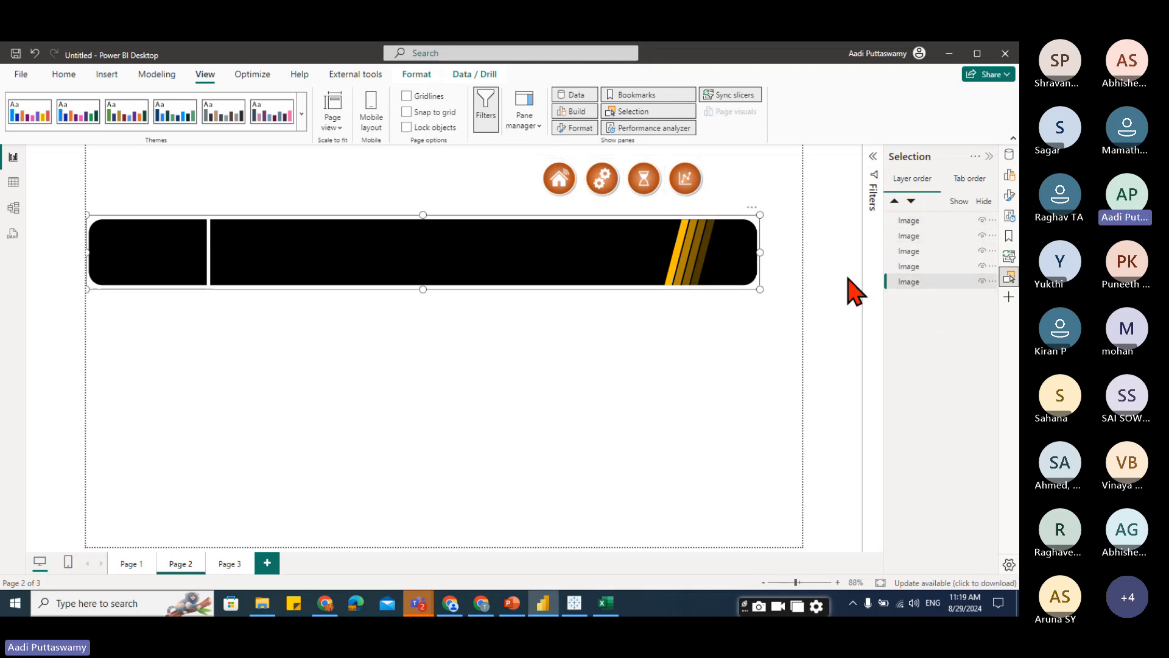
drag(532, 239, 506, 202)
click(647, 287)
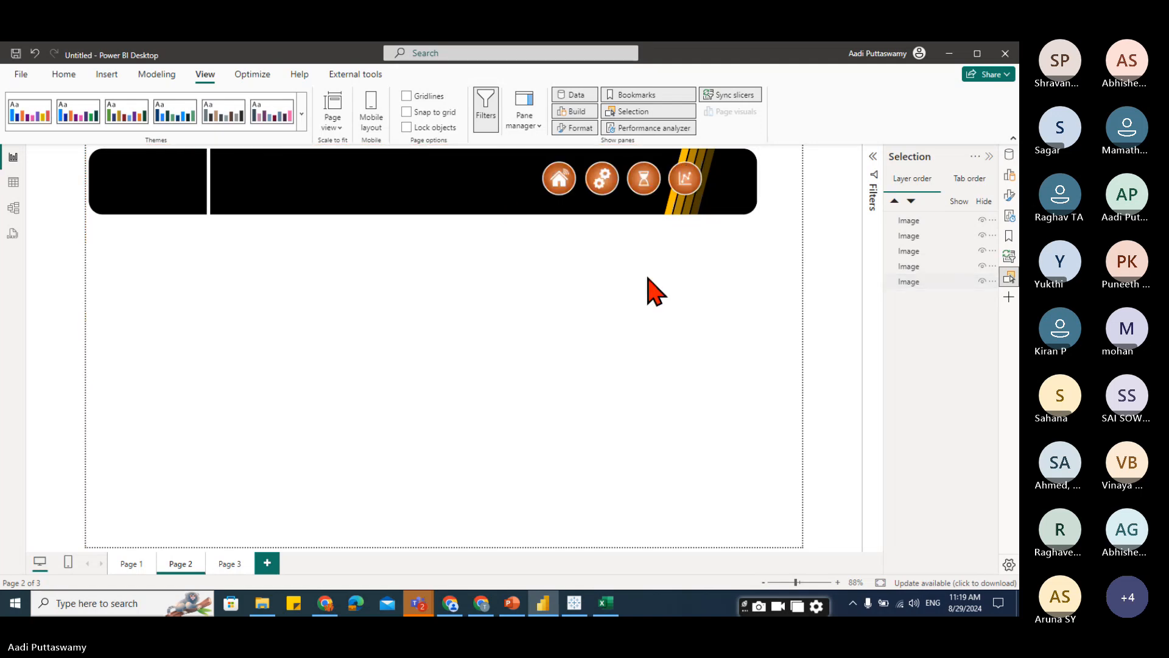
Select the four icon buttons and move them just below the banner's right end.
click(561, 181)
ctrl+click(606, 189)
ctrl+click(649, 181)
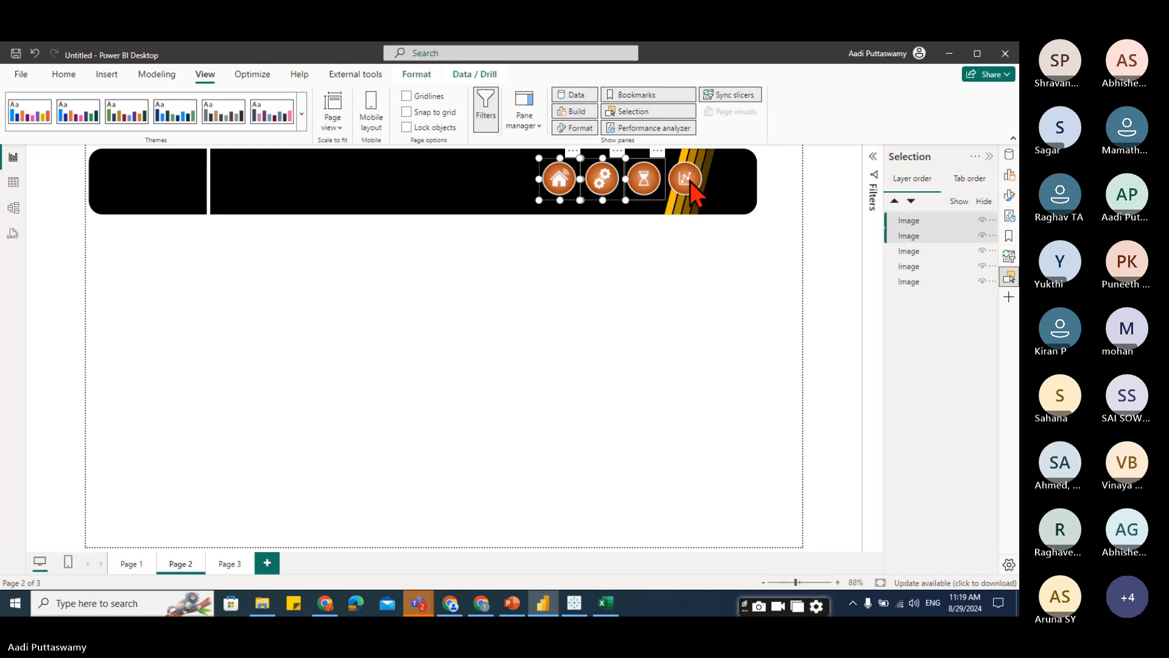
ctrl+click(690, 181)
drag(637, 181, 692, 237)
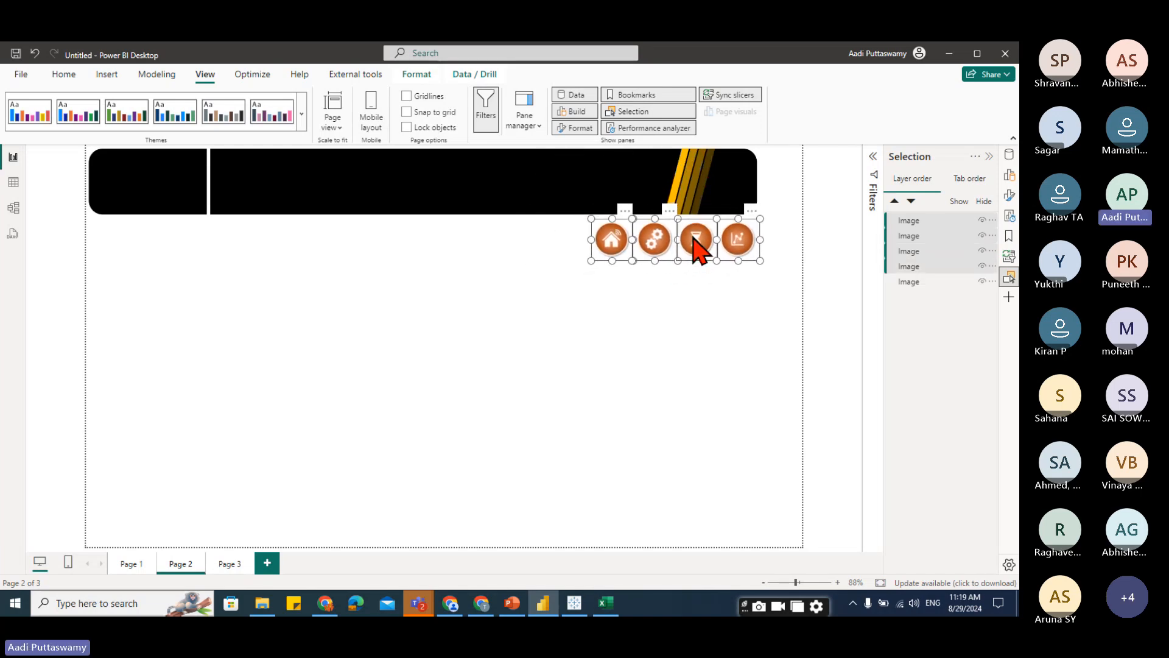
click(713, 353)
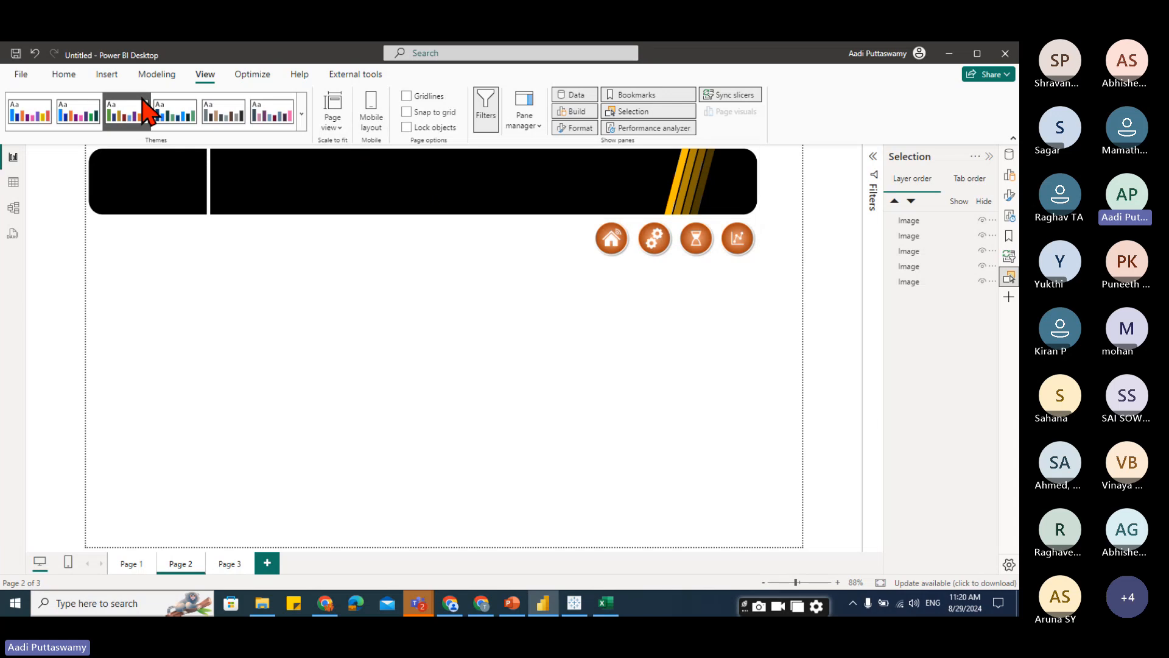
Insert the logo picture from the Day 06 Dashboard Logo folder on the One Touch drive.
click(107, 74)
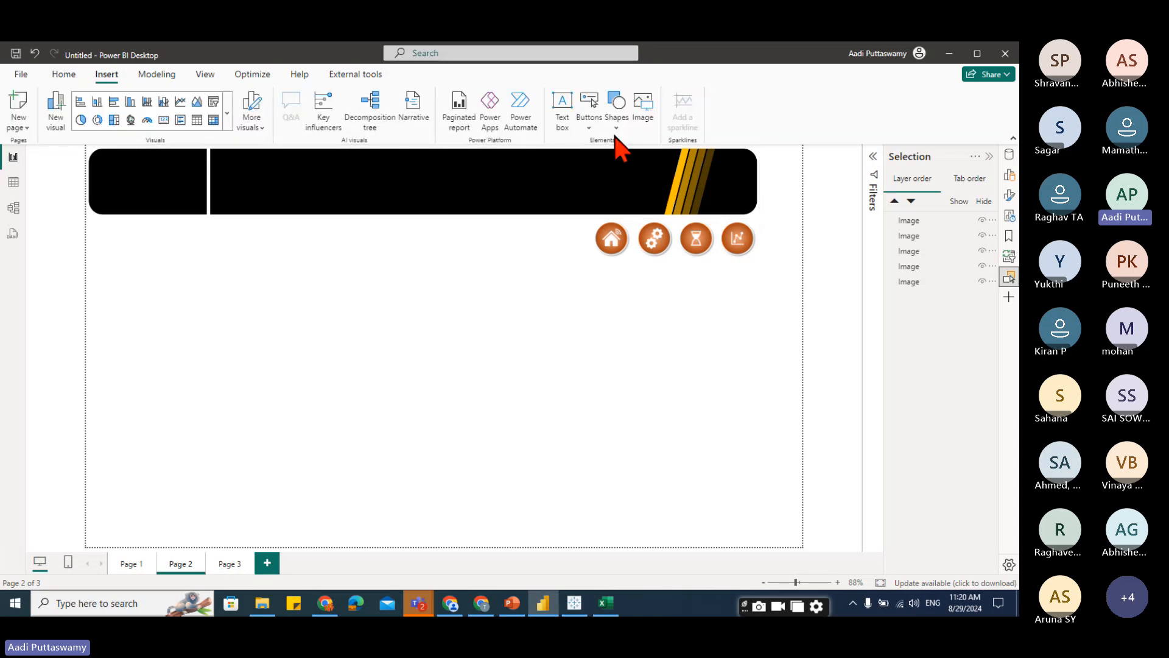
click(643, 110)
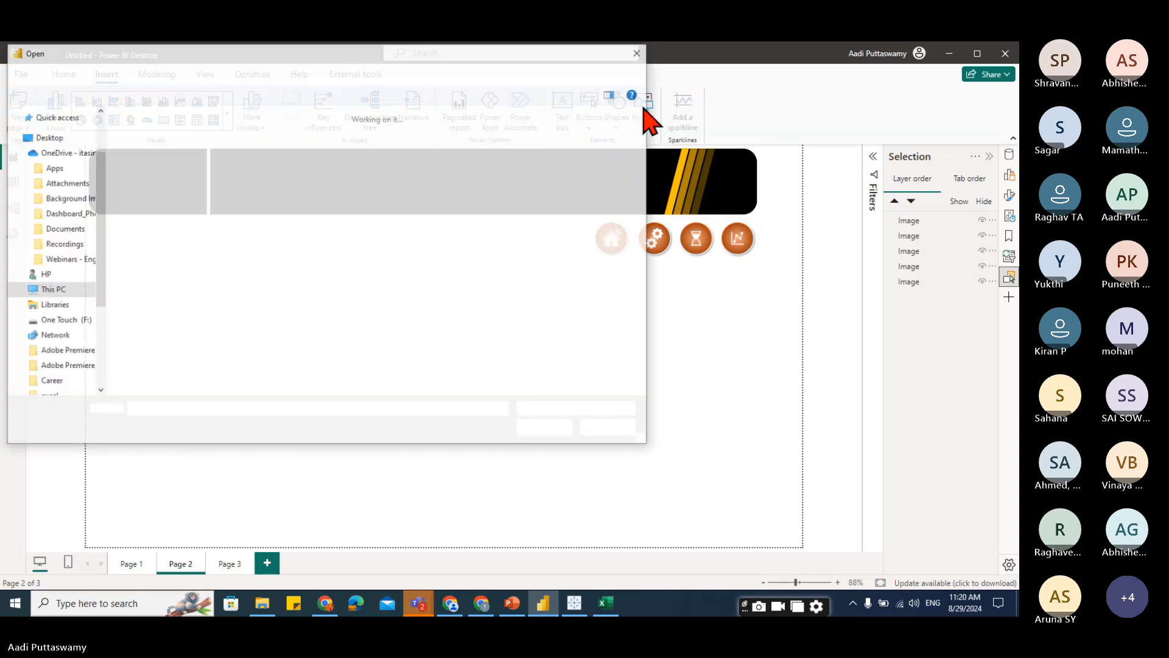
scroll(119, 338, down, 6)
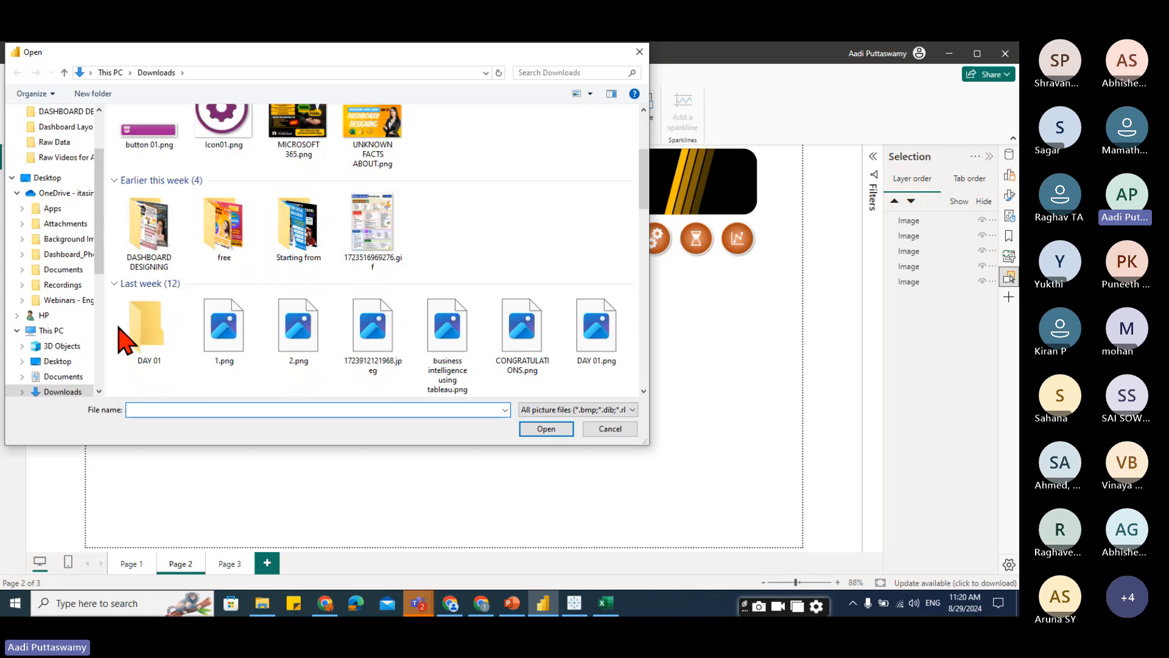
scroll(92, 305, down, 6)
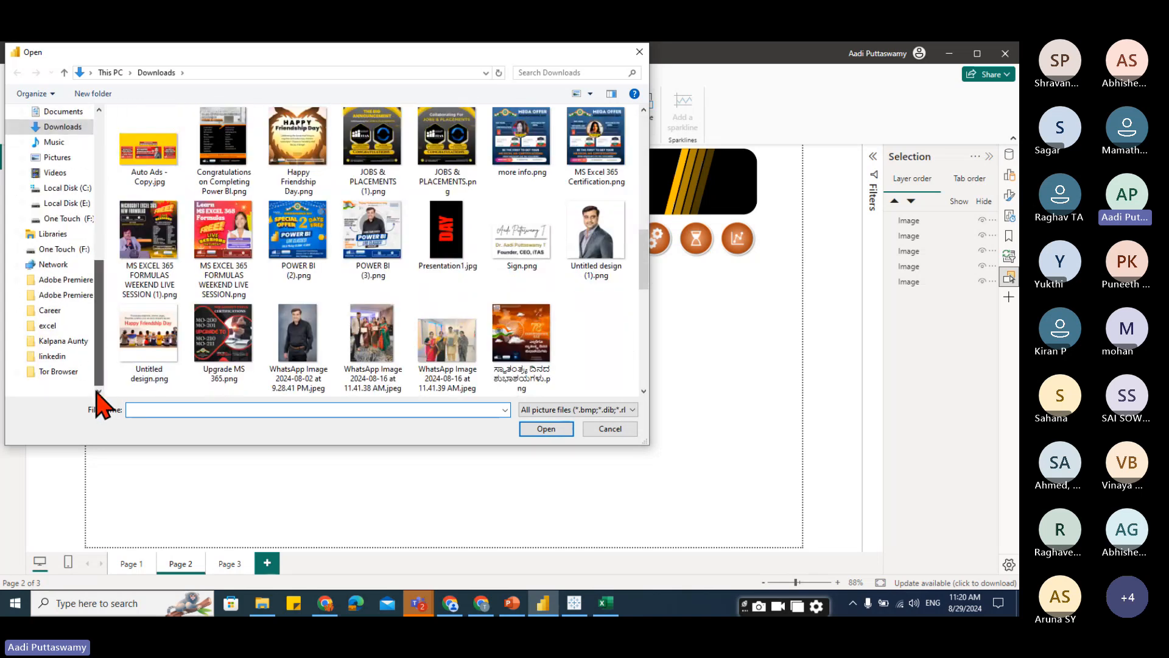
click(67, 219)
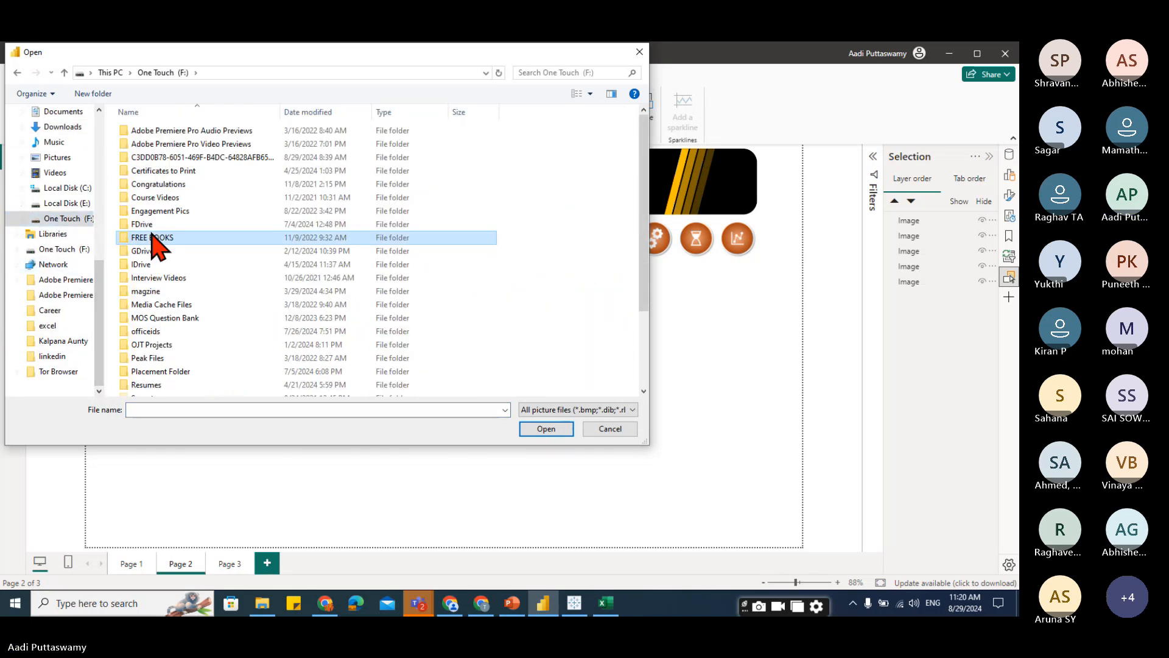
click(157, 239)
scroll(167, 274, down, 3)
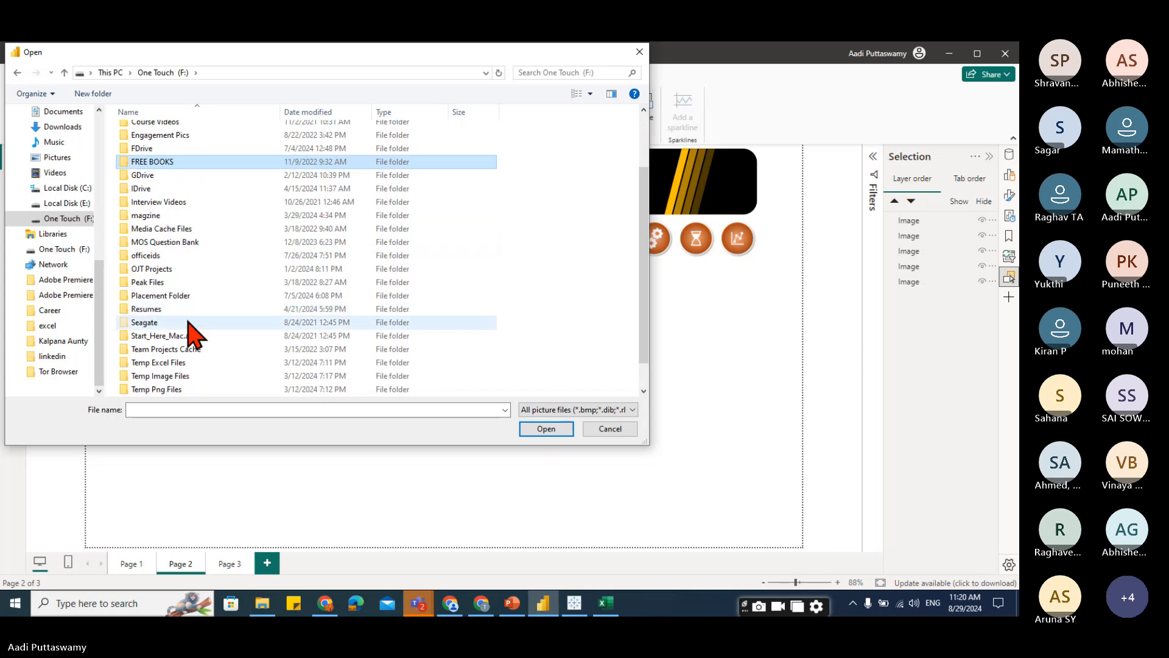
scroll(190, 328, up, 3)
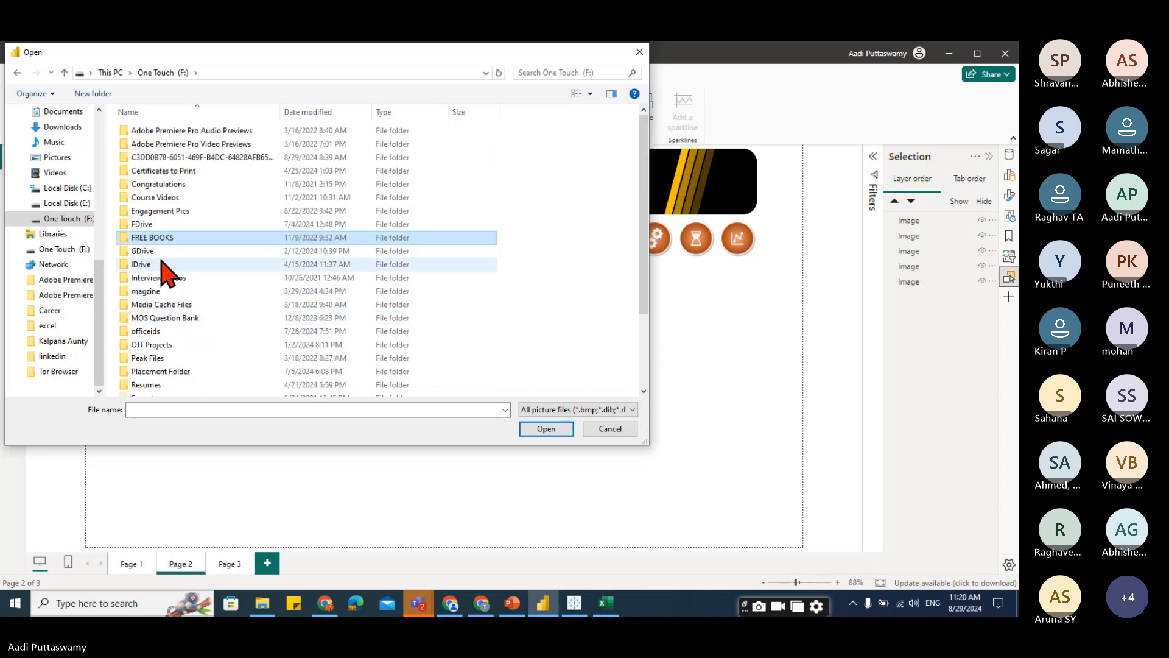
double_click(162, 264)
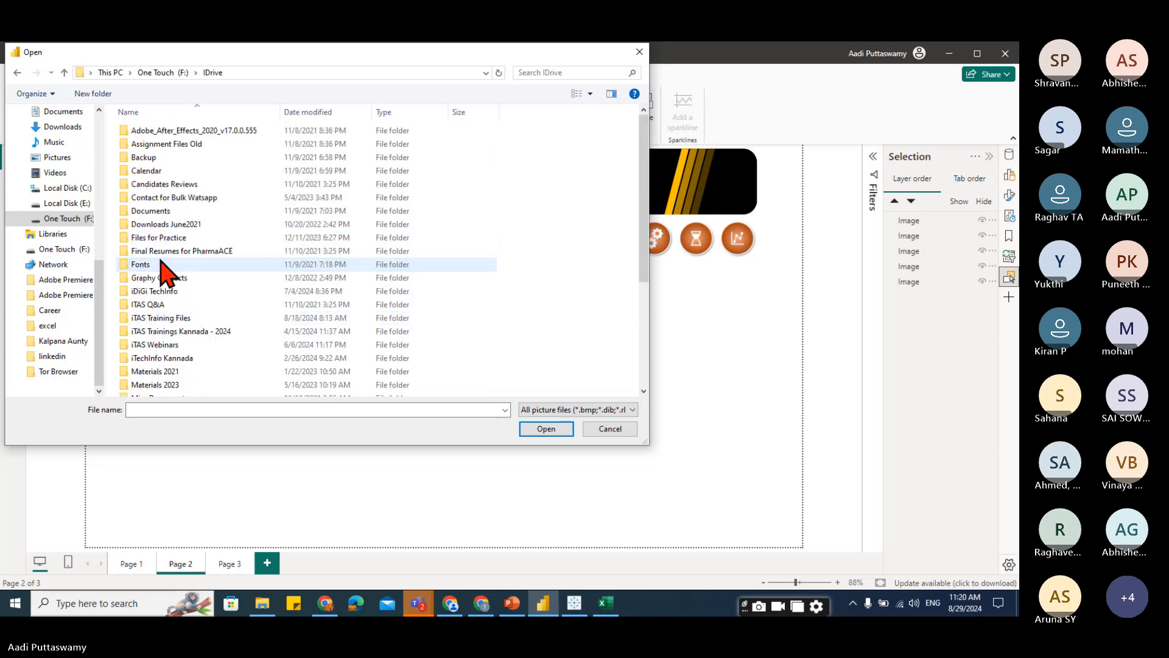
double_click(181, 317)
scroll(173, 301, down, 3)
double_click(170, 284)
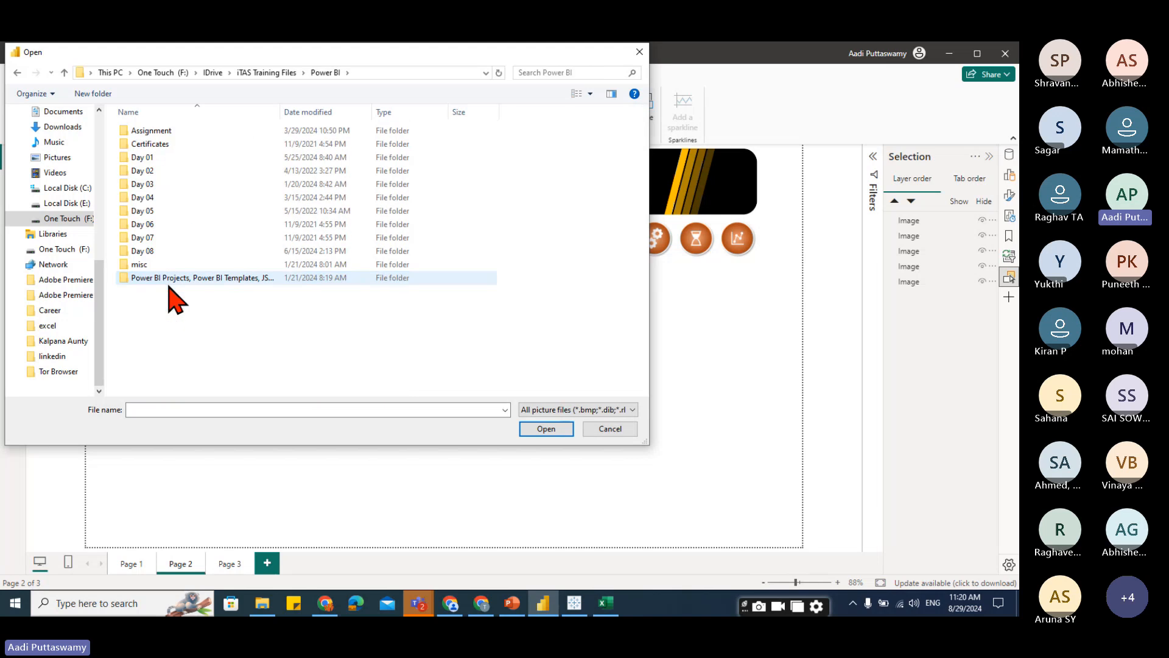
double_click(157, 223)
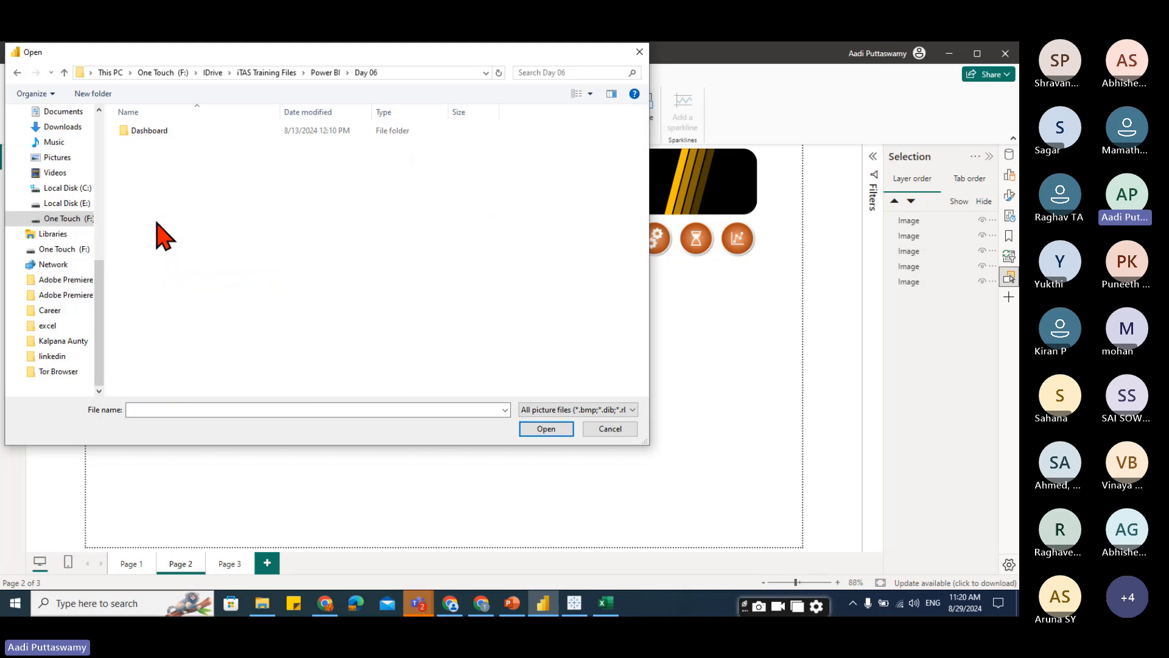
double_click(154, 132)
click(150, 171)
double_click(154, 183)
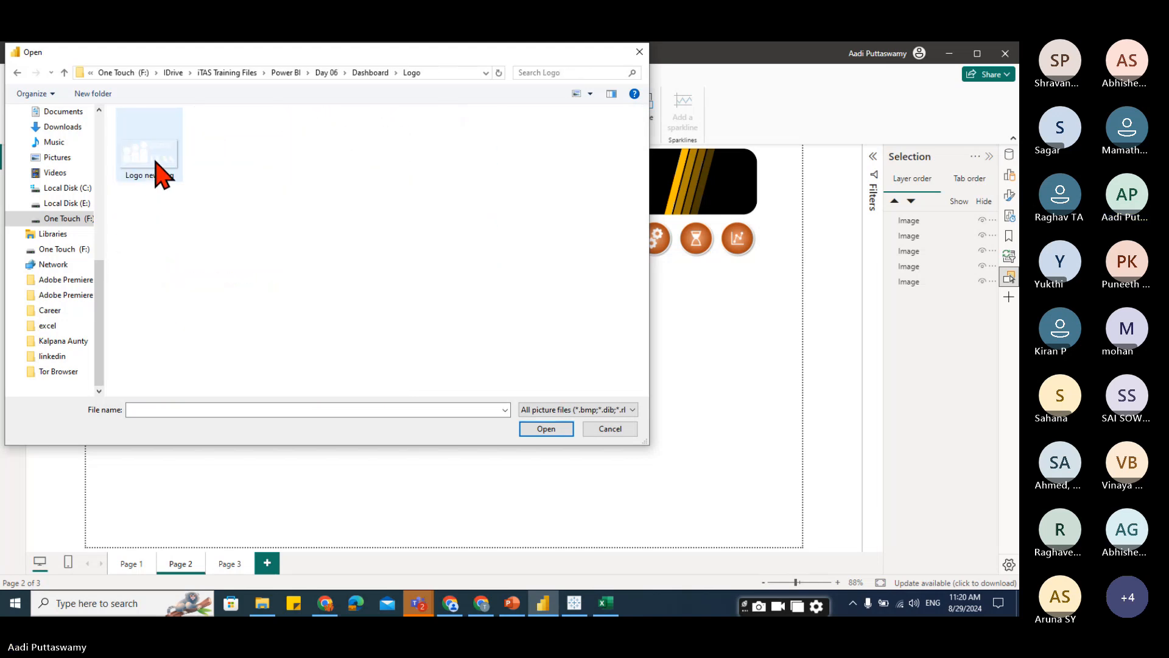
click(156, 173)
click(546, 428)
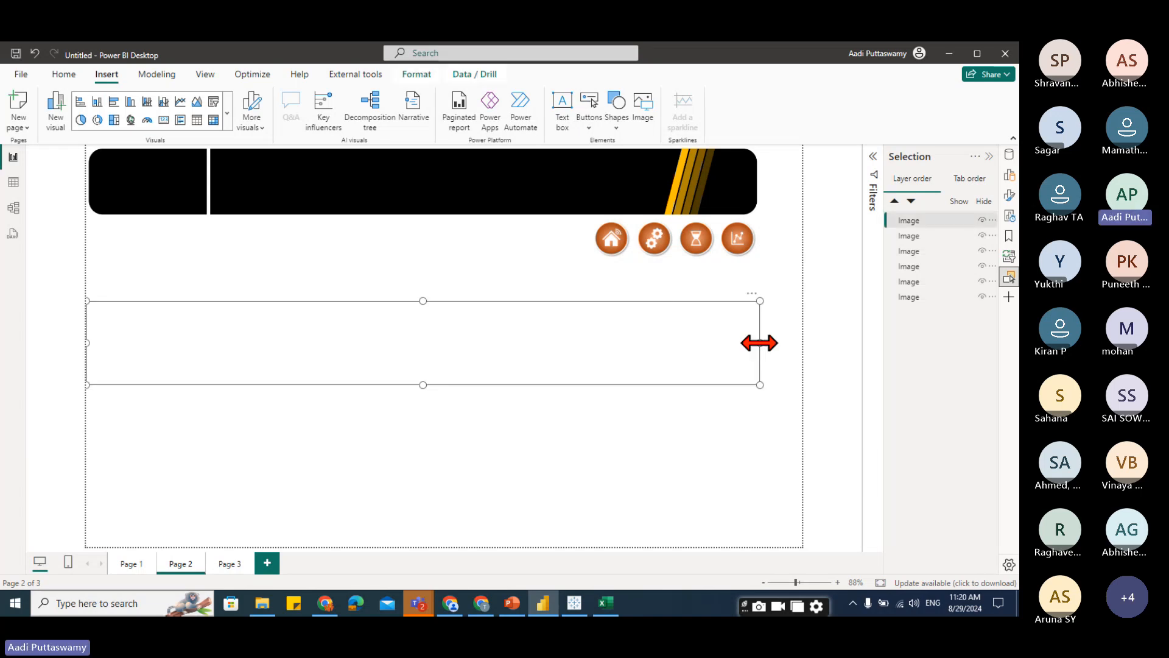
Shrink the logo and place it on the banner's left cap.
drag(759, 341, 214, 372)
drag(162, 342, 162, 186)
drag(216, 227, 172, 202)
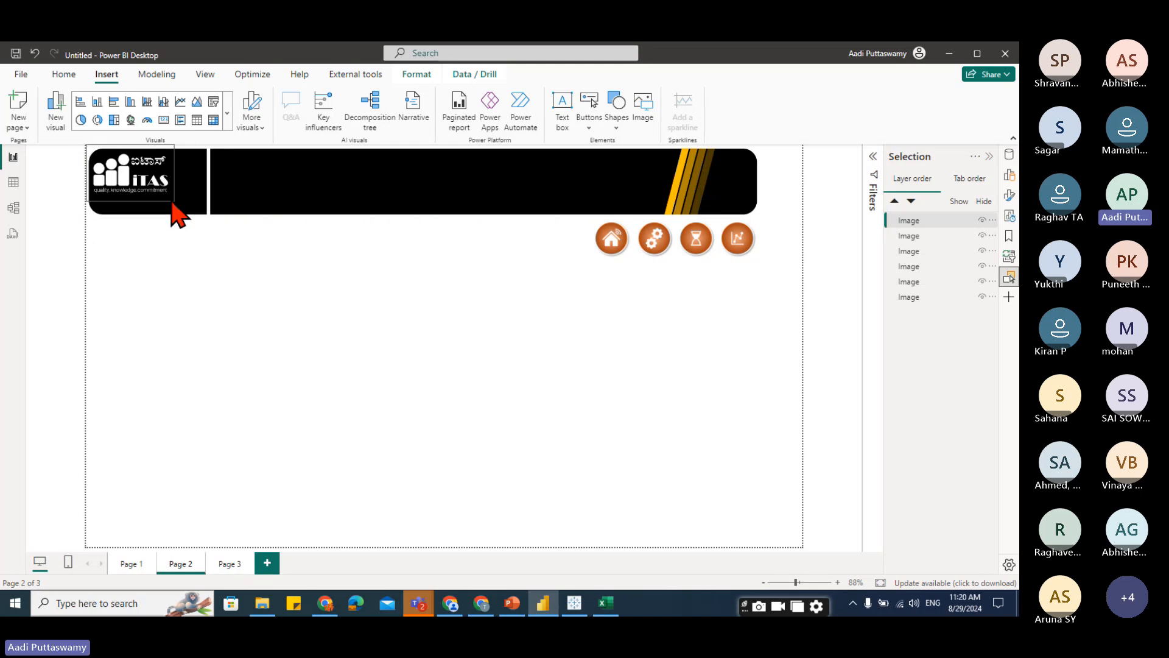
drag(127, 169, 147, 193)
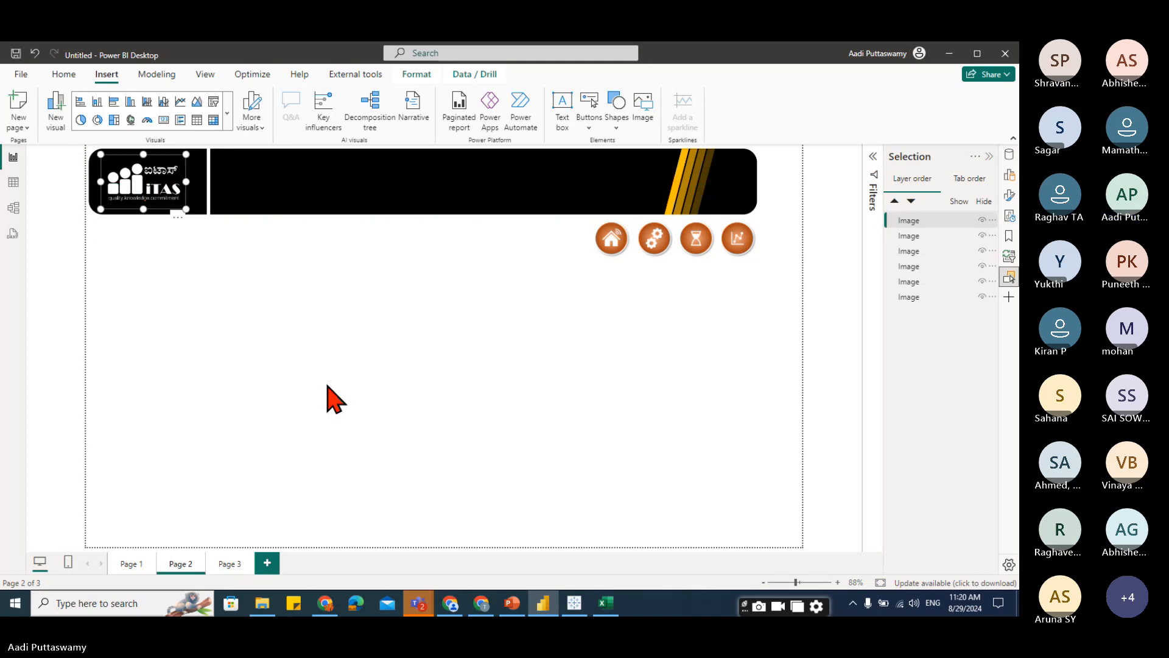
click(327, 385)
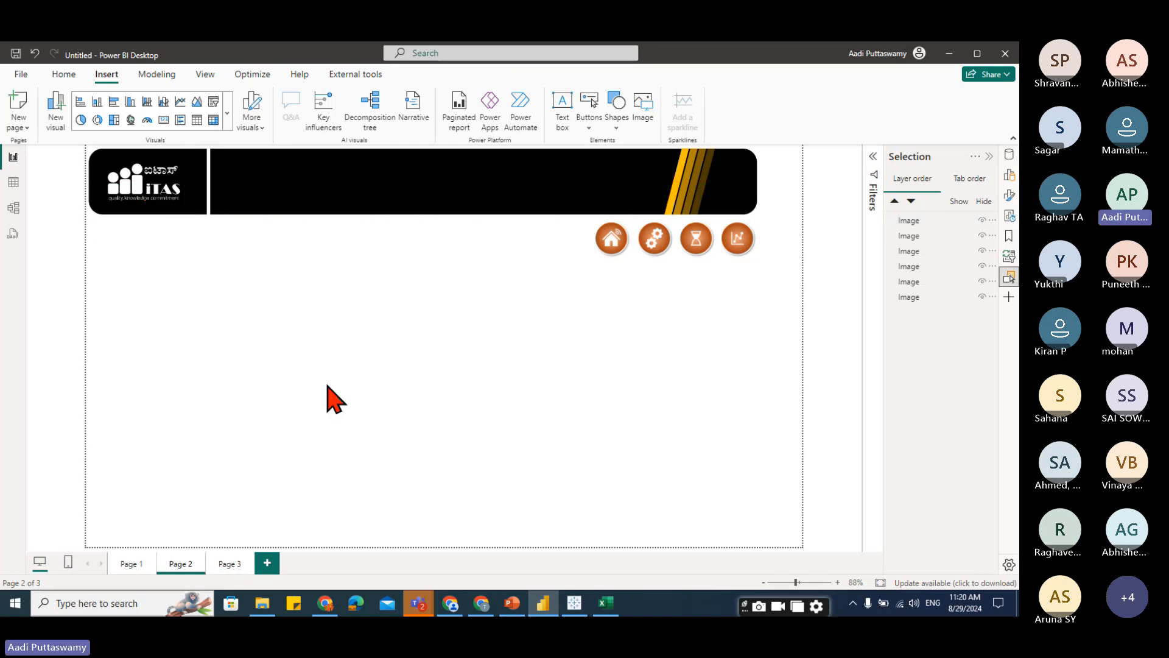
Insert a text box below the banner and enter the text Dashboard.
click(564, 121)
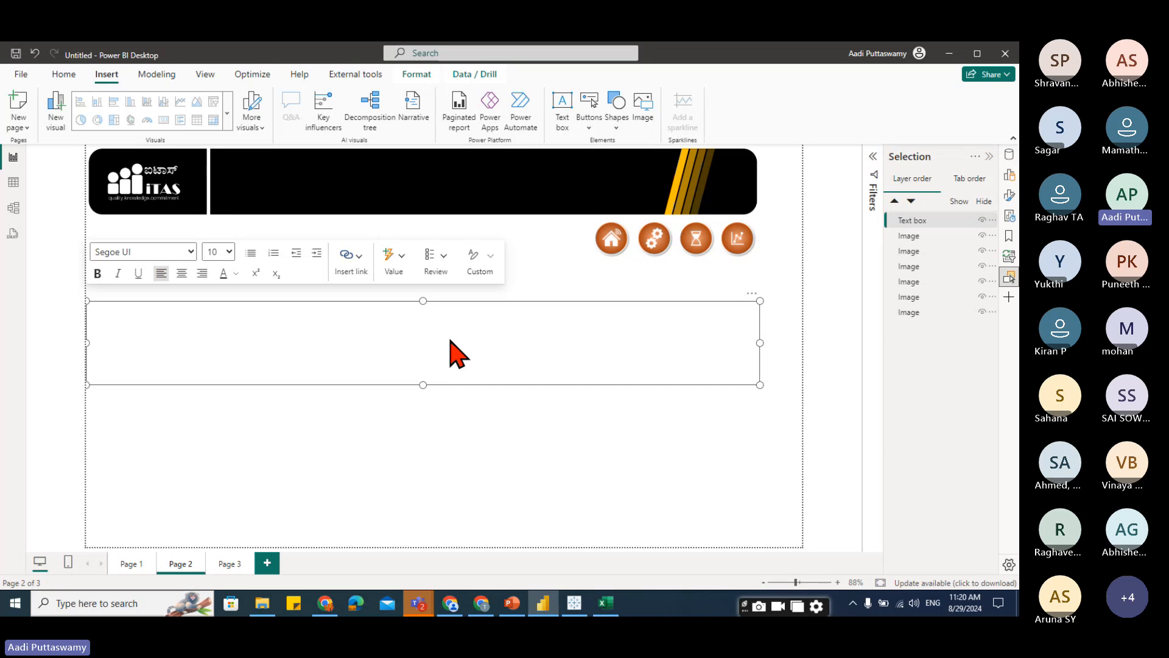
text(Dashboard)
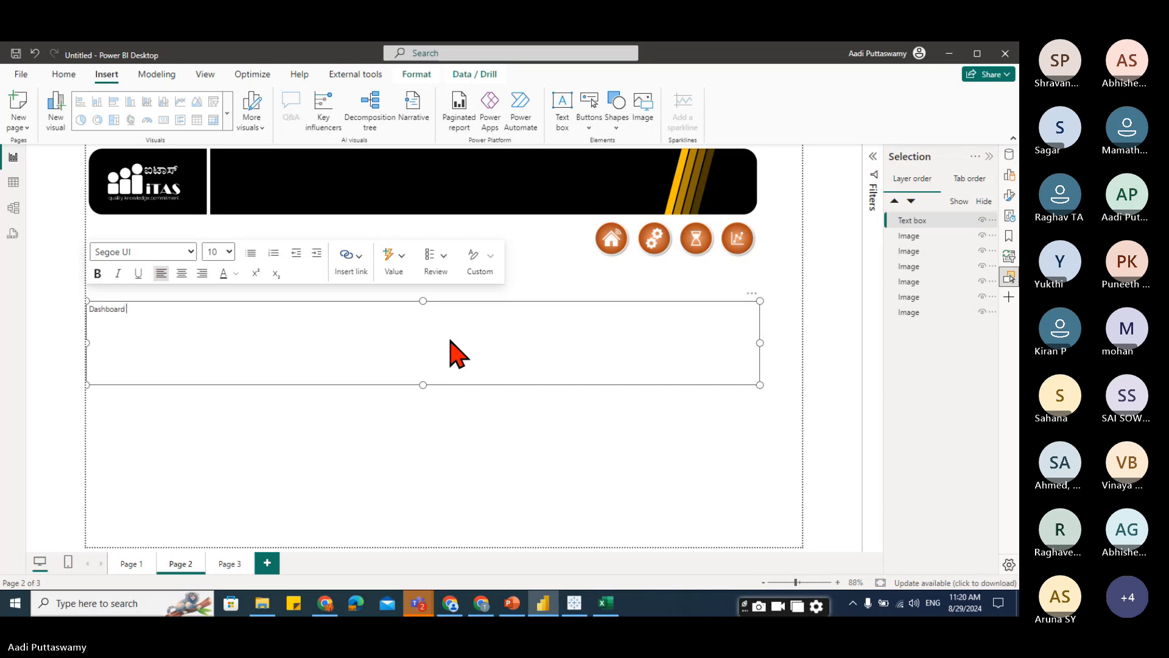
text( Banner)
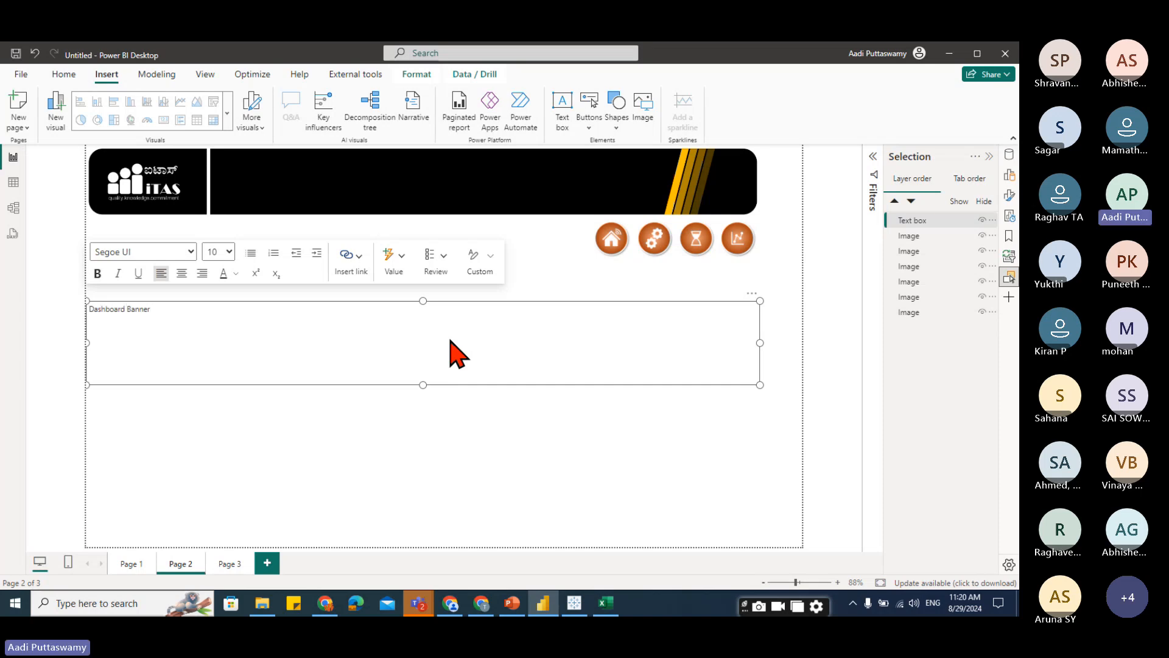
Complete the text as Dashboard Banner and format it in Arial Black at size 40.
drag(176, 312, 71, 312)
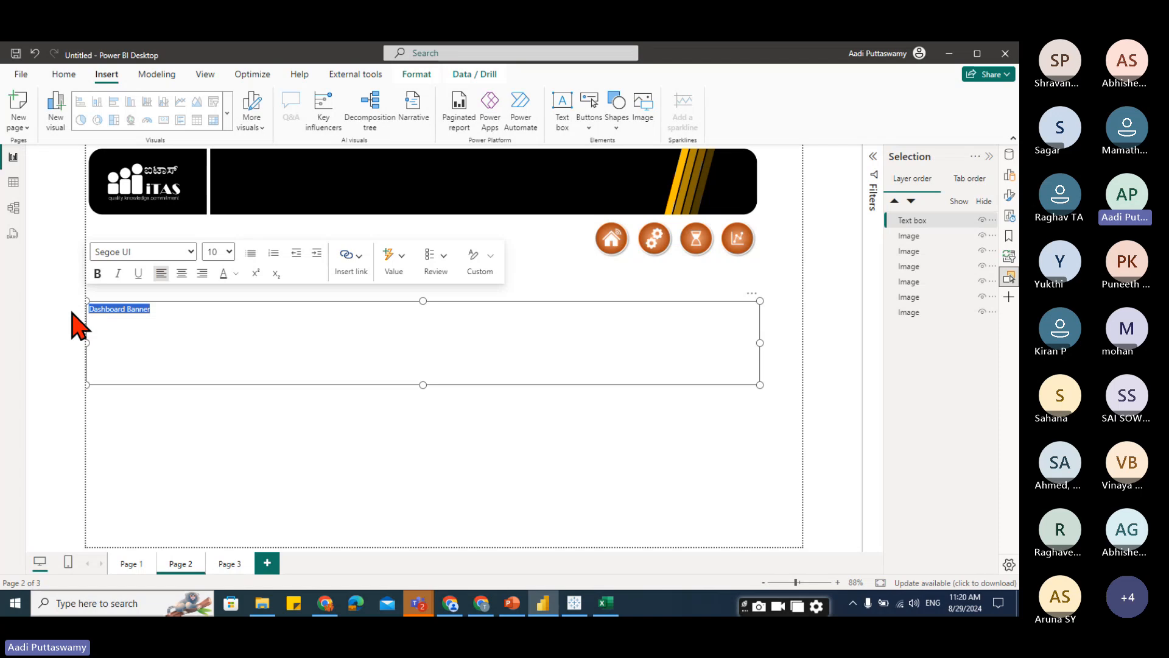
click(174, 253)
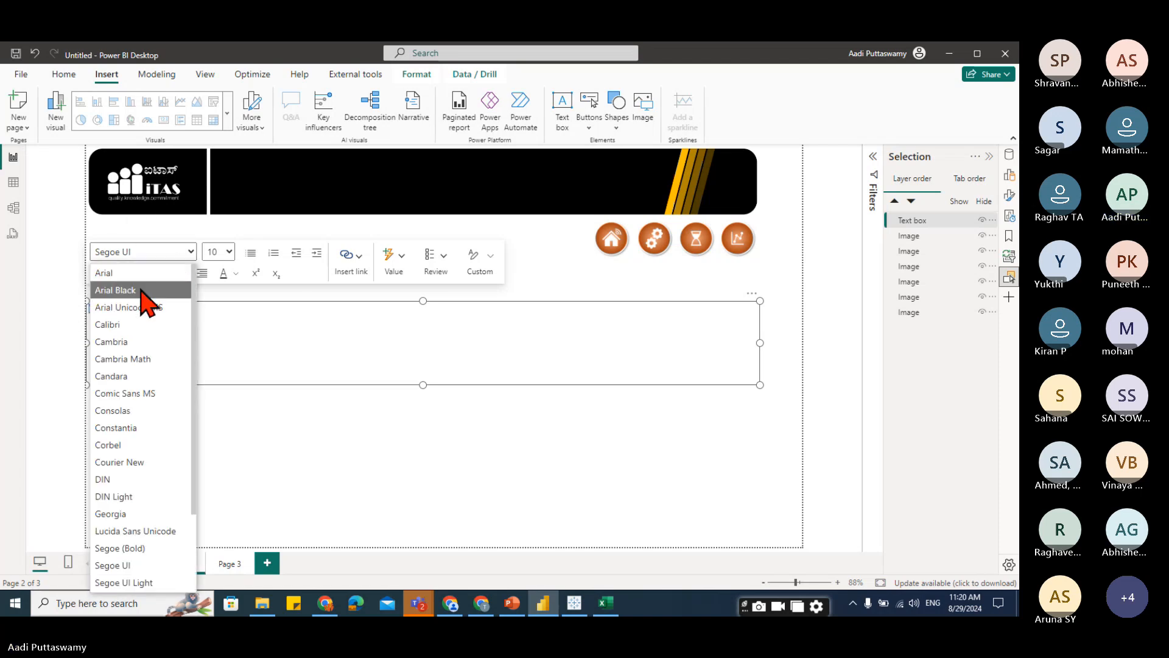
click(143, 291)
click(228, 252)
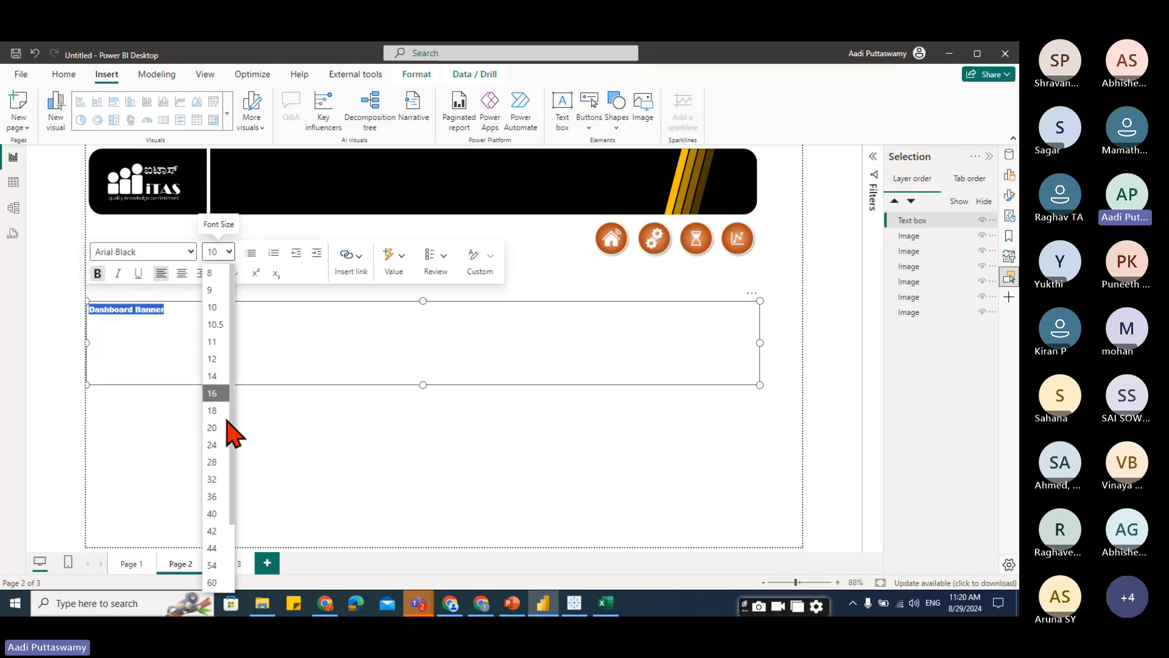
click(218, 514)
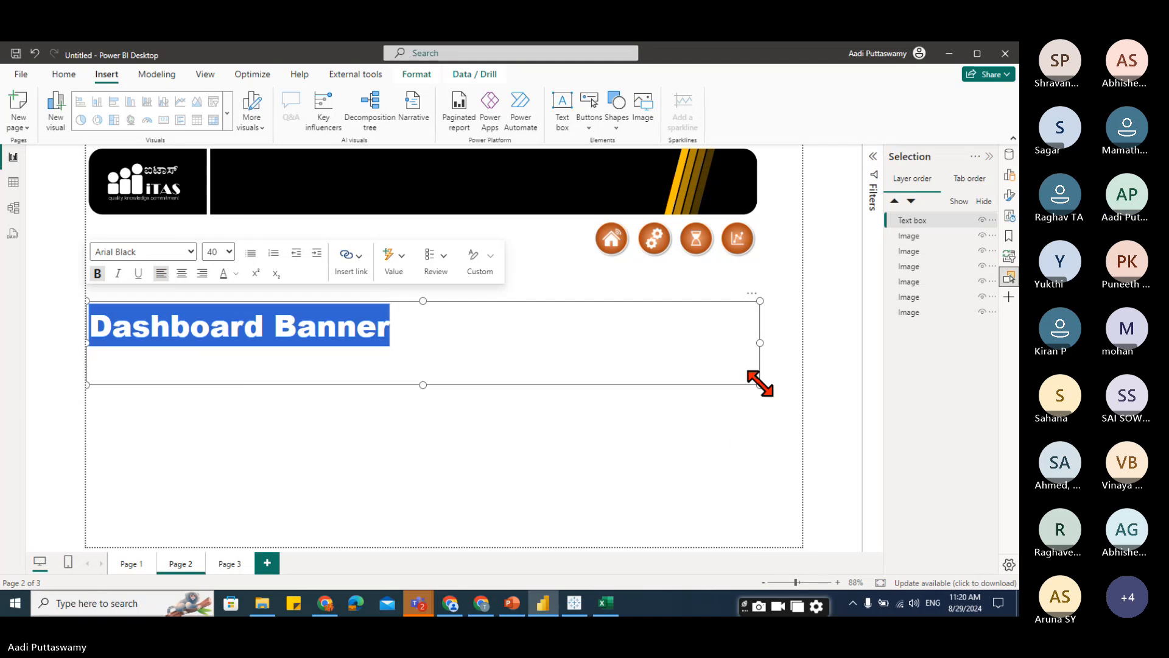
Shrink the text box to fit the title and move it onto the banner's black middle section.
drag(759, 383, 412, 355)
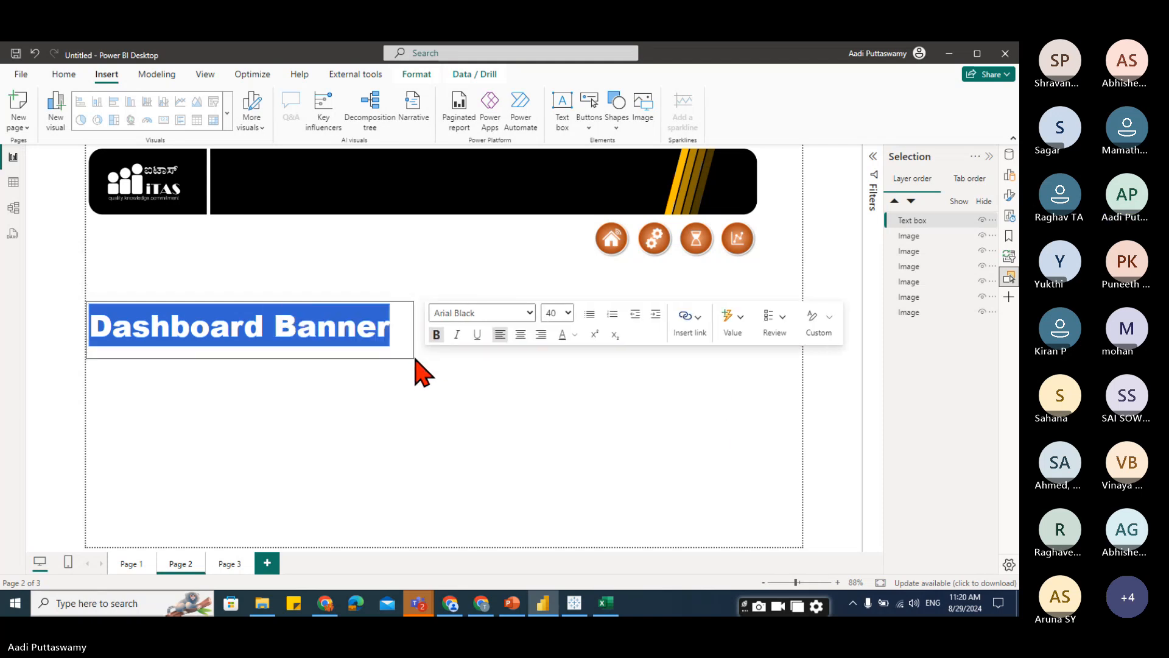
drag(404, 305, 539, 156)
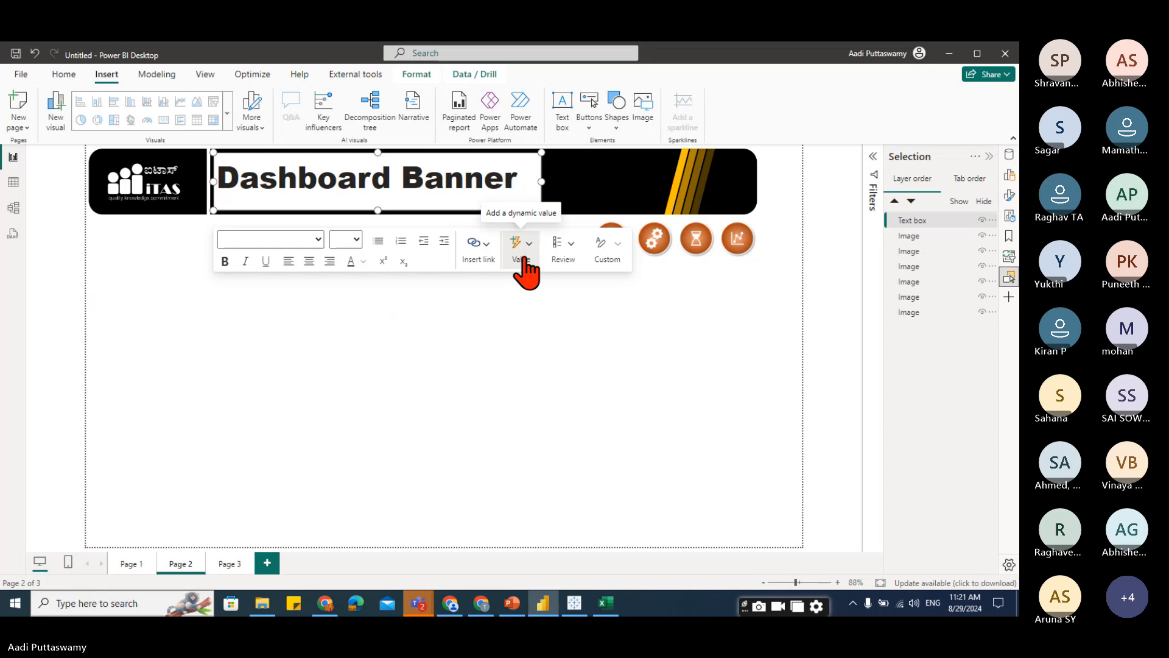
click(509, 359)
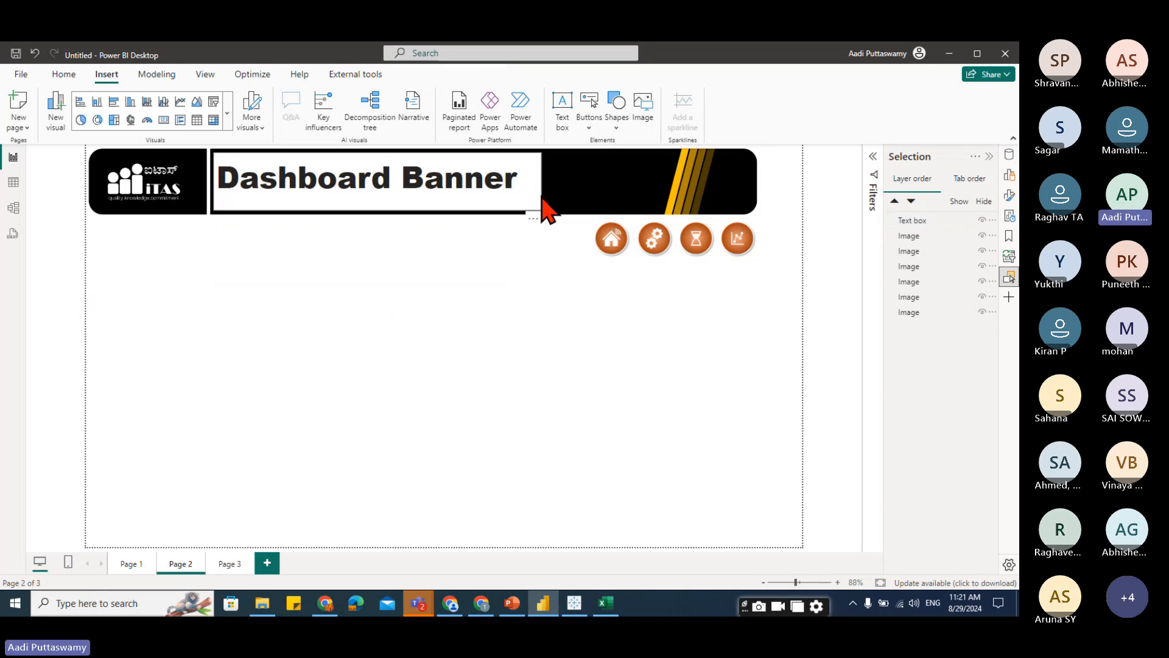
click(542, 209)
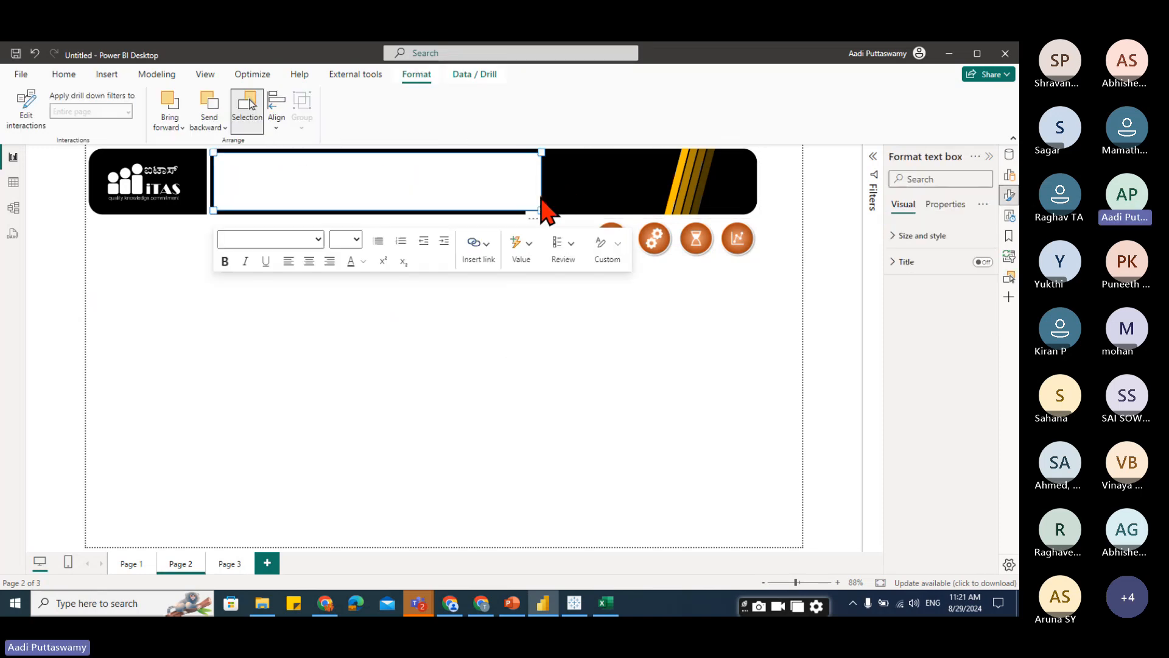
click(433, 342)
click(345, 194)
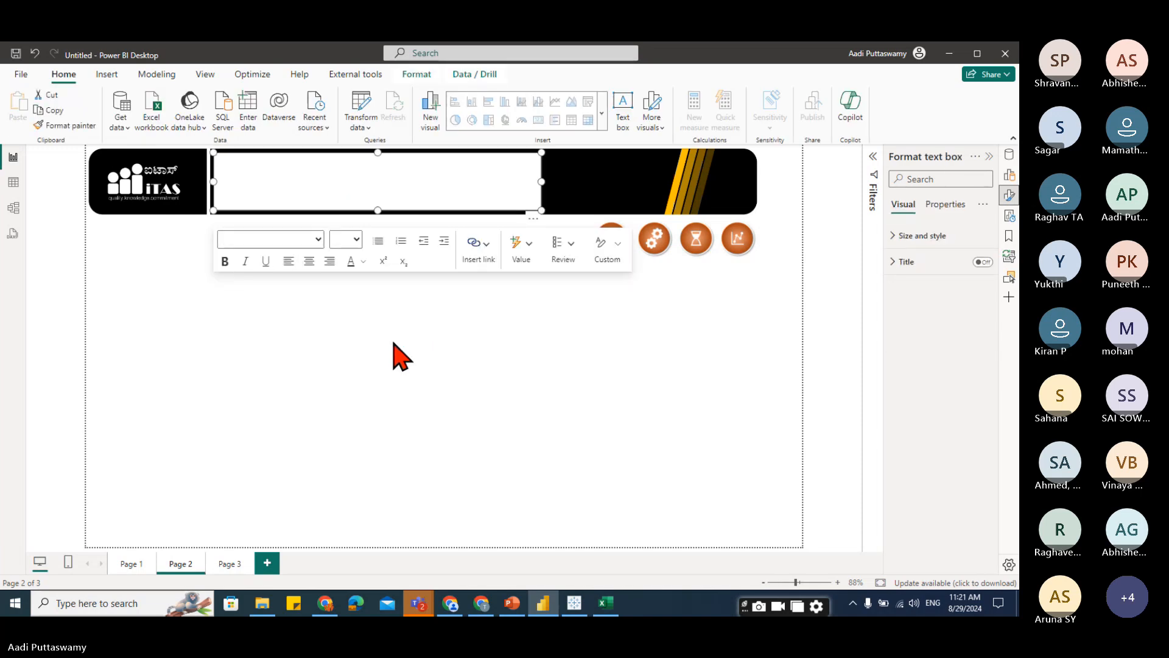
key(ctrl+z)
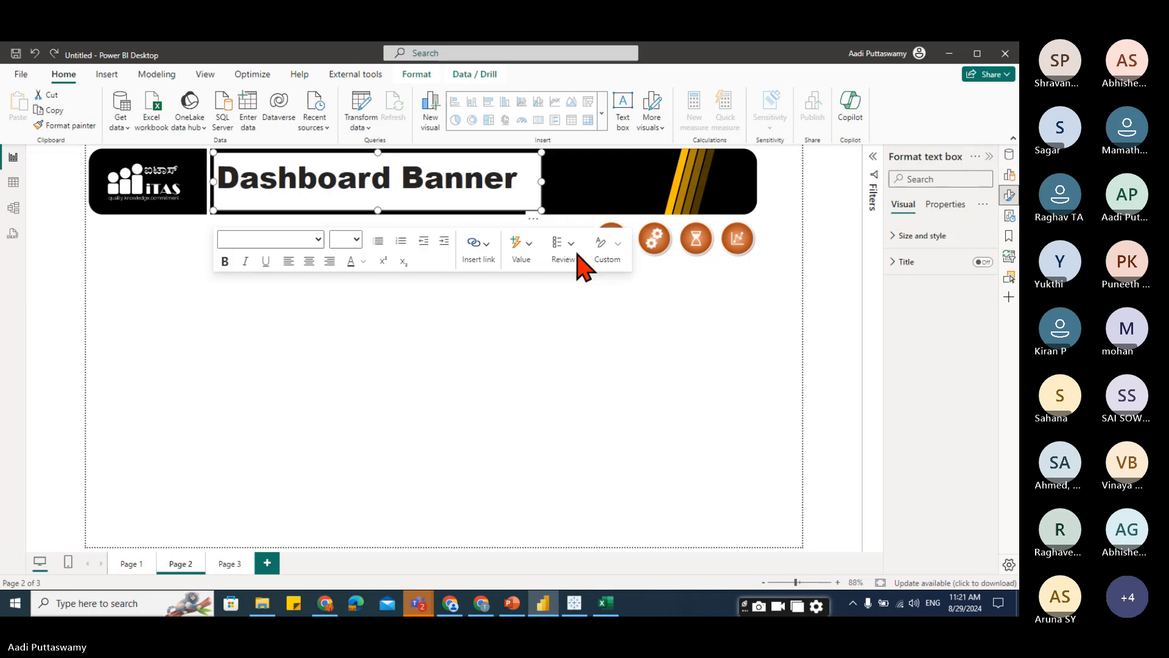
Turn off the title text box's background.
click(900, 238)
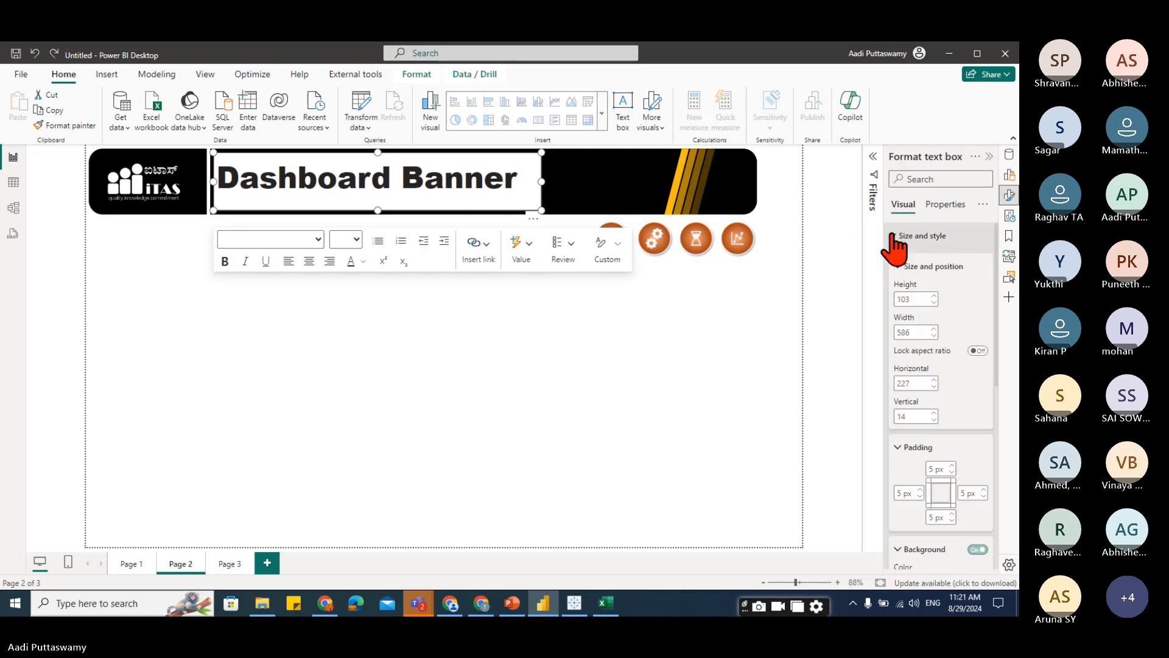
scroll(940, 389, down, 3)
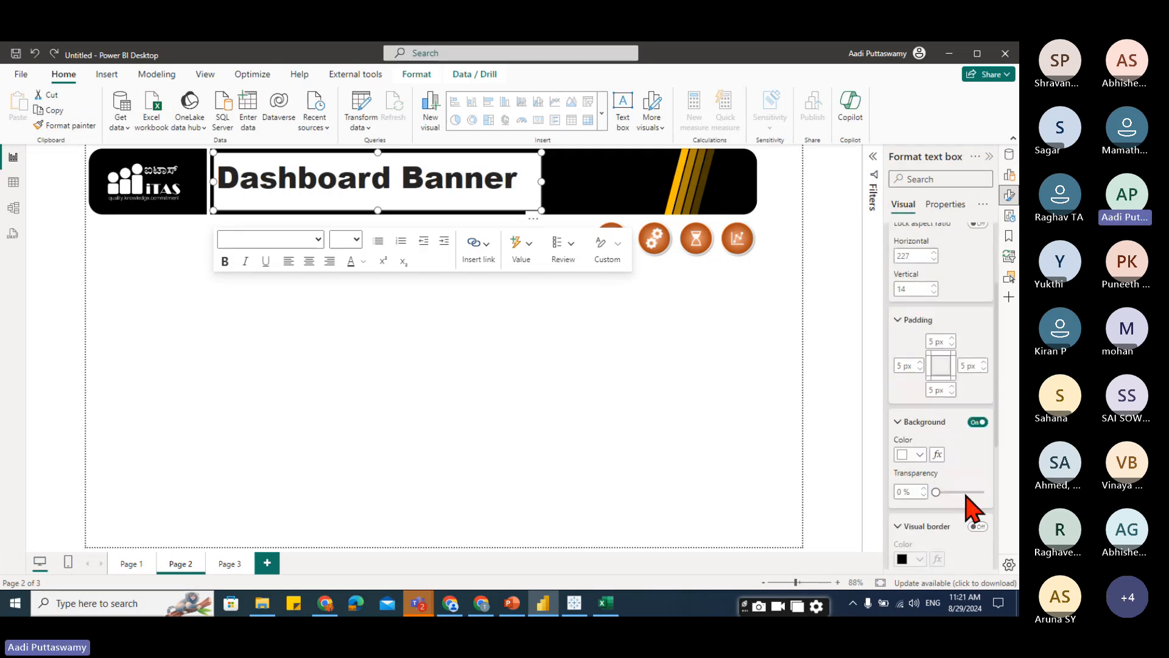
click(977, 421)
Color the Dashboard Banner text gold, #e1c233 (Theme color 7, 20% lighter).
drag(530, 178, 217, 177)
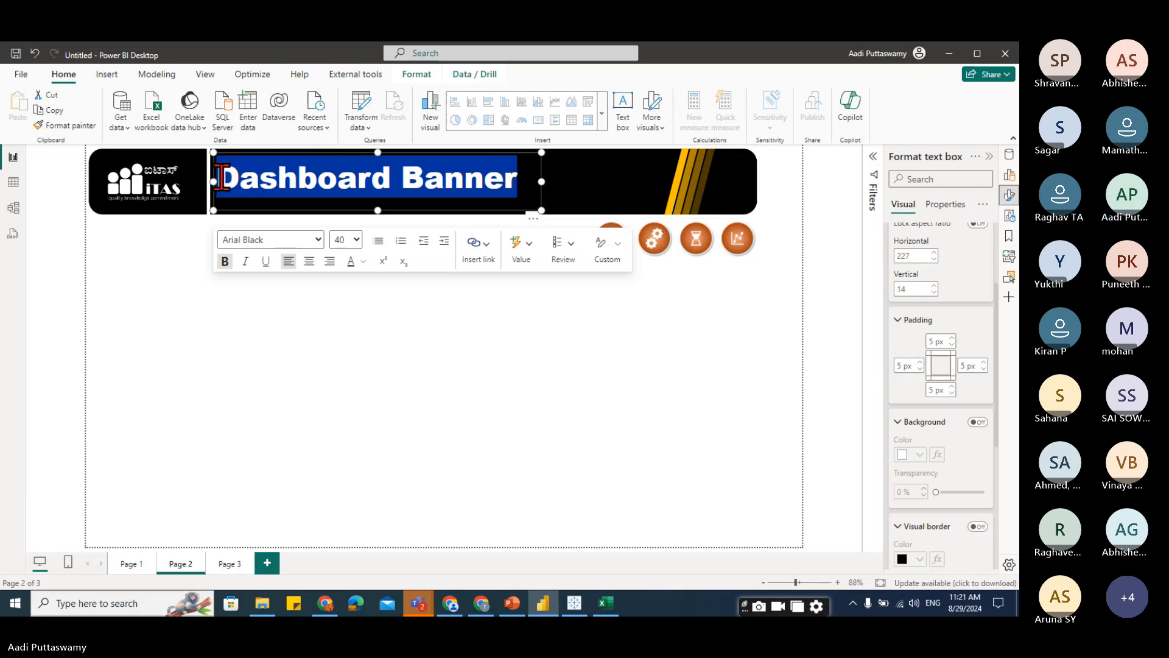
click(363, 262)
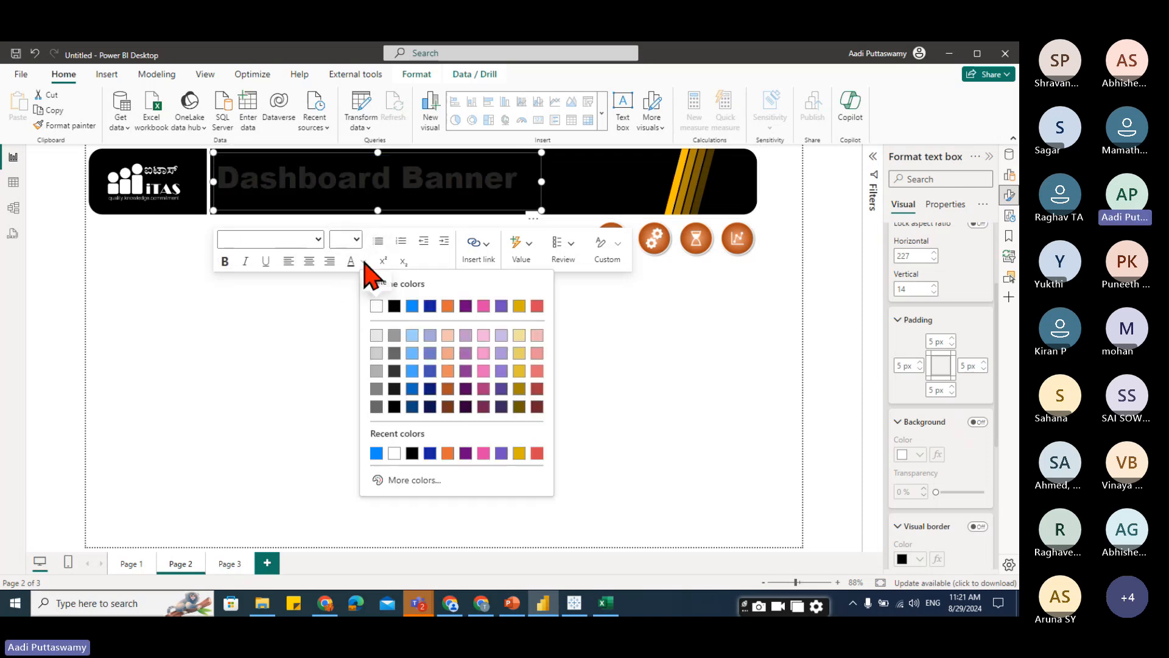
click(522, 373)
click(428, 350)
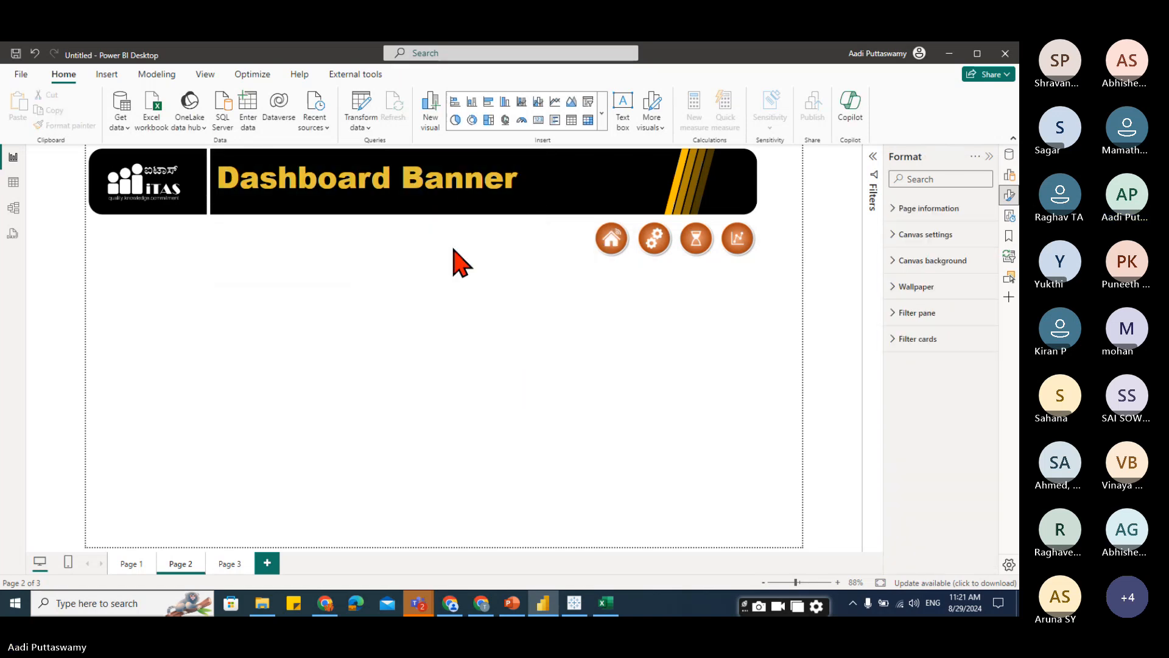
Nudge the title text box to about 242 horizontal and 18 vertical within the banner.
click(466, 186)
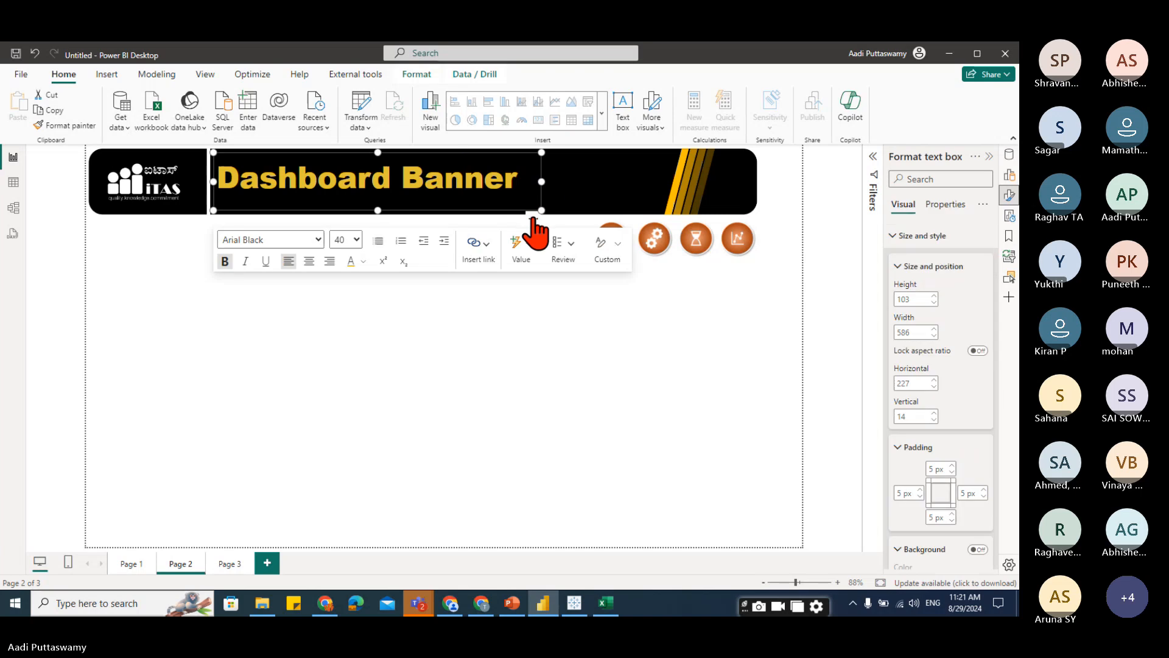
drag(534, 217, 542, 220)
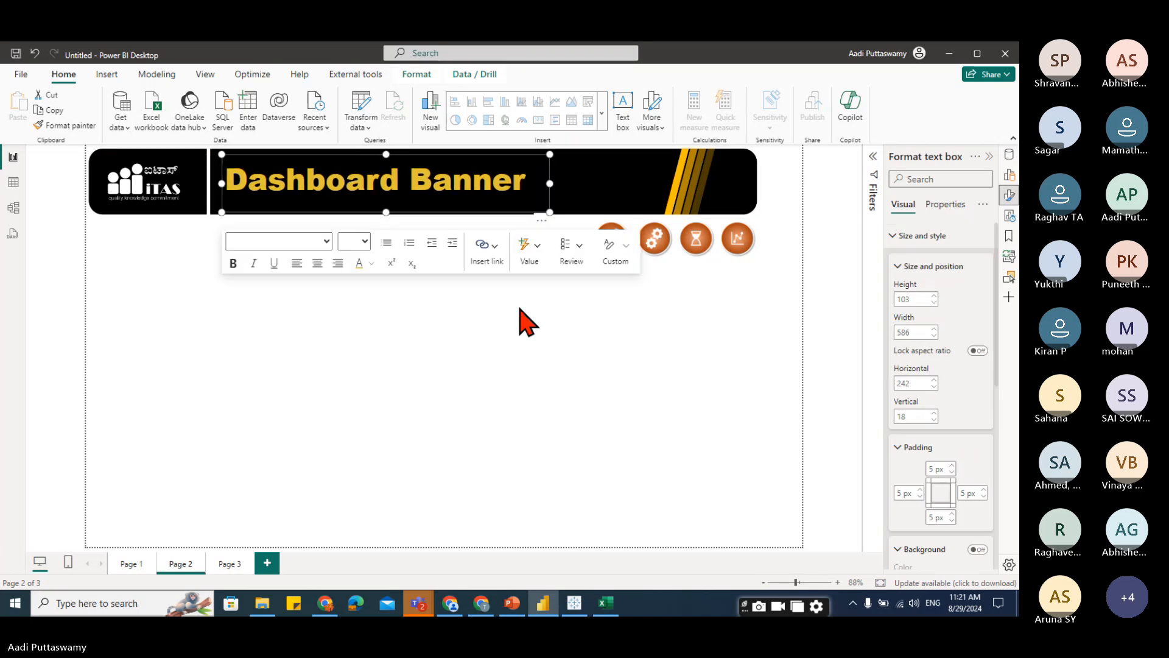
click(490, 410)
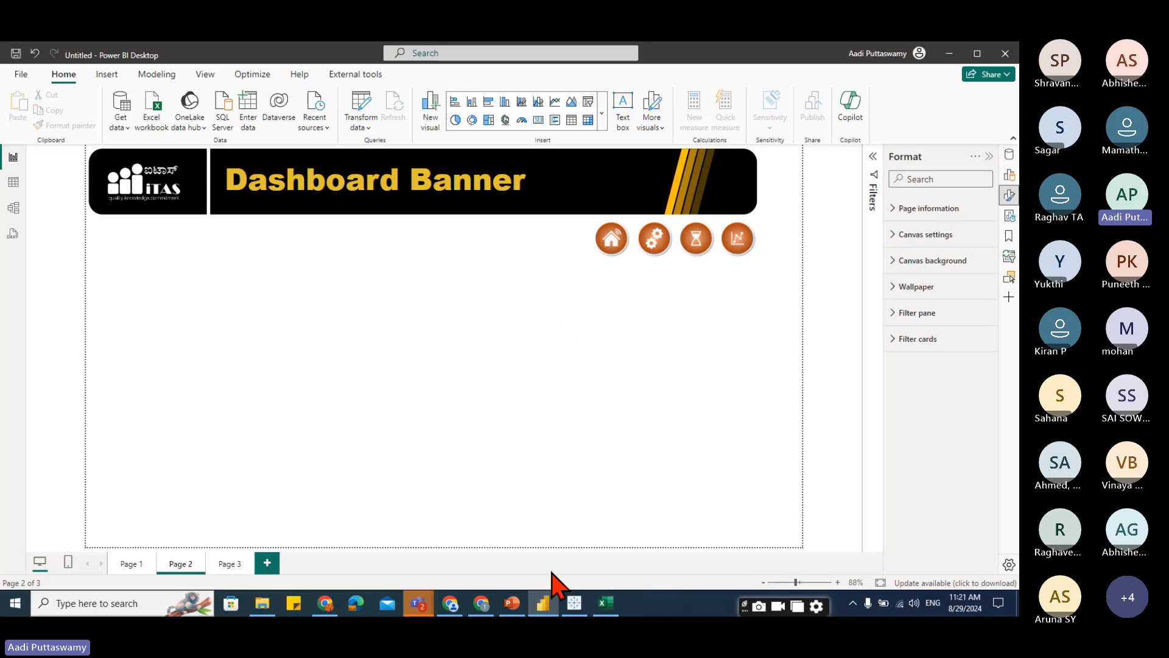
Switch to PowerPoint and add a tall black sidebar shape beneath the banner's left cap.
click(511, 603)
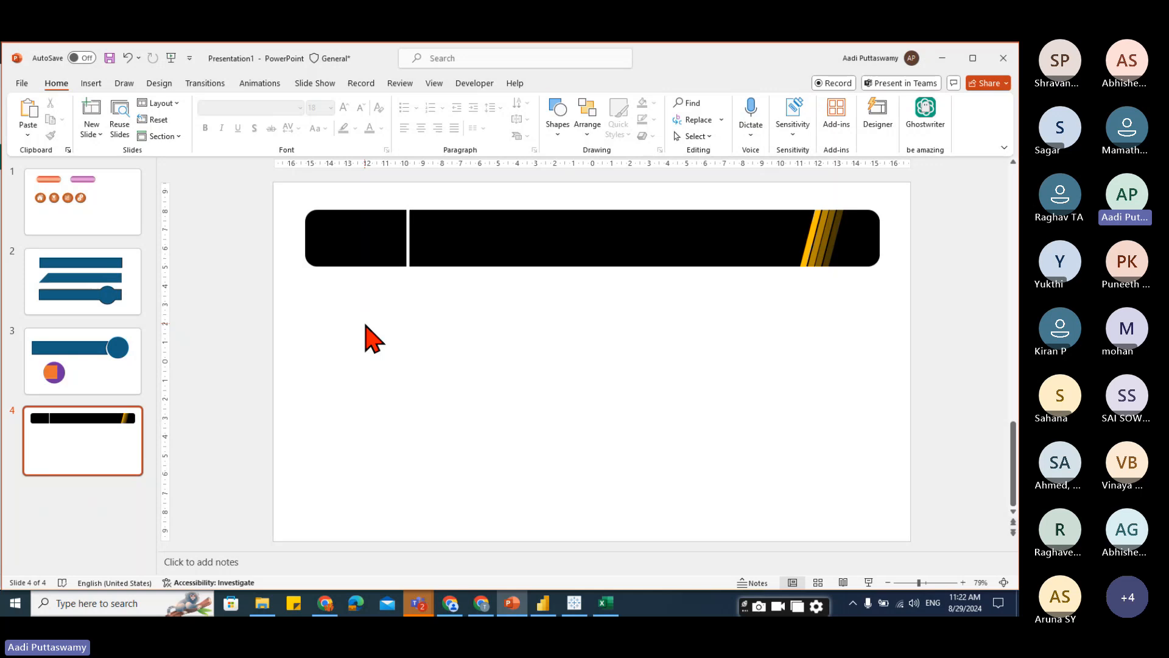
click(363, 251)
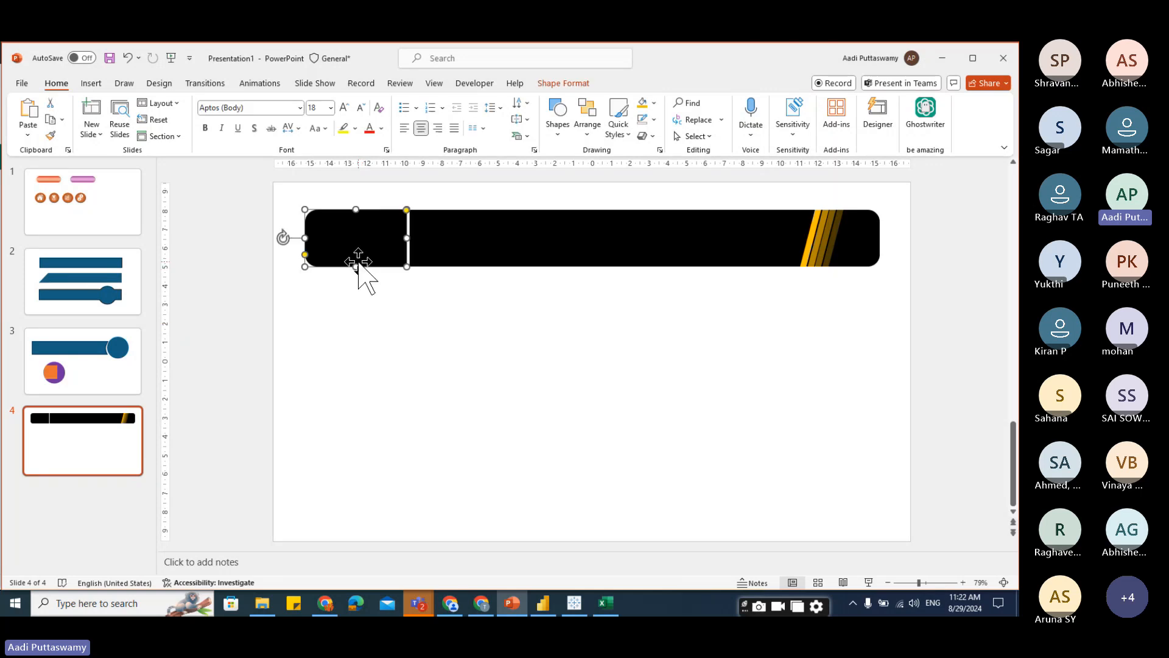
drag(354, 232, 357, 530)
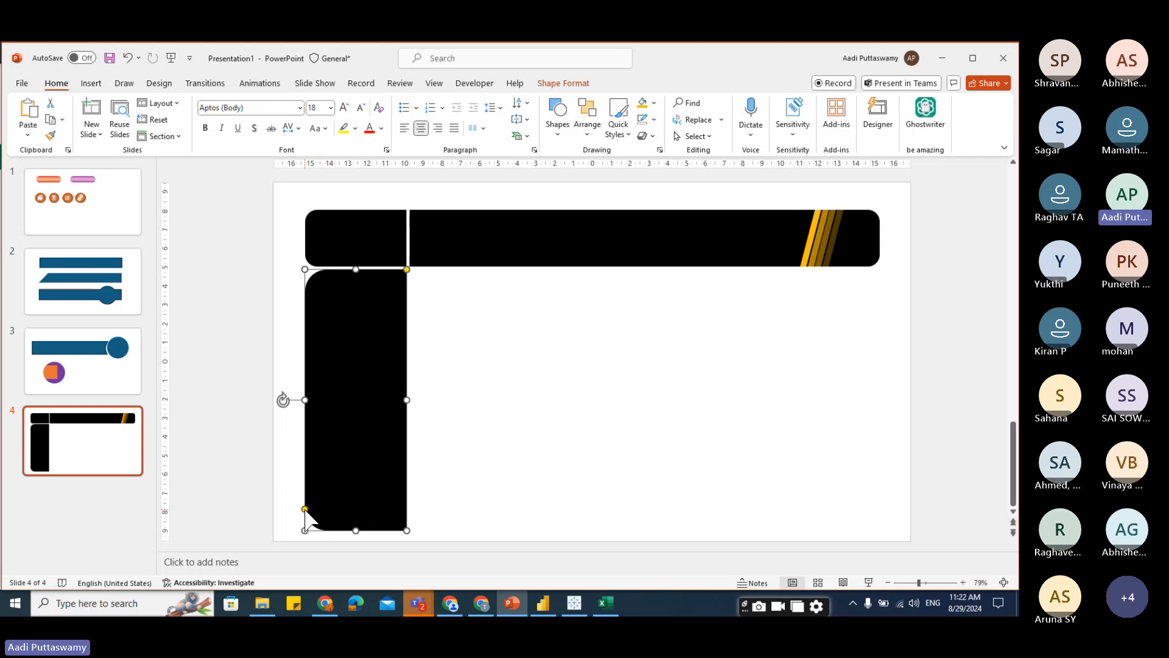
Adjust the sidebar shape's corner rounding.
drag(305, 510, 305, 524)
click(509, 469)
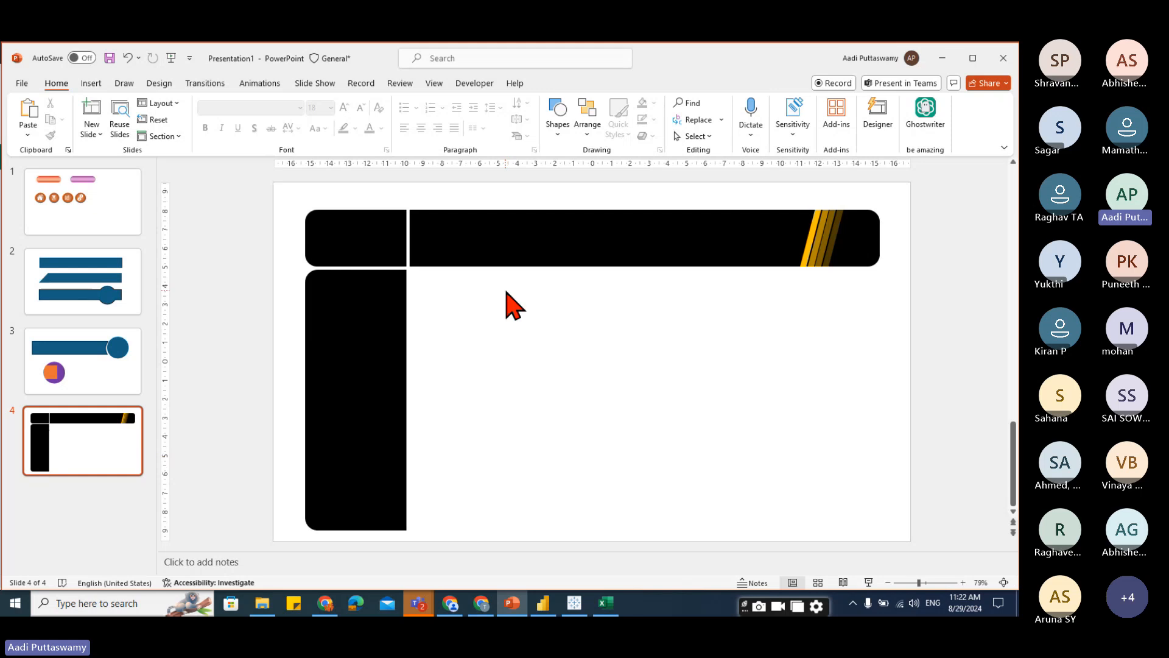
click(396, 341)
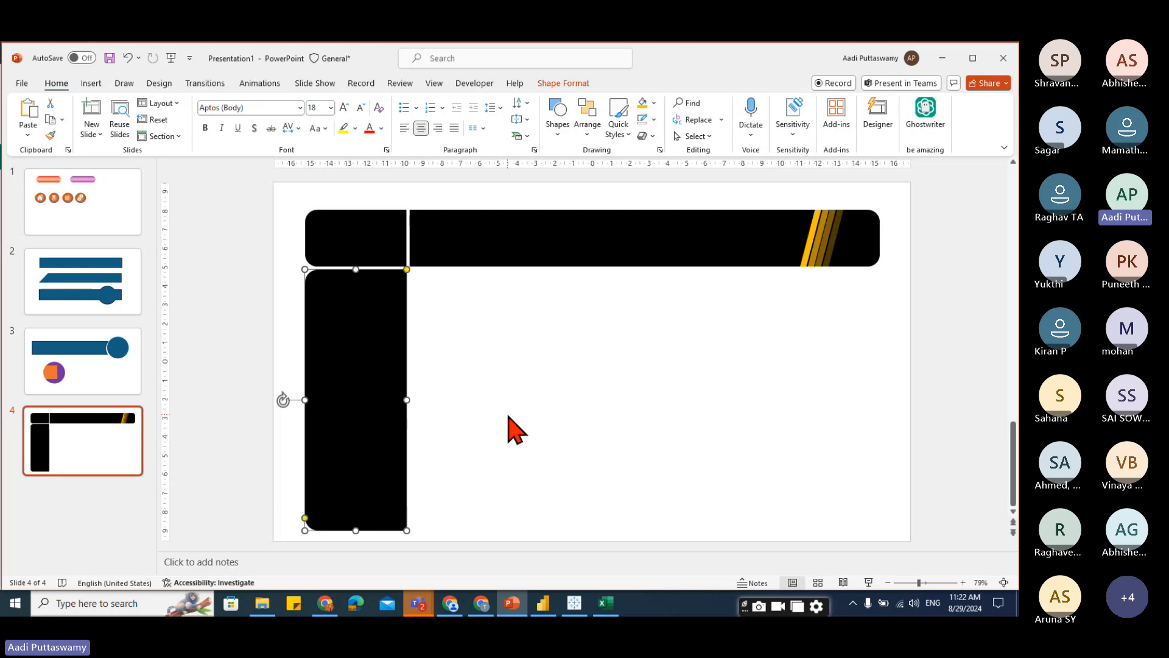
click(454, 402)
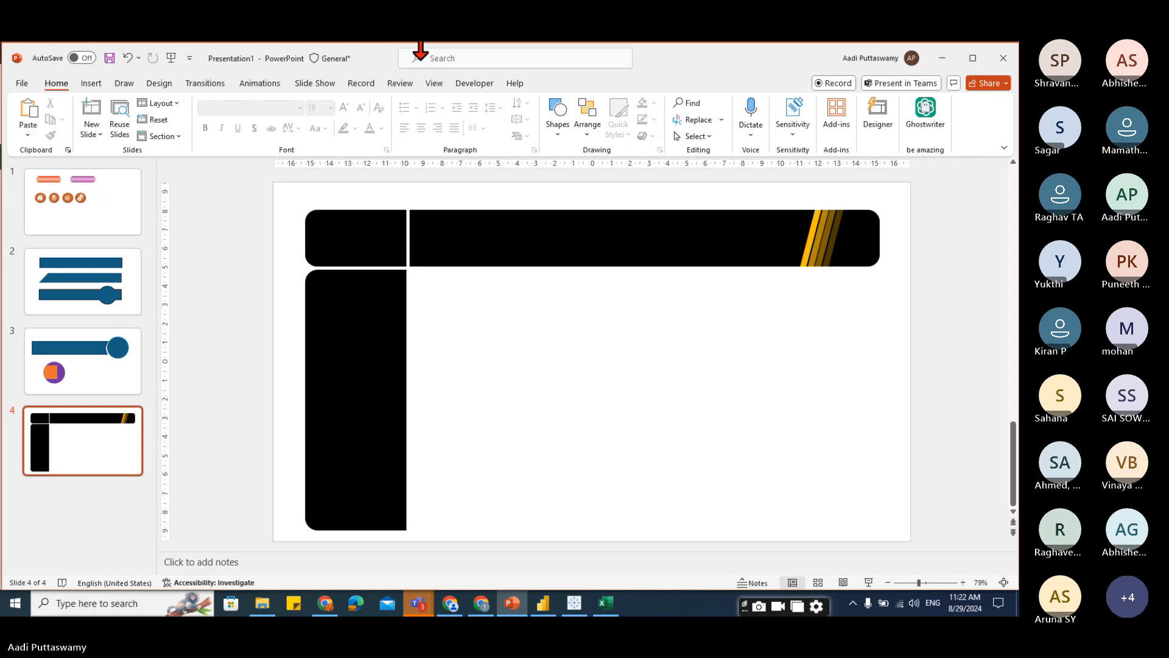
Open the stock icons library and switch to its Images collection.
click(91, 83)
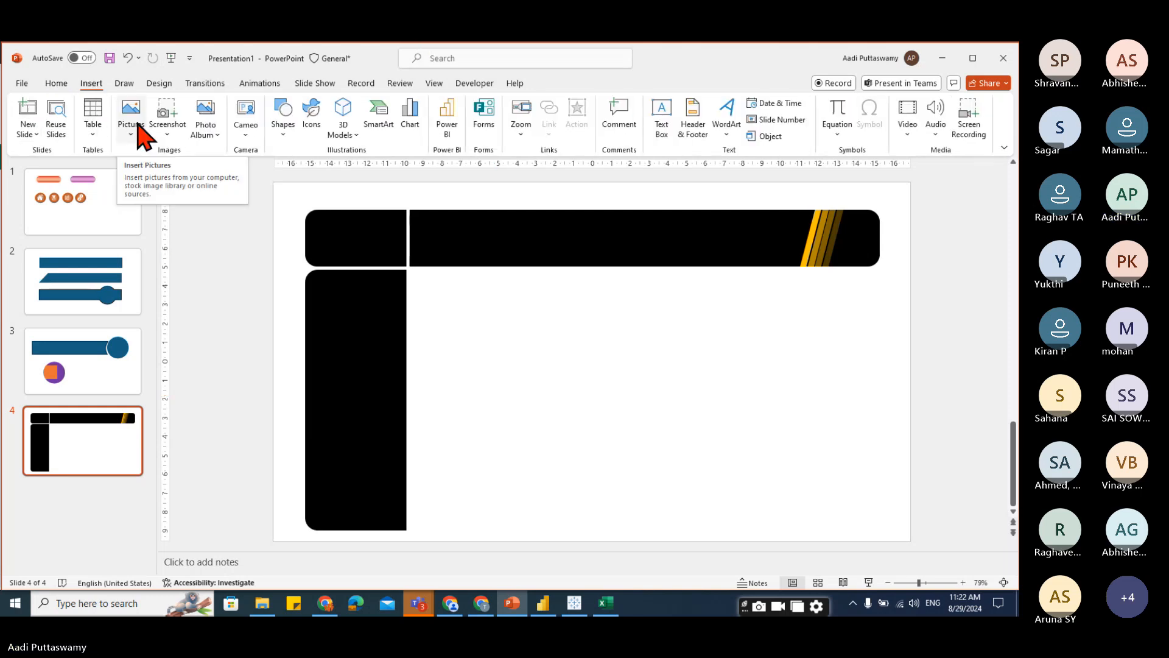
click(314, 129)
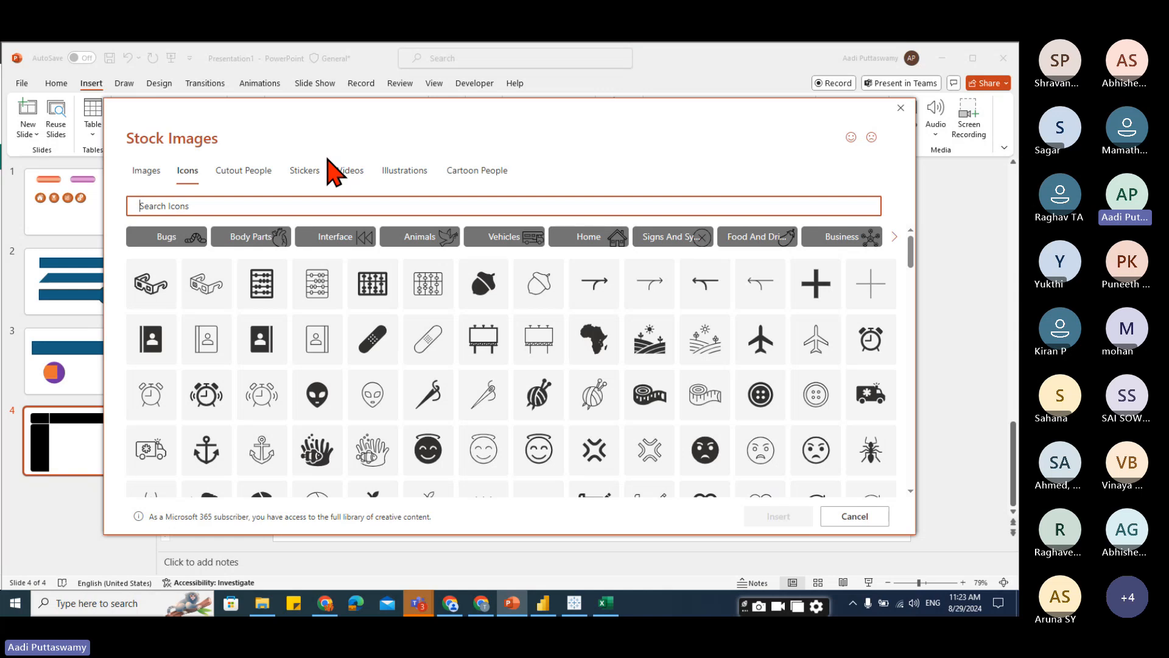
click(146, 171)
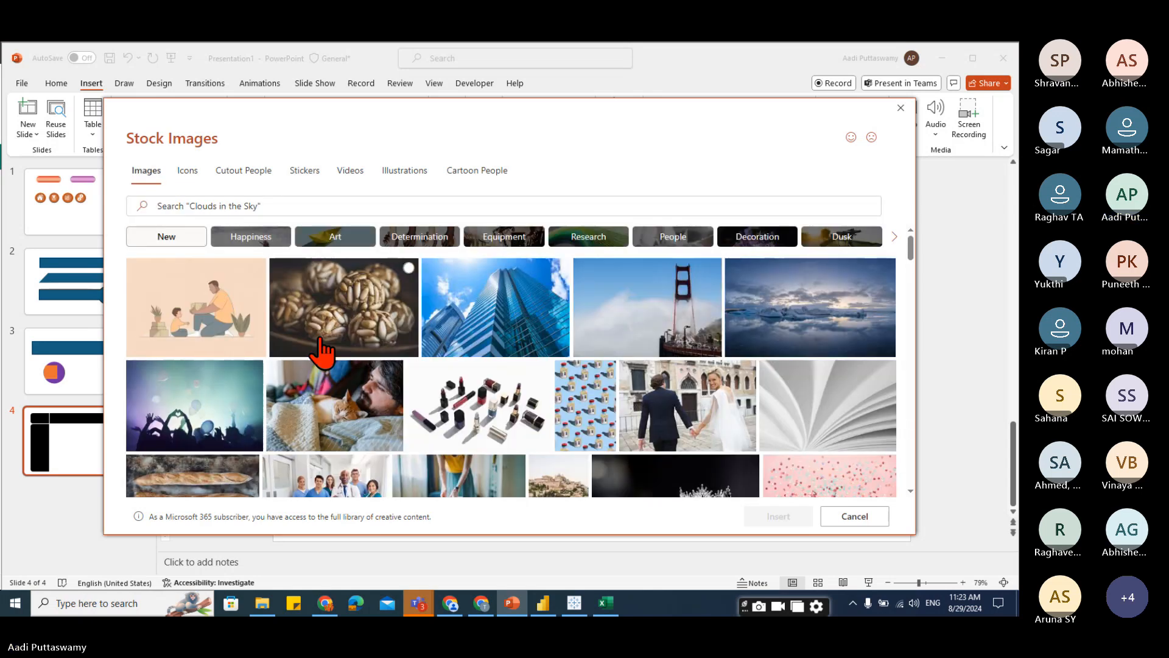
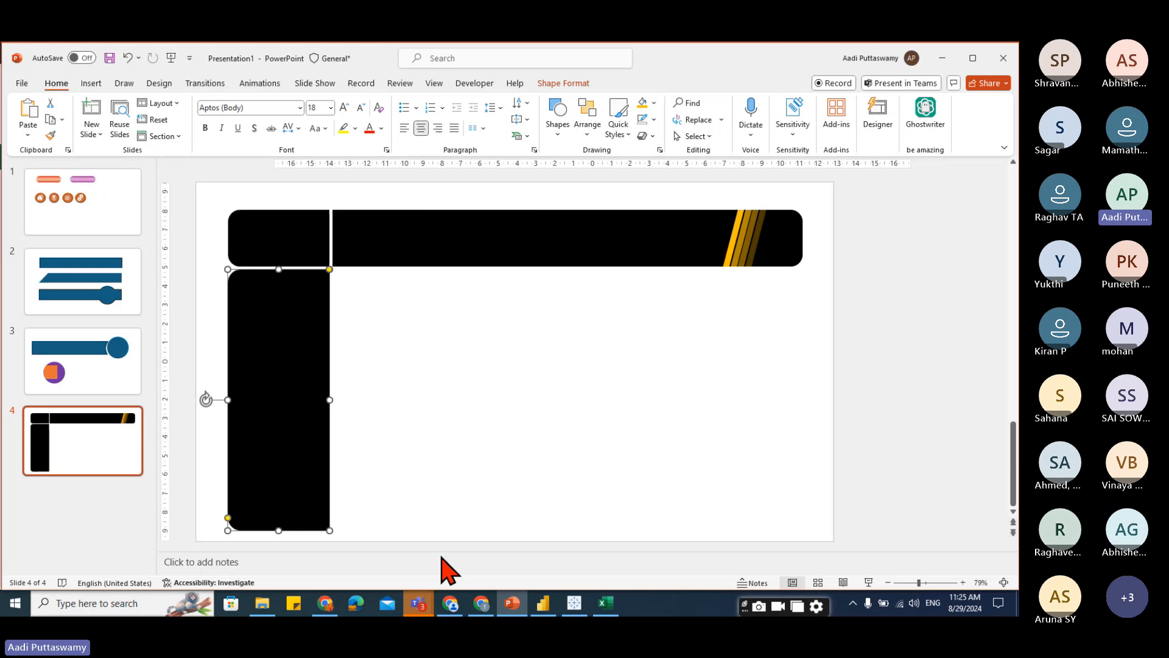
Darken the photo filling the sidebar shape by adjusting its fill transparency.
drag(919, 392, 956, 446)
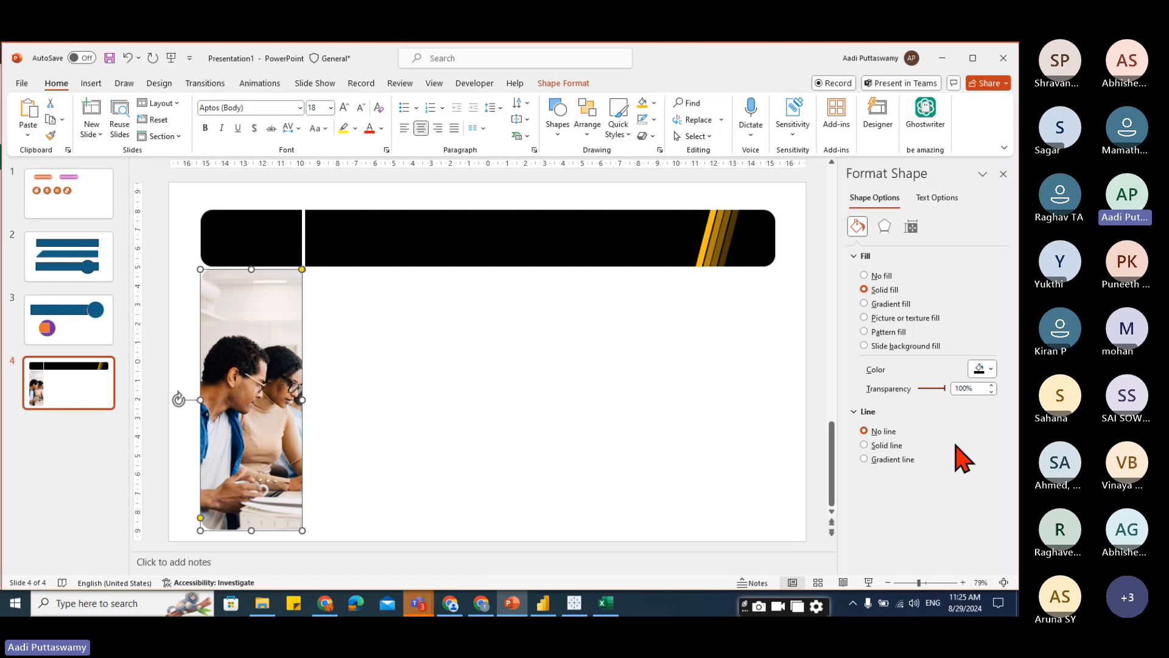
drag(955, 445, 927, 470)
click(535, 465)
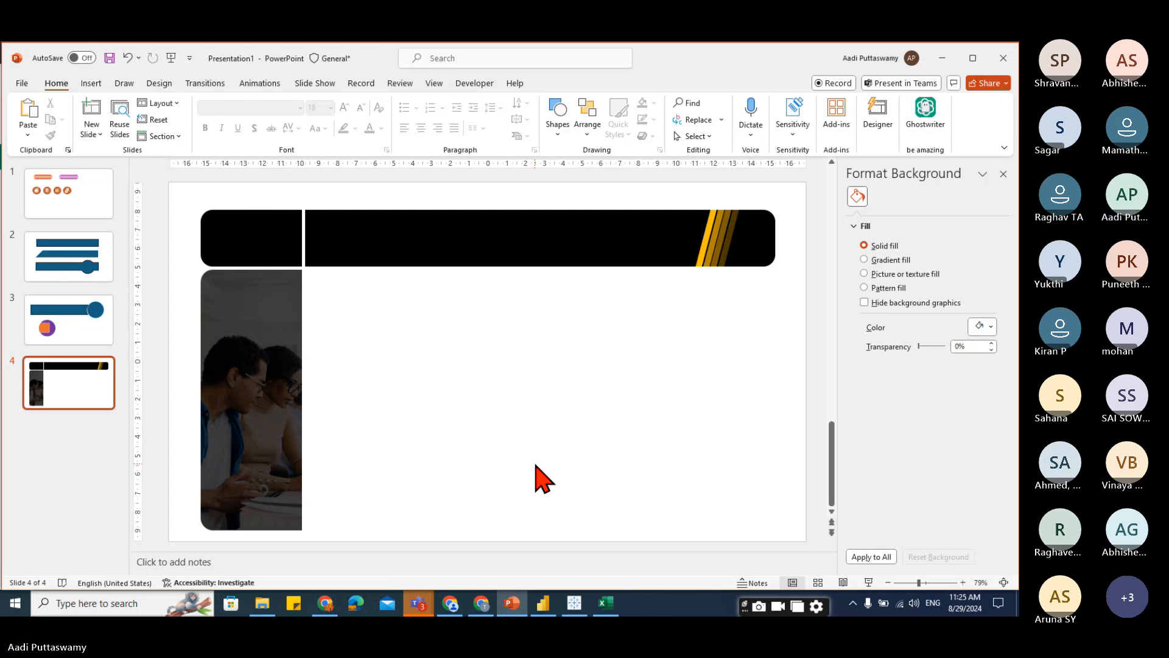
Select the sidebar shape and save it as a picture named side pan.png in Downloads.
drag(179, 251, 342, 554)
right_click(260, 339)
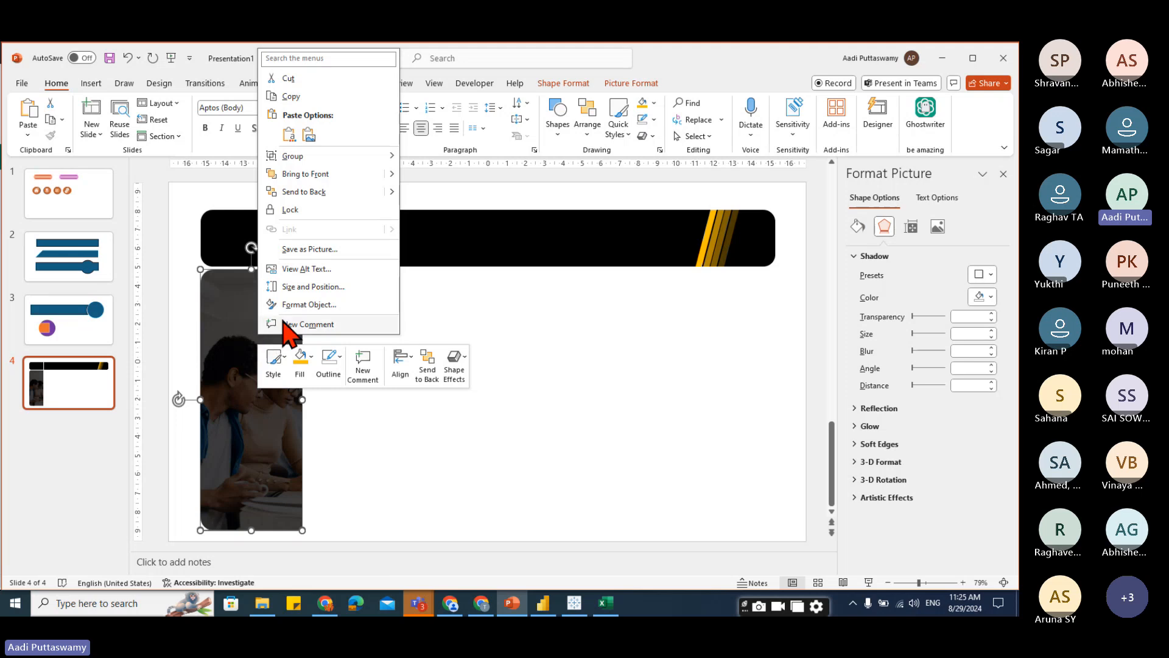
click(304, 253)
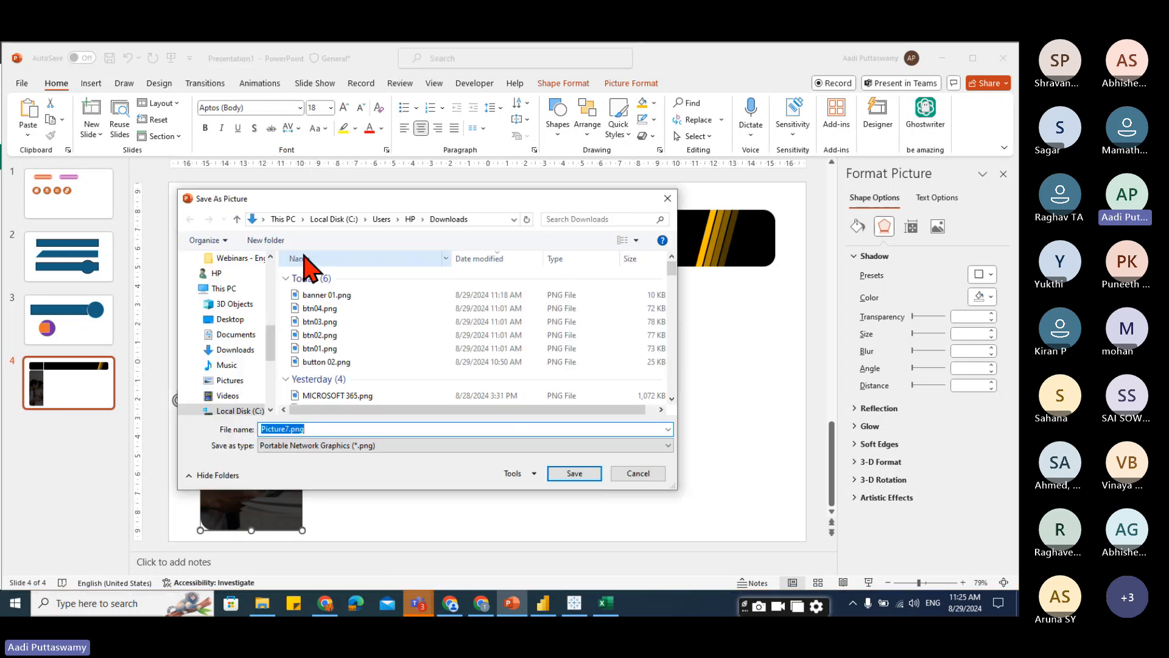
text(side)
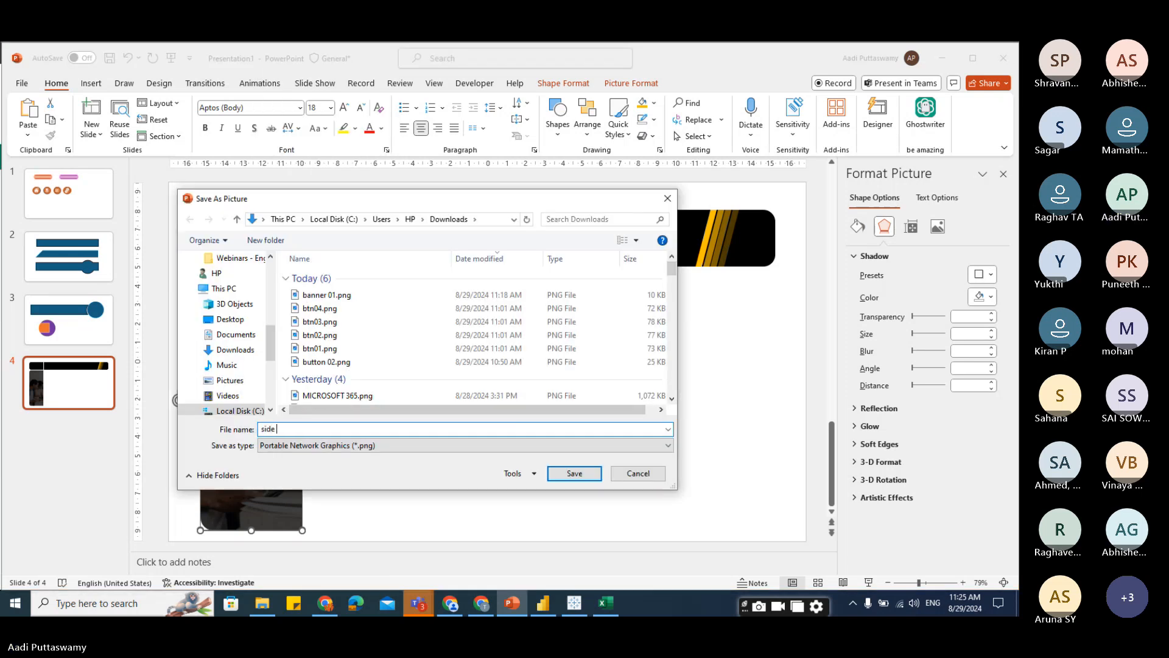
text( pan)
click(574, 473)
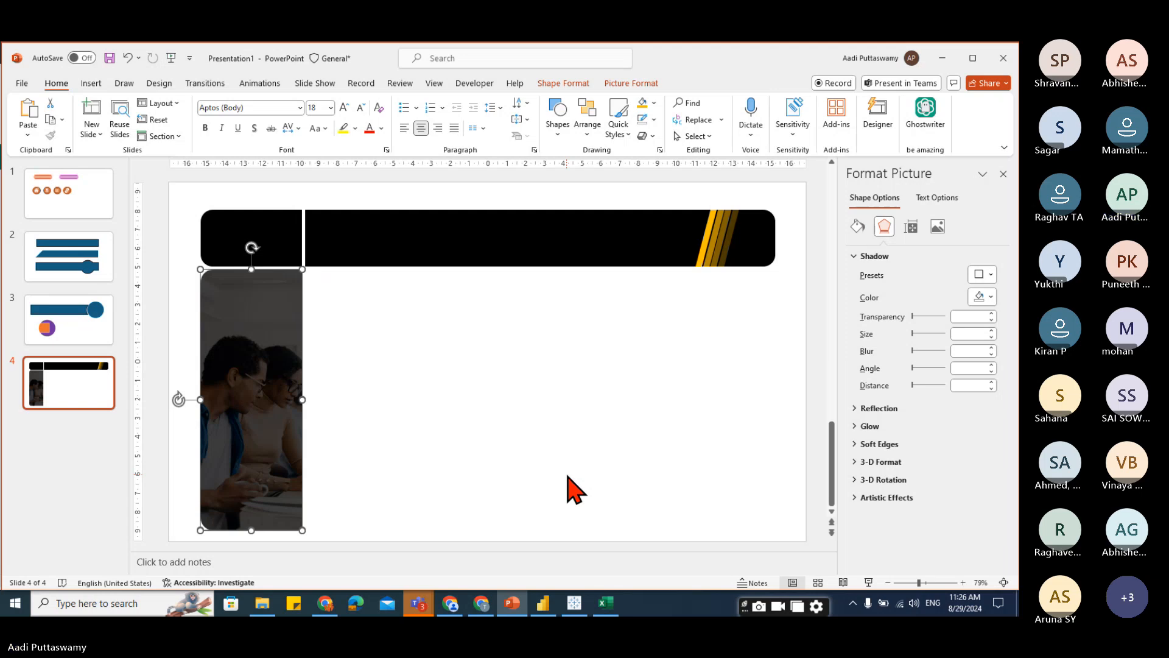
Check the latest question in the Teams meeting chat.
click(544, 603)
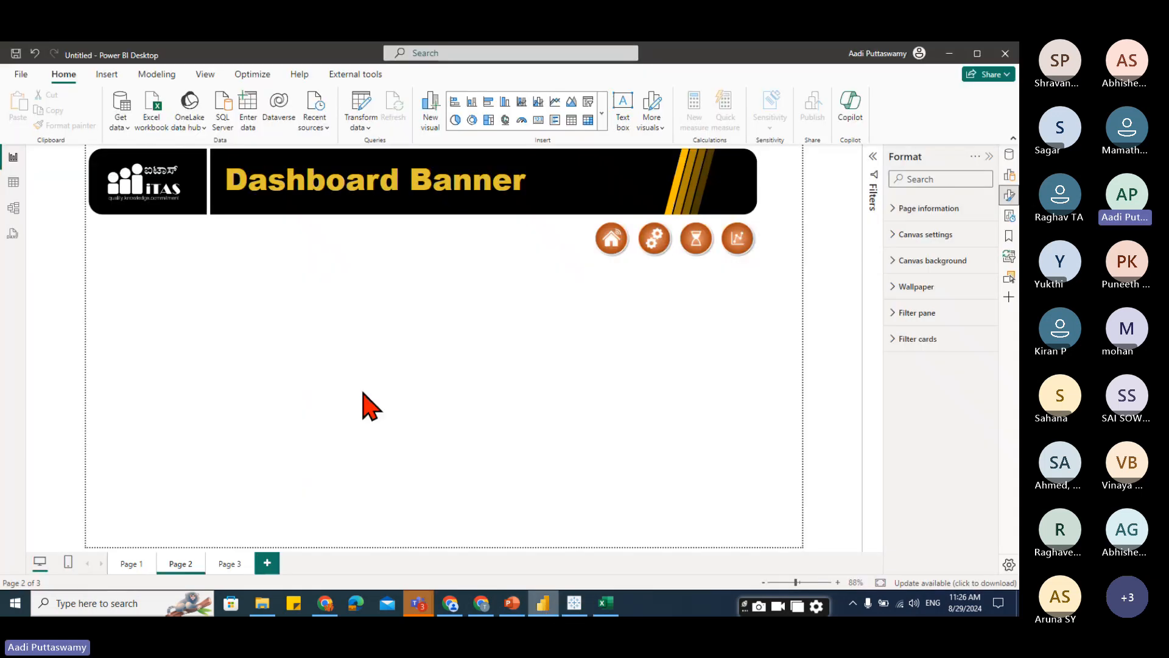
mouse_move(418, 602)
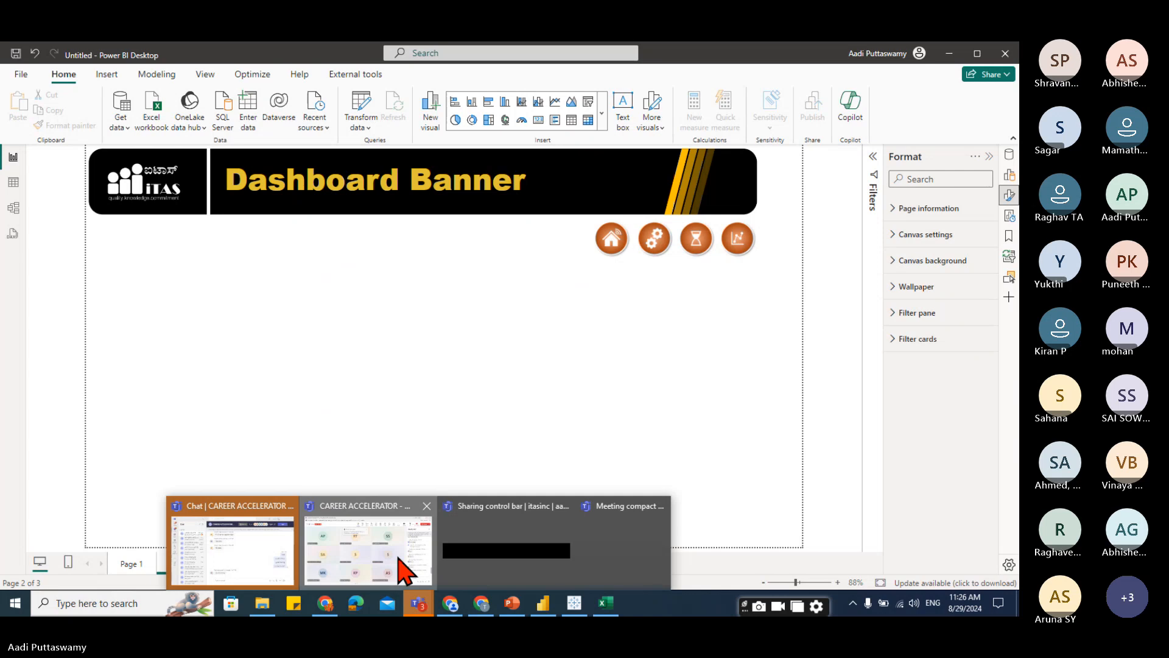
click(402, 569)
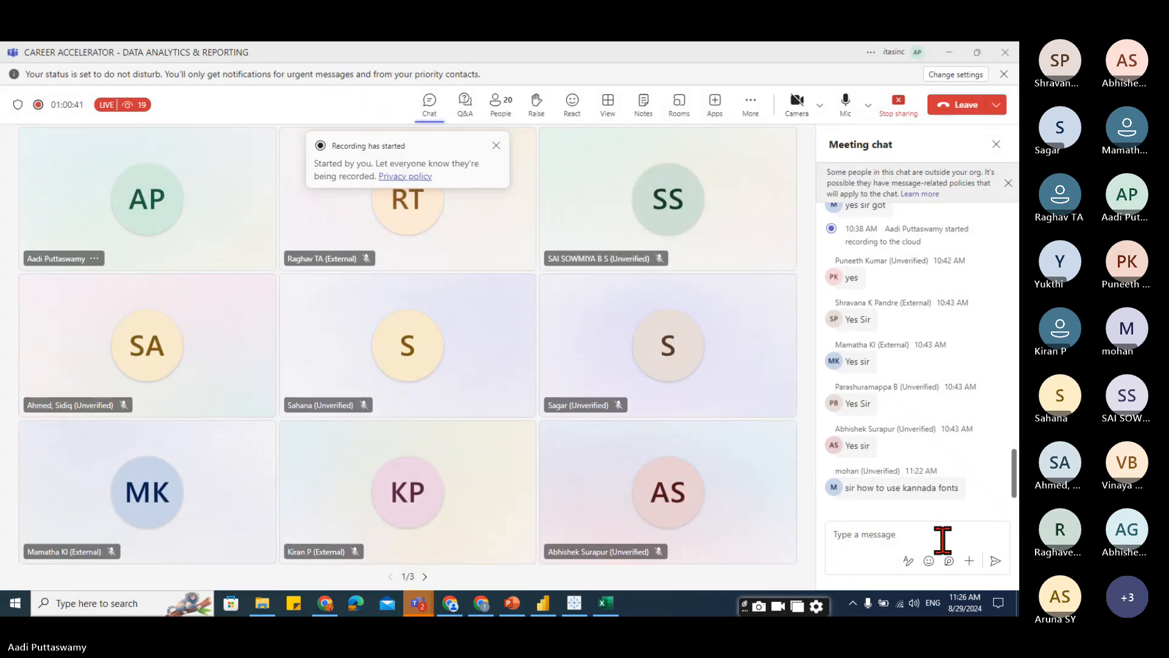
drag(847, 487, 962, 493)
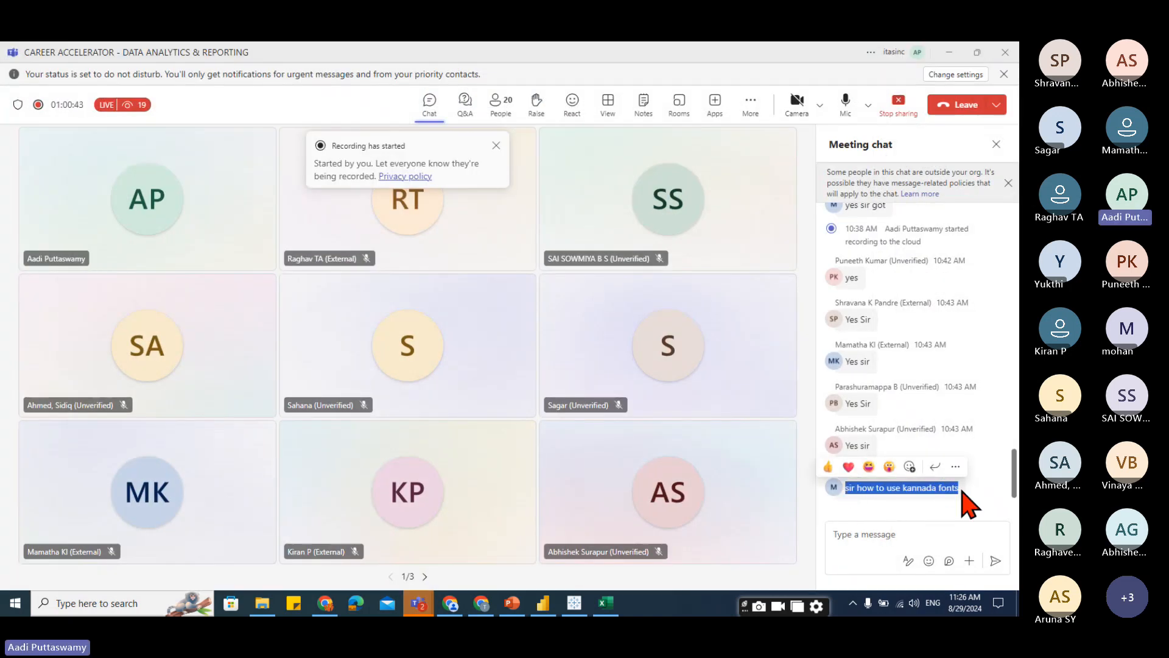
click(950, 52)
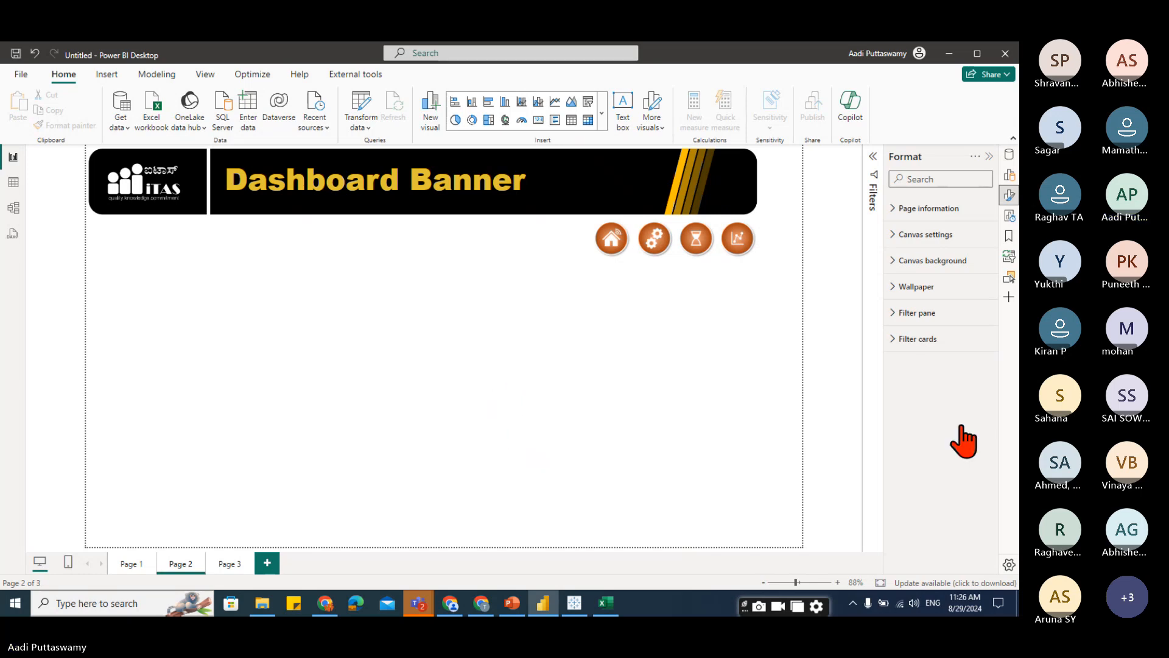
Insert the side pan.png image from Downloads into the Power BI report page.
click(107, 74)
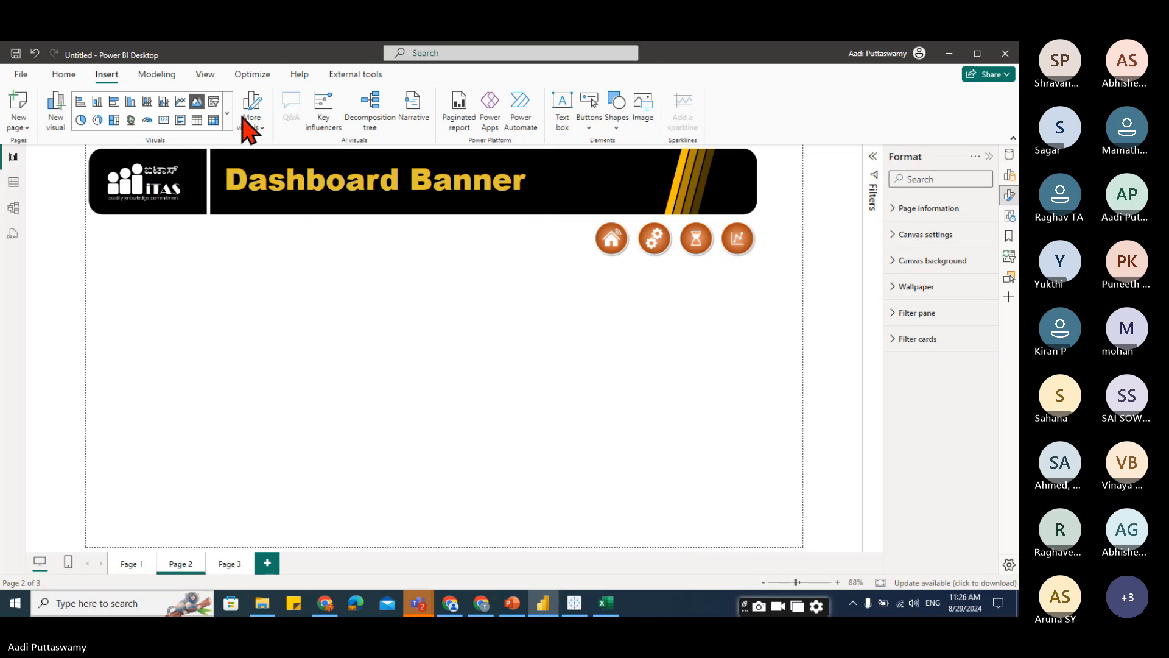
click(639, 122)
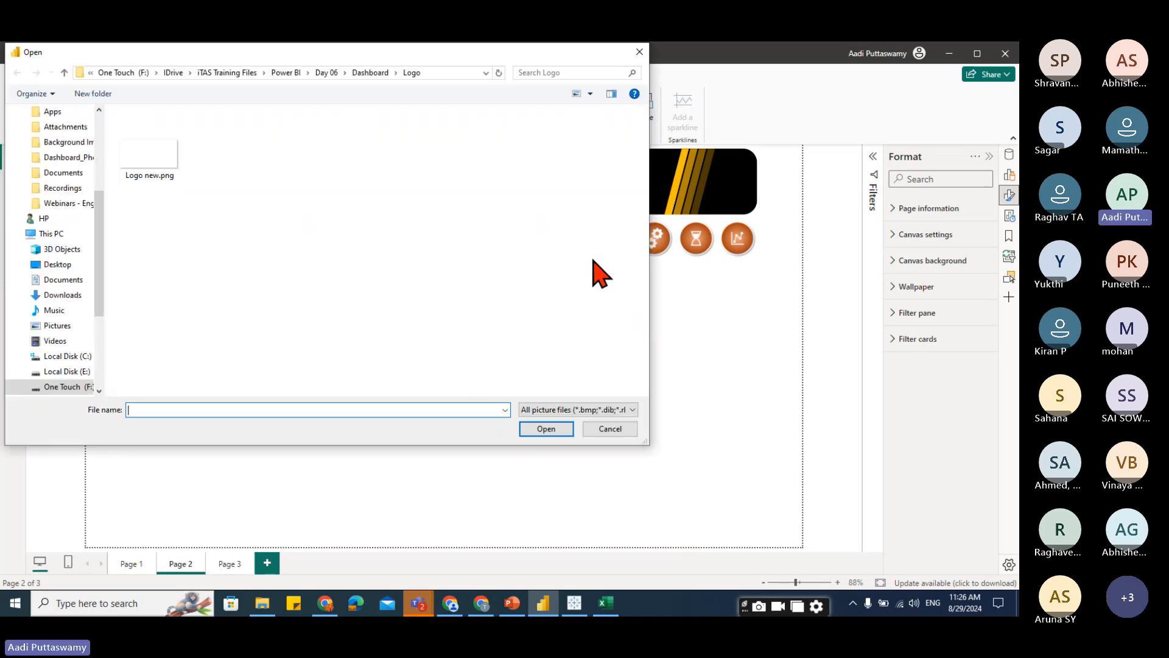
click(100, 120)
click(69, 147)
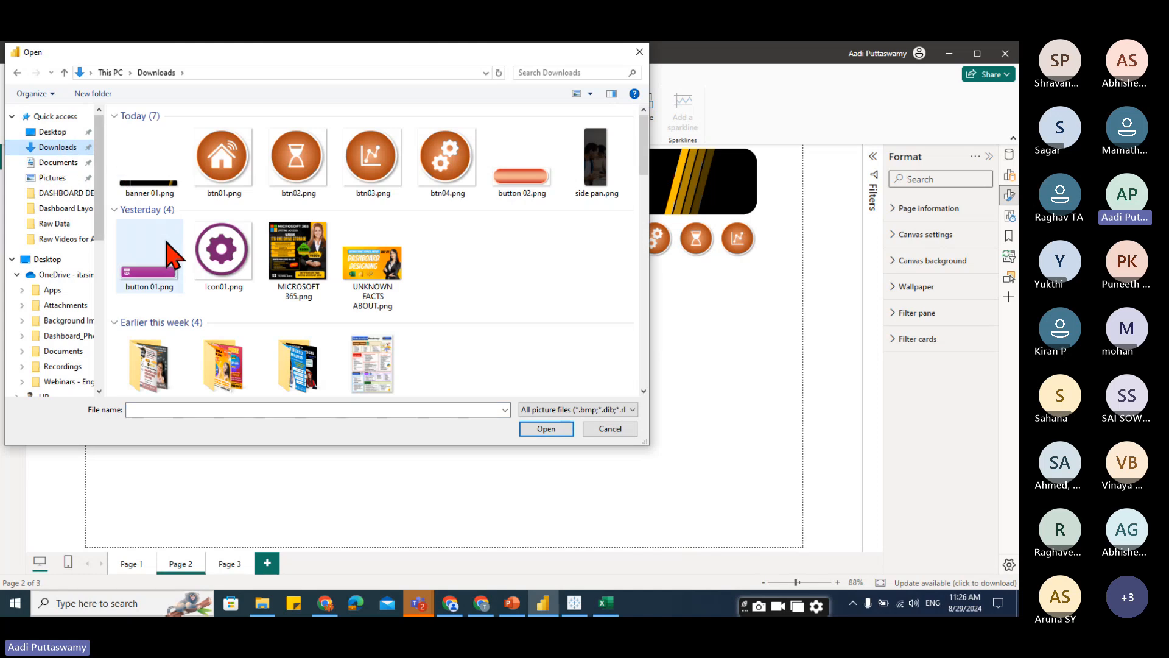
click(597, 182)
click(546, 428)
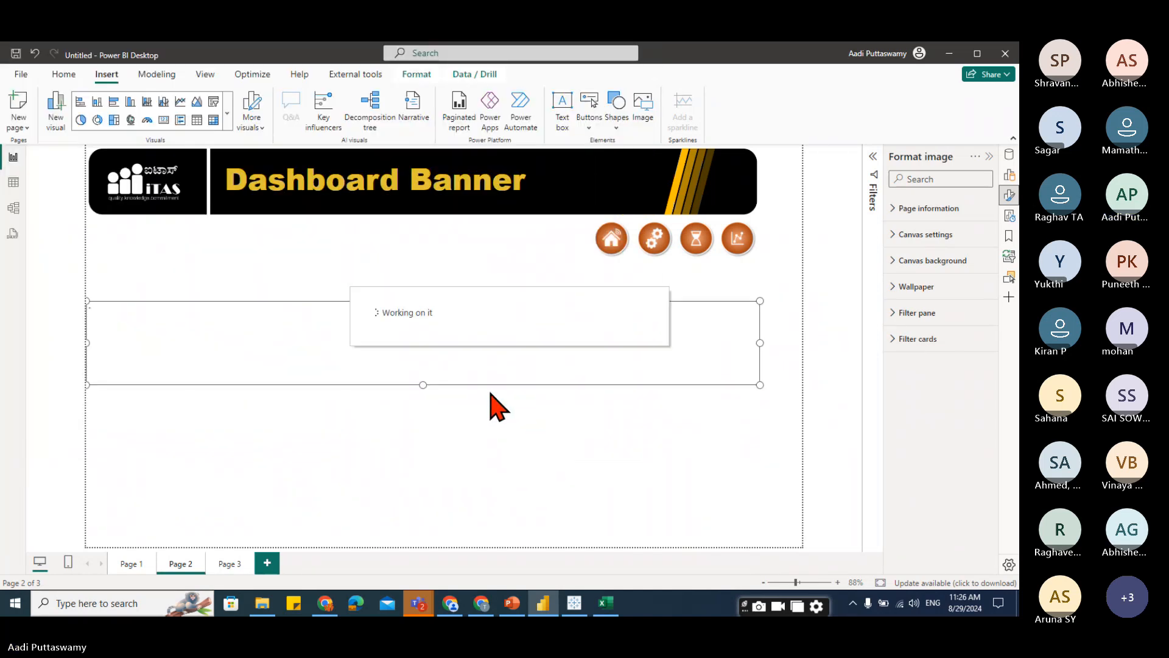
Resize and move the sidebar image under the logo at the page's left edge, about 223 by 569.
drag(758, 343, 300, 475)
drag(203, 417, 174, 408)
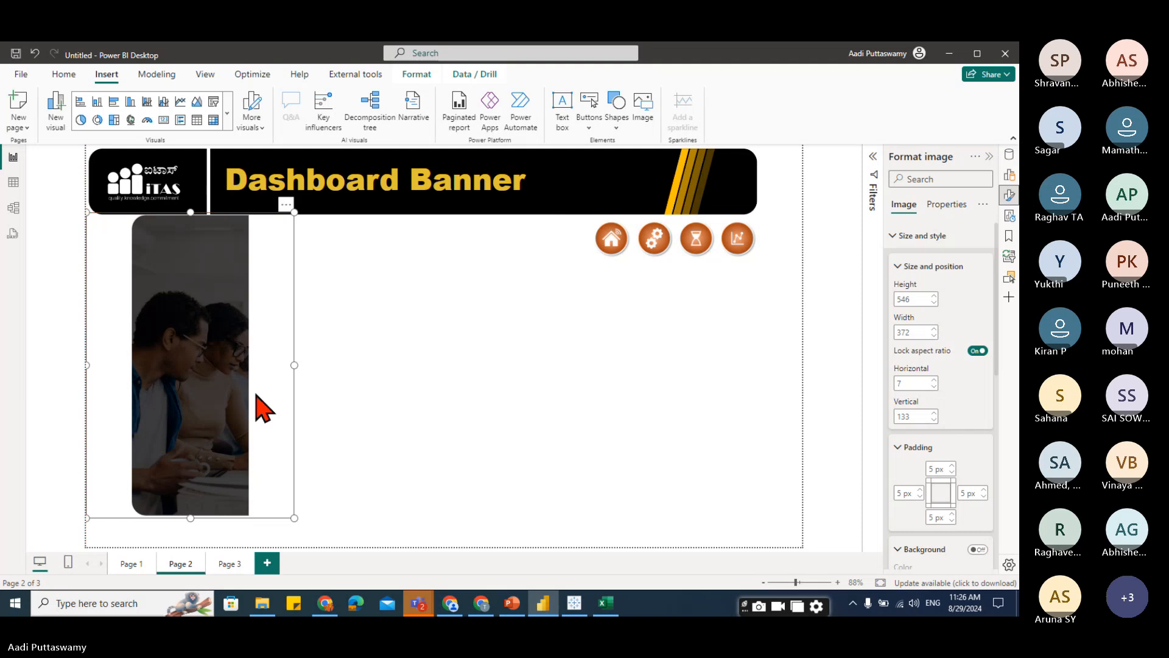
drag(293, 367, 210, 372)
drag(149, 518, 153, 535)
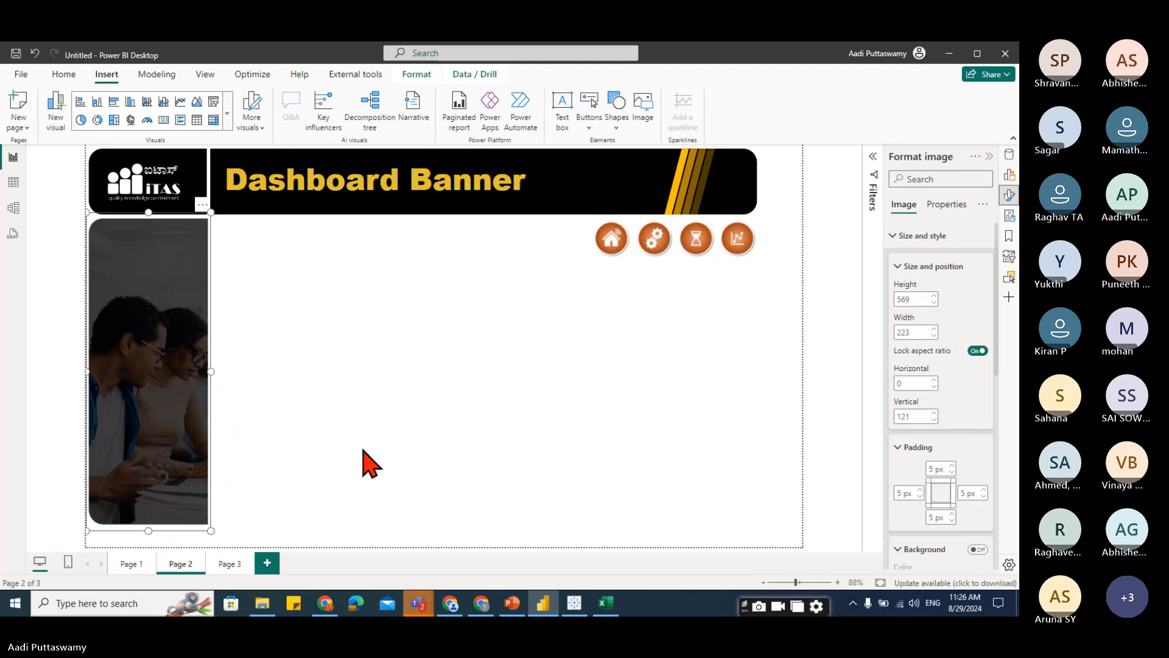
click(405, 395)
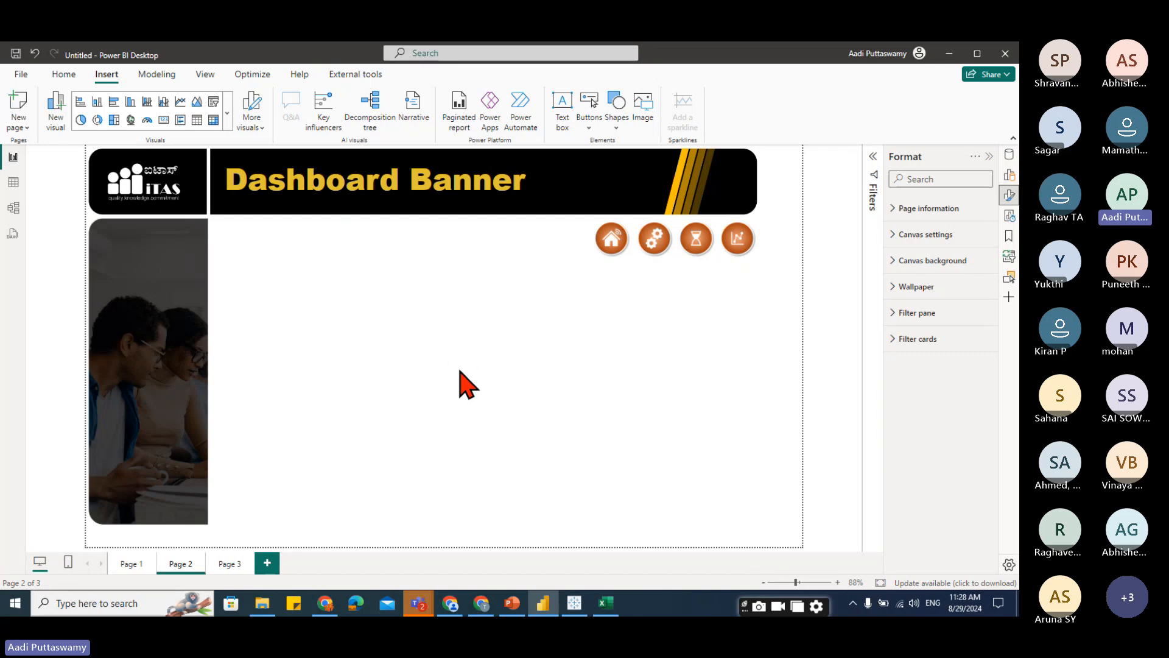
Switch back to the PowerPoint slide with the banner and sidebar.
click(517, 604)
click(399, 328)
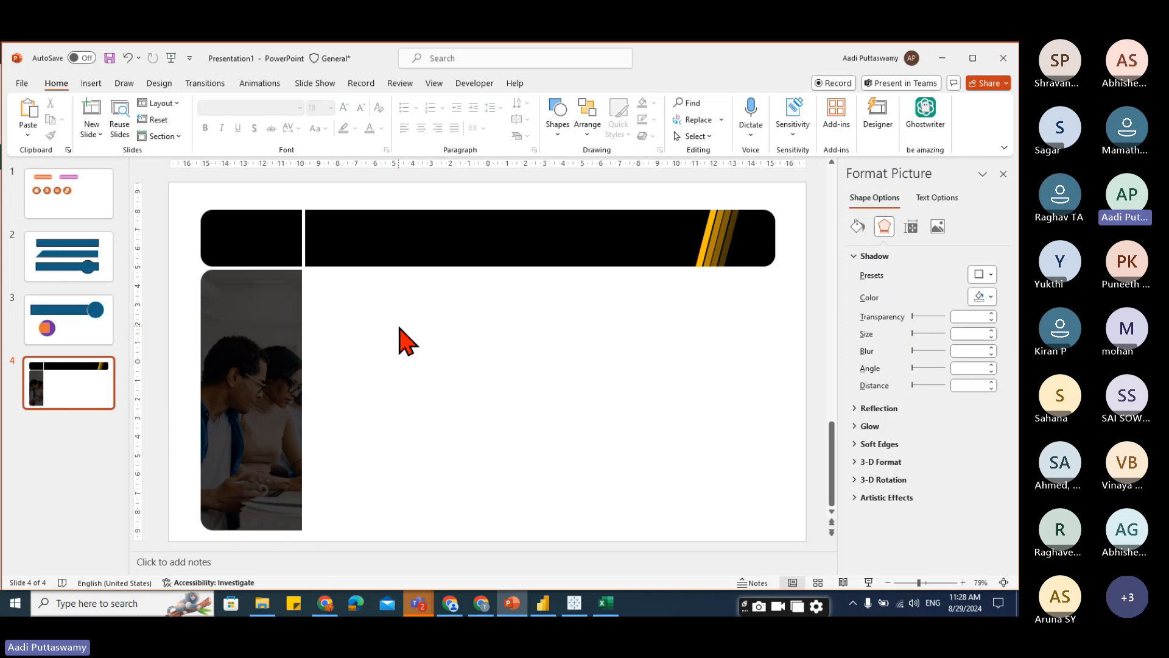
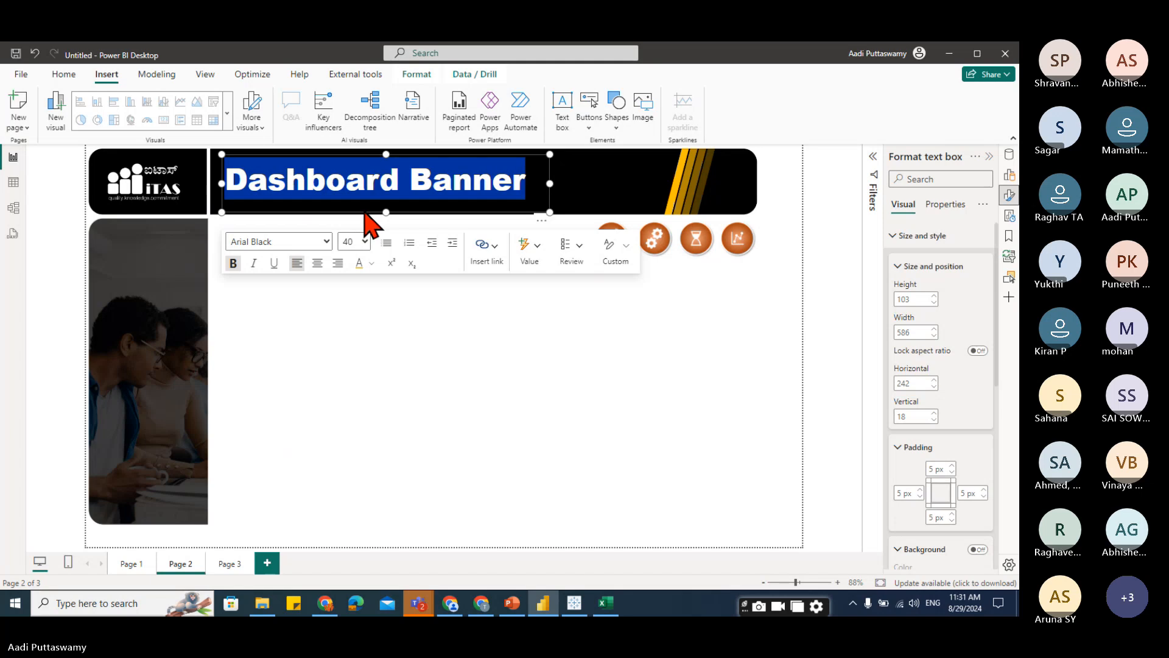
Paste the Kannada title into the banner text box, select all of it, and set the font size to 28.
key(ctrl+v)
key(ctrl+a)
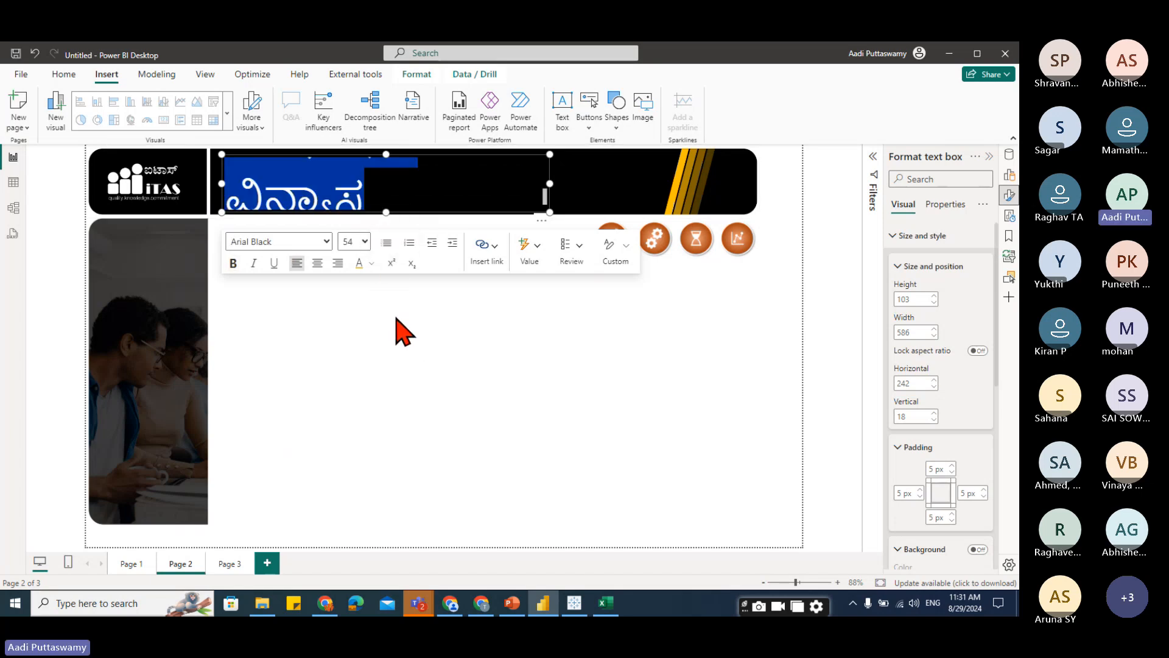
click(69, 79)
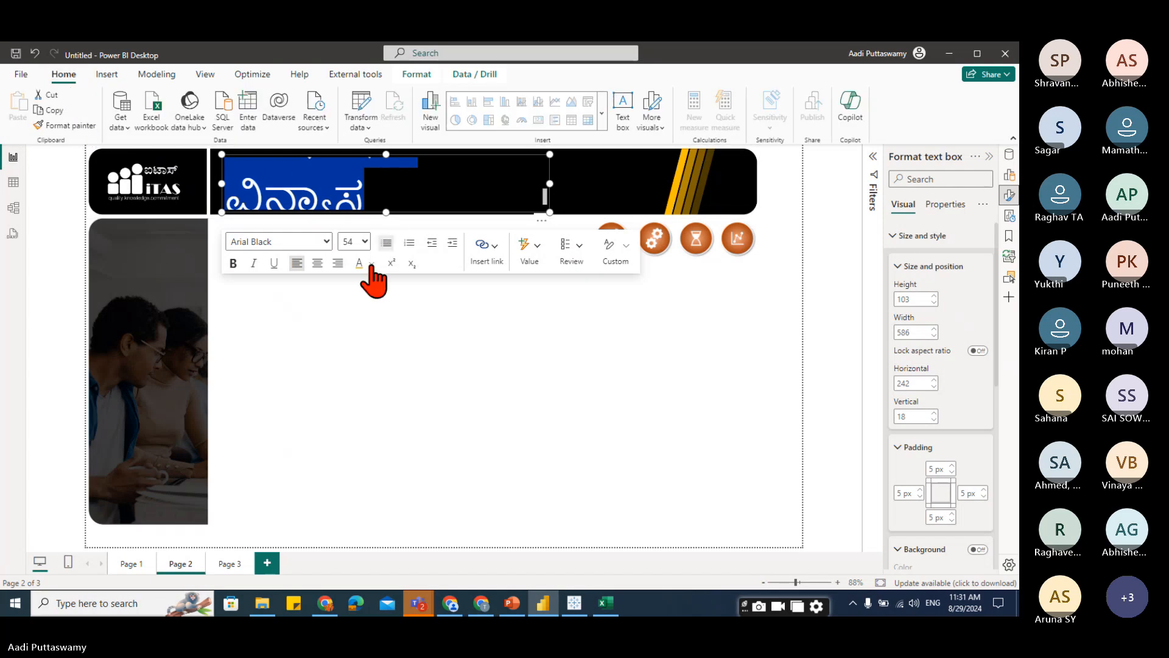
click(326, 242)
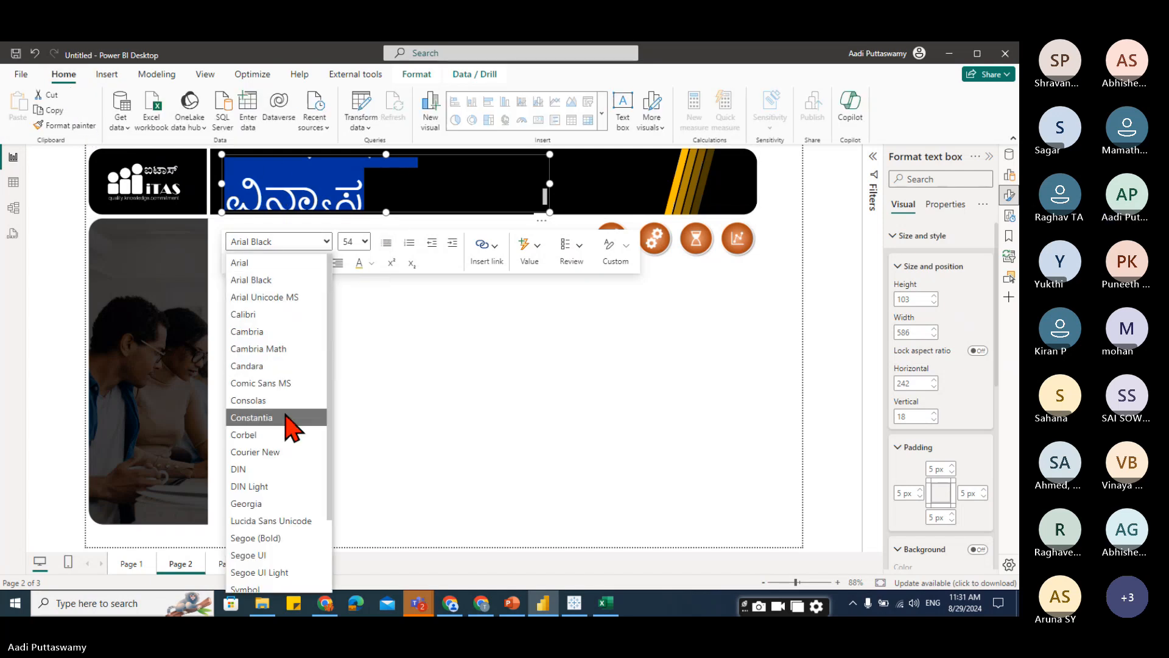
click(365, 242)
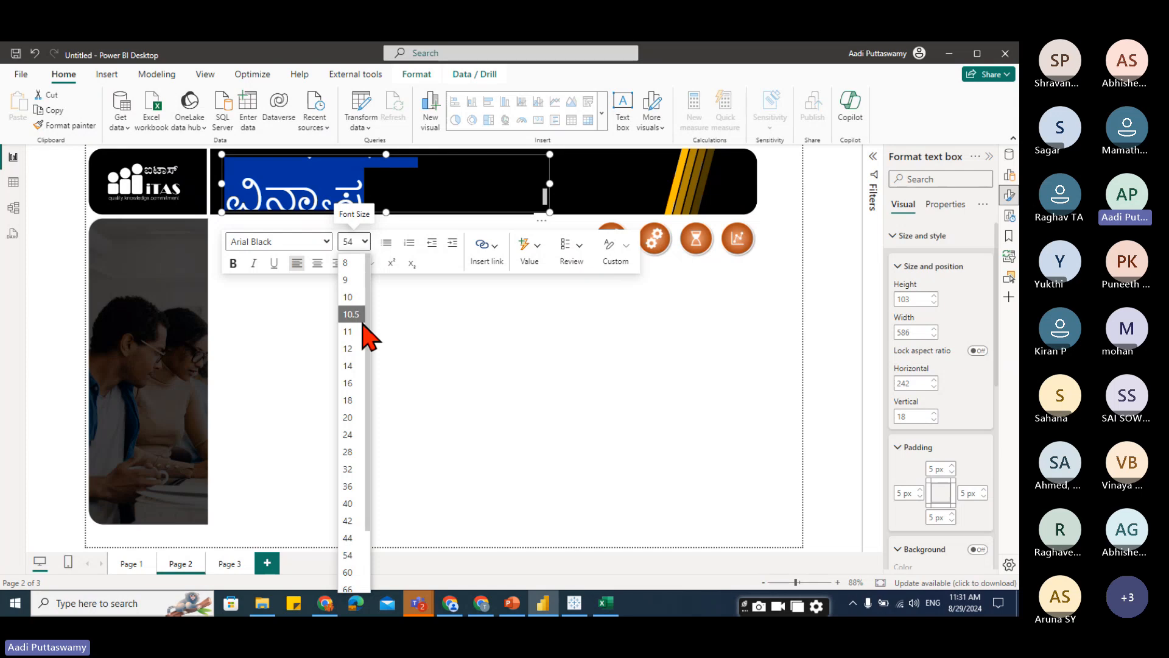
click(351, 453)
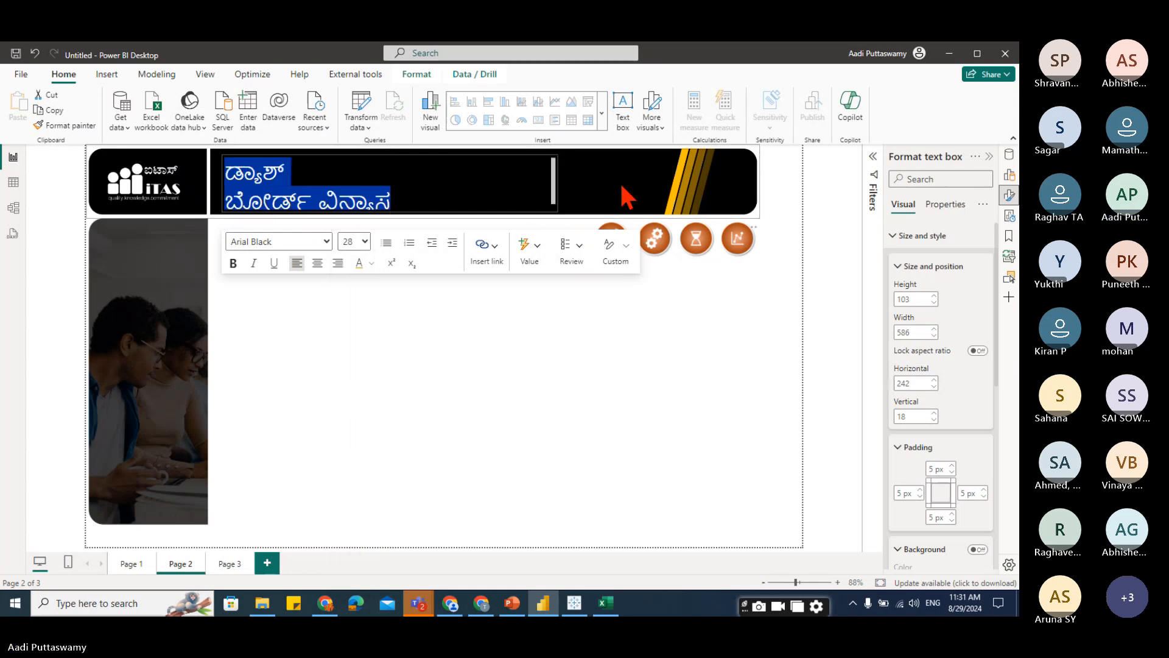
Widen the banner text box to about 774 wide, undoing an accidental deletion of its text.
drag(627, 198, 649, 184)
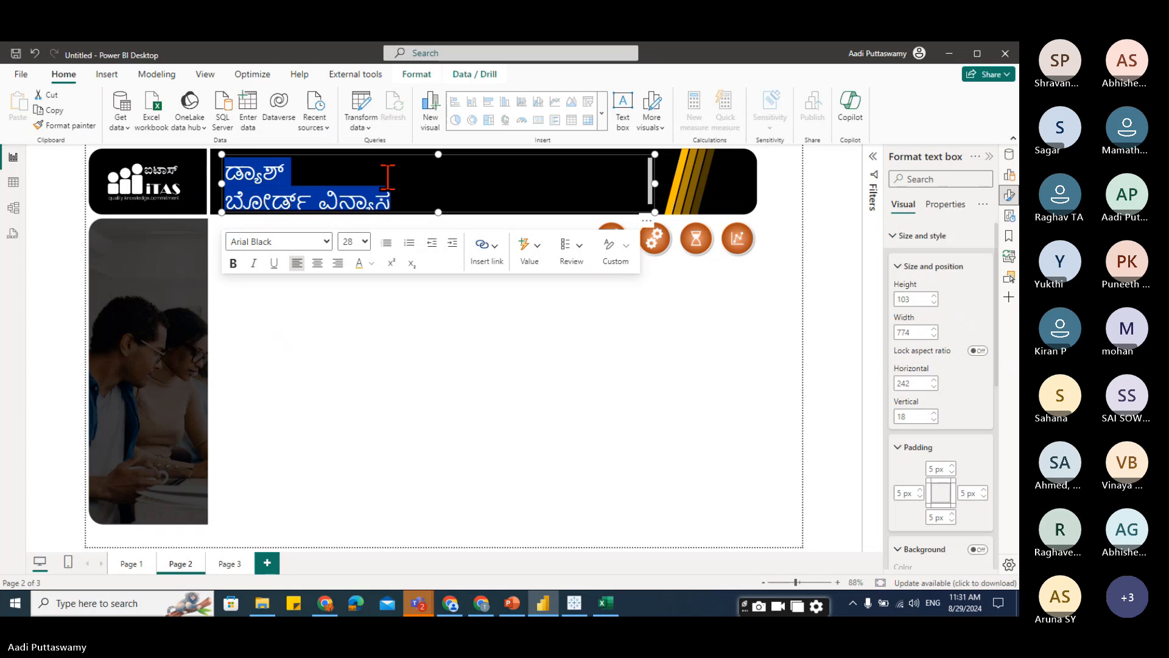
key(Delete)
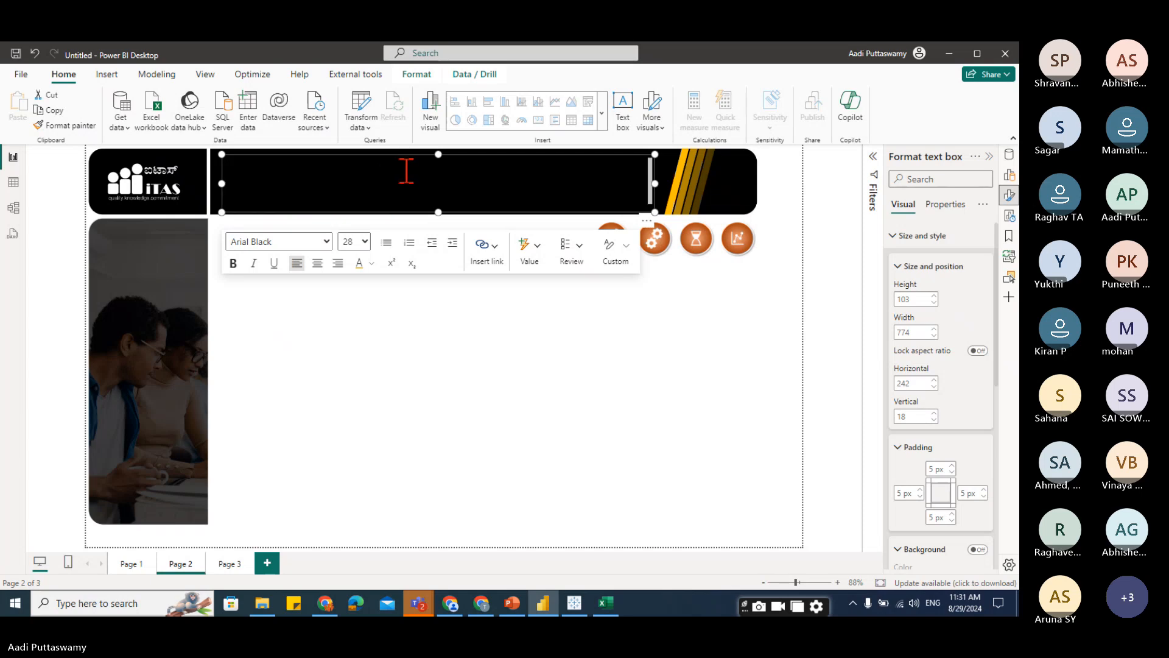
key(ctrl+z)
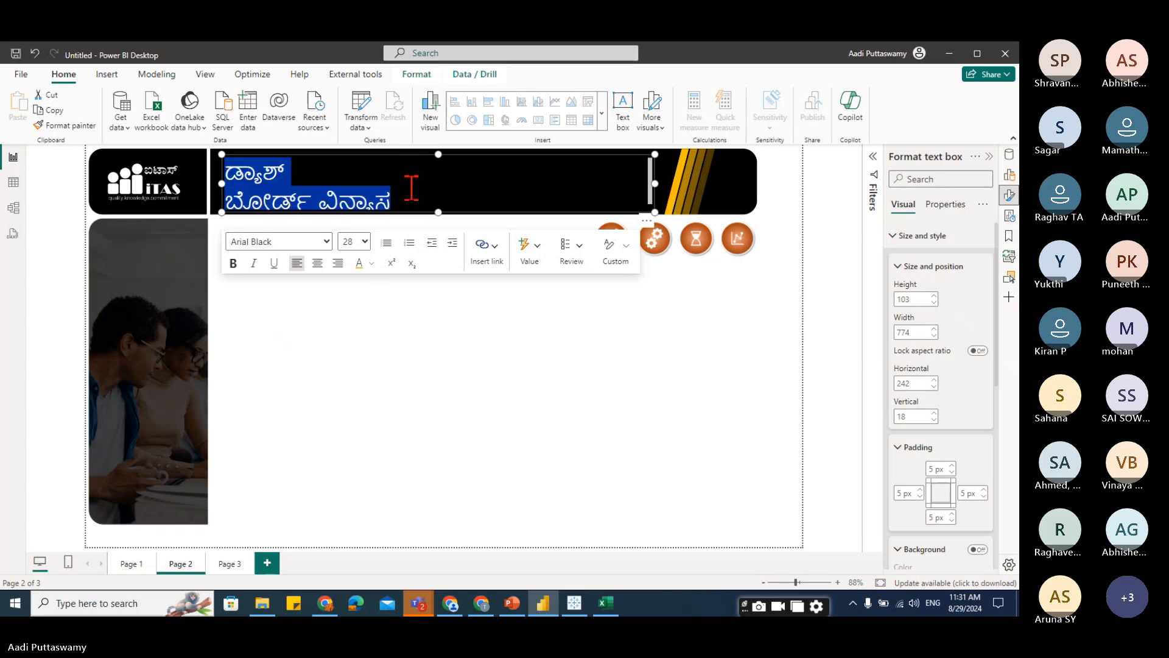
Set the title text colour to gold and make it bold.
click(371, 263)
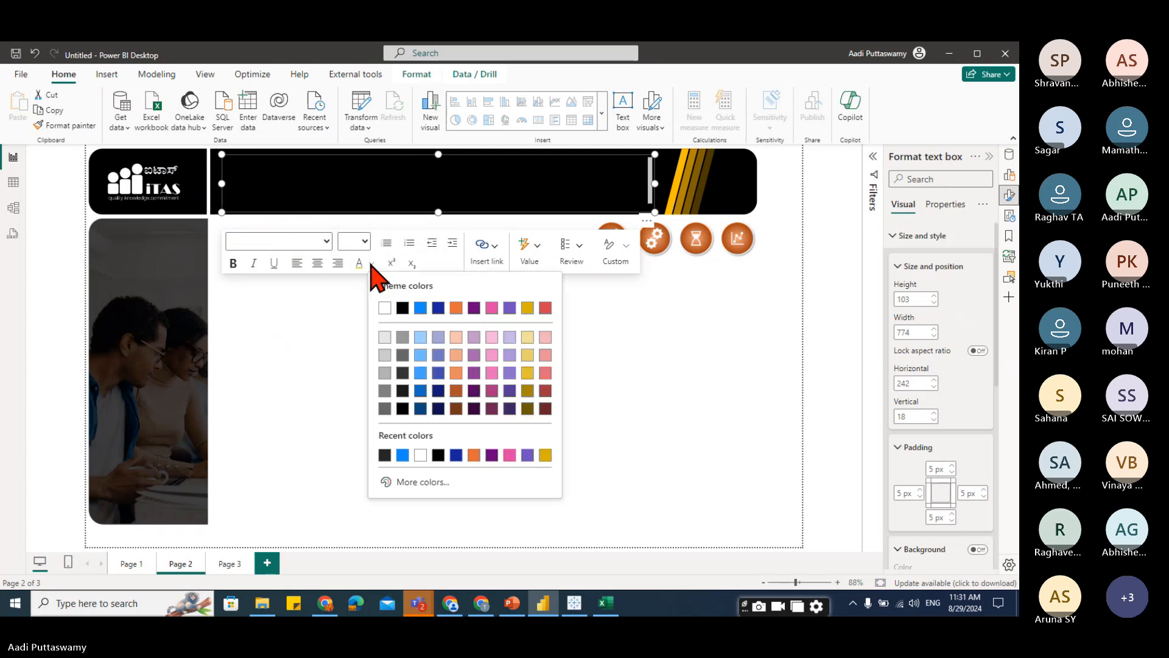
click(527, 356)
click(232, 263)
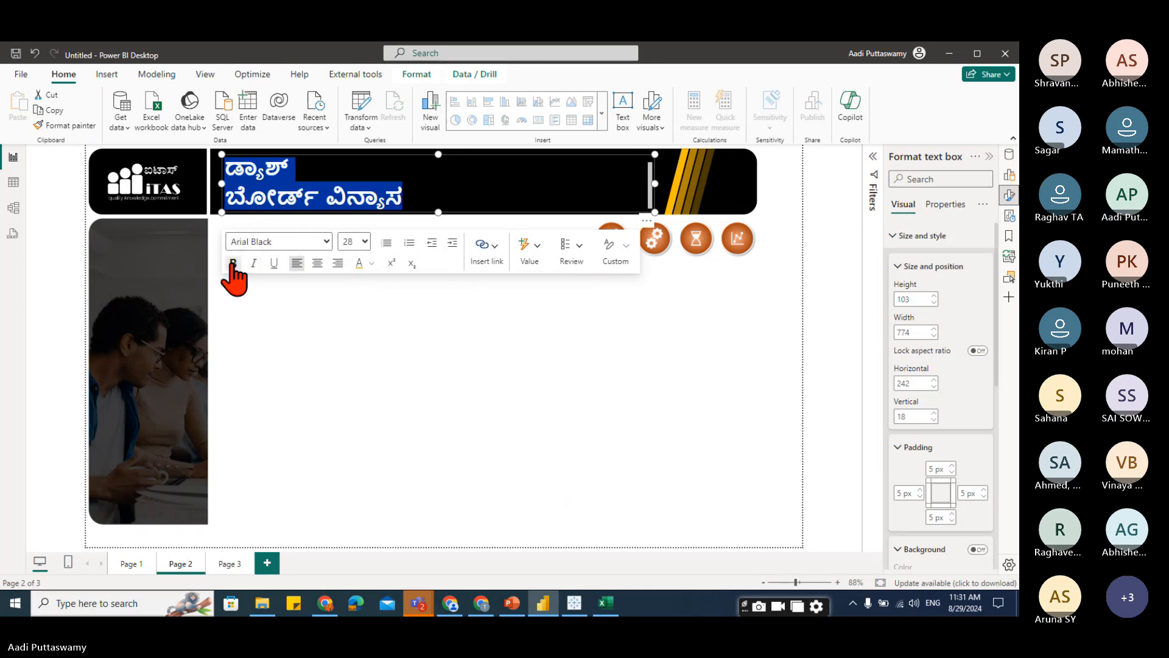
click(441, 171)
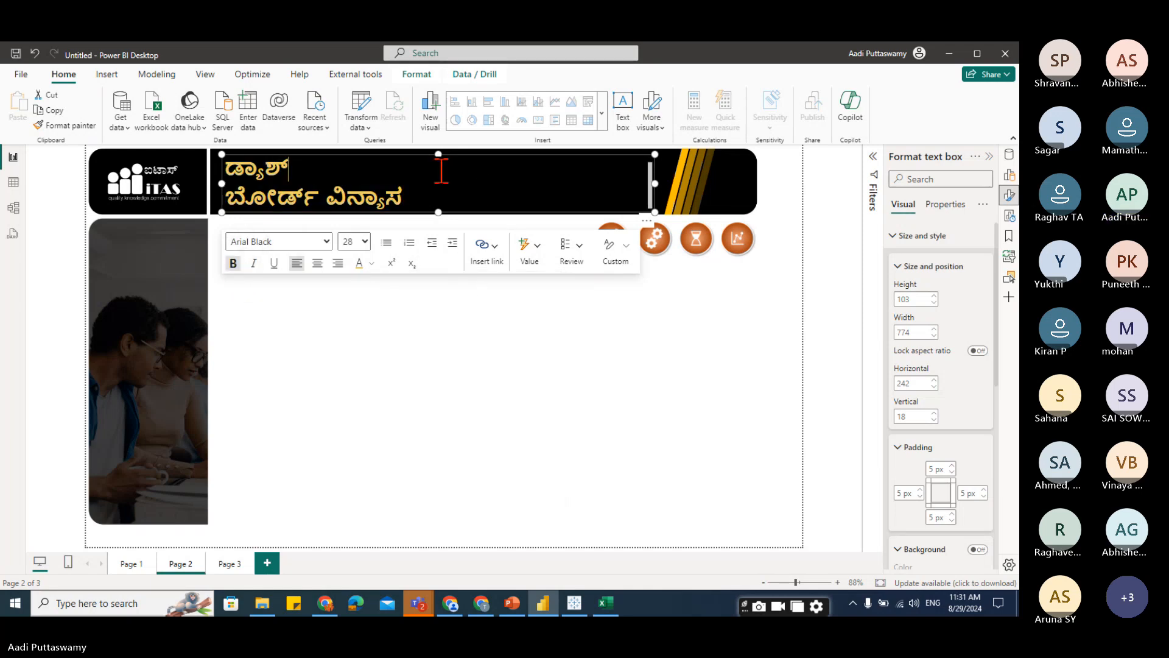
Widen the text box further and join the title's two lines into a single line.
drag(653, 183, 732, 183)
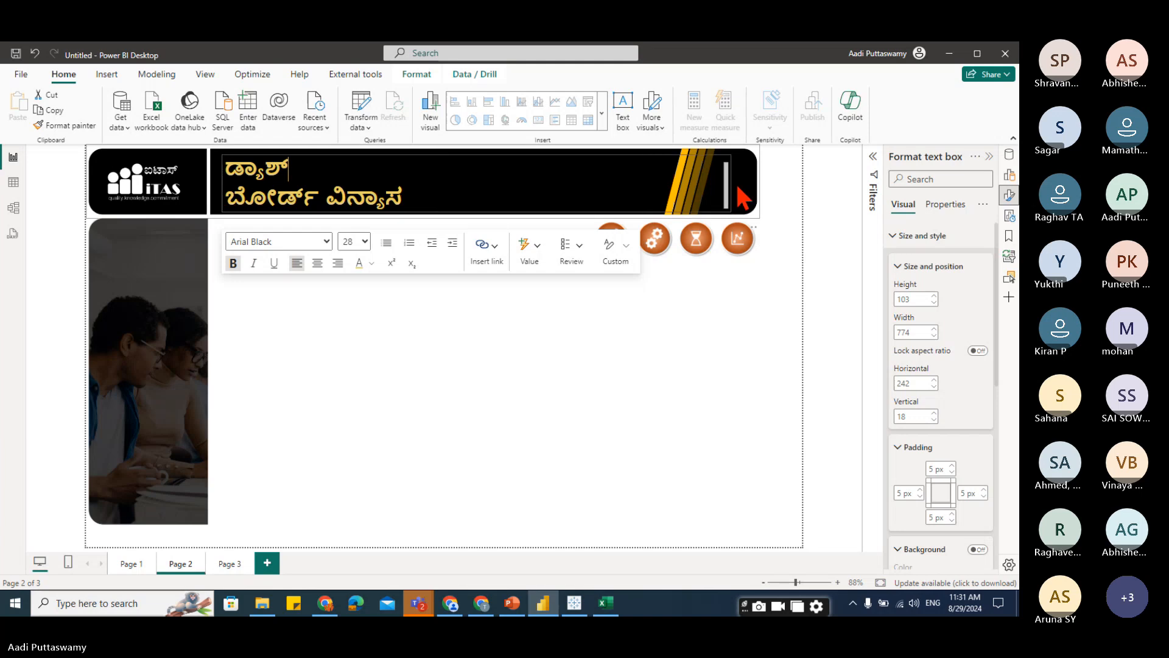
key(Delete)
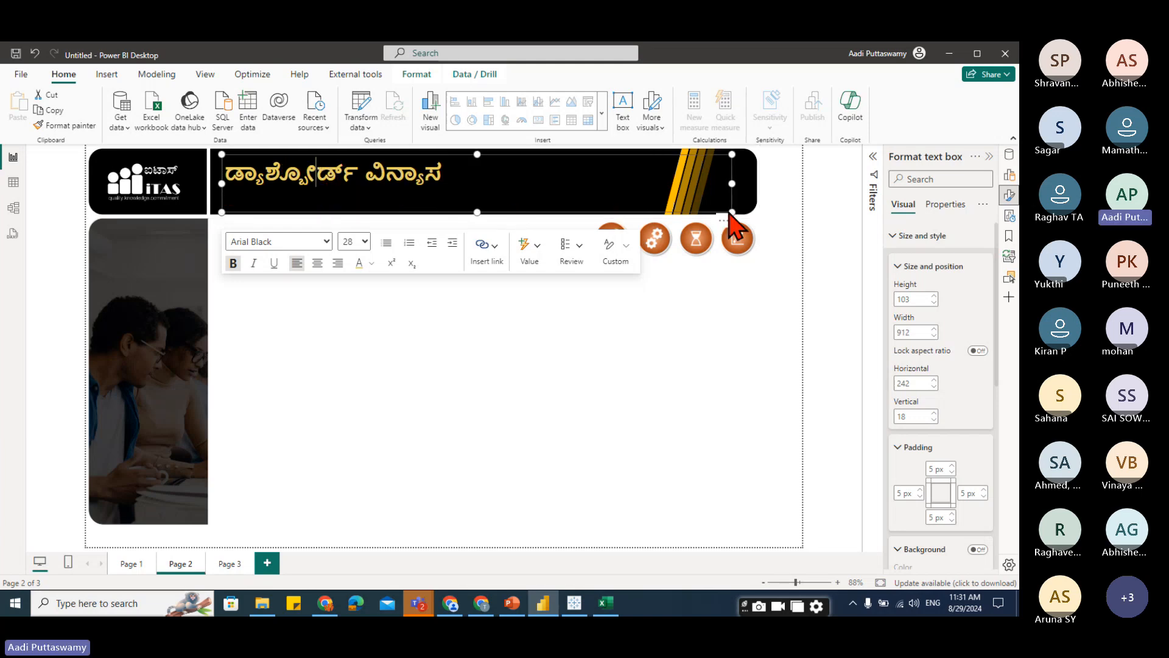
Resize the title text box to about 485 by 71 and deselect it.
drag(731, 212, 488, 212)
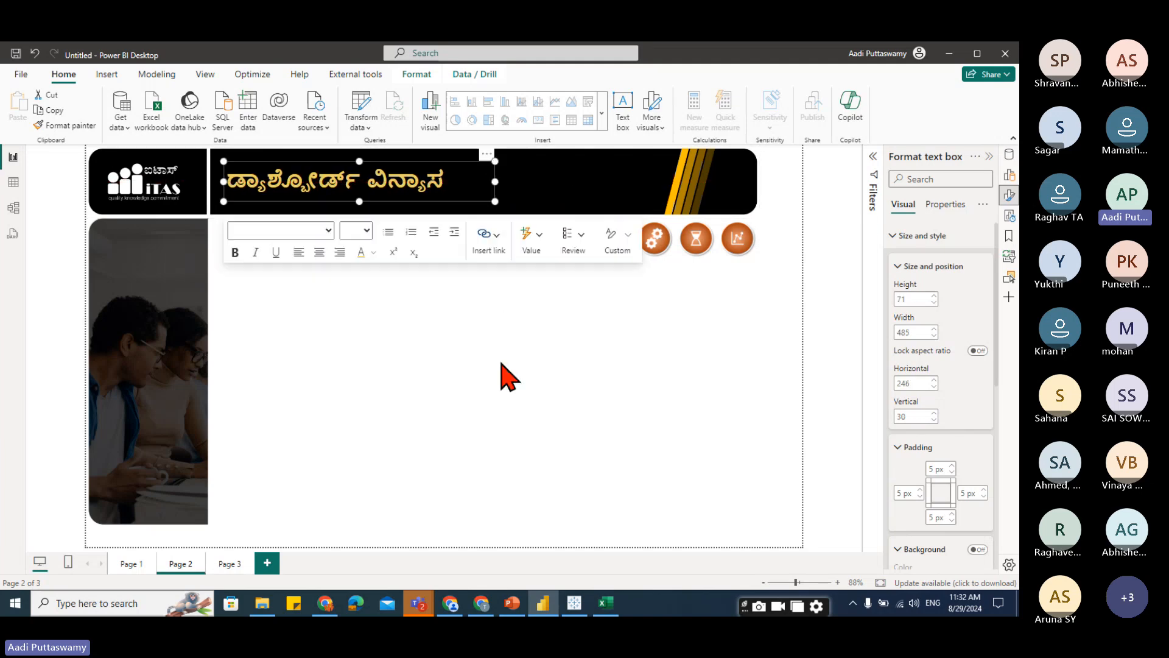
click(521, 402)
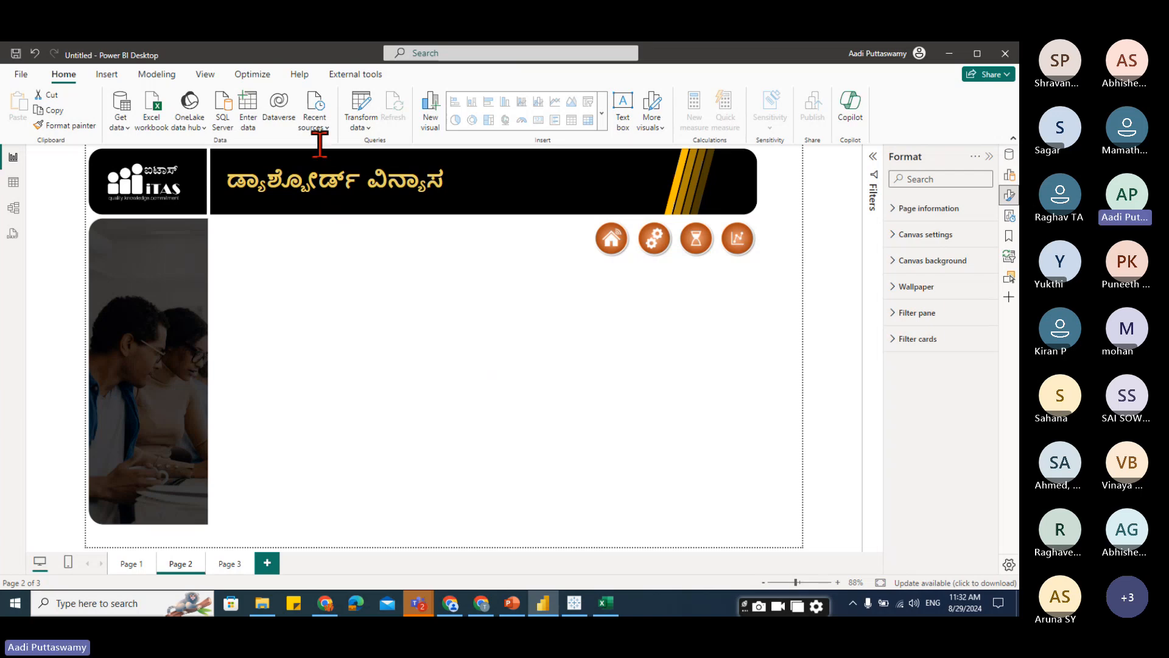
In PowerPoint, set the Kannada title text colour to orange using a custom colour.
key(alt+Tab)
click(429, 310)
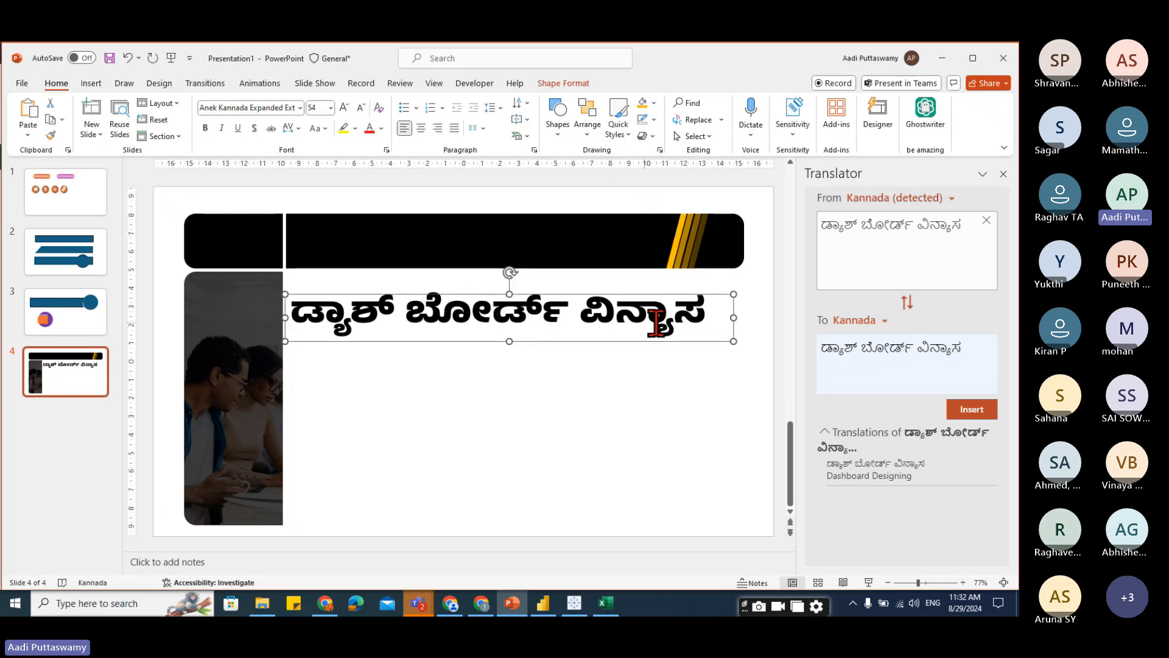
click(701, 310)
drag(706, 313, 282, 307)
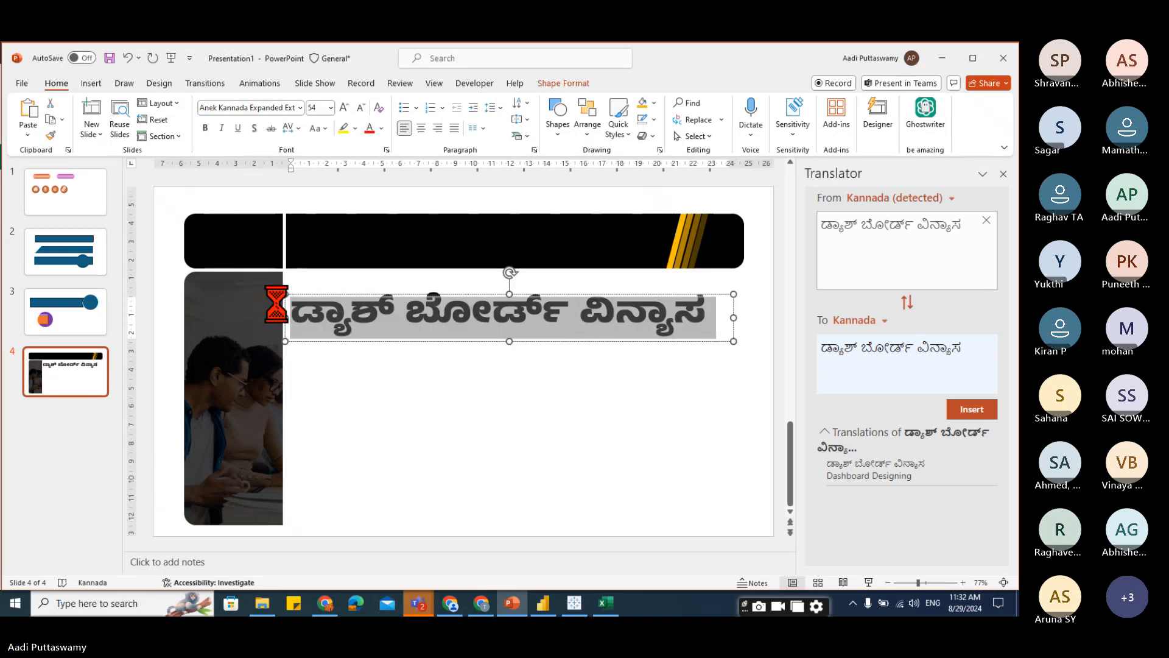
click(382, 128)
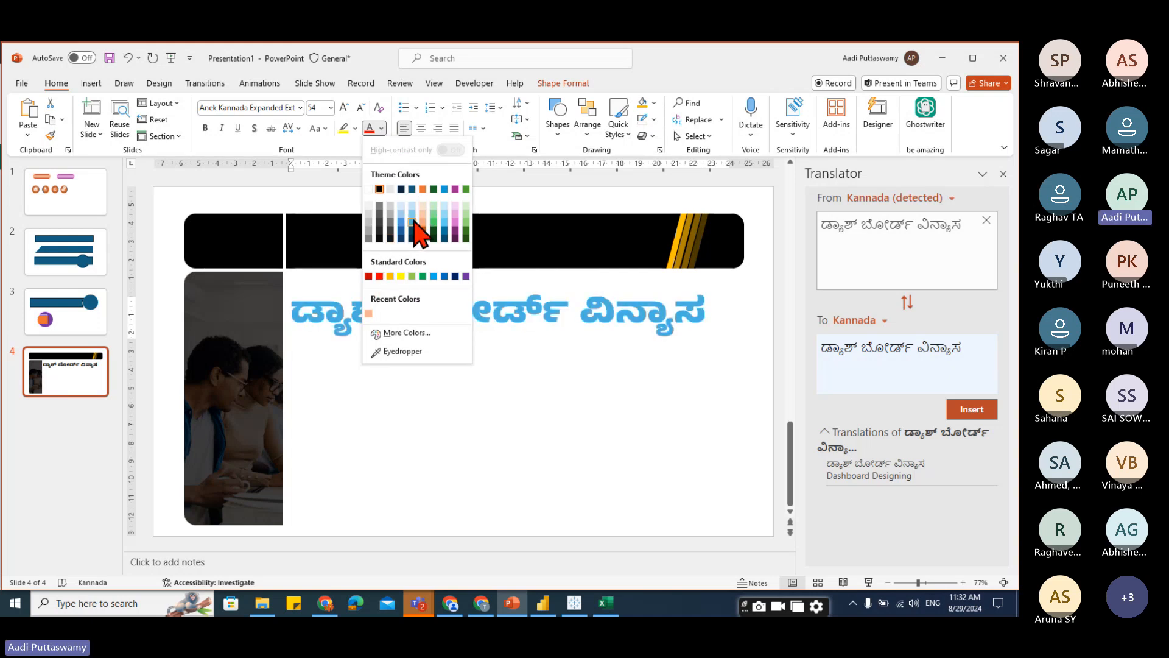
click(402, 334)
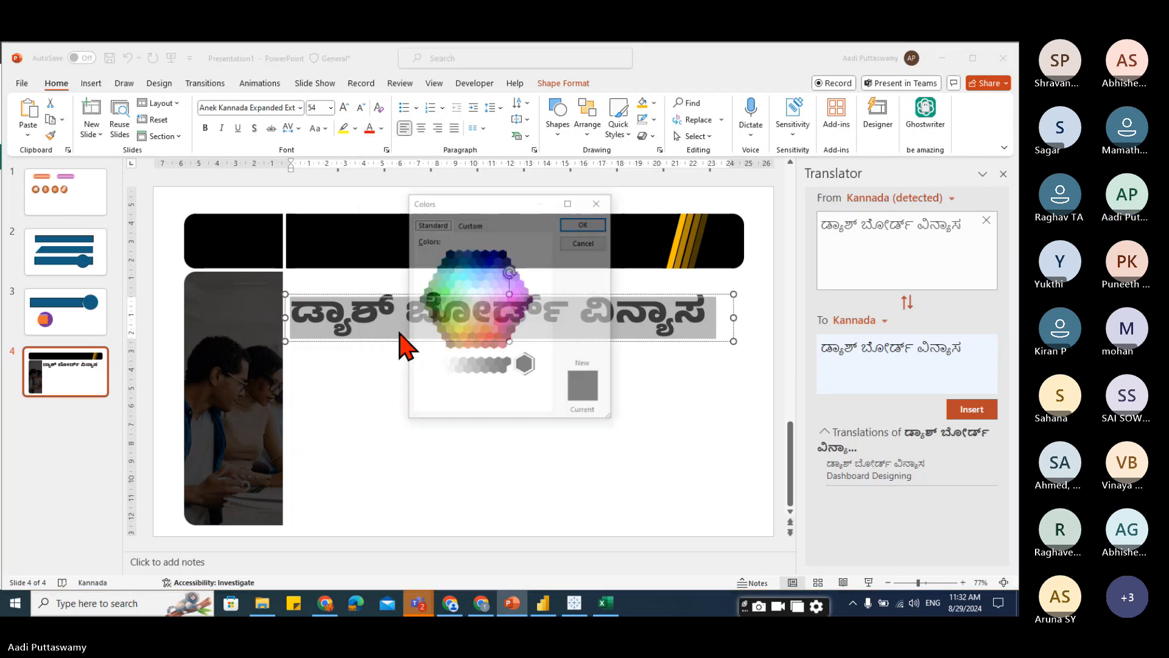
click(462, 337)
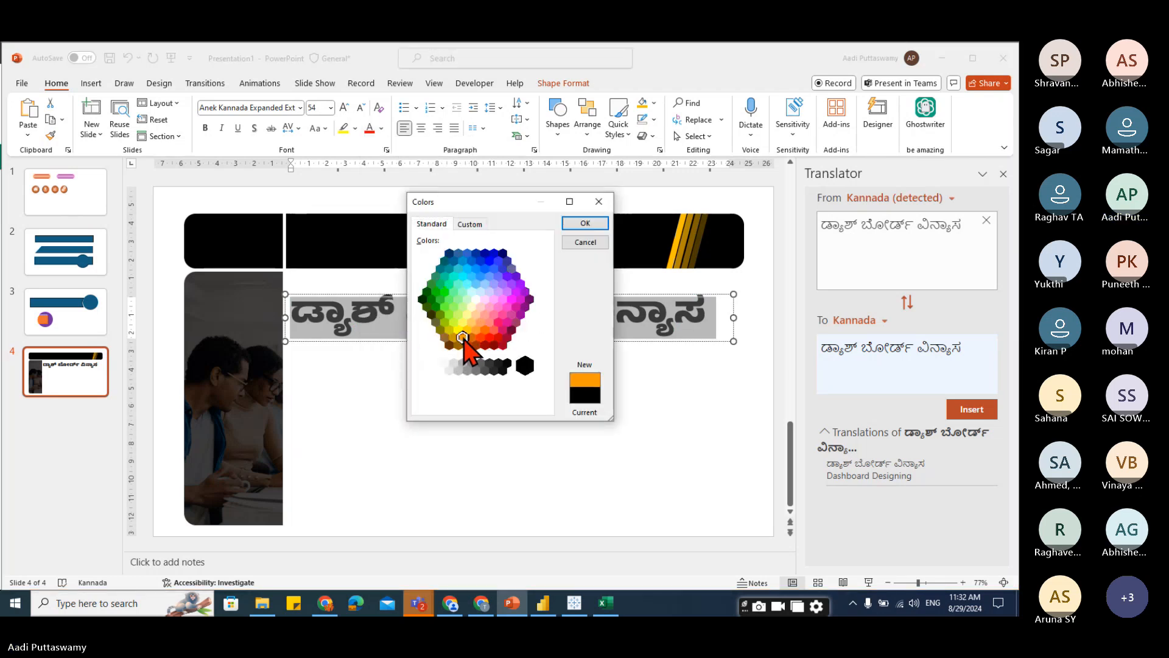
click(584, 224)
click(514, 454)
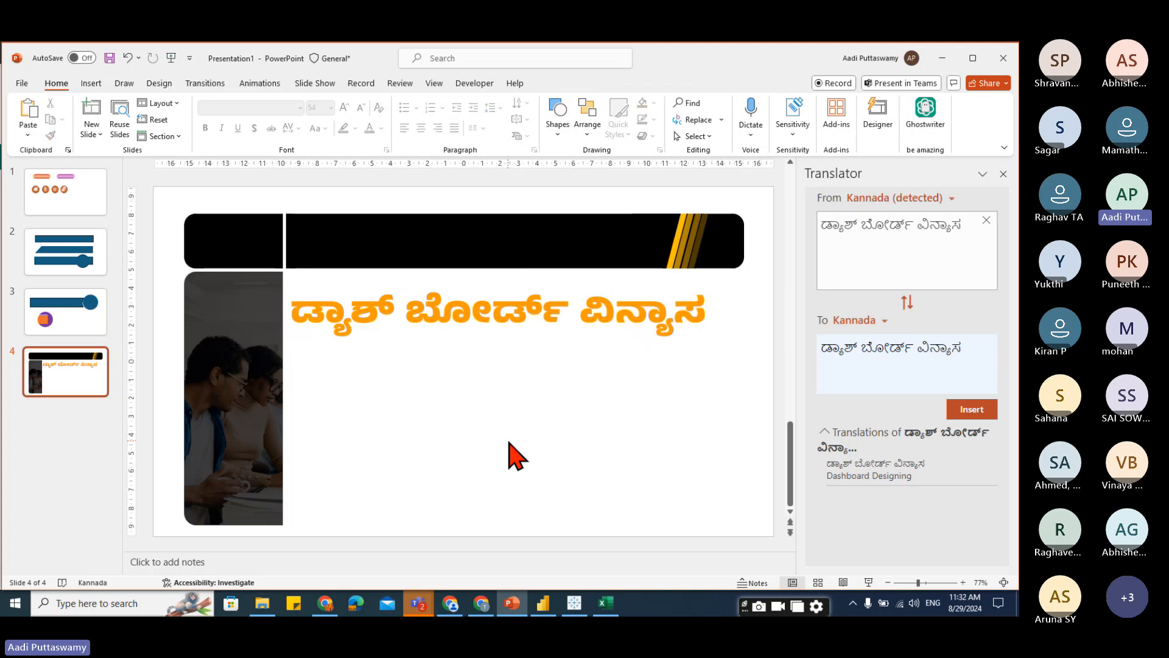
Save the title text box as a picture named Title in Downloads.
click(490, 321)
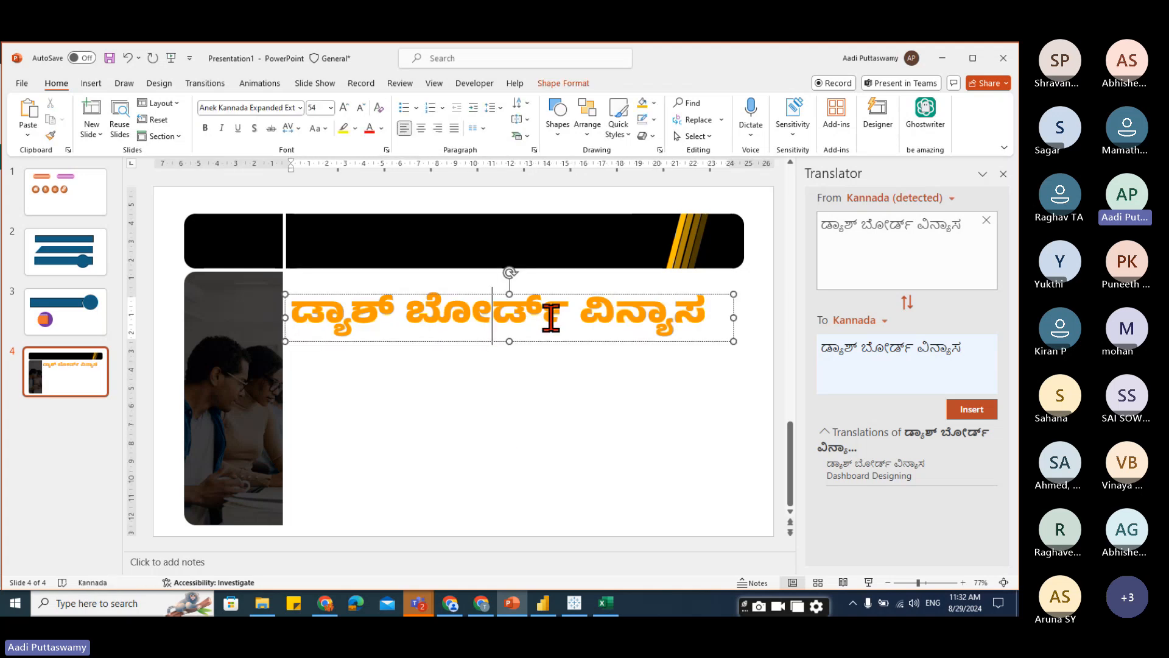
right_click(486, 295)
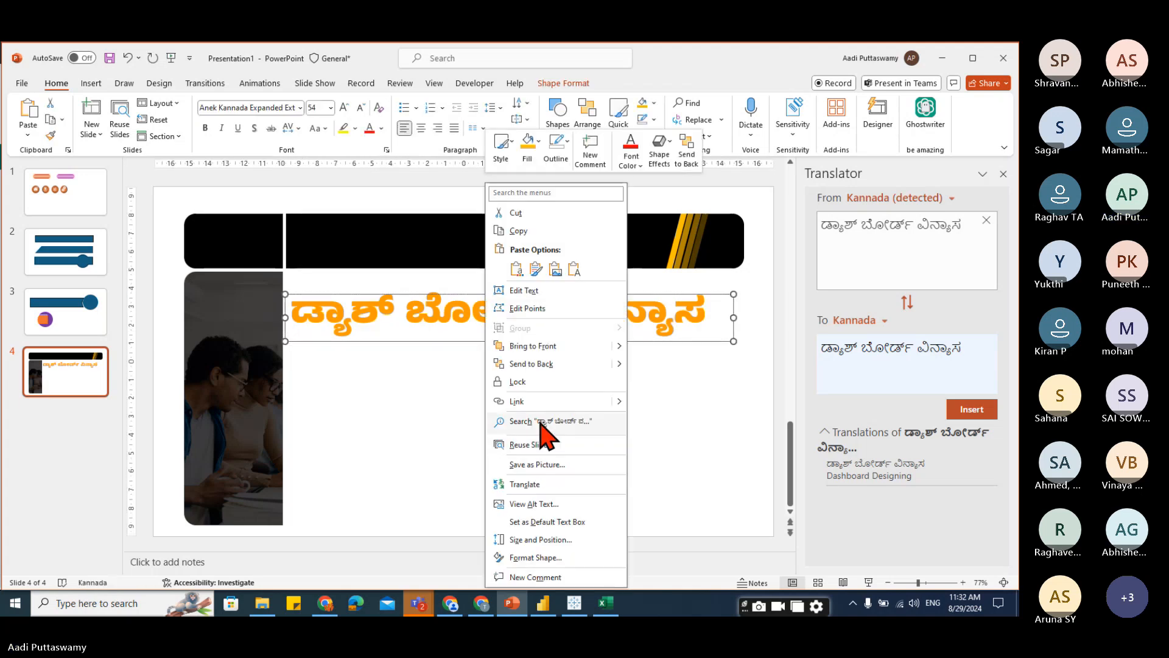
click(536, 464)
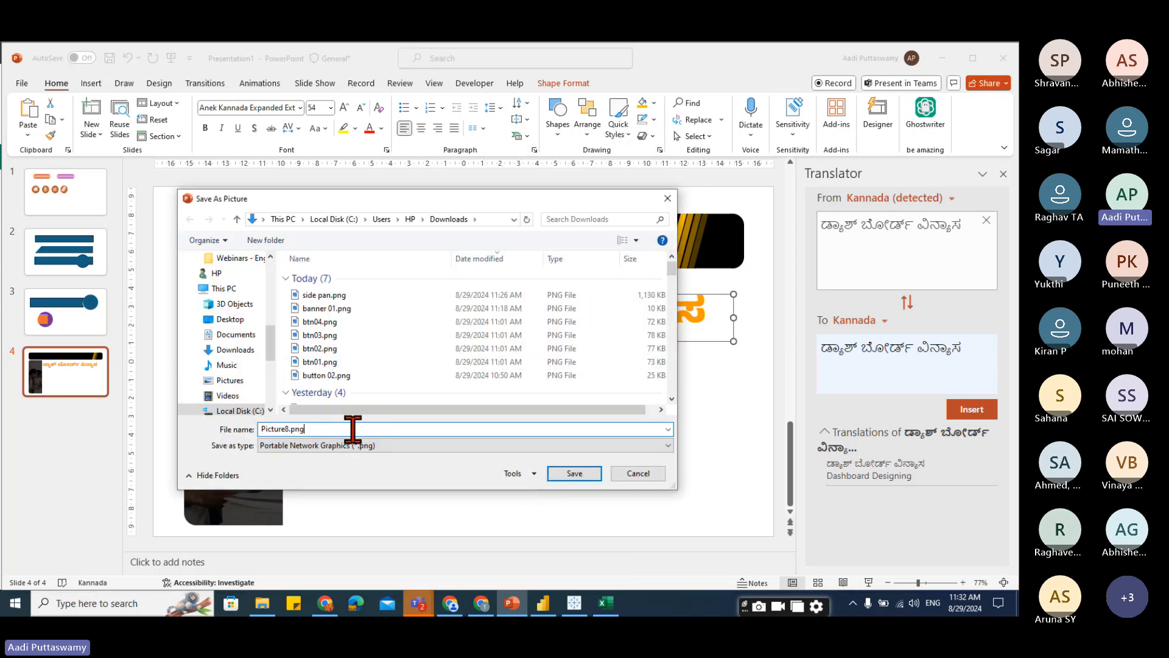
text(Titl)
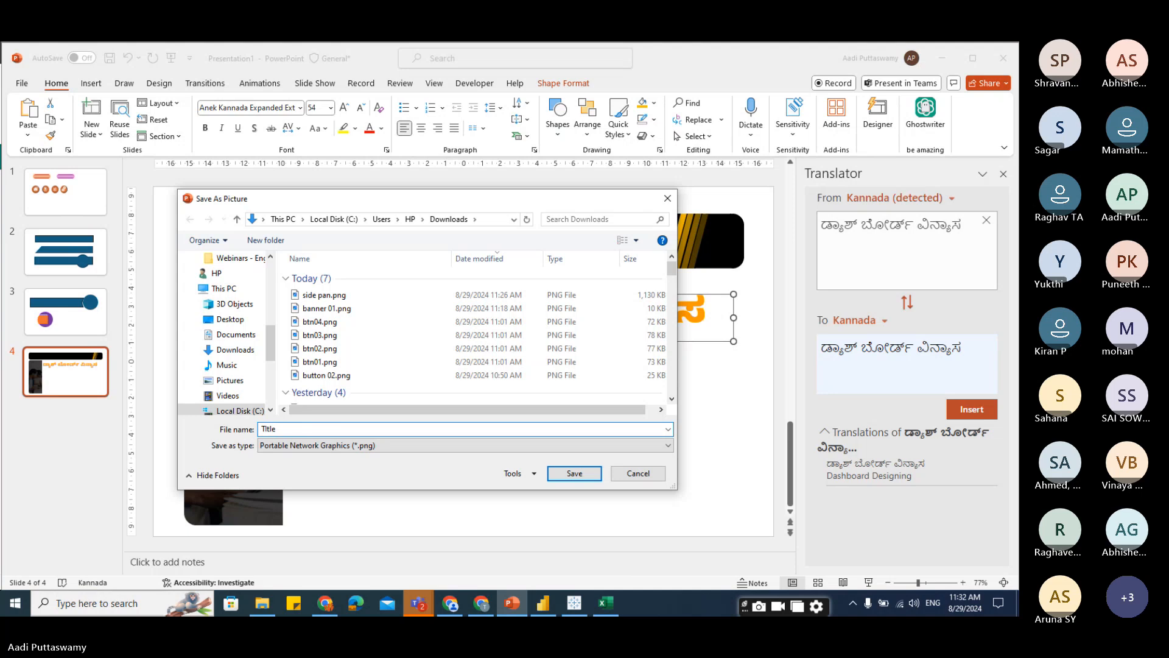
key(Return)
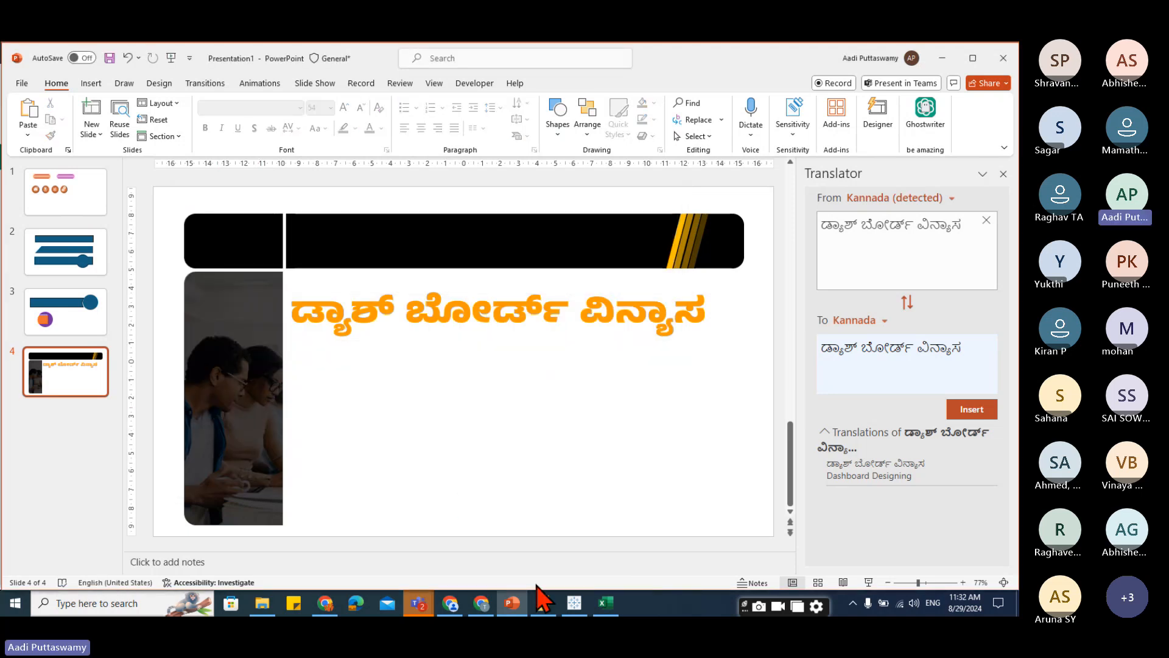
Insert the Title.png image from Downloads into the Power BI report page.
click(543, 603)
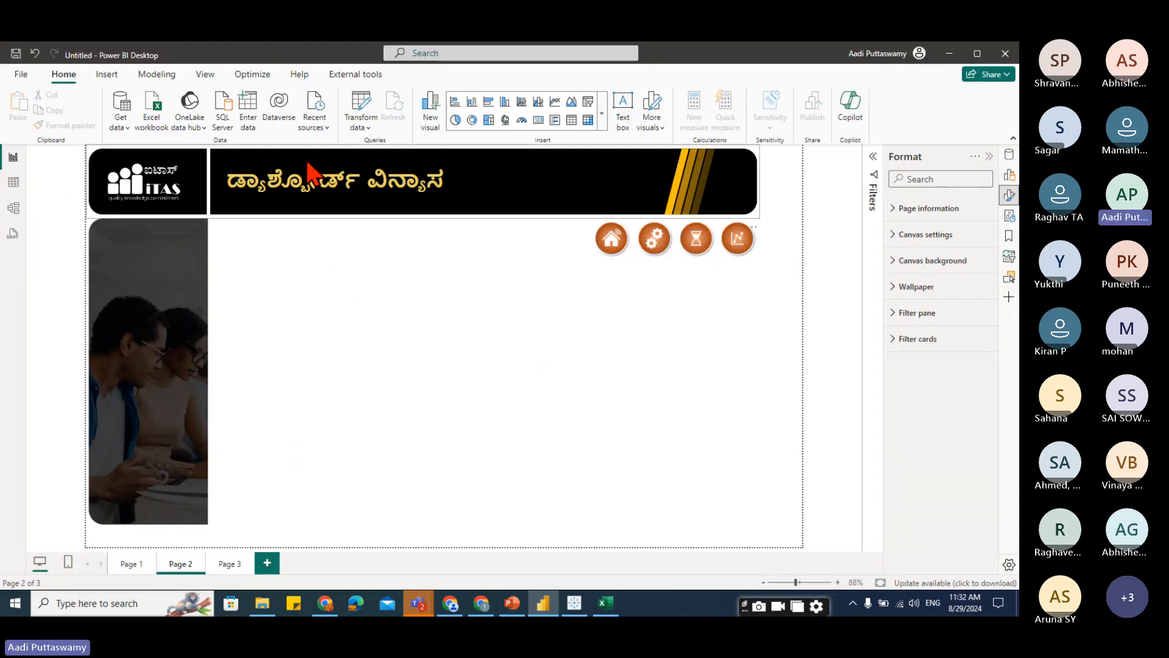
click(107, 74)
click(644, 115)
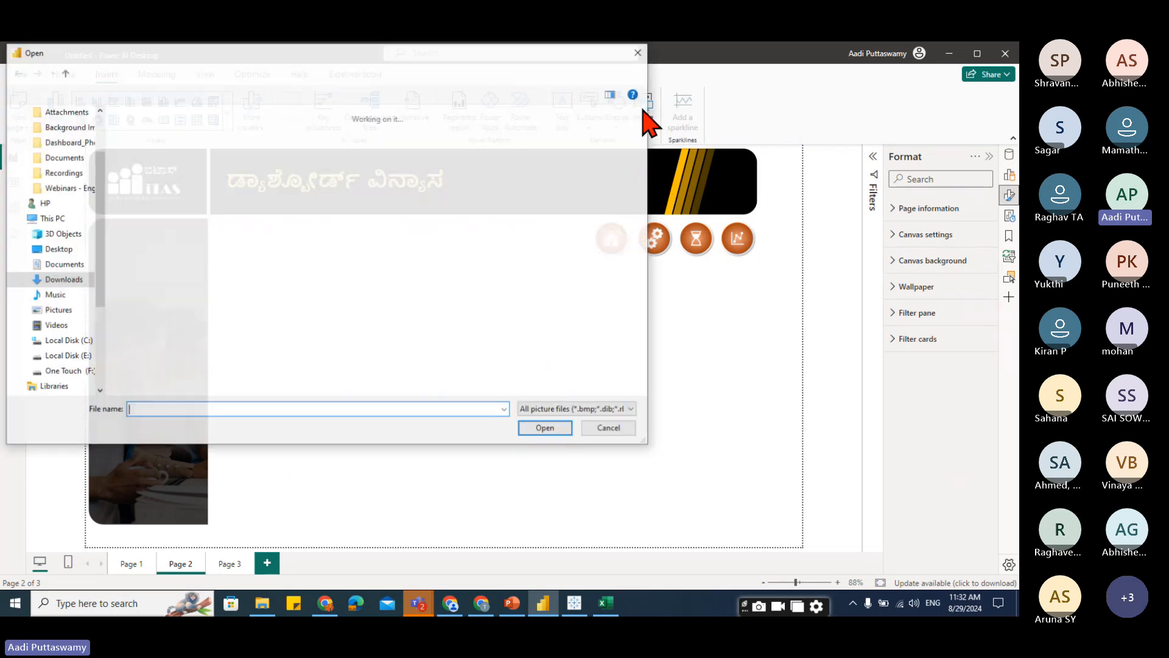
click(149, 256)
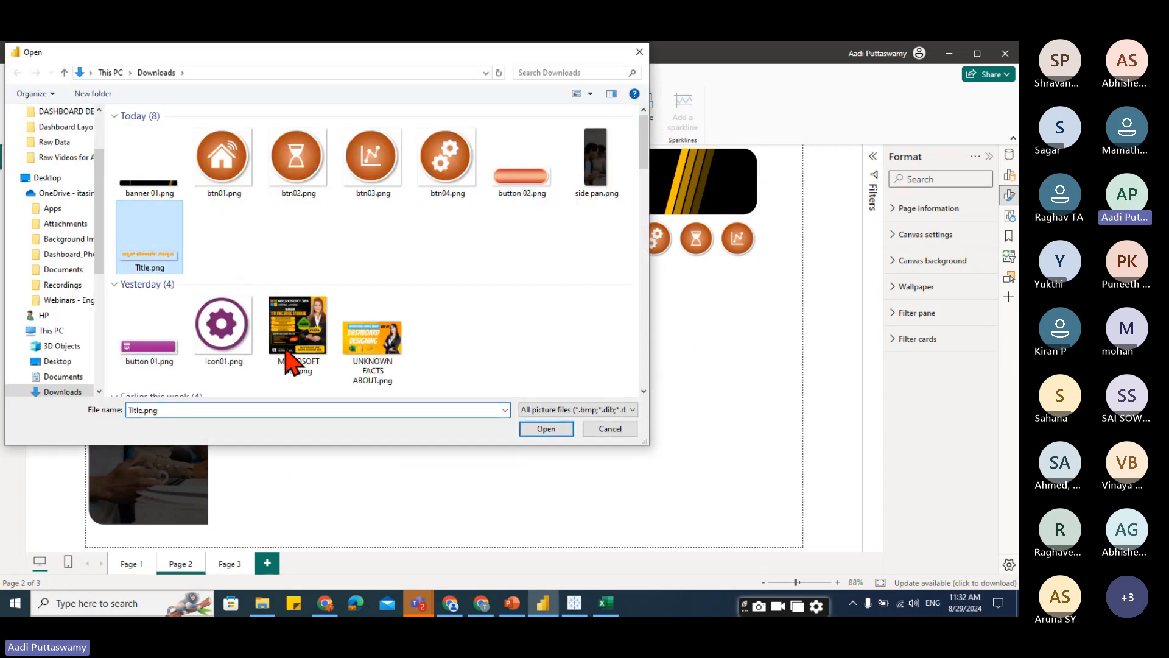
click(544, 429)
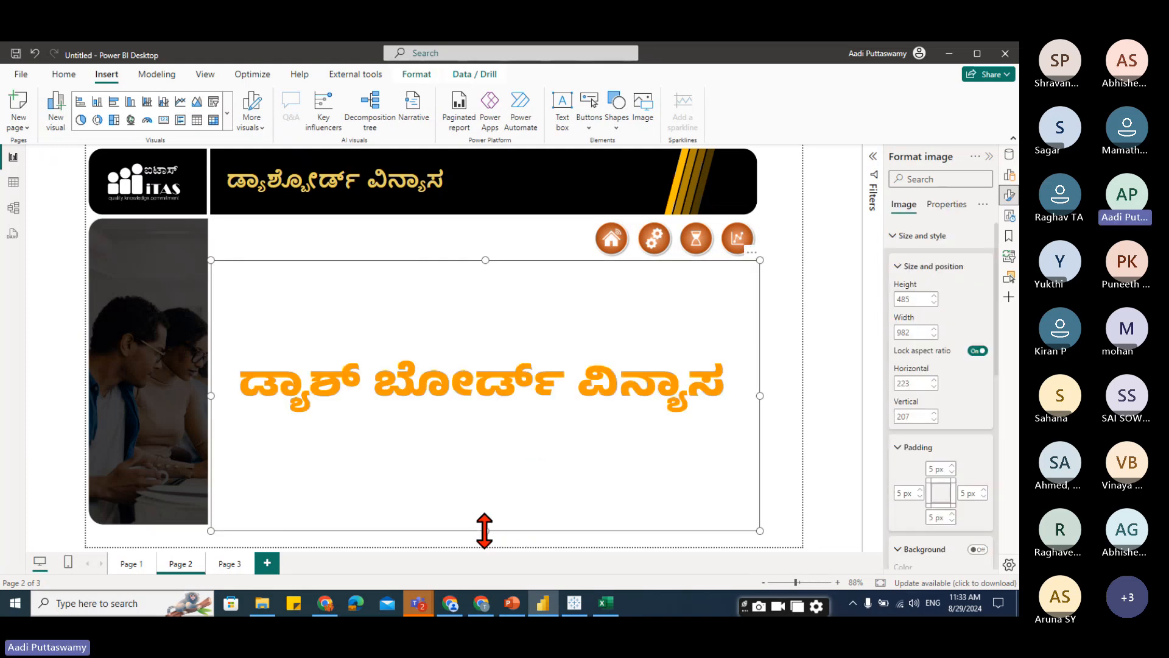
Resize the title image to about 609 by 110.
drag(486, 530, 461, 321)
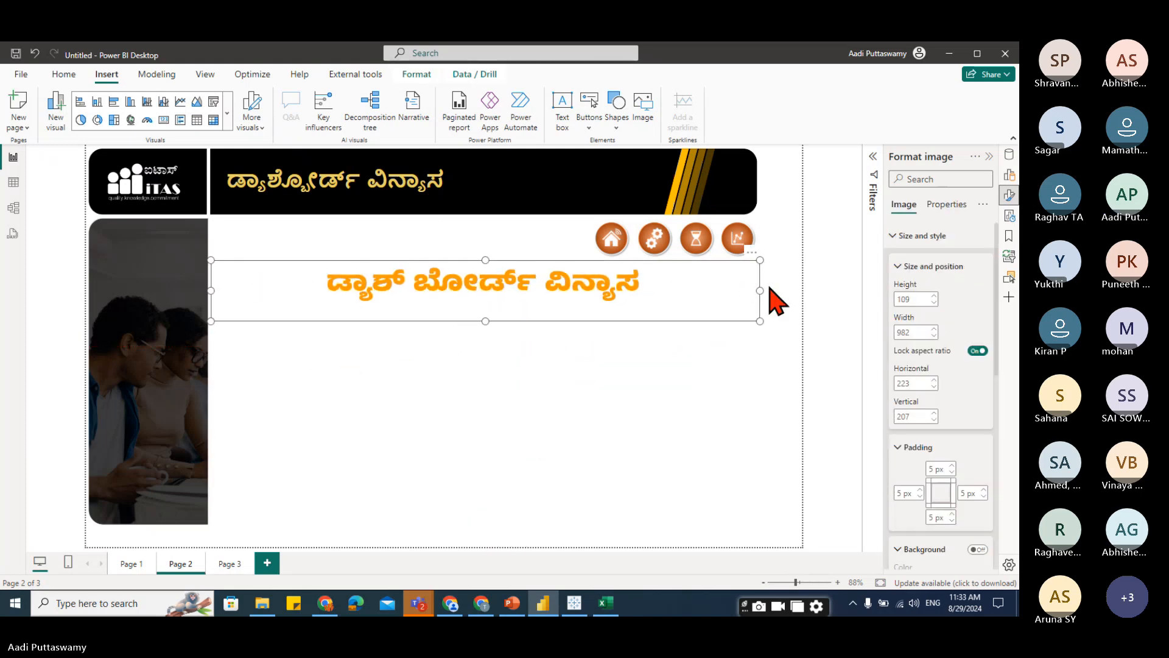
drag(761, 291, 552, 311)
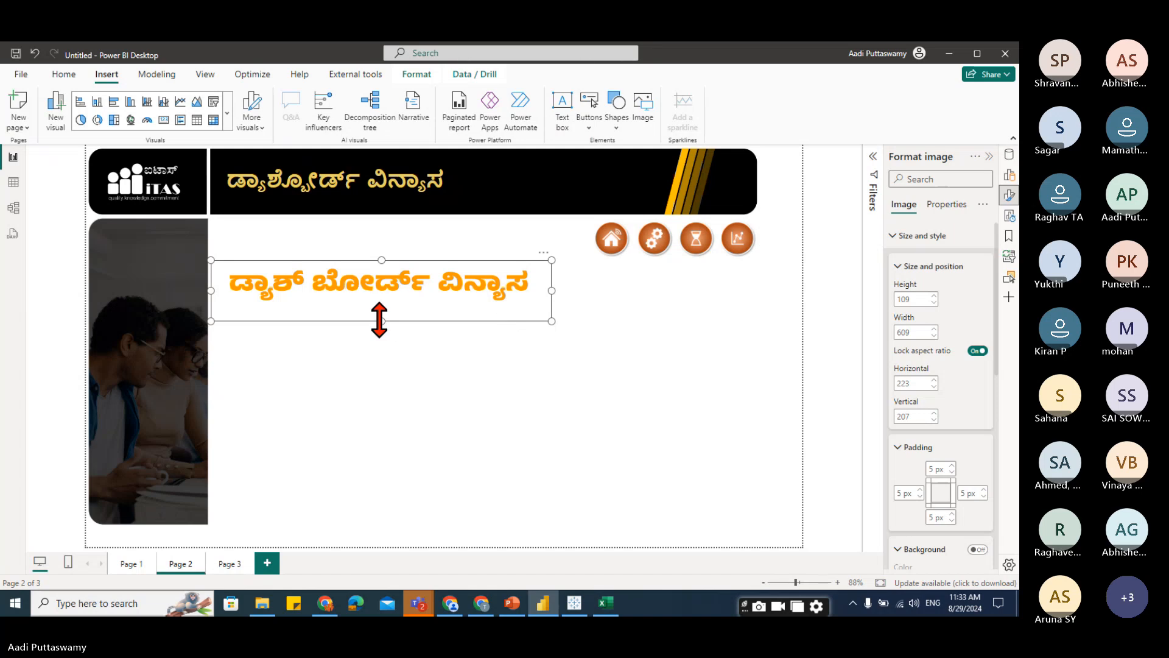
drag(380, 318, 386, 324)
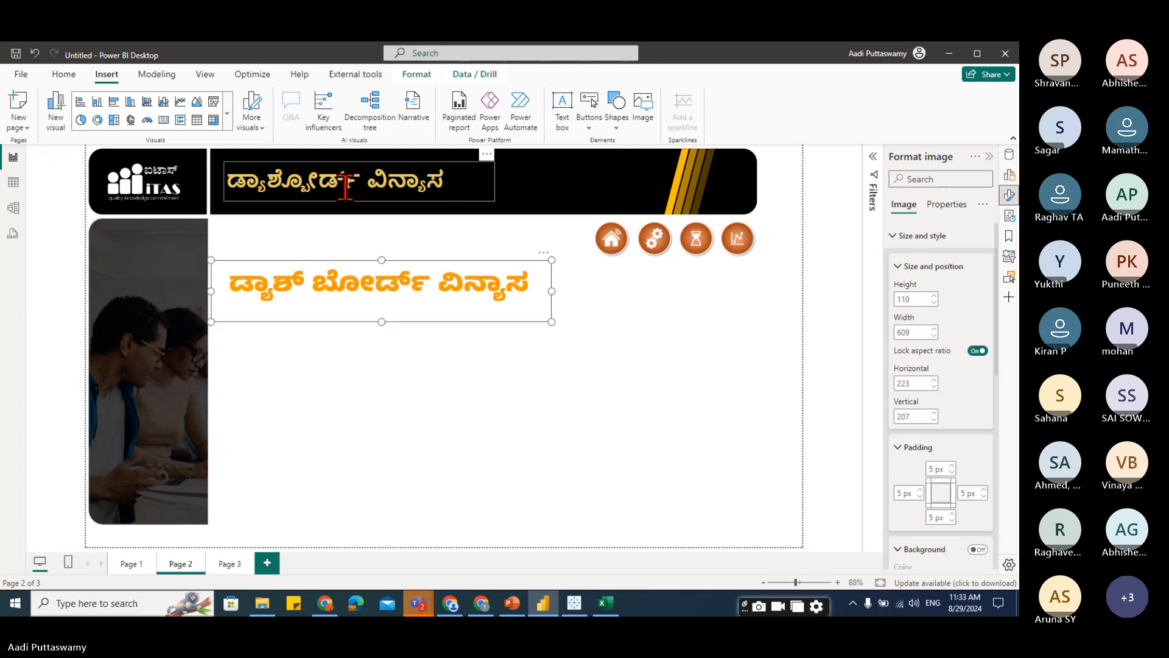
Move the old title text box out of the banner onto the blank page area.
click(397, 189)
drag(496, 175, 517, 385)
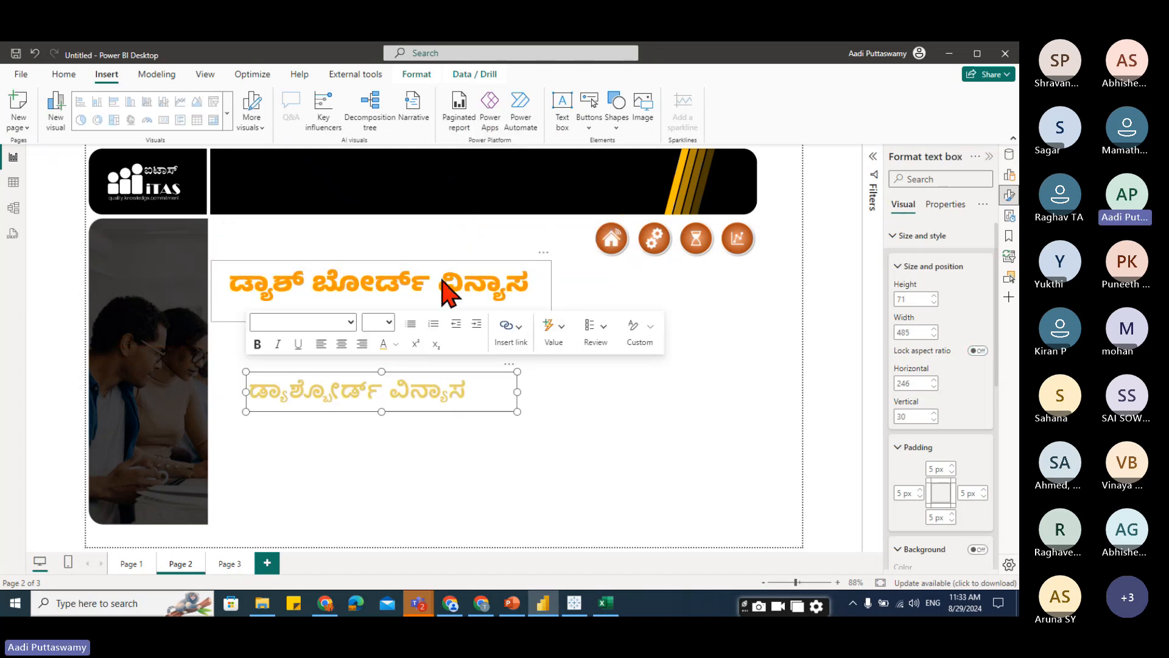
Move the title image into the banner beside the logo, at about 223 horizontal and 22 vertical.
click(441, 280)
drag(553, 291, 536, 157)
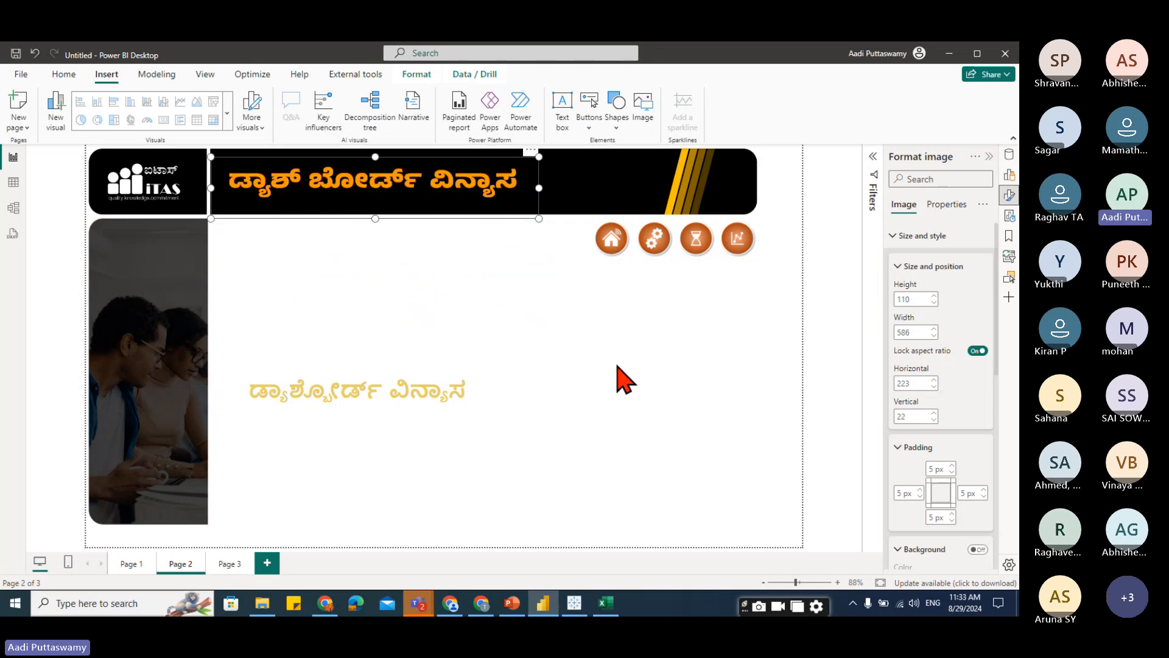
Switch to PowerPoint and select the Kannada title text box on the fourth slide.
click(395, 399)
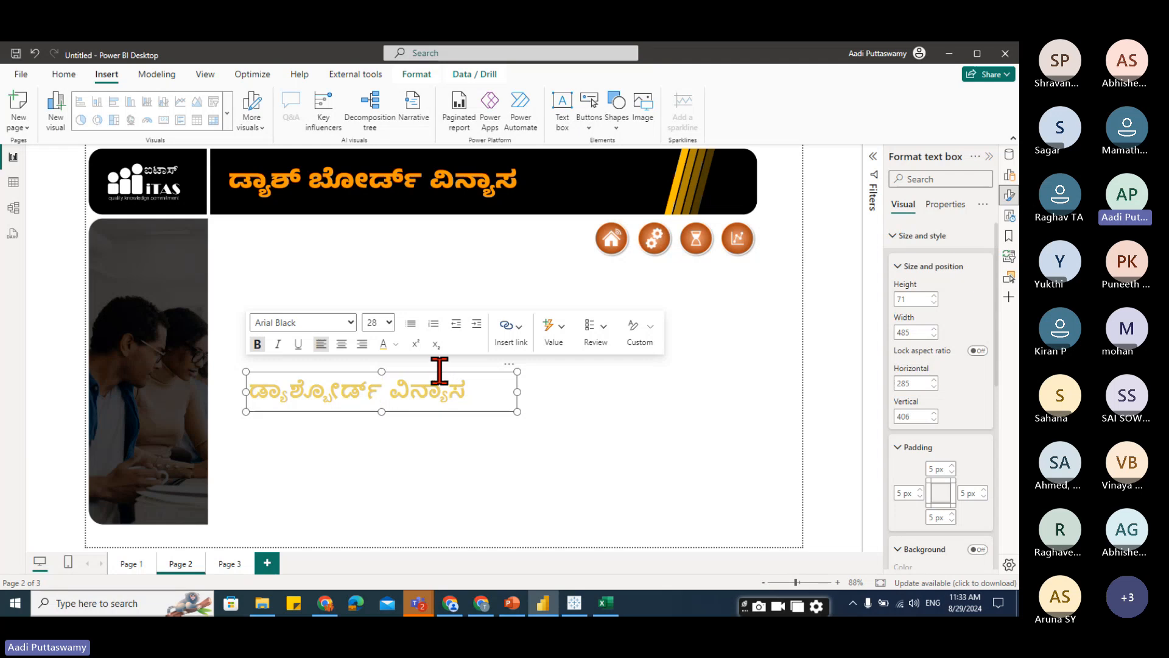
click(510, 604)
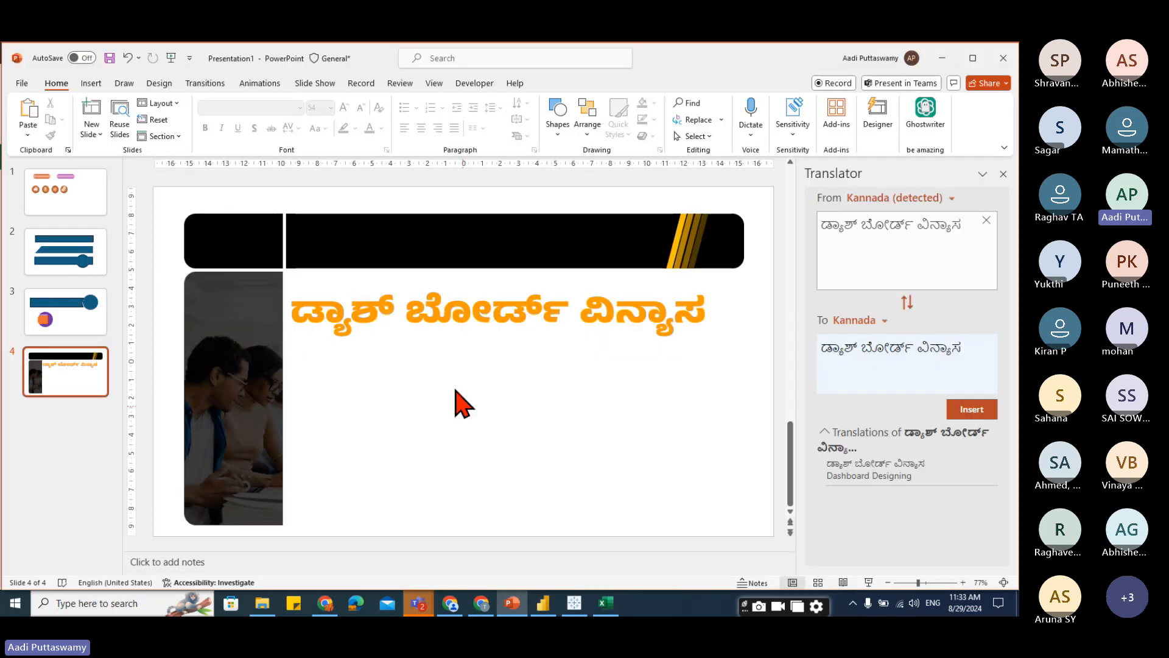
click(496, 308)
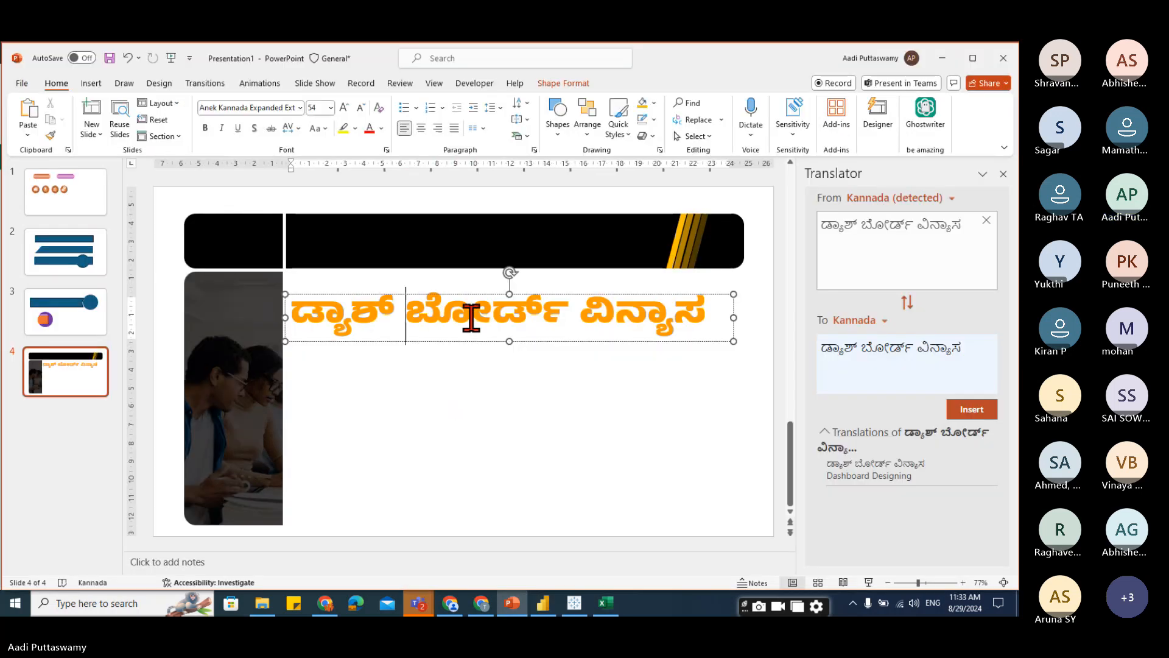
click(493, 294)
Browse the Nudi Kannada fonts in the font list for the selected title text without applying one.
click(300, 107)
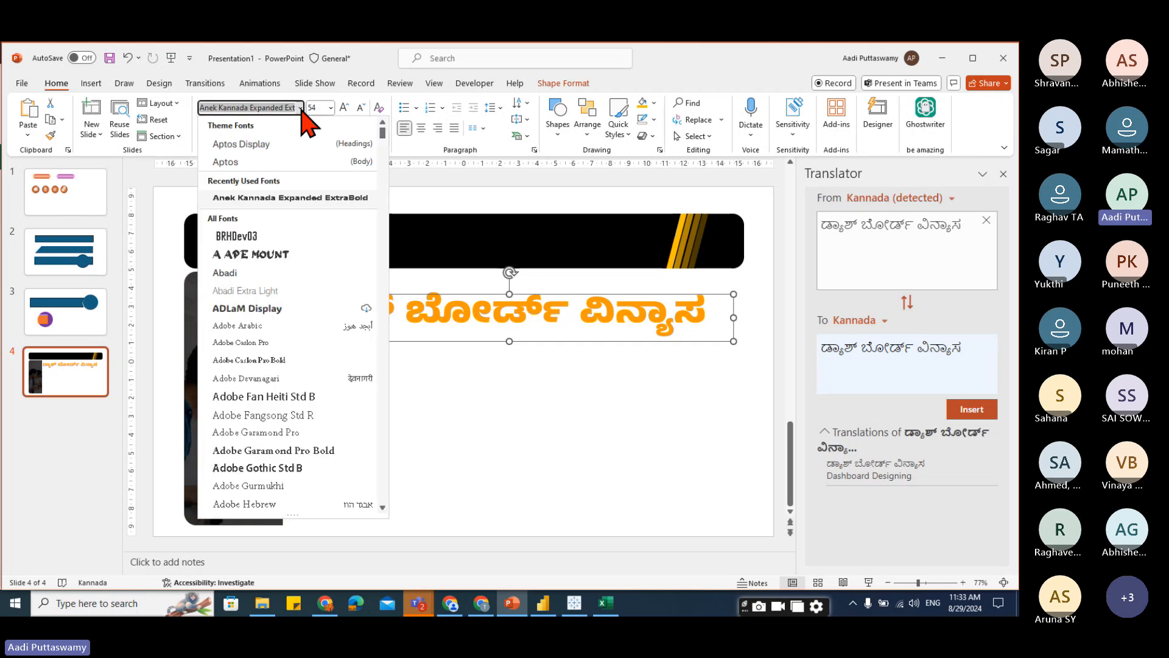
text(Nudi 01 e)
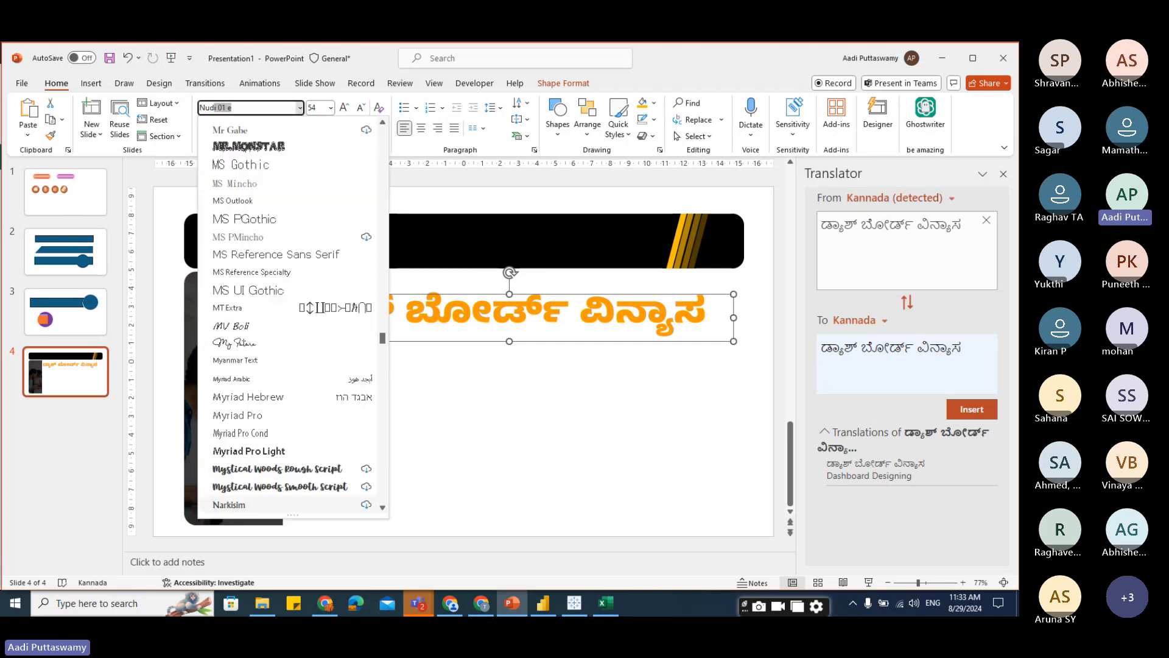
scroll(286, 390, down, 5)
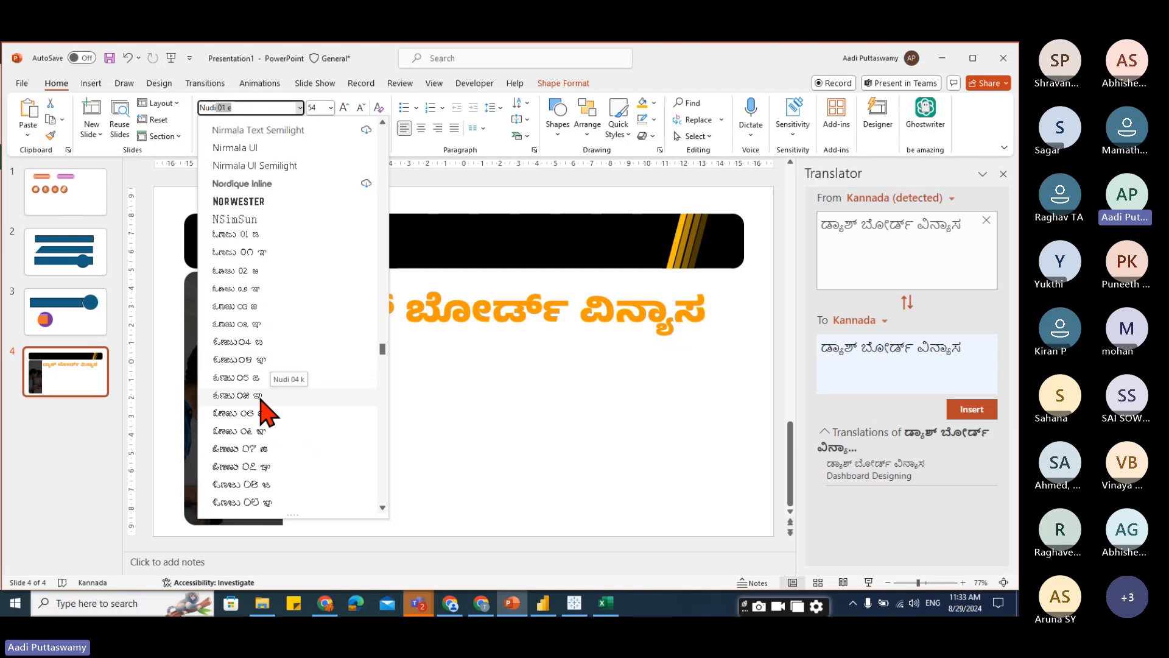
scroll(265, 383, down, 7)
key(Escape)
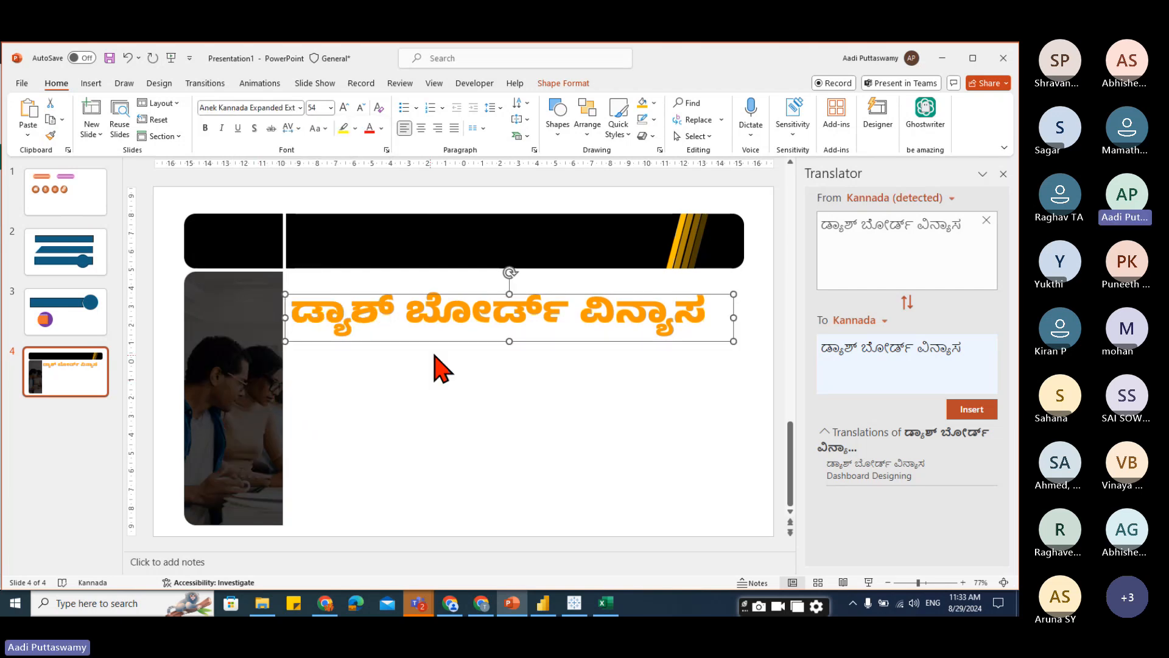
key(ctrl+a)
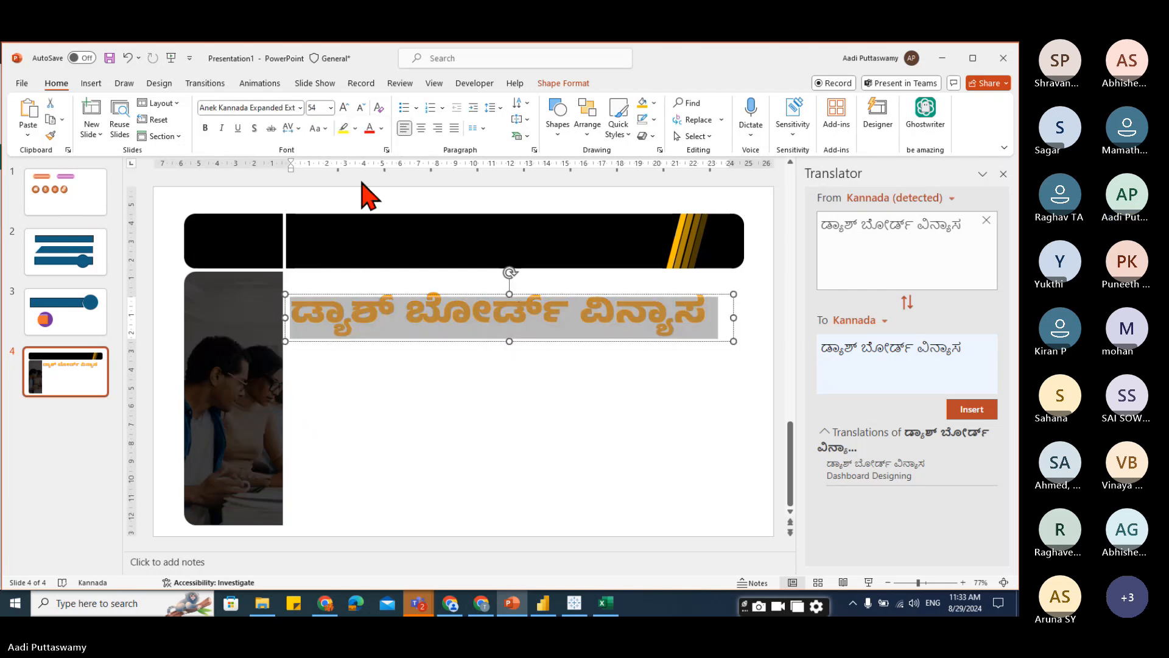
click(300, 107)
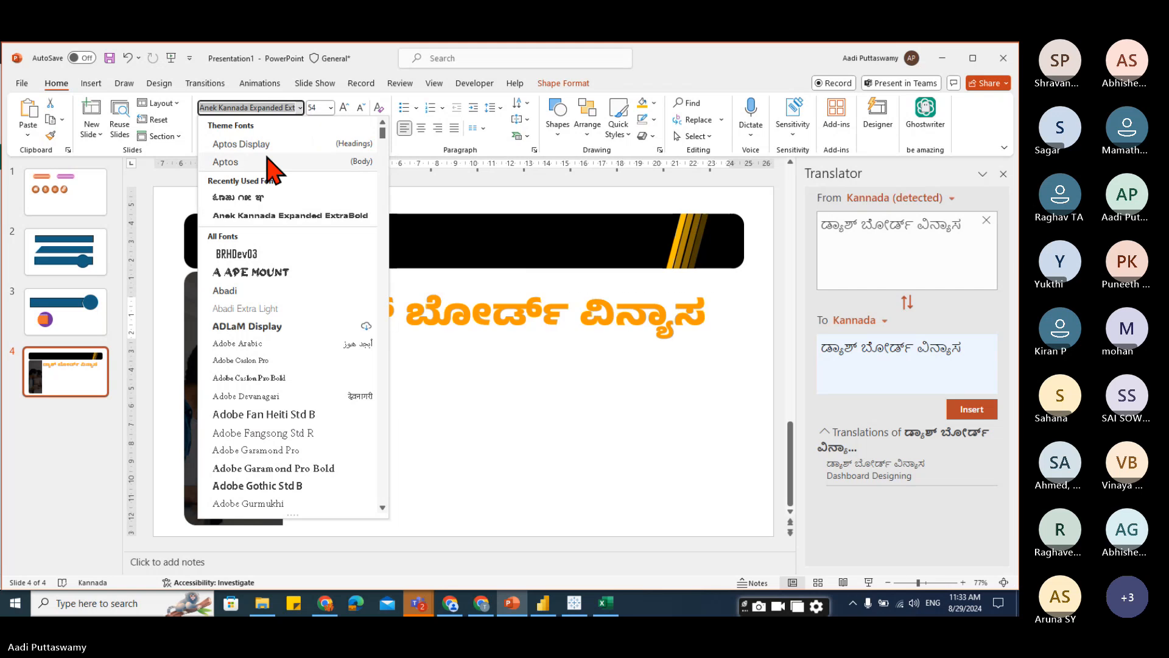
text(Nudi 15 k)
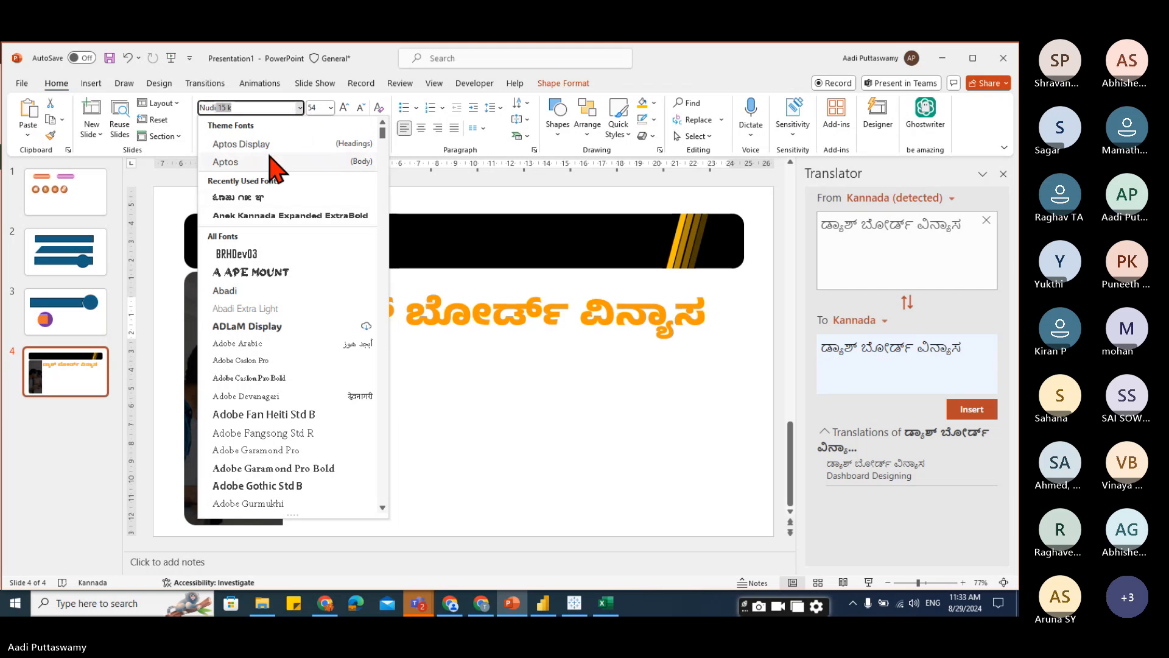
scroll(293, 414, down, 10)
drag(382, 160, 389, 353)
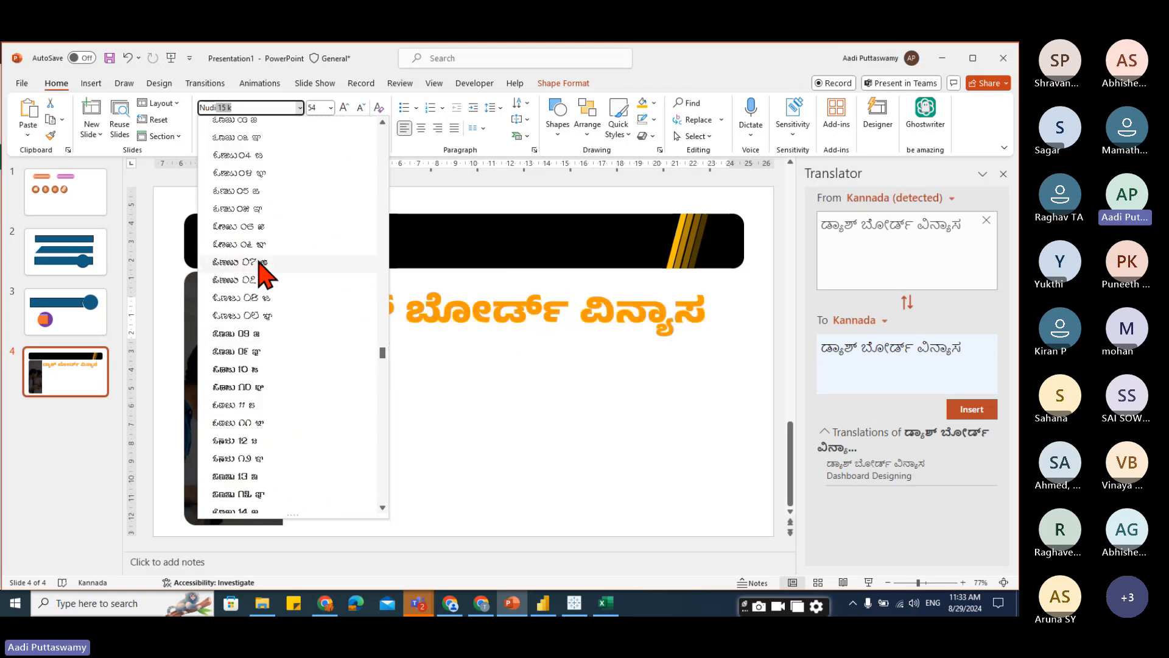
key(Escape)
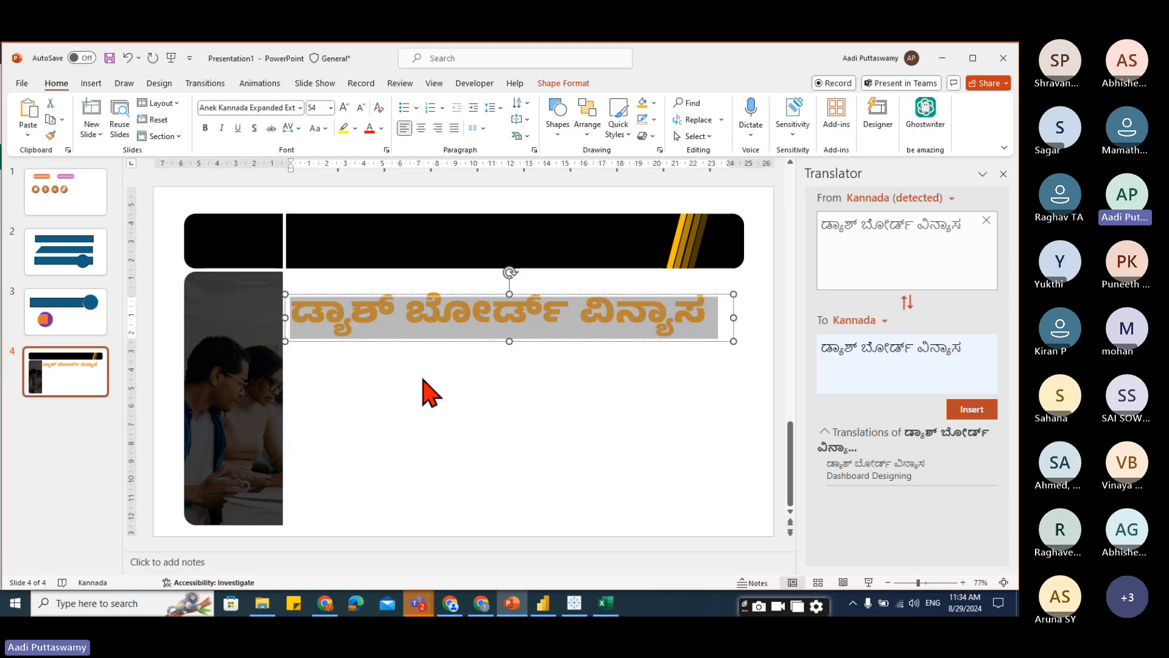
Switch to the Teams meeting chat and read the participants' messages.
click(424, 387)
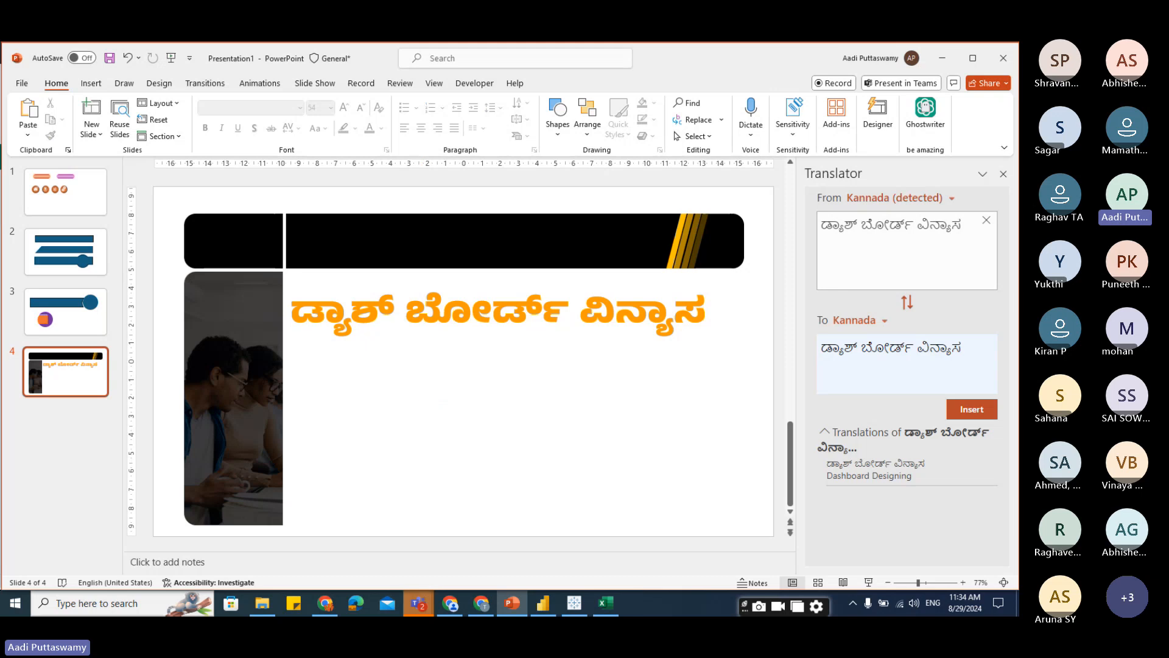
click(388, 553)
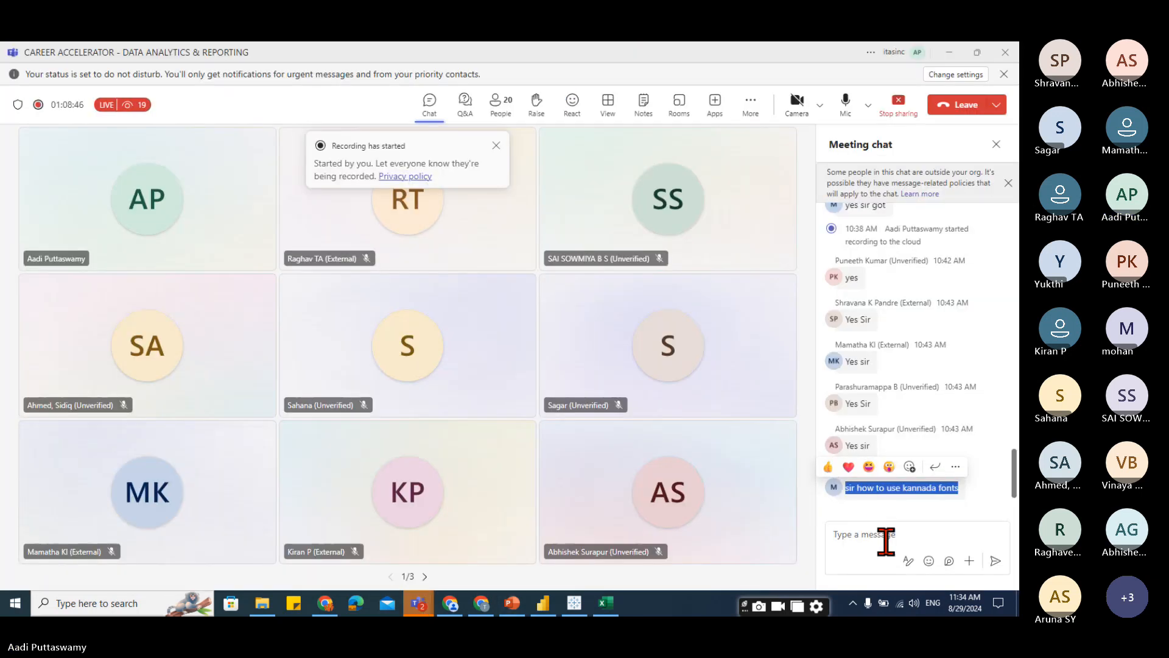
click(875, 546)
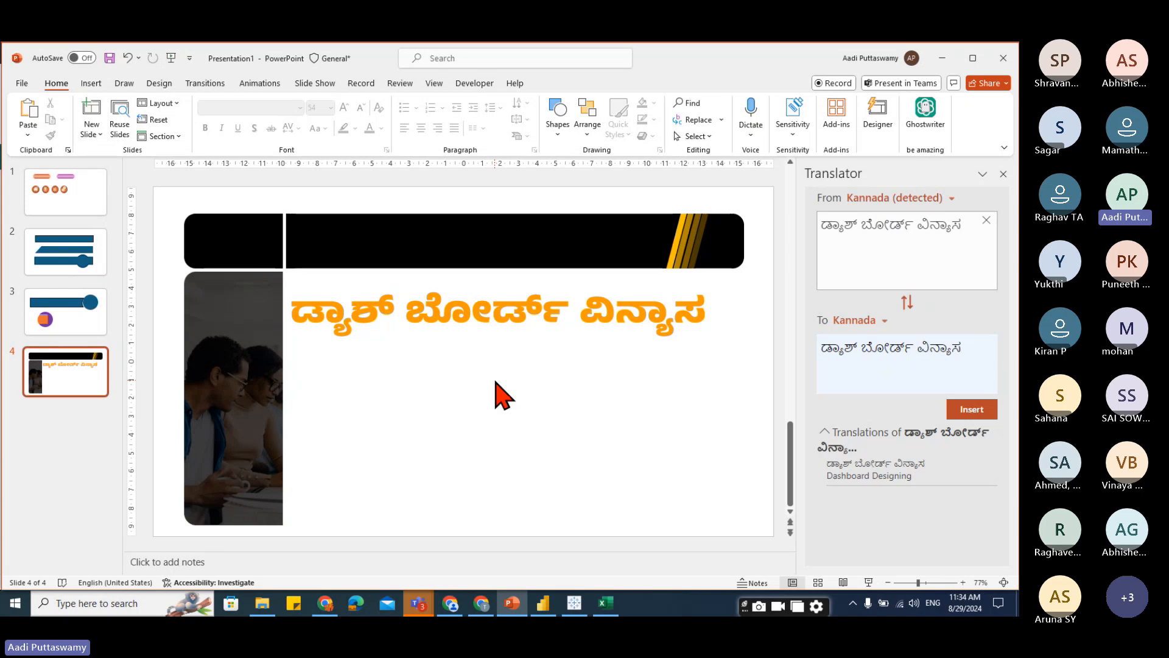
Switch to Tableau and add the Title.png image from Downloads to the dashboard as an image object.
click(574, 603)
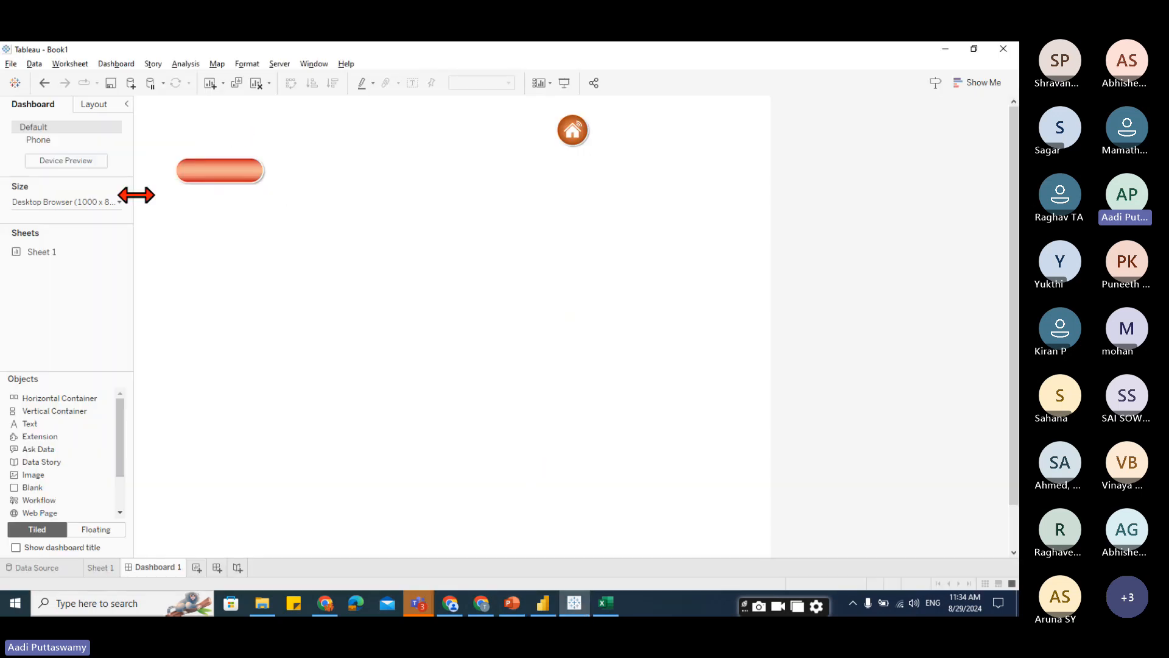
drag(55, 462, 350, 318)
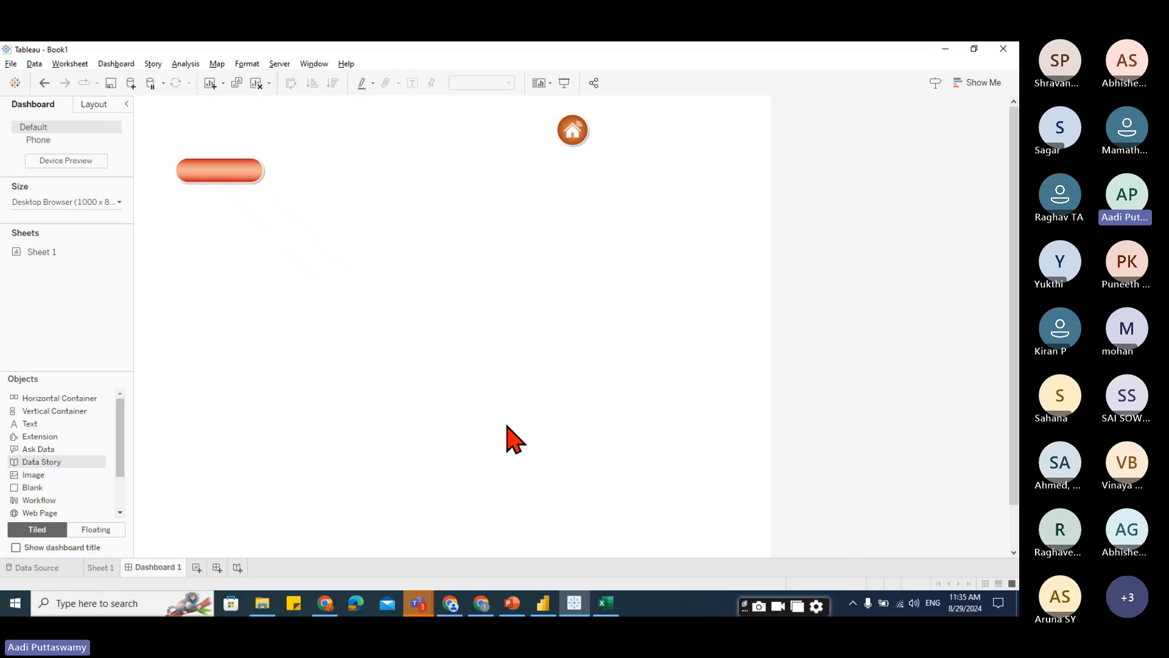
click(576, 242)
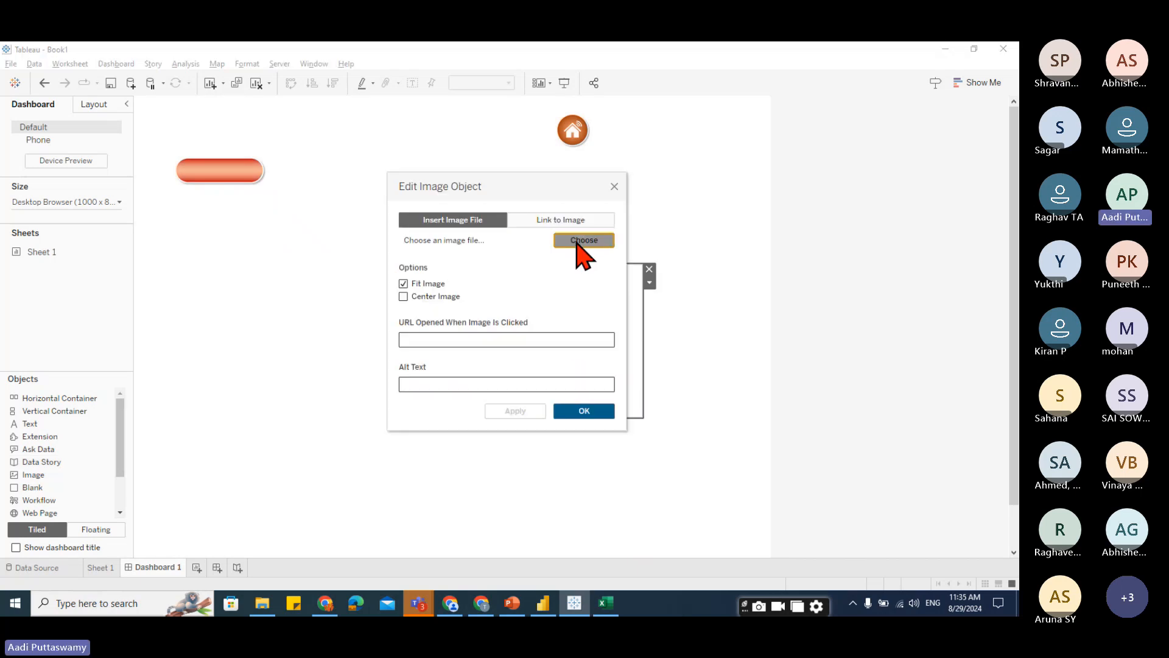
click(509, 393)
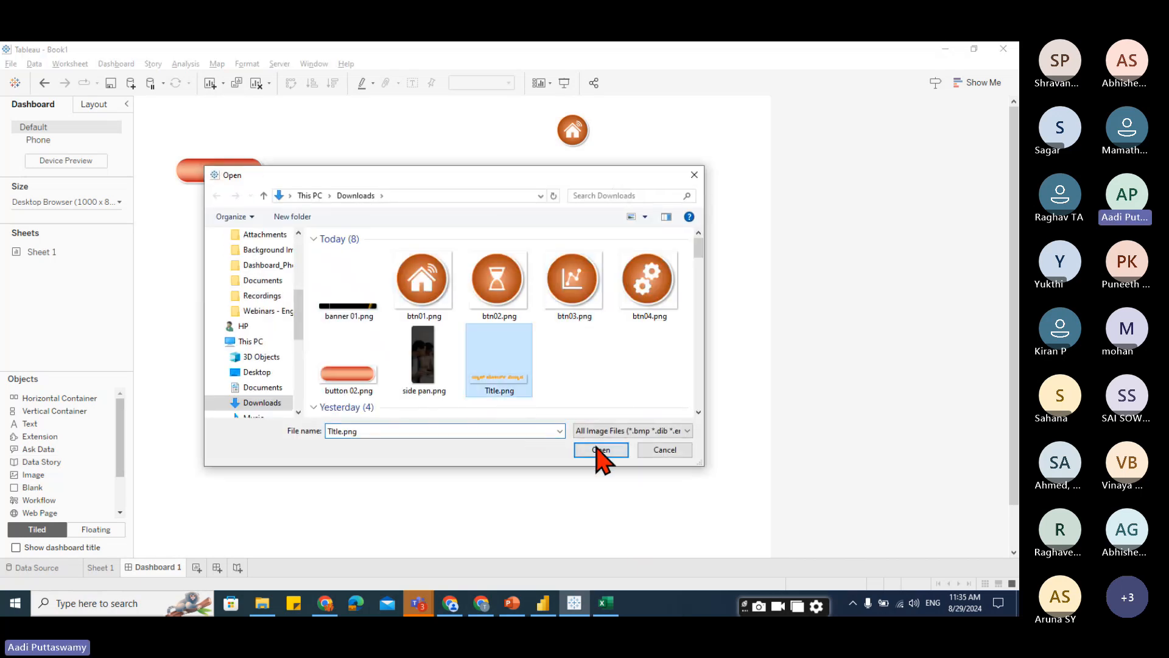
click(599, 449)
click(584, 411)
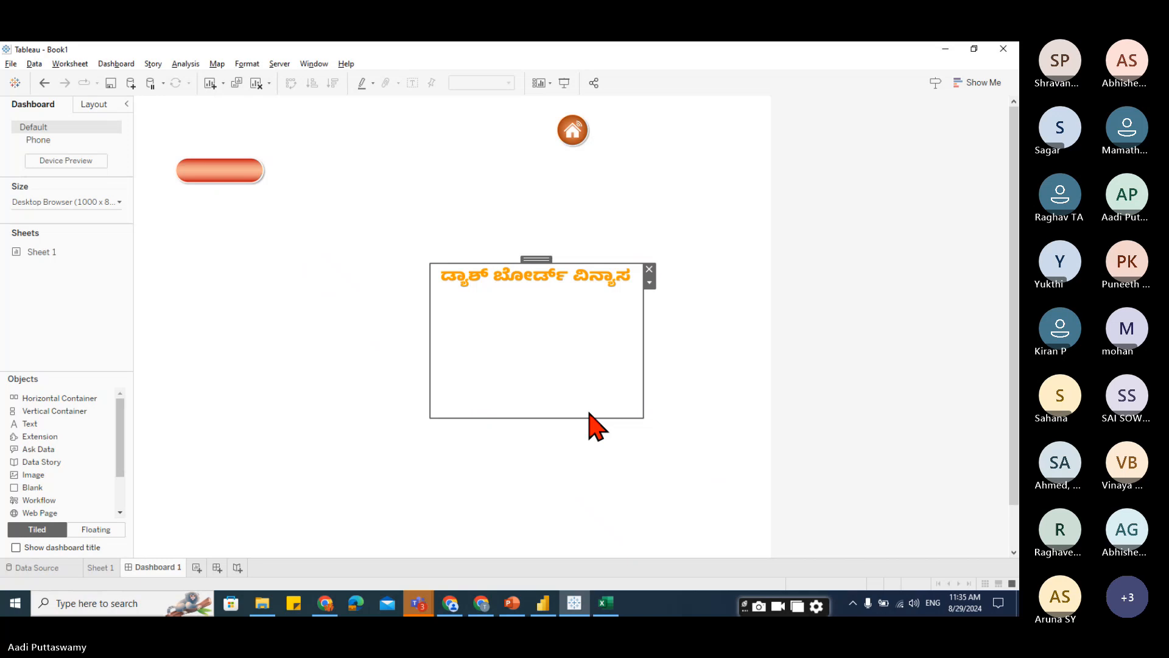
Resize the title image into a wide strip and move it to the top of the dashboard beside the orange button.
drag(642, 418, 640, 299)
drag(534, 259, 387, 153)
drag(492, 190, 640, 202)
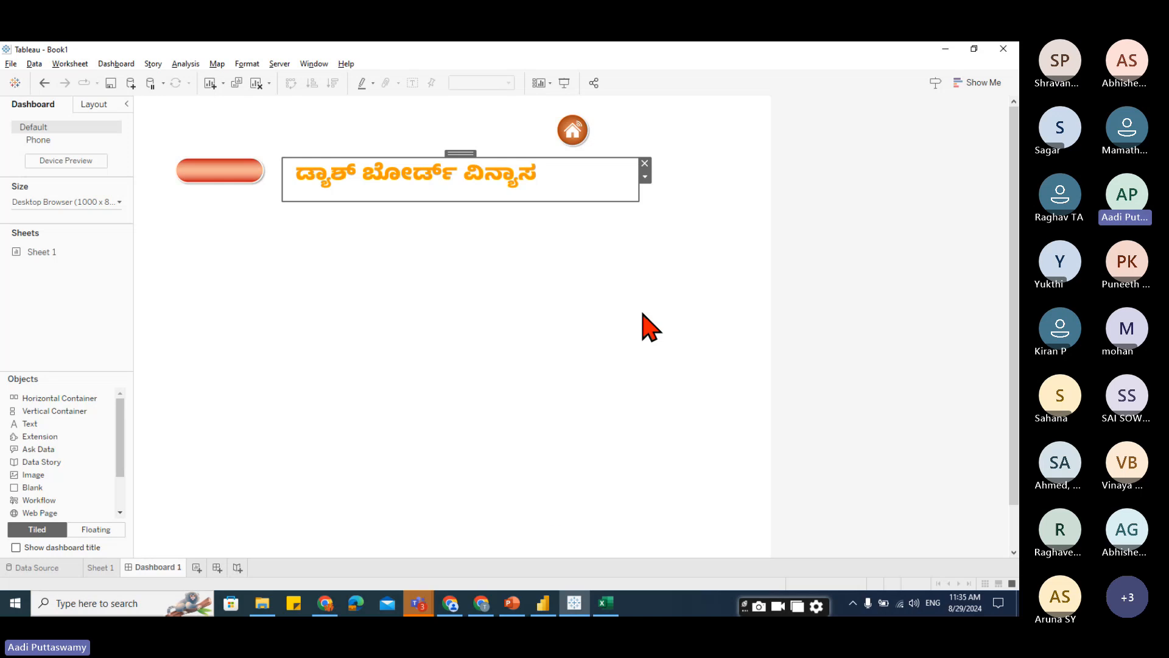
Switch to the Teams meeting, check the chat, and open the Leave options menu.
click(389, 555)
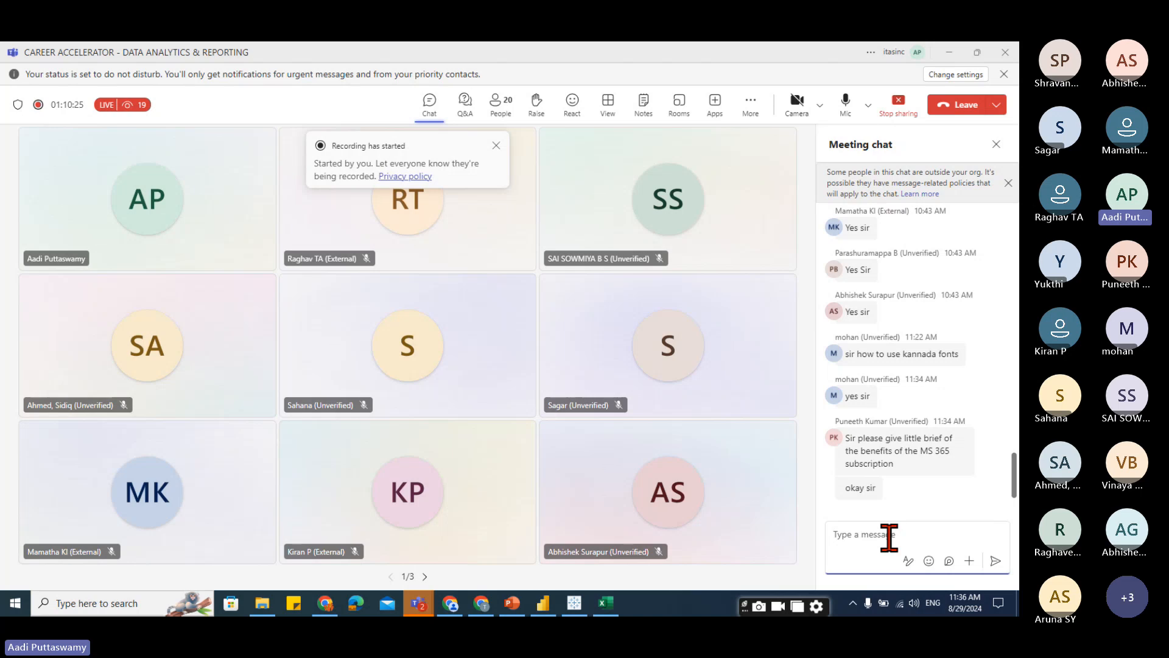
click(535, 162)
click(496, 146)
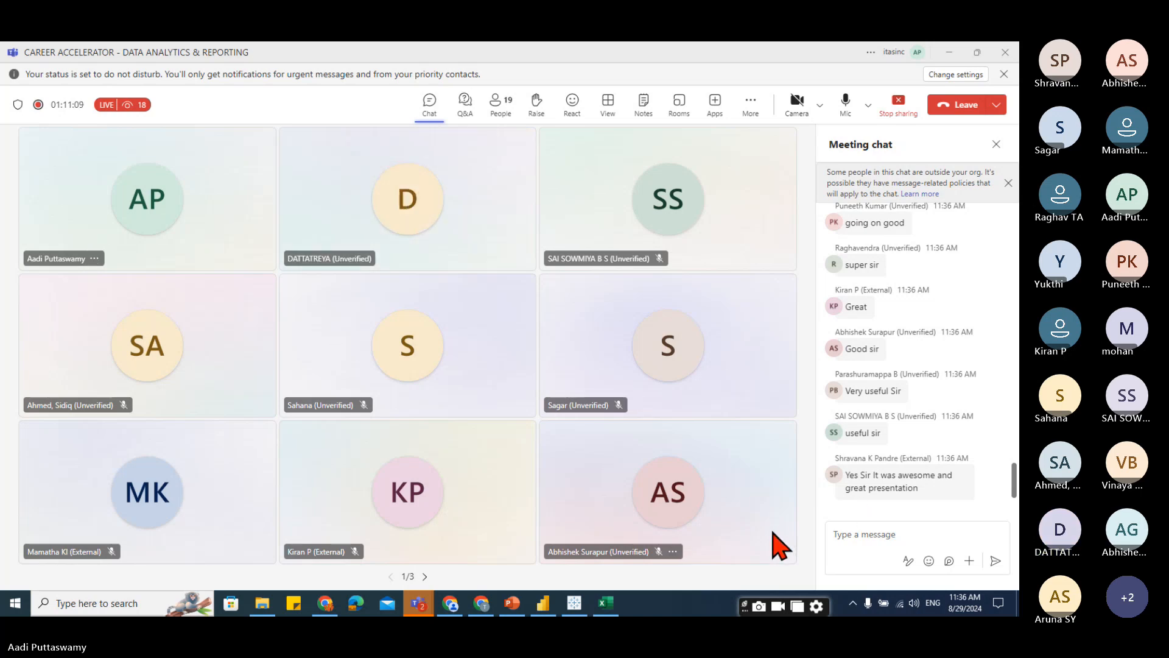
click(861, 535)
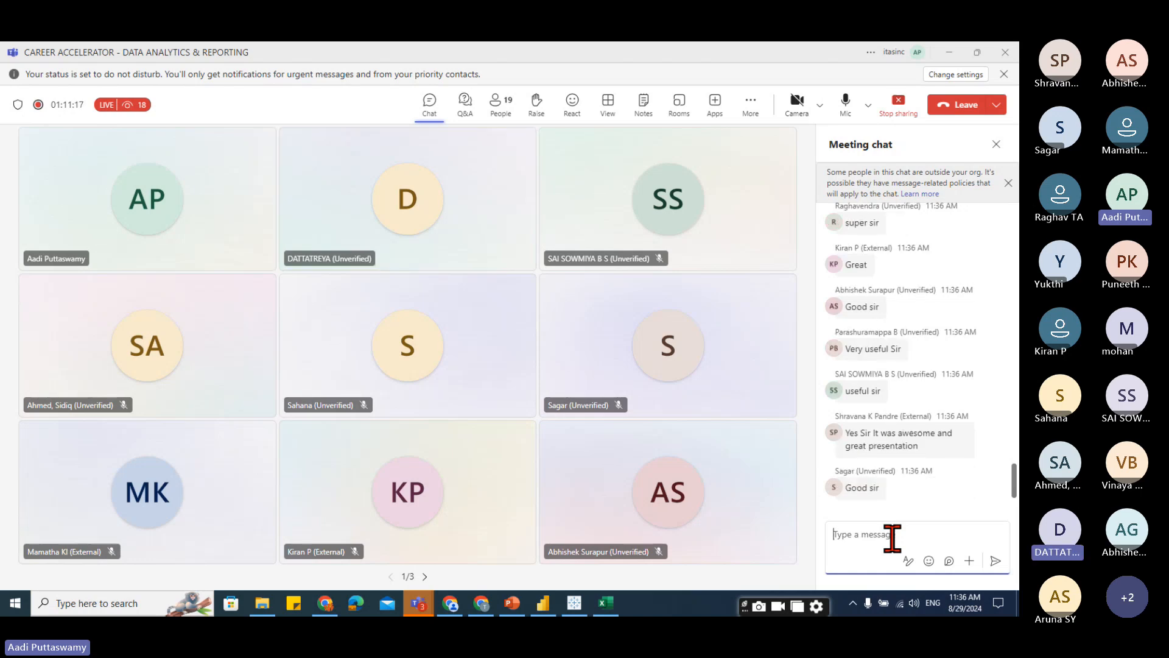
click(996, 105)
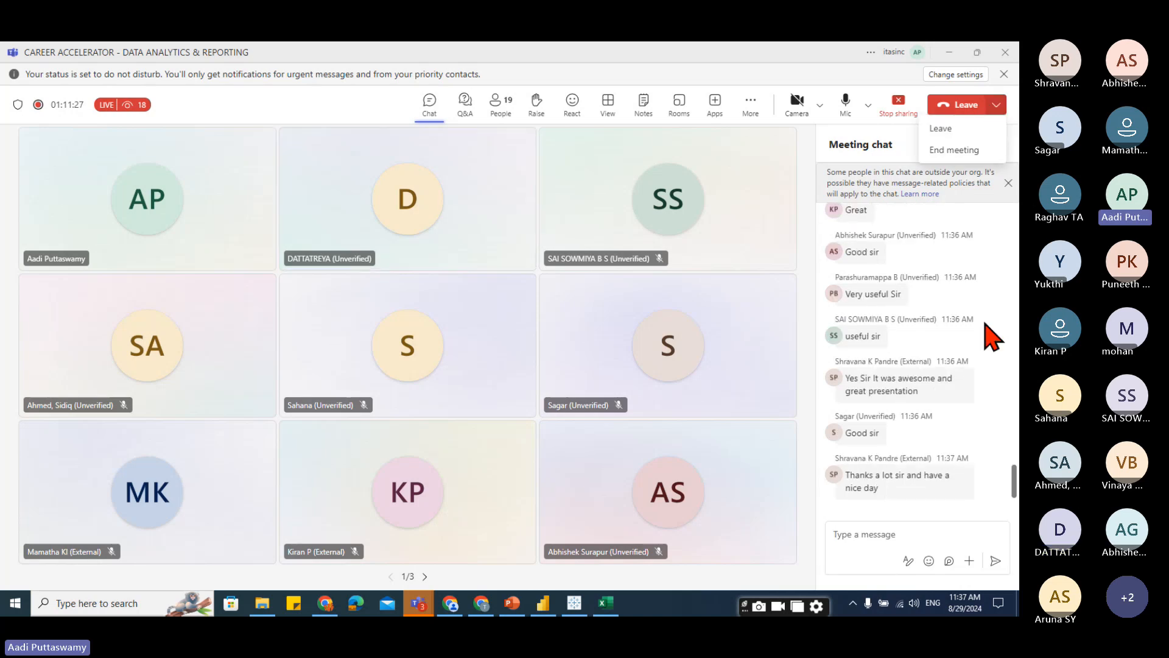